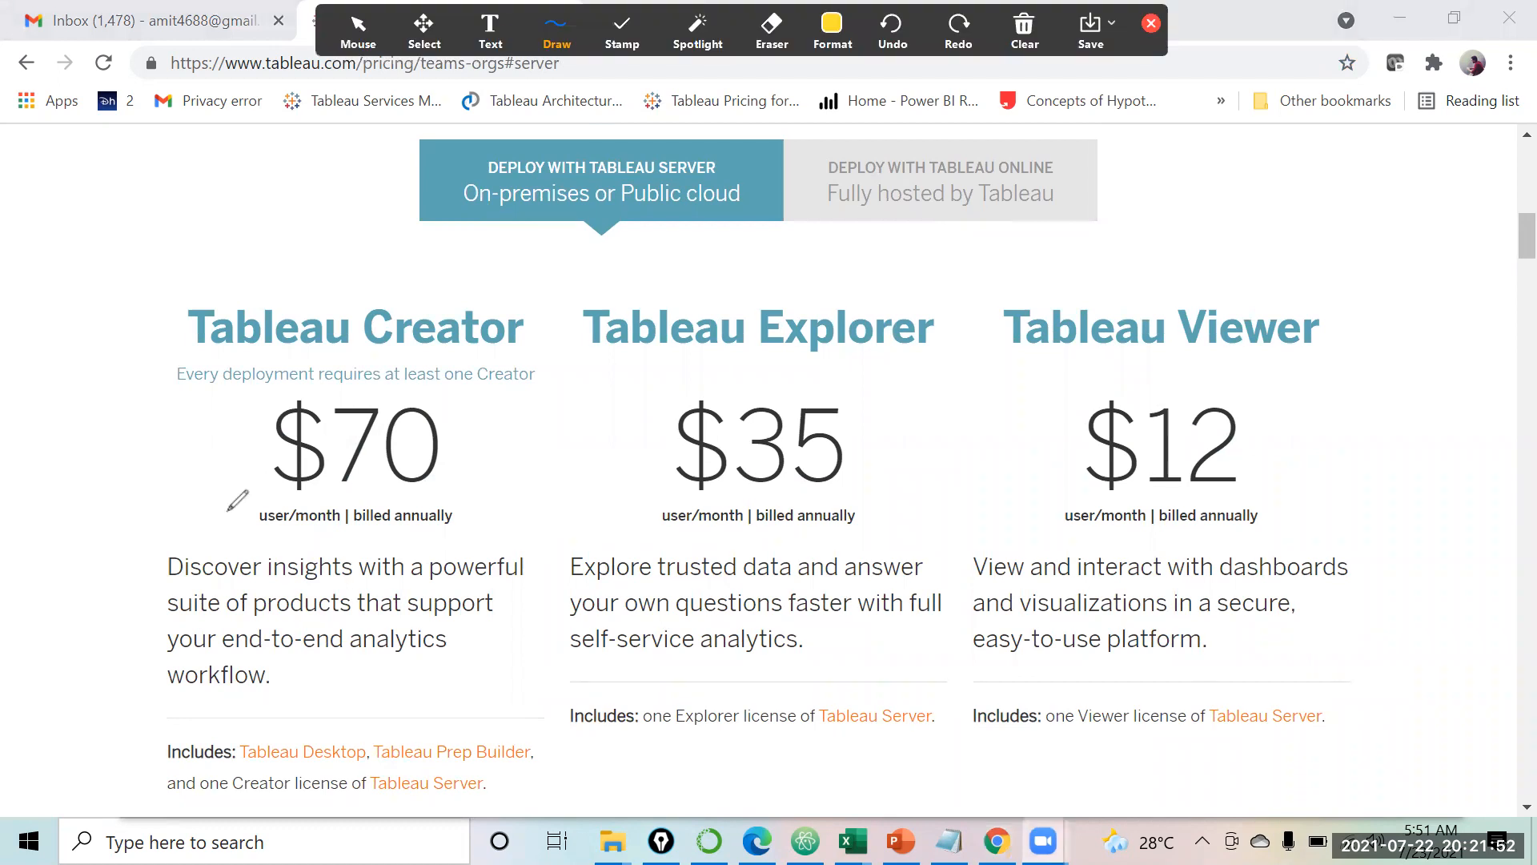
Step: Circle the $70 Creator and $35 Explorer prices, tick Creator, and underline Explorer
mouse_move(282, 374)
left_mouse_down()
mouse_move(232, 473)
mouse_move(504, 464)
mouse_move(364, 344)
mouse_move(280, 376)
left_mouse_up()
left_click_drag(132, 481, 205, 431)
mouse_move(647, 373)
left_mouse_down()
mouse_move(665, 524)
mouse_move(854, 422)
mouse_move(669, 383)
mouse_move(646, 396)
left_mouse_up()
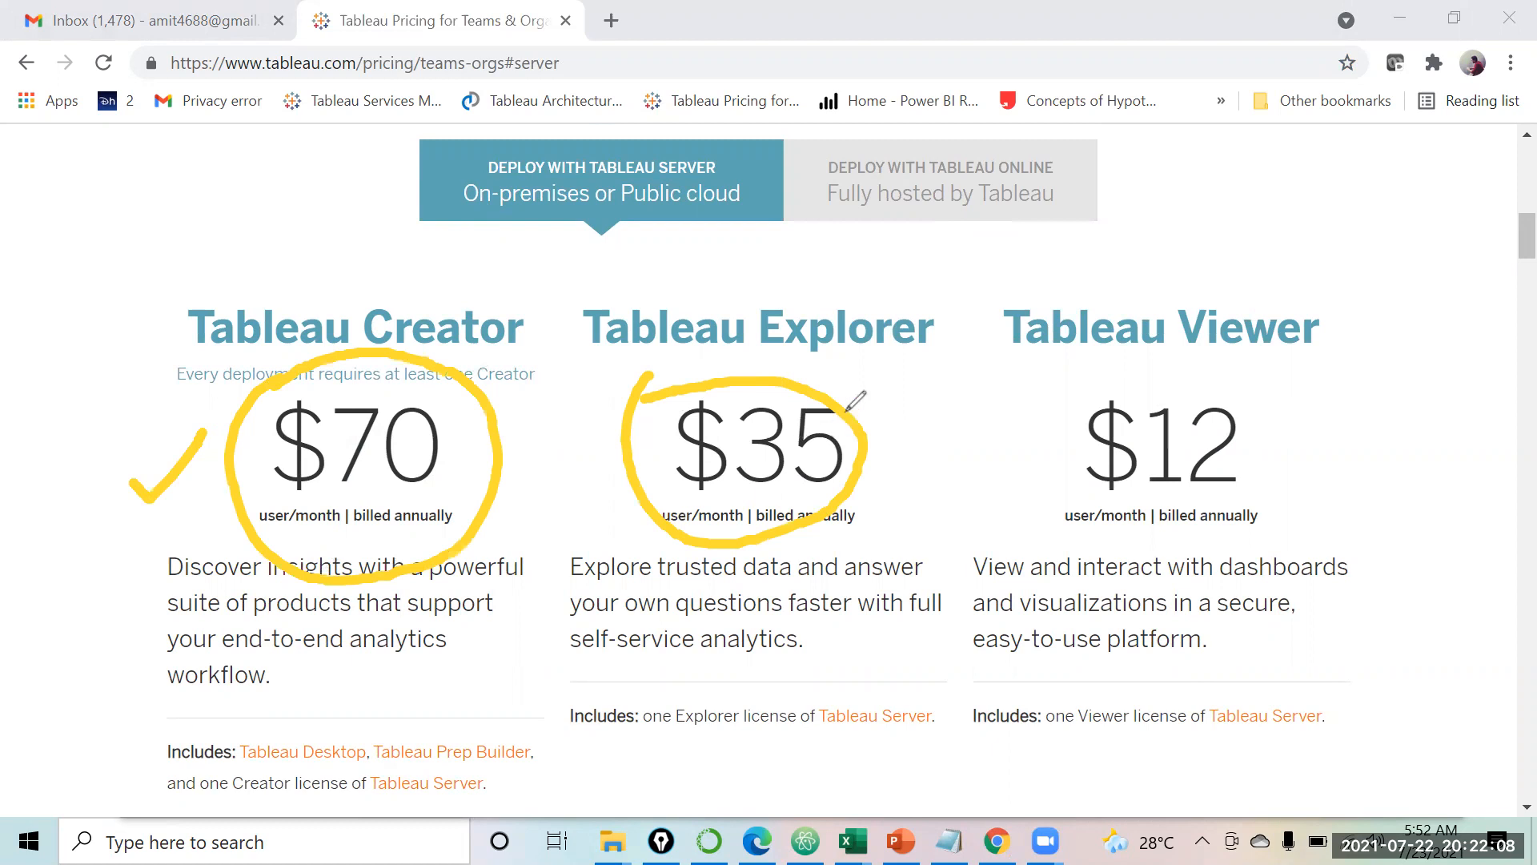
left_click(809, 365)
left_click_drag(809, 364, 932, 361)
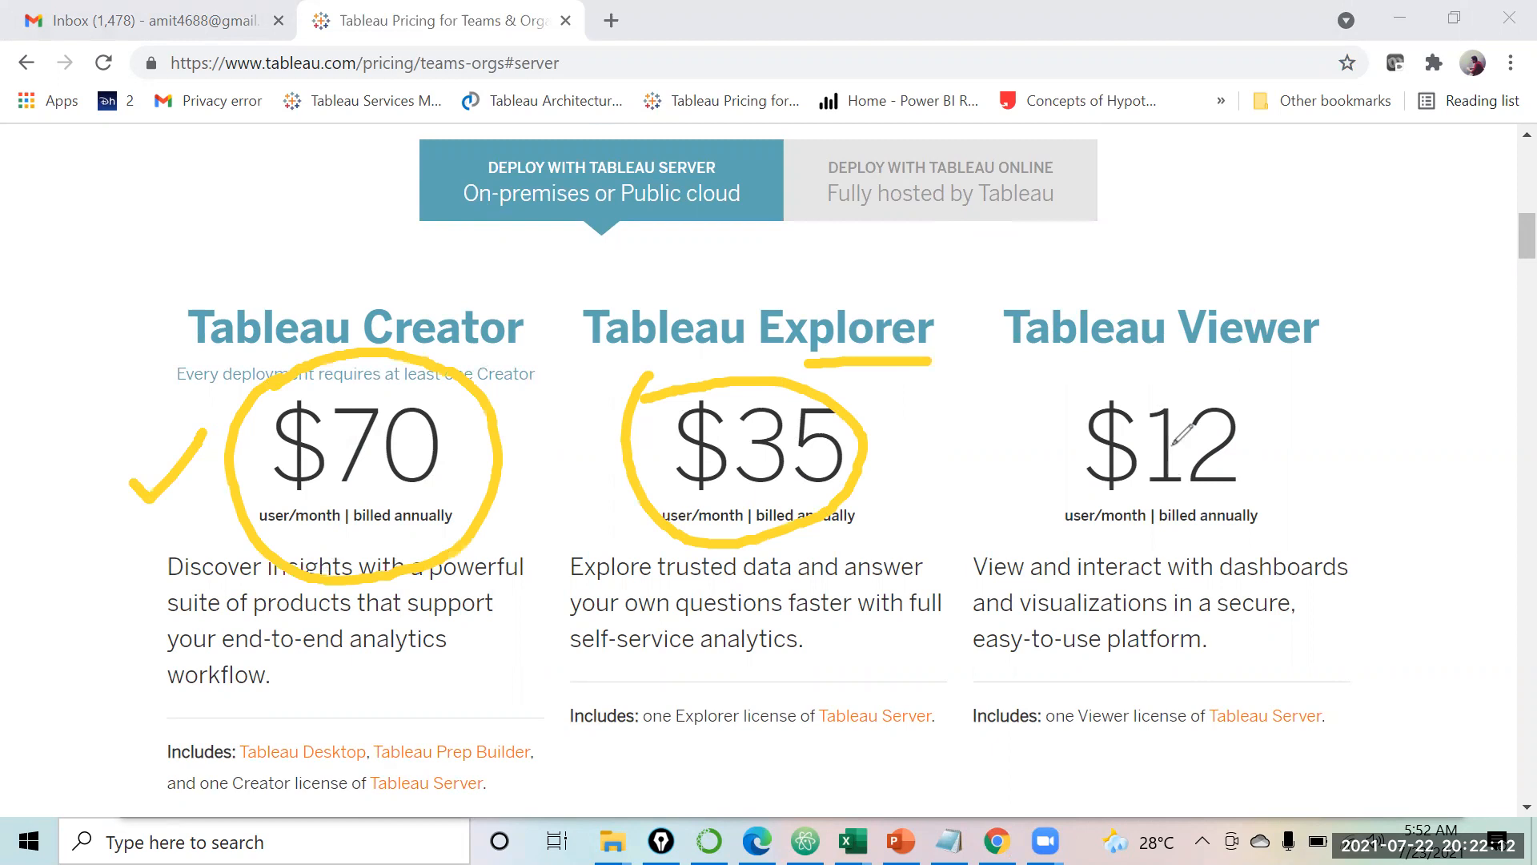
Step: Mark the Viewer tier and its $12 price with arrows, then erase all annotations
left_click(1053, 397)
left_click_drag(1053, 397, 1278, 365)
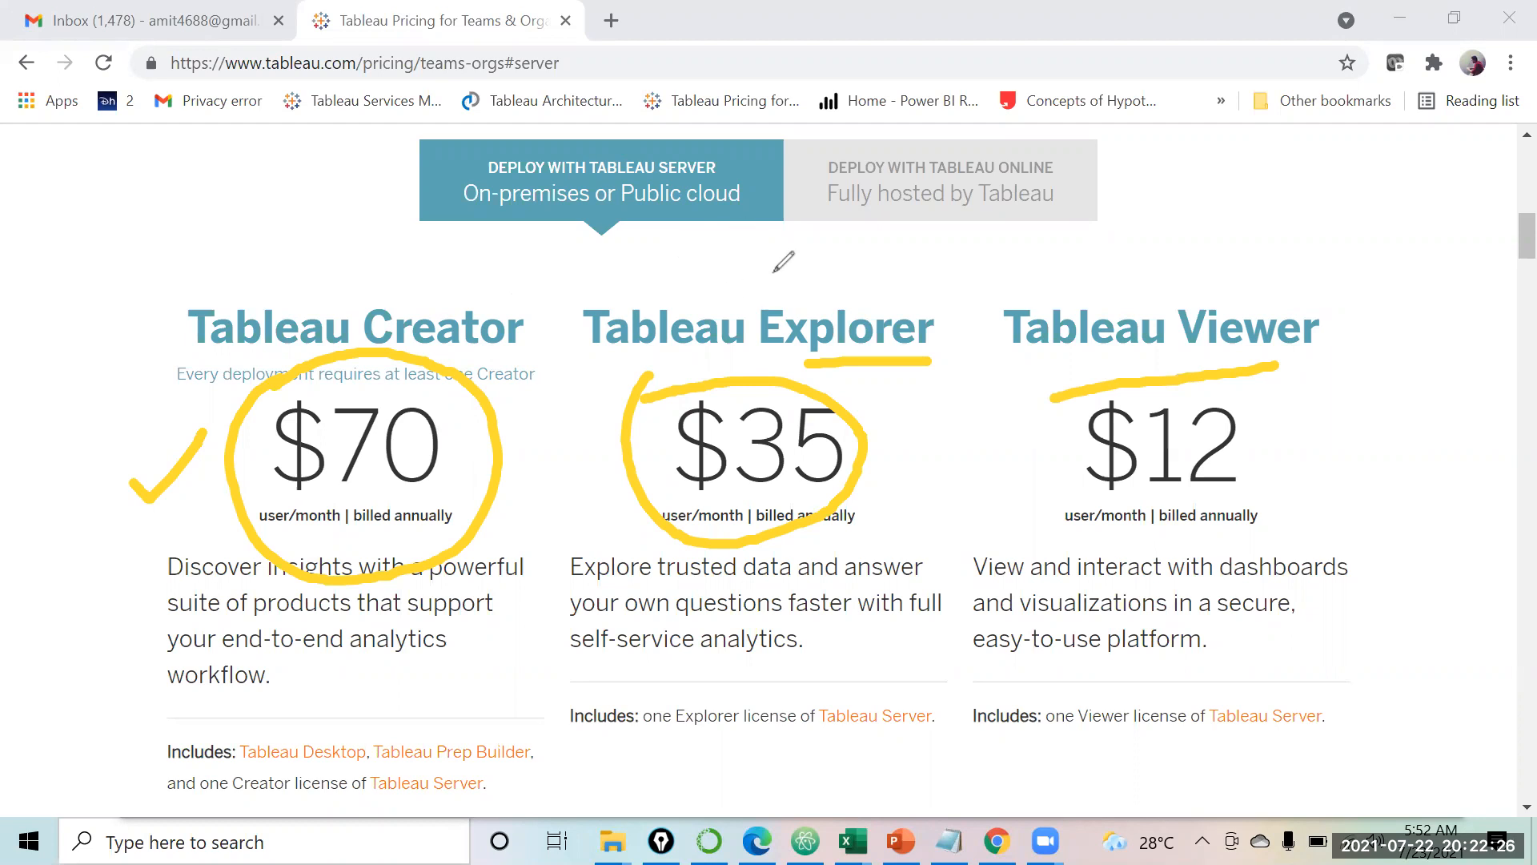
left_click_drag(789, 252, 793, 307)
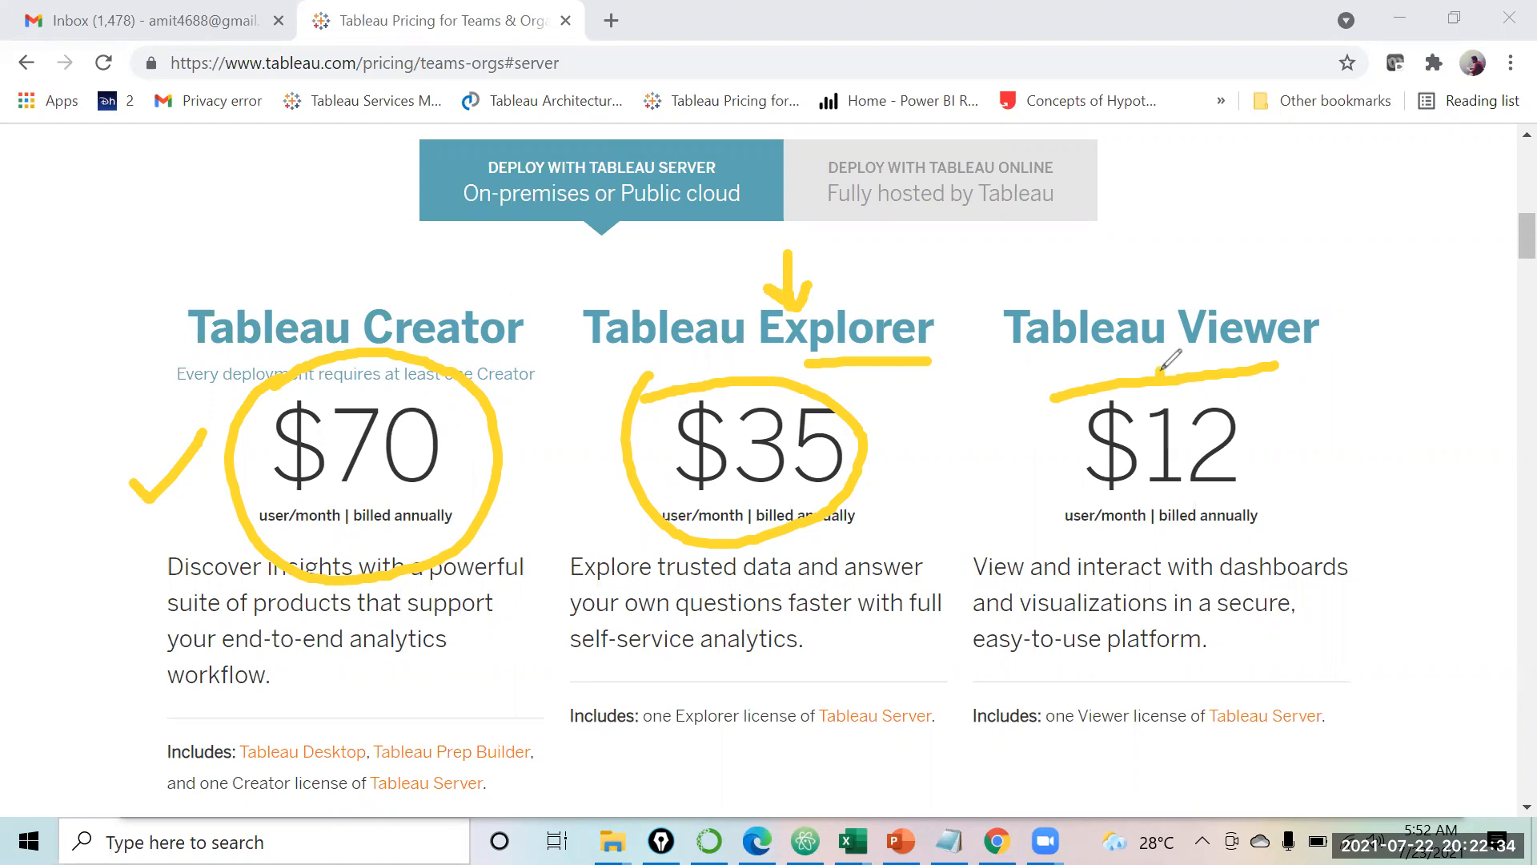
mouse_move(1153, 367)
left_mouse_down()
mouse_move(1093, 449)
mouse_move(1285, 416)
mouse_move(1149, 372)
left_mouse_up()
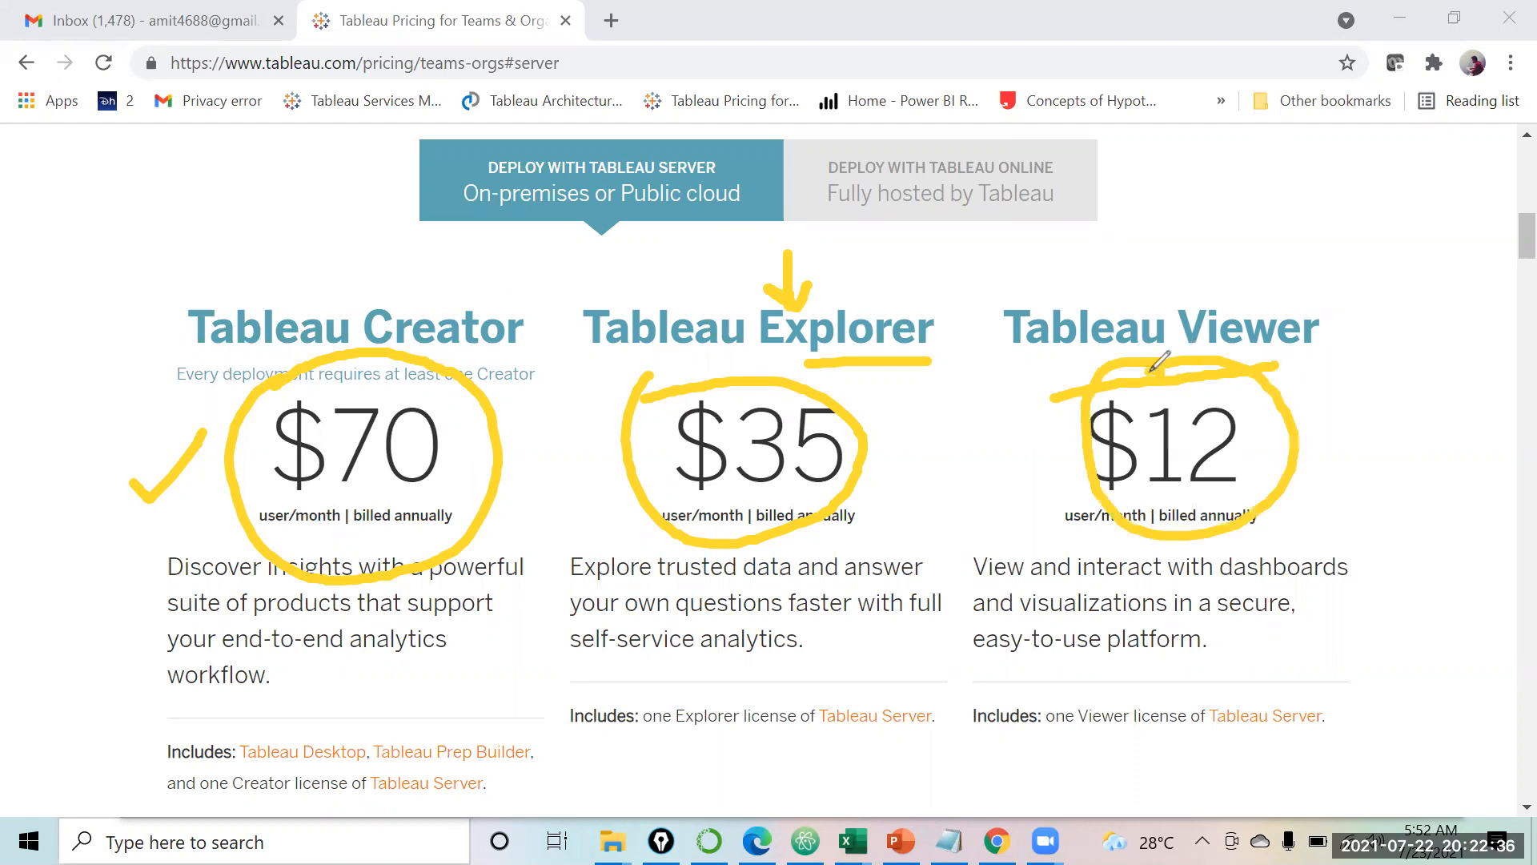
mouse_move(949, 240)
left_mouse_down()
mouse_move(1011, 278)
mouse_move(1007, 259)
left_mouse_up()
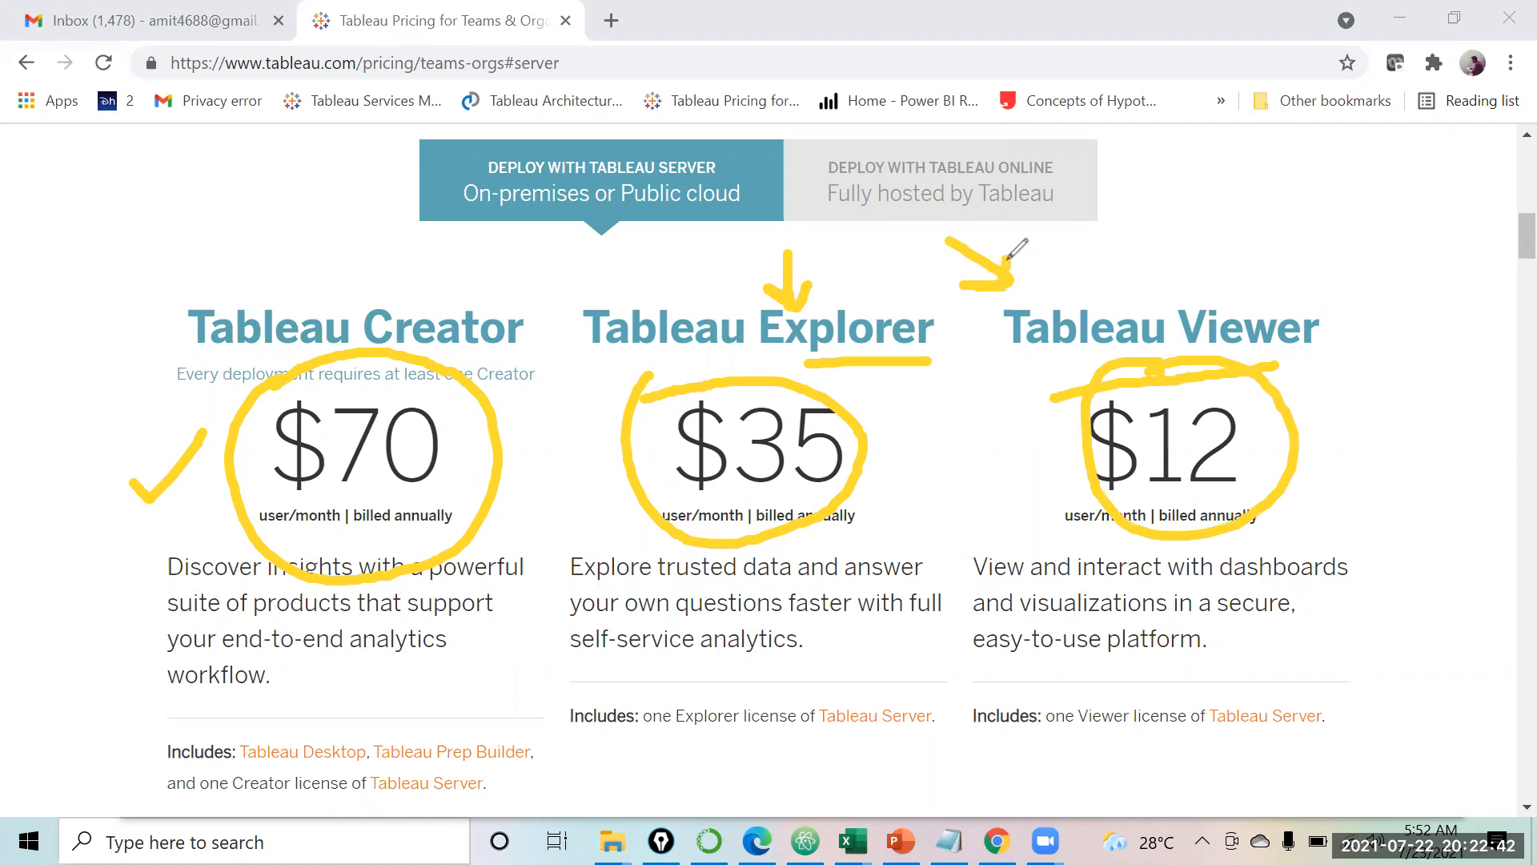
left_click(1030, 71)
left_click(1036, 81)
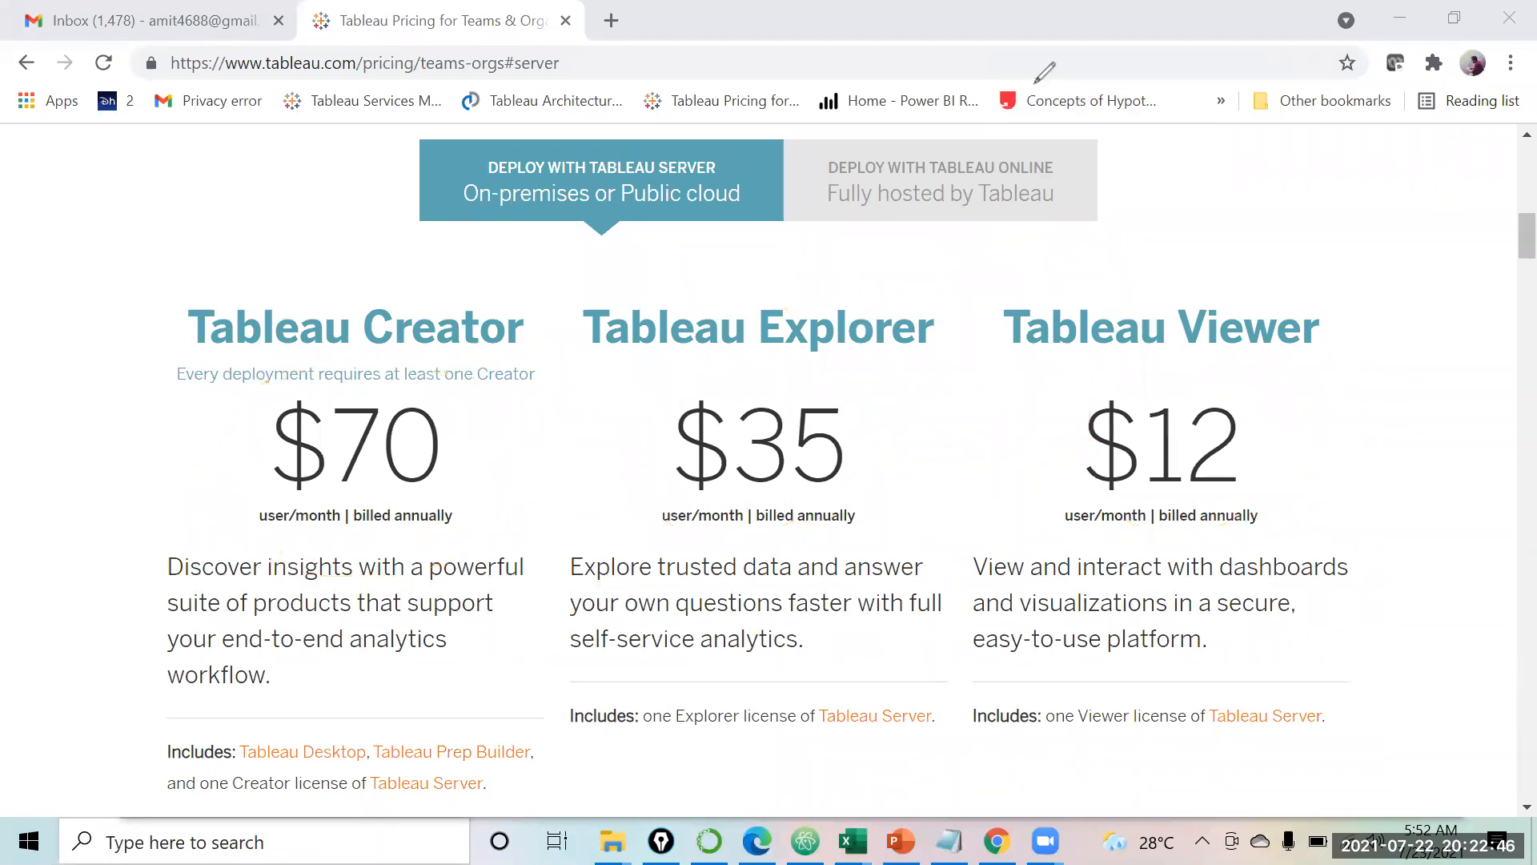
Step: Show Tableau Online pricing, highlight the $42 Explorer price, and go to the Tableau Online page
left_click(942, 182)
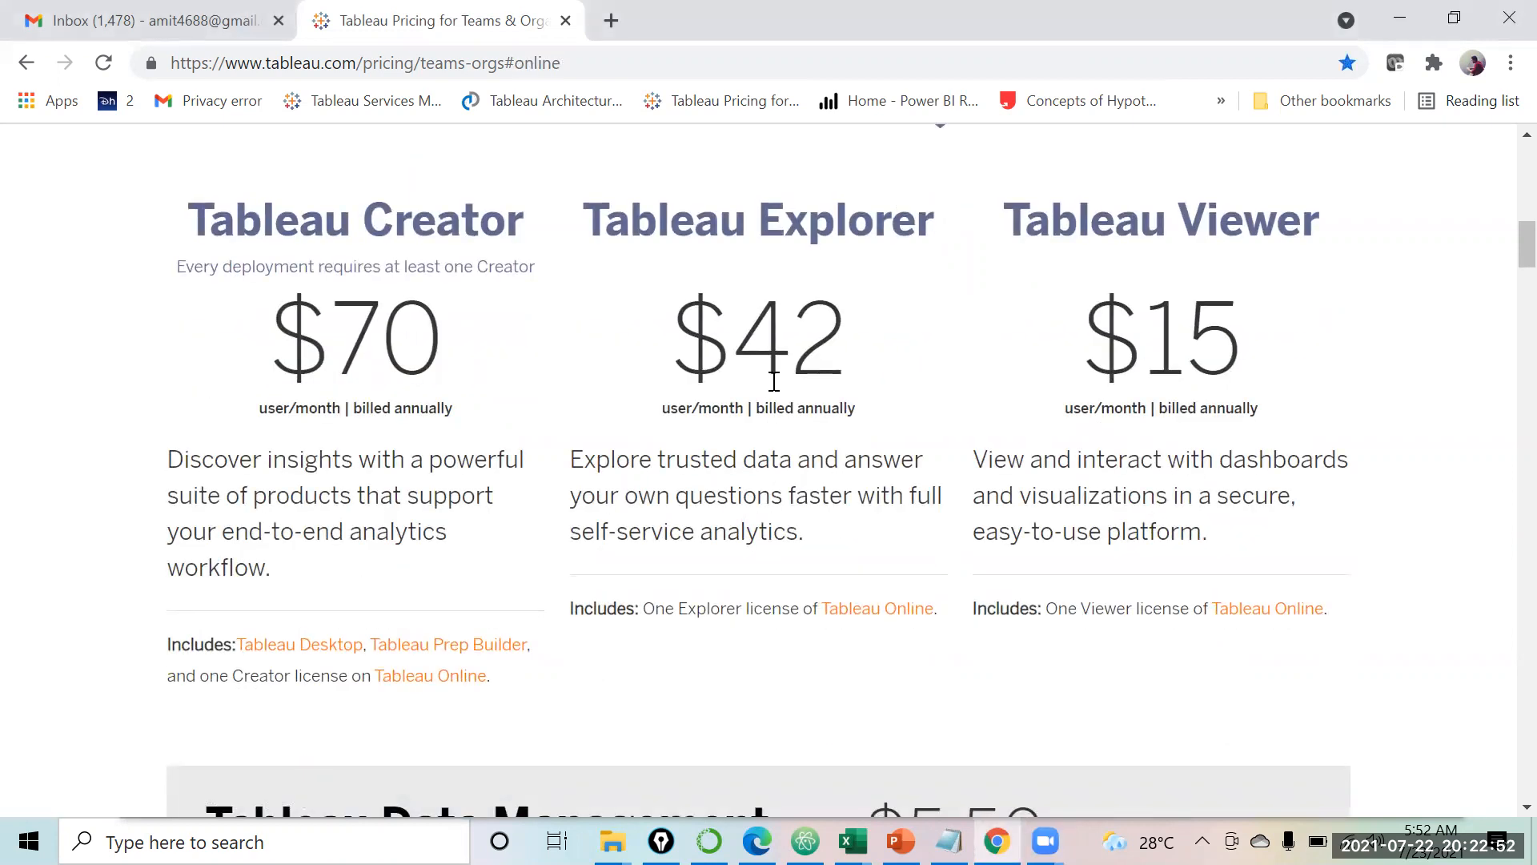
left_click_drag(748, 342, 858, 352)
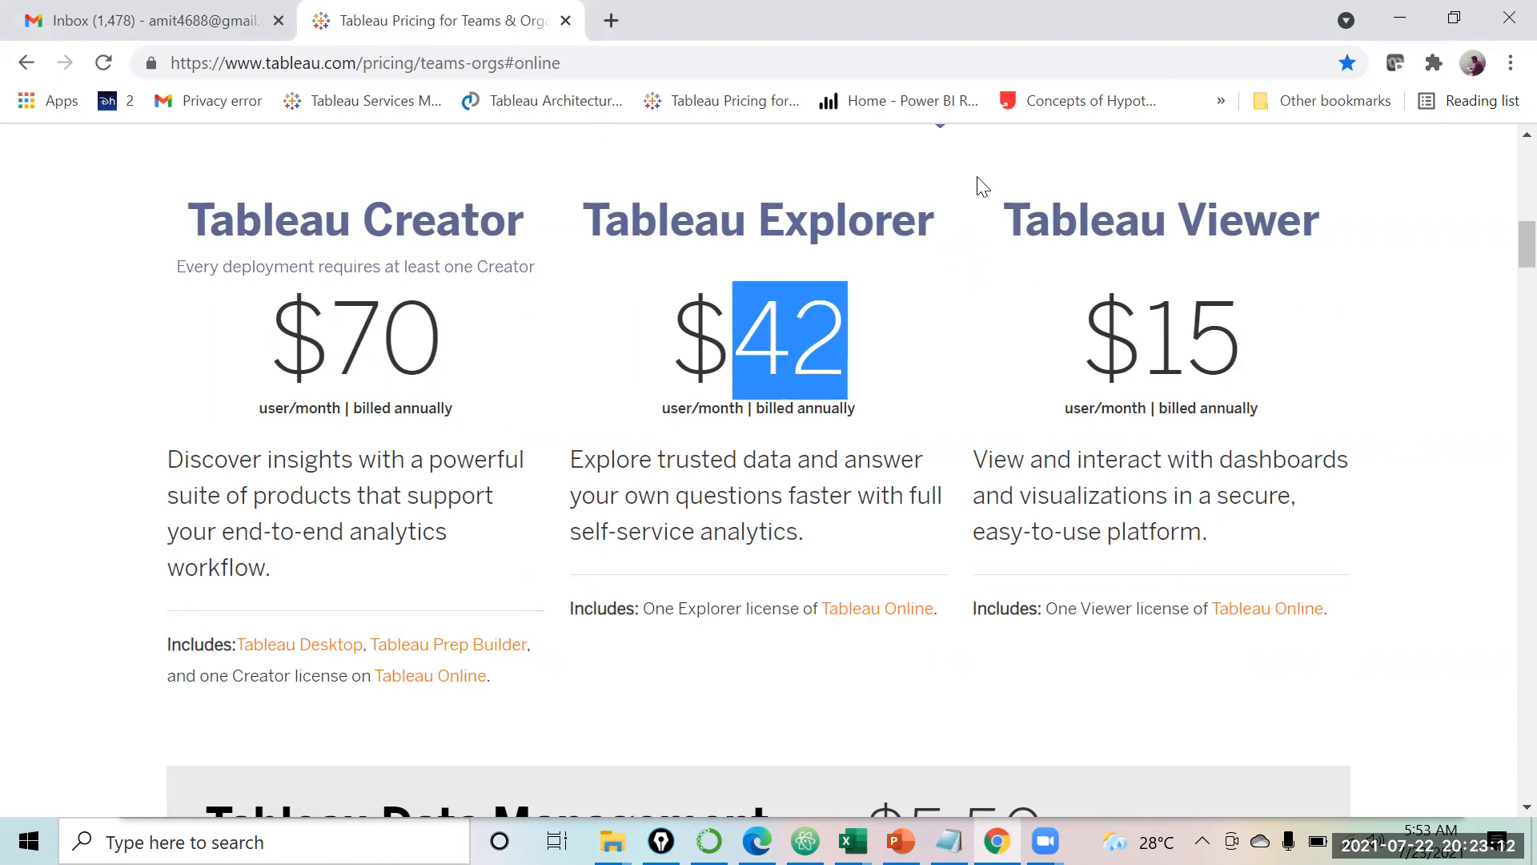
left_click(972, 354)
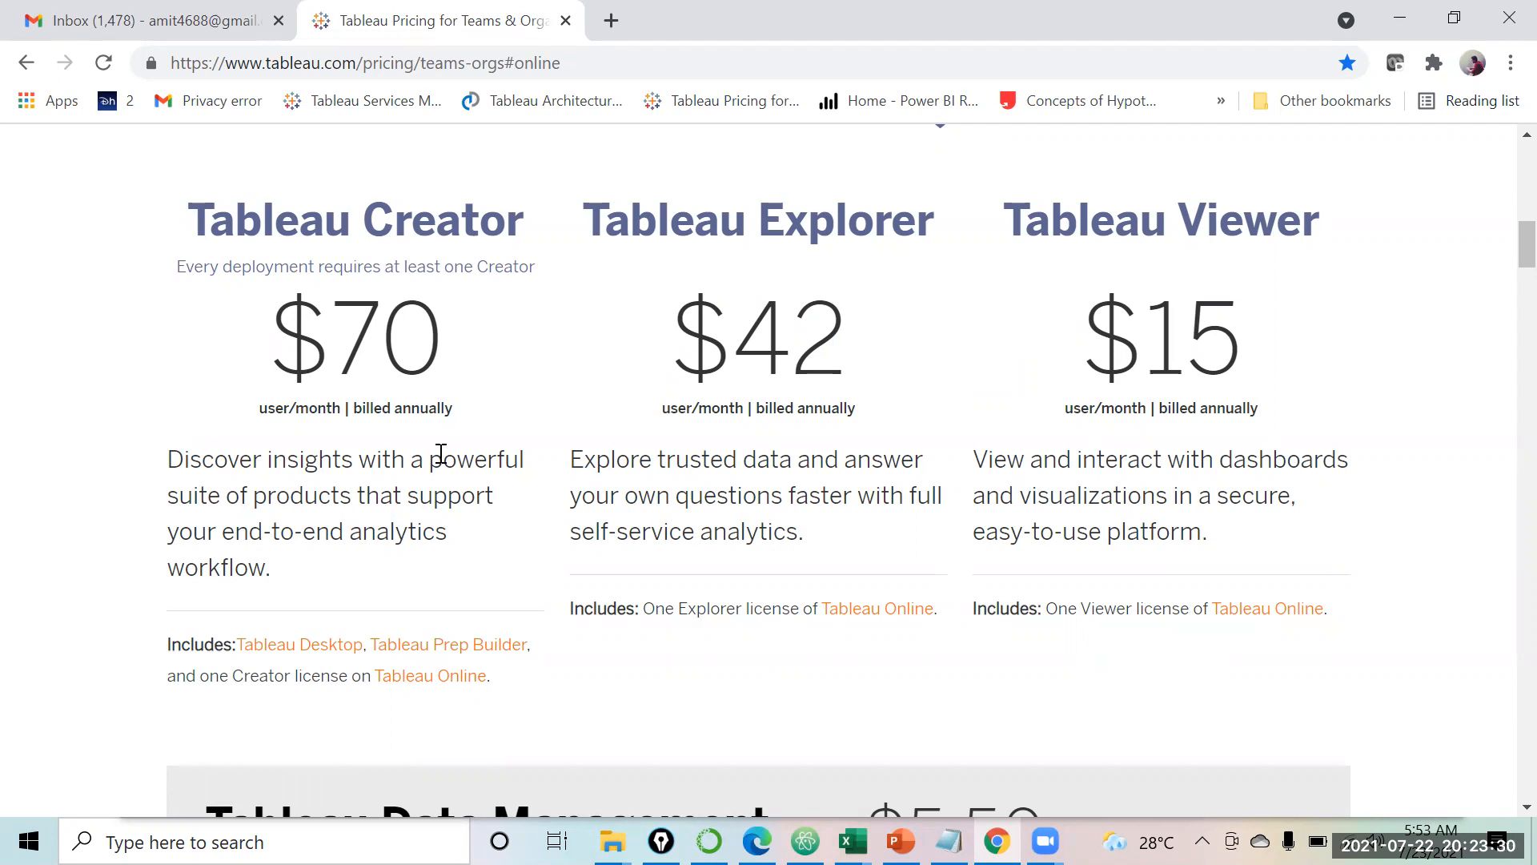
left_click(469, 679)
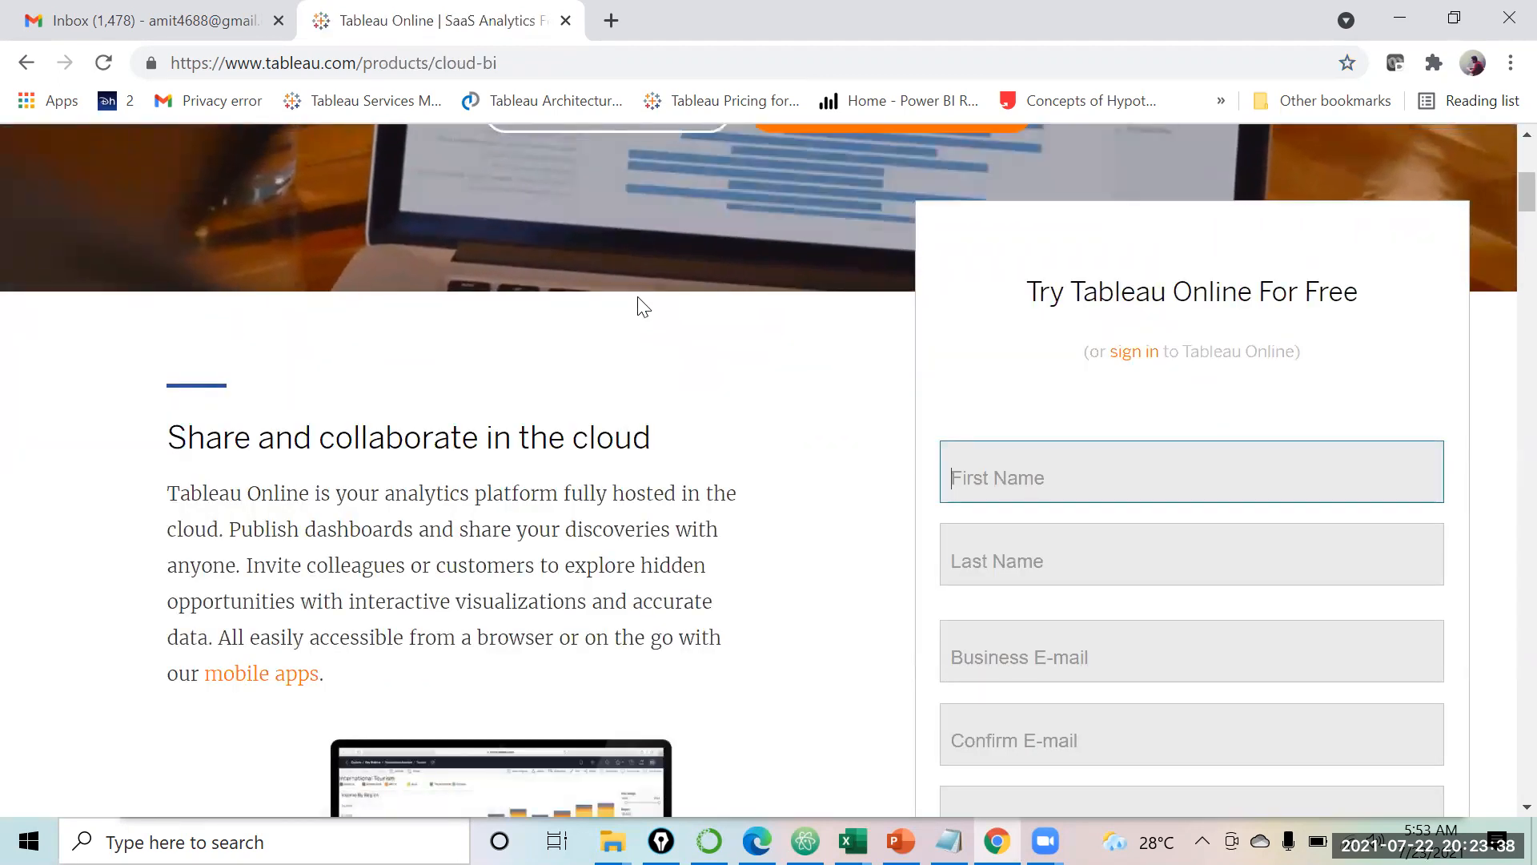
scroll(637, 296, "up", 1)
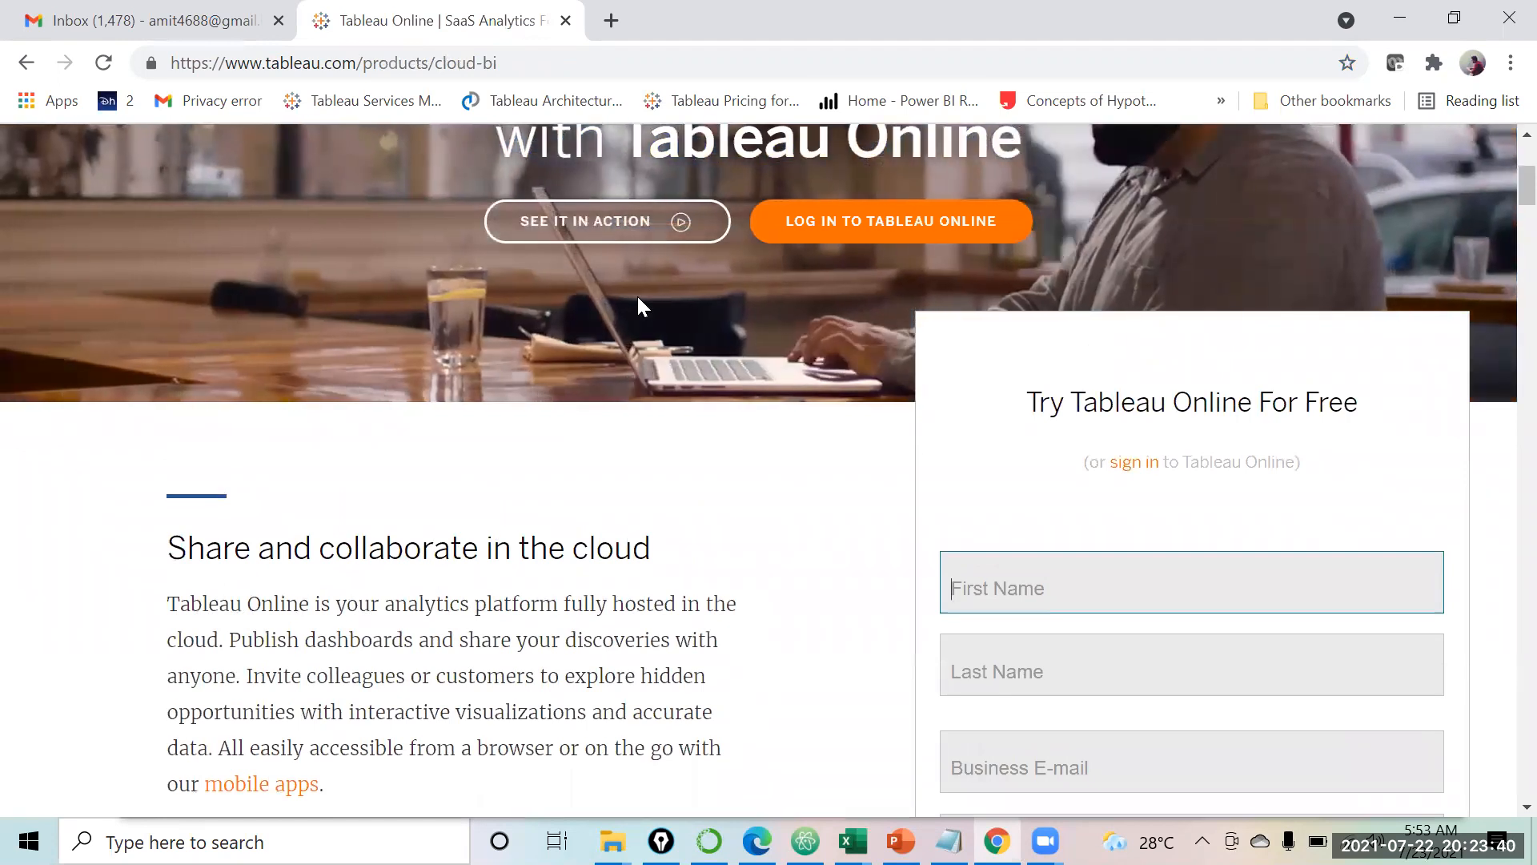
scroll(638, 300, "down", 2)
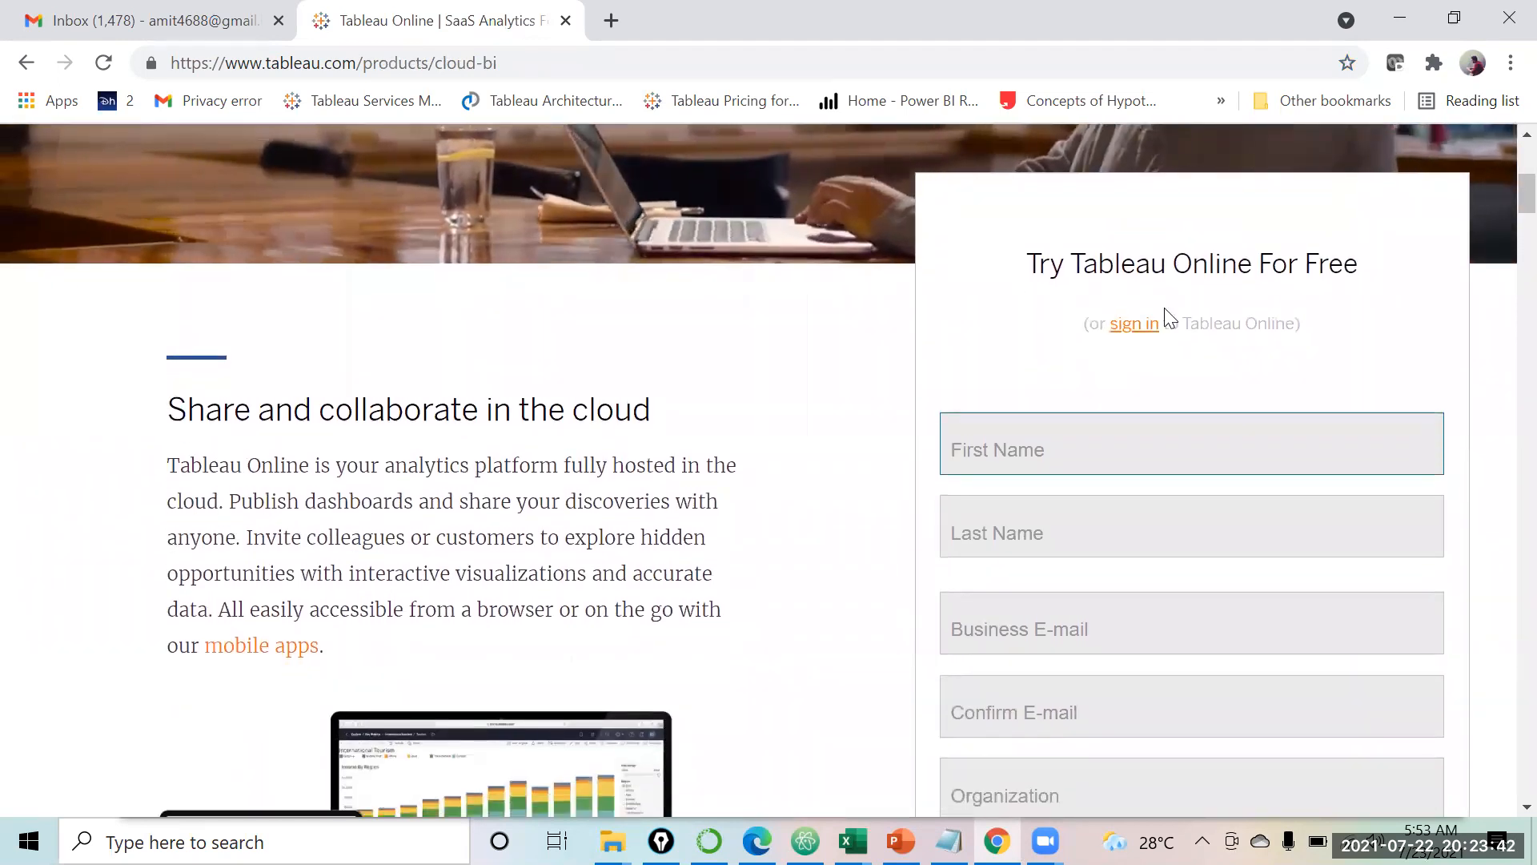
scroll(1207, 578, "down", 1)
scroll(1208, 578, "up", 2)
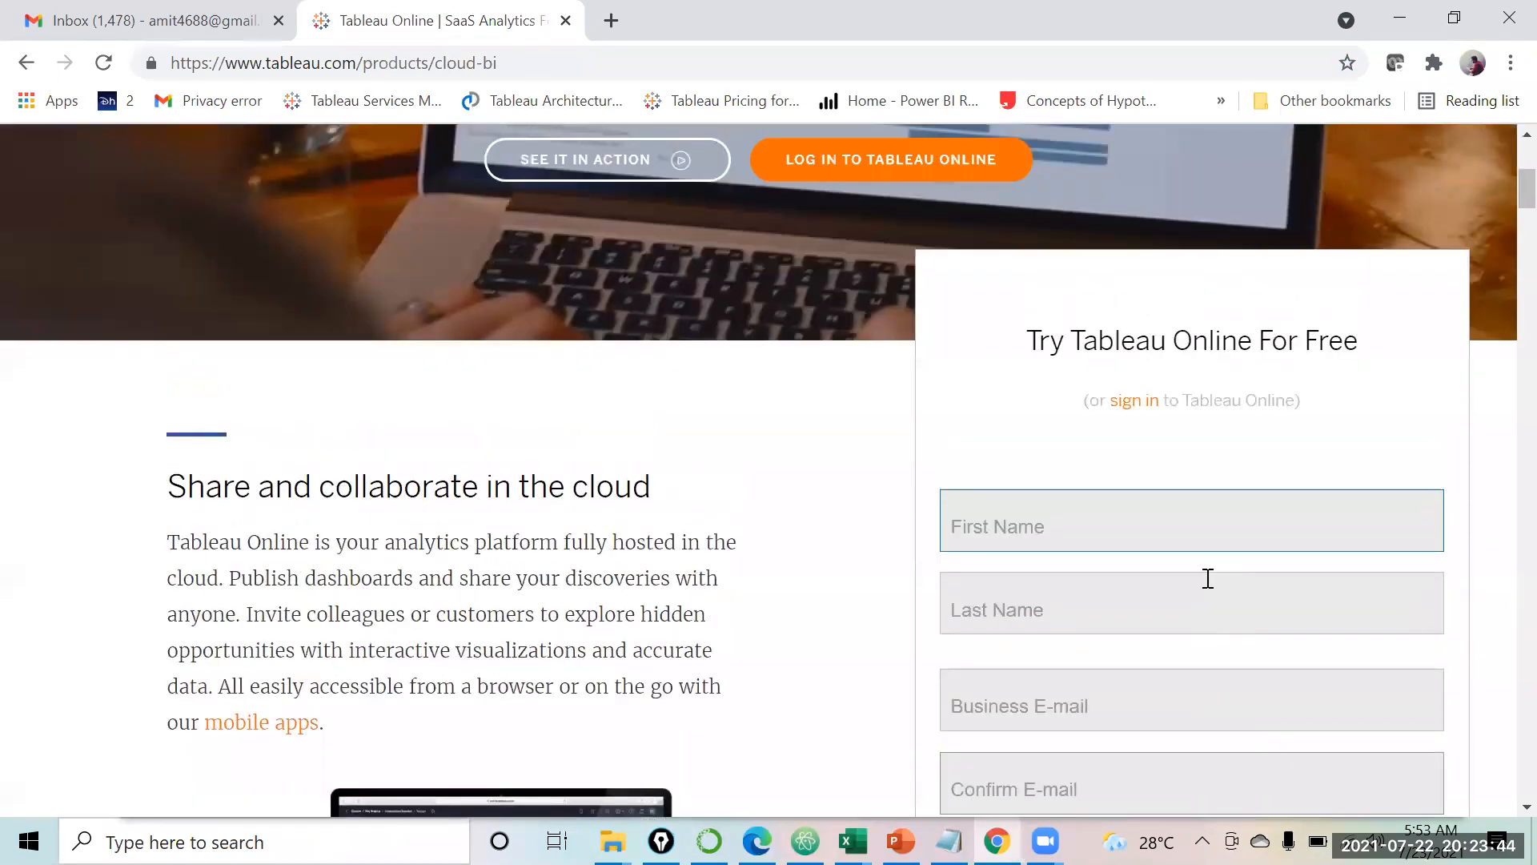
scroll(1207, 578, "up", 2)
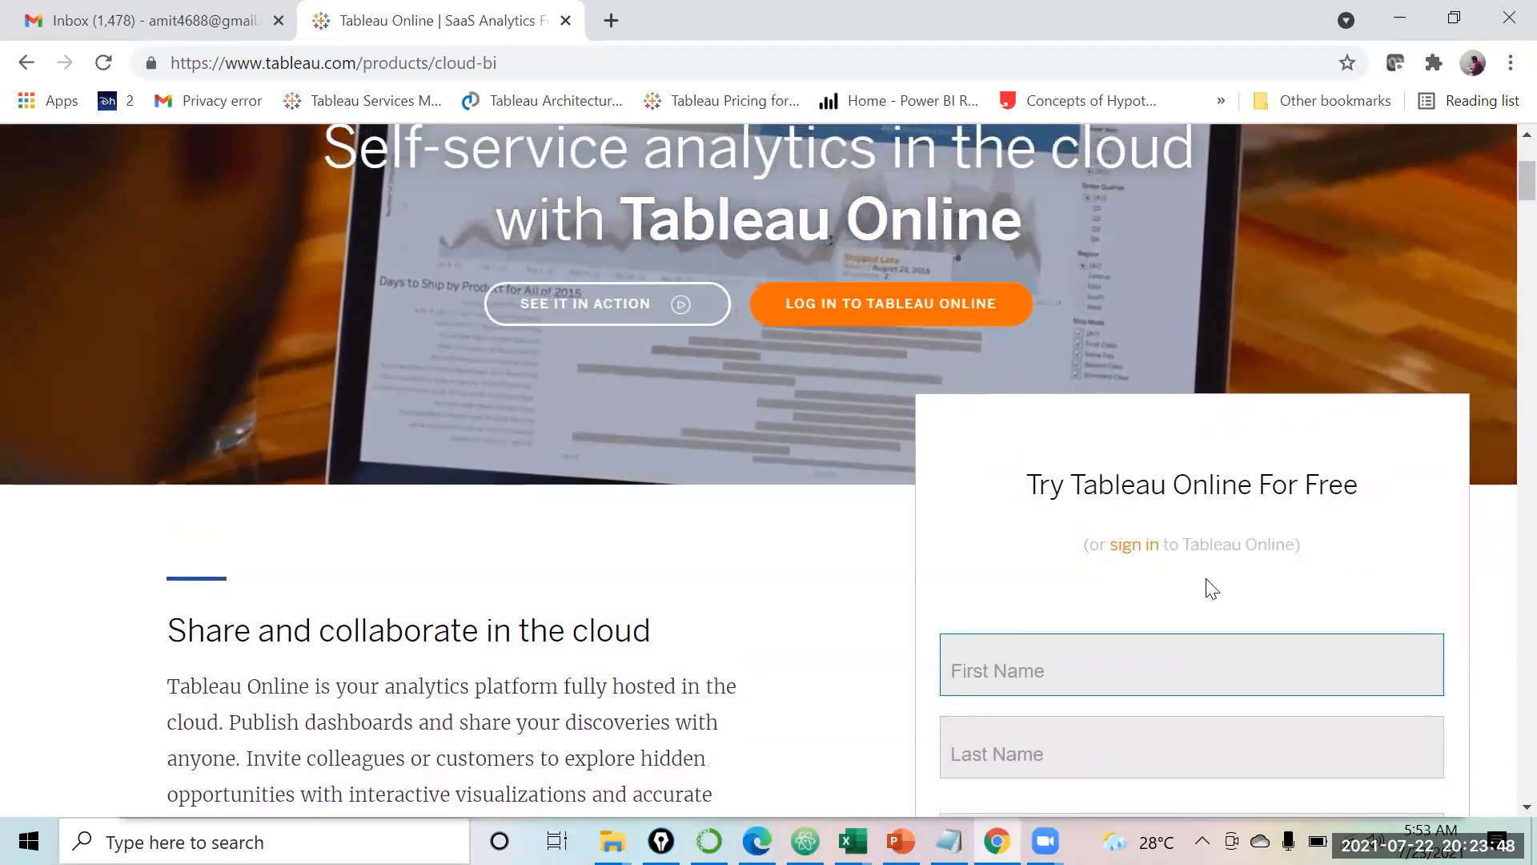
scroll(1208, 585, "down", 3)
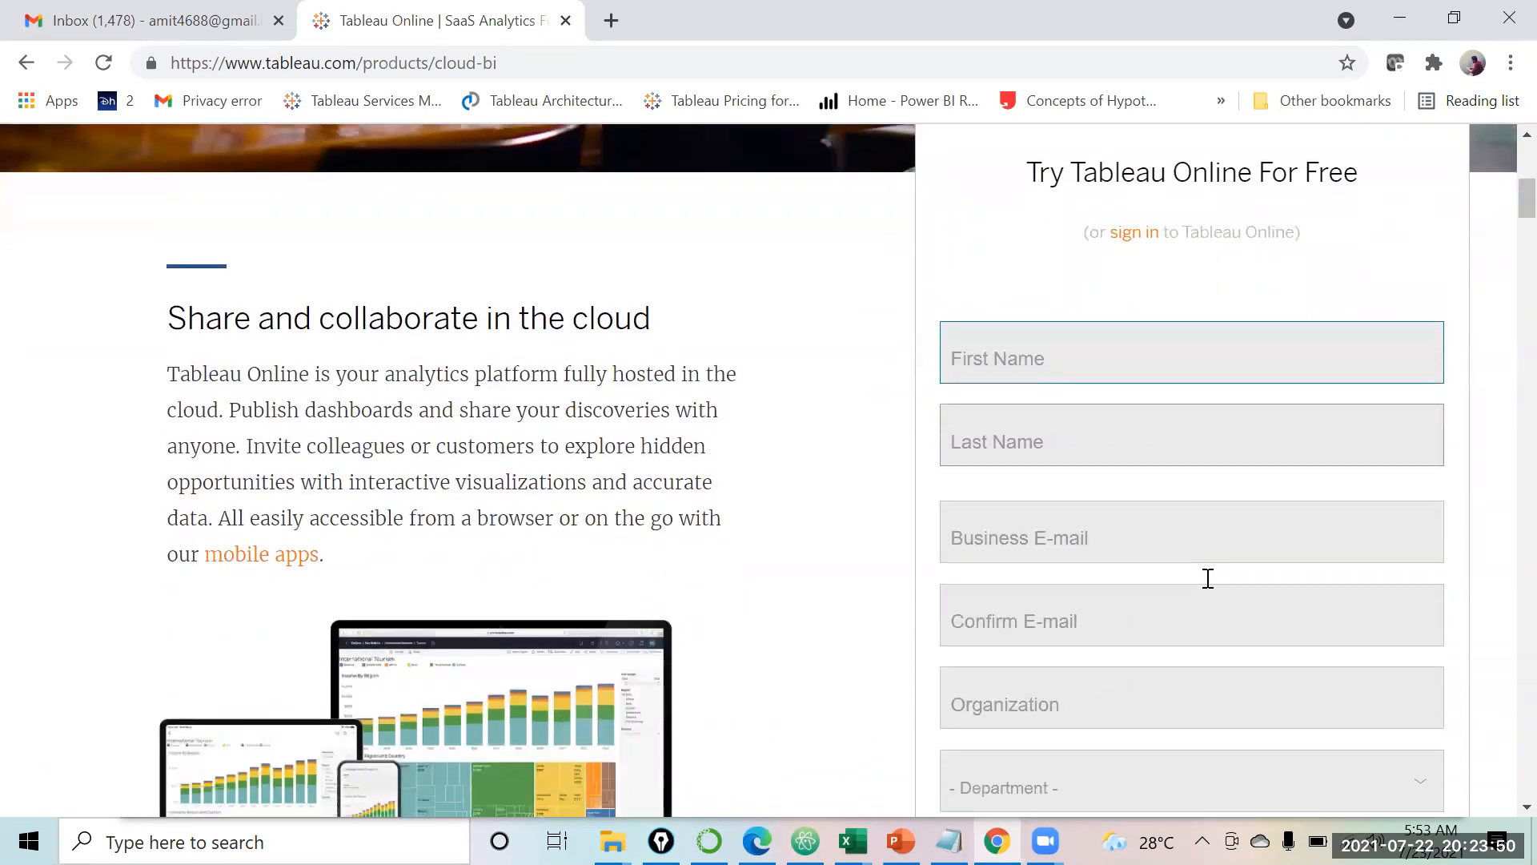
scroll(1207, 578, "down", 5)
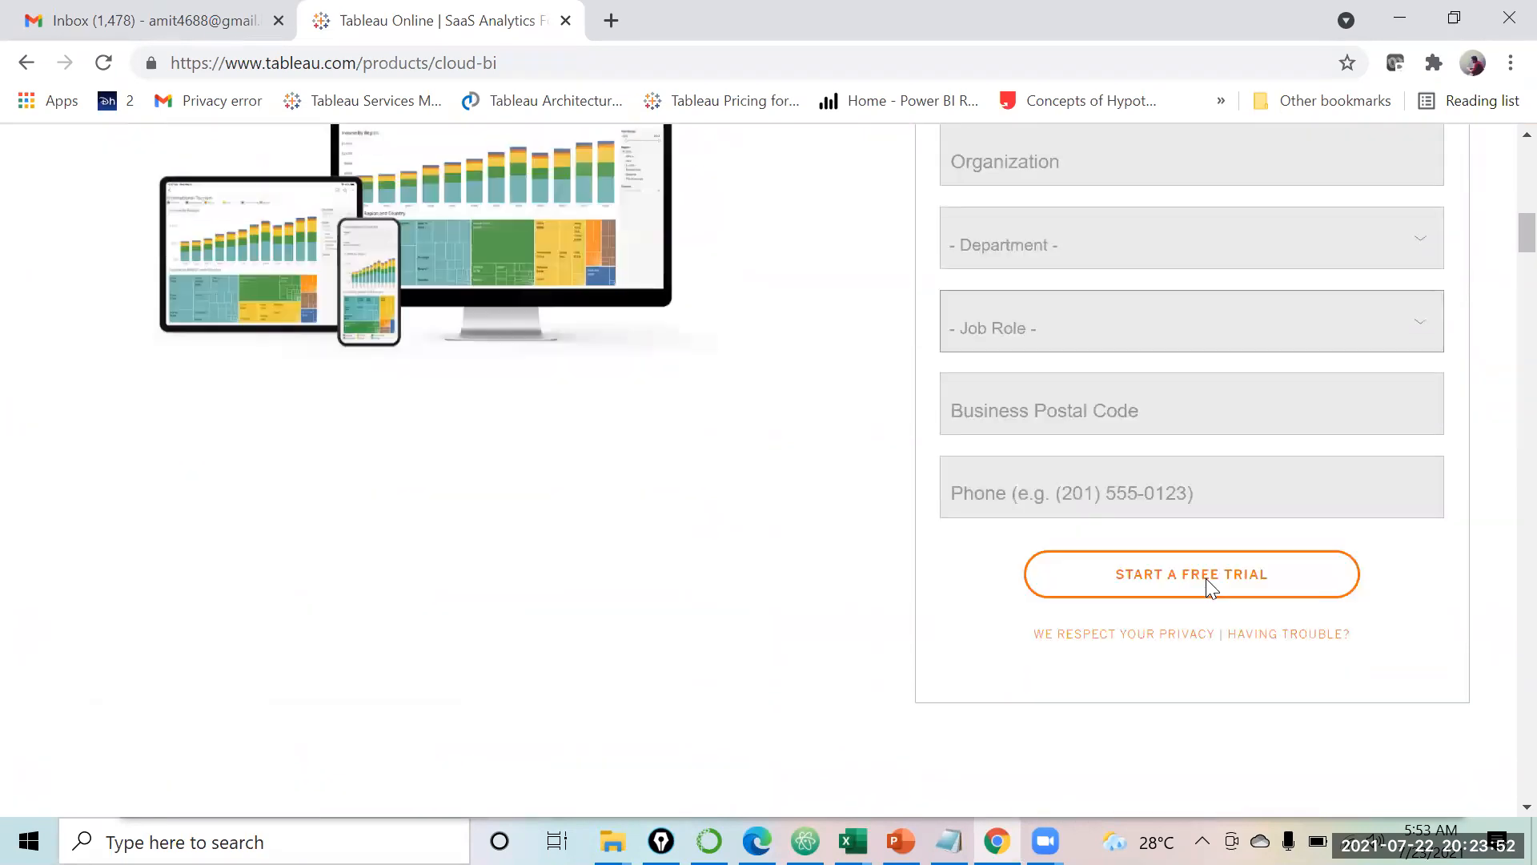
scroll(1206, 579, "down", 1)
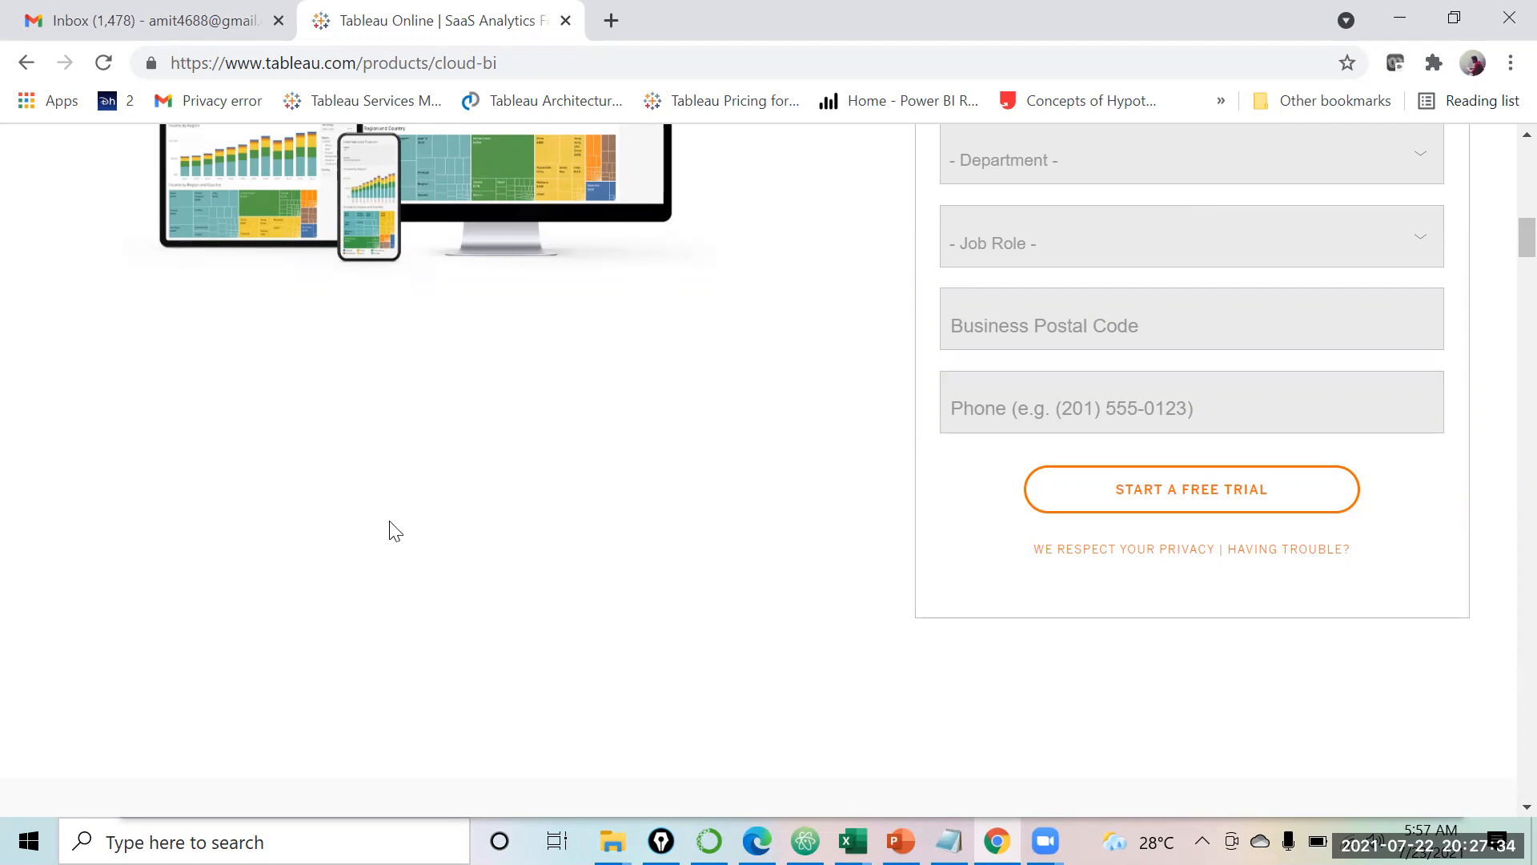
scroll(392, 530, "up", 12)
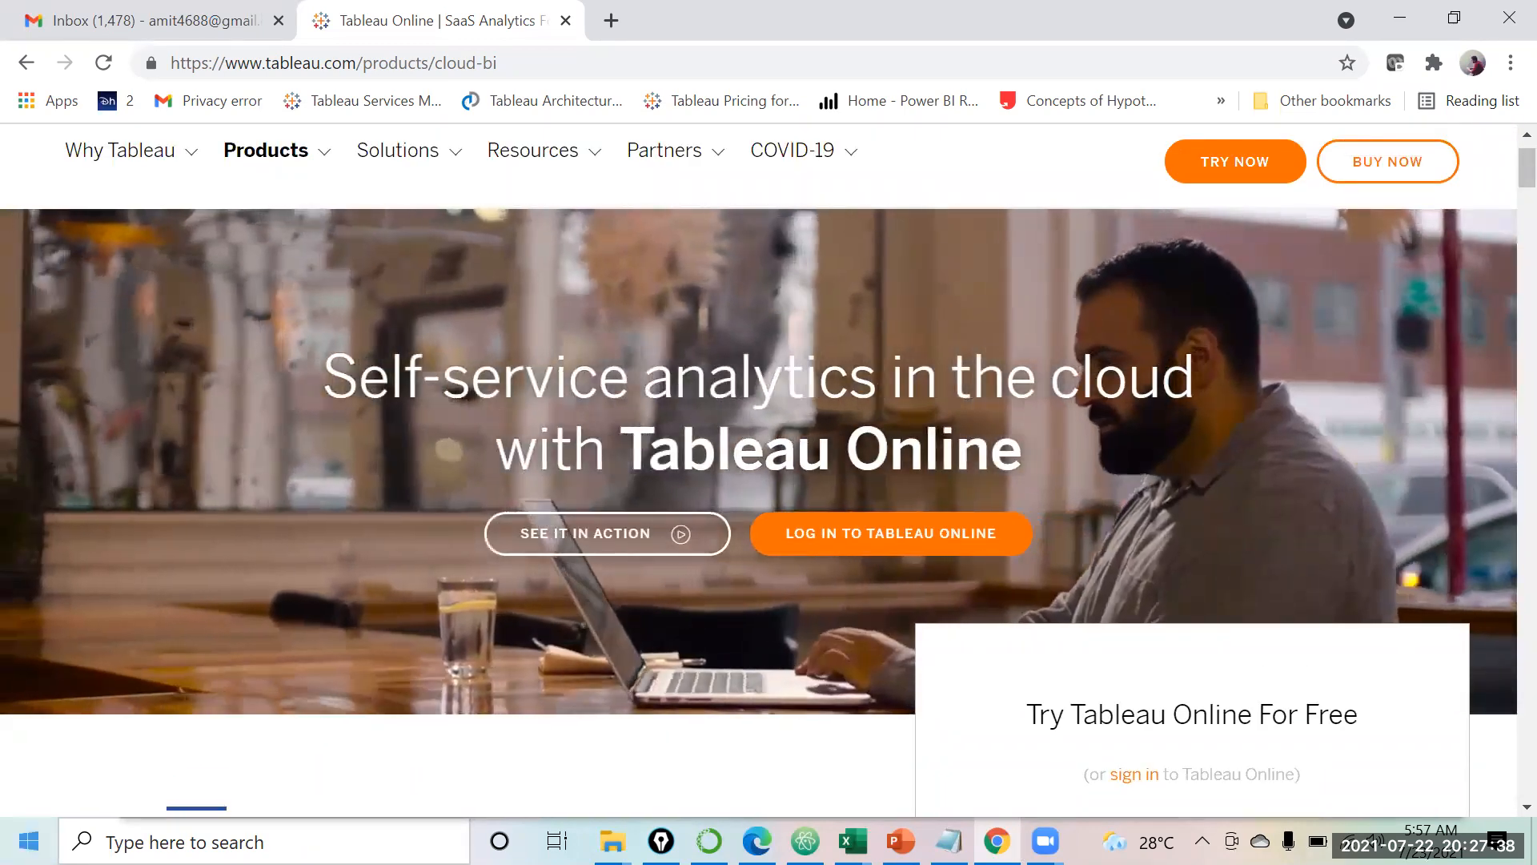
Step: Search the Start menu for 'tab' and launch Tableau Public 2020.3
key("super")
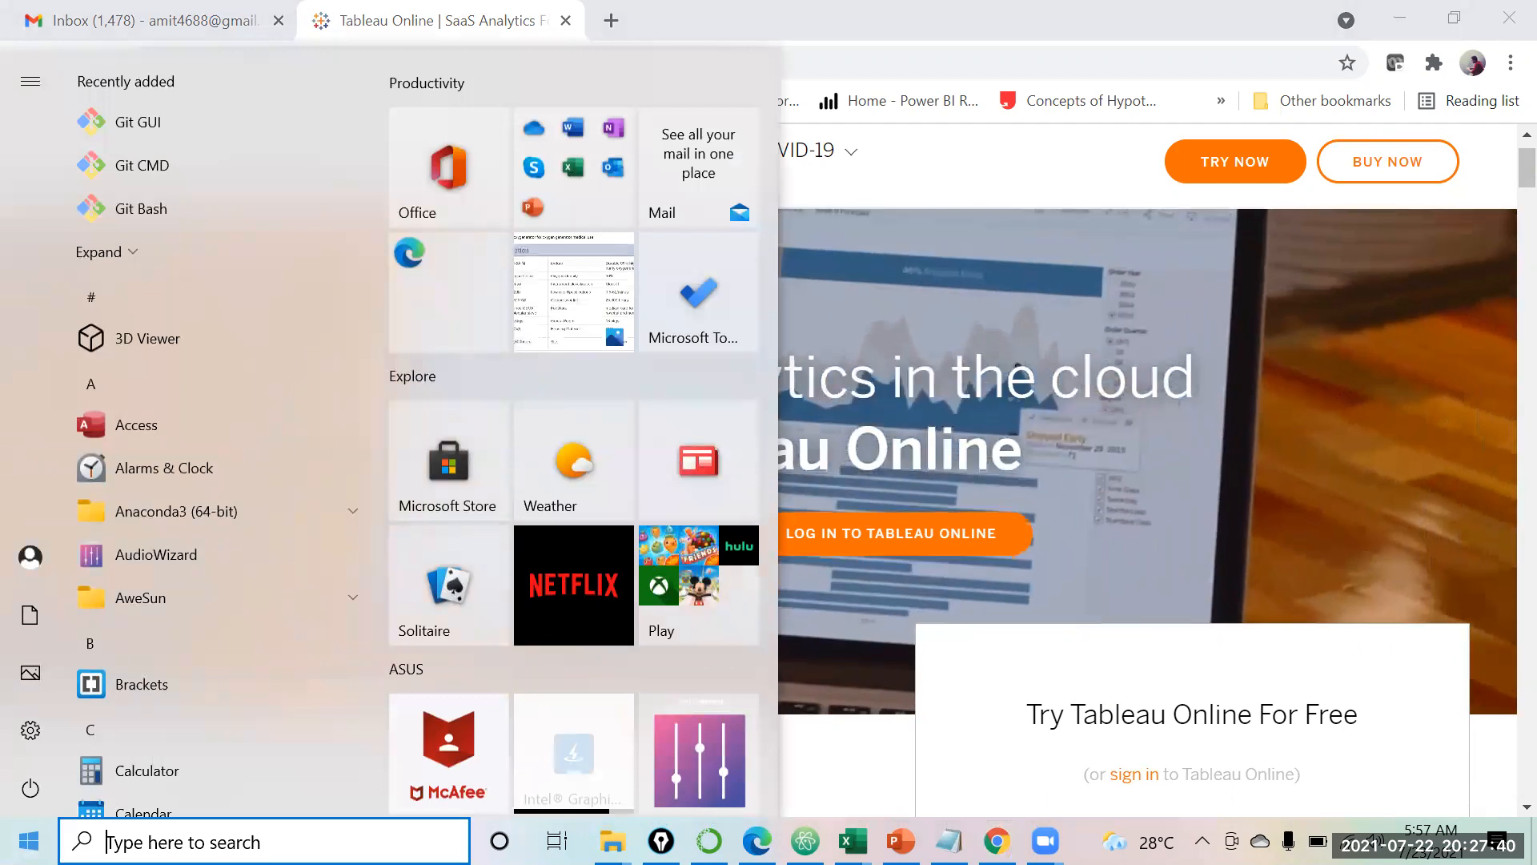
key("super")
type("tab")
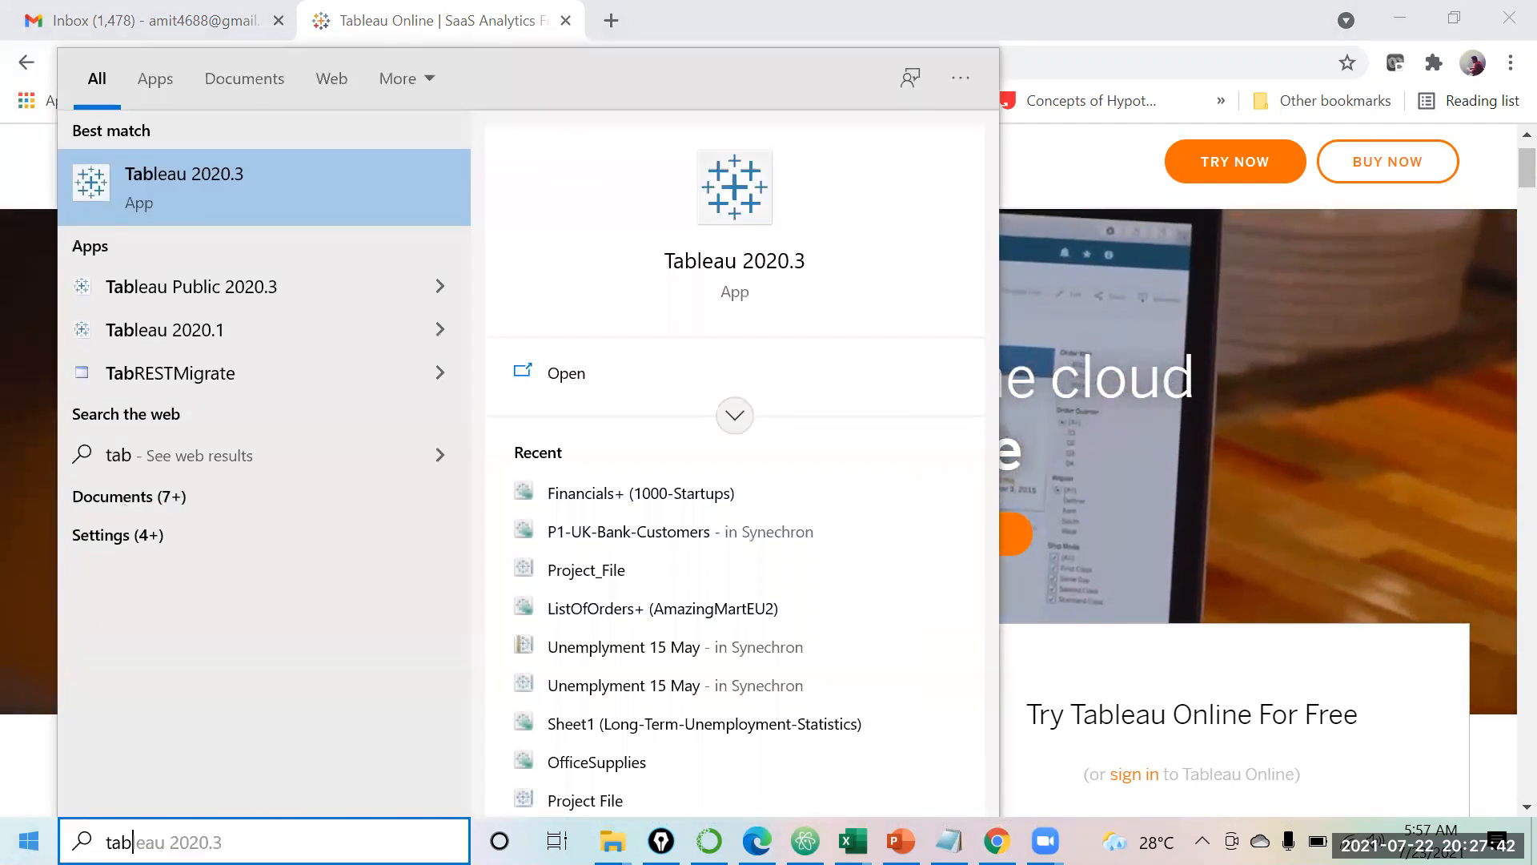
key("Down")
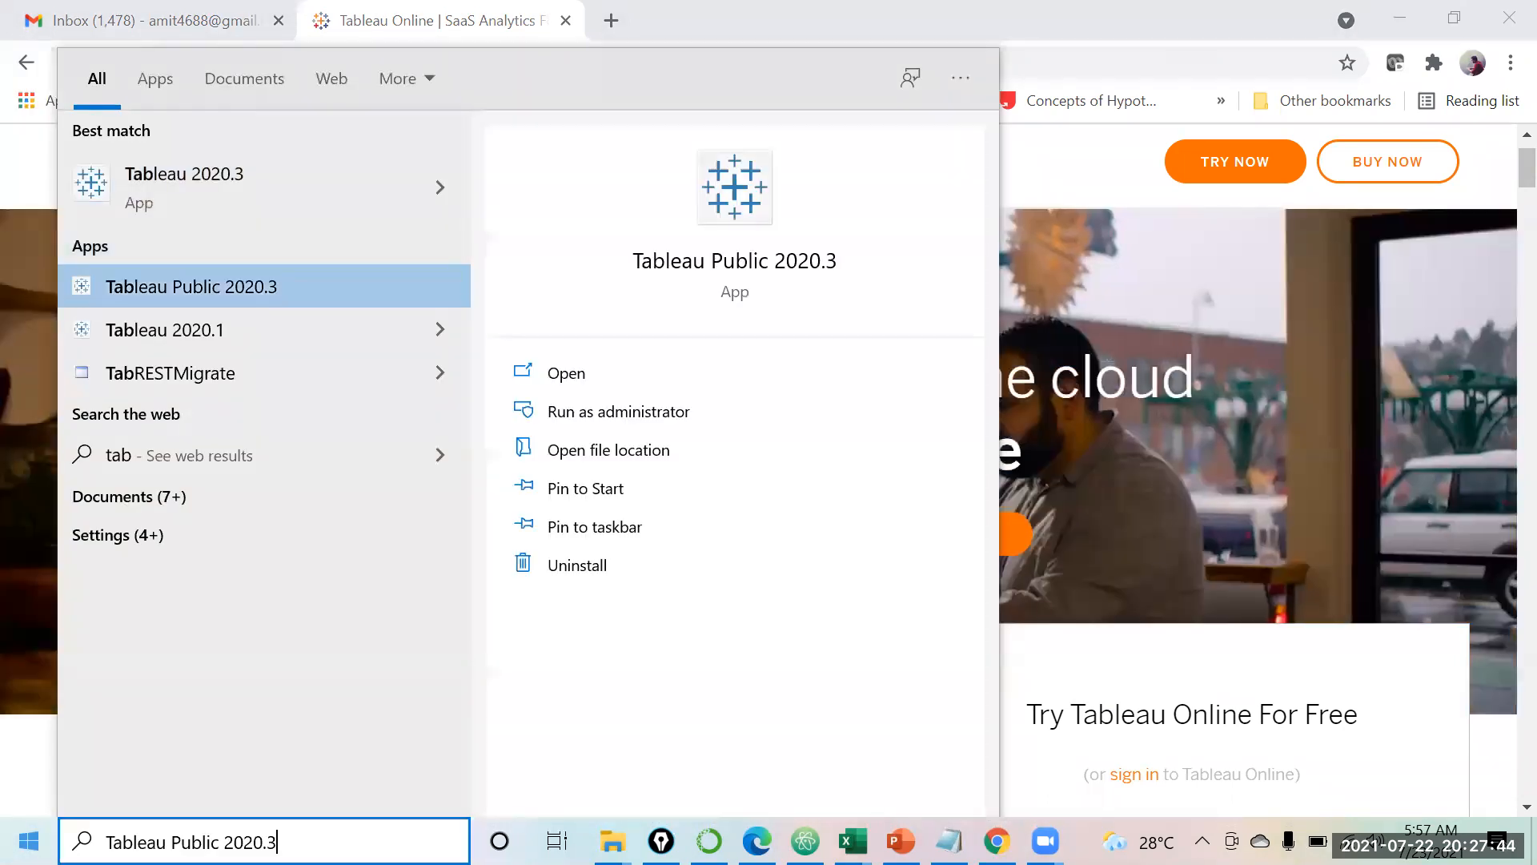
key("Up")
key("Down")
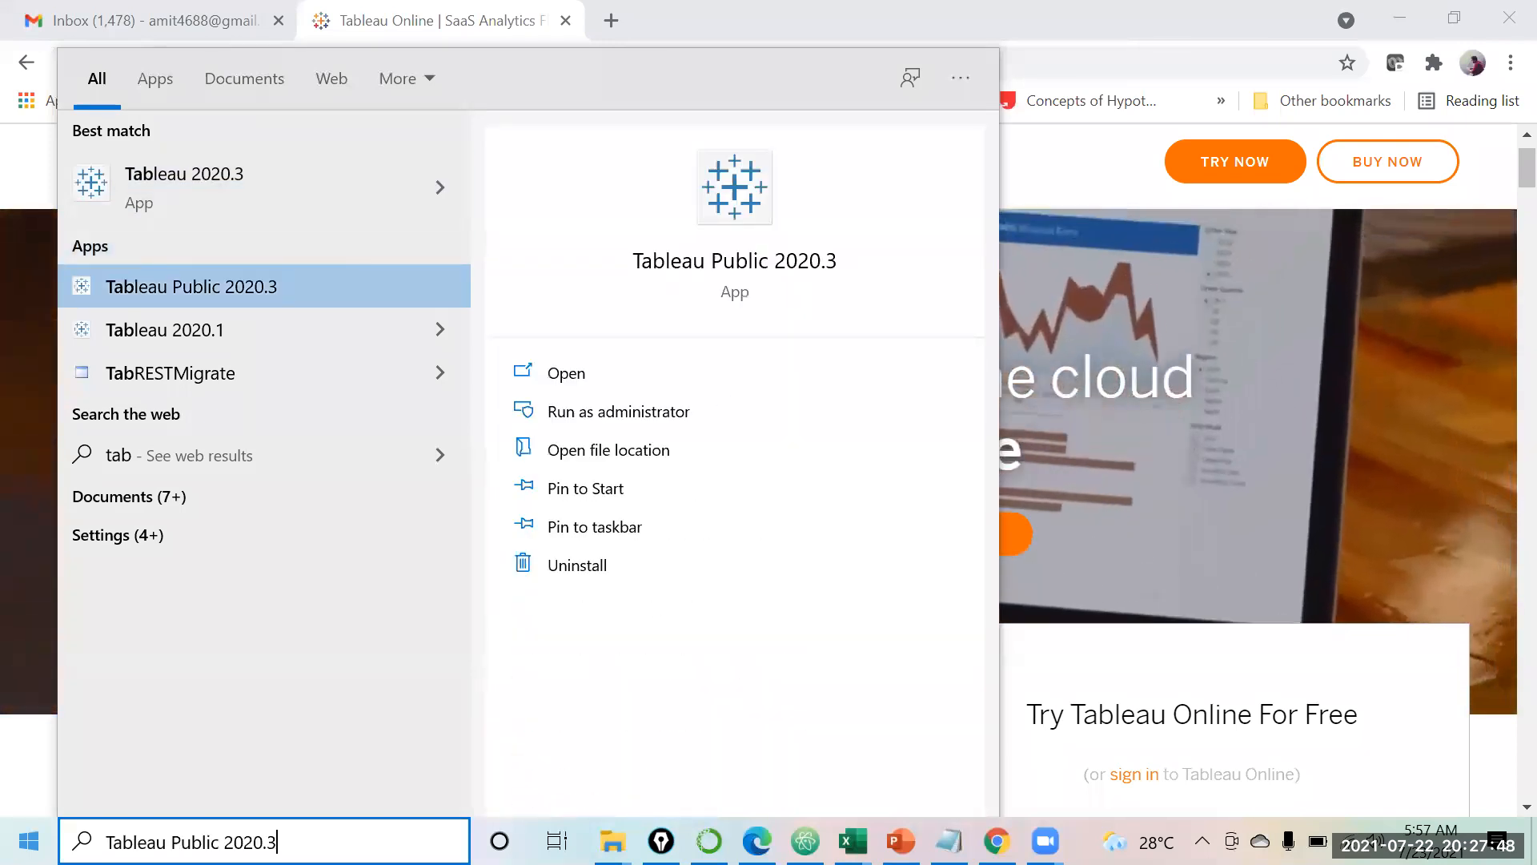
key("Return")
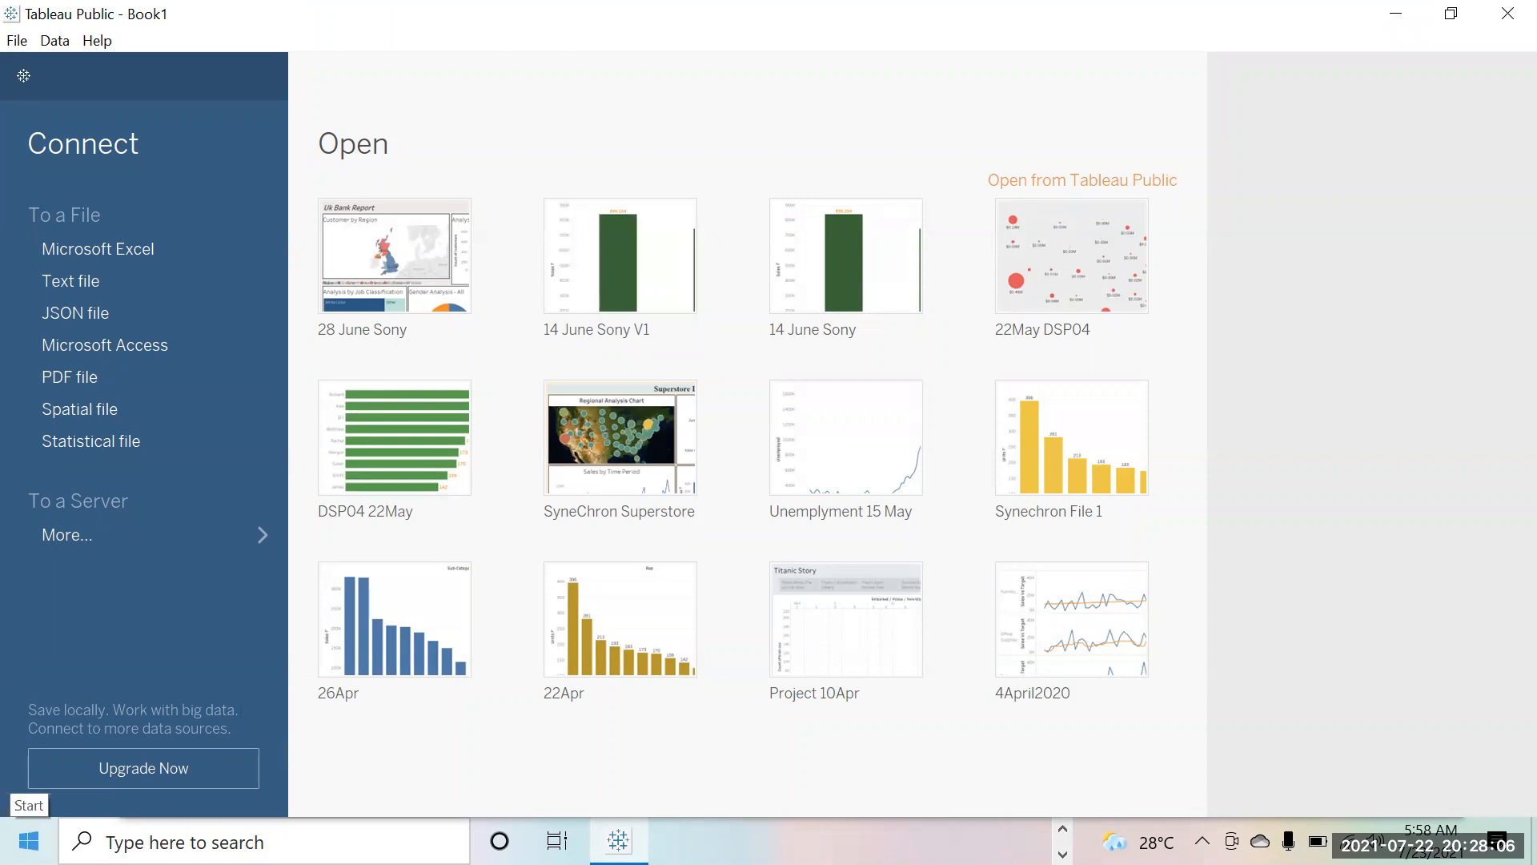
Step: Search 'tab' again and launch the Tableau 2020.3 desktop app
left_click(29, 841)
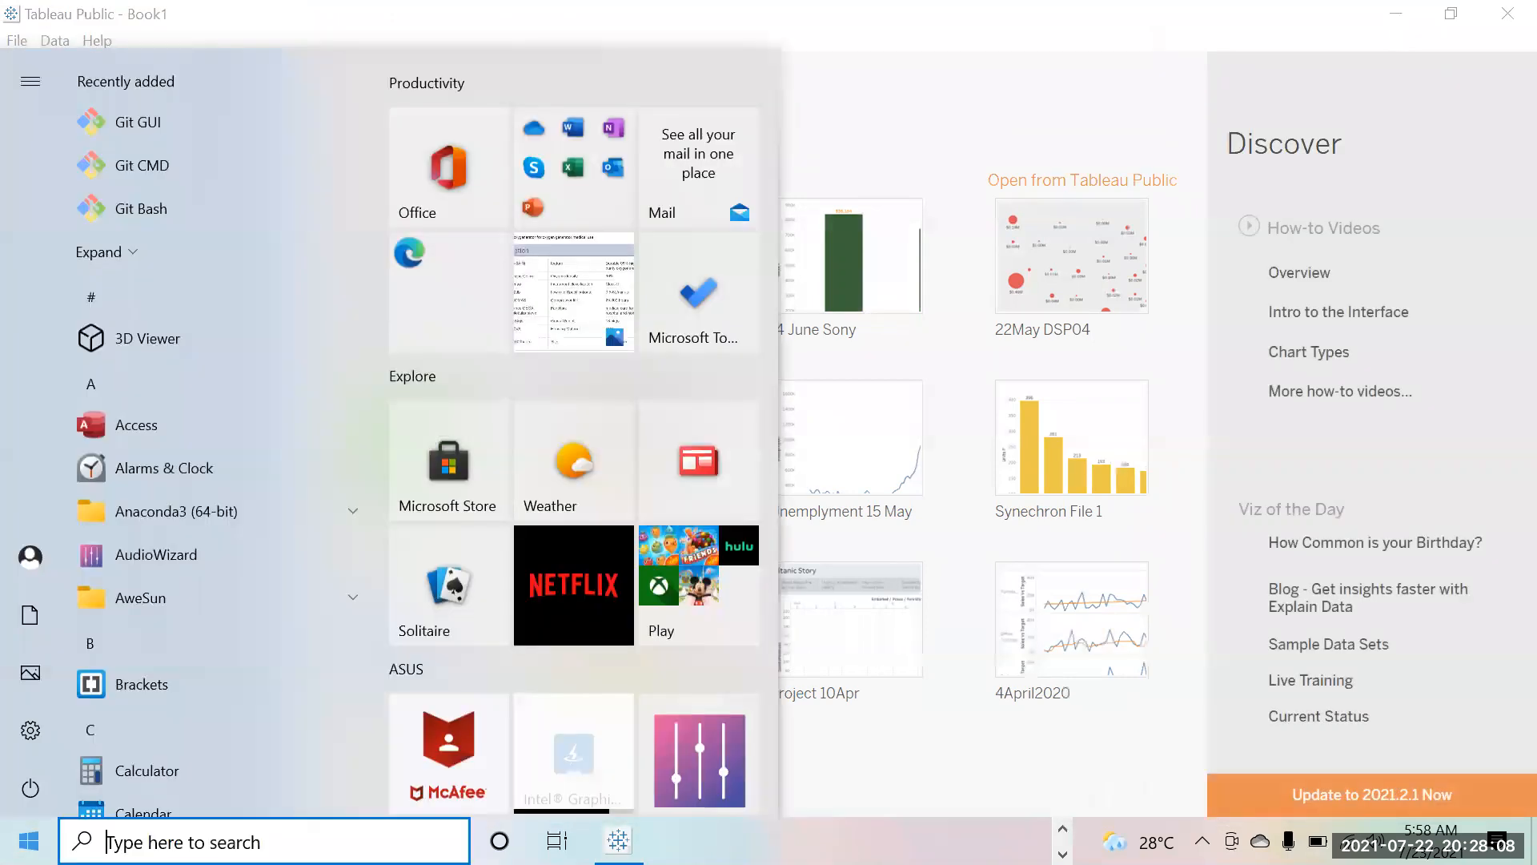
type("tab")
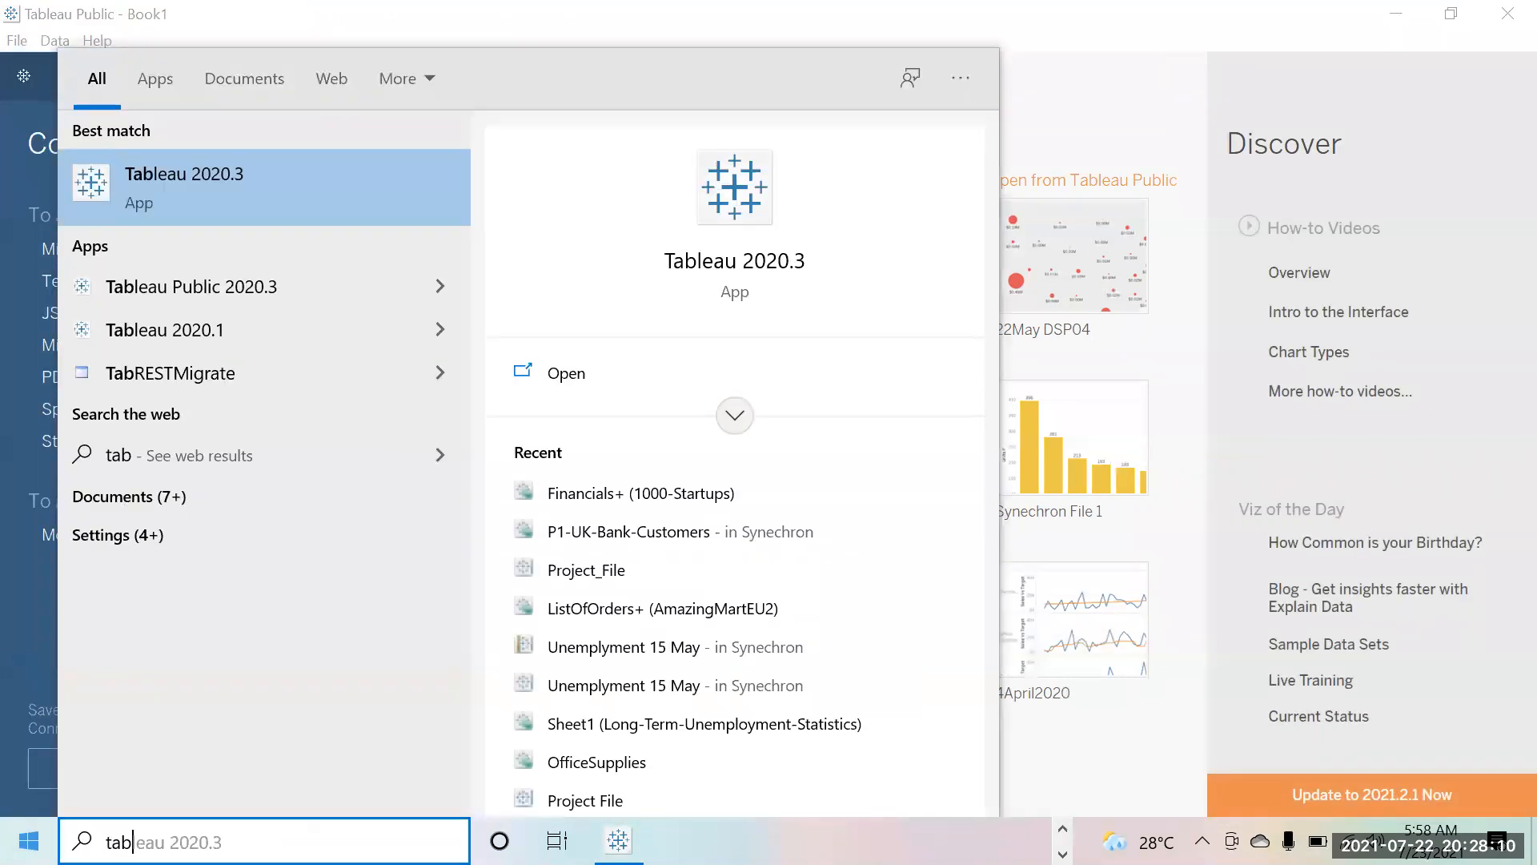
key("Return")
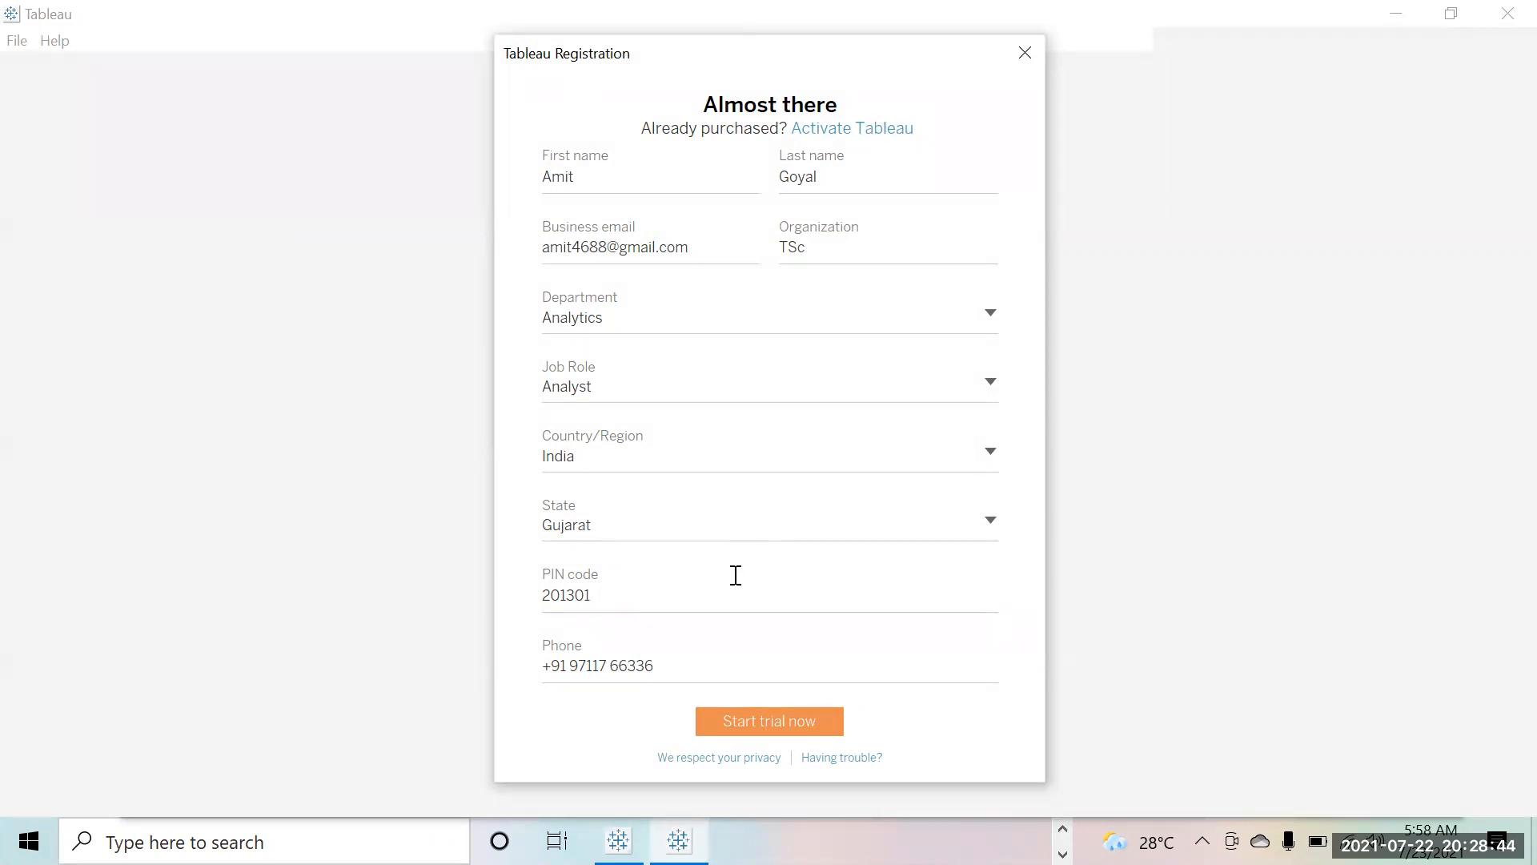
Step: Start the 14-day trial, then close File Recovery without restoring any workbooks
left_click(736, 722)
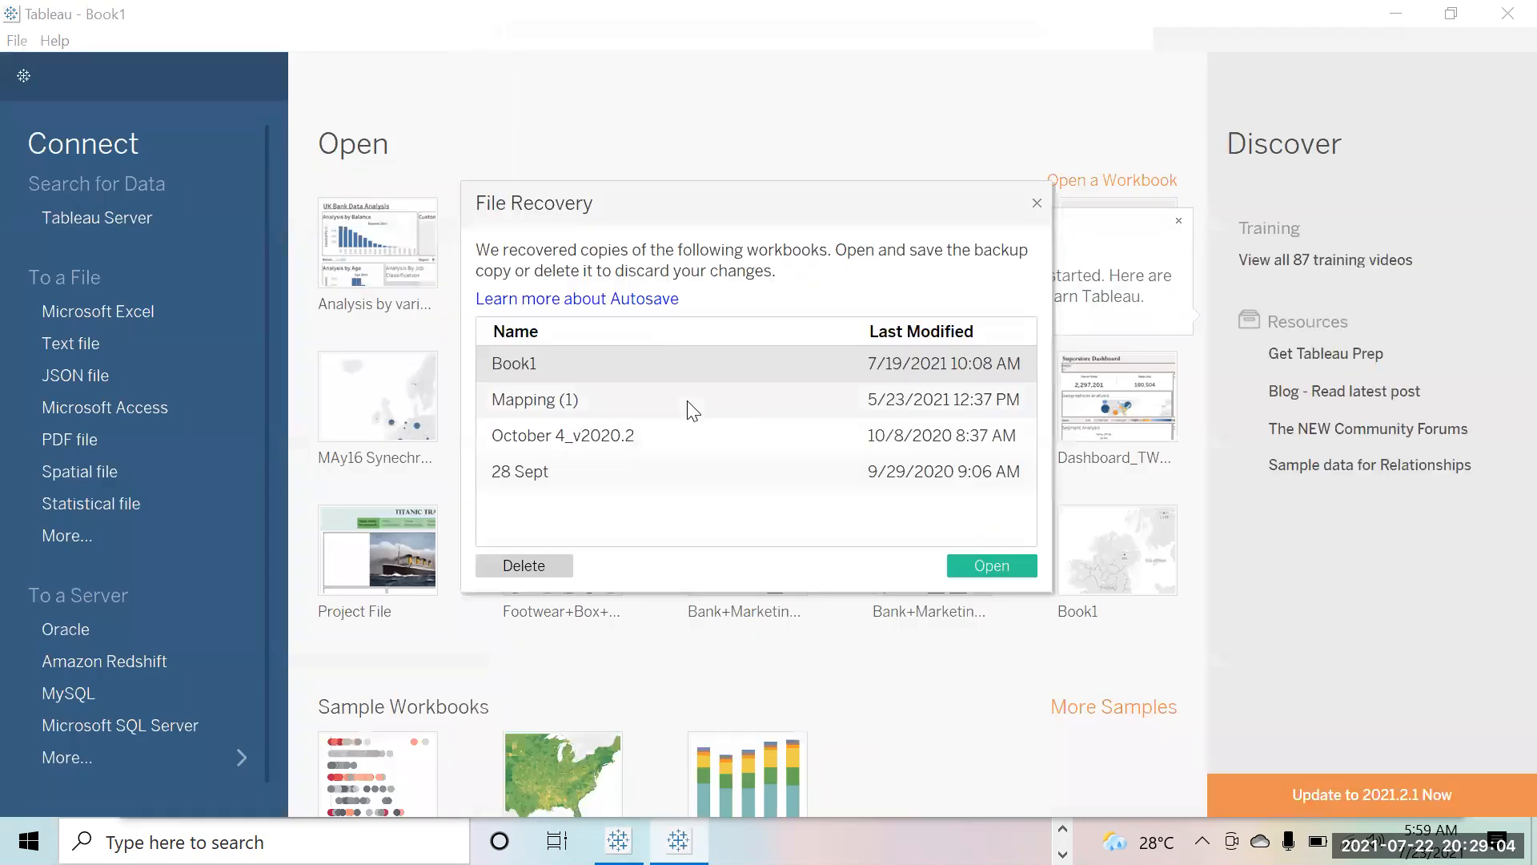
left_click(1037, 204)
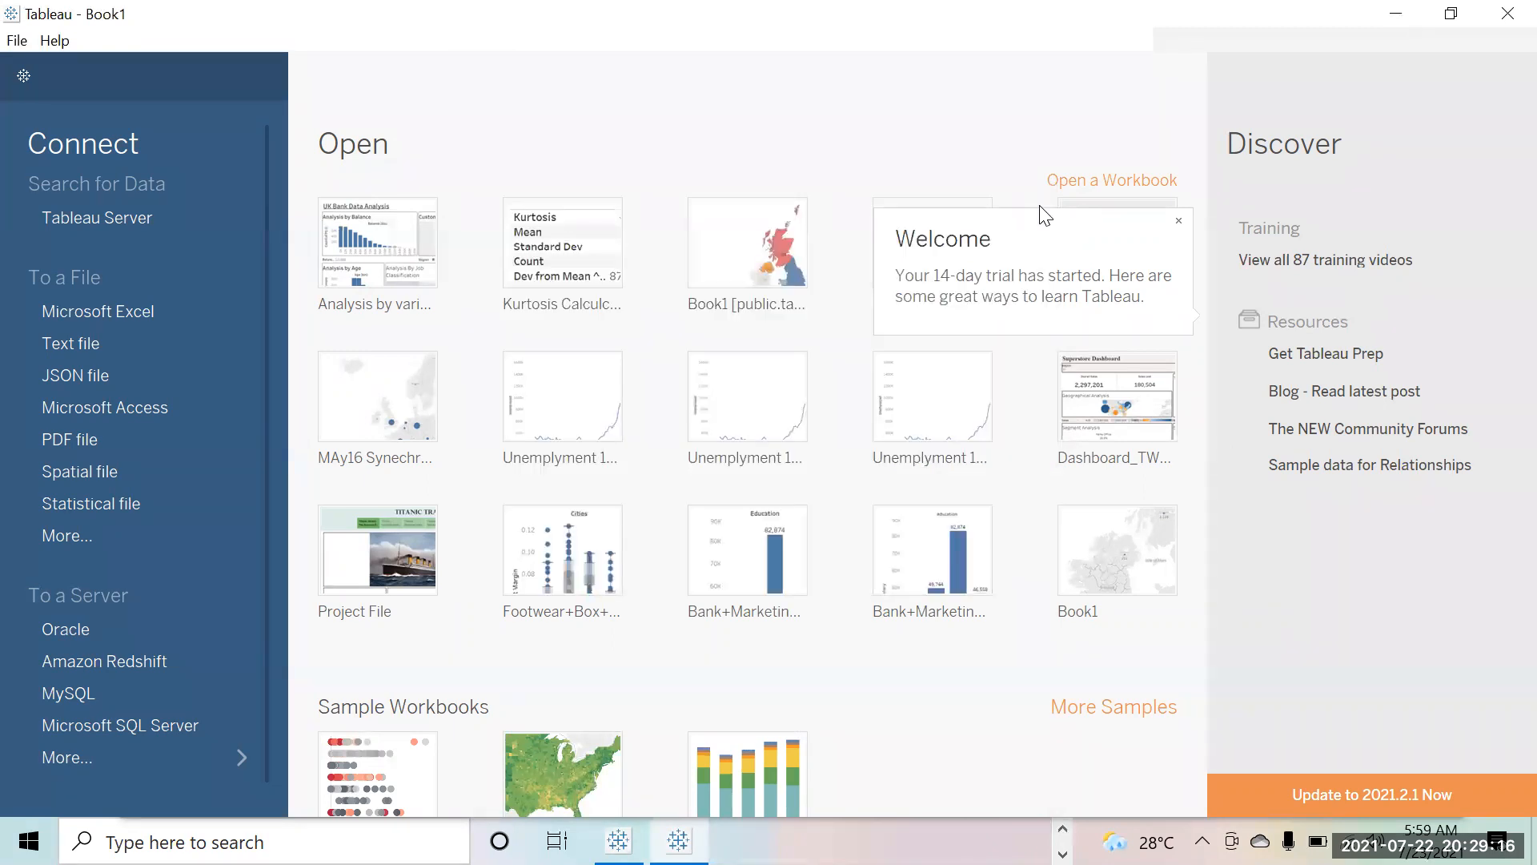
Step: Close the trial Welcome message and finish on the Tableau Desktop start page
left_click(618, 840)
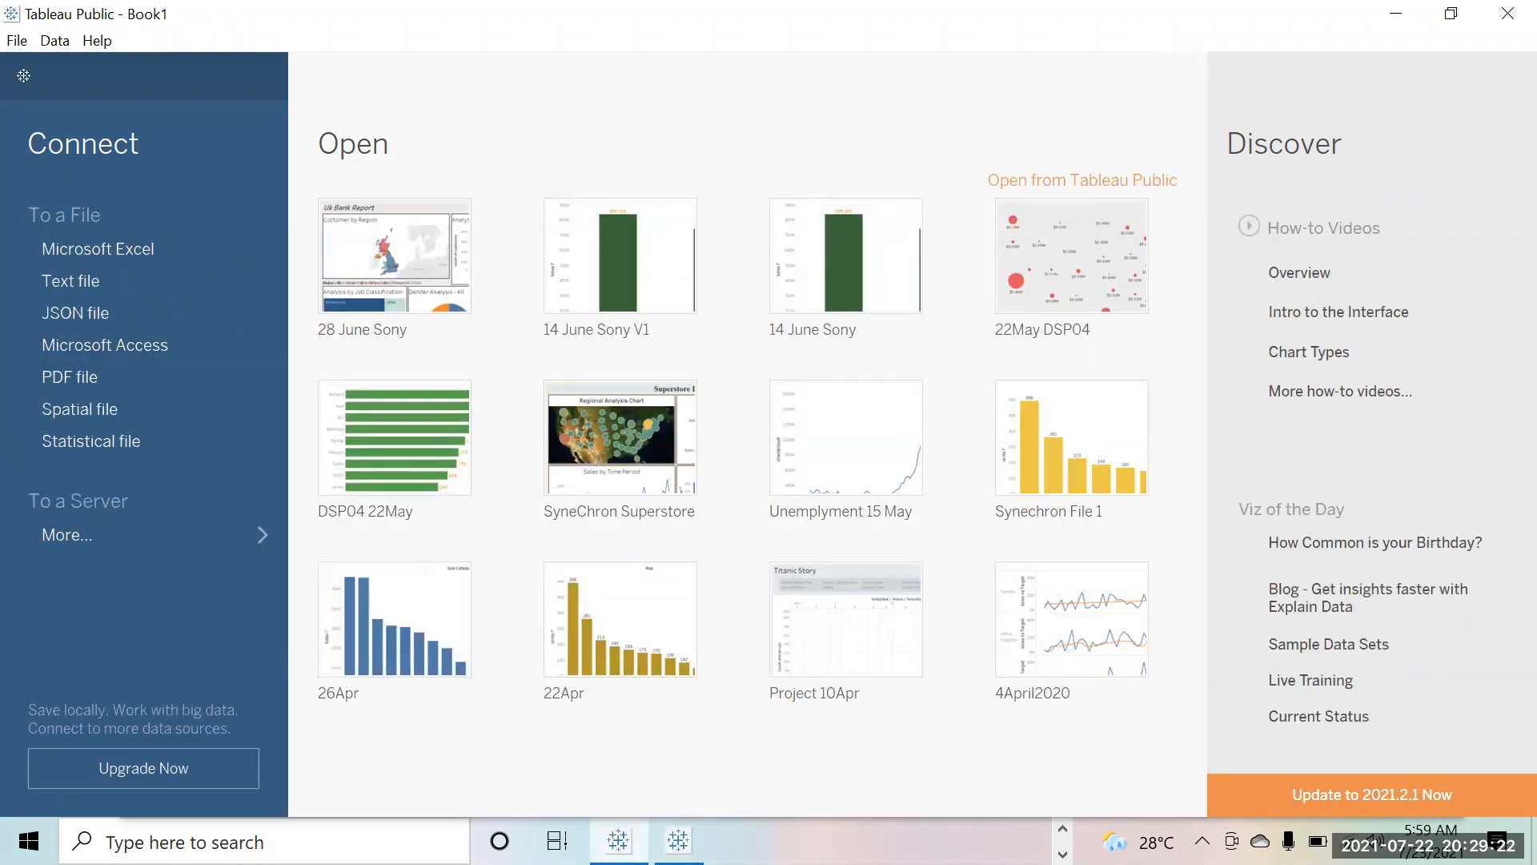
left_click(678, 841)
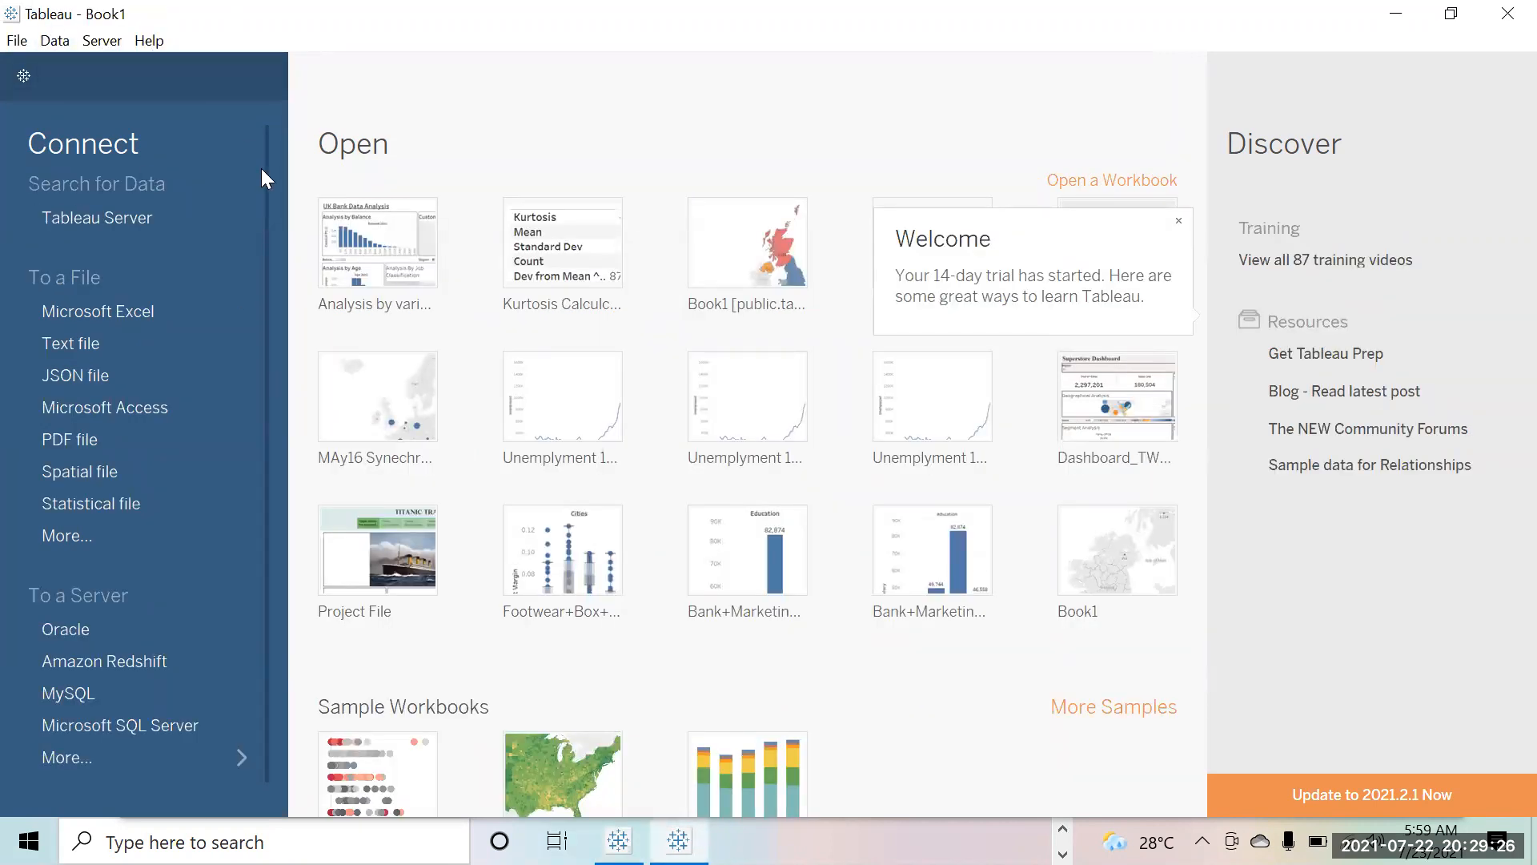
left_click(1178, 218)
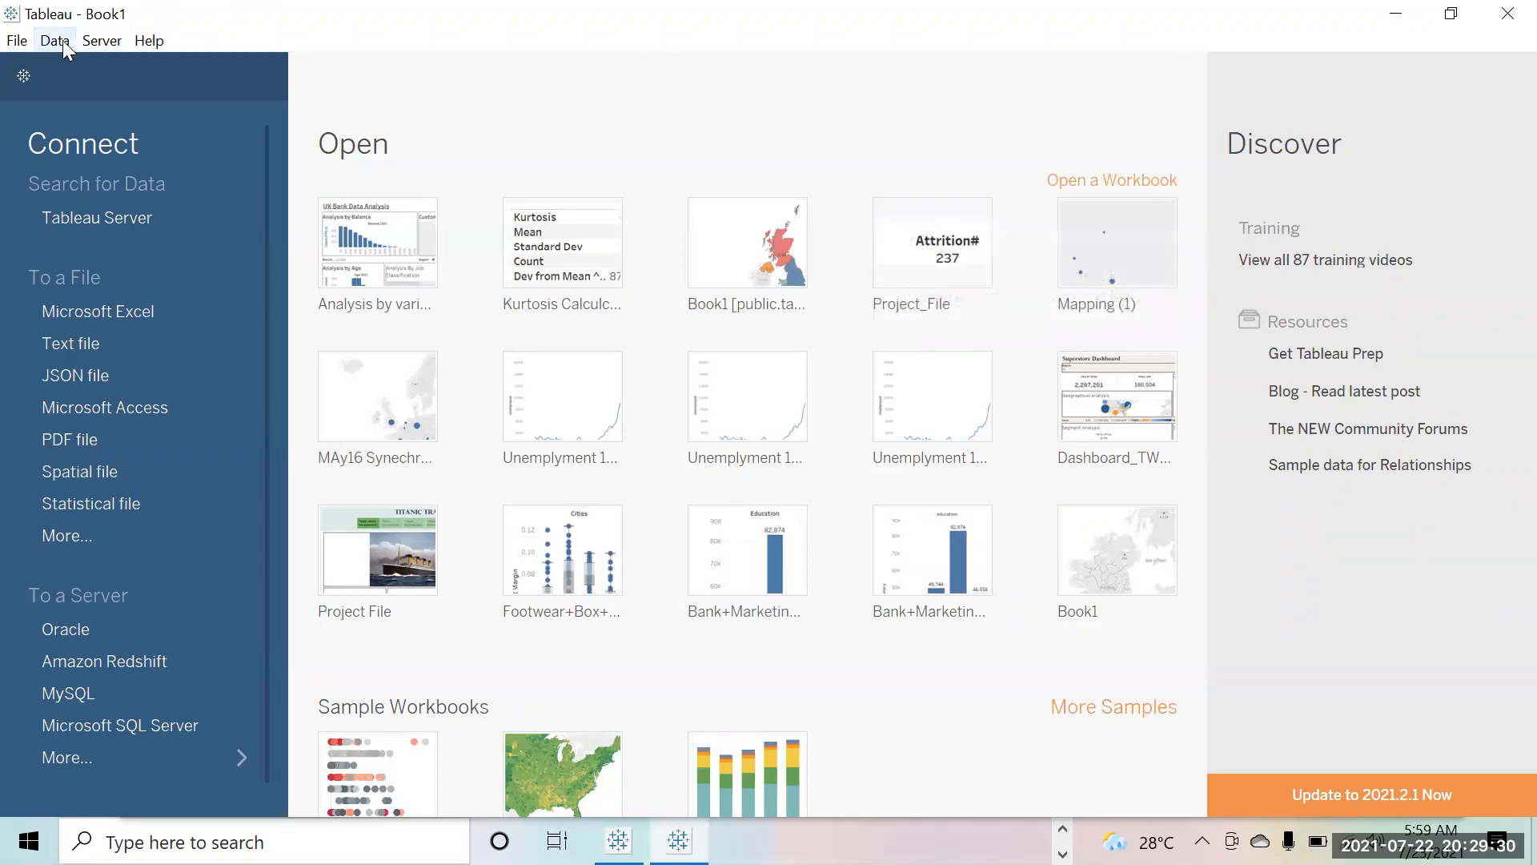
left_click(619, 841)
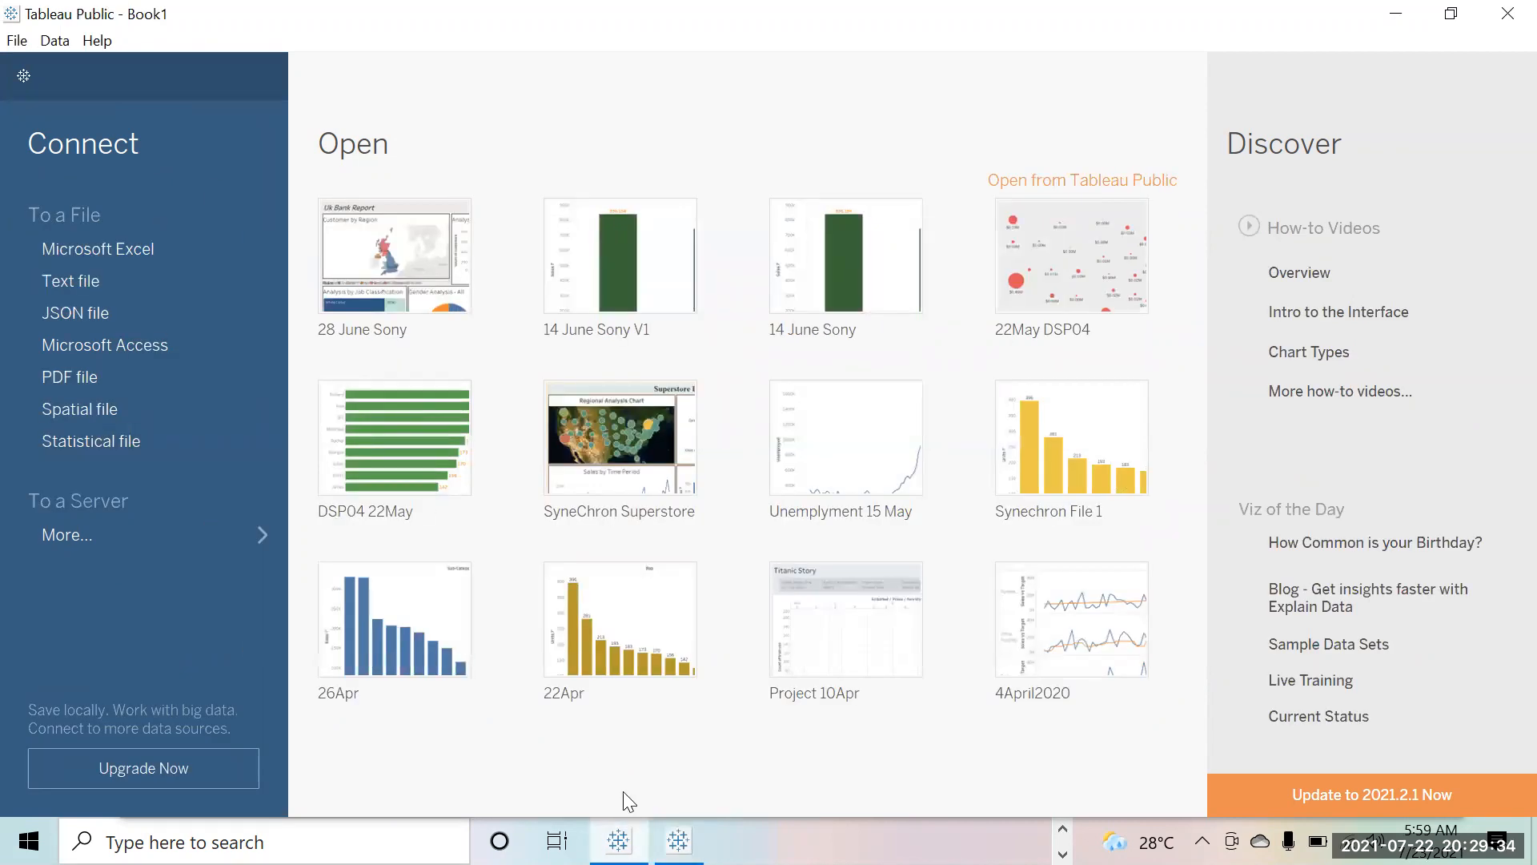
left_click(679, 841)
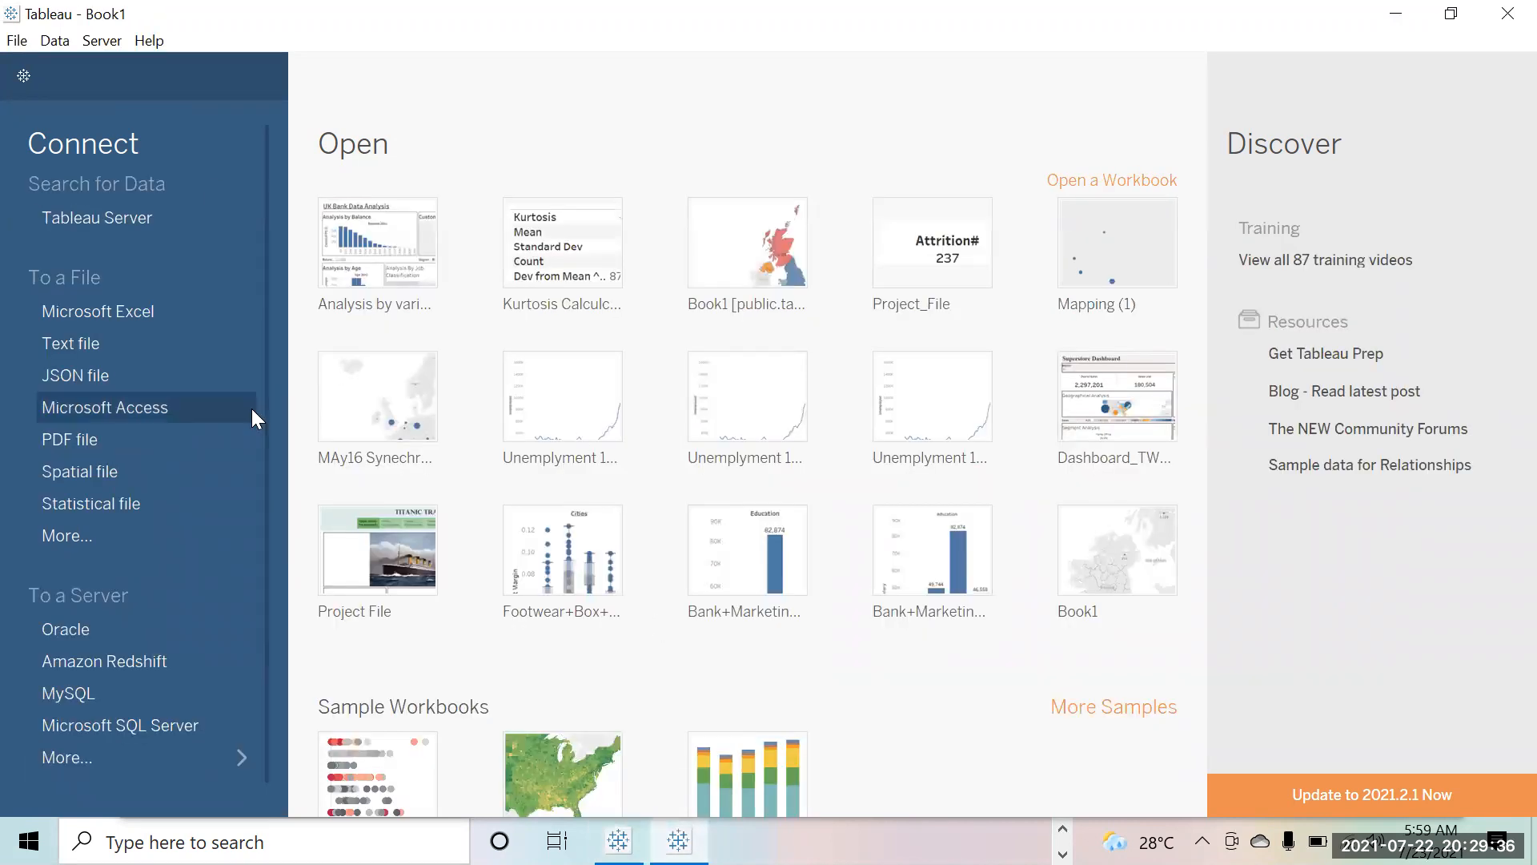
left_click(619, 841)
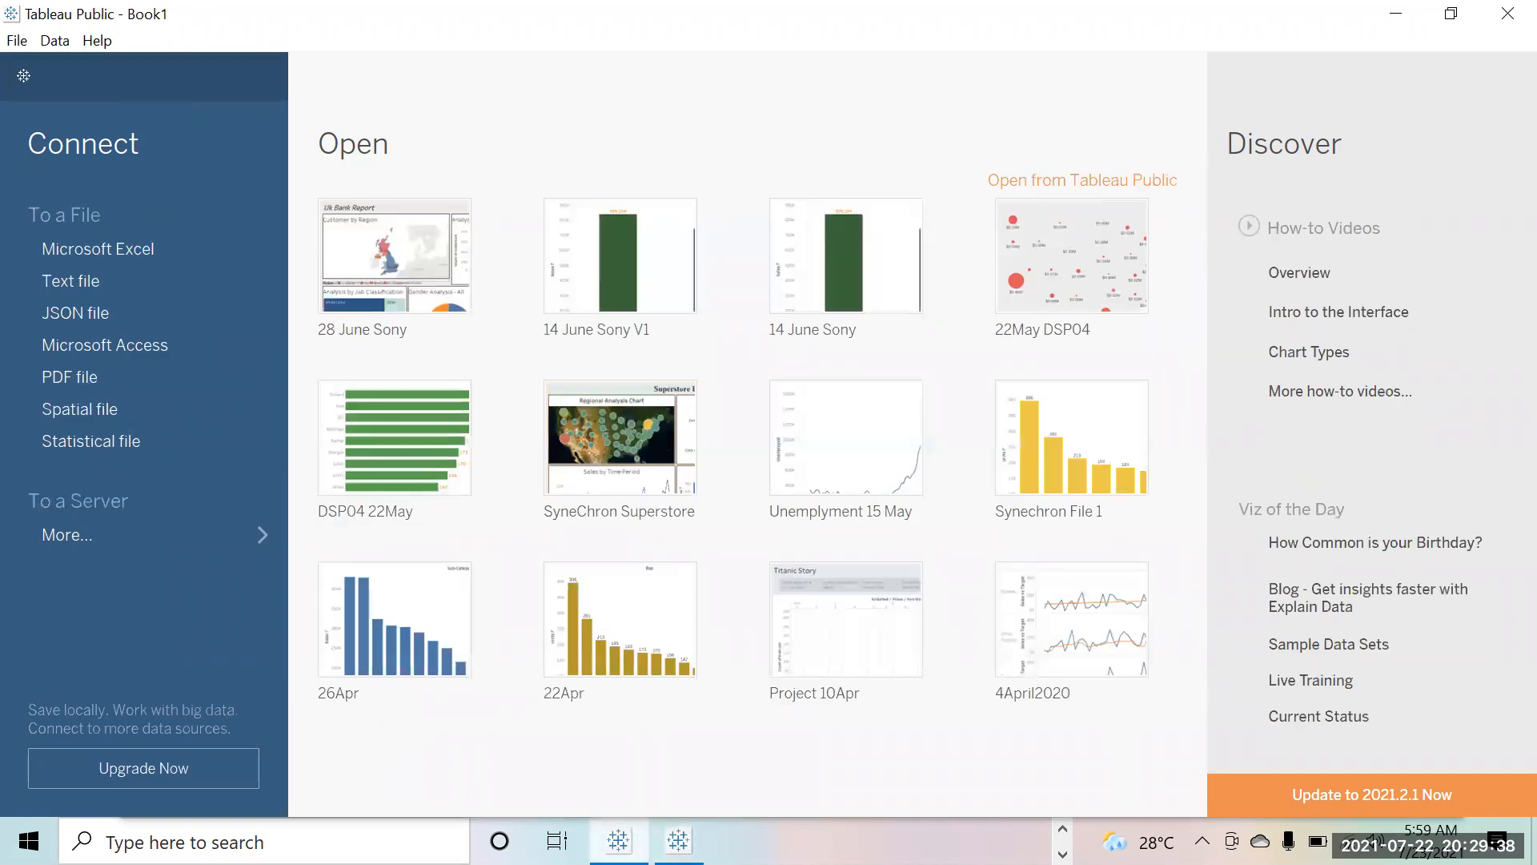
mouse_move(678, 841)
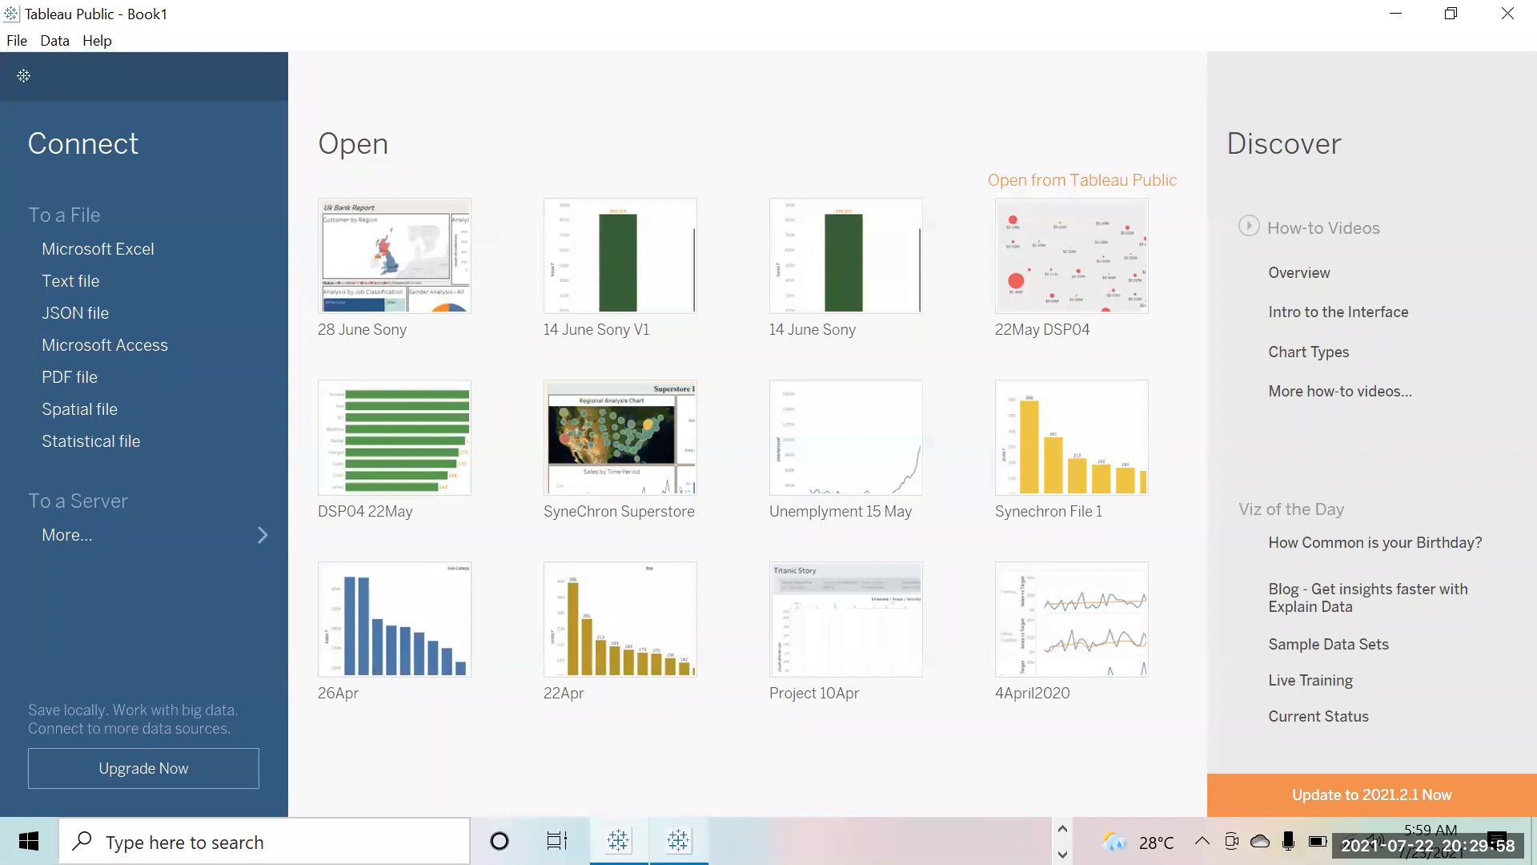
left_click(678, 840)
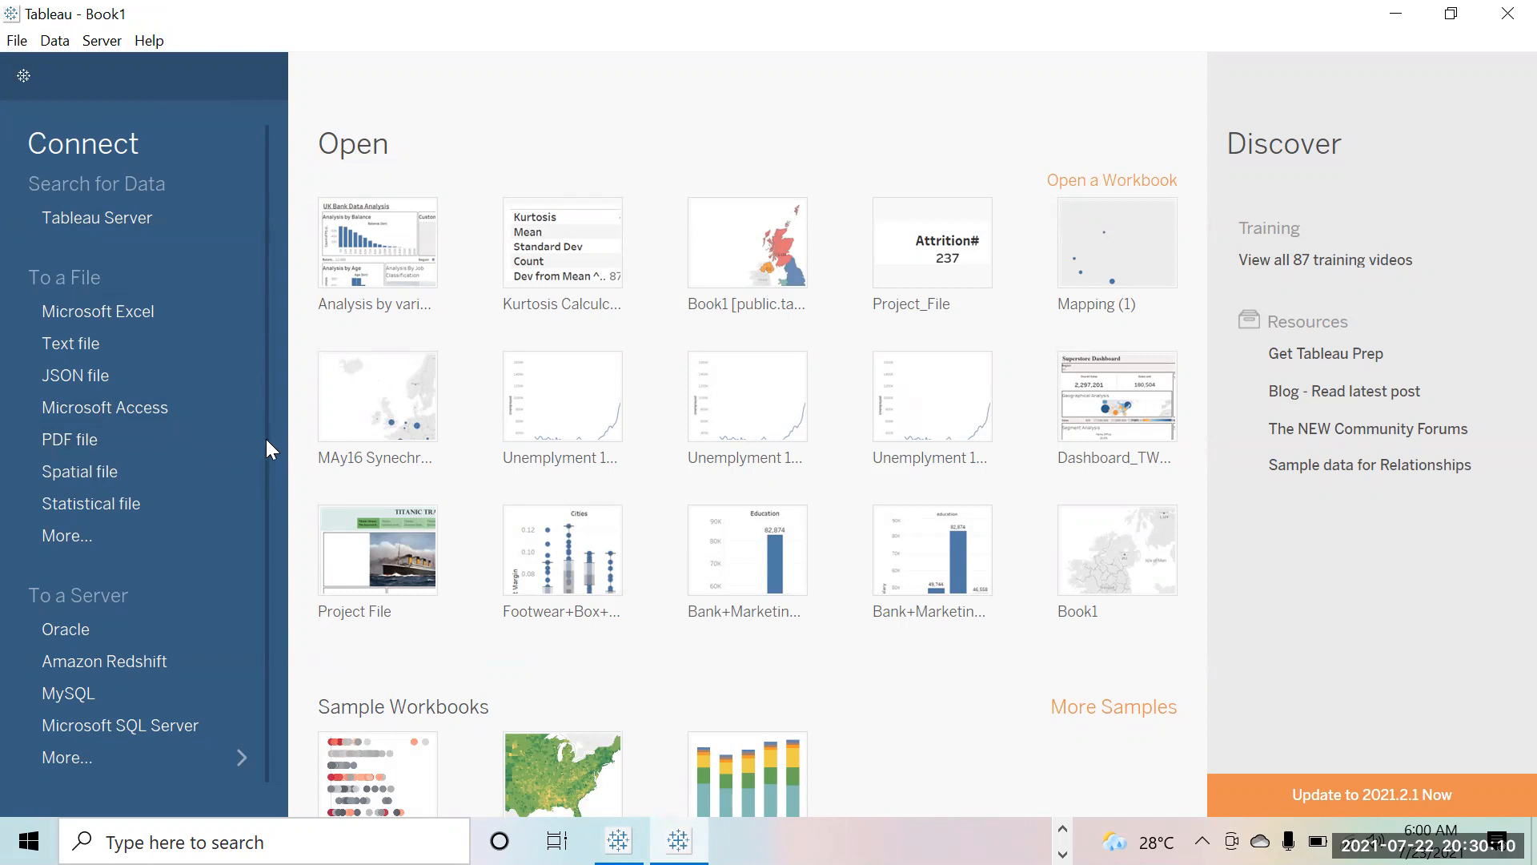
left_click_drag(266, 452, 264, 394)
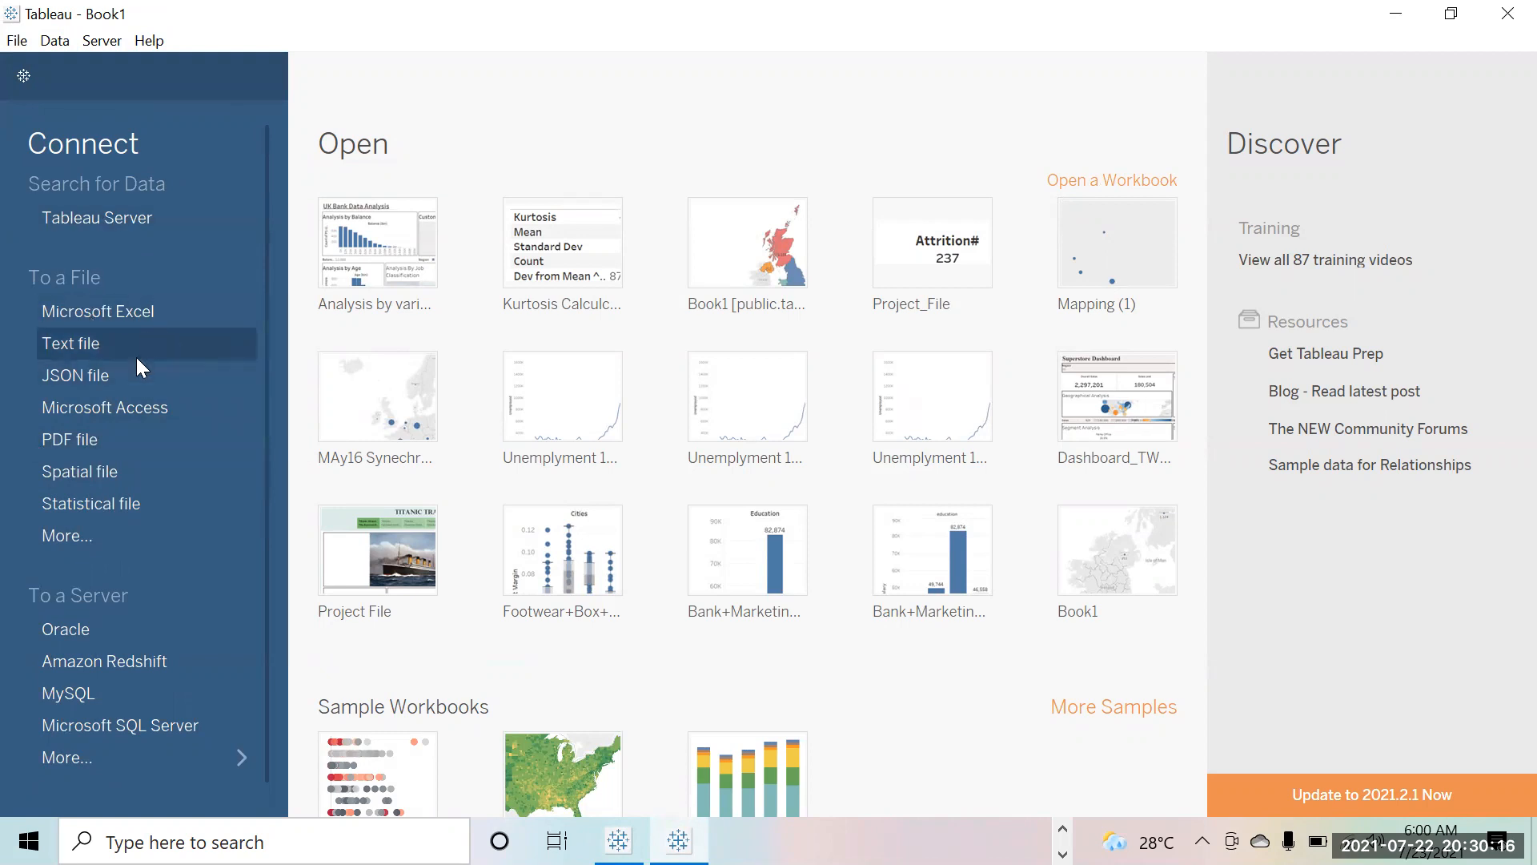
left_click(101, 764)
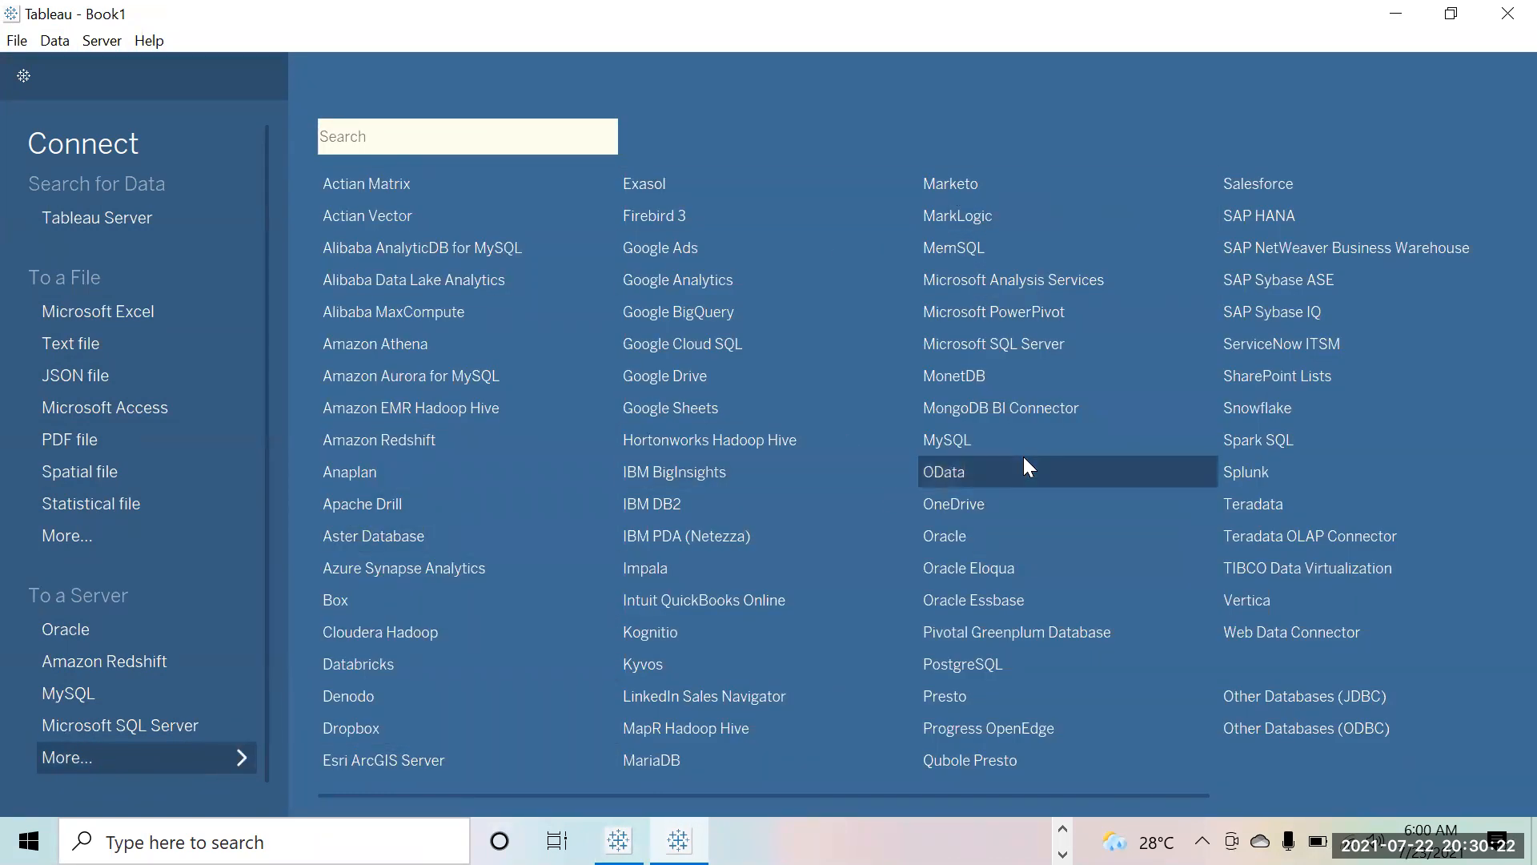
left_click(314, 118)
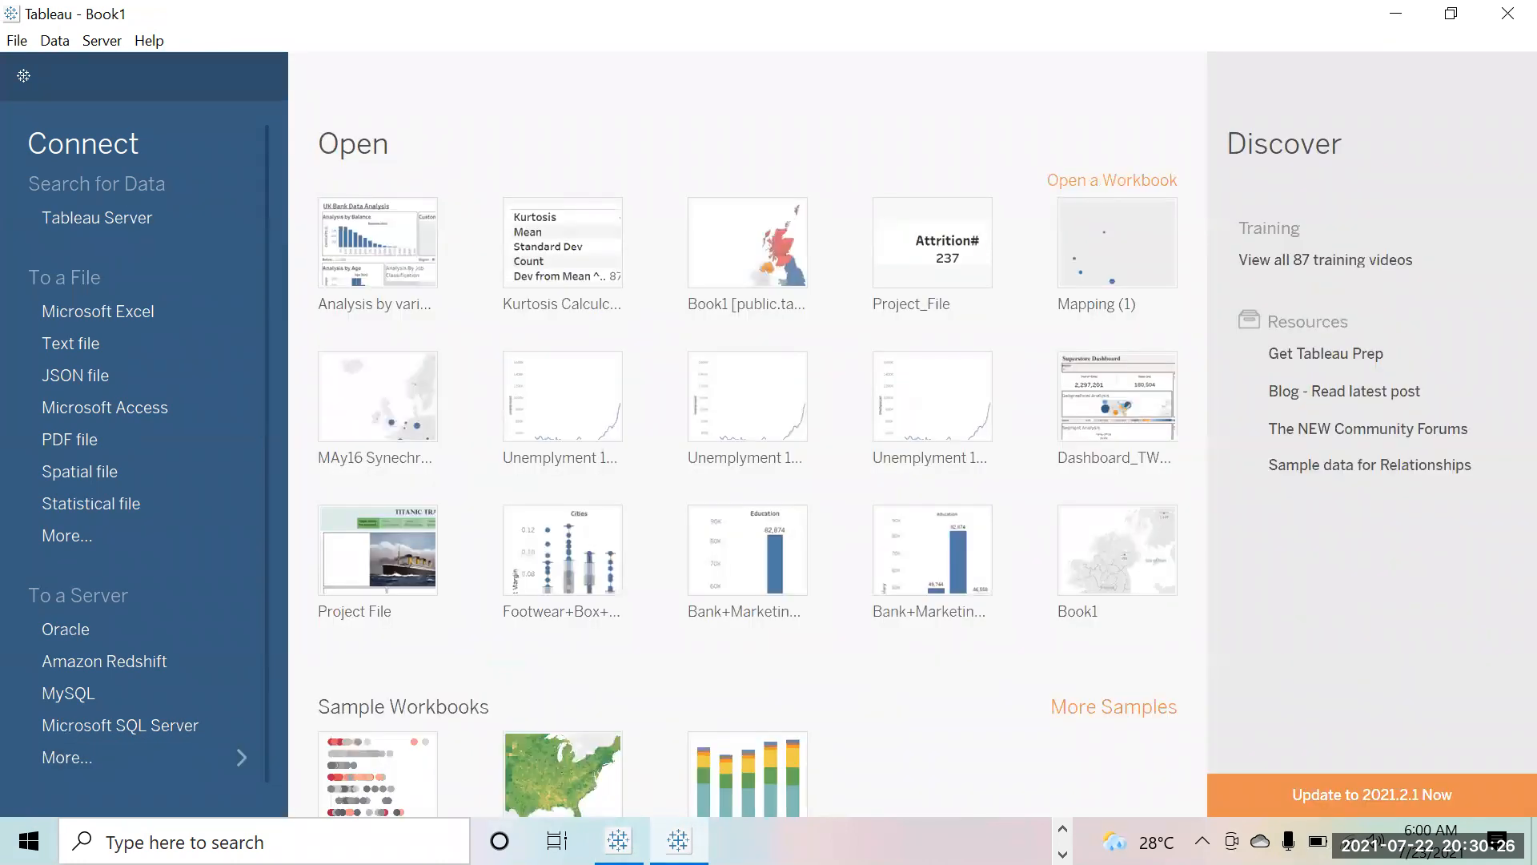
Step: Switch to Tableau Public's Book1 start page listing recent workbooks
left_click(619, 840)
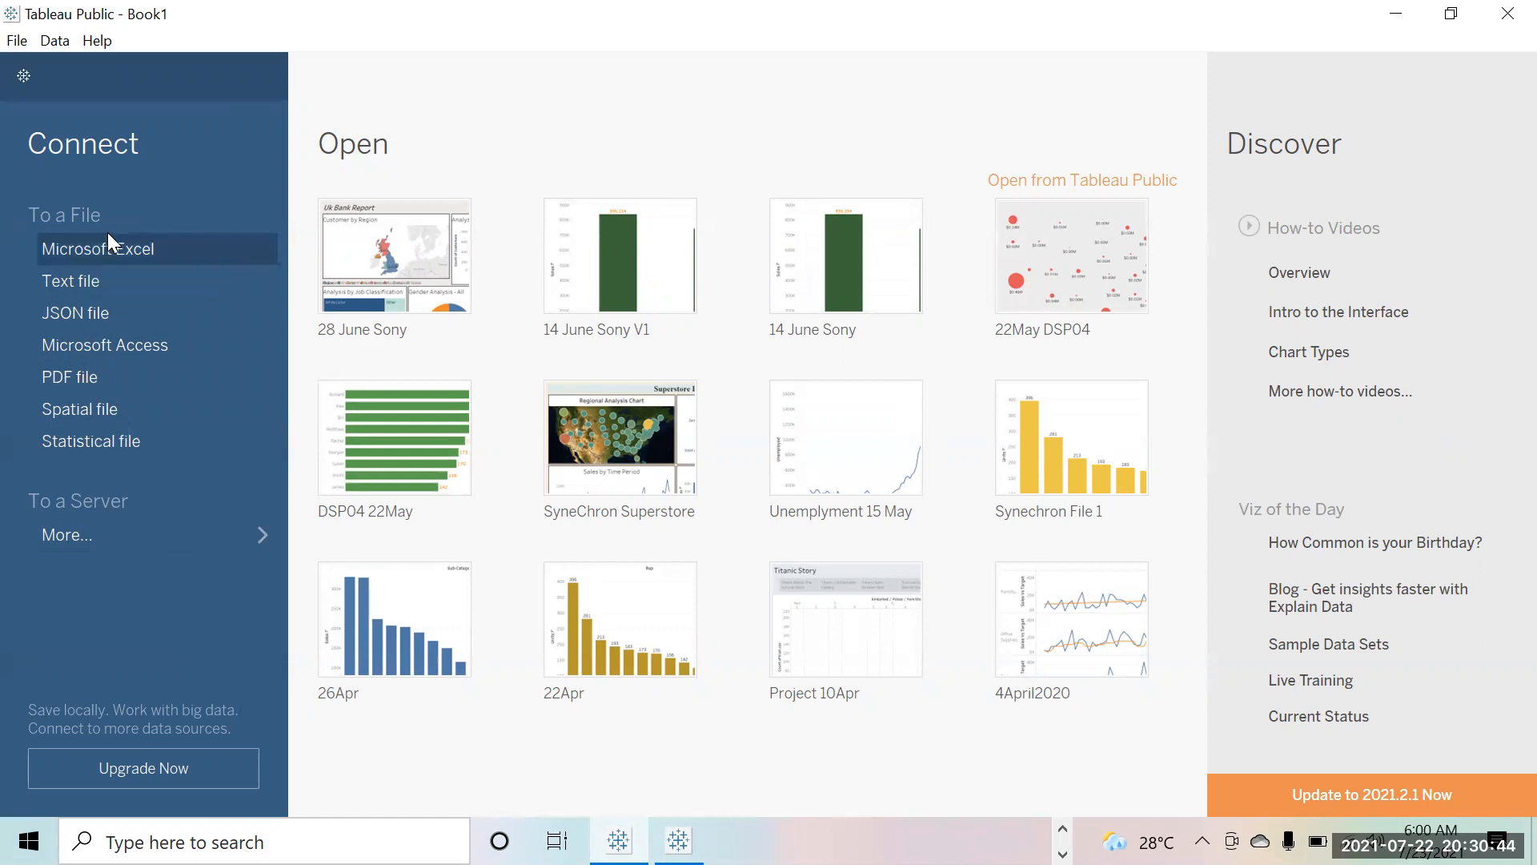
left_click(91, 285)
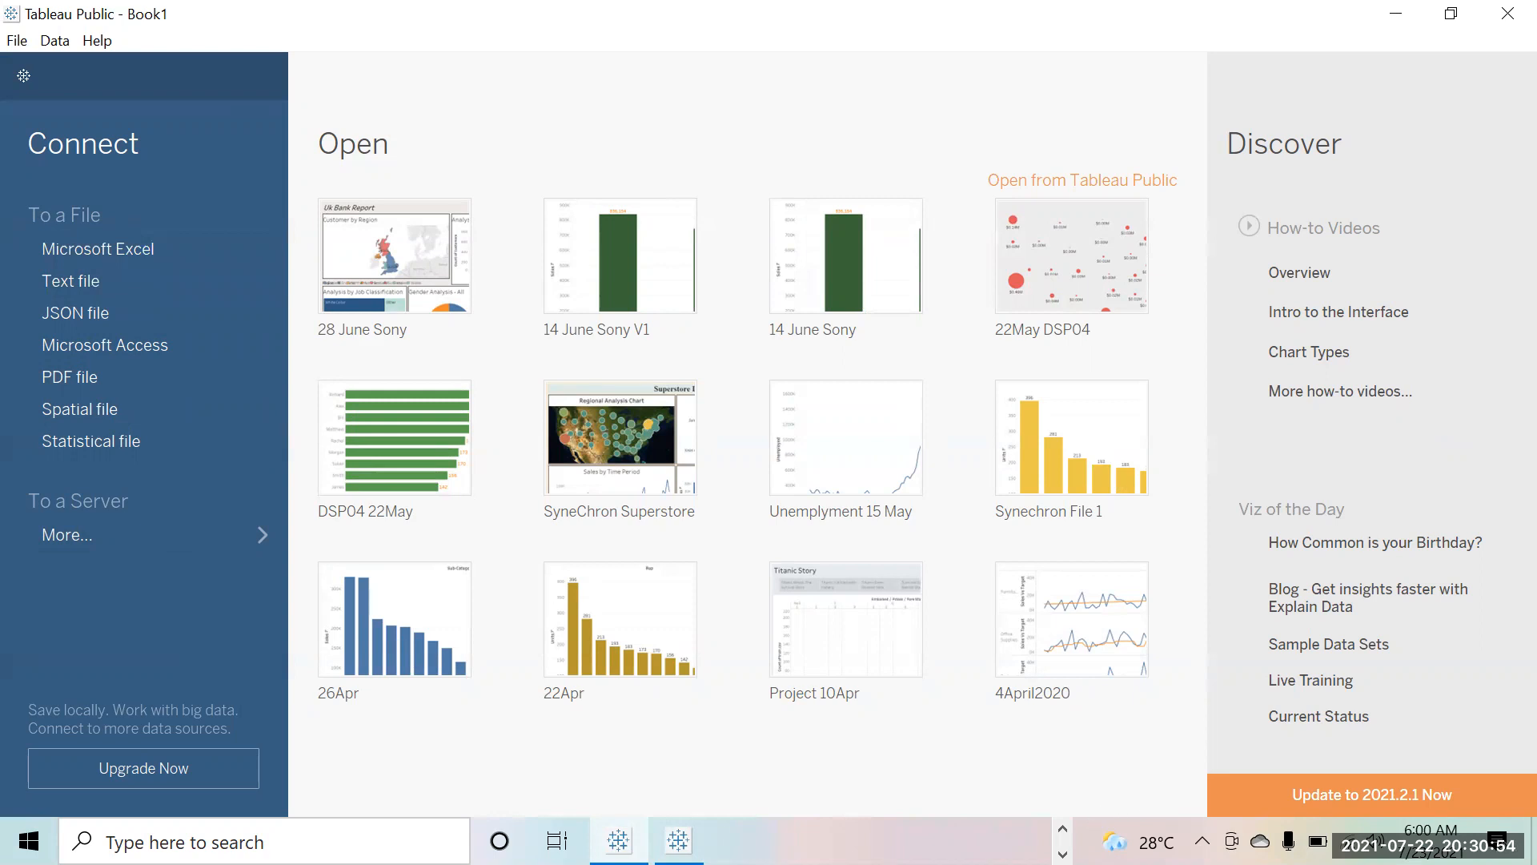
left_click(1062, 830)
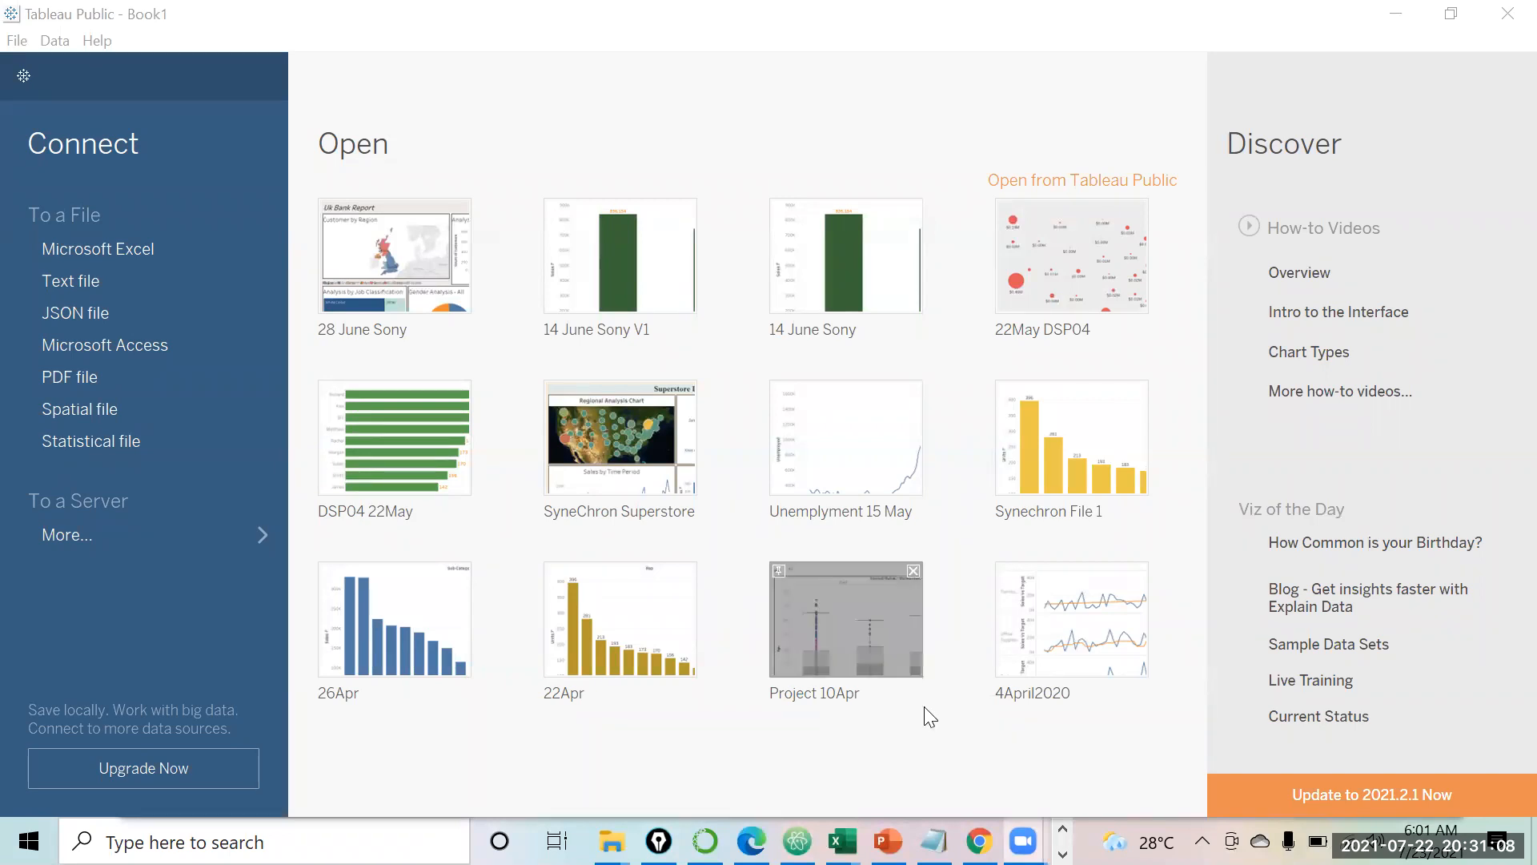
key("ctrl+o")
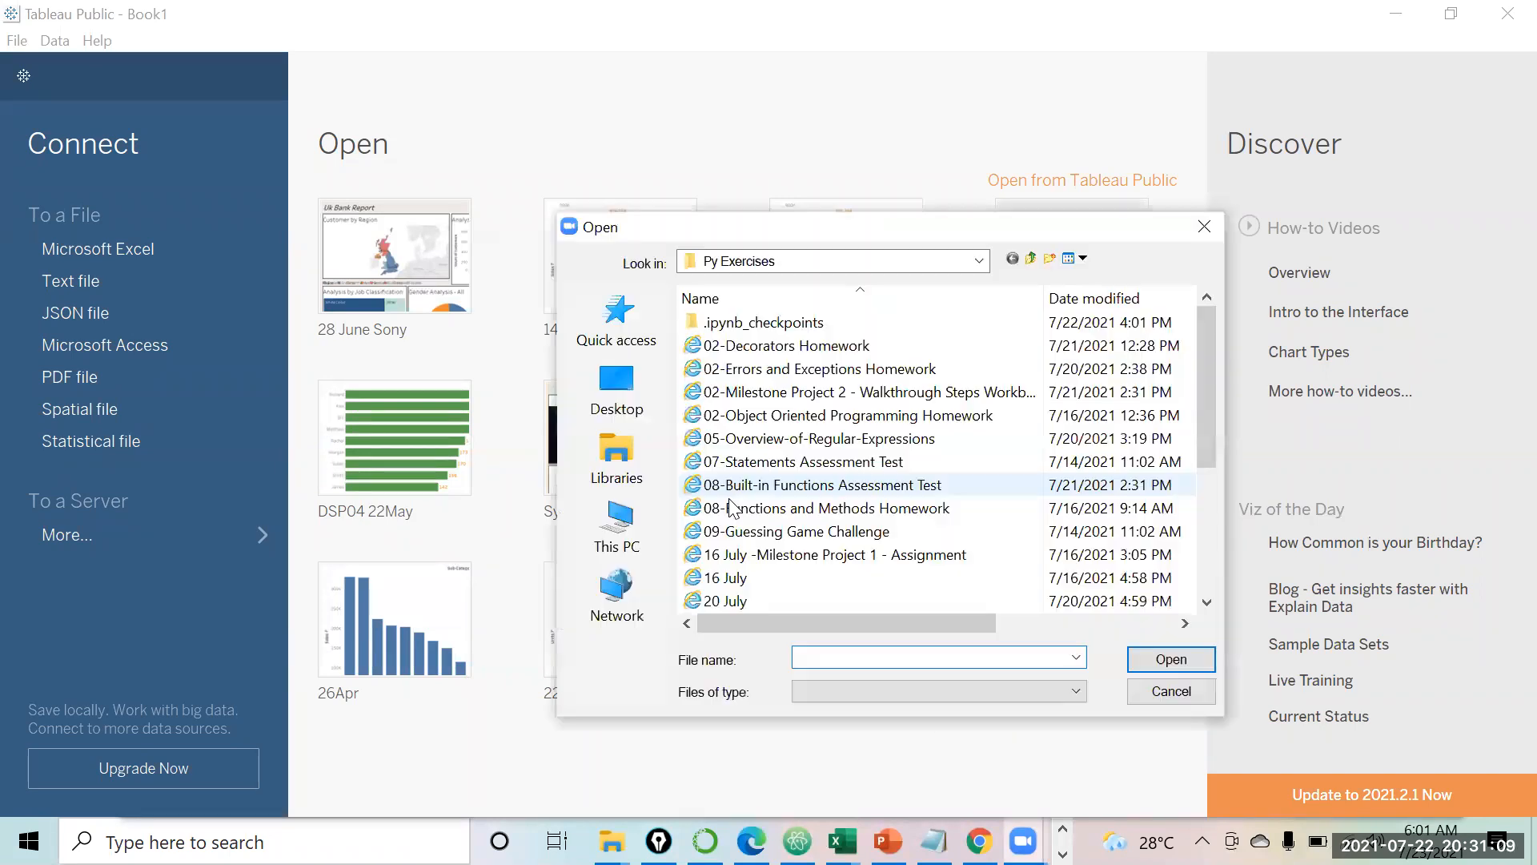
left_click(1032, 257)
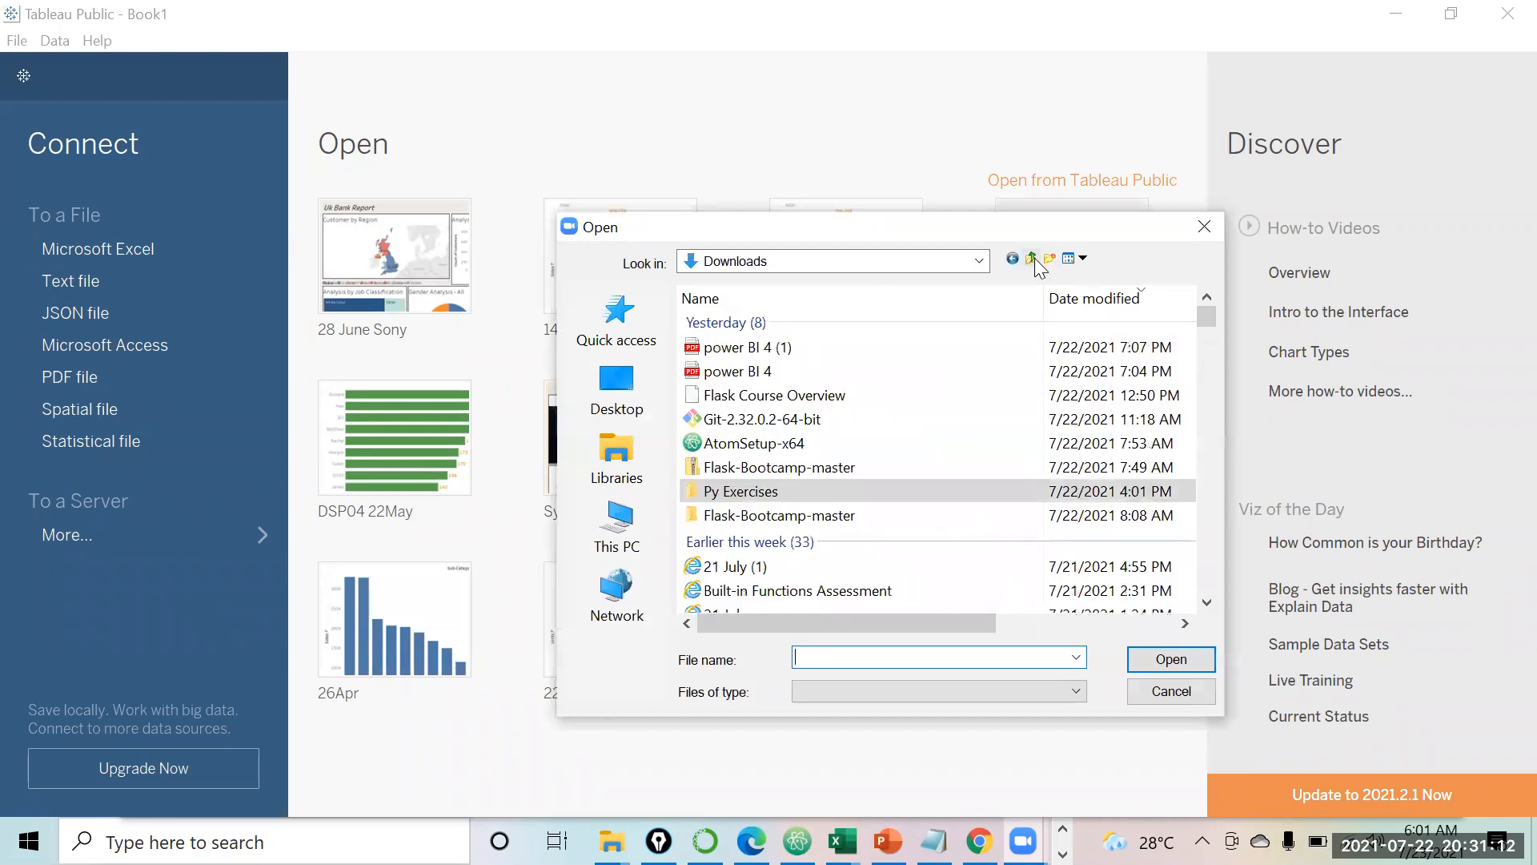
left_click(1033, 258)
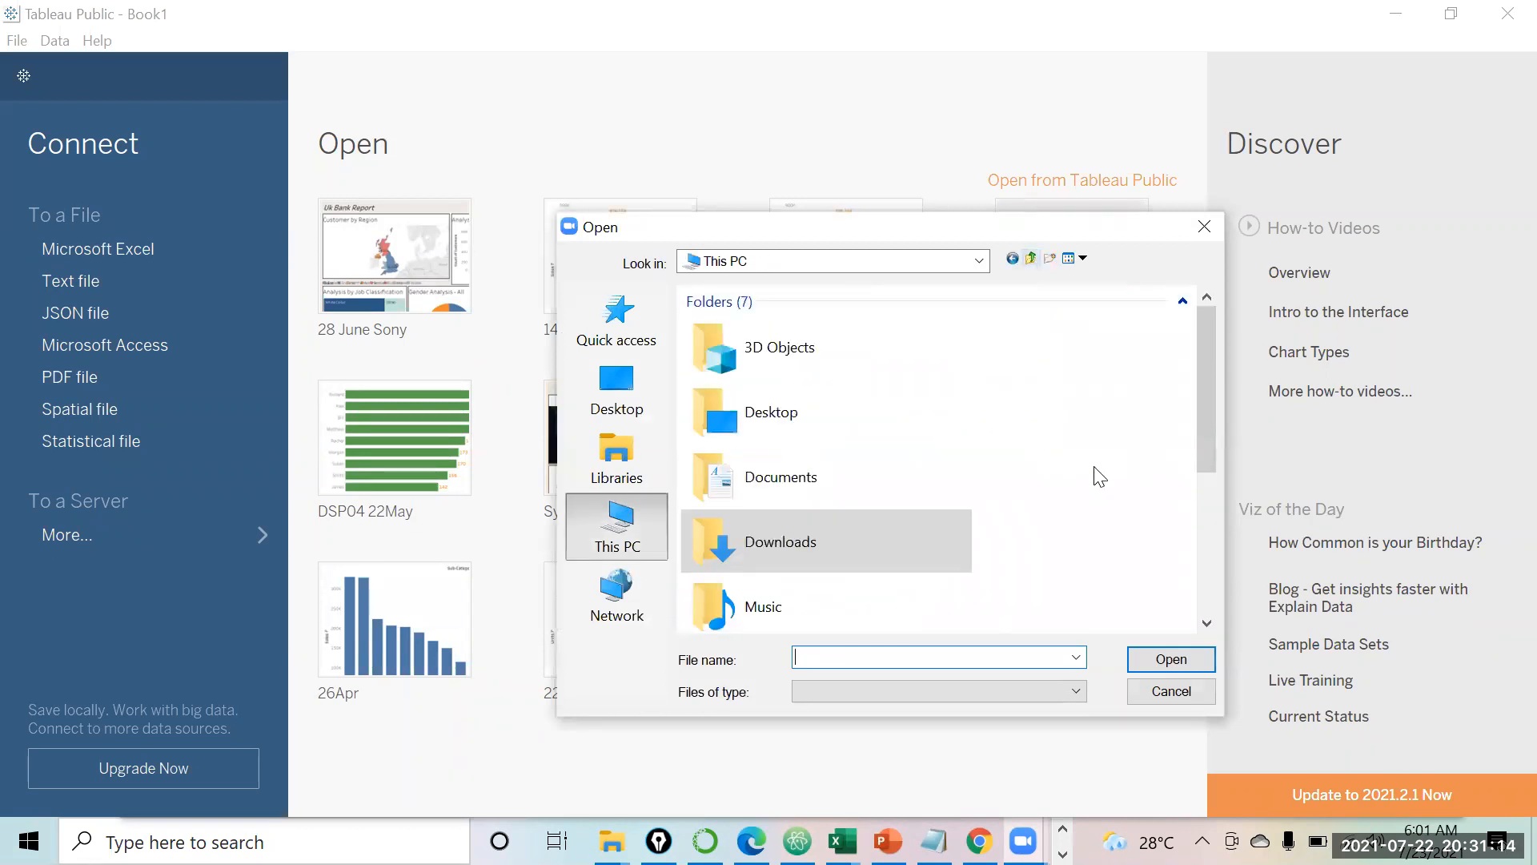
scroll(1204, 437, "down", 3)
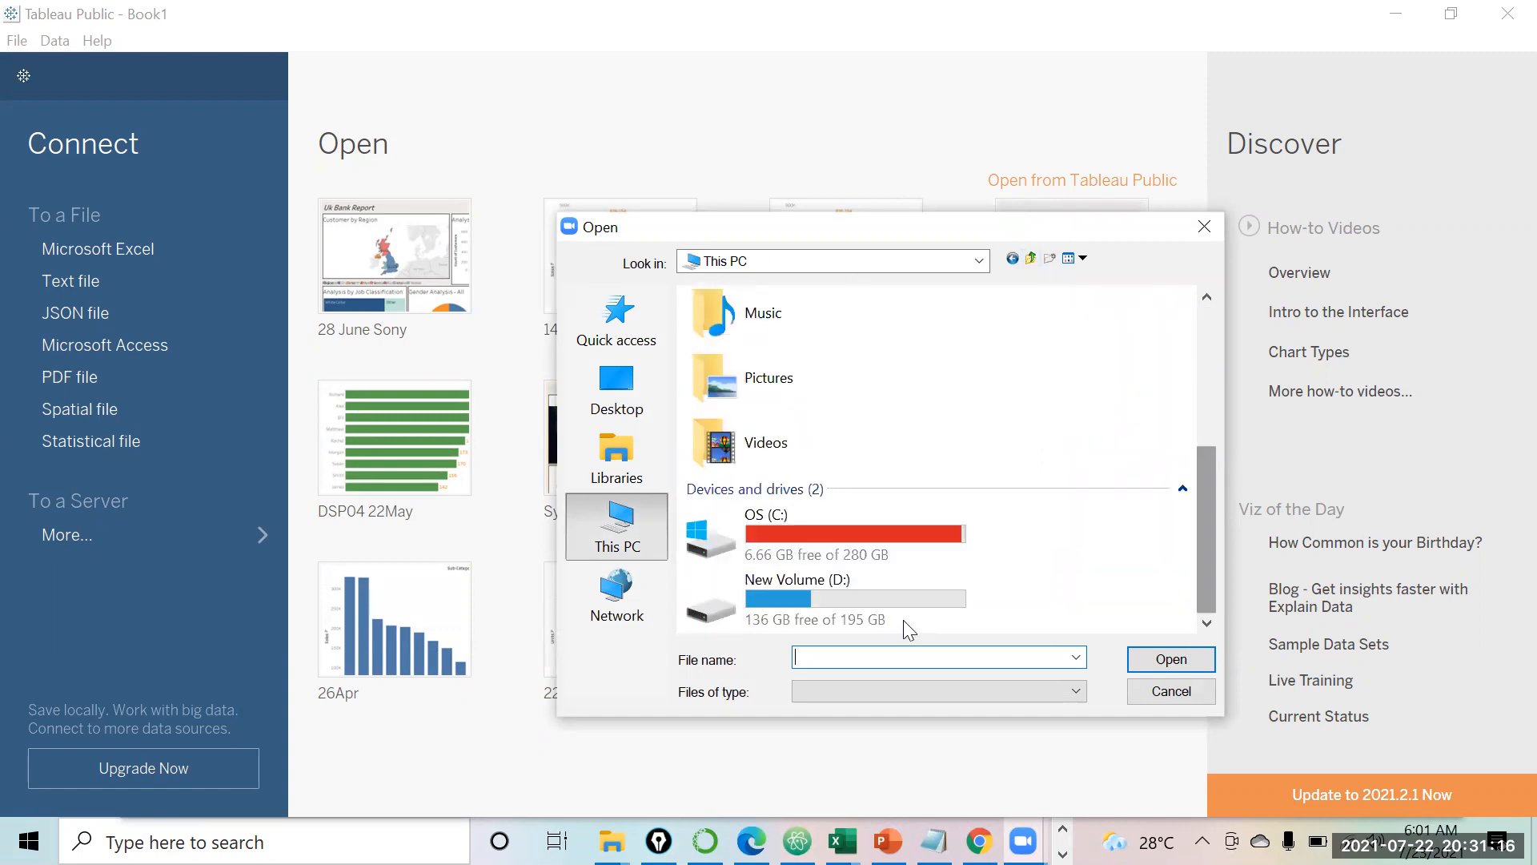
double_click(846, 591)
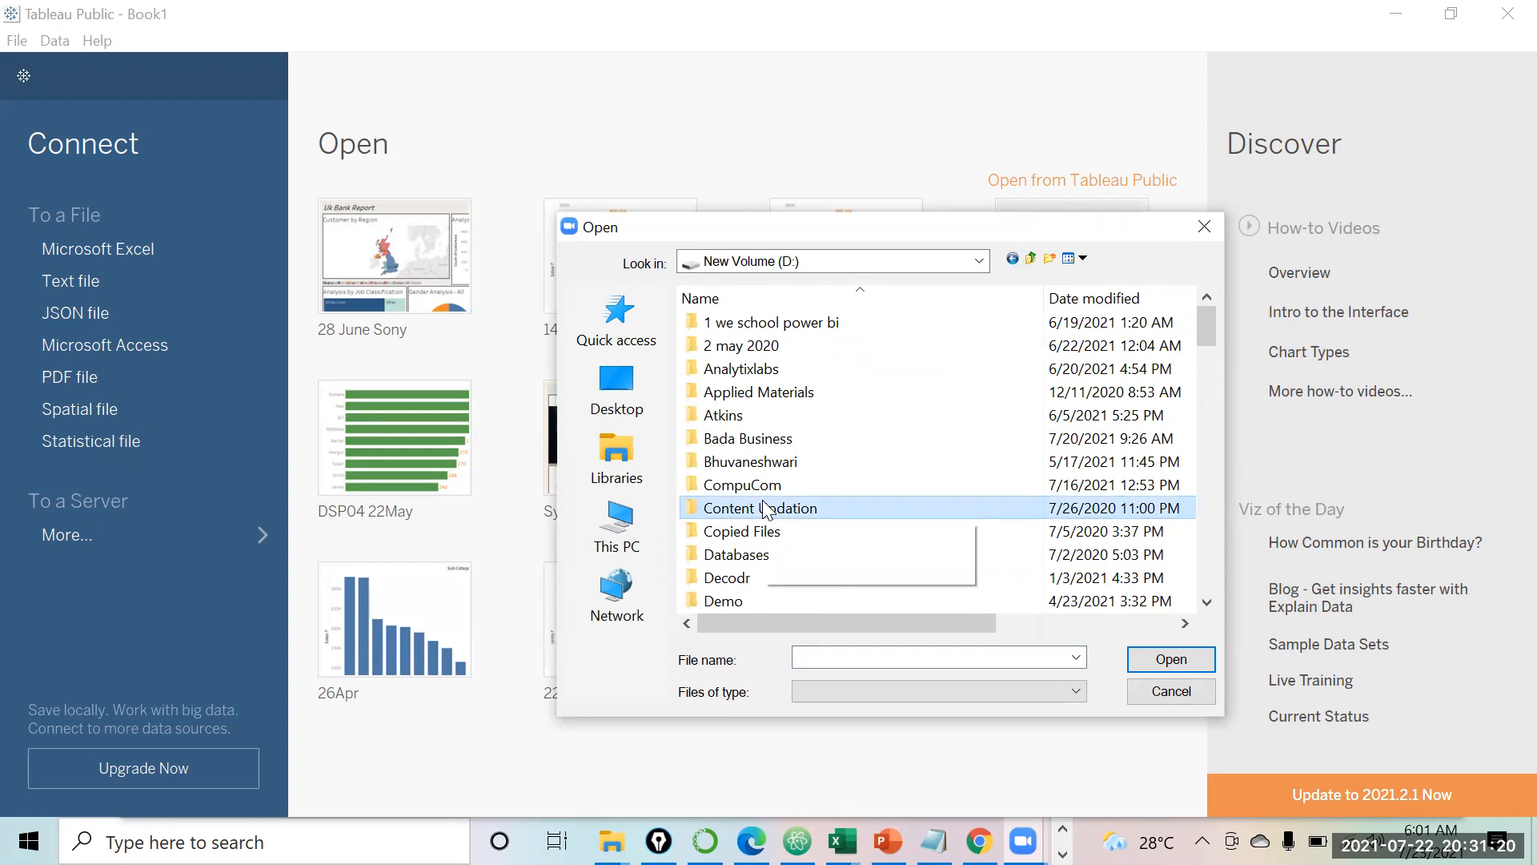
key("p")
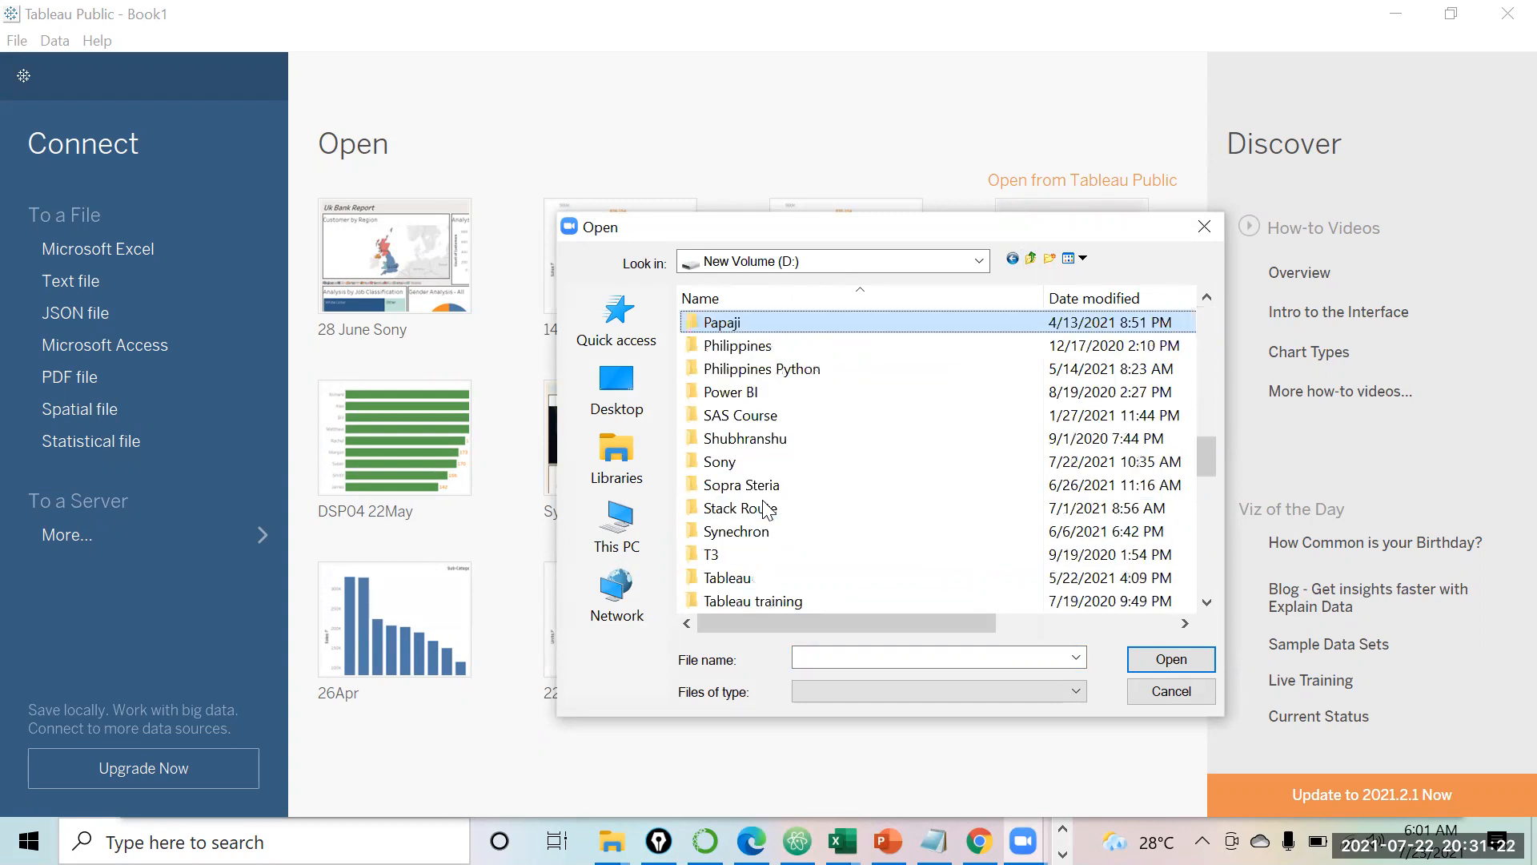
key("s")
key("e")
key("r")
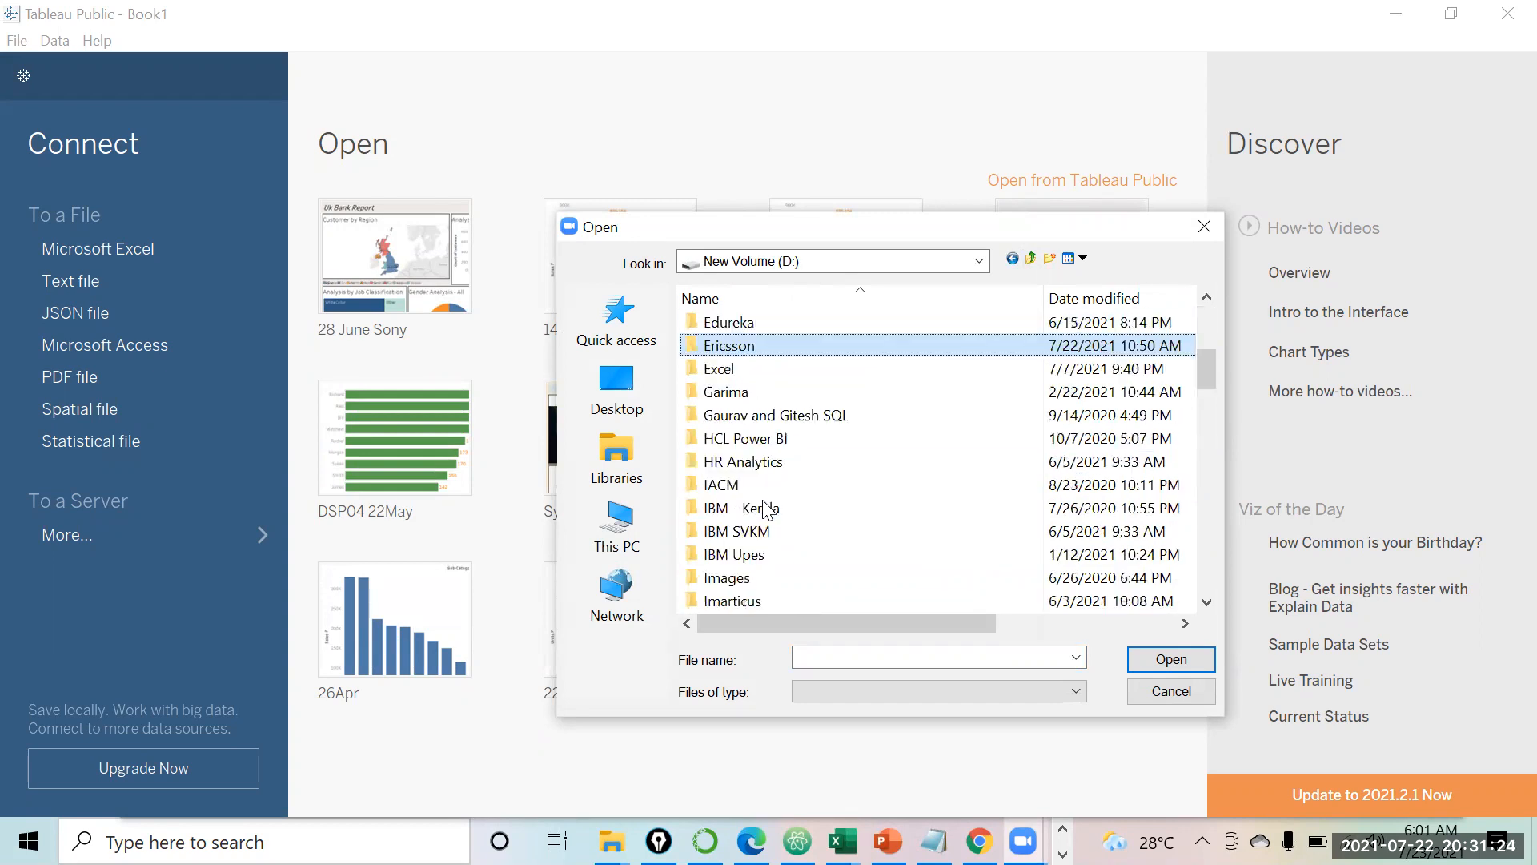
key("Return")
key("Down")
key("Down")
key("Down")
key("Down")
key("Down")
key("Down")
key("Down")
key("Down")
key("Down")
key("Down")
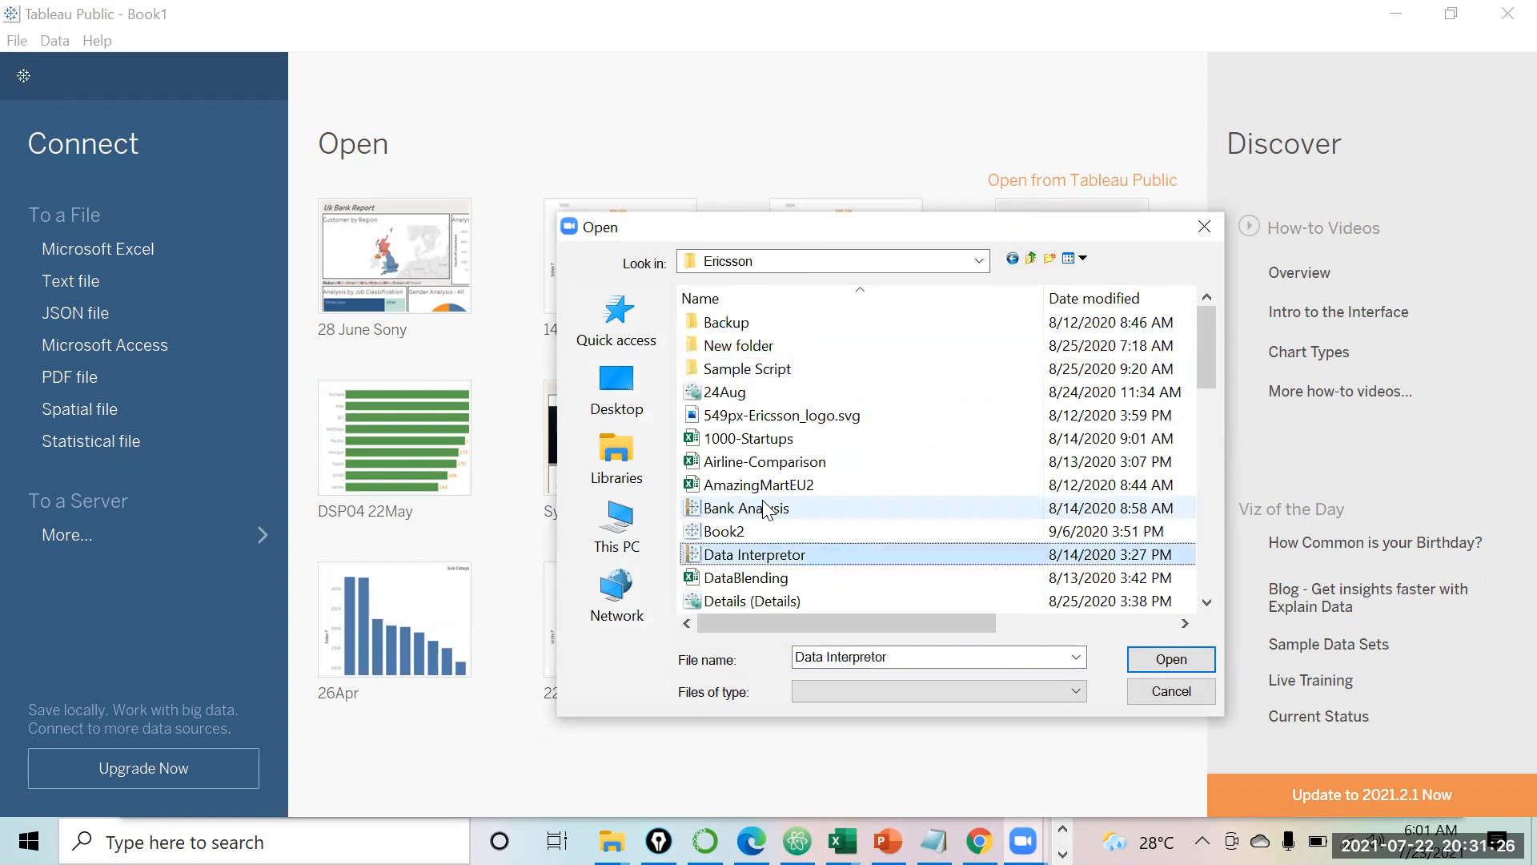
key("o")
key("Down")
key("Down")
key("Down")
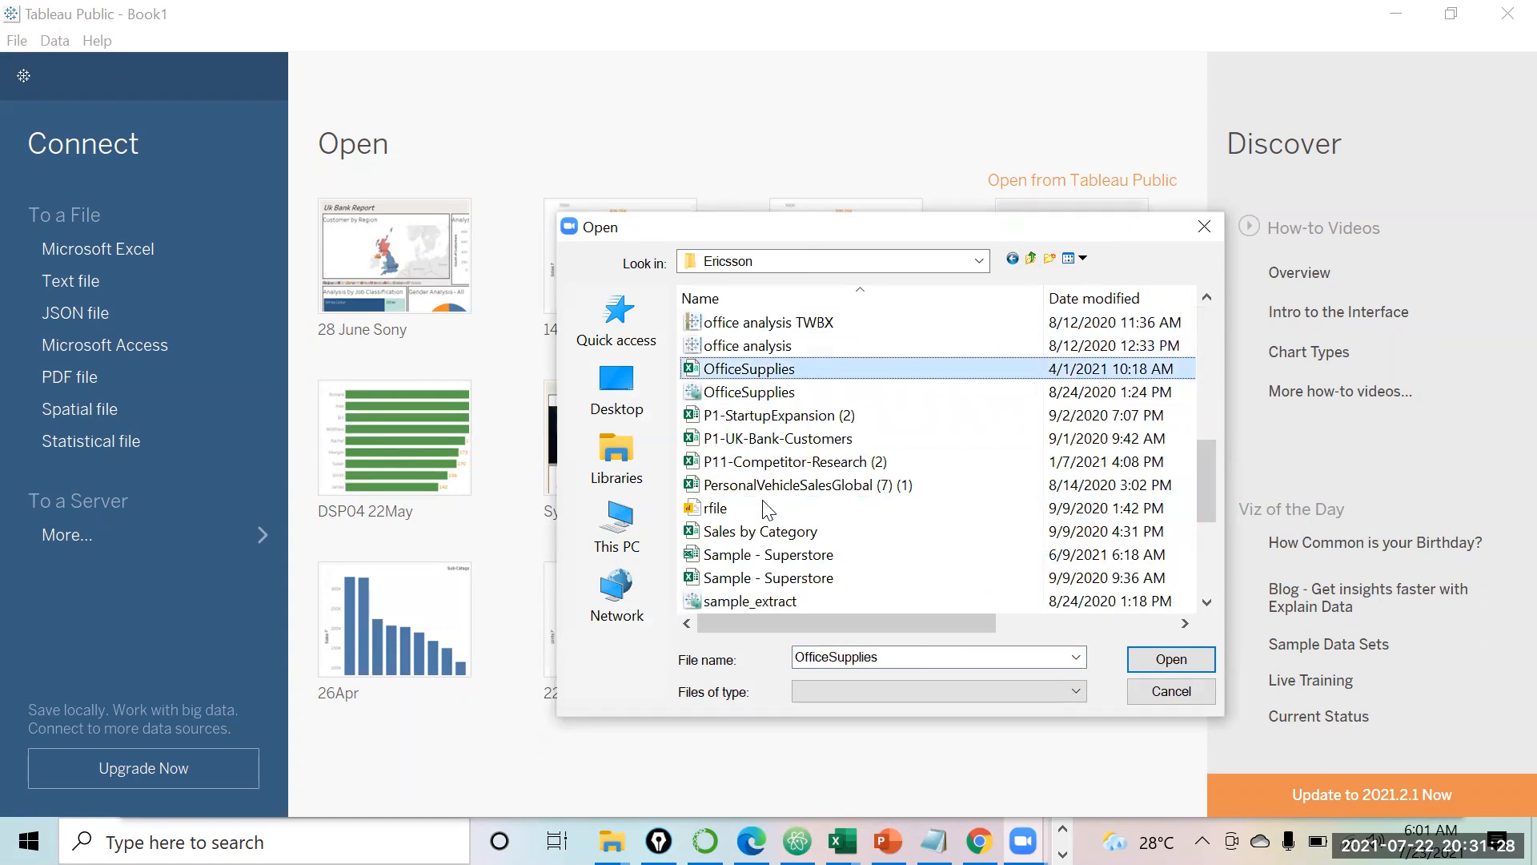
key("Up")
key("Return")
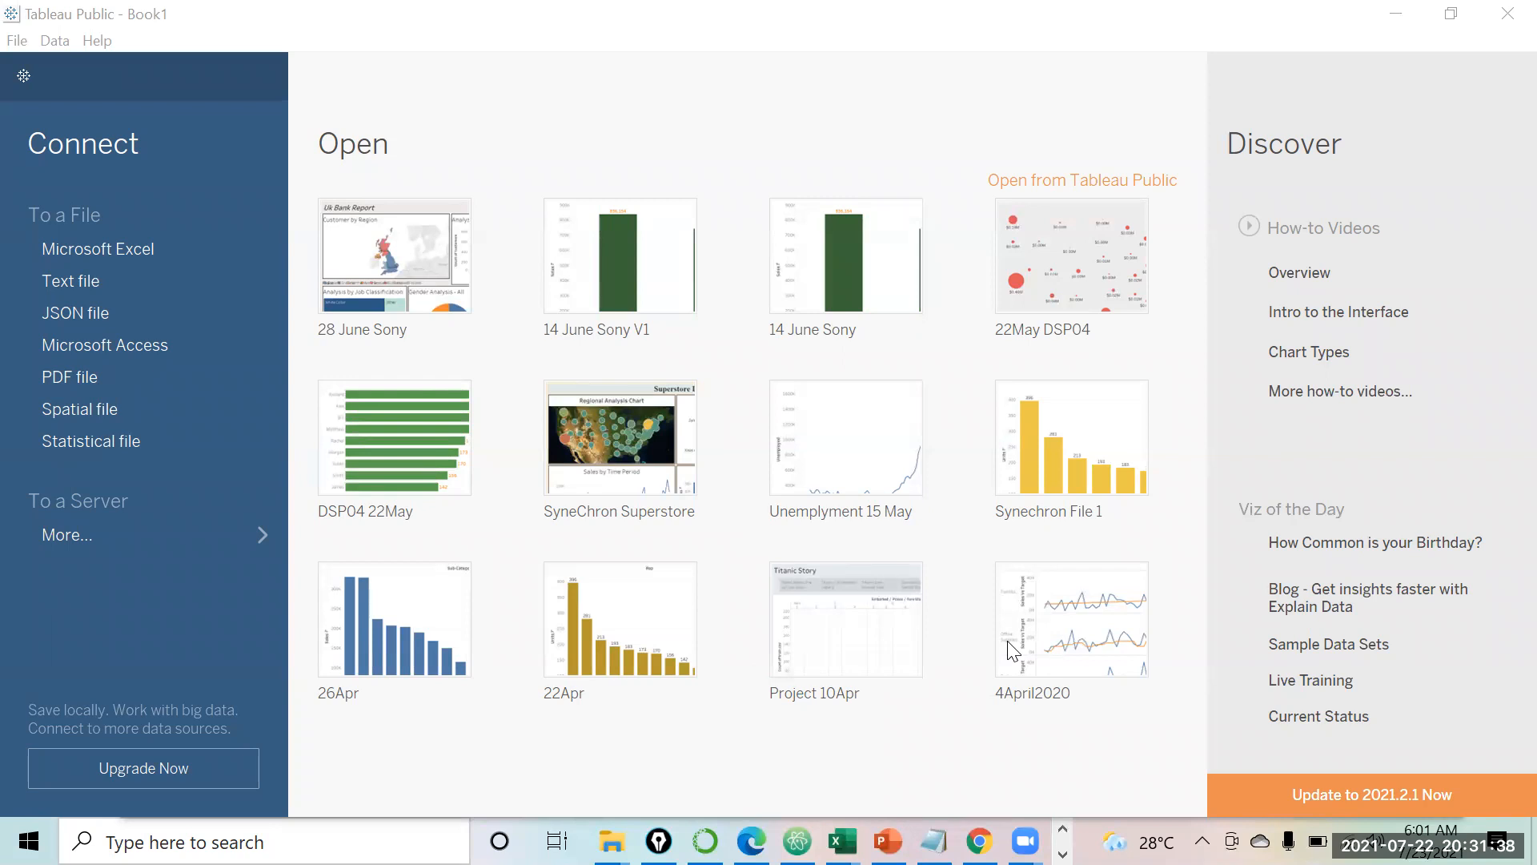
Step: Open OfficeSupplies.csv from D:\Ericsson in Excel
mouse_move(610, 841)
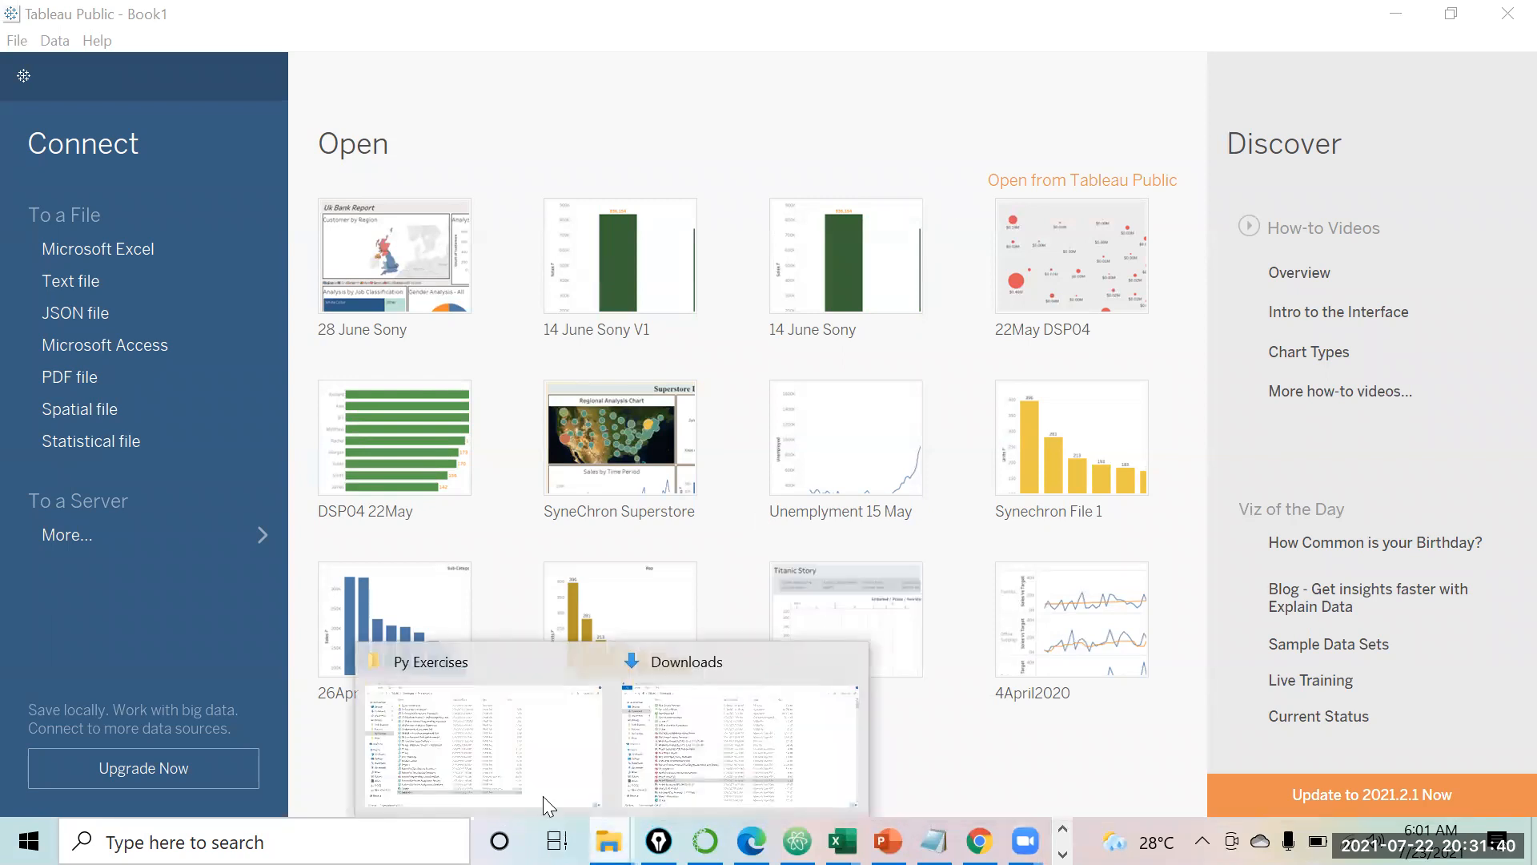
left_click(384, 663)
left_click(86, 704)
left_click(317, 546)
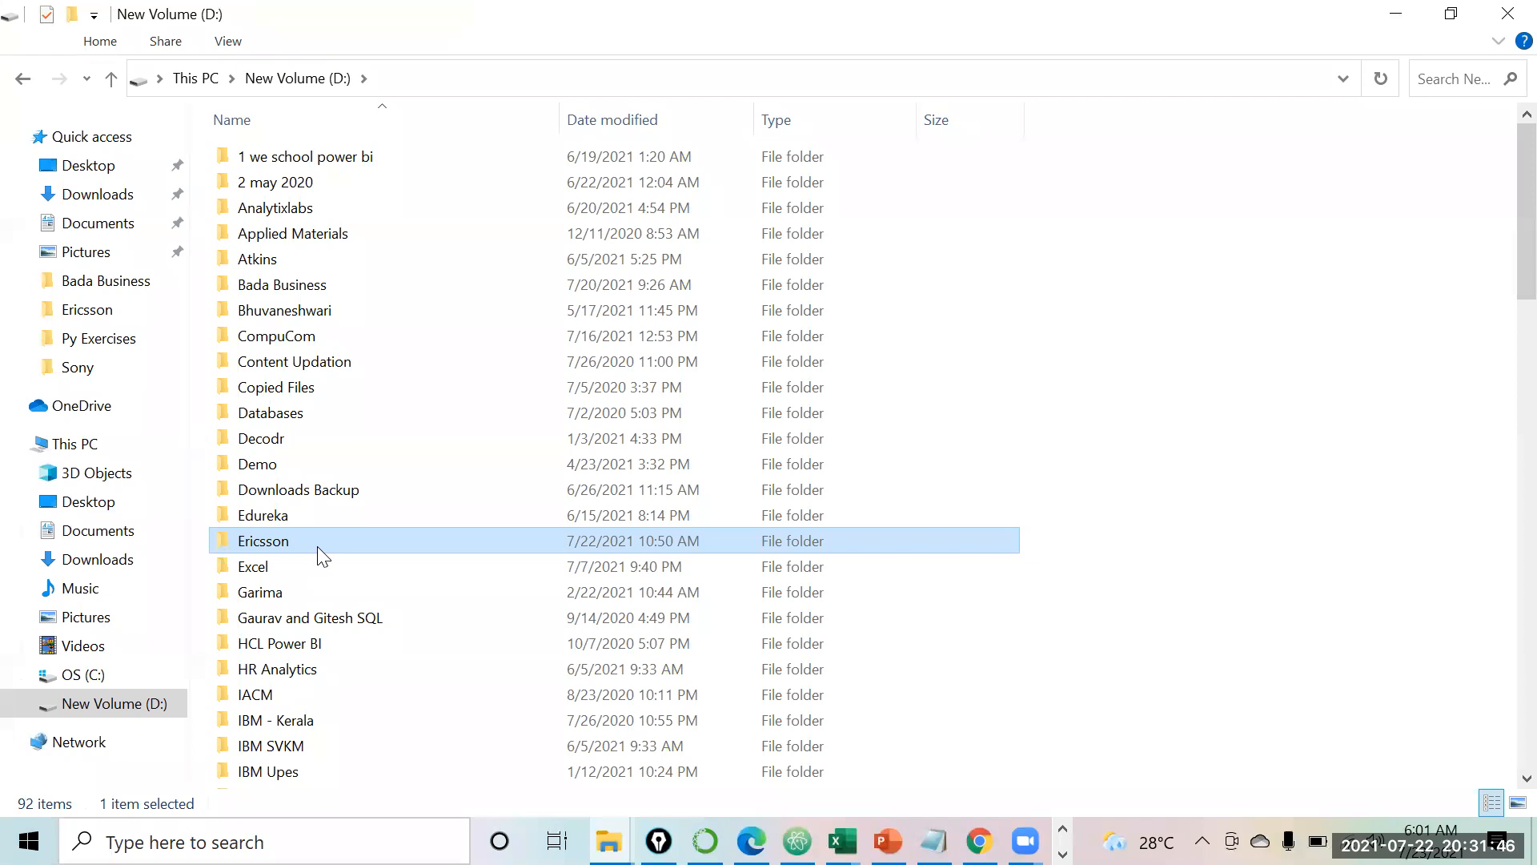
double_click(318, 547)
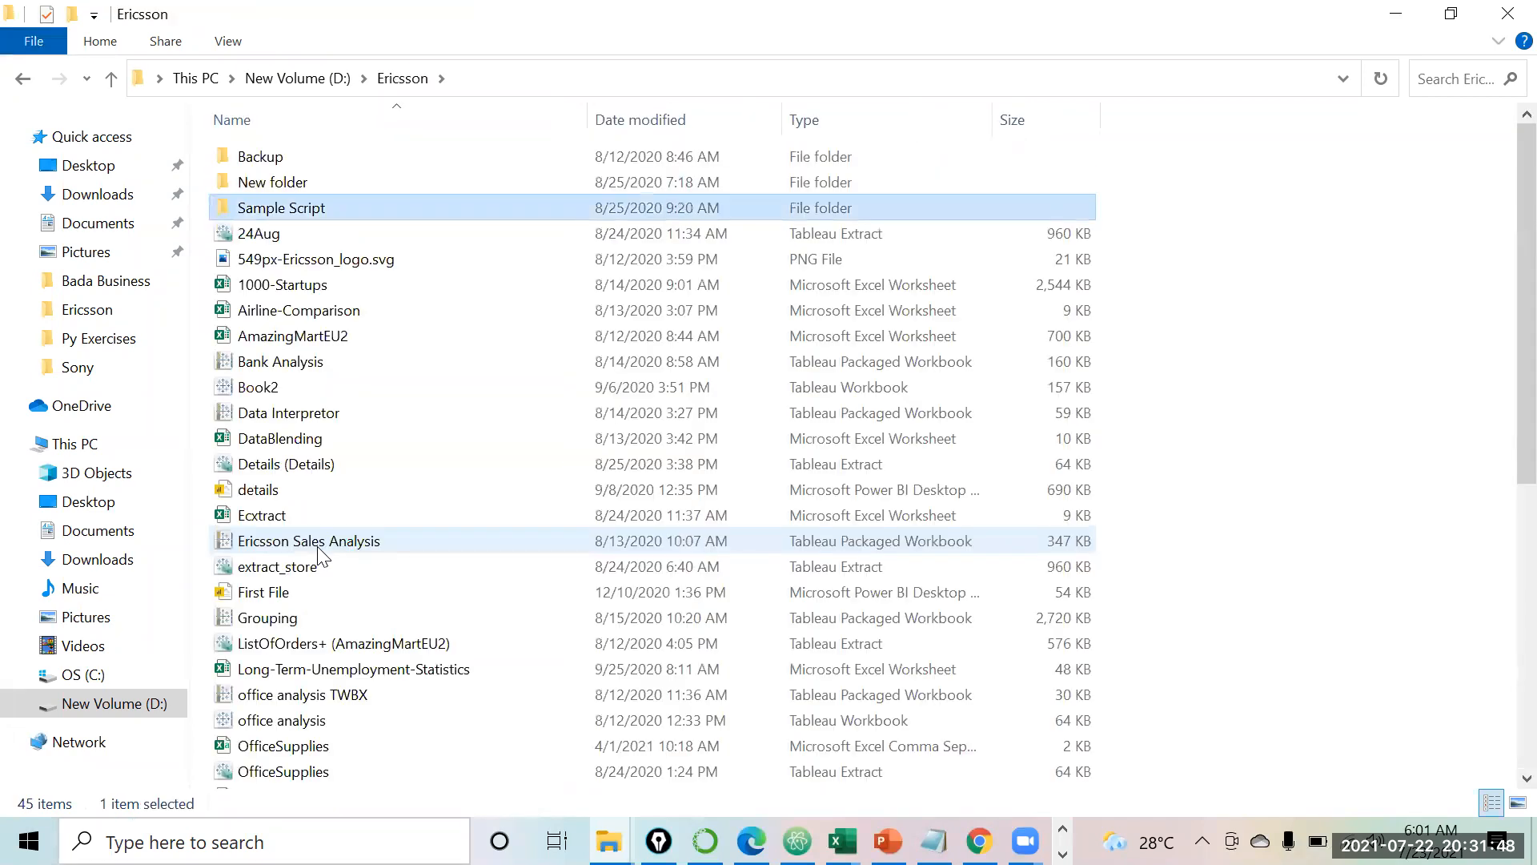
key("o")
key("o")
key("o")
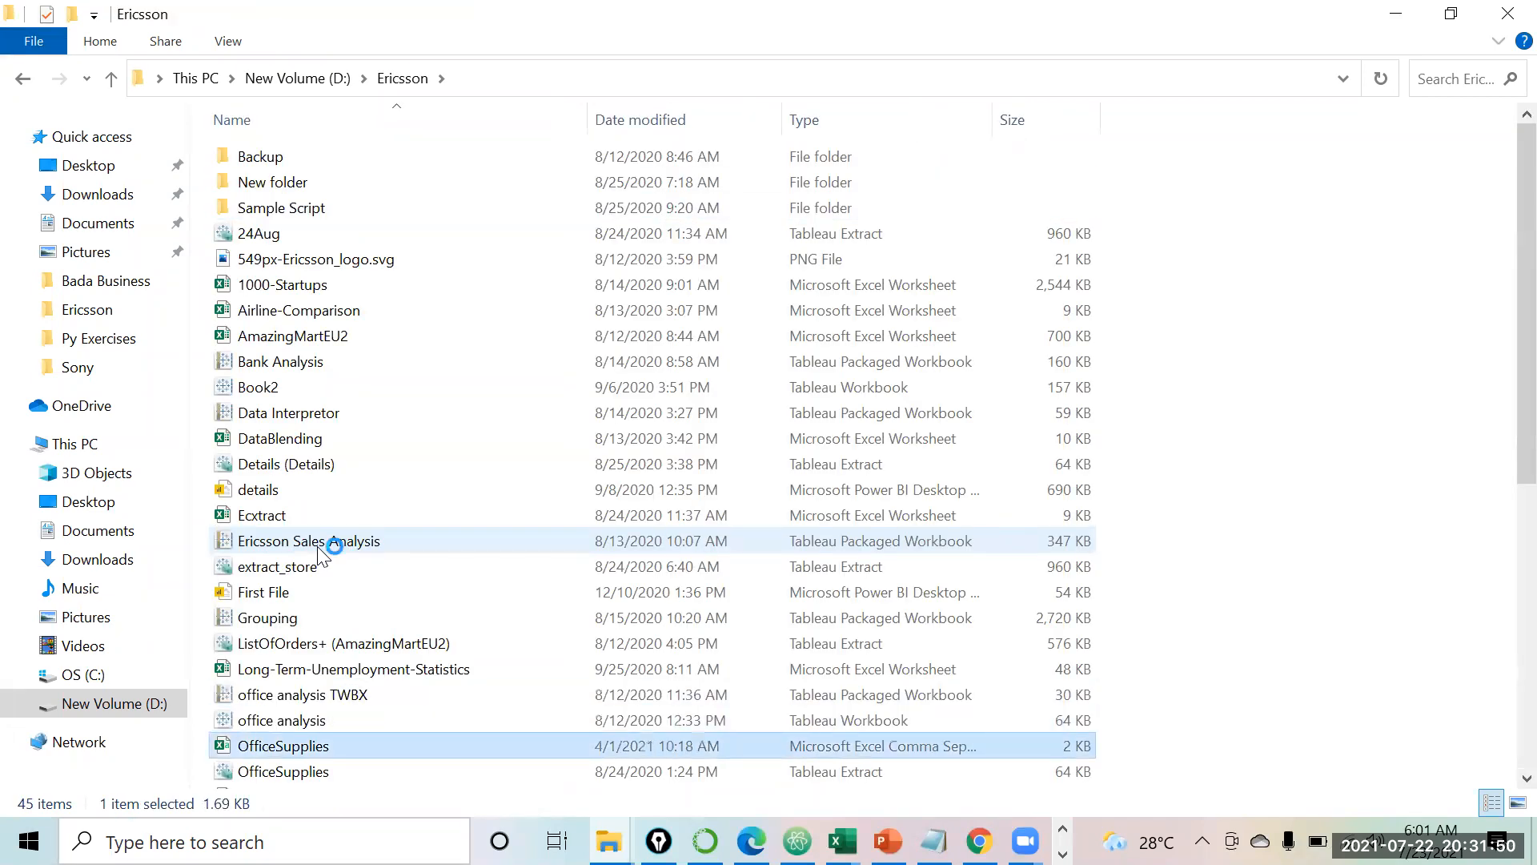
key("alt+Tab")
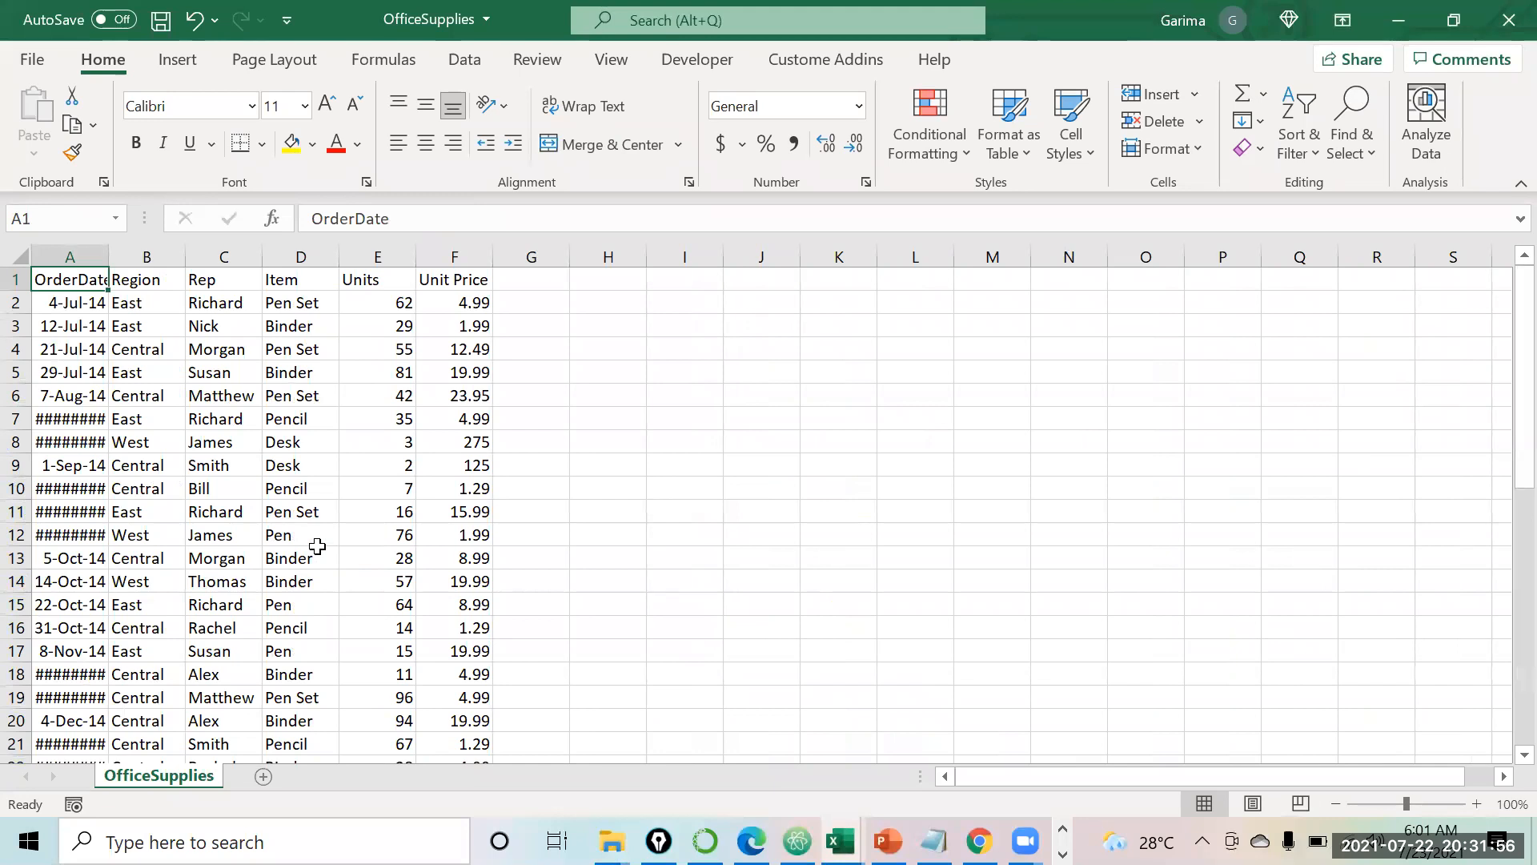
Step: Confirm the data ends at row 45 and autofit all columns so dates display fully
key("ctrl+Down")
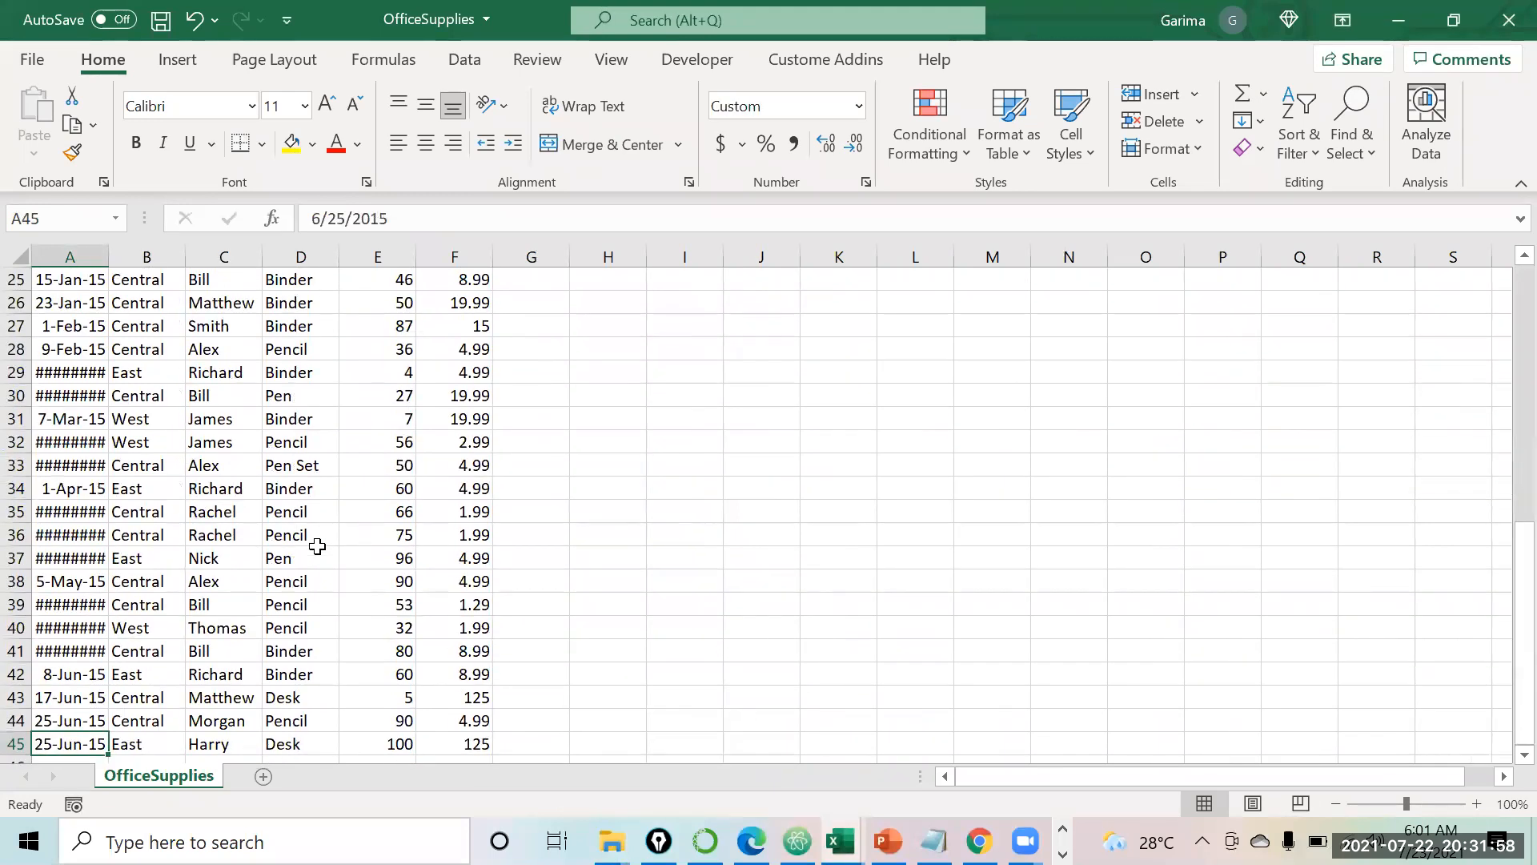
key("Down")
key("Down")
key("Up")
key("Up")
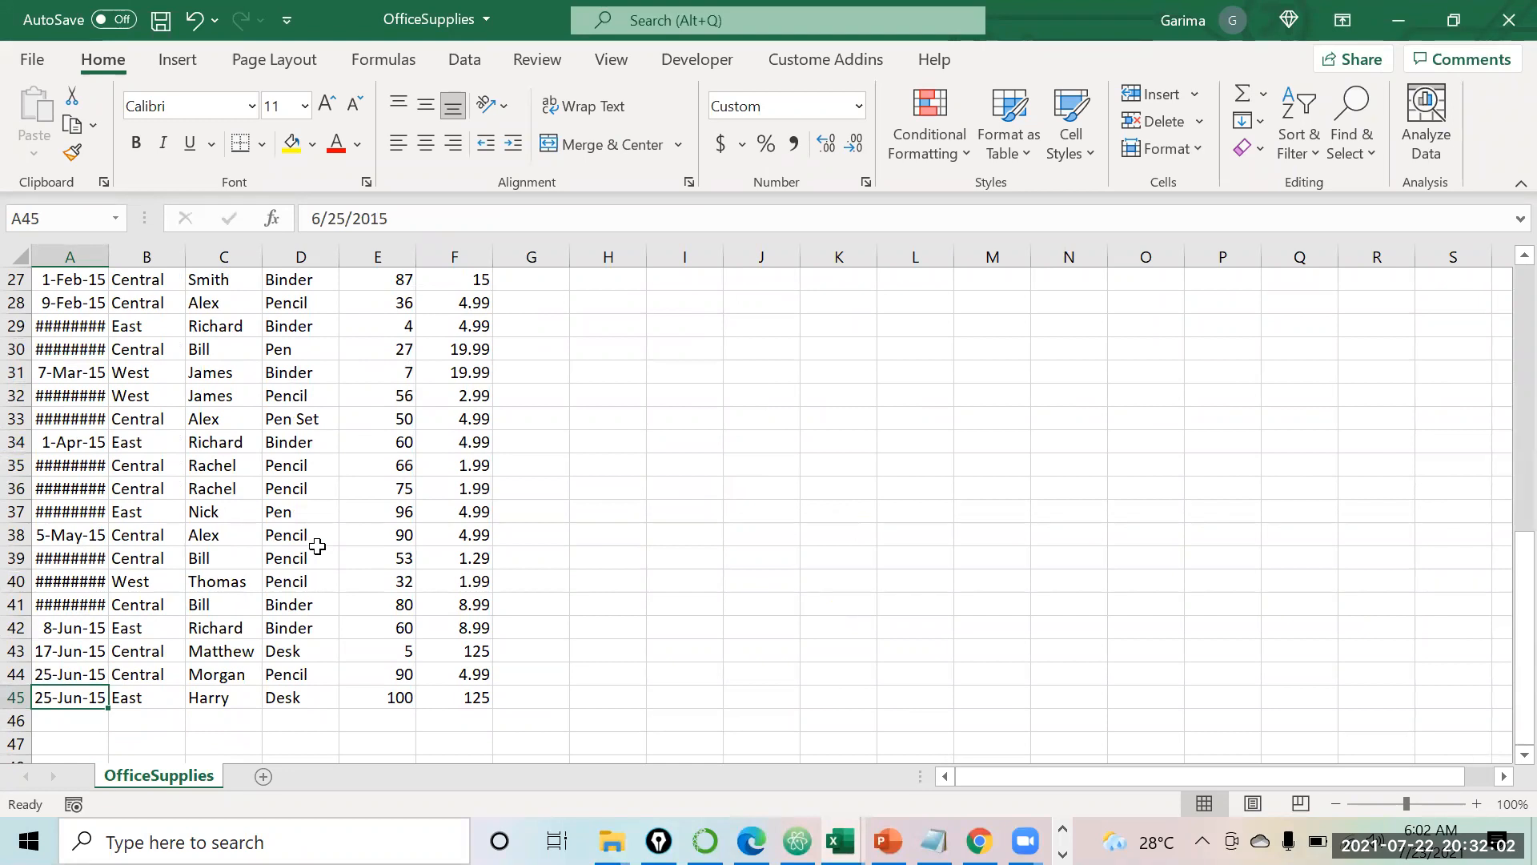
key("ctrl+Home")
key("Right")
key("Right")
key("Right")
key("Right")
key("Left")
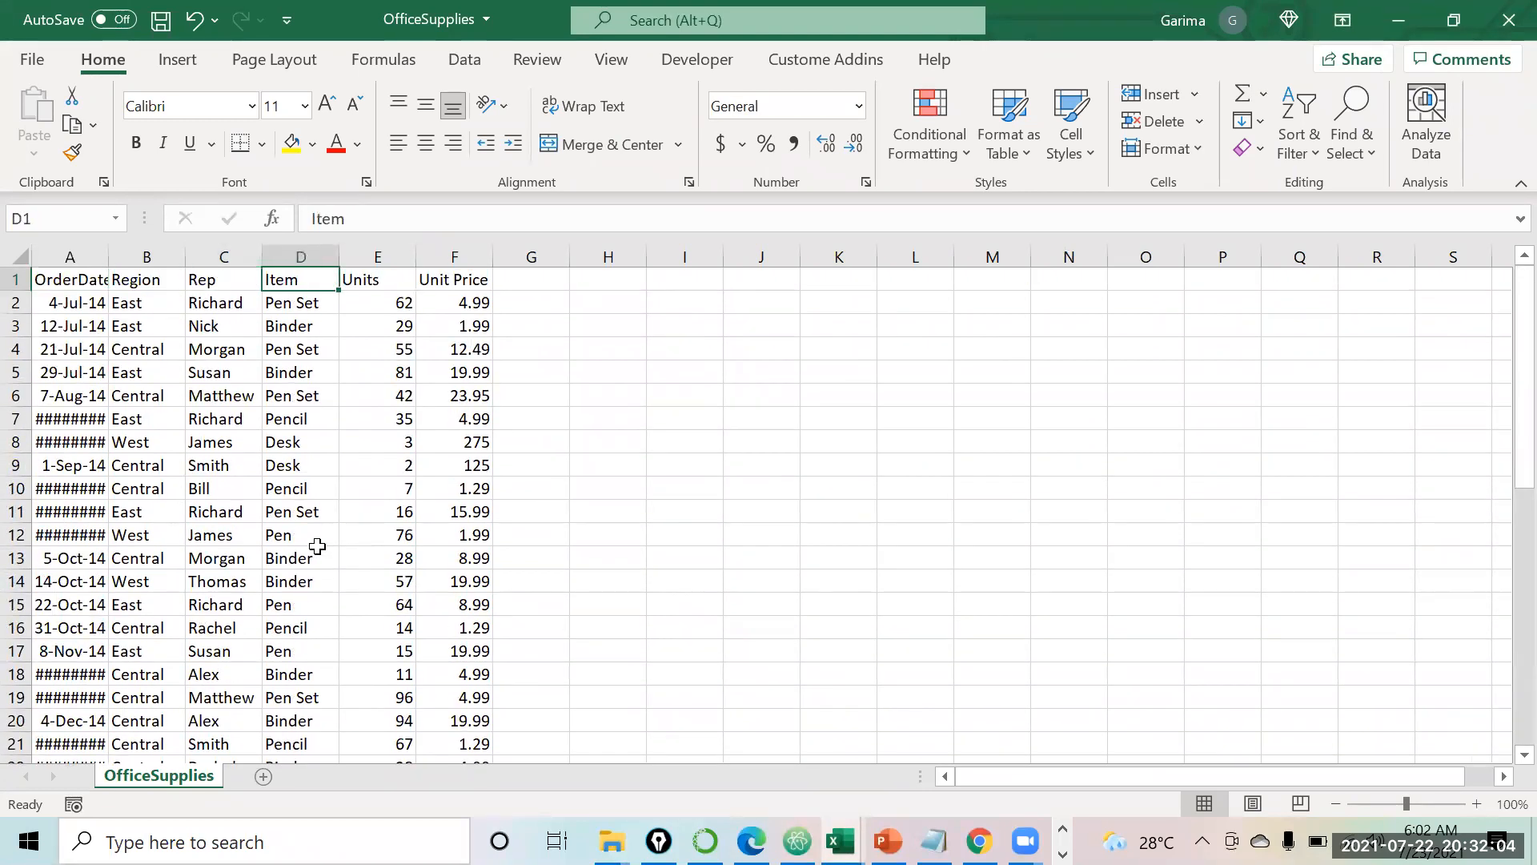
key("Home")
key("shift+space")
key("ctrl+shift+Down")
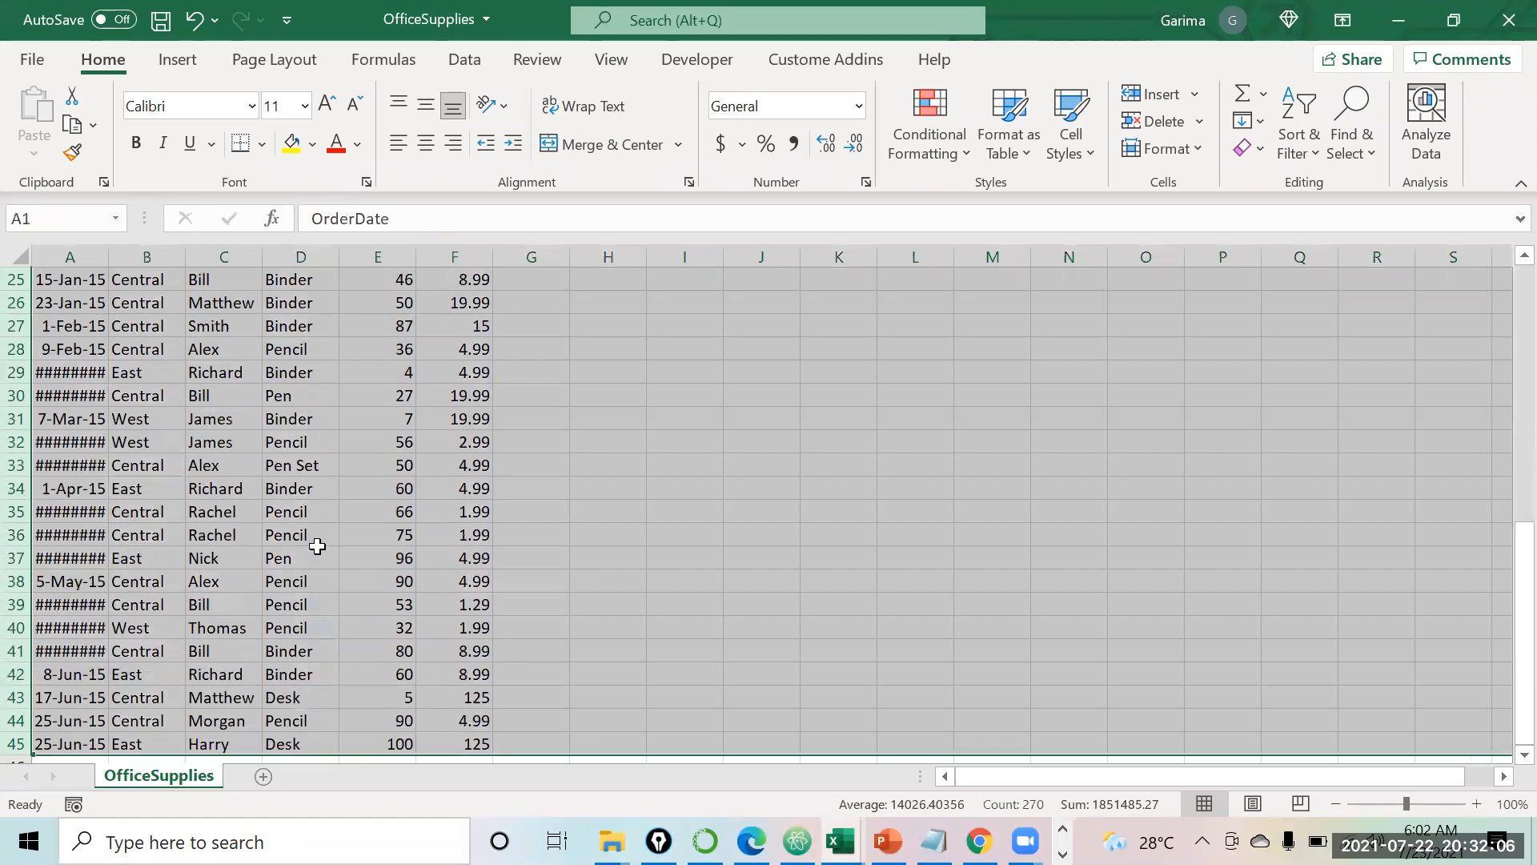
key("ctrl+Home")
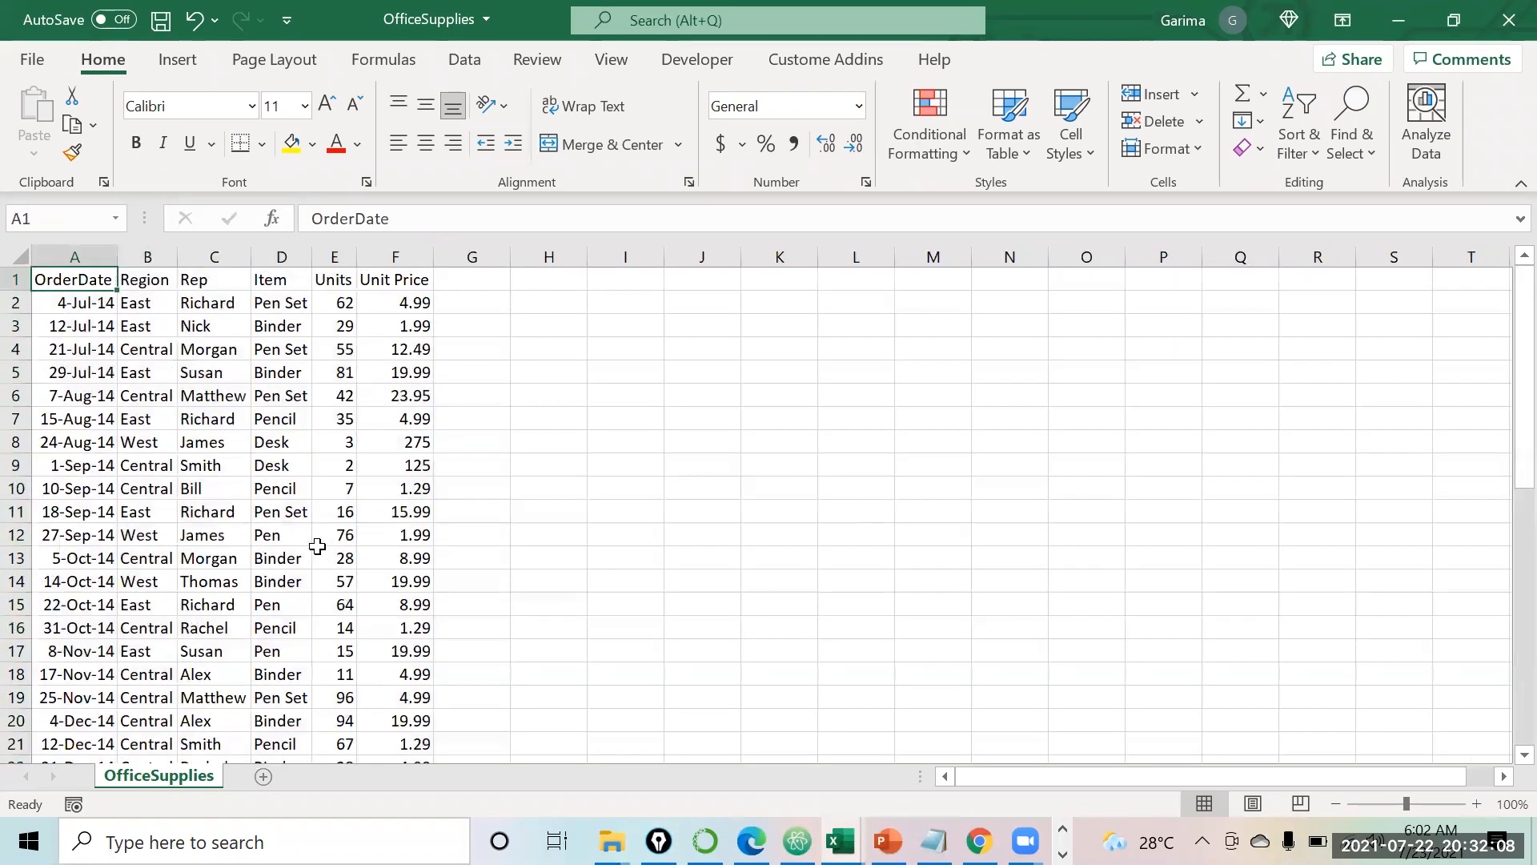
key("Right")
key("Right")
key("Right")
key("Right")
key("Right")
key("Right")
key("Right")
key("Right")
key("Right")
key("Right")
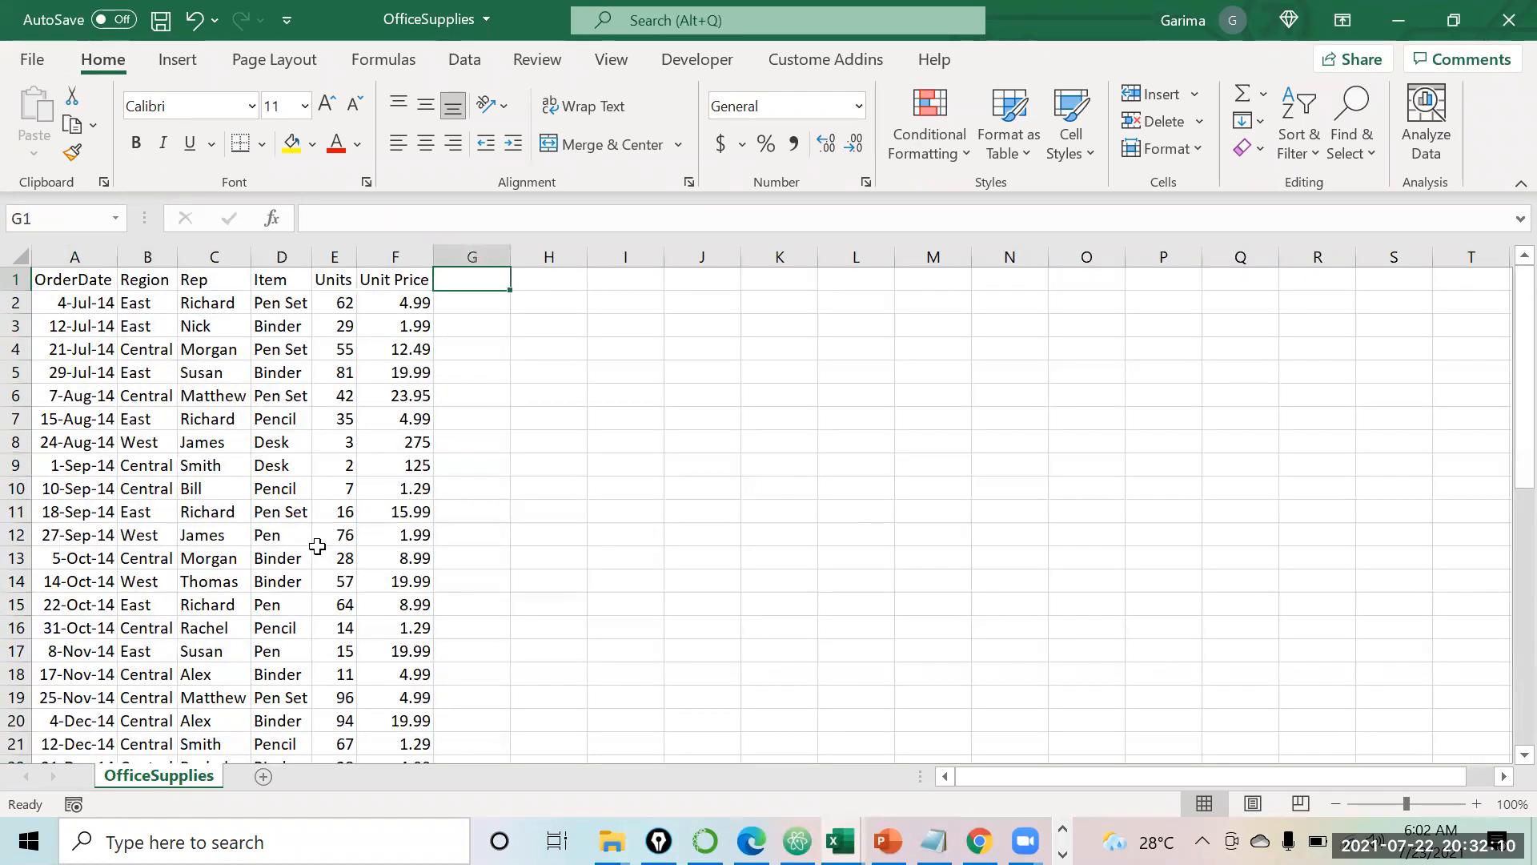
key("Left")
key("Left")
key("Left")
key("Left")
key("Home")
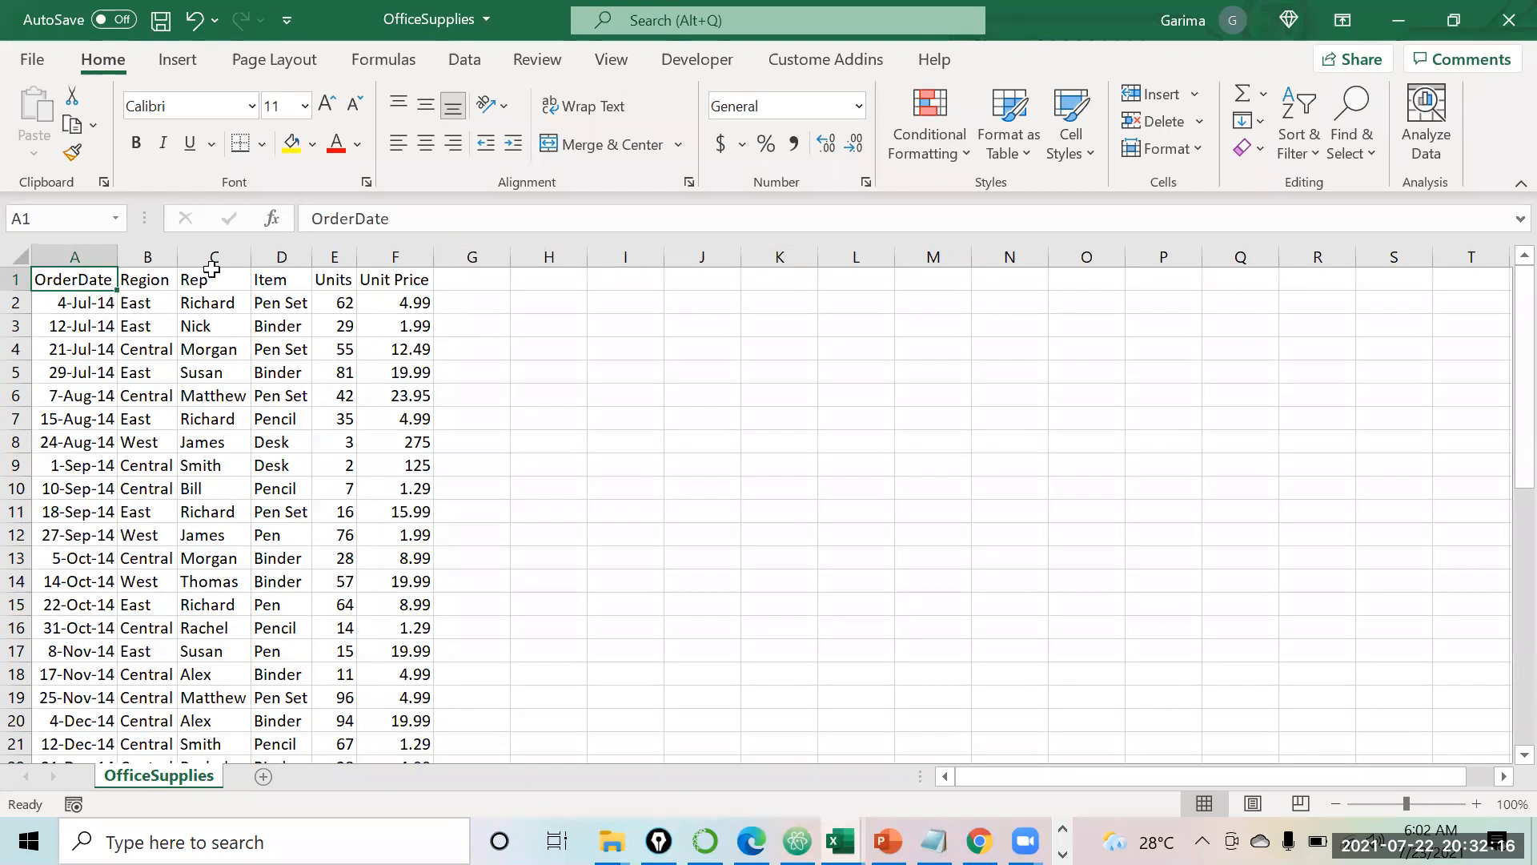
left_click(229, 303)
left_click(228, 371)
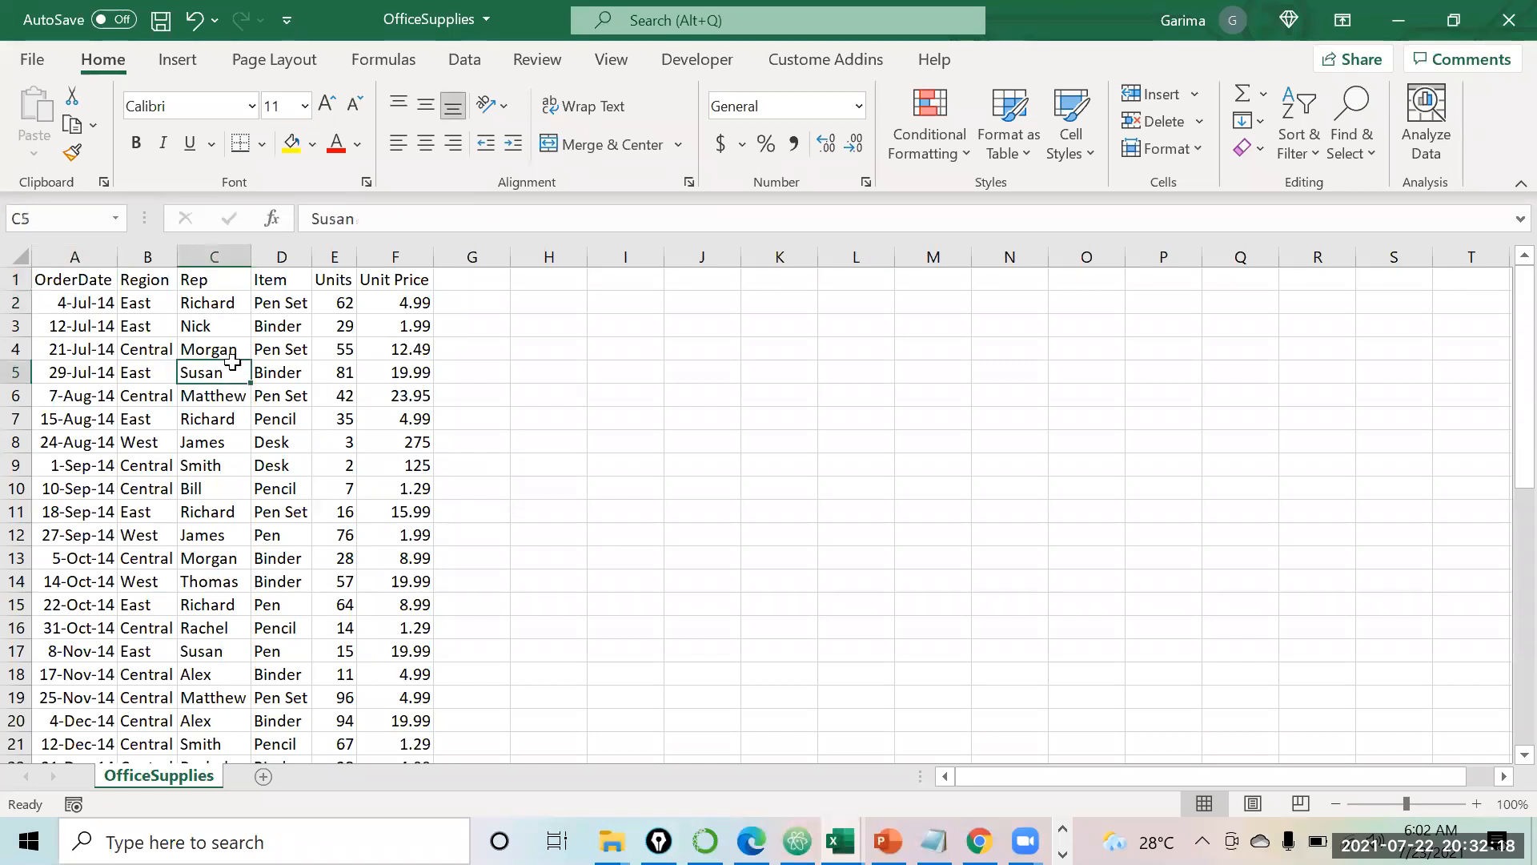
left_click(269, 304)
left_click(327, 308)
left_click(275, 303)
left_click(335, 303)
left_click(403, 299)
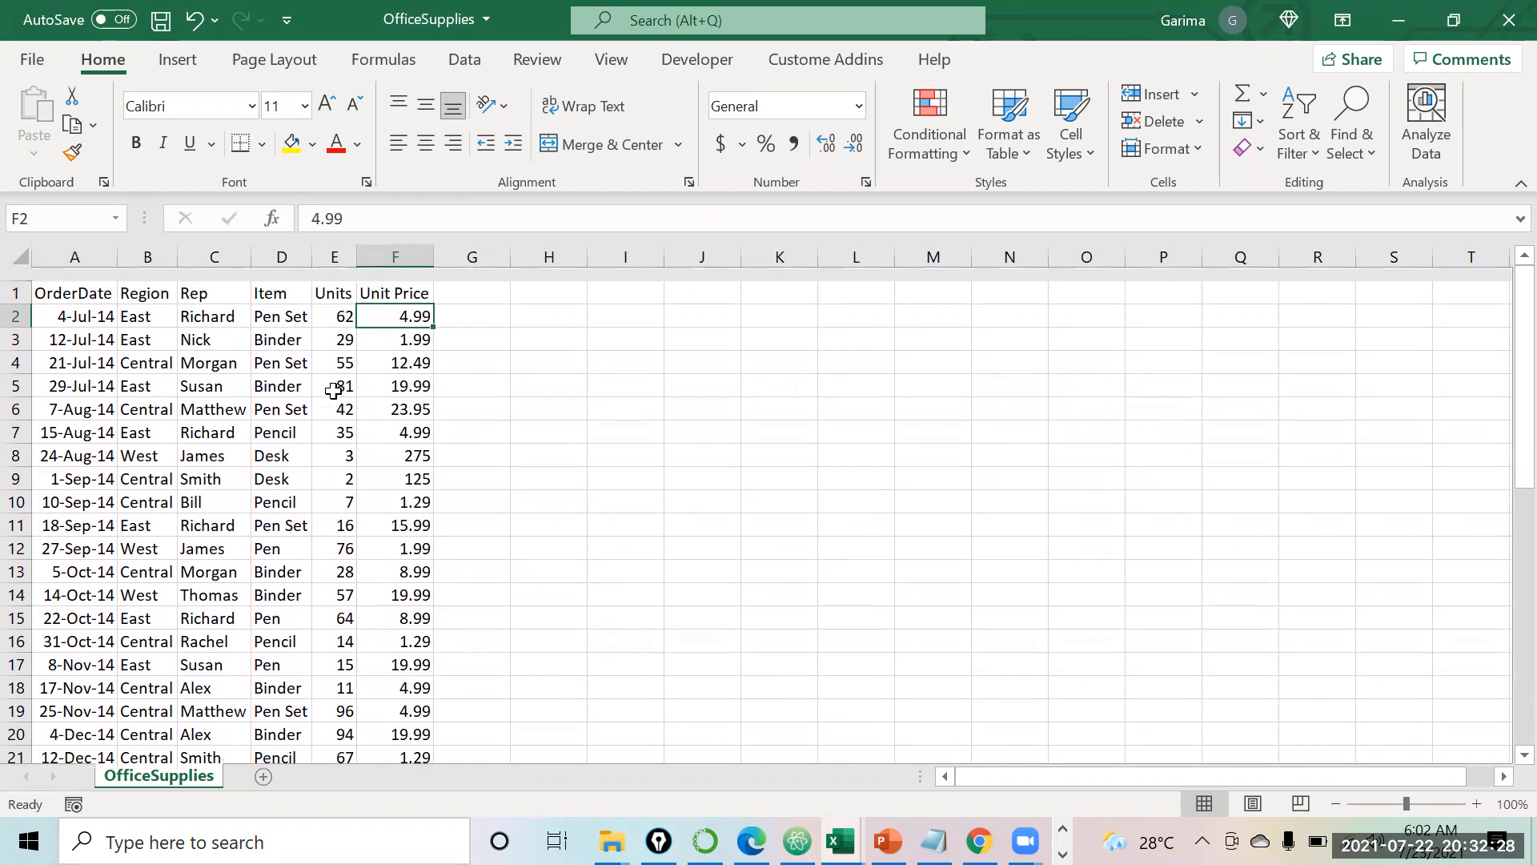
left_click(200, 306)
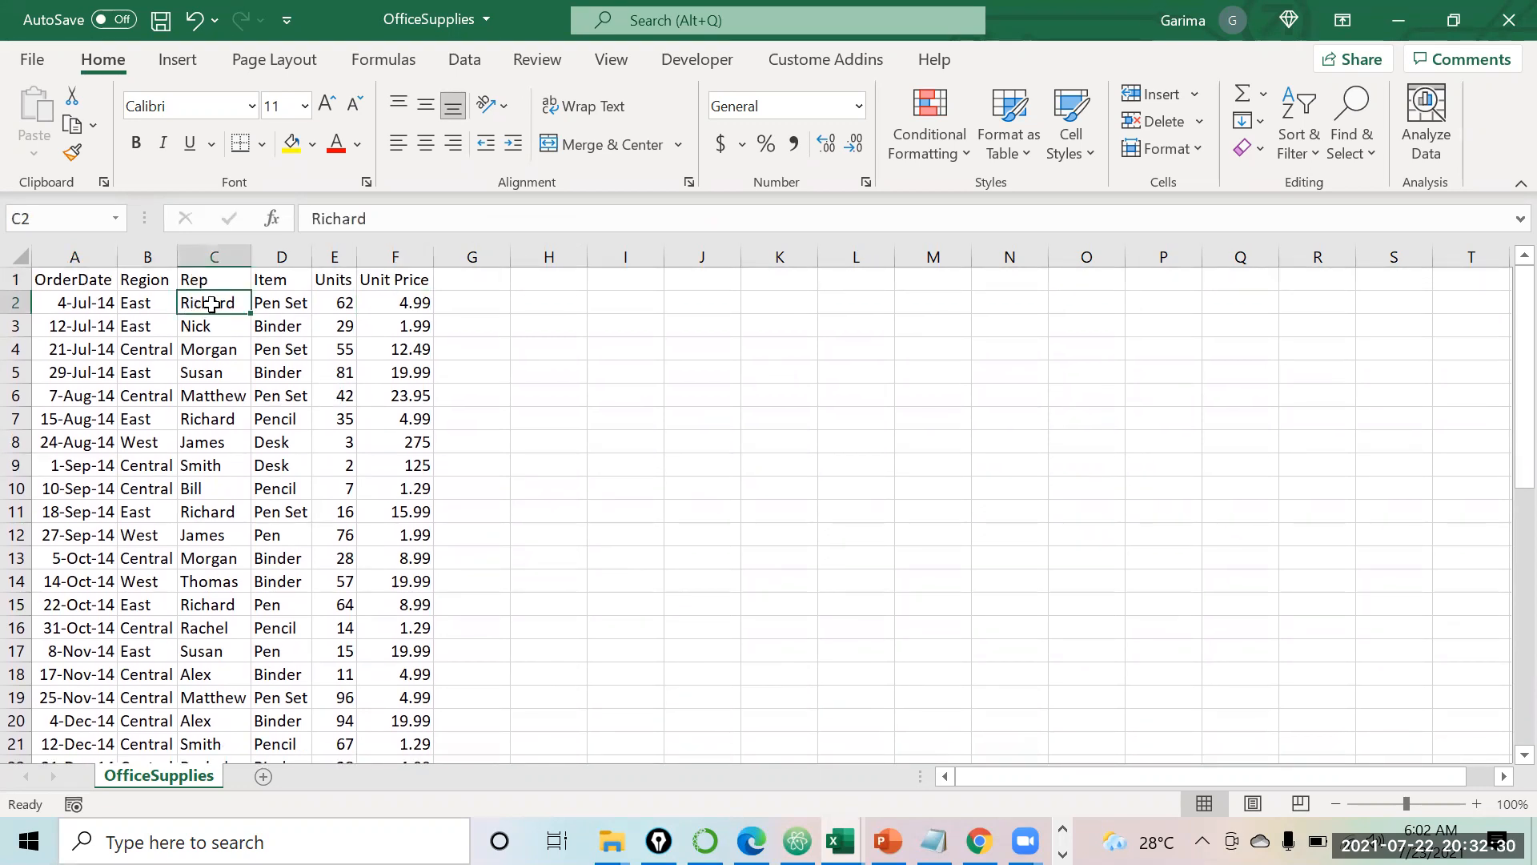
left_click(334, 301)
left_click(295, 301)
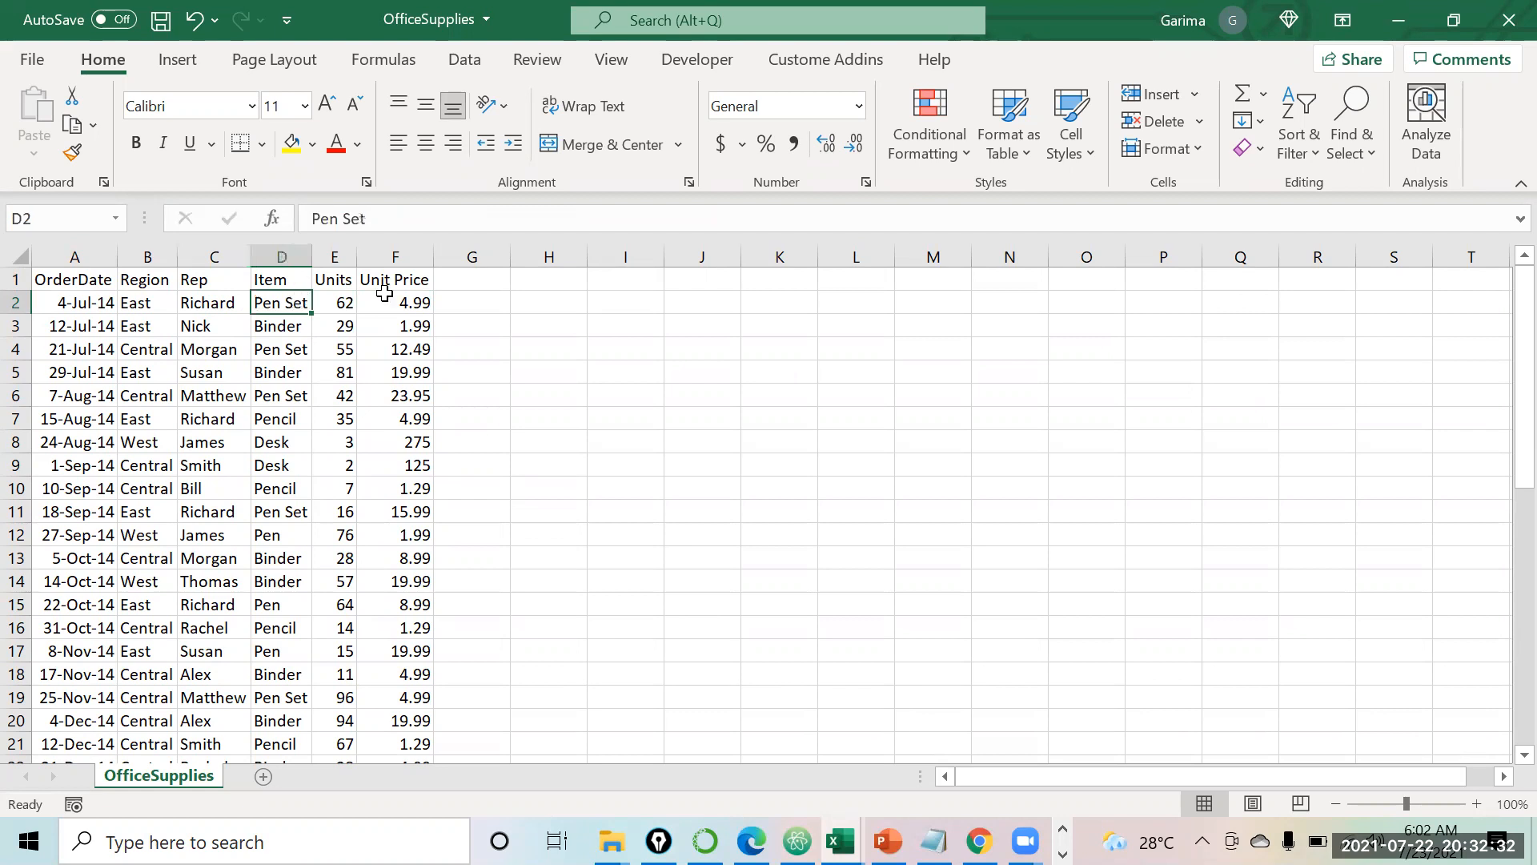
left_click(160, 301)
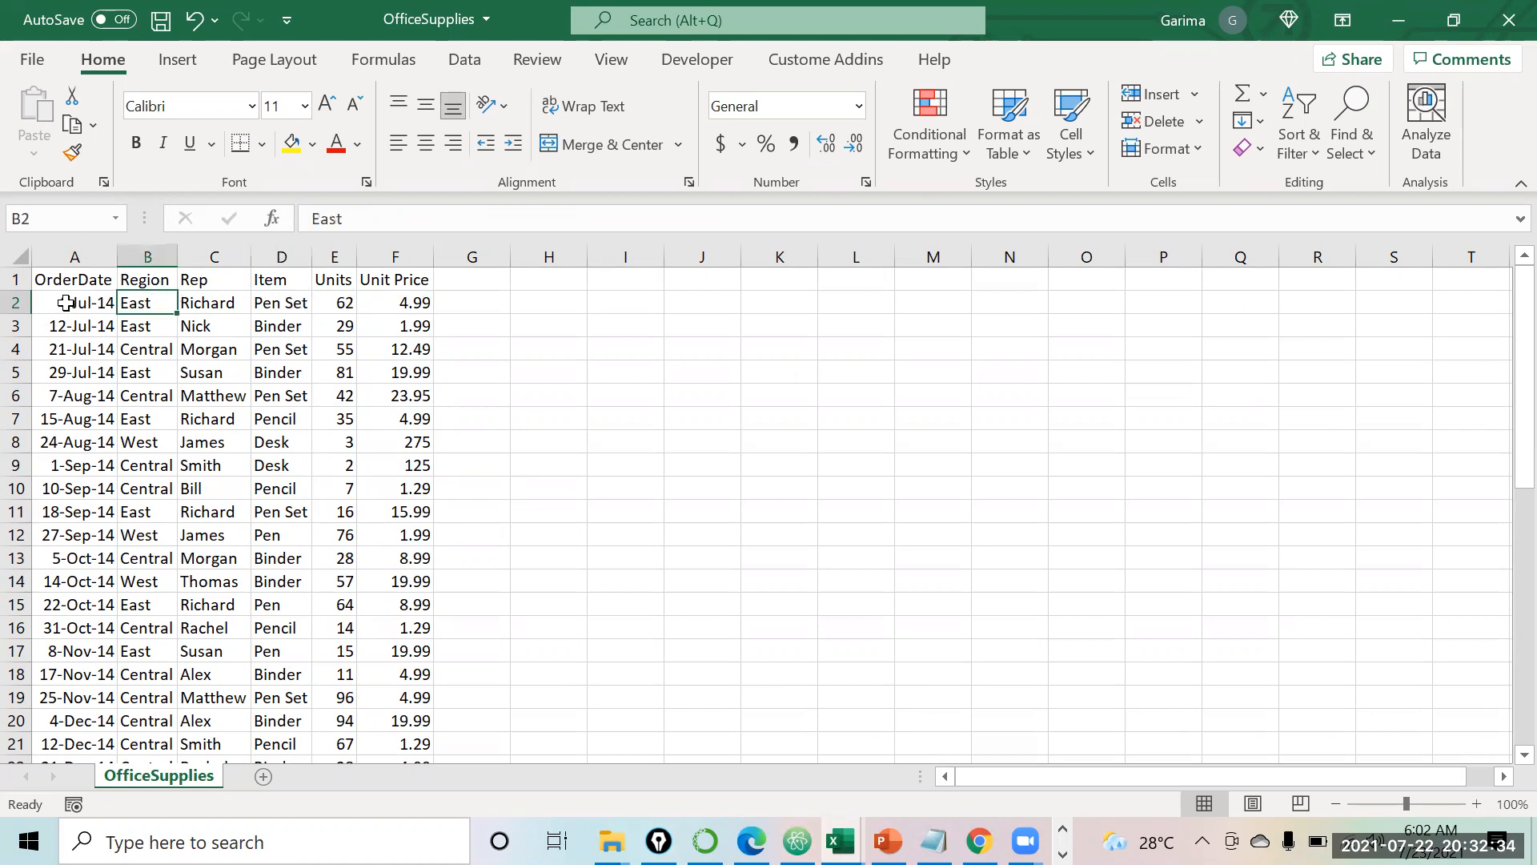
left_click(66, 303)
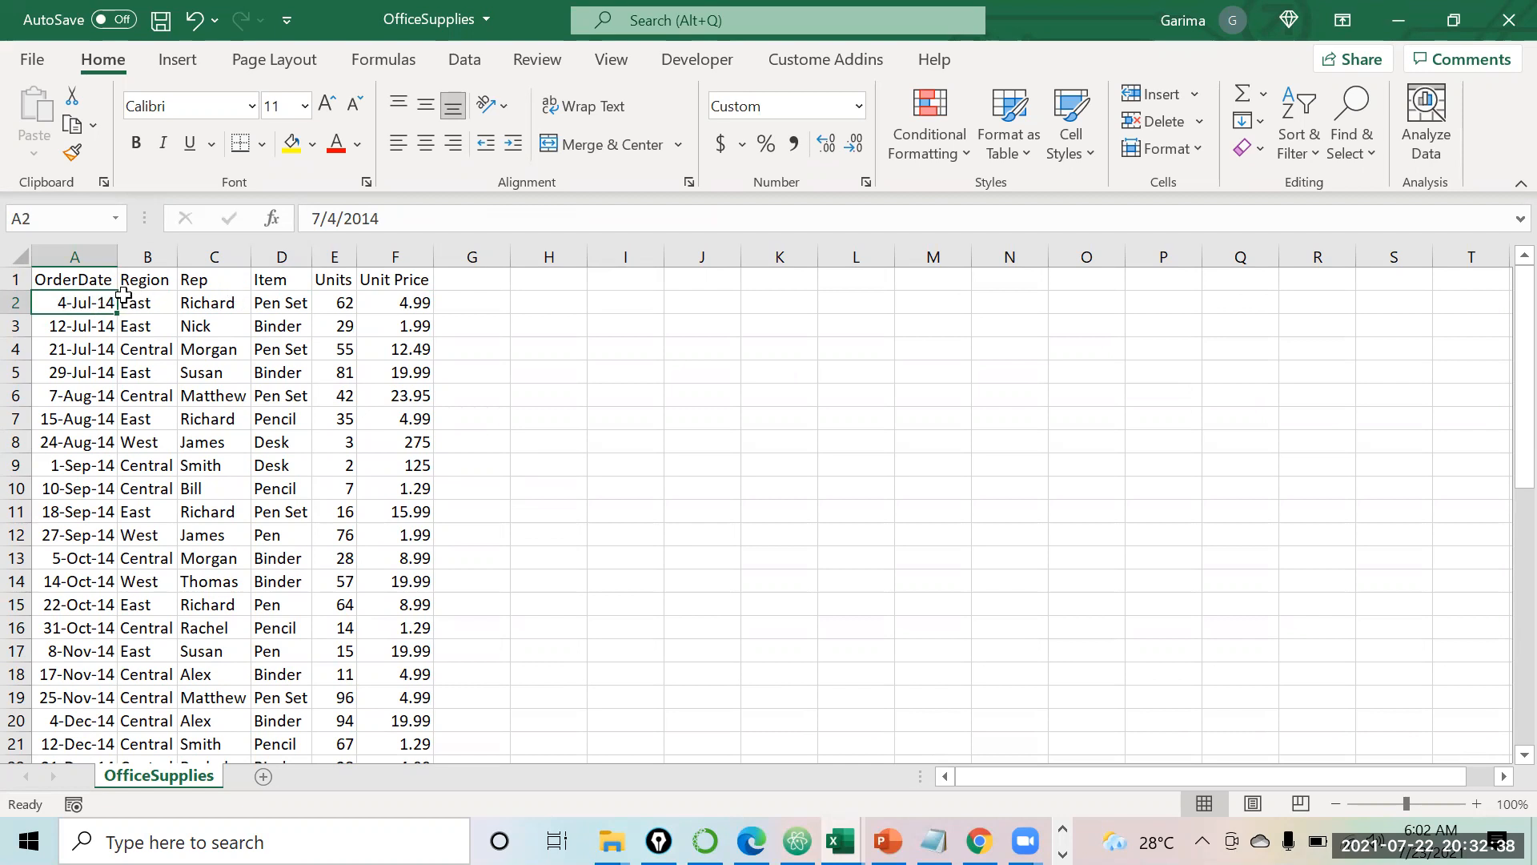
left_click(390, 302)
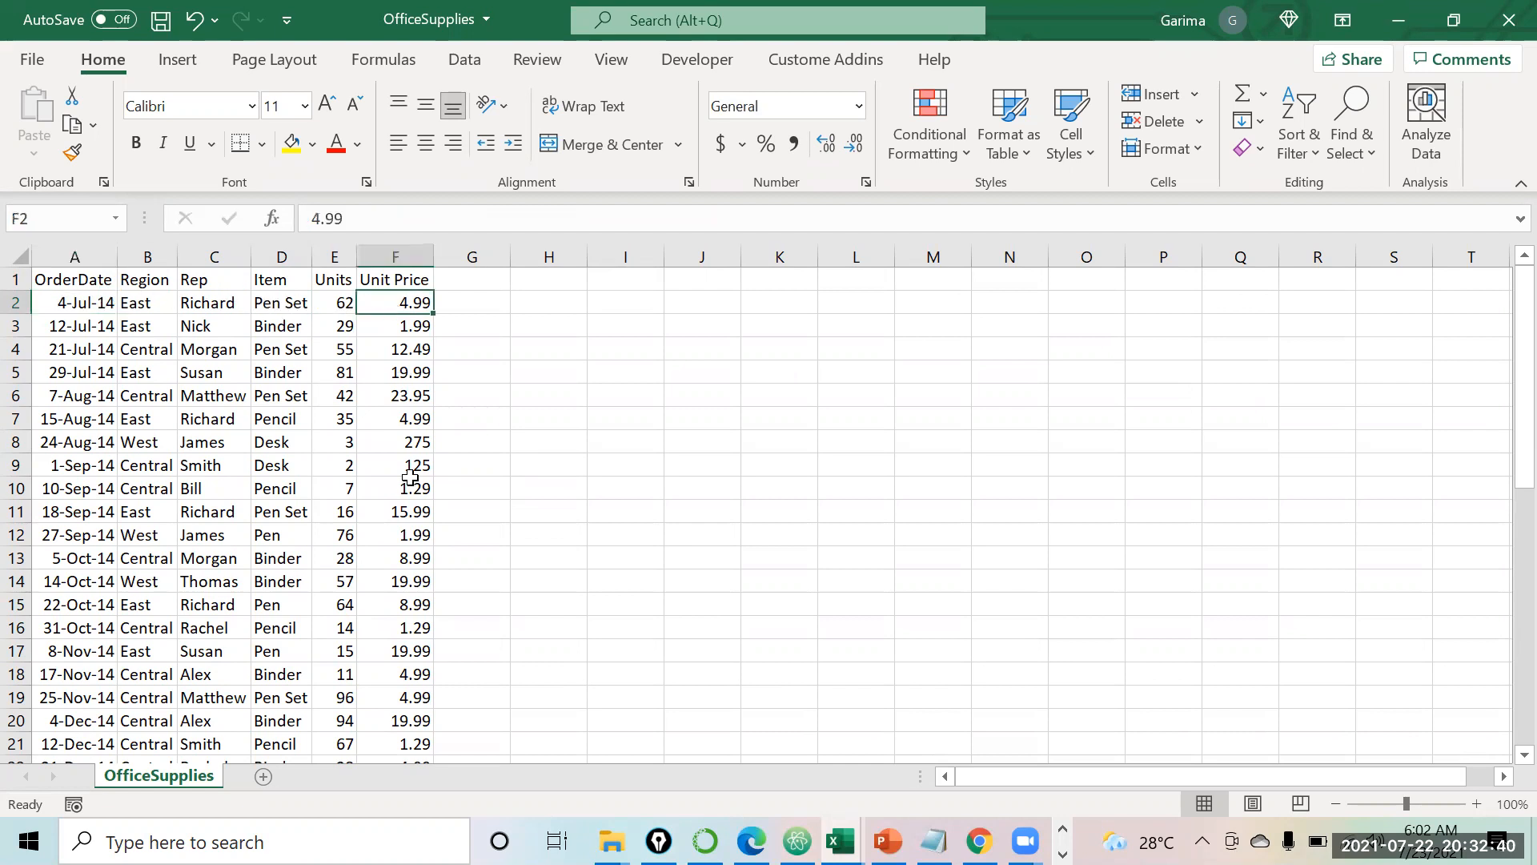
scroll(410, 491, "down", 2)
scroll(410, 491, "up", 2)
left_click(1062, 854)
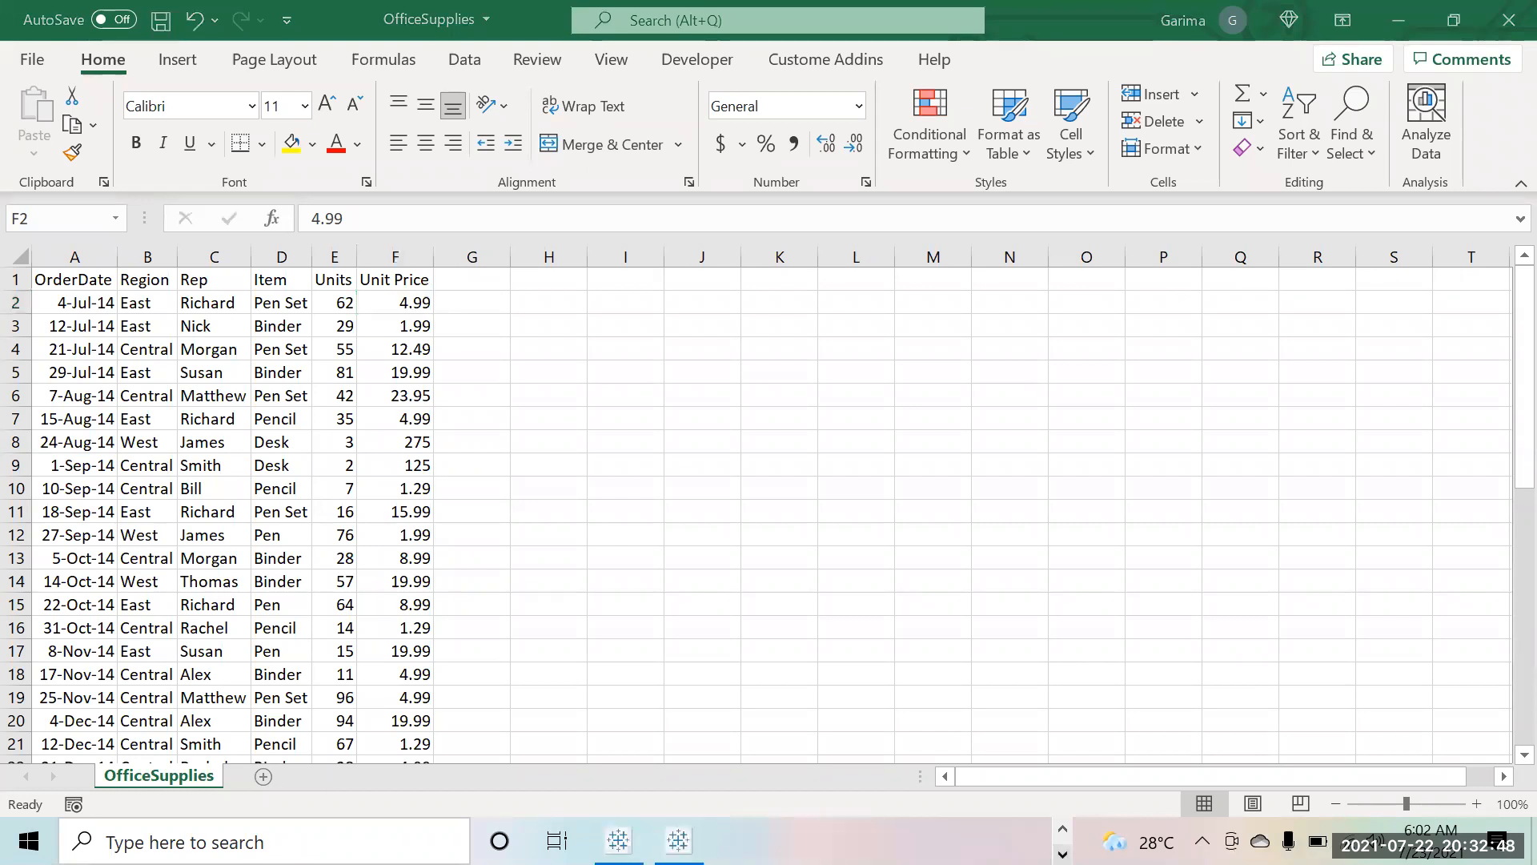
mouse_move(619, 840)
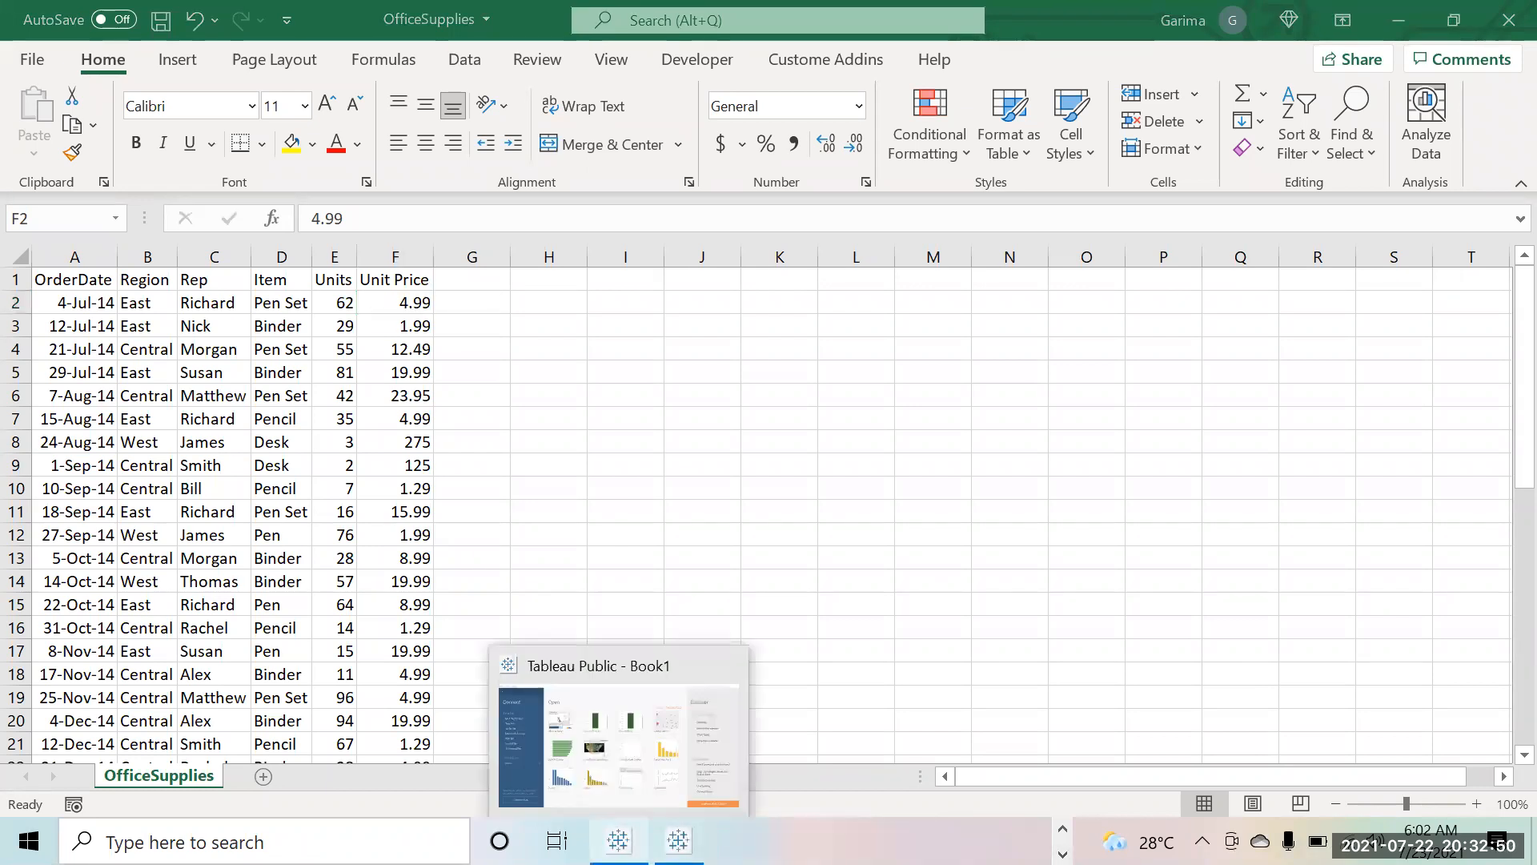
Step: Connect Tableau Public to the OfficeSupplies text file in the Ericsson folder
left_click(740, 712)
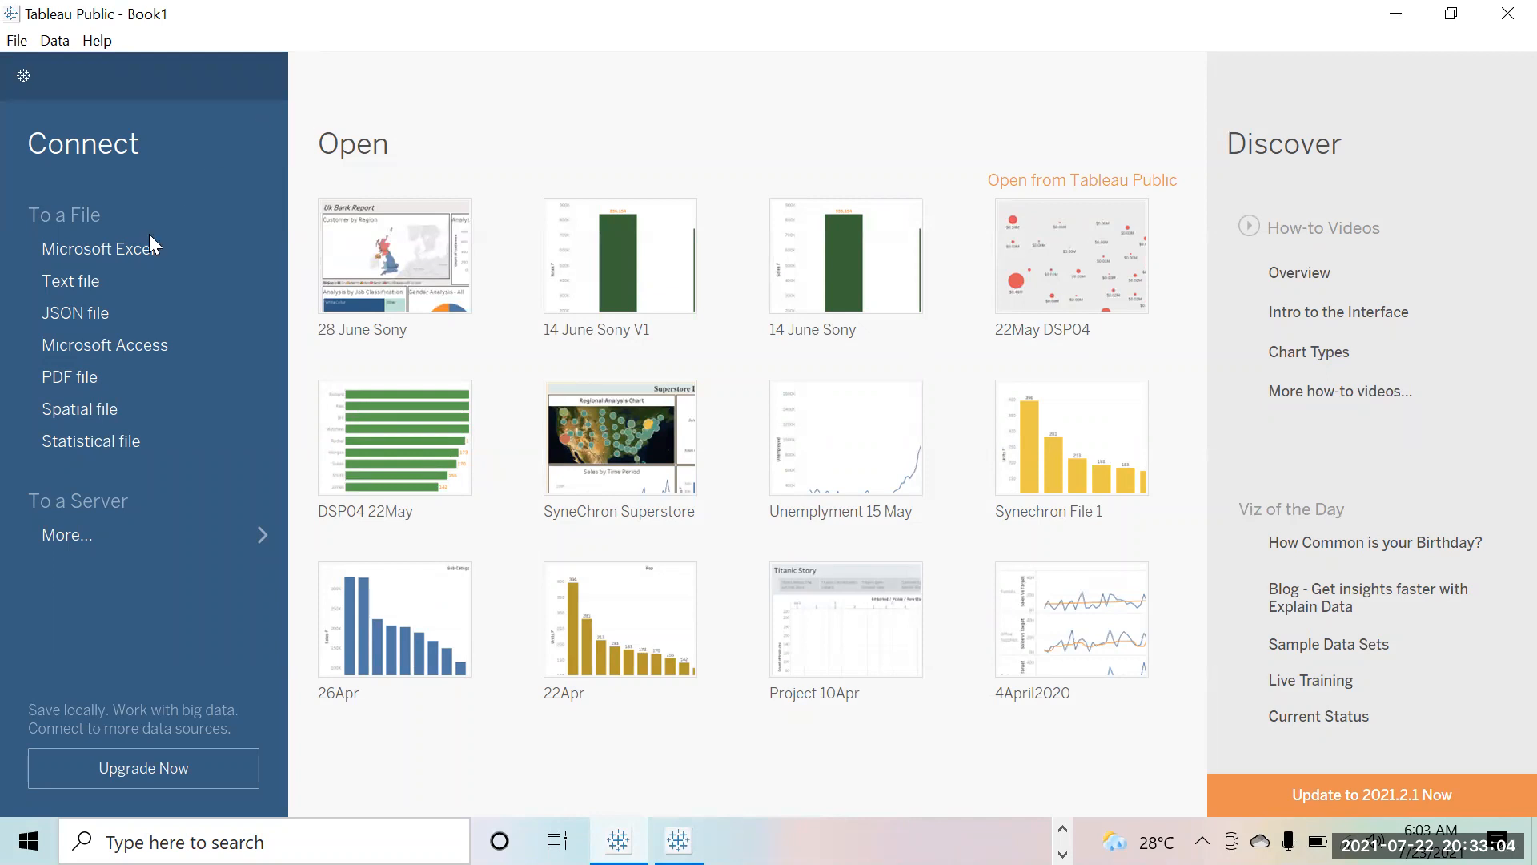
left_click(106, 282)
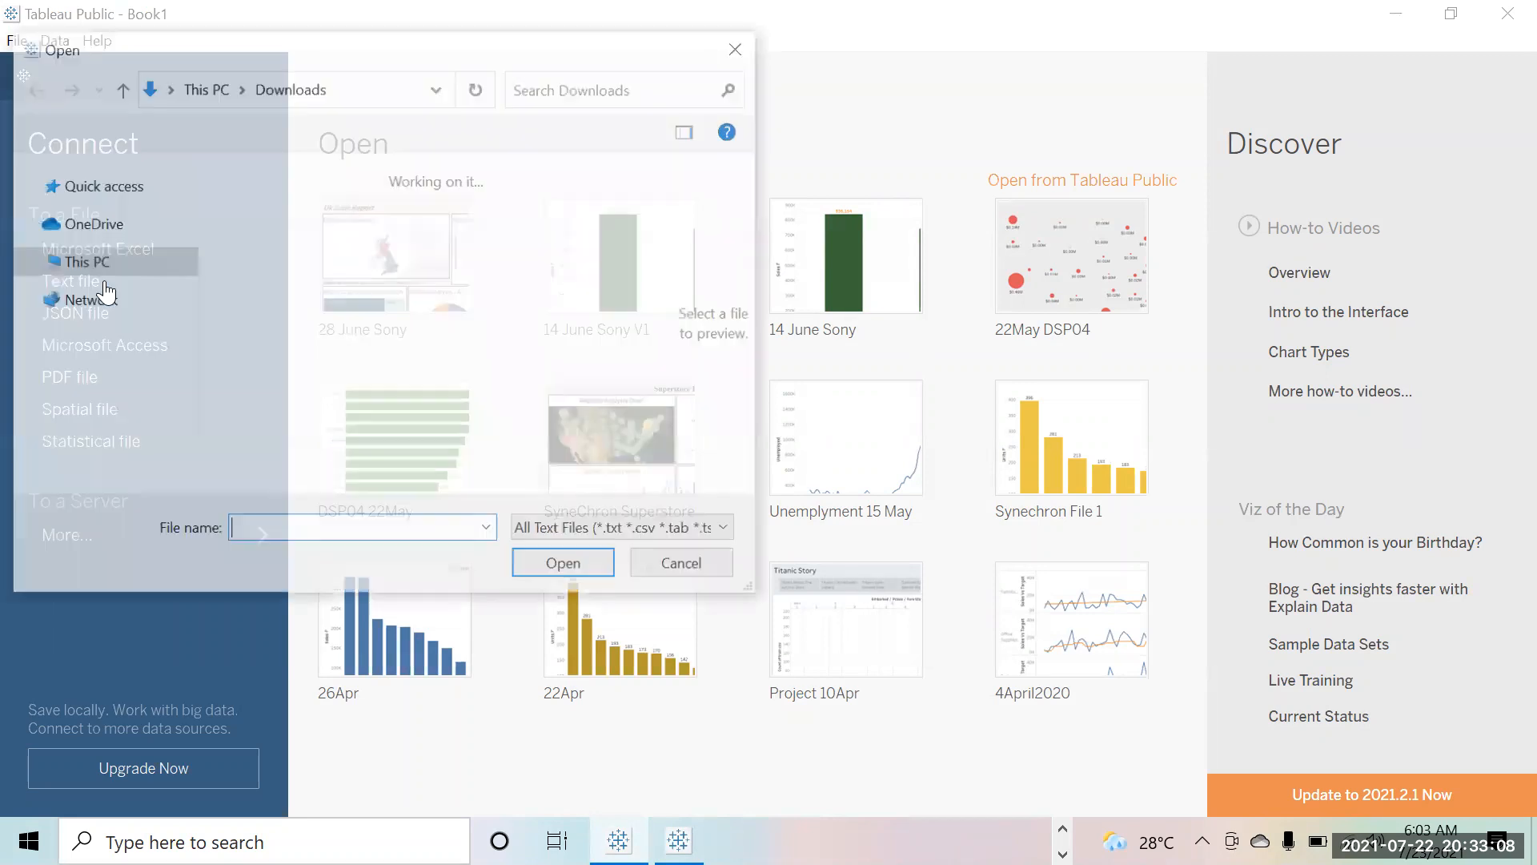
mouse_move(663, 216)
left_mouse_down()
mouse_move(662, 239)
mouse_move(660, 215)
left_mouse_up()
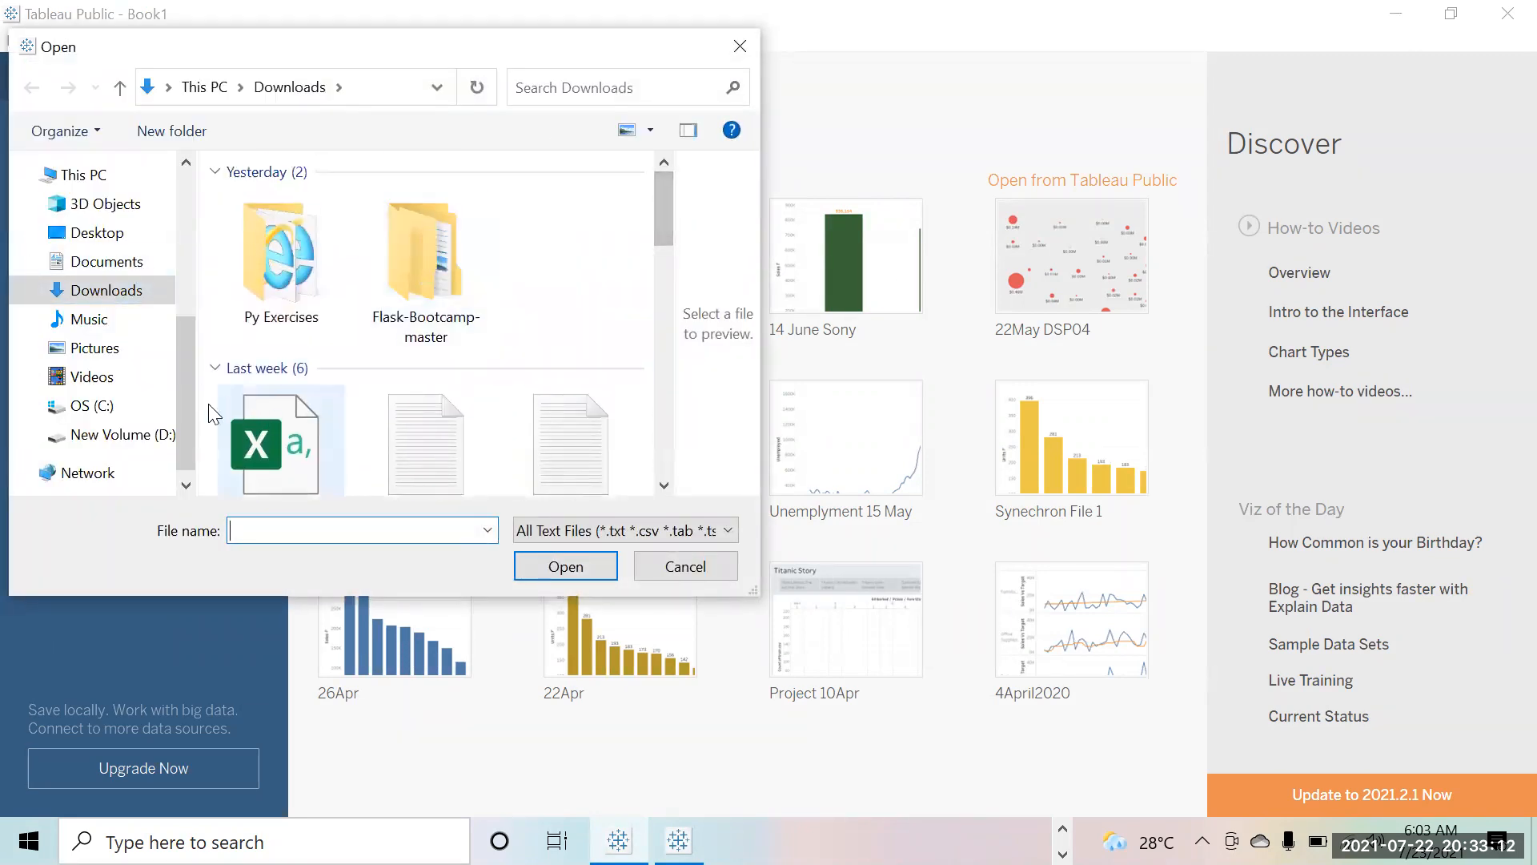
left_click_drag(186, 413, 175, 302)
left_click(89, 279)
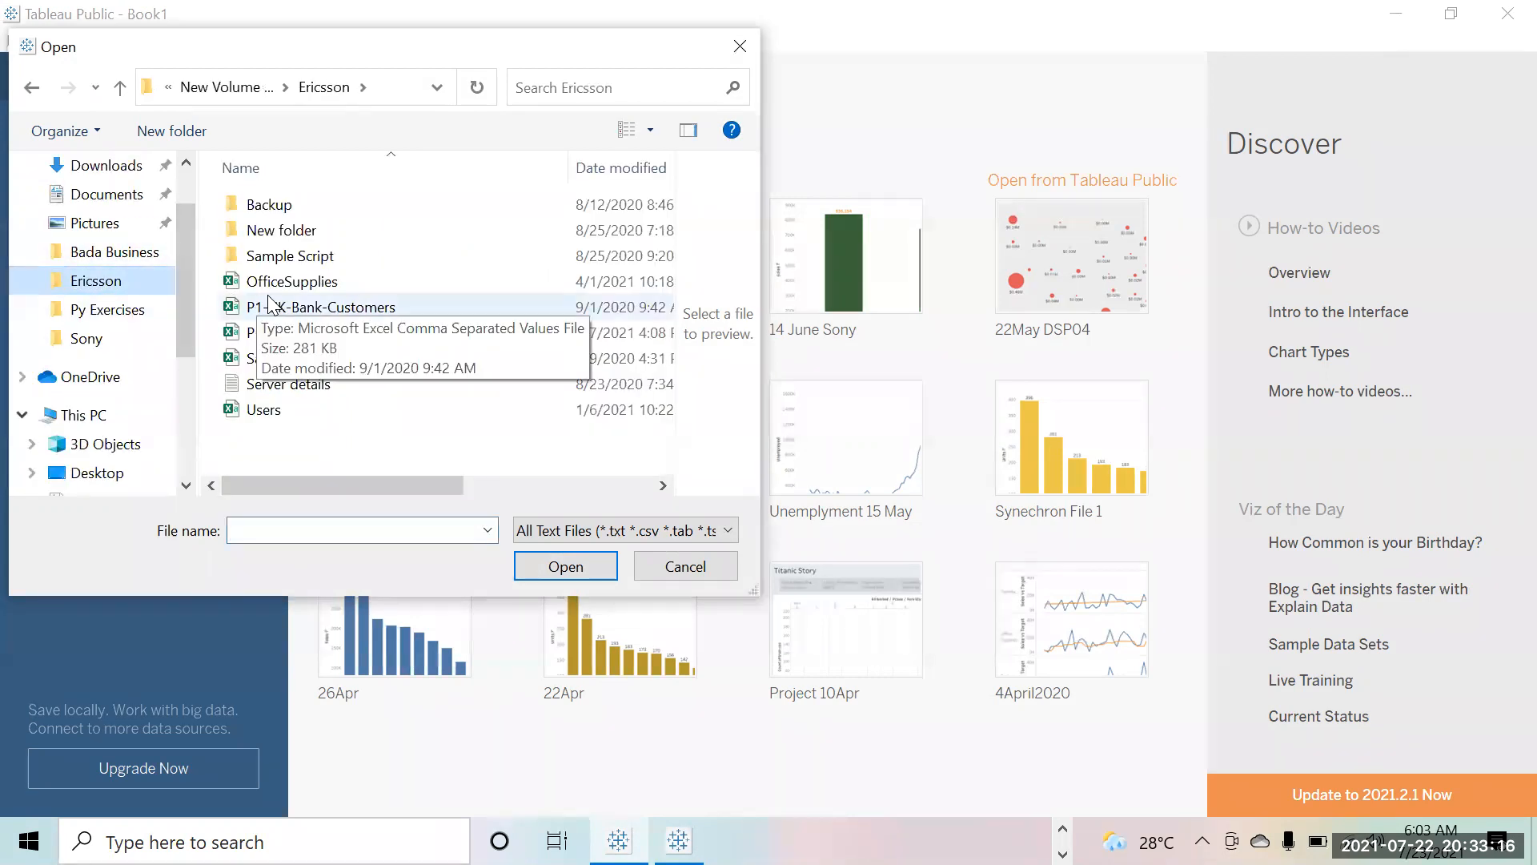
left_click(289, 284)
left_click(550, 558)
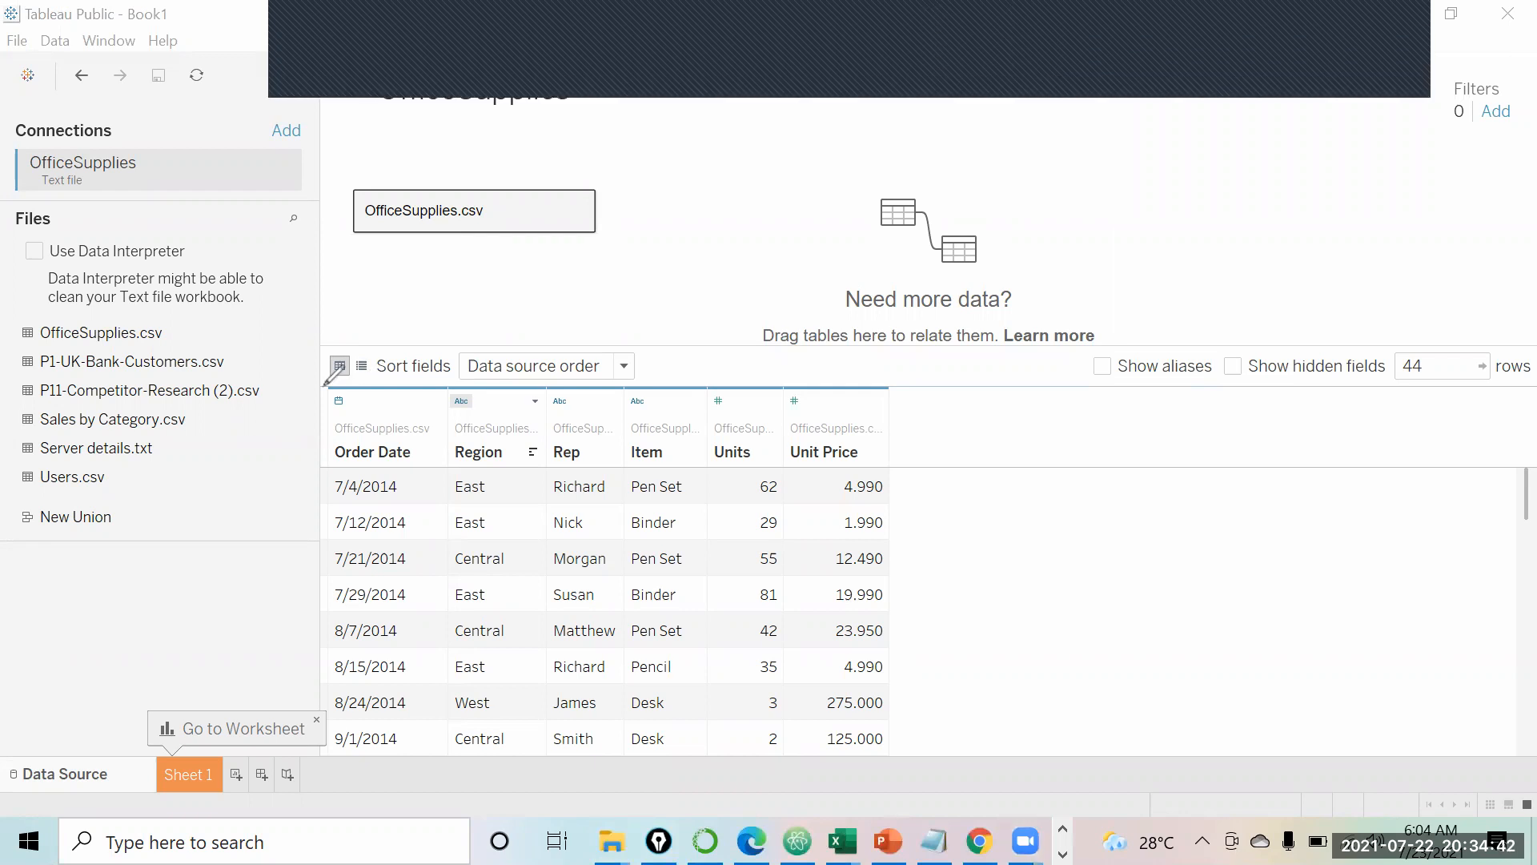
mouse_move(329, 378)
left_mouse_down()
mouse_move(312, 400)
mouse_move(322, 432)
mouse_move(365, 375)
mouse_move(432, 408)
mouse_move(487, 384)
mouse_move(449, 371)
left_mouse_up()
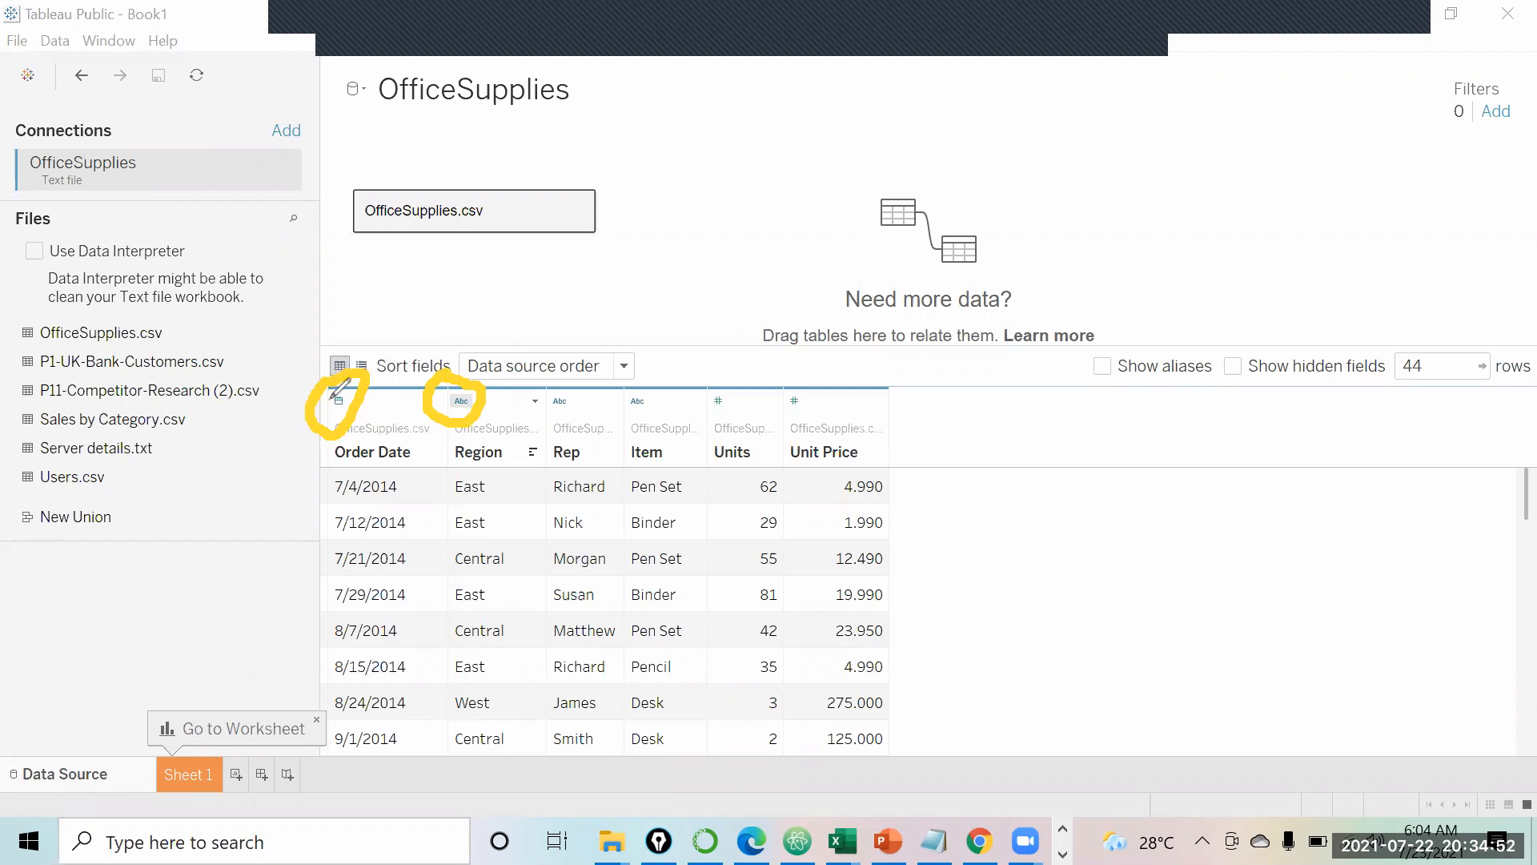
mouse_move(350, 288)
left_mouse_down()
mouse_move(350, 333)
mouse_move(329, 311)
mouse_move(348, 331)
mouse_move(368, 311)
left_mouse_up()
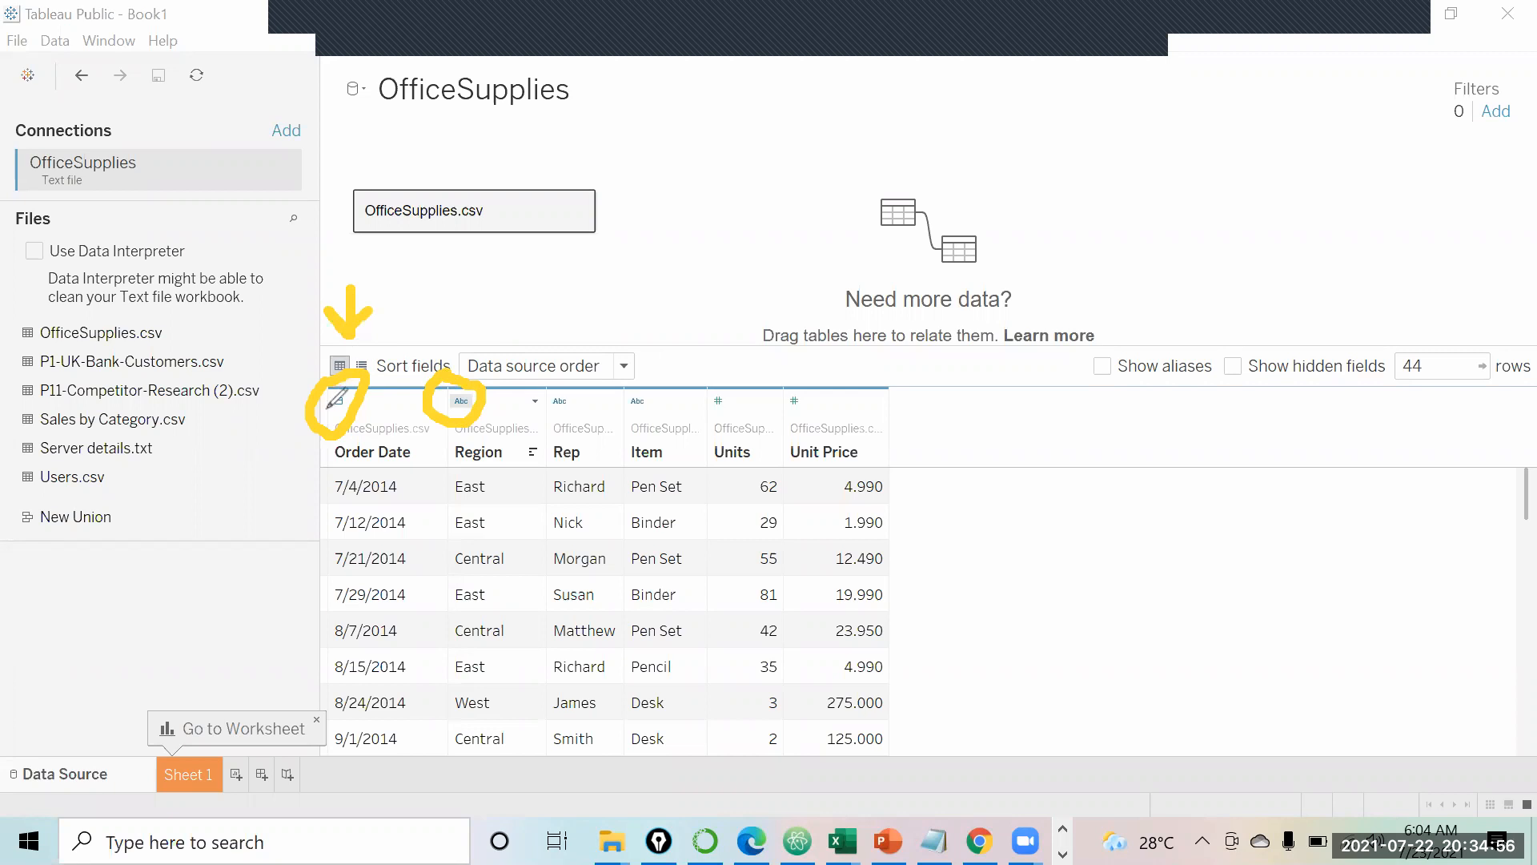
mouse_move(473, 306)
left_mouse_down()
mouse_move(469, 345)
mouse_move(484, 357)
mouse_move(502, 340)
left_mouse_up()
left_click_drag(544, 418, 646, 414)
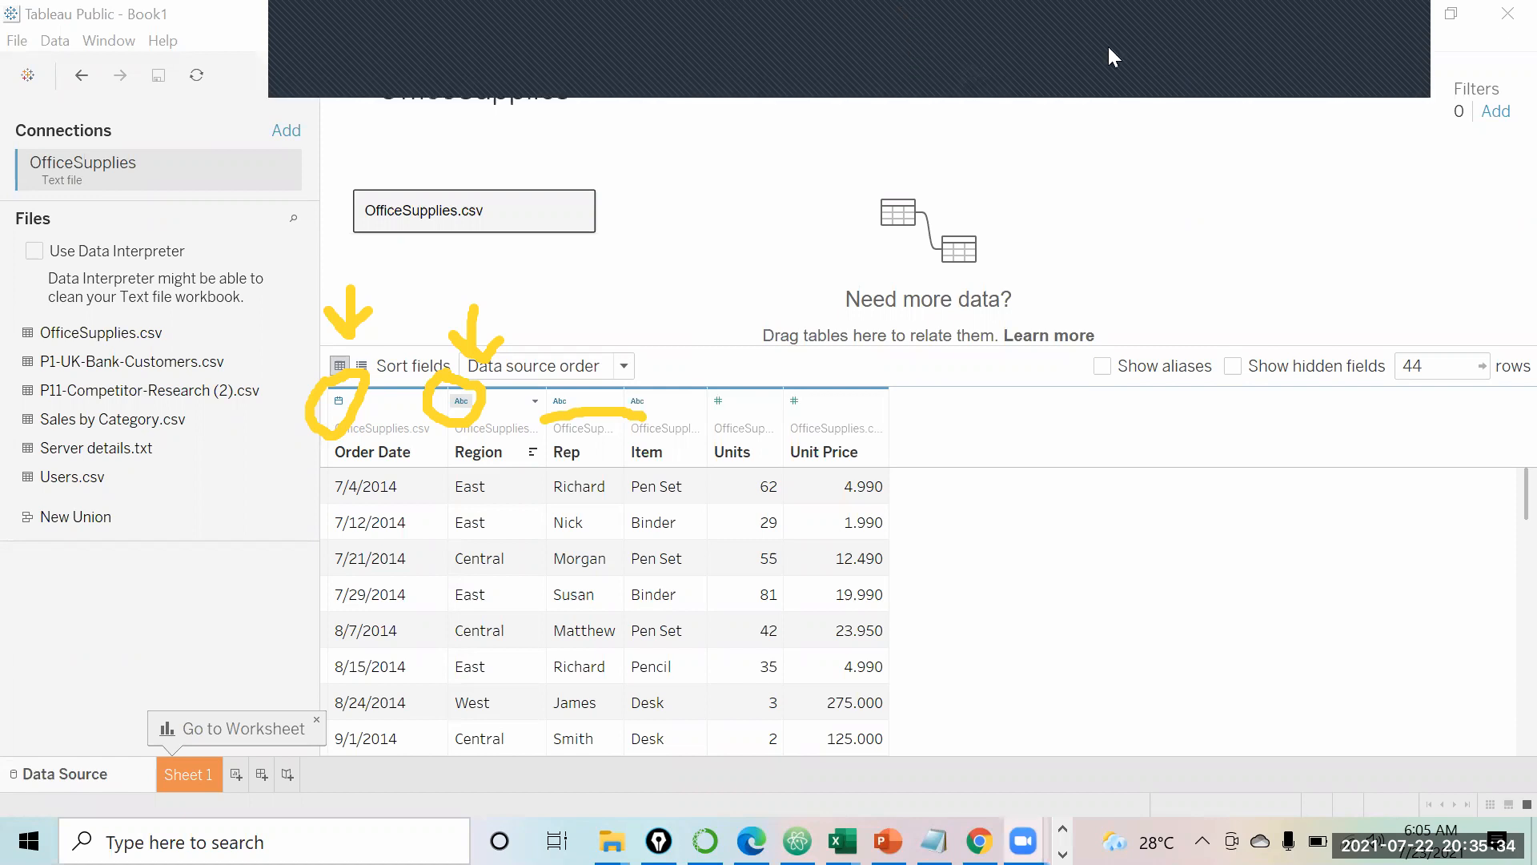
Step: Rename the Region field to Location
left_click(1146, 21)
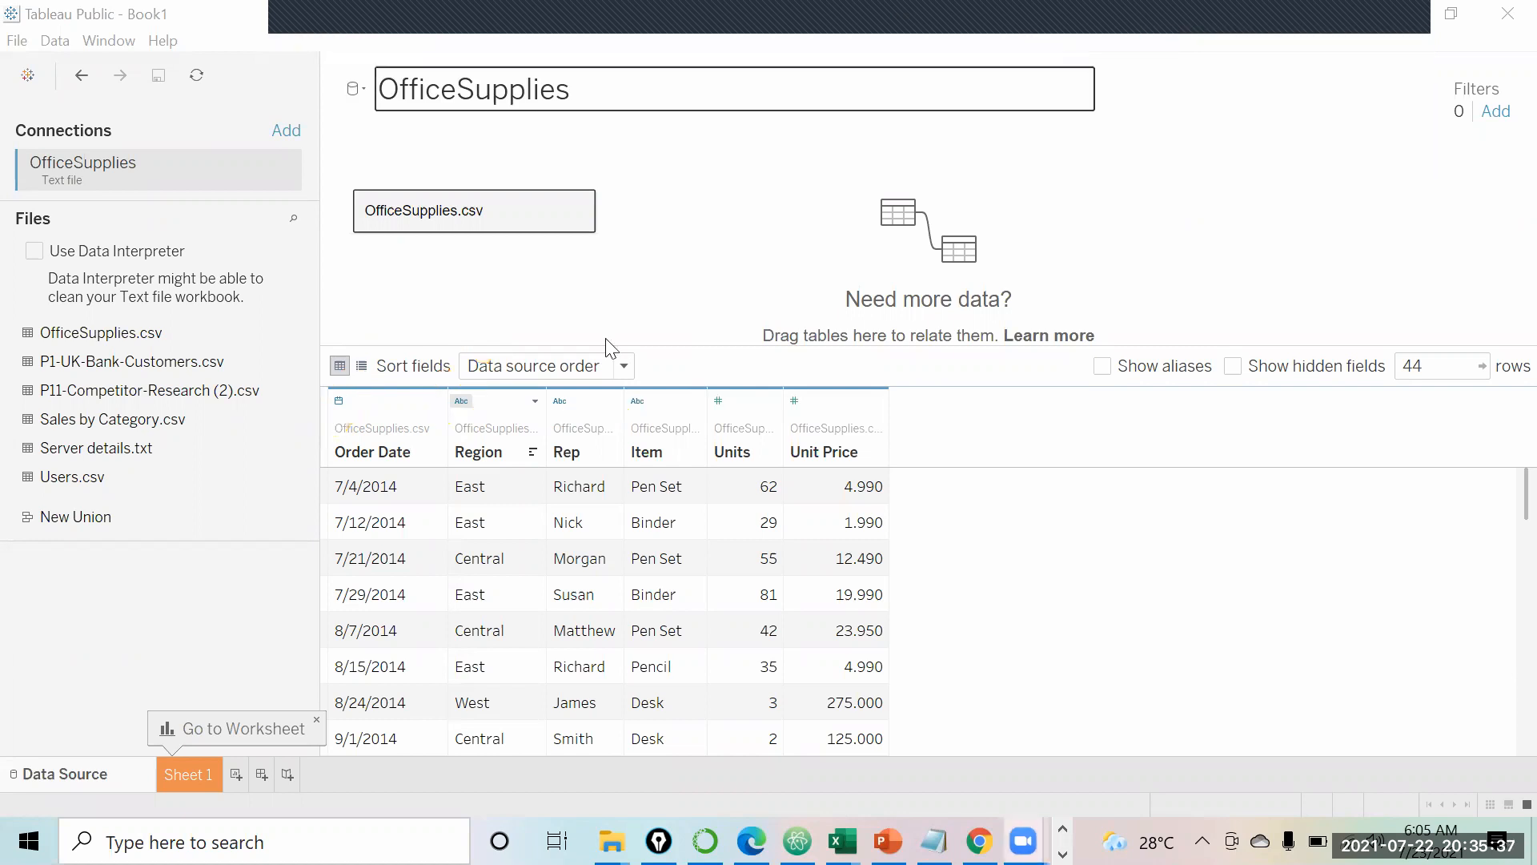
double_click(478, 453)
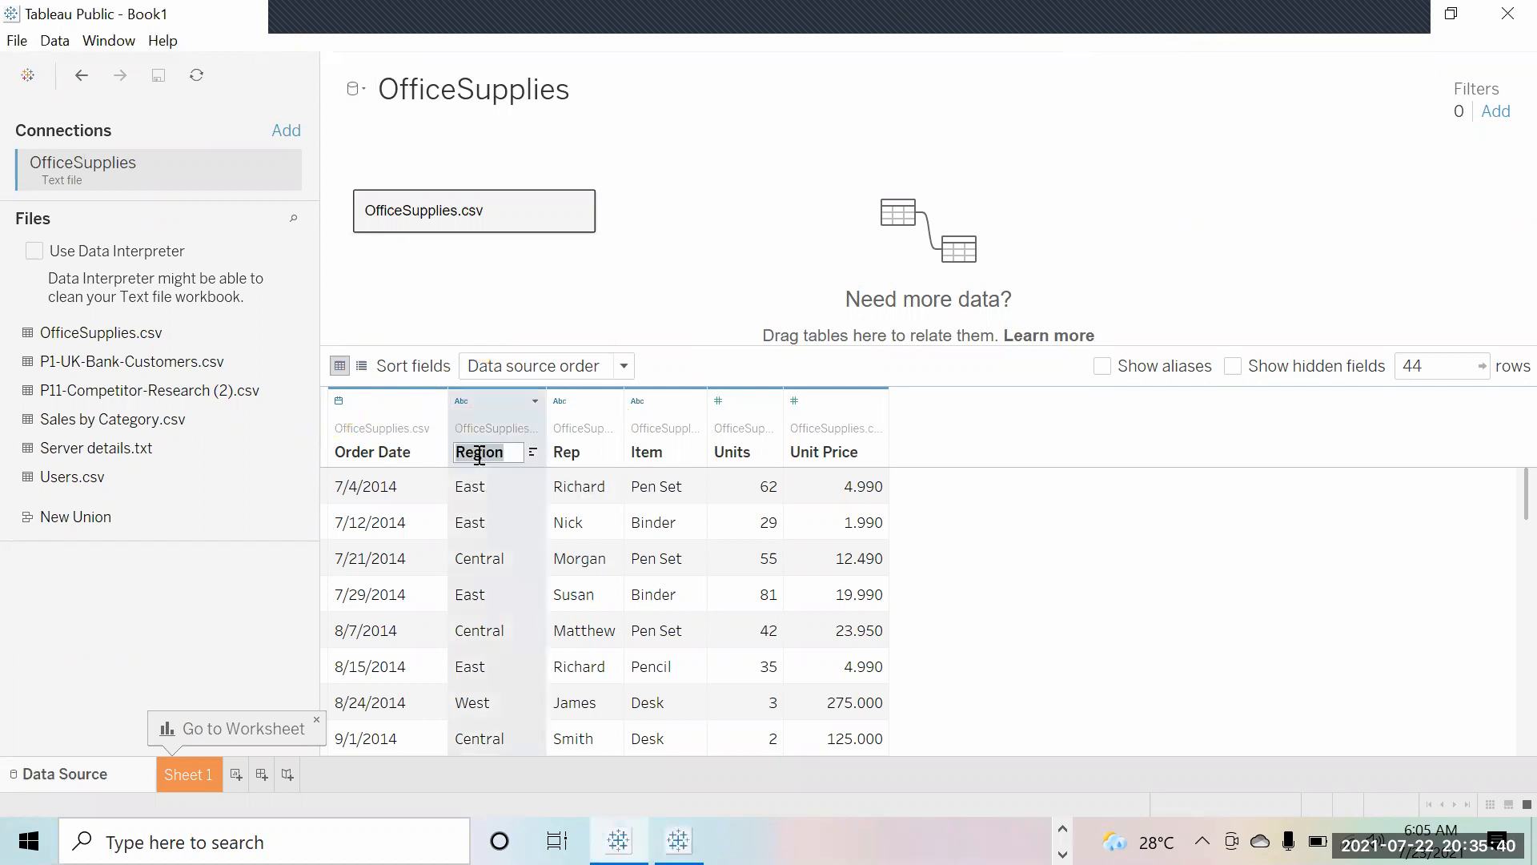
type("Location")
key("BackSpace")
type("b")
key("Return")
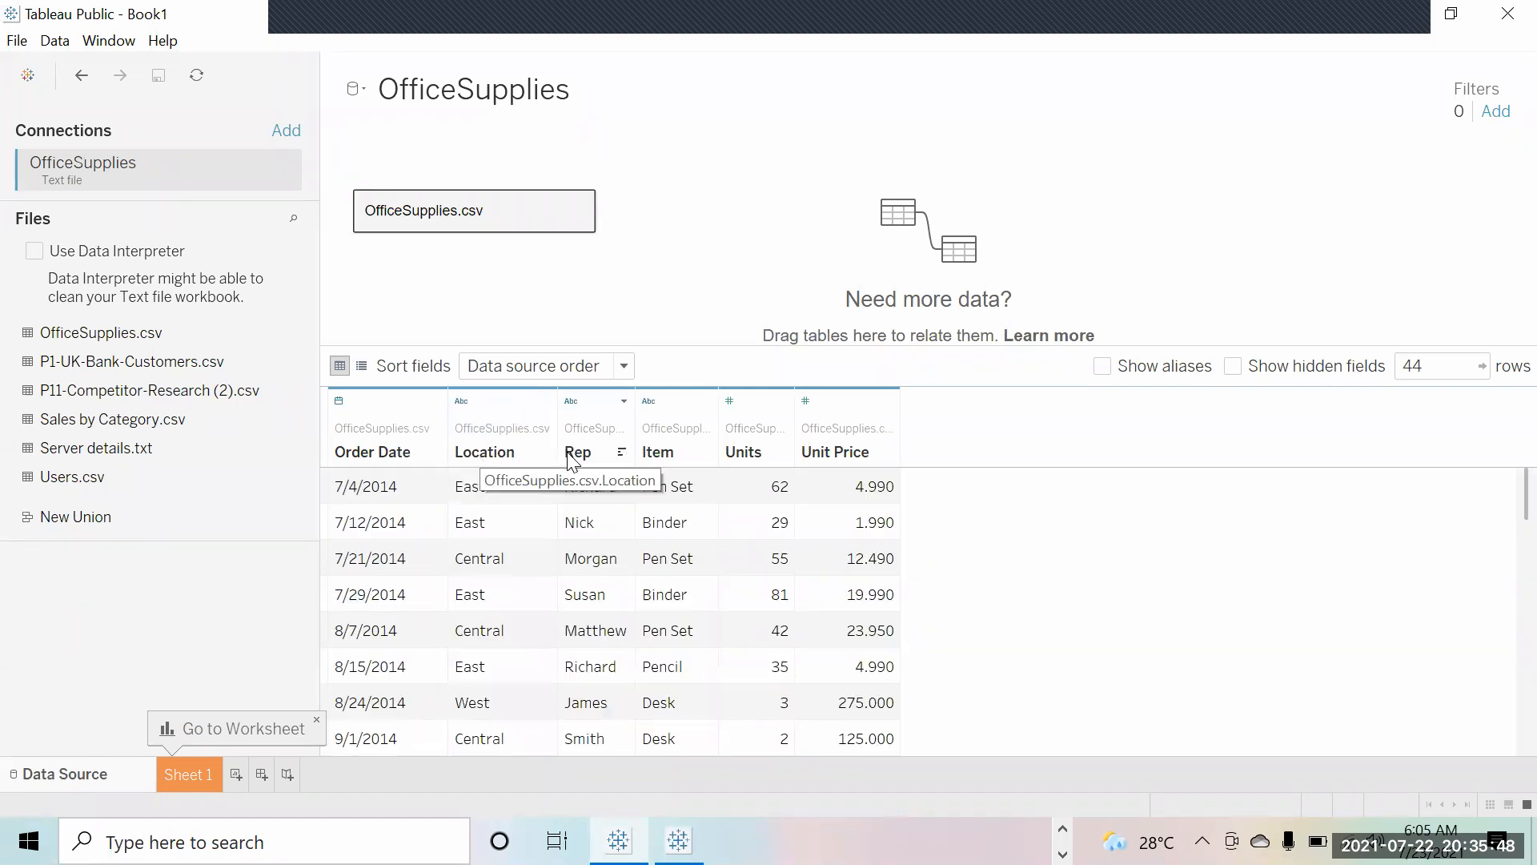
Step: Rename the Rep field to Sales Person and narrow the files pane
double_click(568, 453)
type("Sales Person")
key("Return")
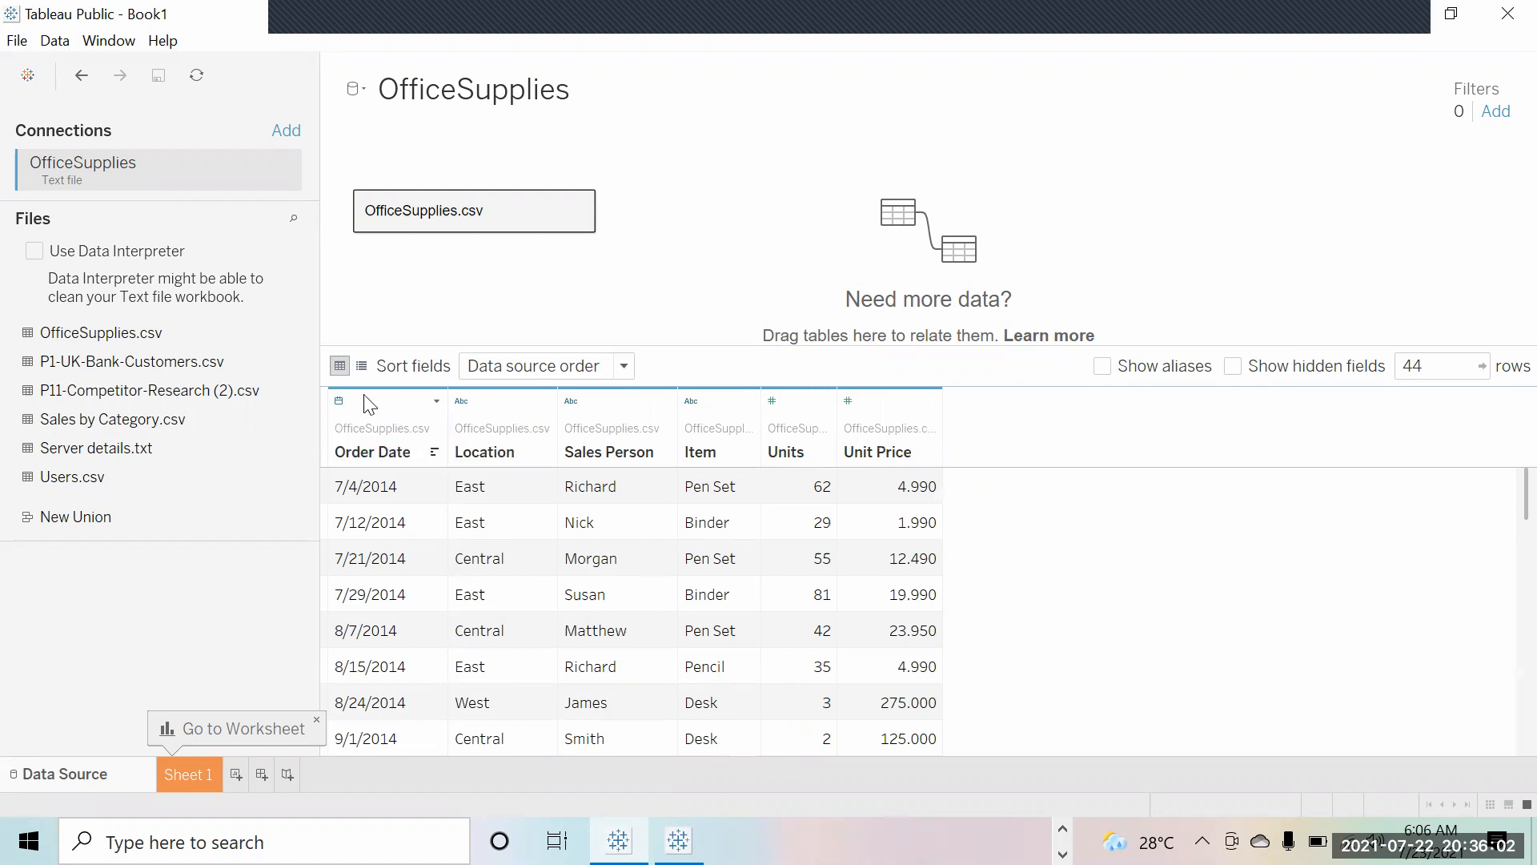
left_click_drag(319, 412, 289, 411)
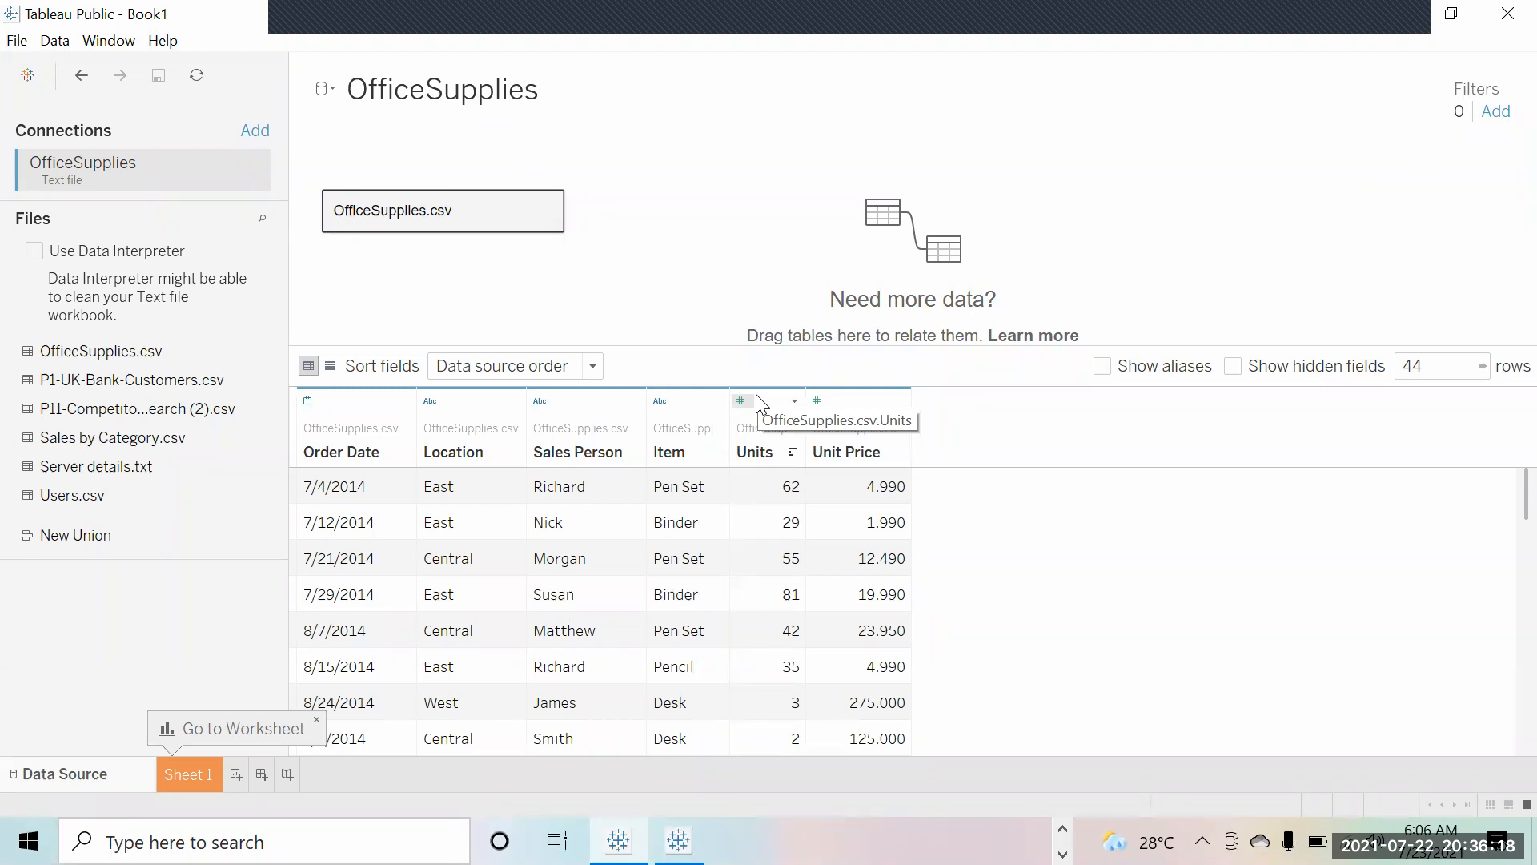
Step: Switch from the OfficeSupplies data source to the Sheet 1 tab
left_click(193, 774)
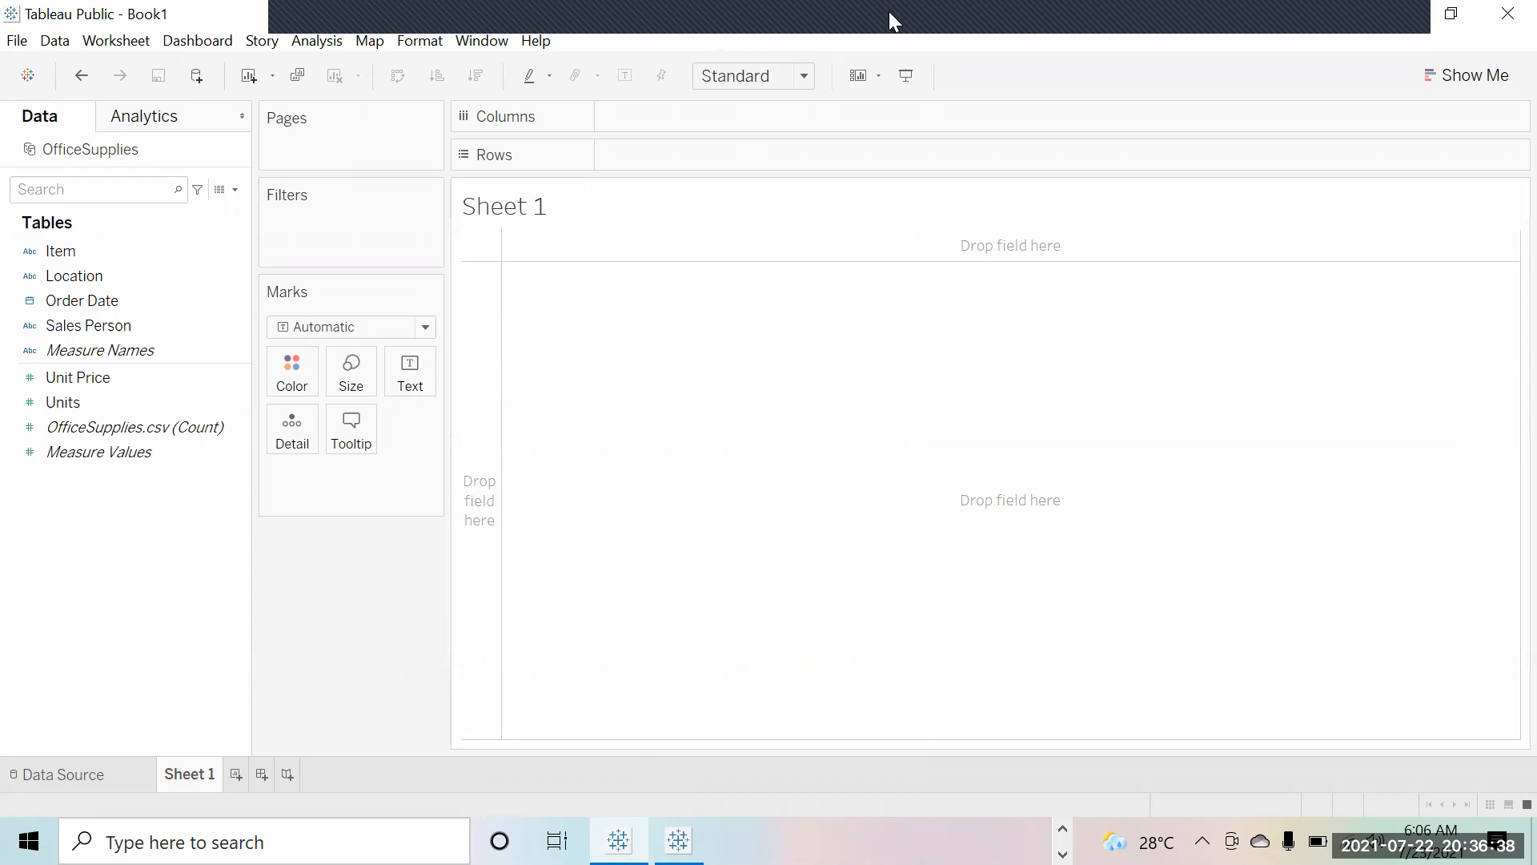
left_click(138, 404)
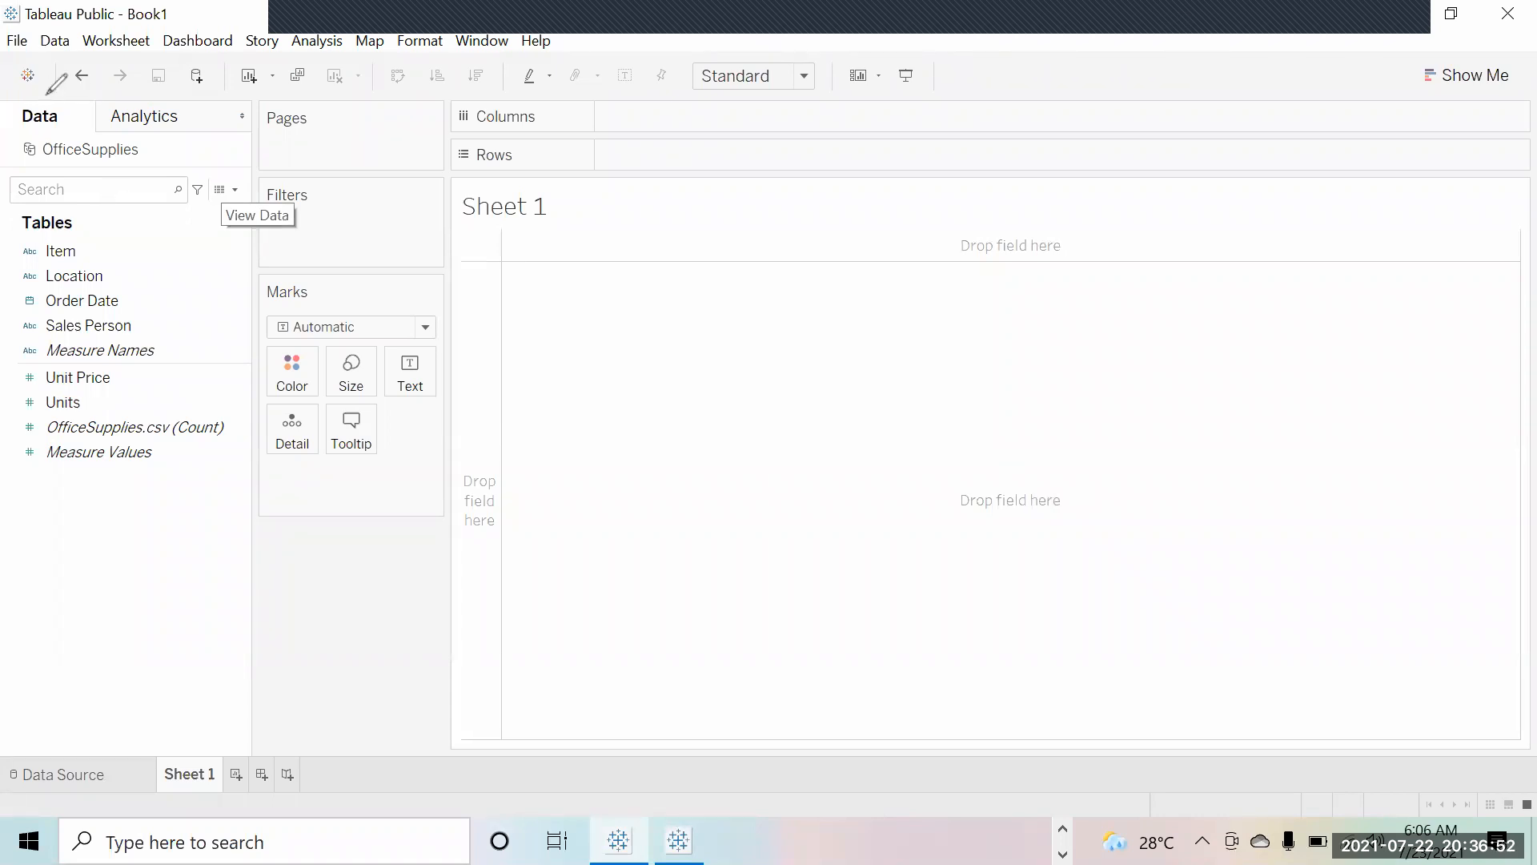
left_click_drag(48, 94, 39, 95)
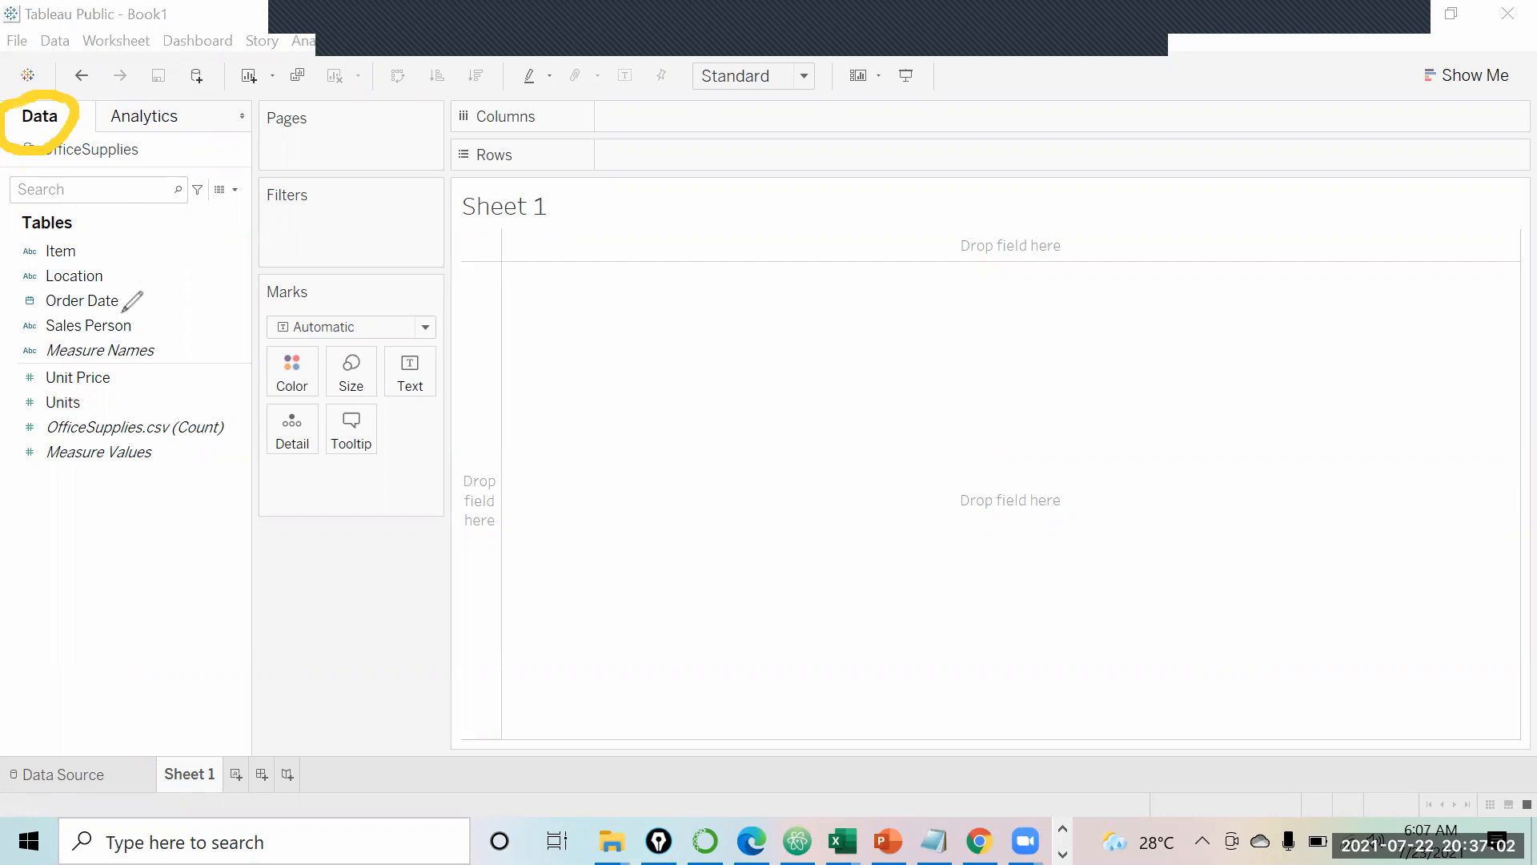
left_click_drag(209, 224, 209, 357)
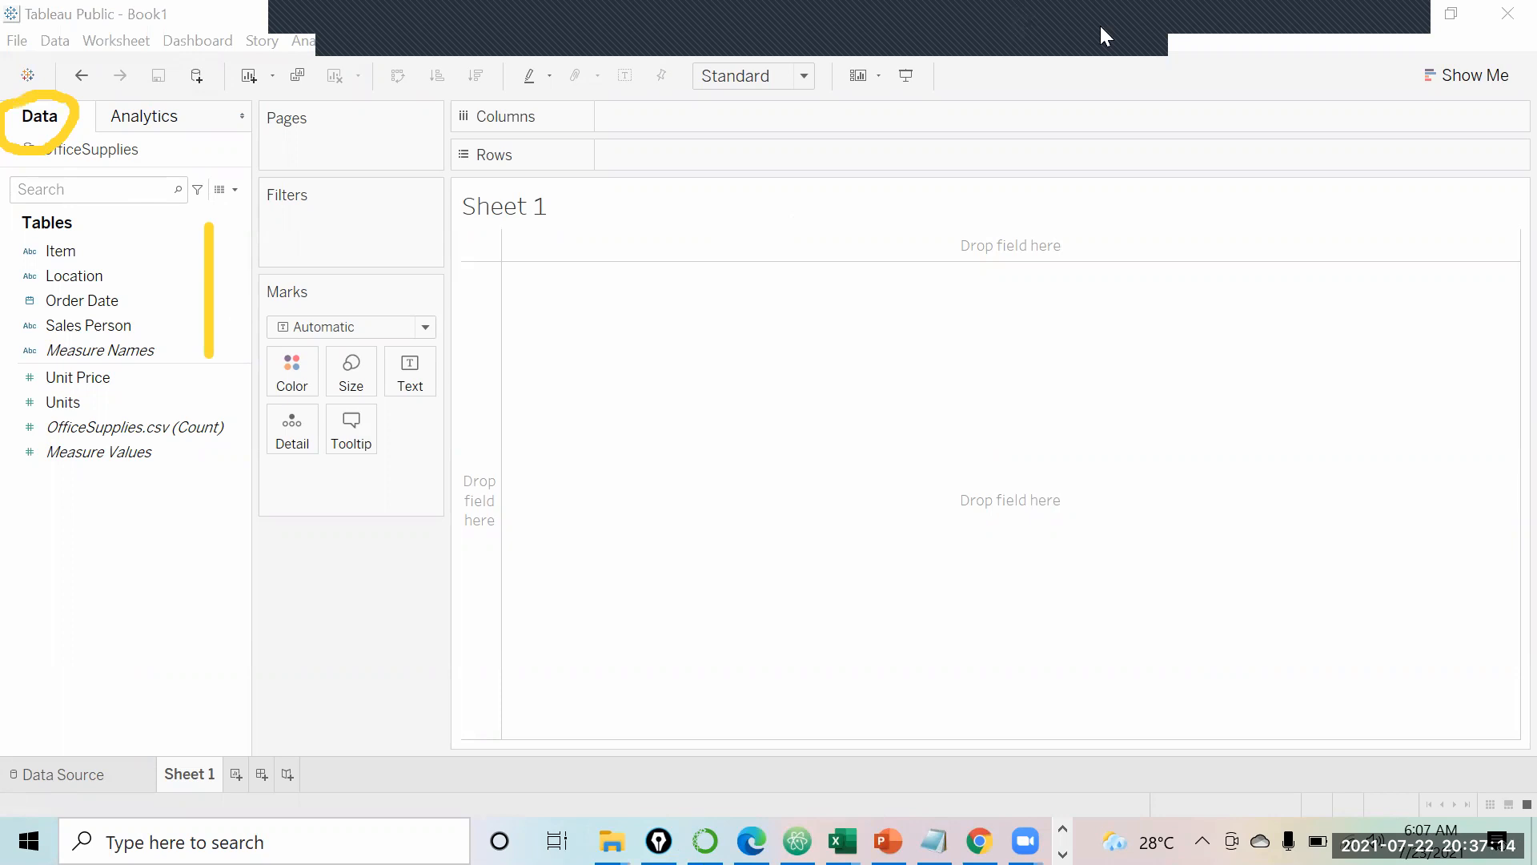
Step: Replace the Notepad link with 'Dimensions and Measures', 'Dimensions: Categorical Data' and 'Measures:Numerical Data' lines
left_click(934, 841)
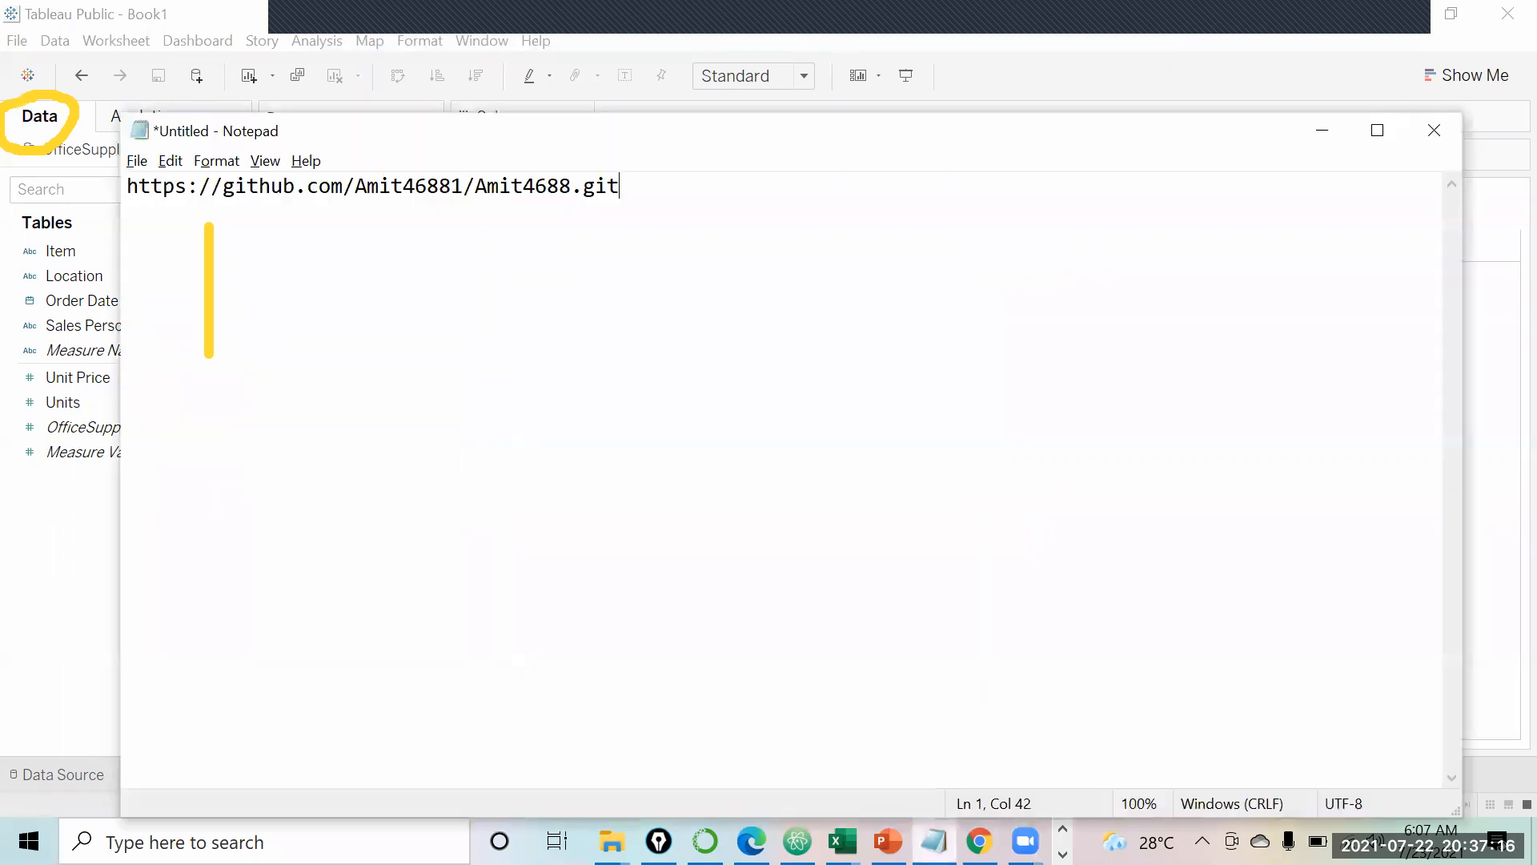
left_click_drag(619, 186, 16, 186)
key("ctrl+x")
type("Dime")
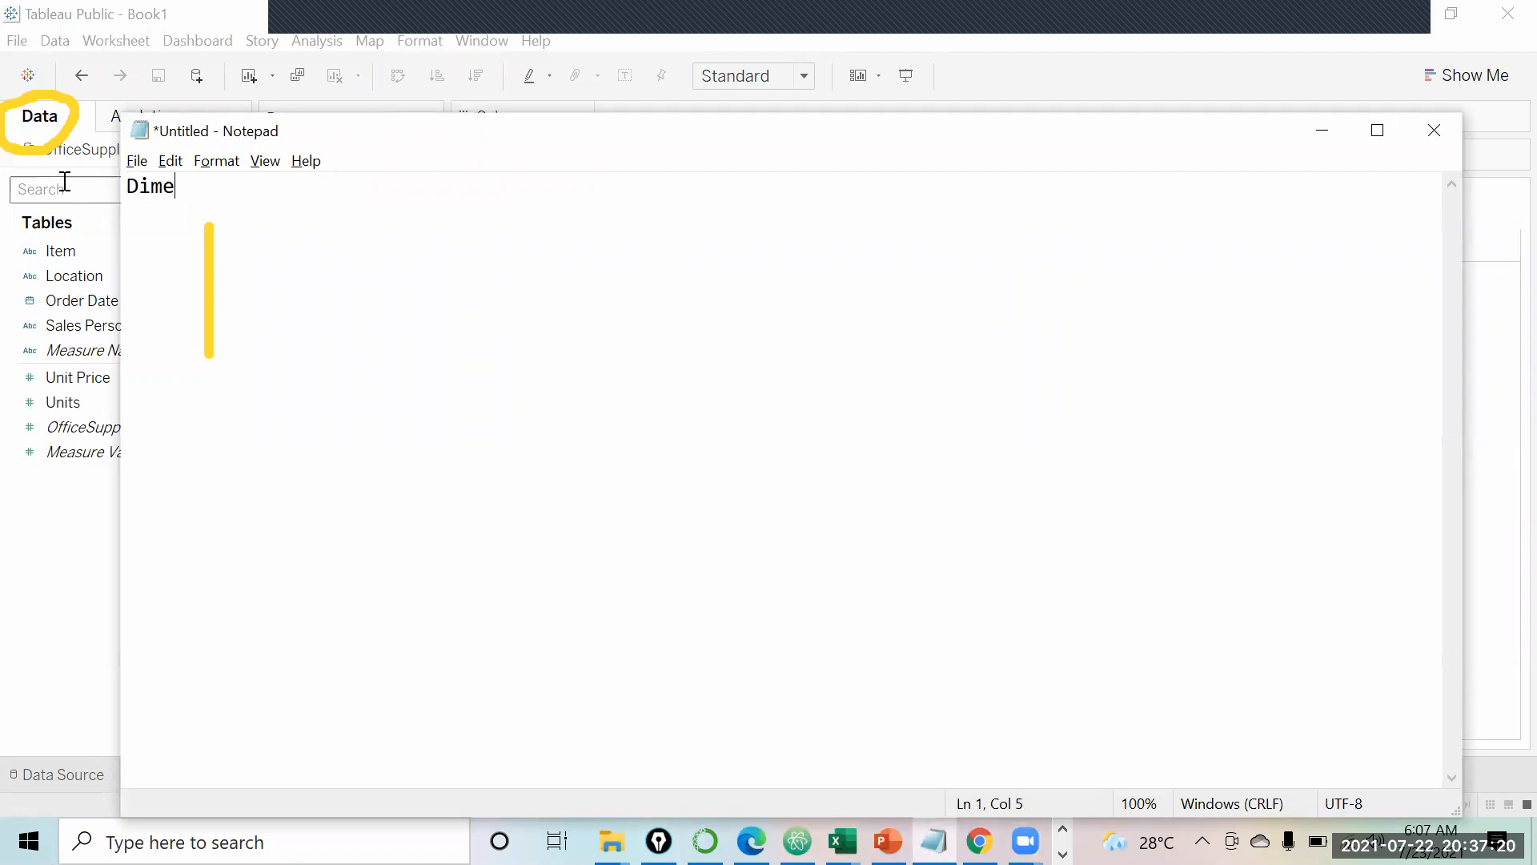
type("nsions and Measures")
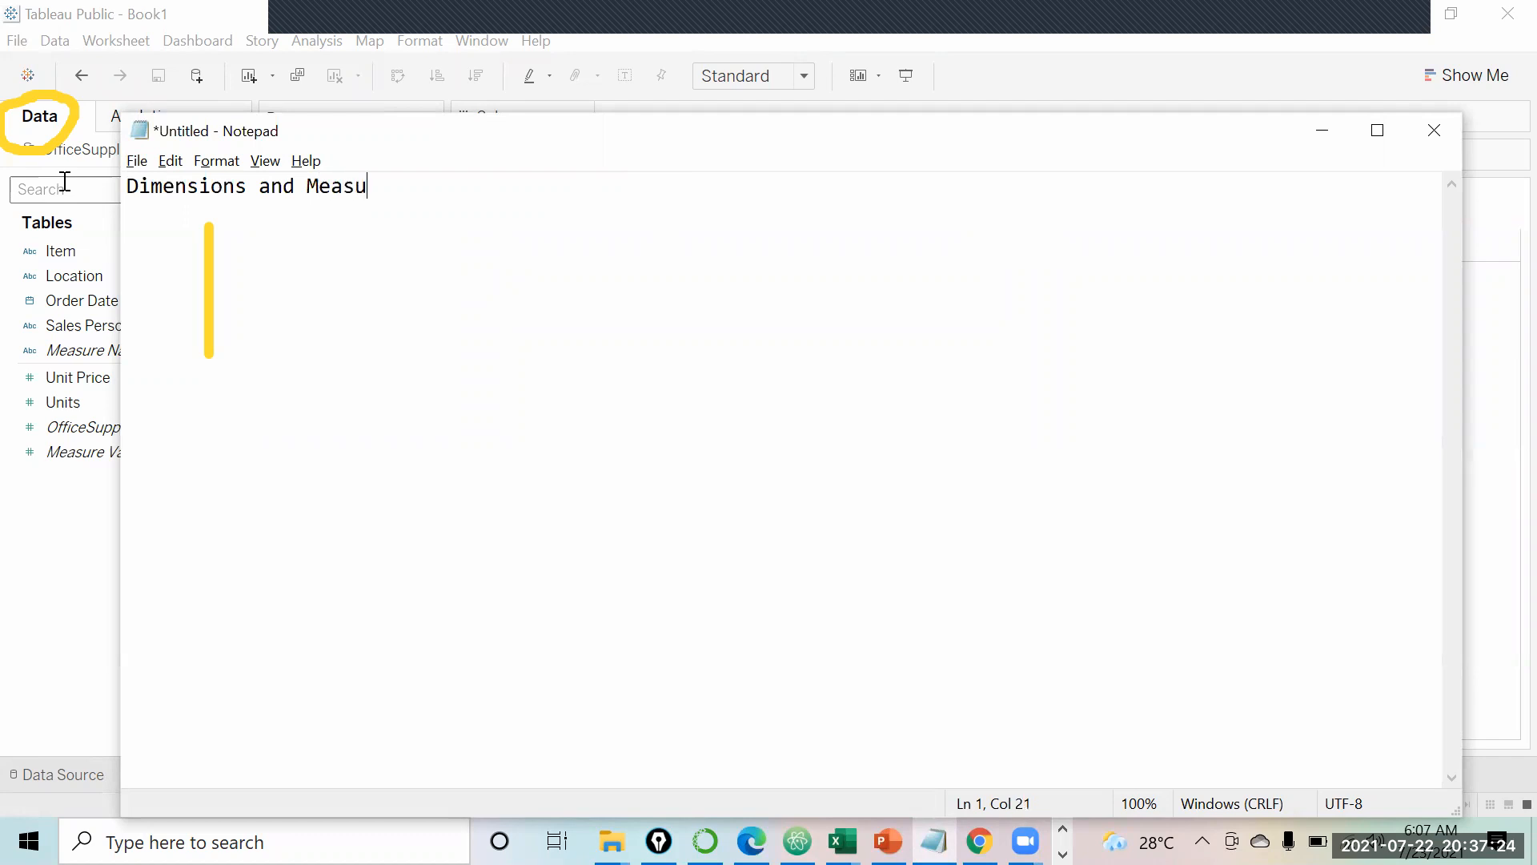
key("Return")
key("Return")
type("Dimen")
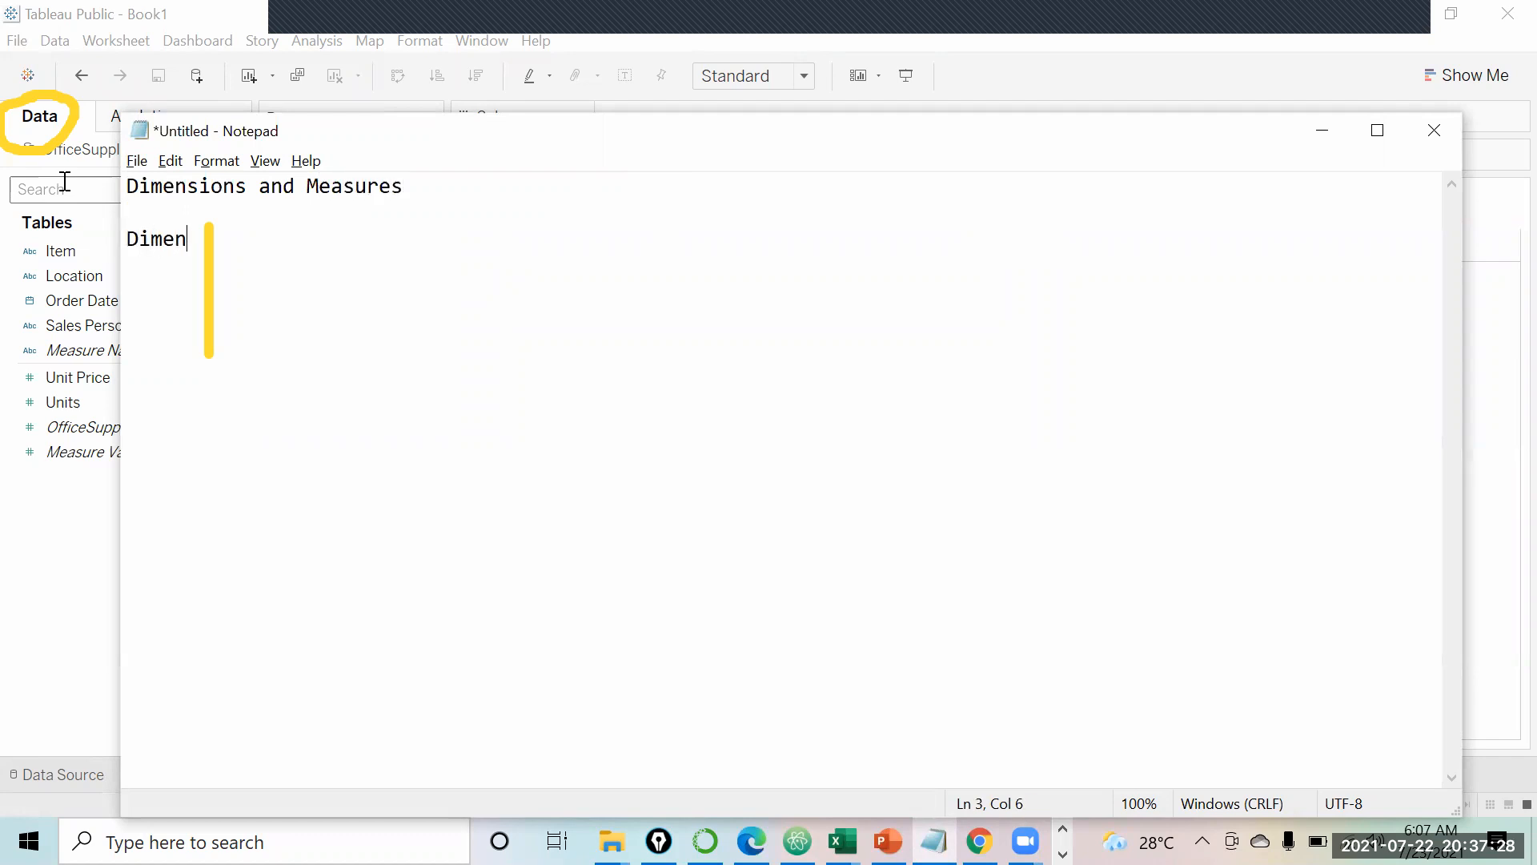
type("sions: Categori")
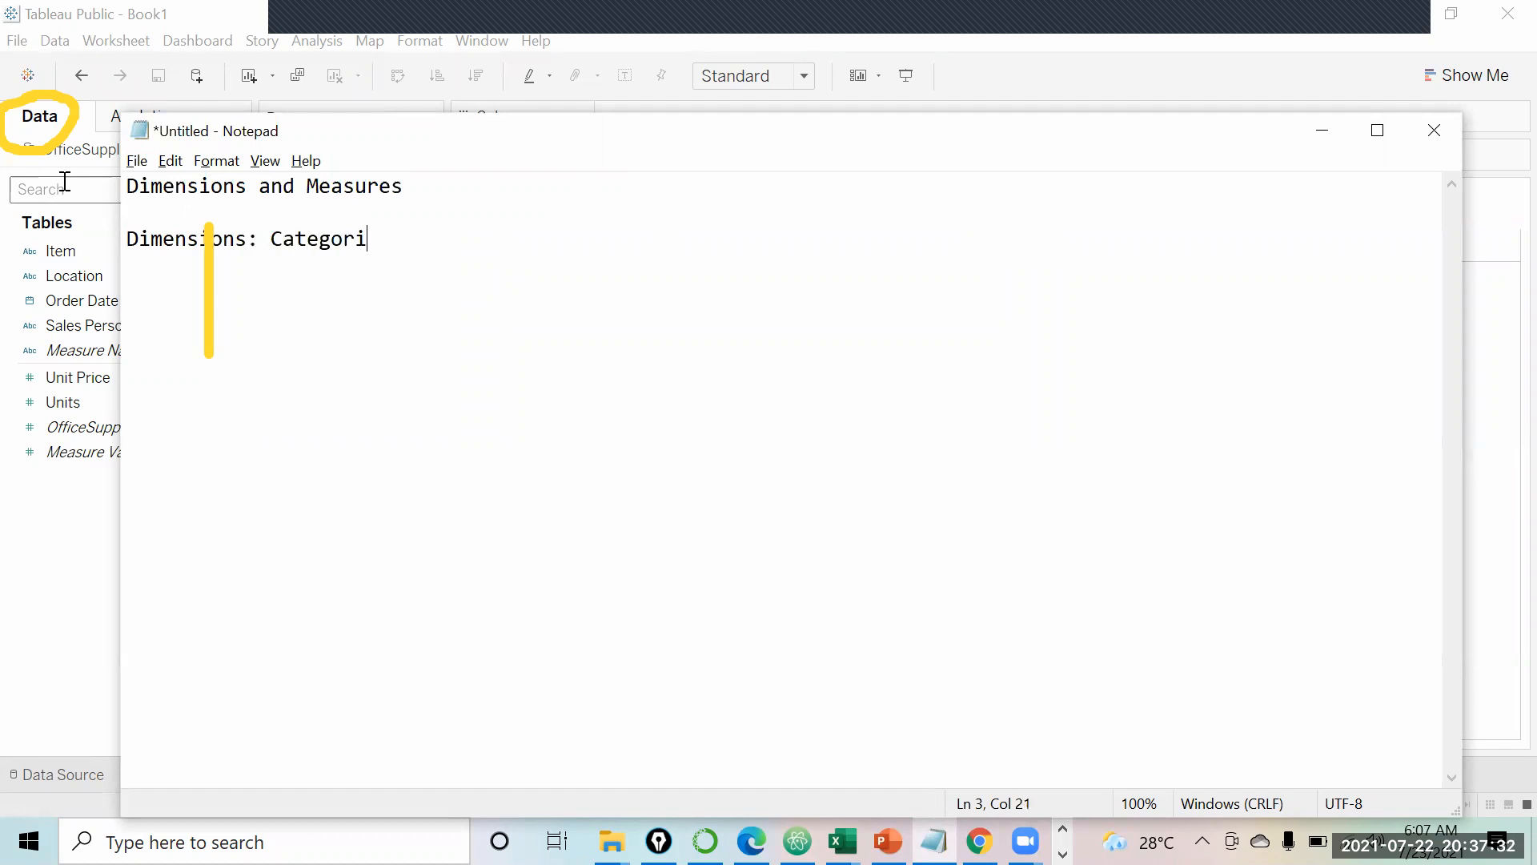
type("cal Data")
key("Return")
type("Measures")
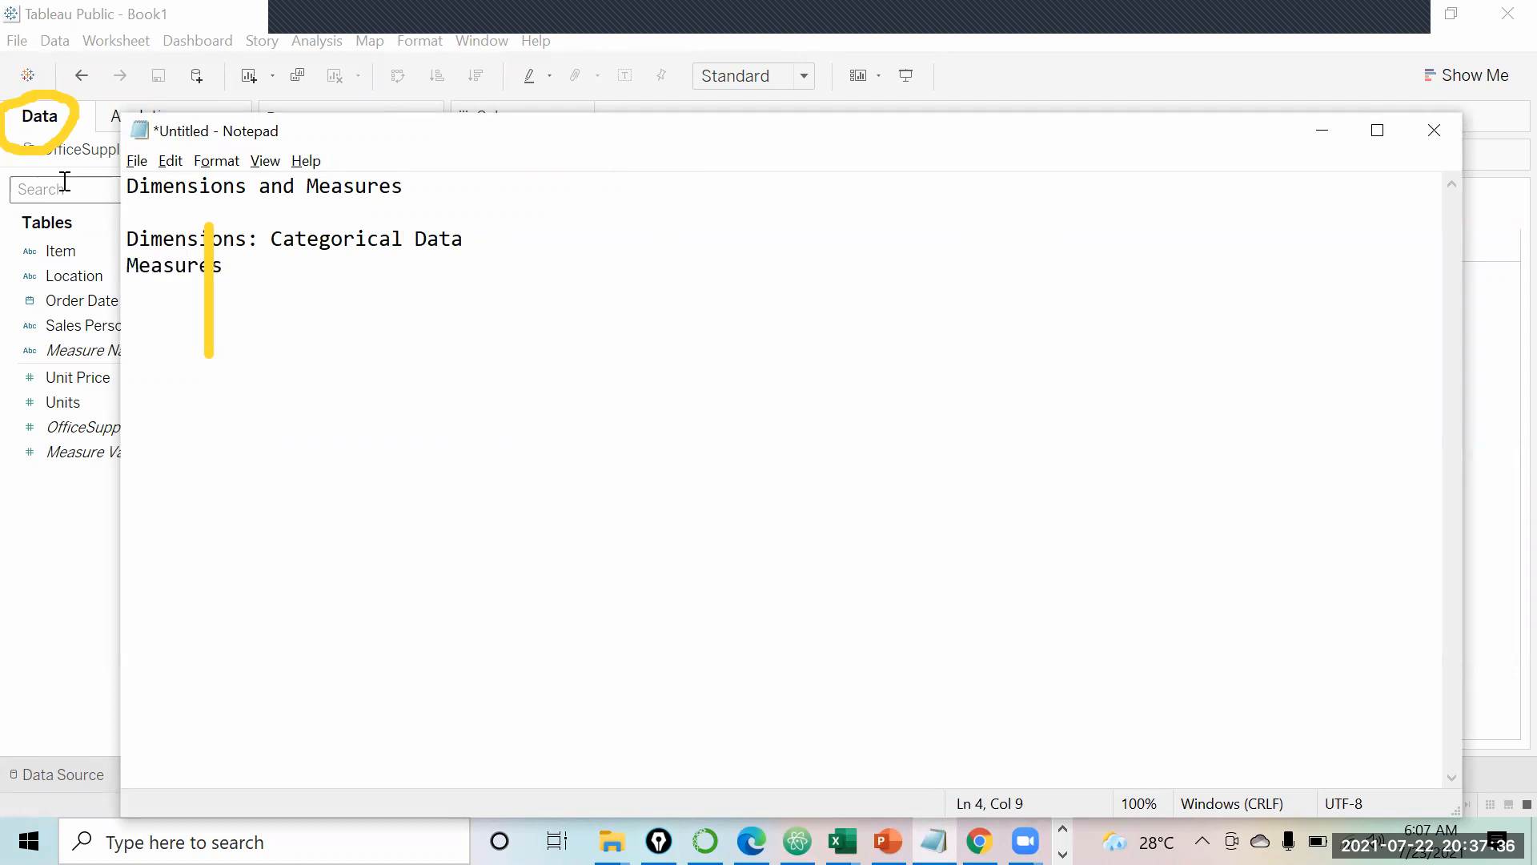
type(":Numerical Data")
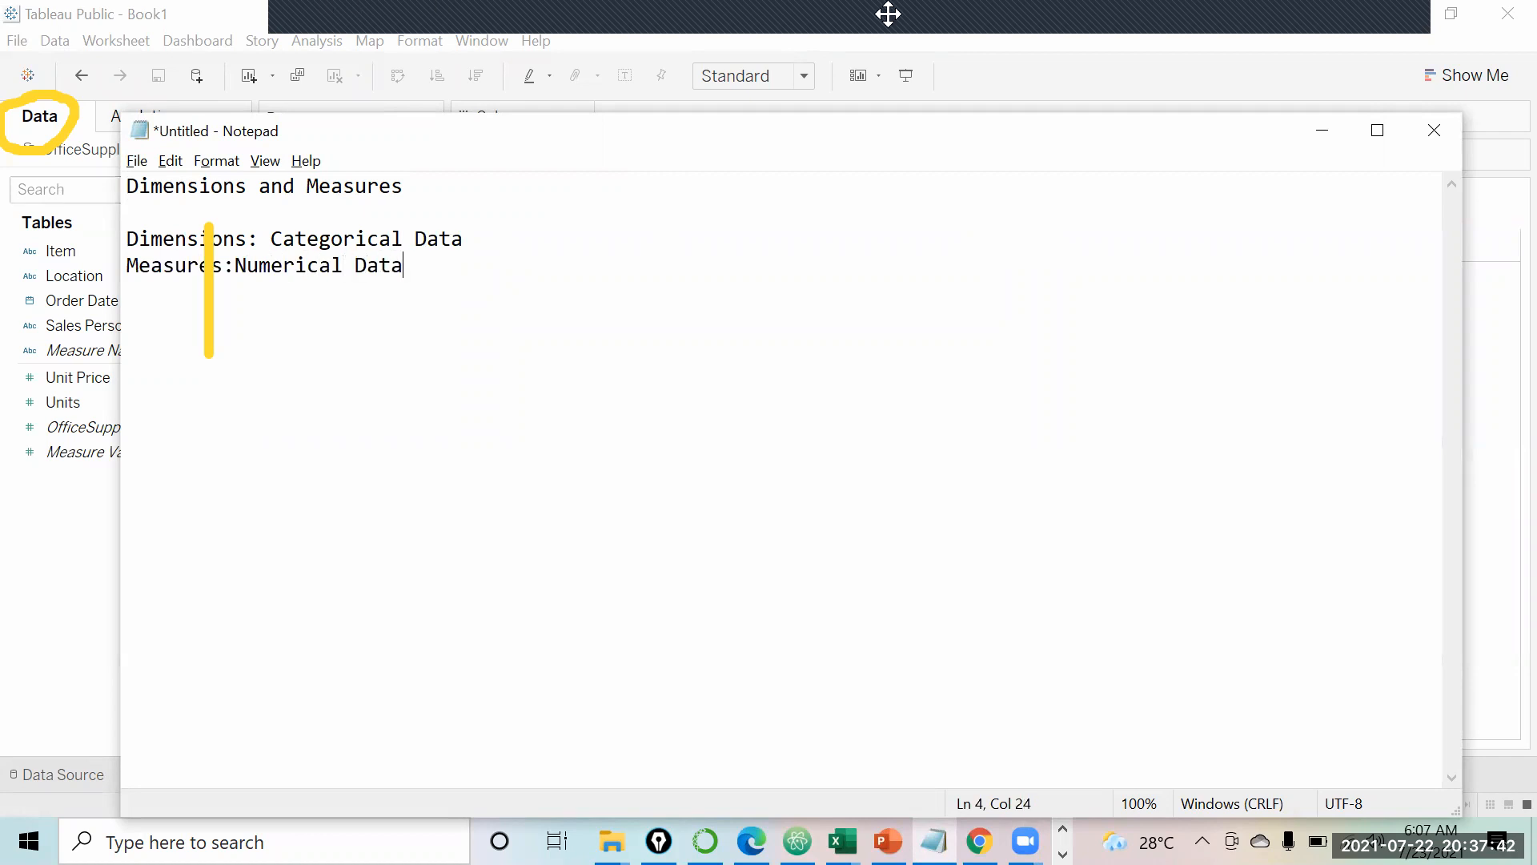
mouse_move(882, 35)
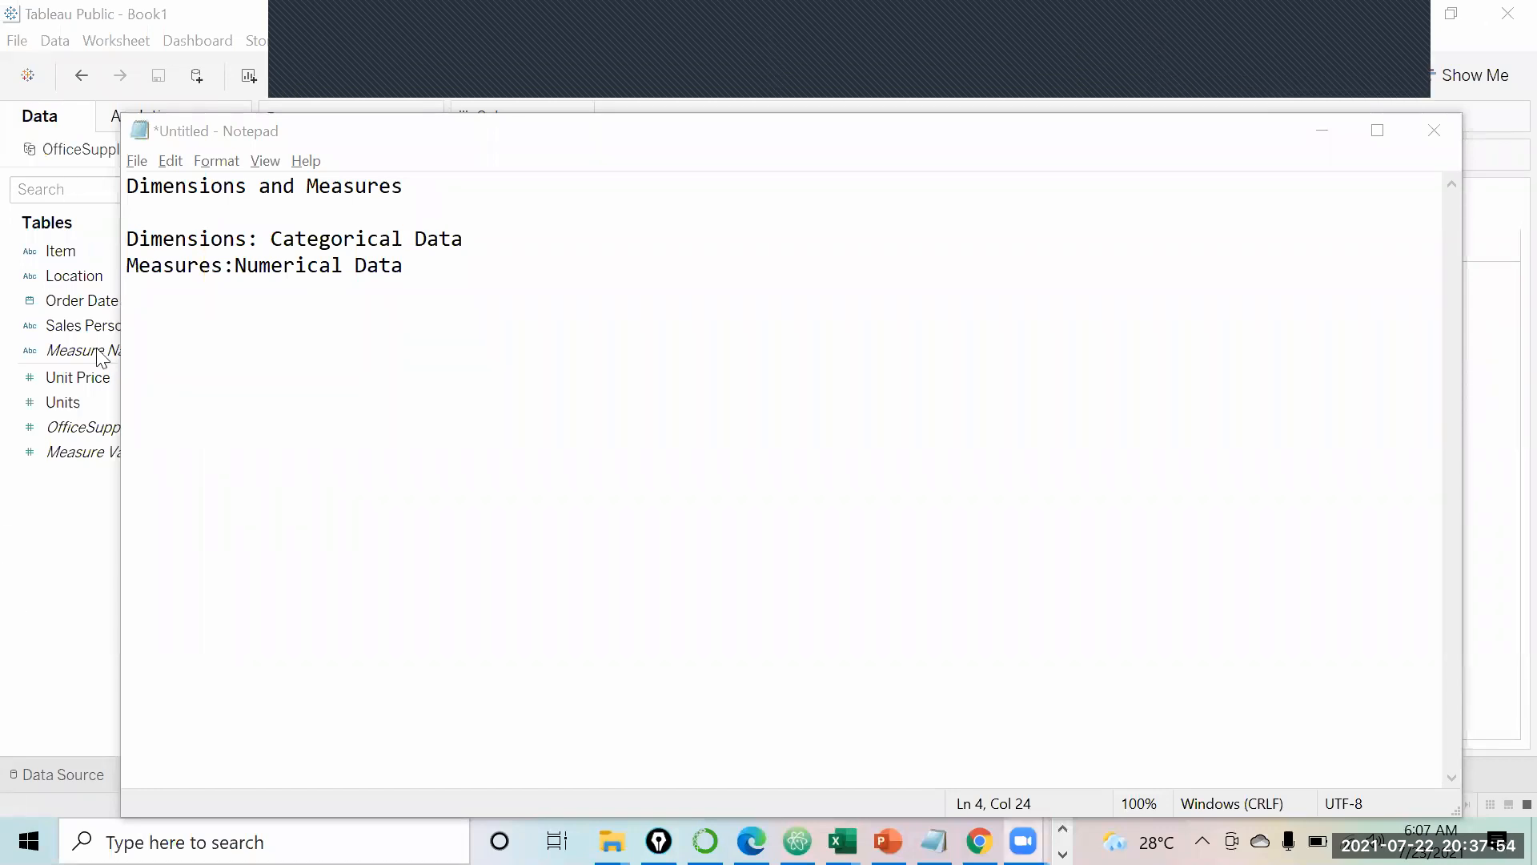
Step: Place Sales Person on the Columns shelf of Sheet 1, giving twelve rep headers
left_click(98, 380)
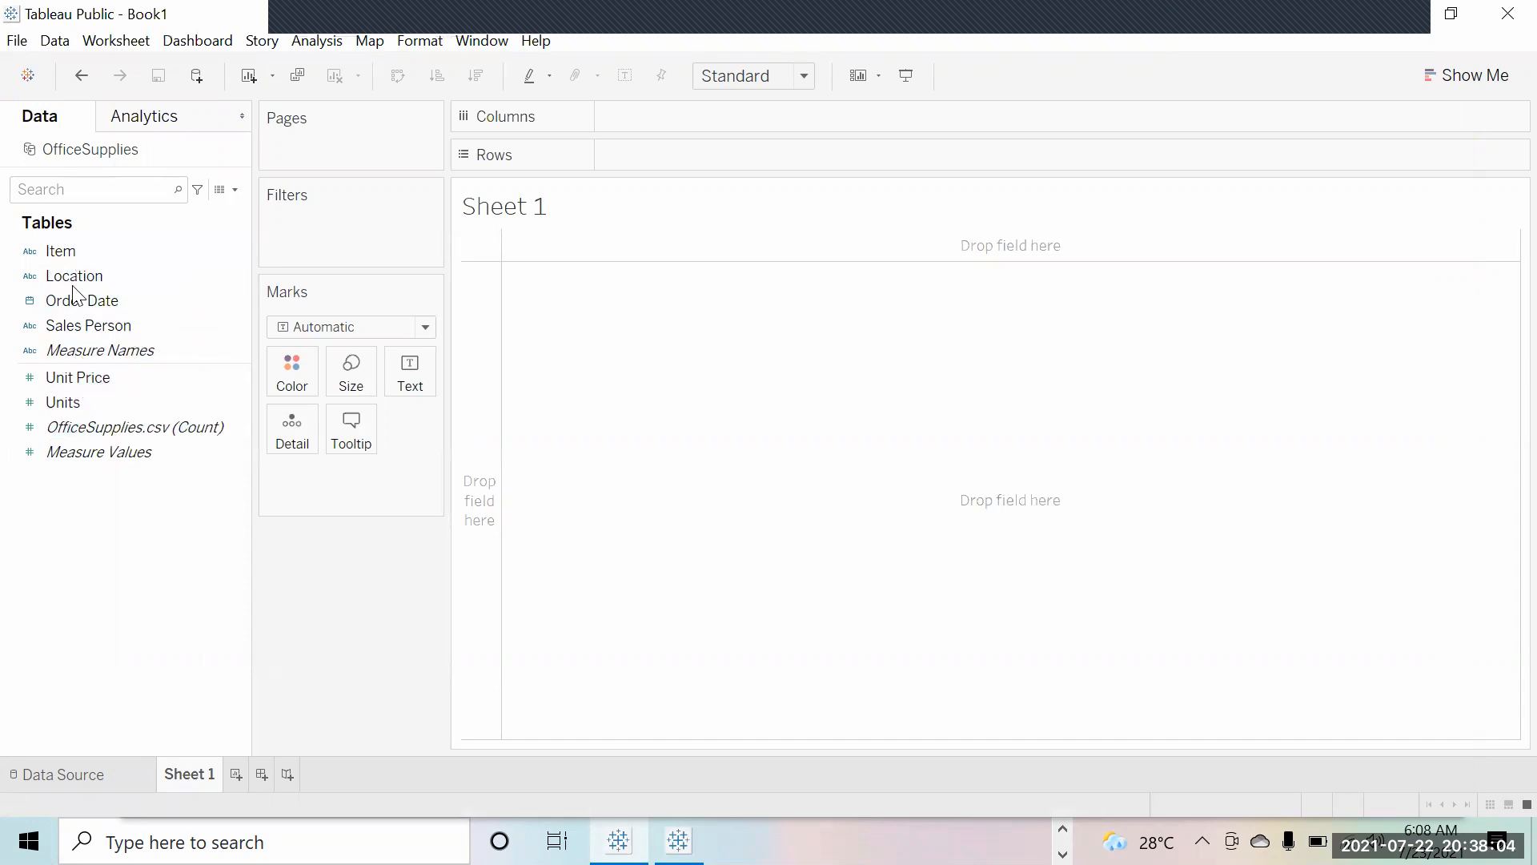
left_click(85, 379)
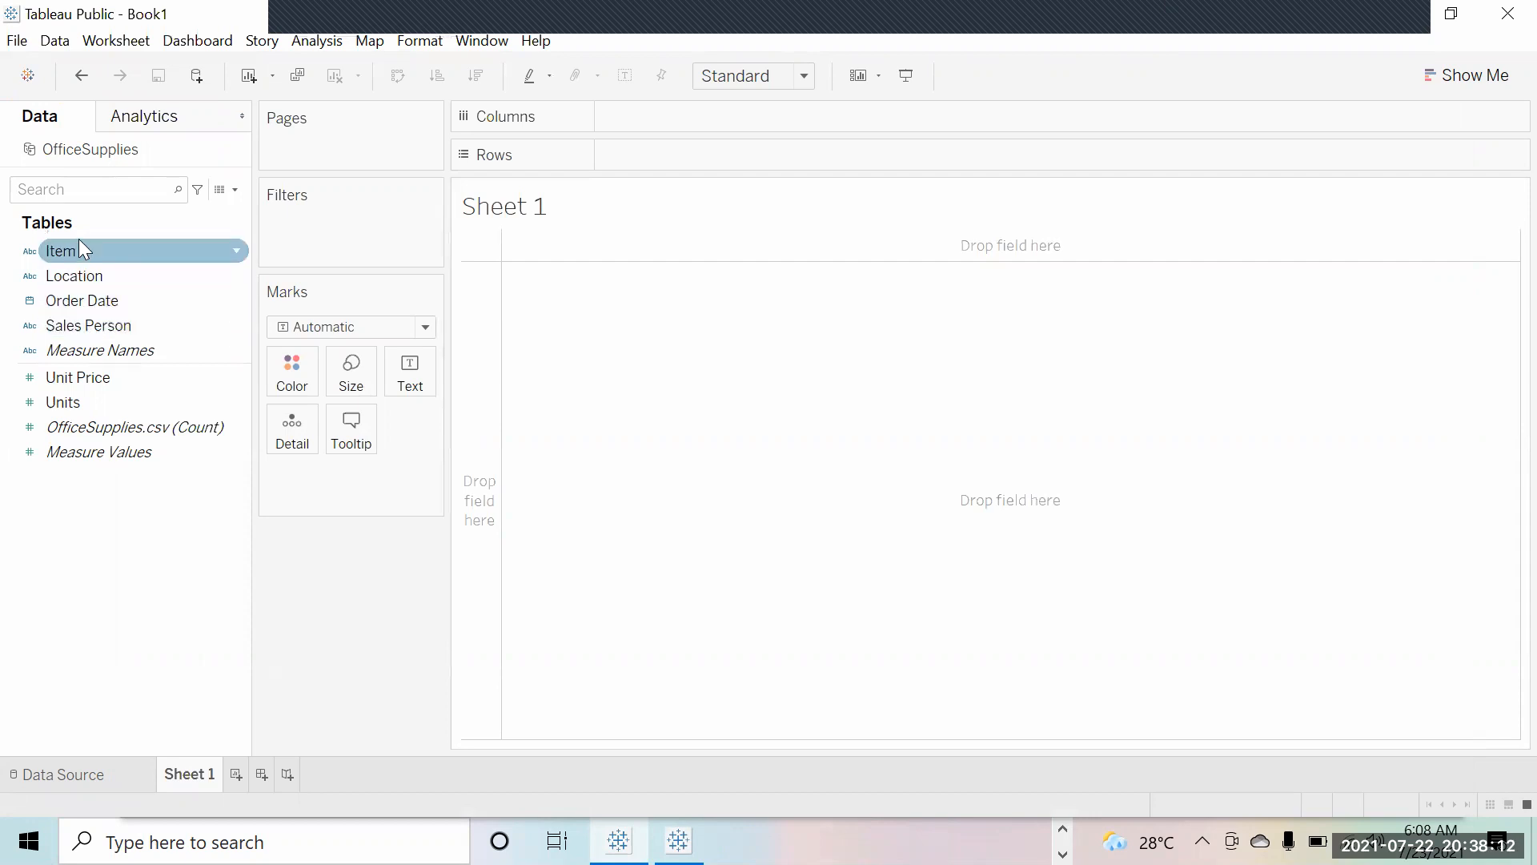
left_click(89, 275)
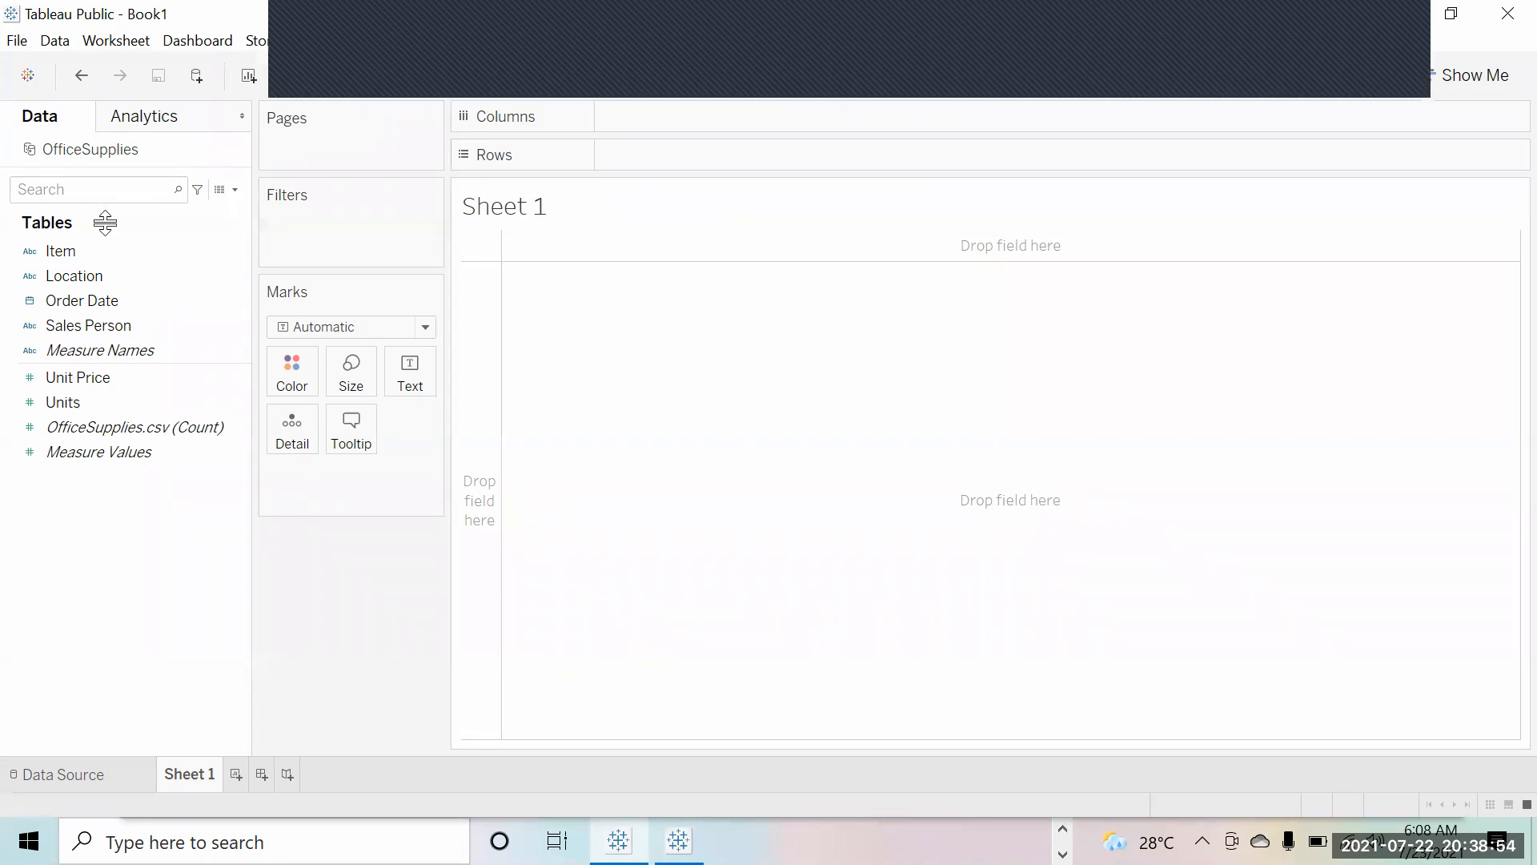
left_click(78, 377)
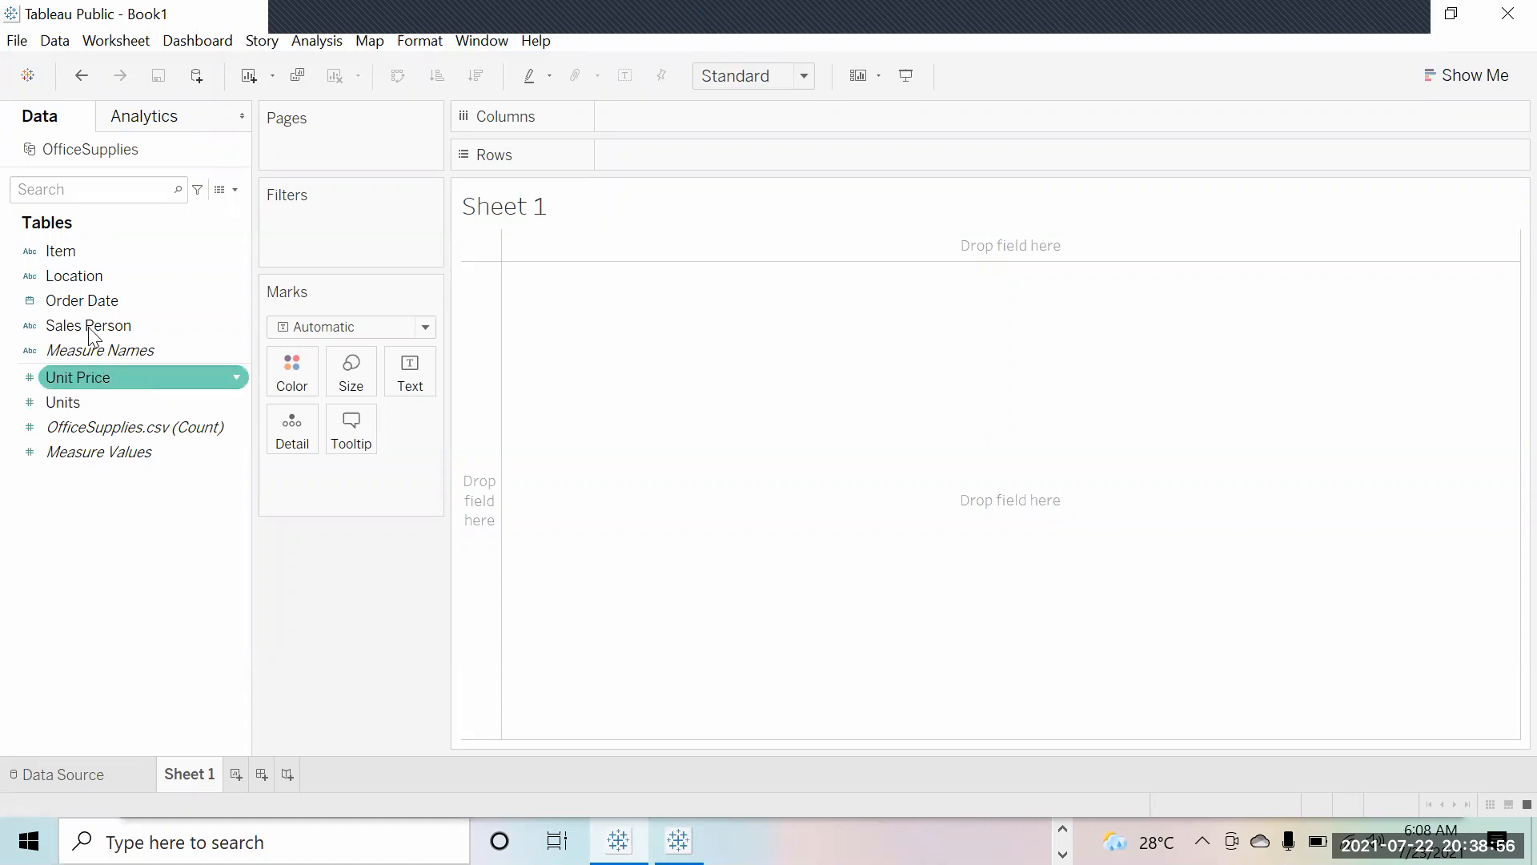
left_click(88, 301)
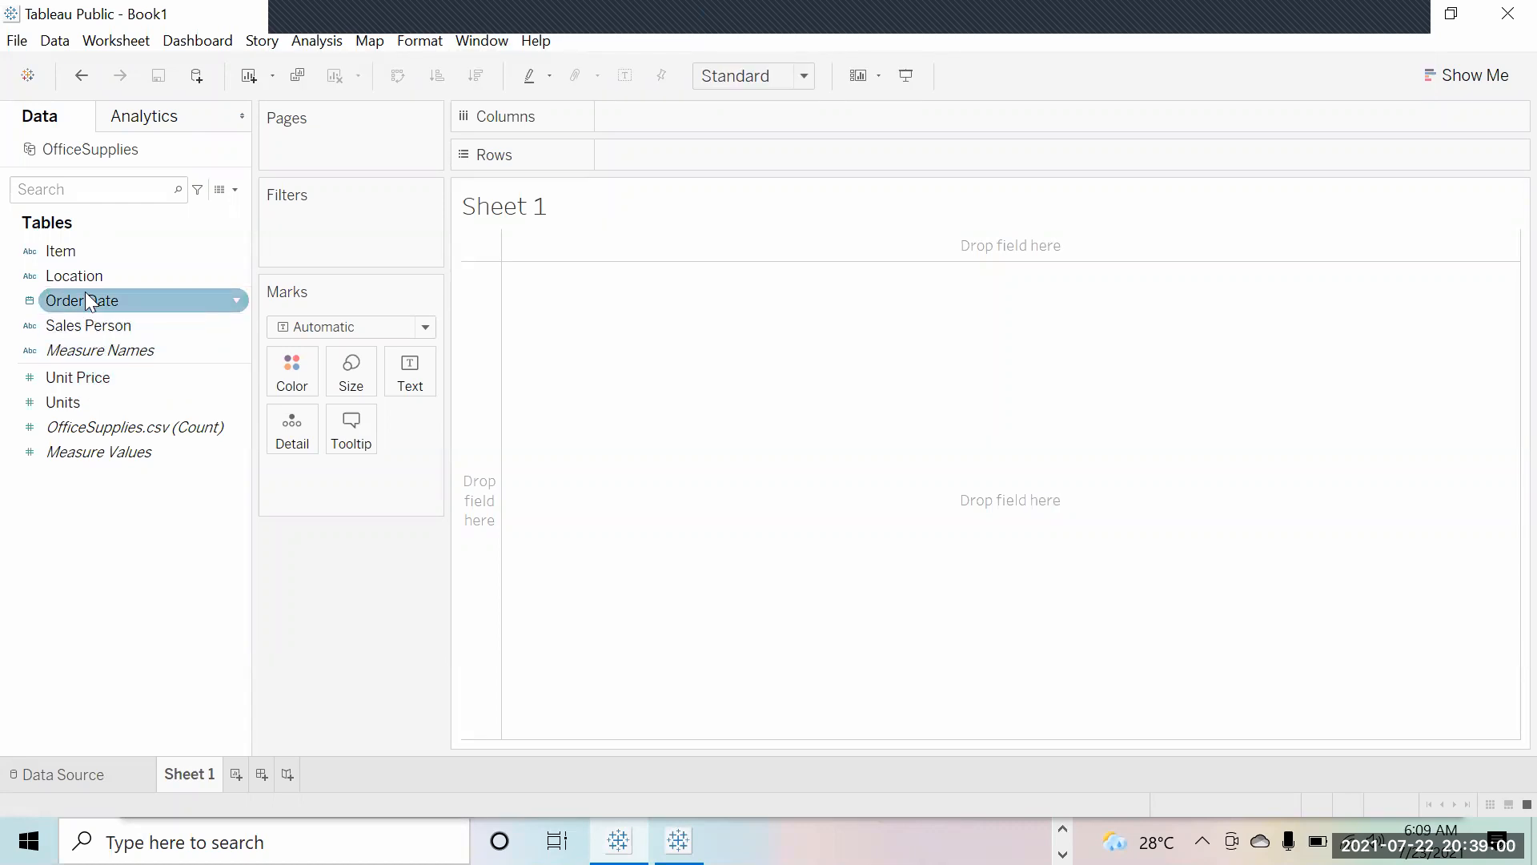
mouse_move(88, 323)
left_mouse_down()
mouse_move(344, 146)
mouse_move(556, 78)
mouse_move(702, 120)
left_mouse_up()
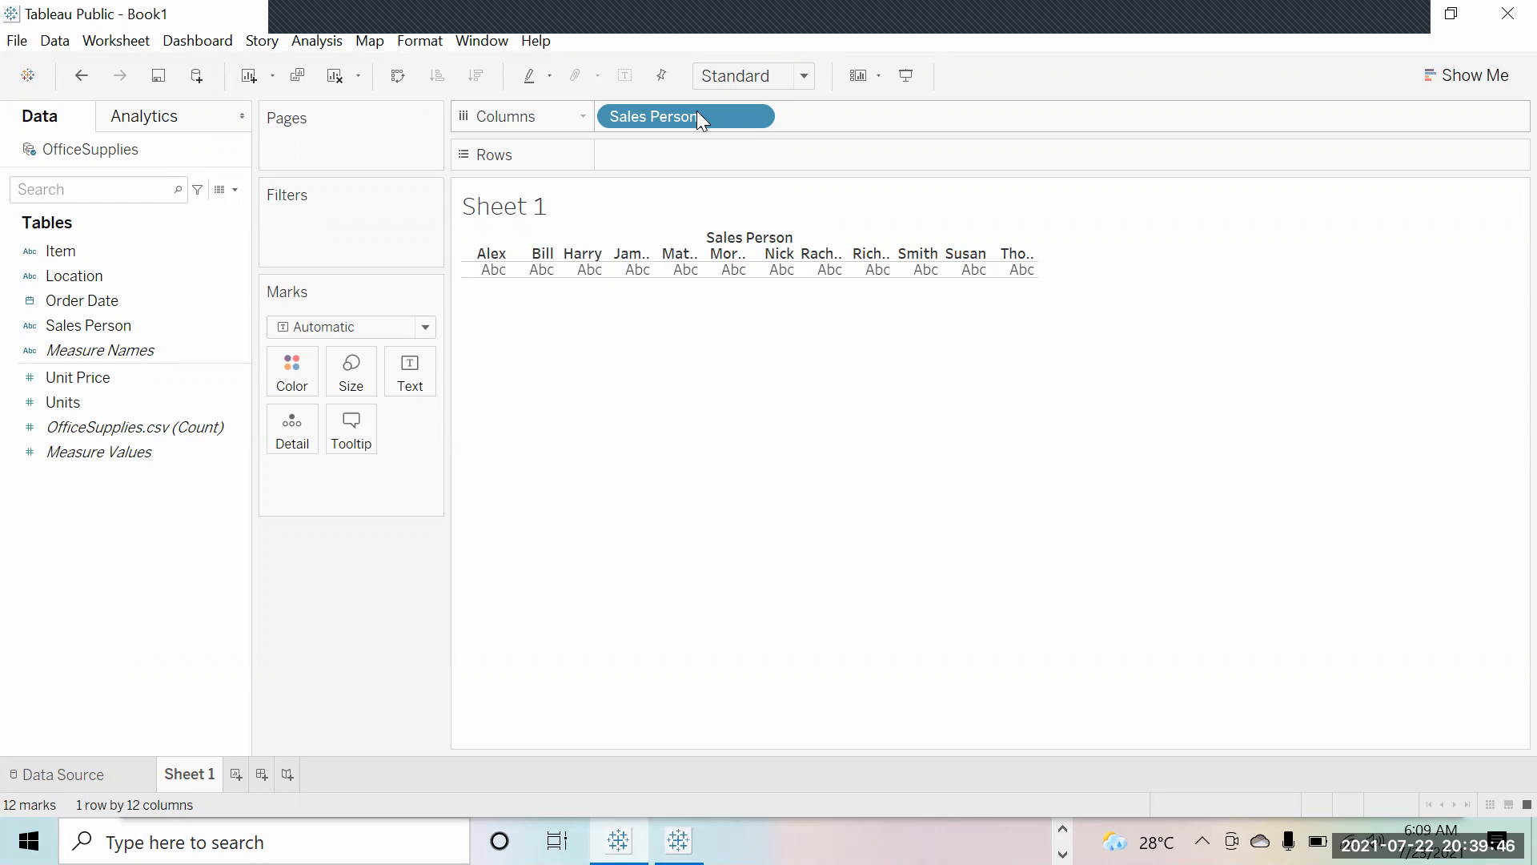
mouse_move(506, 261)
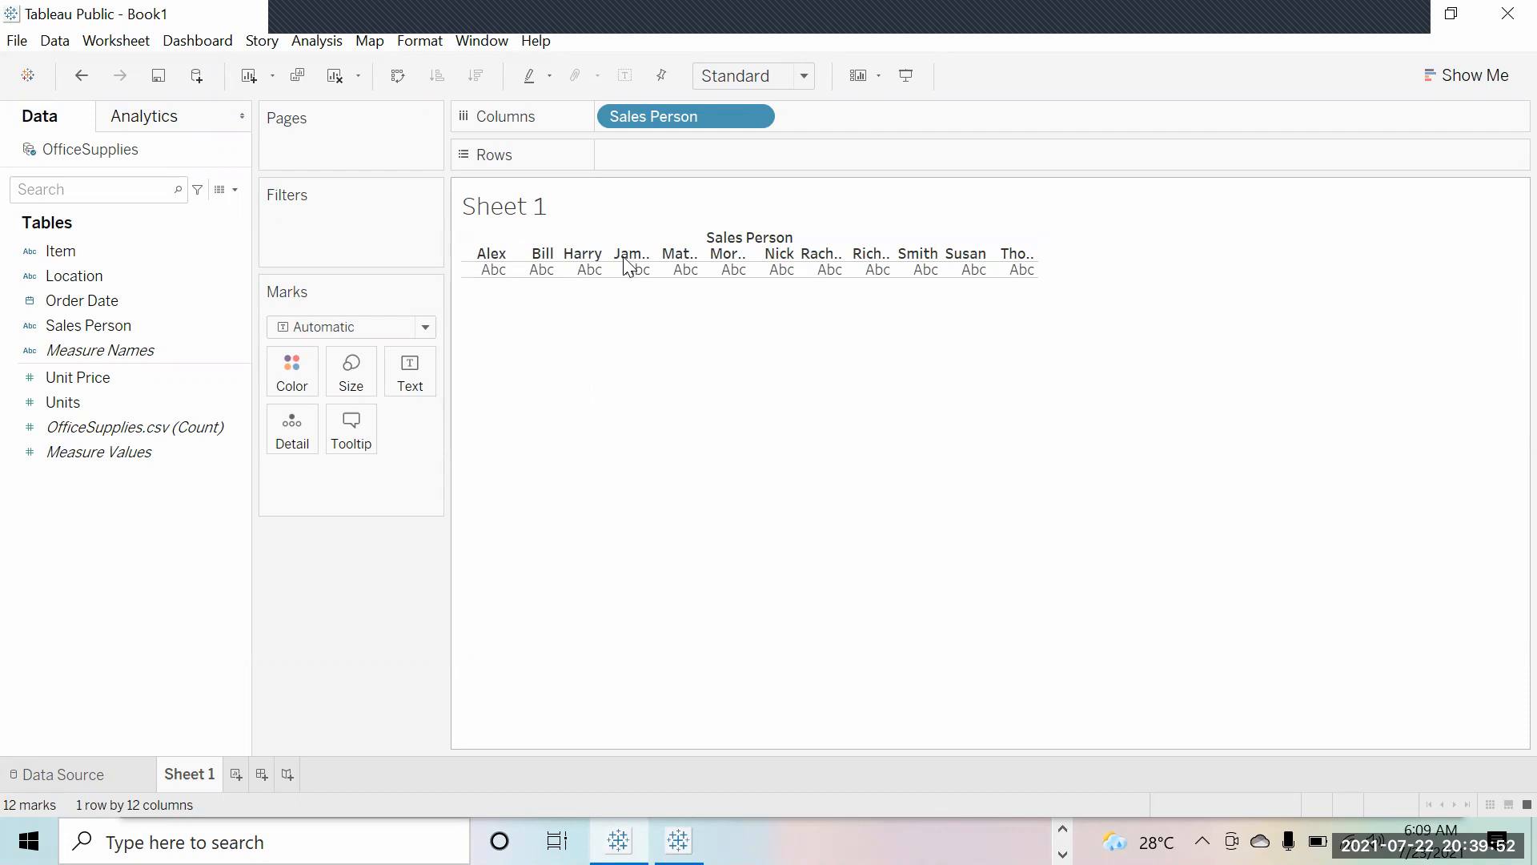
left_click_drag(684, 117, 686, 157)
mouse_move(501, 347)
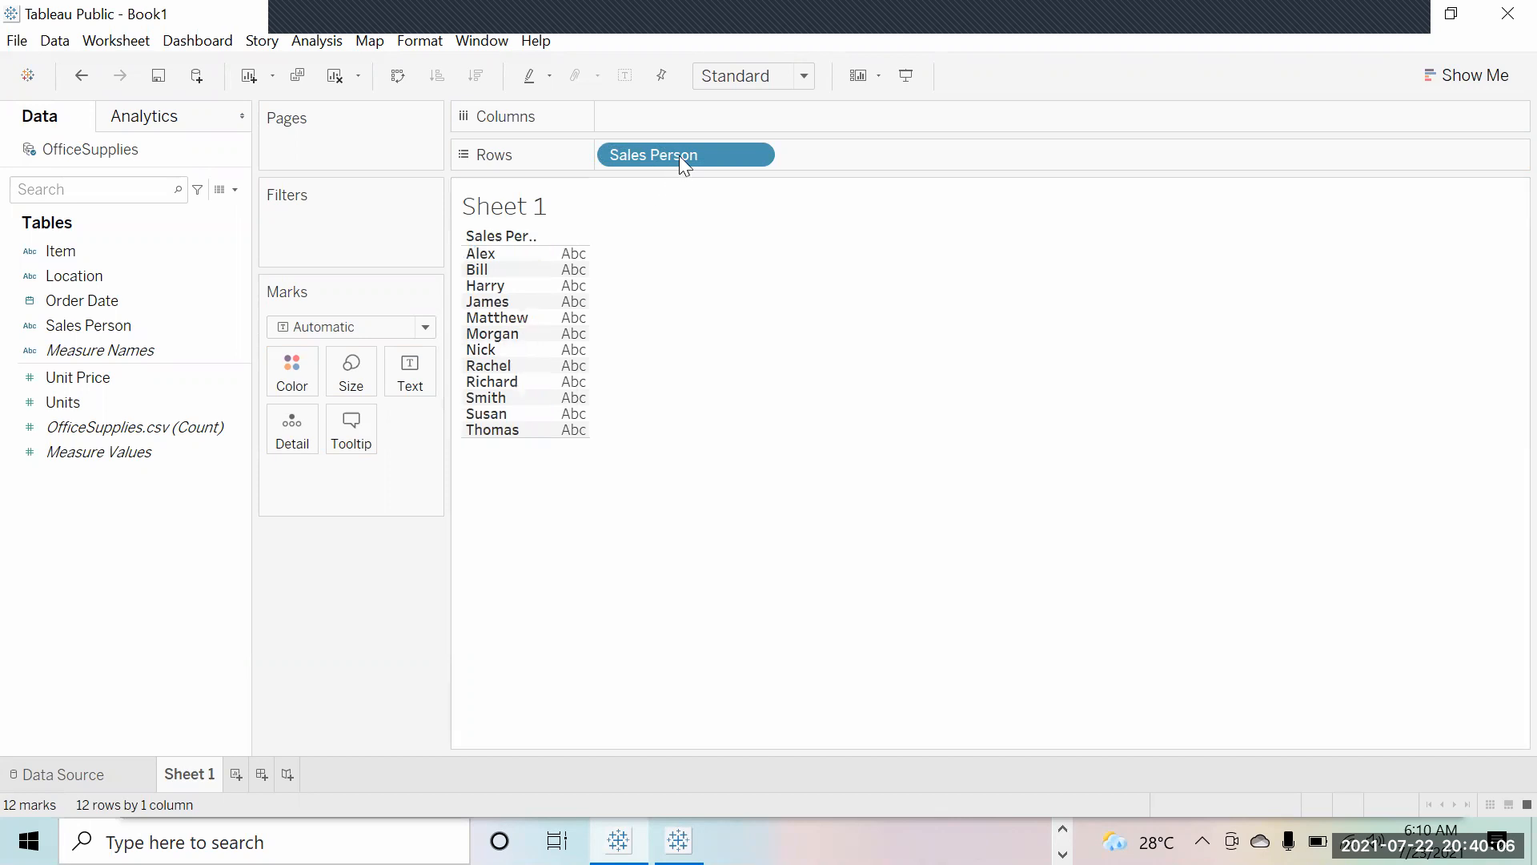
left_click_drag(691, 151, 689, 112)
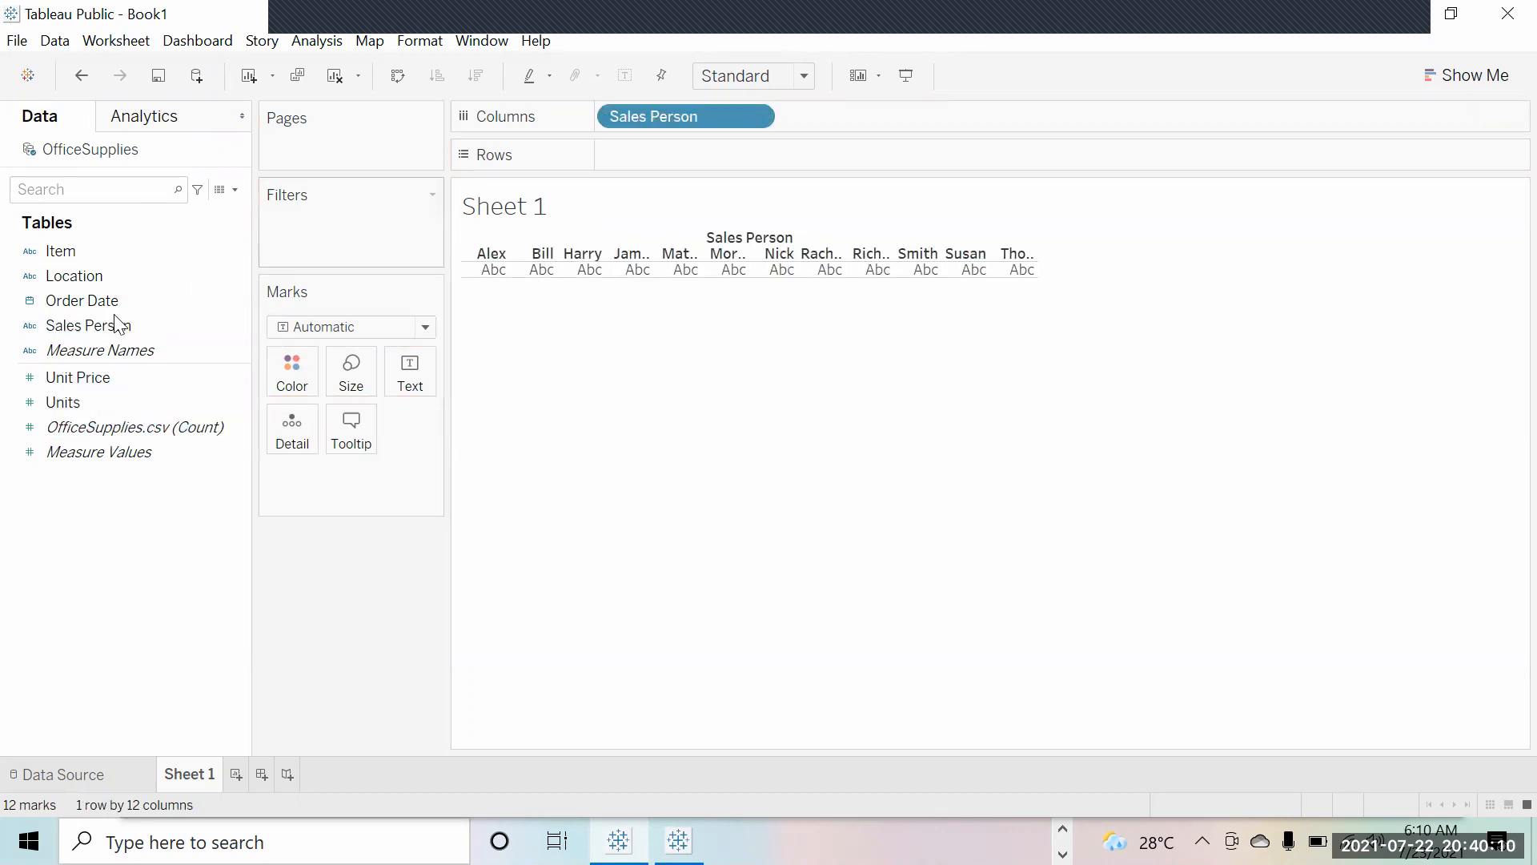
left_click_drag(62, 347, 230, 333)
Step: Add SUM(Units) to Rows so each sales person gets a bar, totalling 2,221 units
left_click(107, 400)
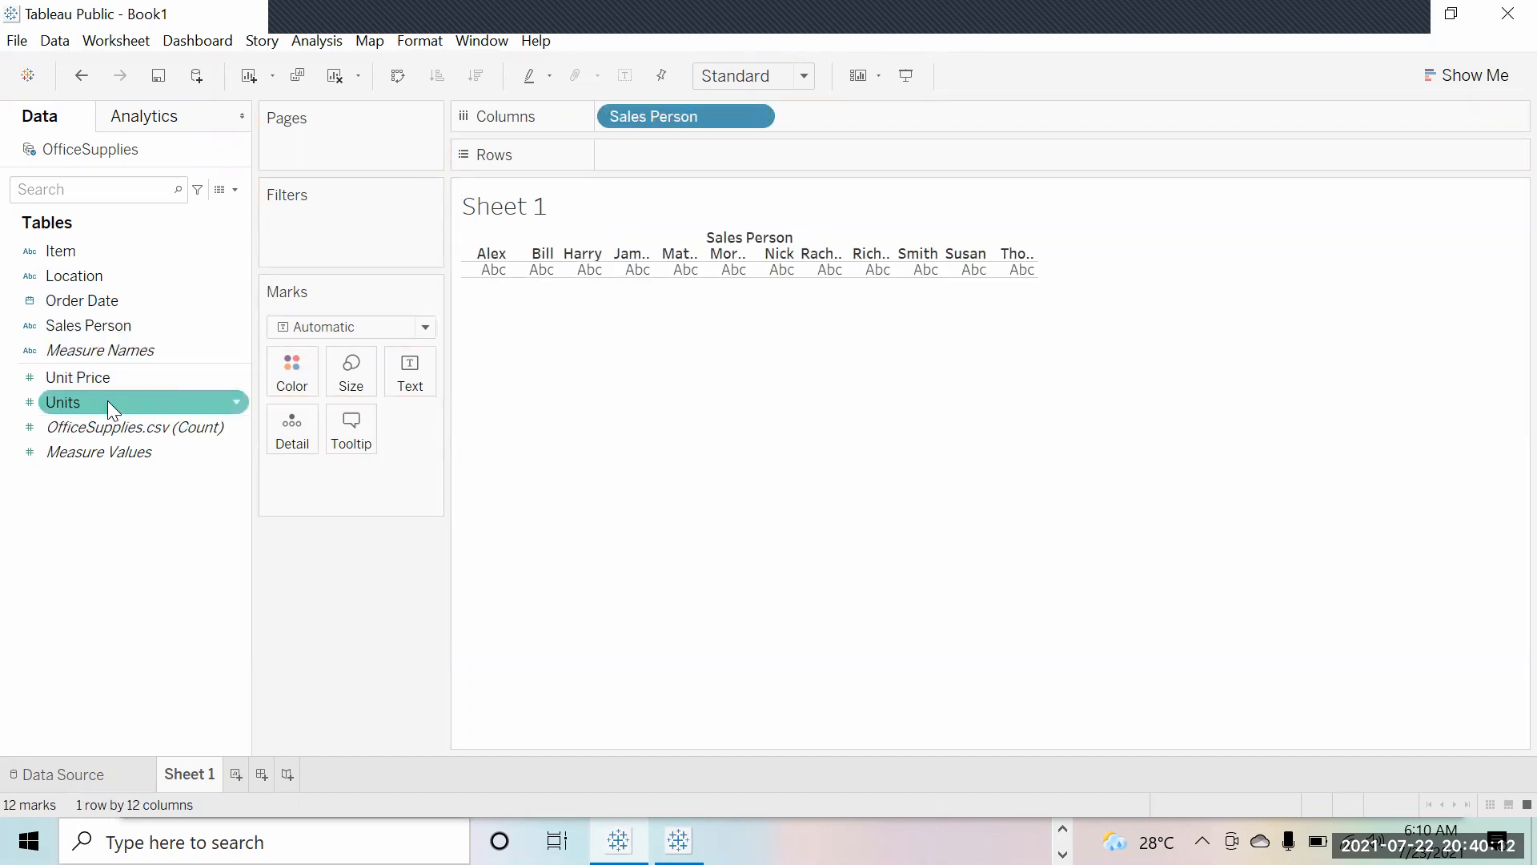
mouse_move(97, 402)
left_mouse_down()
mouse_move(246, 315)
mouse_move(674, 152)
left_mouse_up()
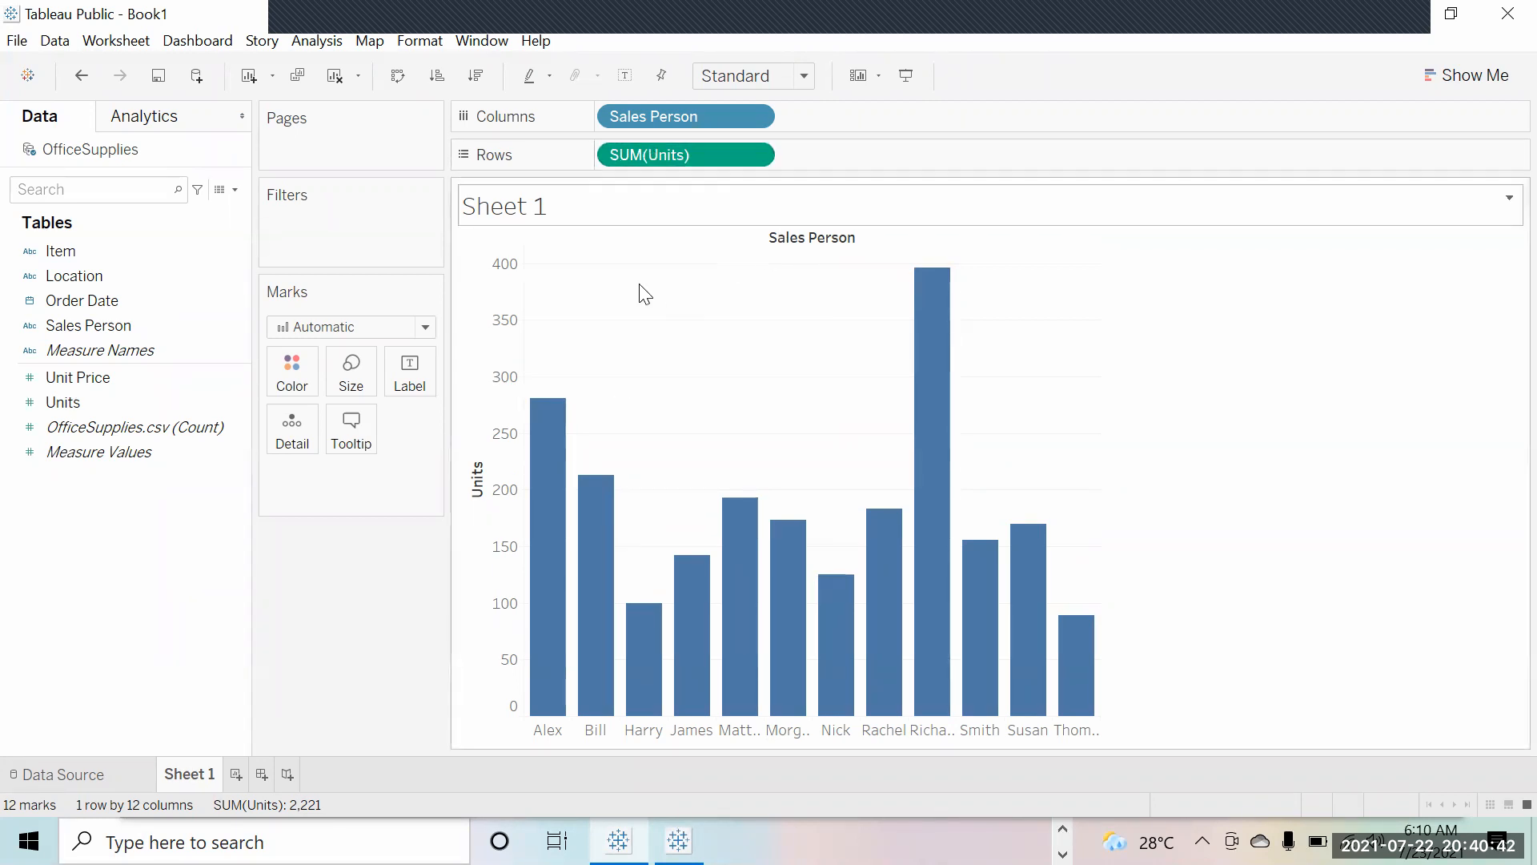
mouse_move(559, 545)
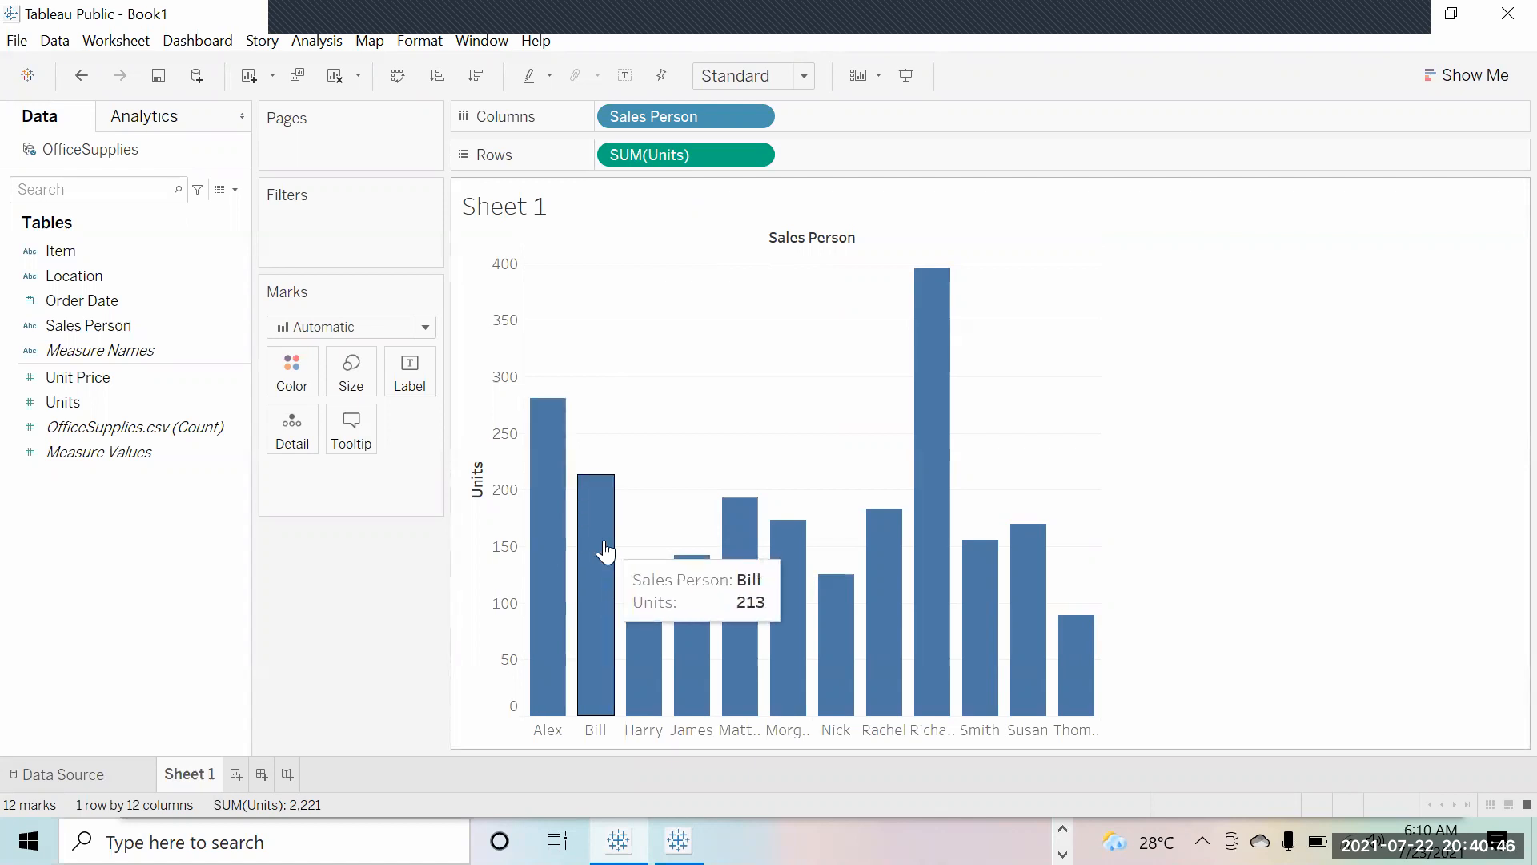
mouse_move(1053, 633)
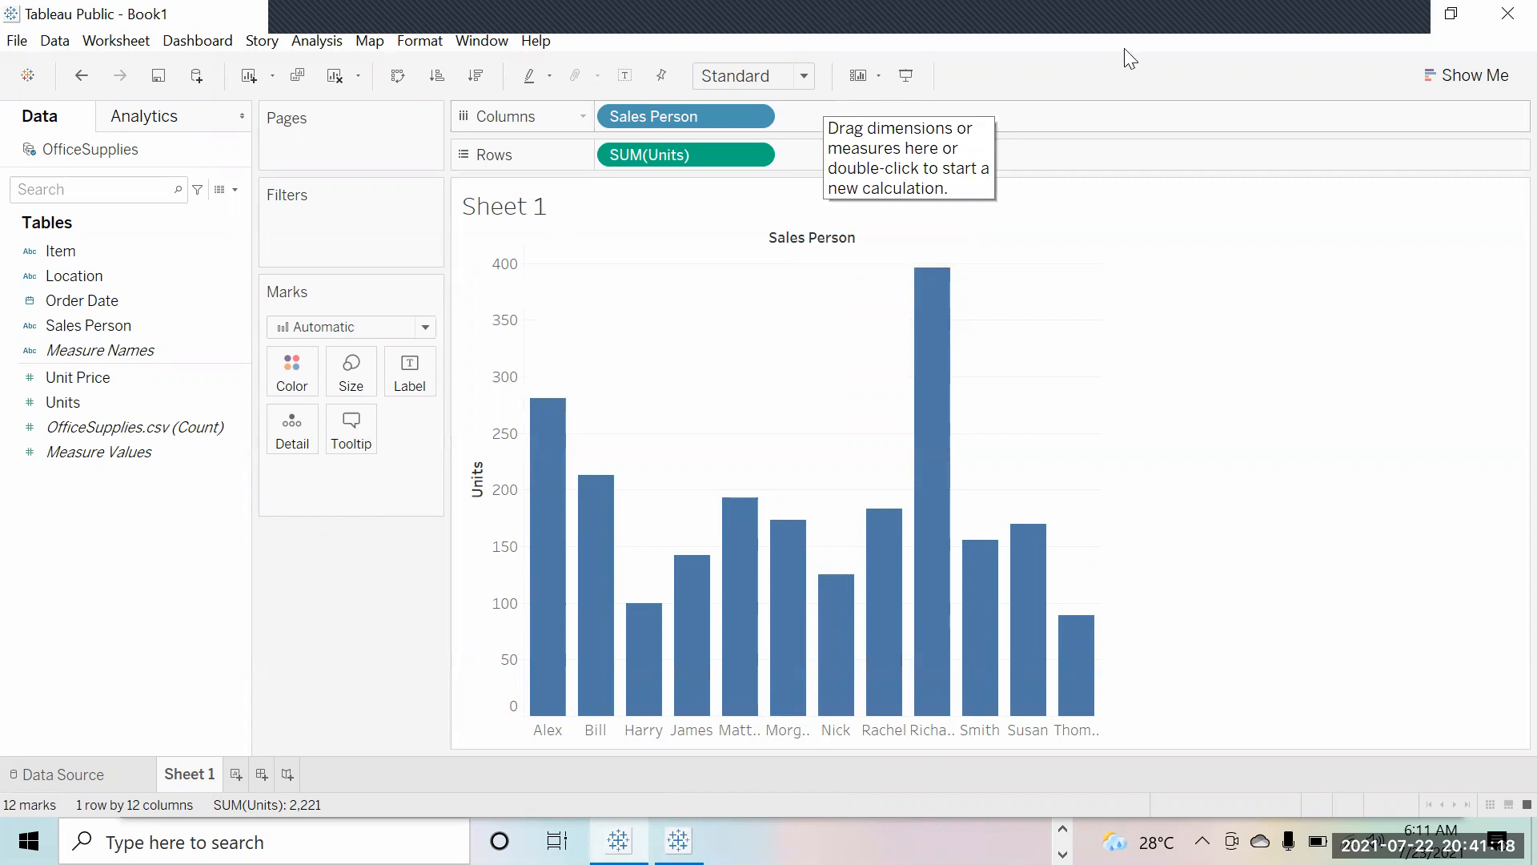
mouse_move(1132, 48)
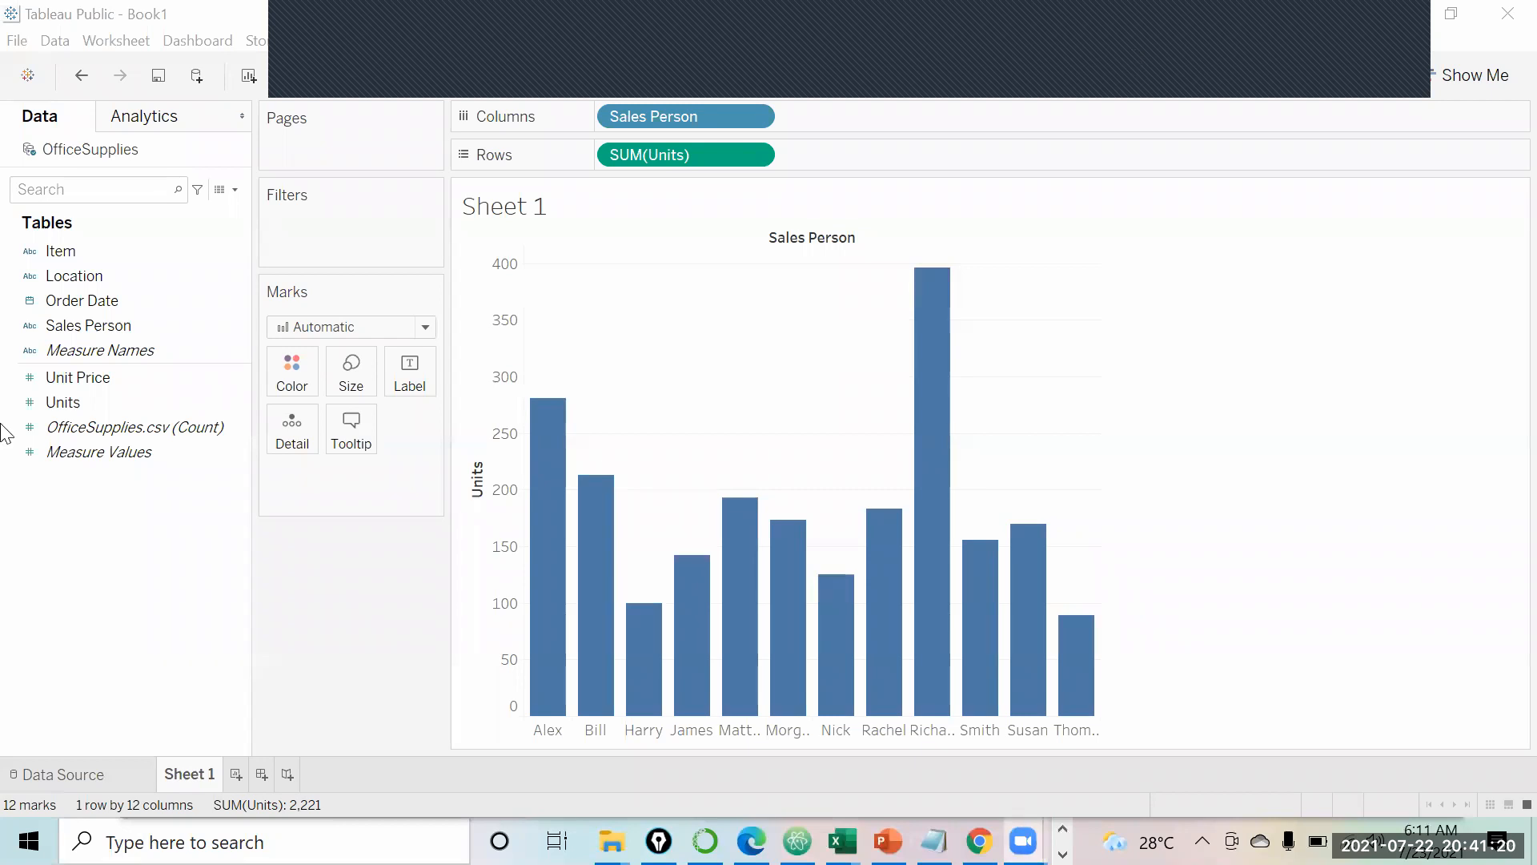
mouse_move(48, 390)
left_mouse_down()
mouse_move(36, 394)
mouse_move(73, 411)
mouse_move(88, 377)
left_mouse_up()
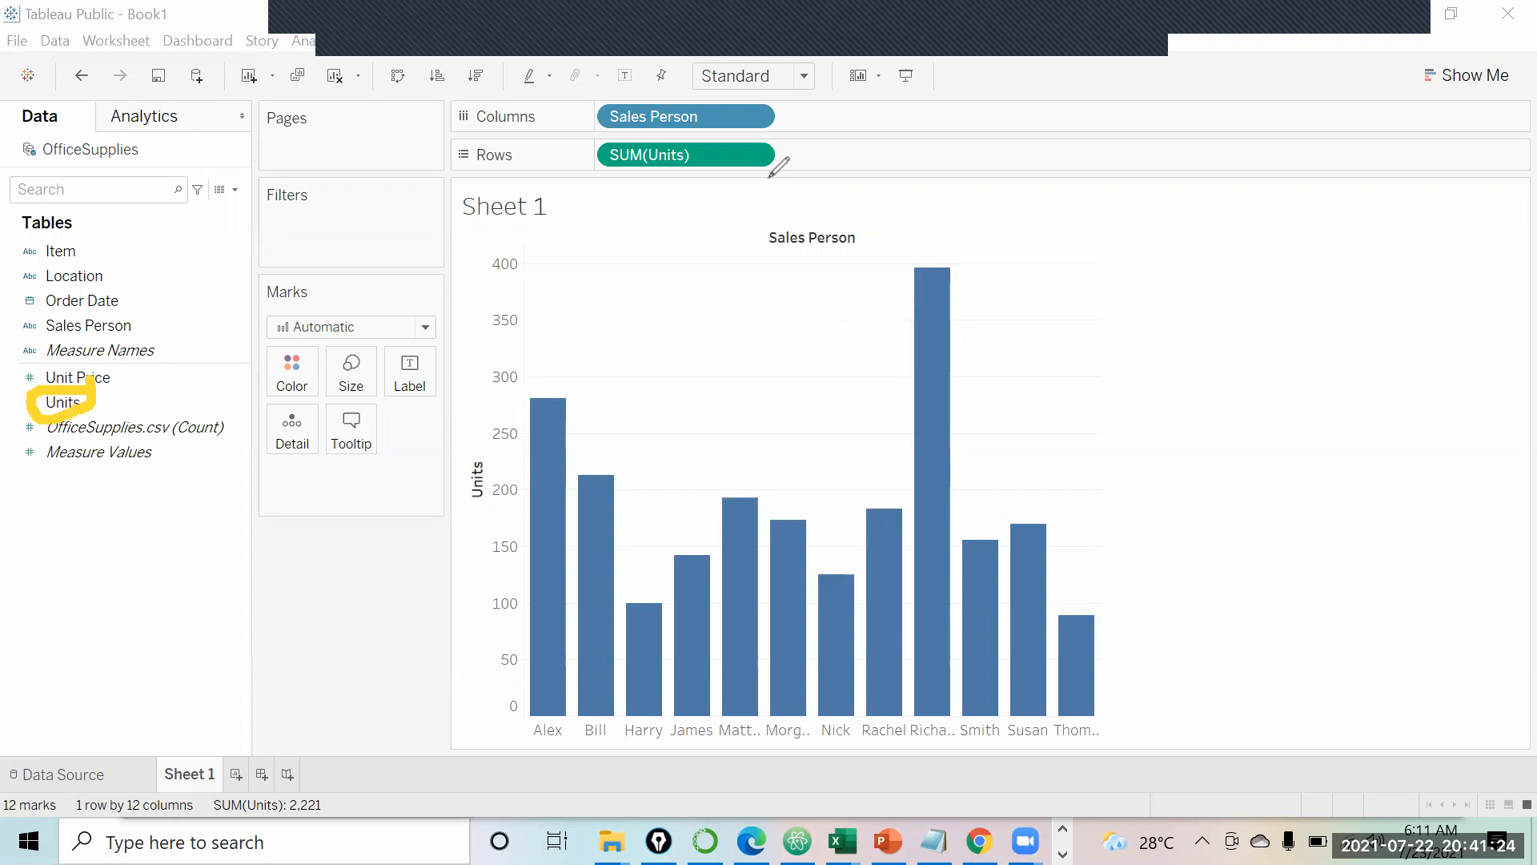
mouse_move(836, 130)
left_mouse_down()
mouse_move(801, 161)
mouse_move(825, 128)
mouse_move(837, 151)
left_mouse_up()
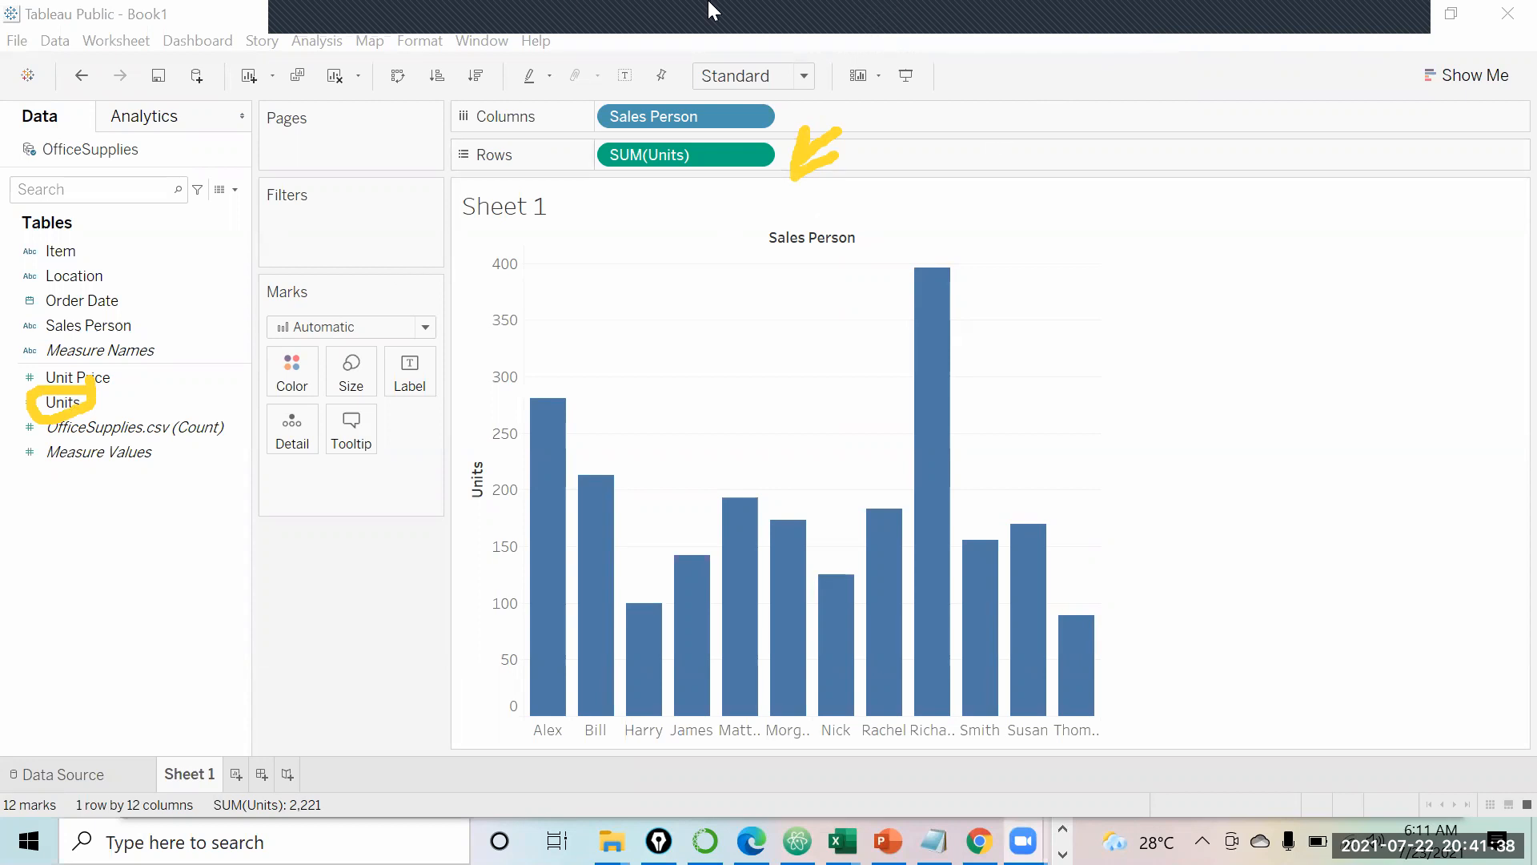
mouse_move(1055, 552)
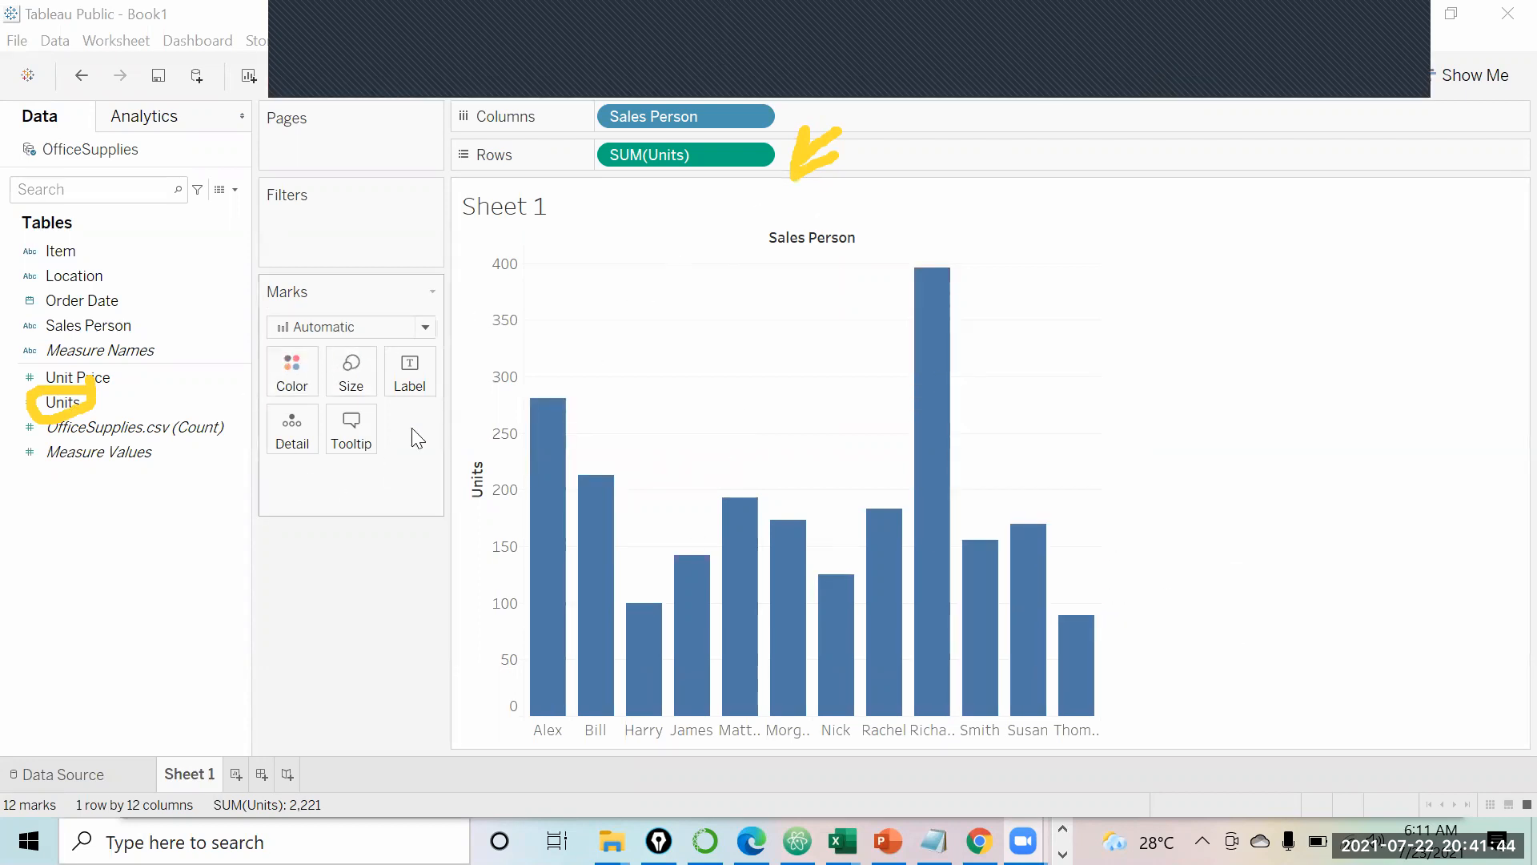
Step: Color all the bars green and adjust the bar size
left_click(289, 390)
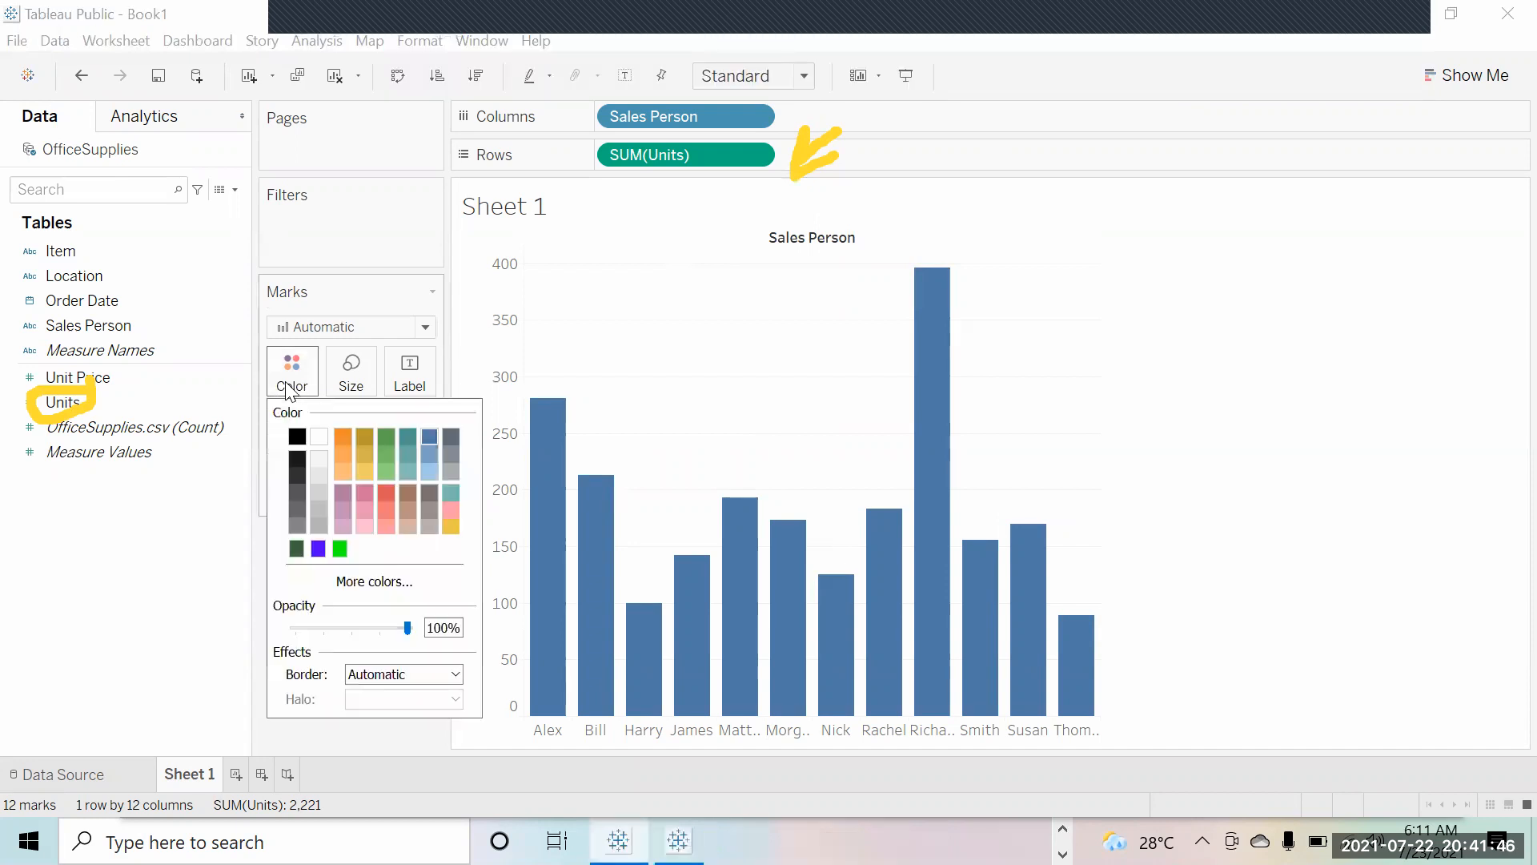
left_click(386, 437)
left_click(255, 631)
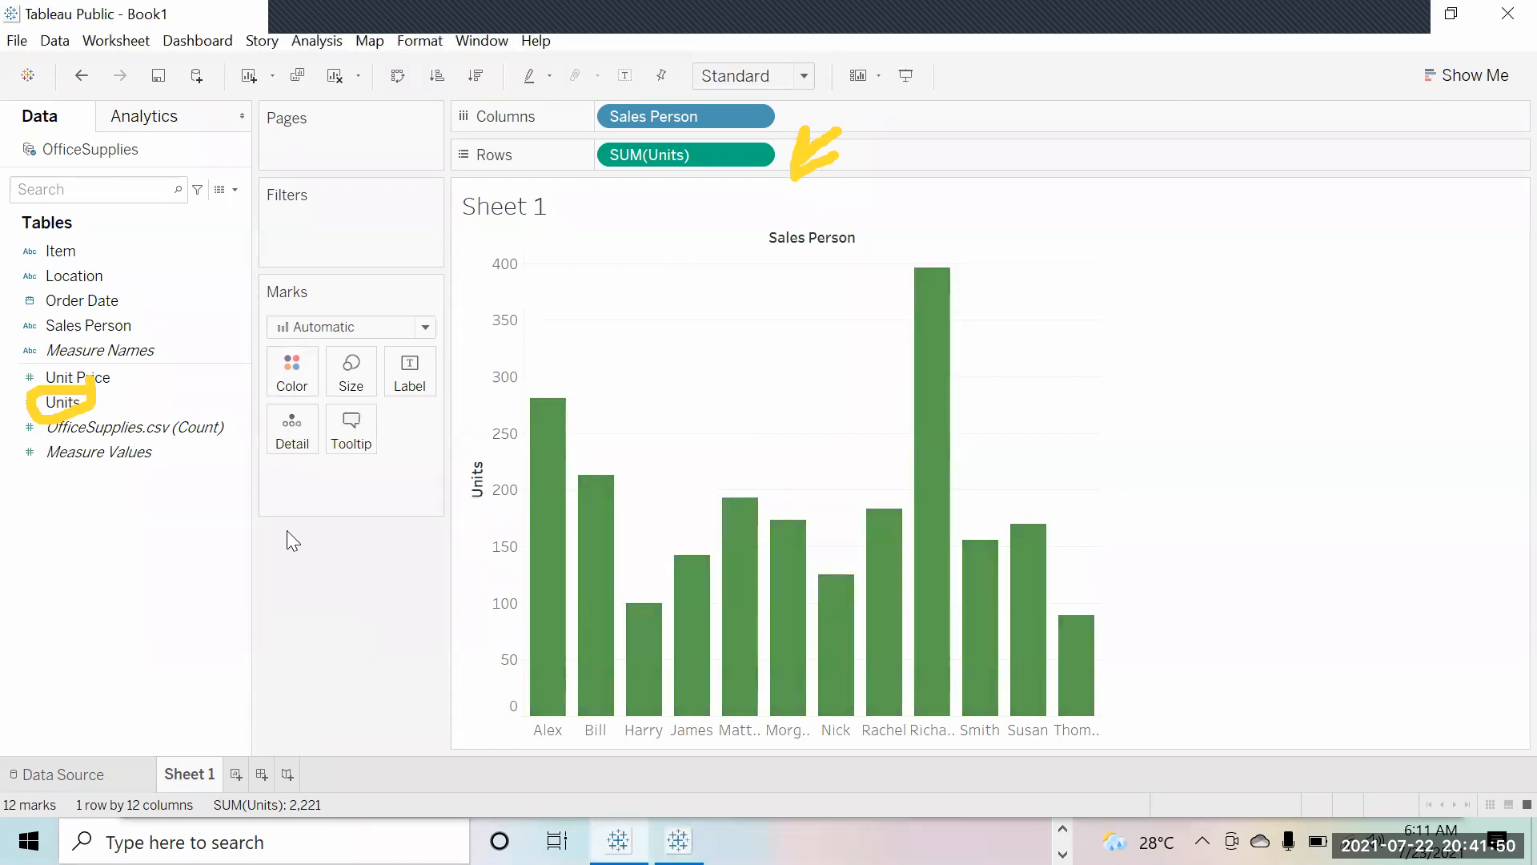
left_click(349, 375)
mouse_move(440, 431)
left_mouse_down()
mouse_move(426, 430)
mouse_move(454, 424)
left_mouse_up()
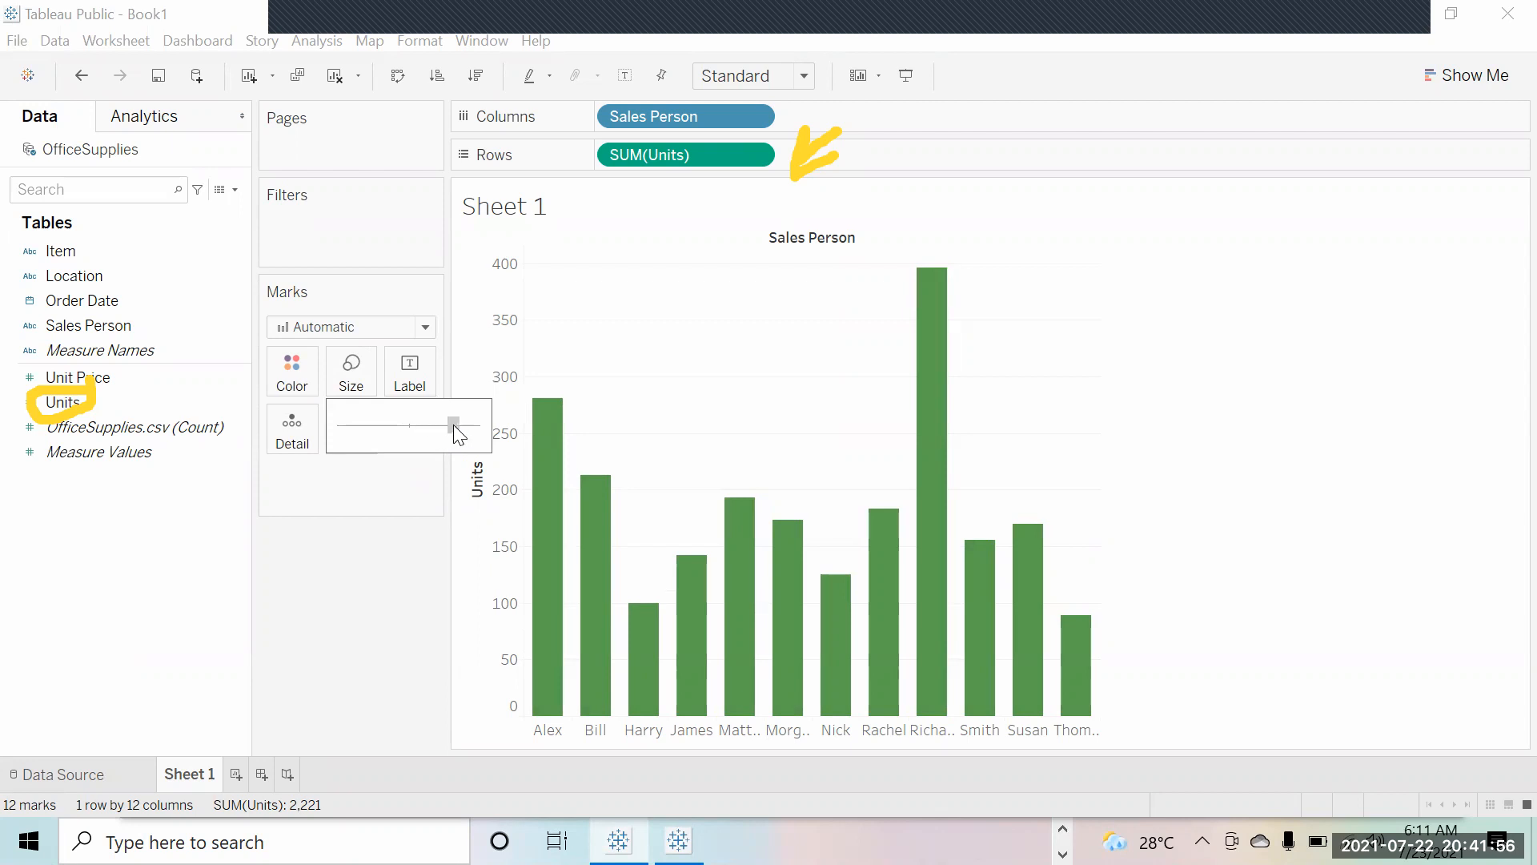
left_click(344, 588)
Step: Show mark labels with each rep's unit total on the bars
left_click(410, 378)
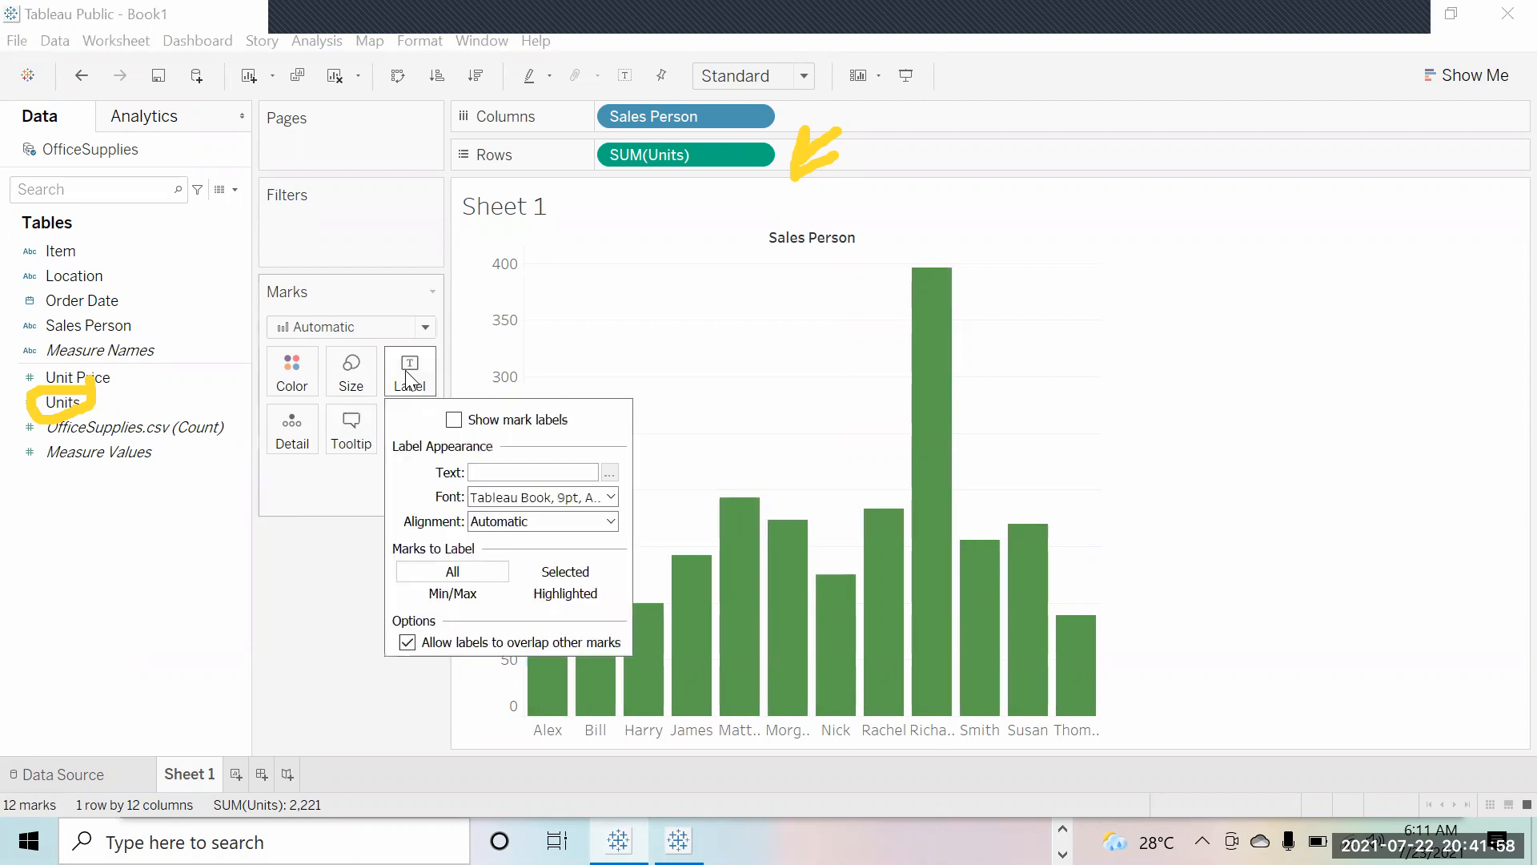
left_click(454, 420)
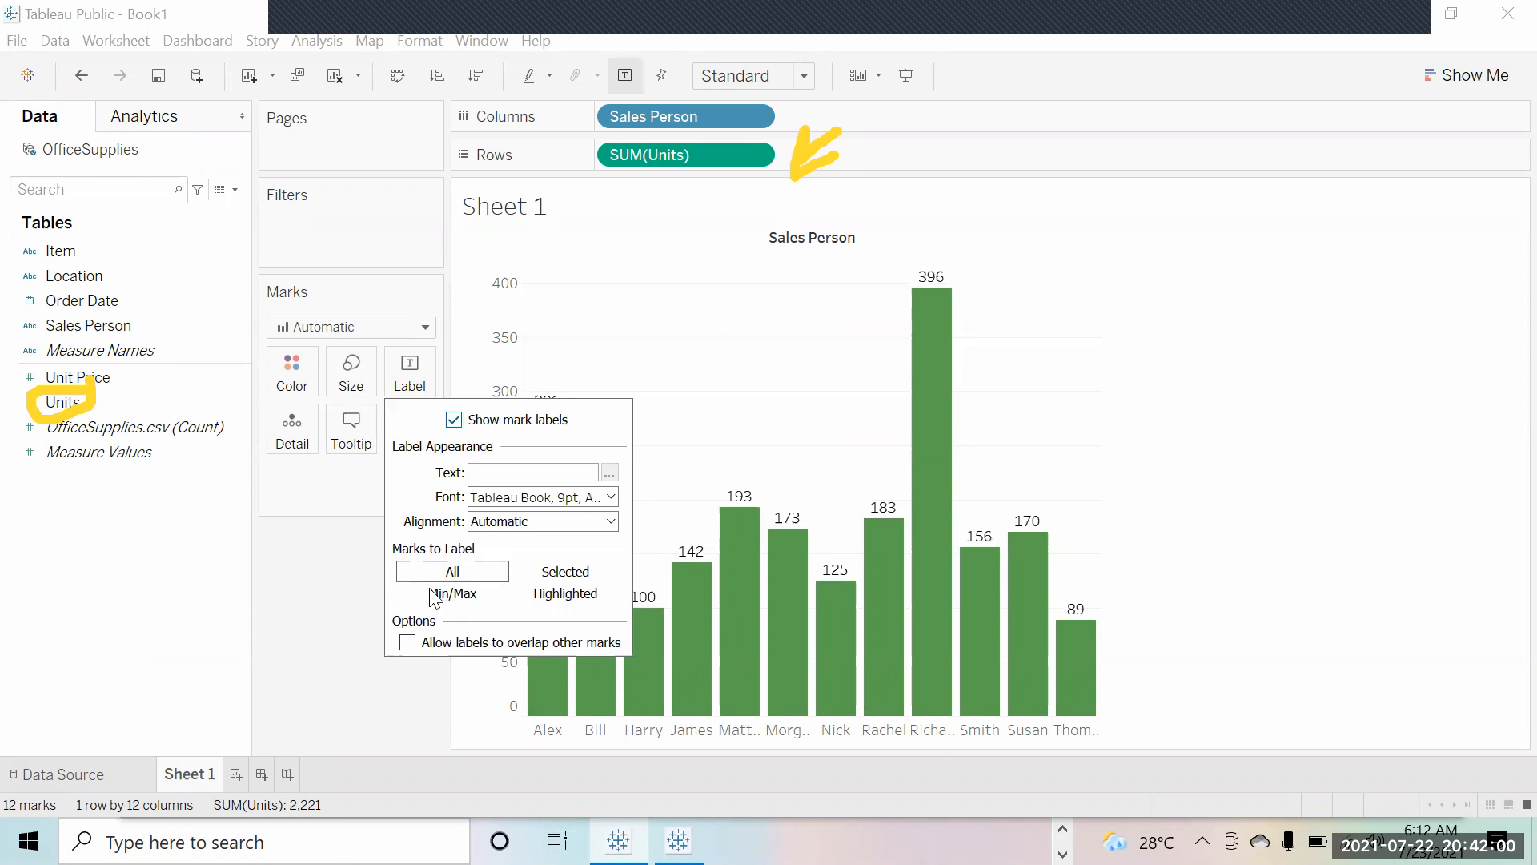
left_click(428, 689)
mouse_move(538, 445)
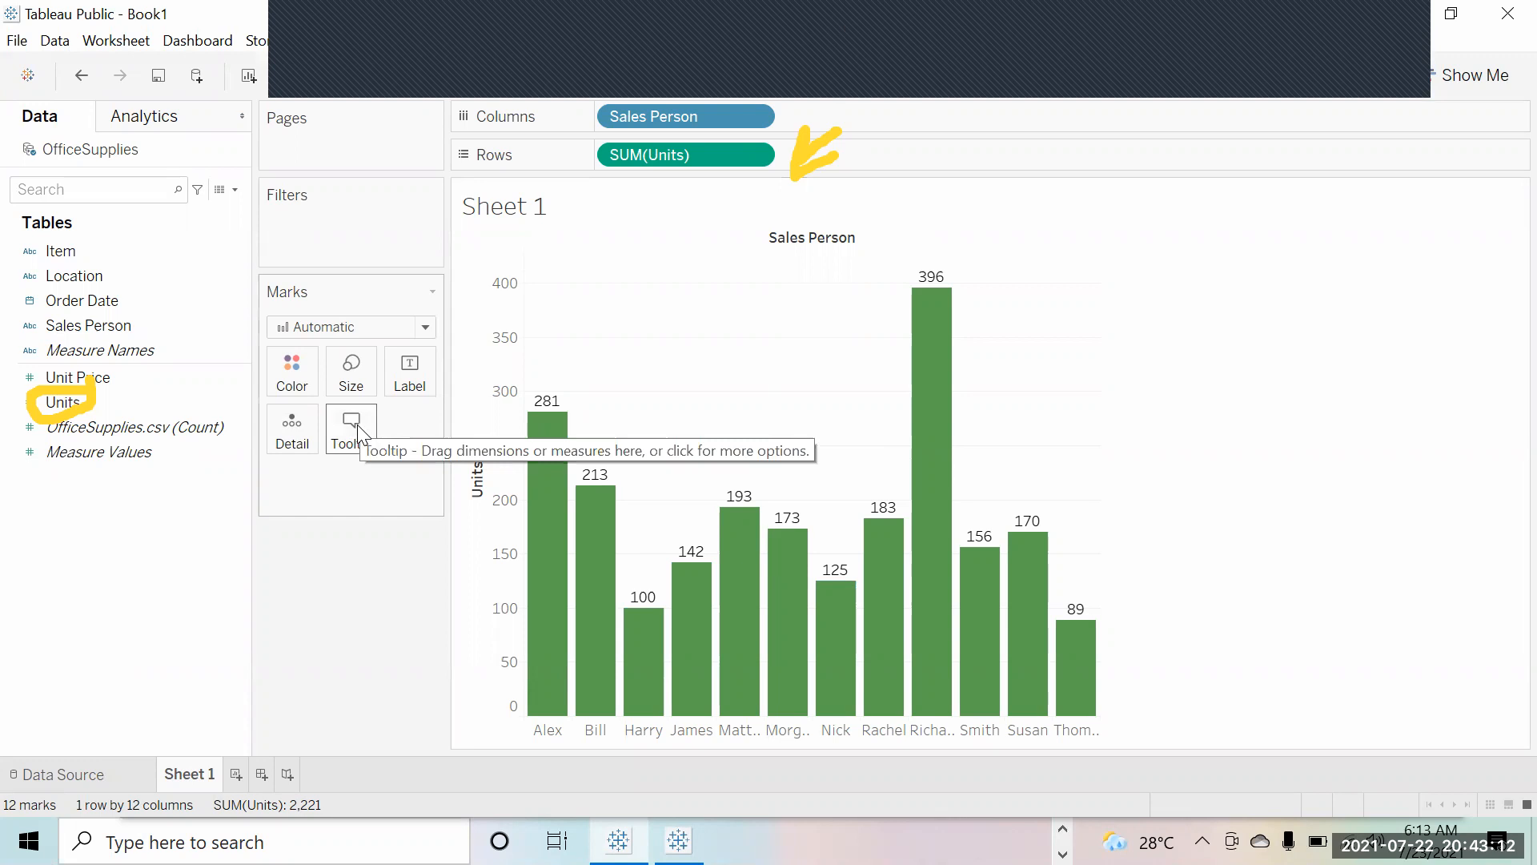
mouse_move(545, 517)
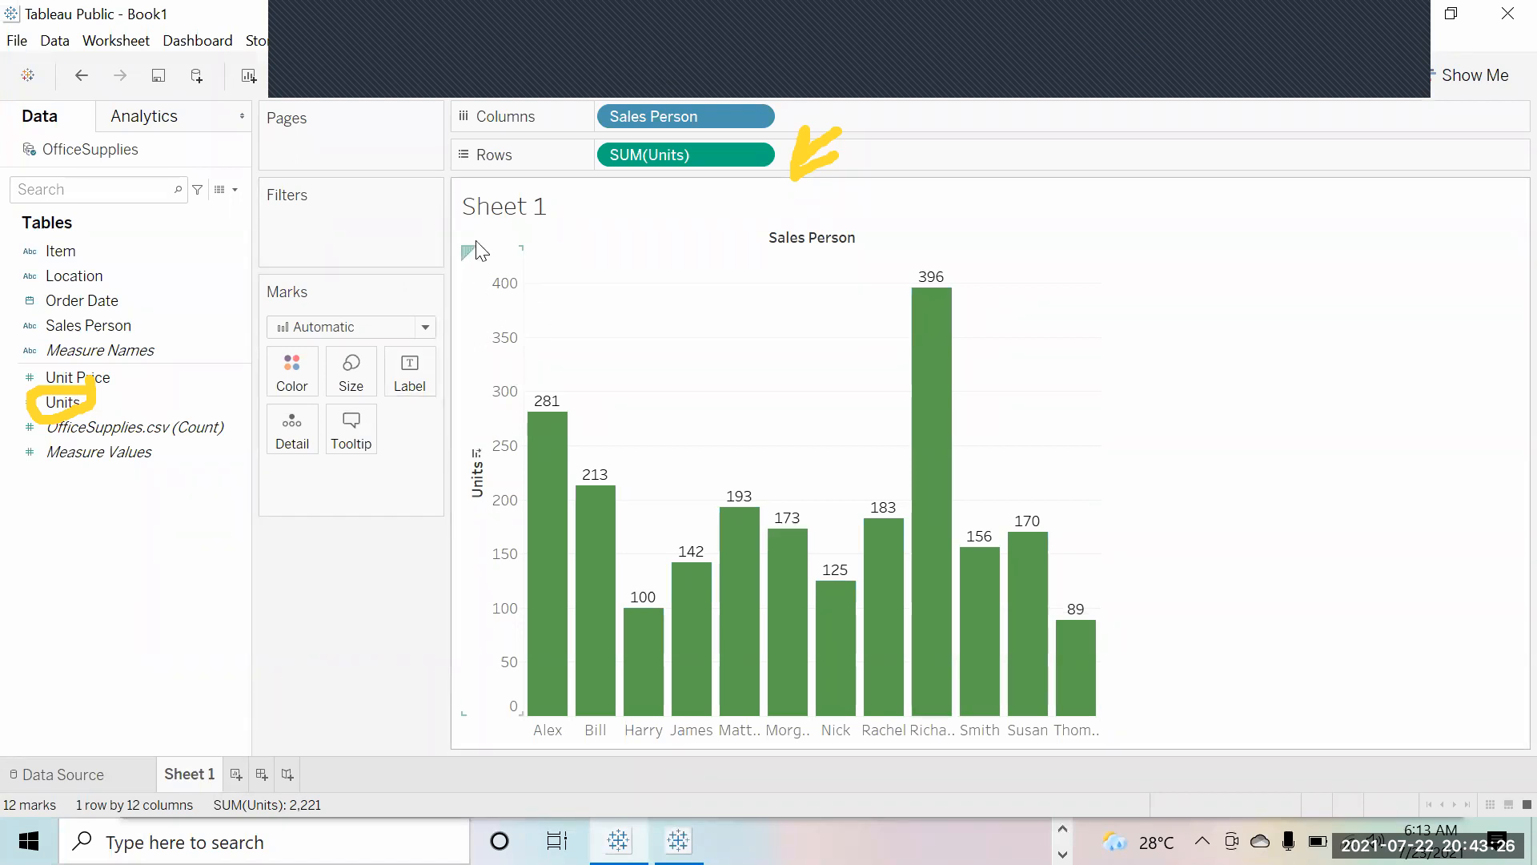
Step: Replace the sheet title with 'Total Units sold by Reps'
double_click(567, 220)
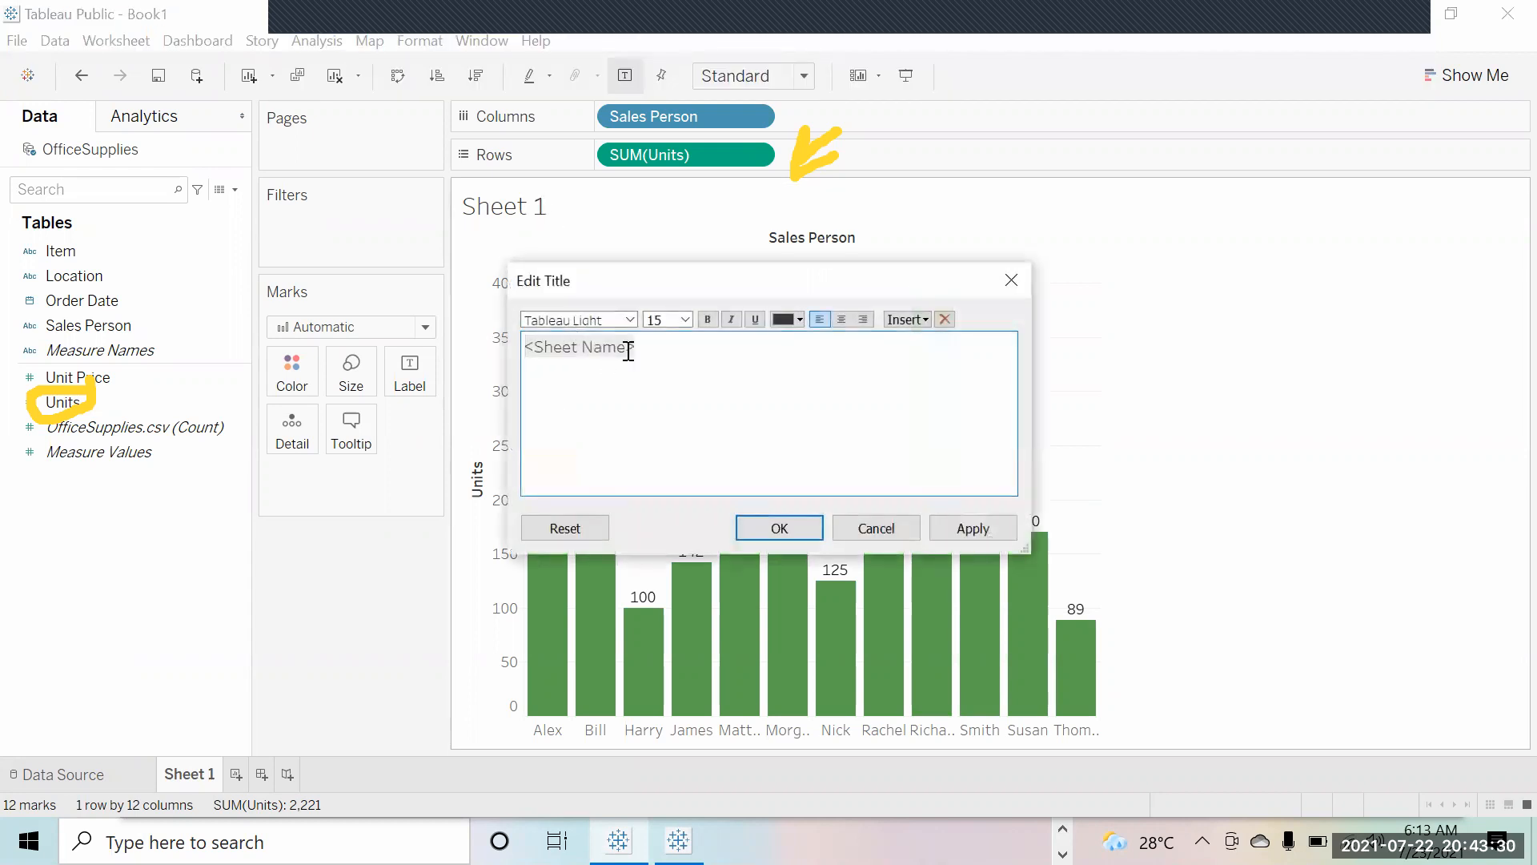
left_click_drag(559, 346, 477, 344)
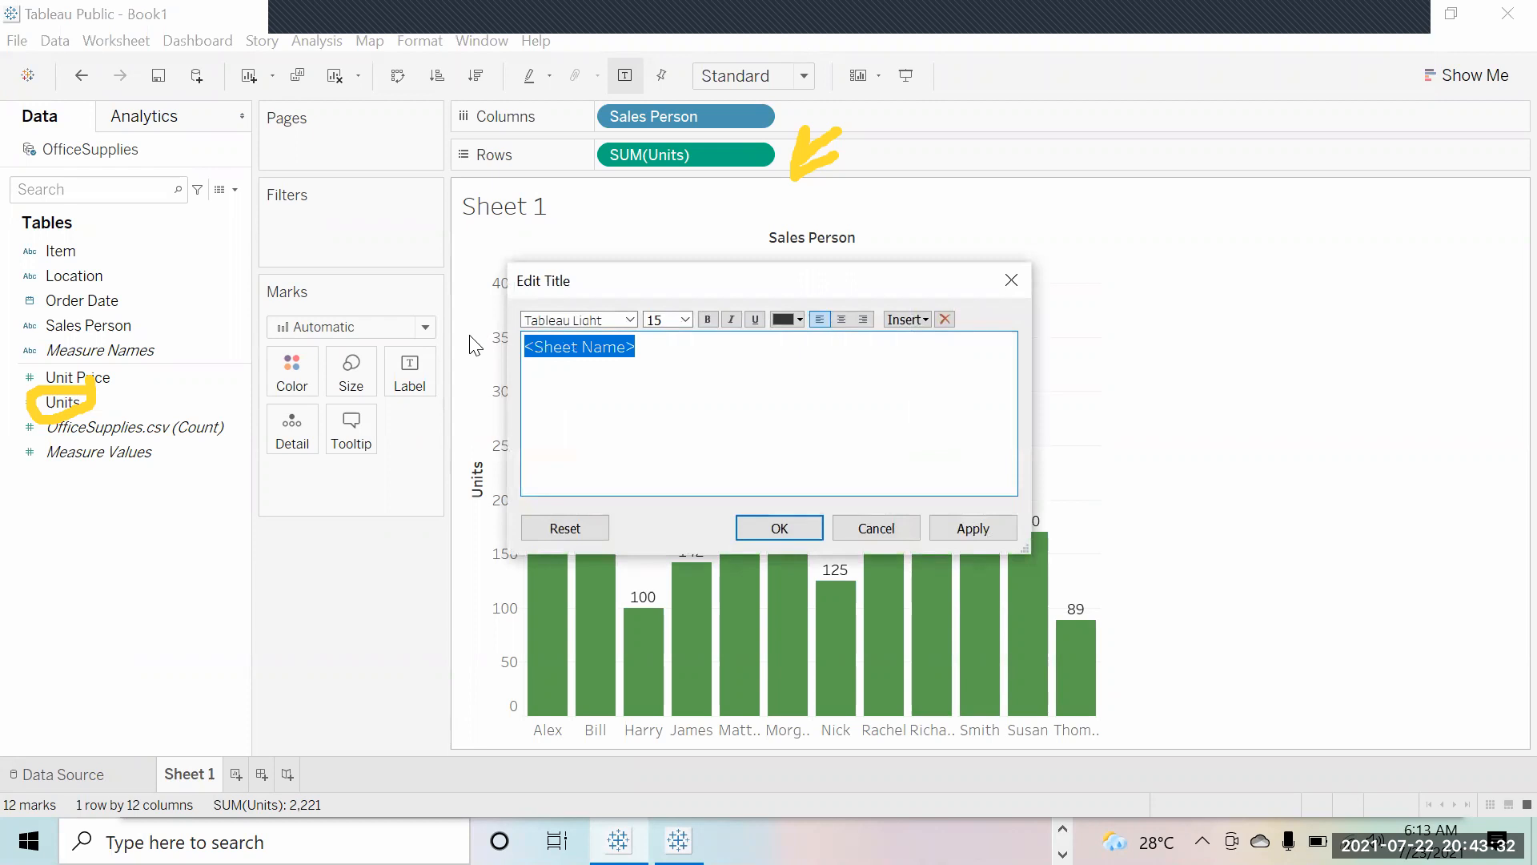
type("Total Units sold by Reps")
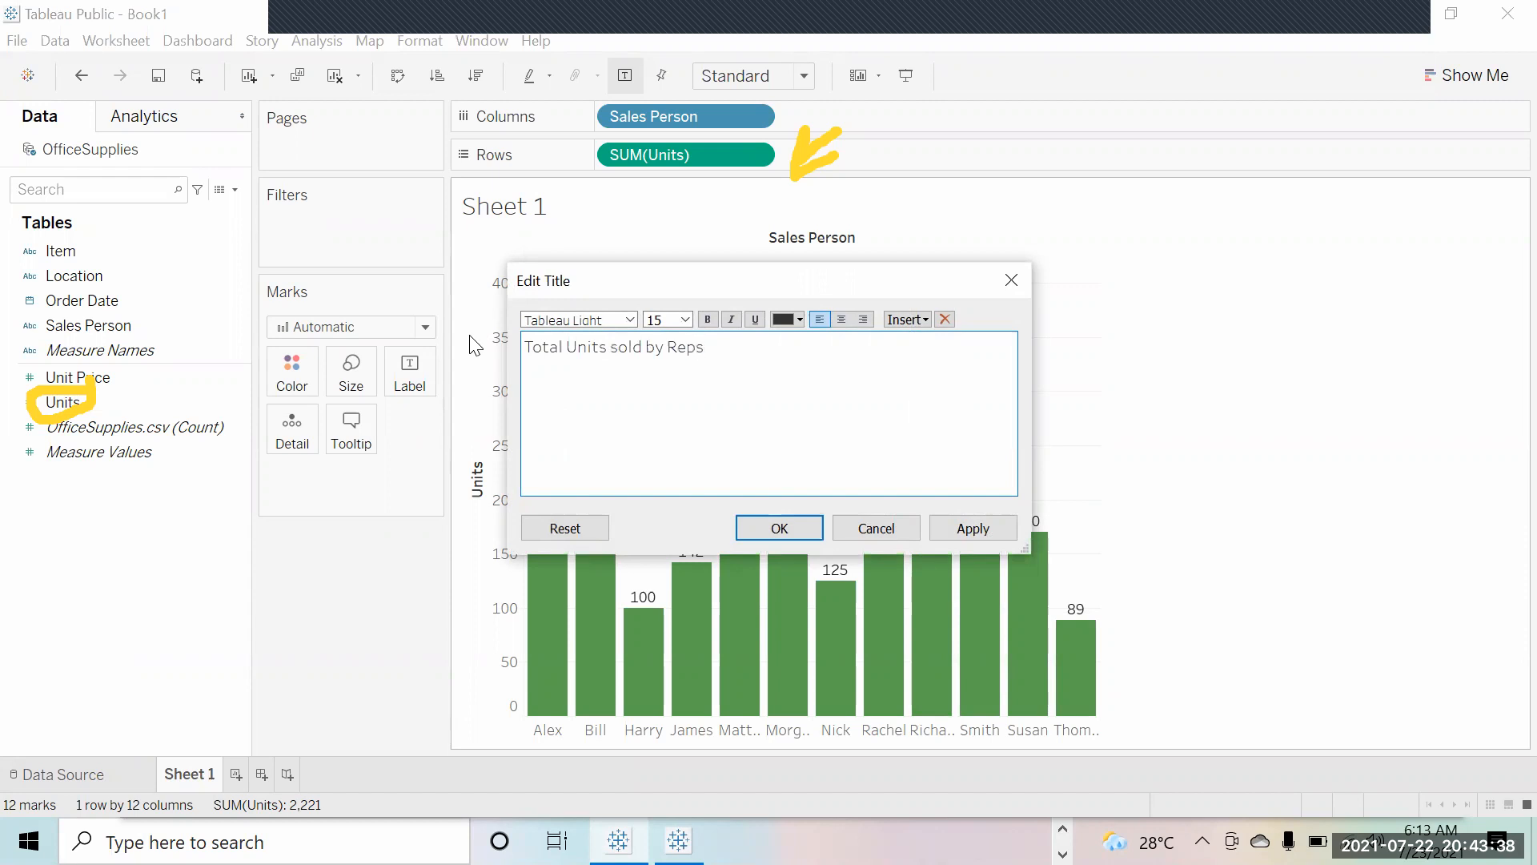
left_click(974, 527)
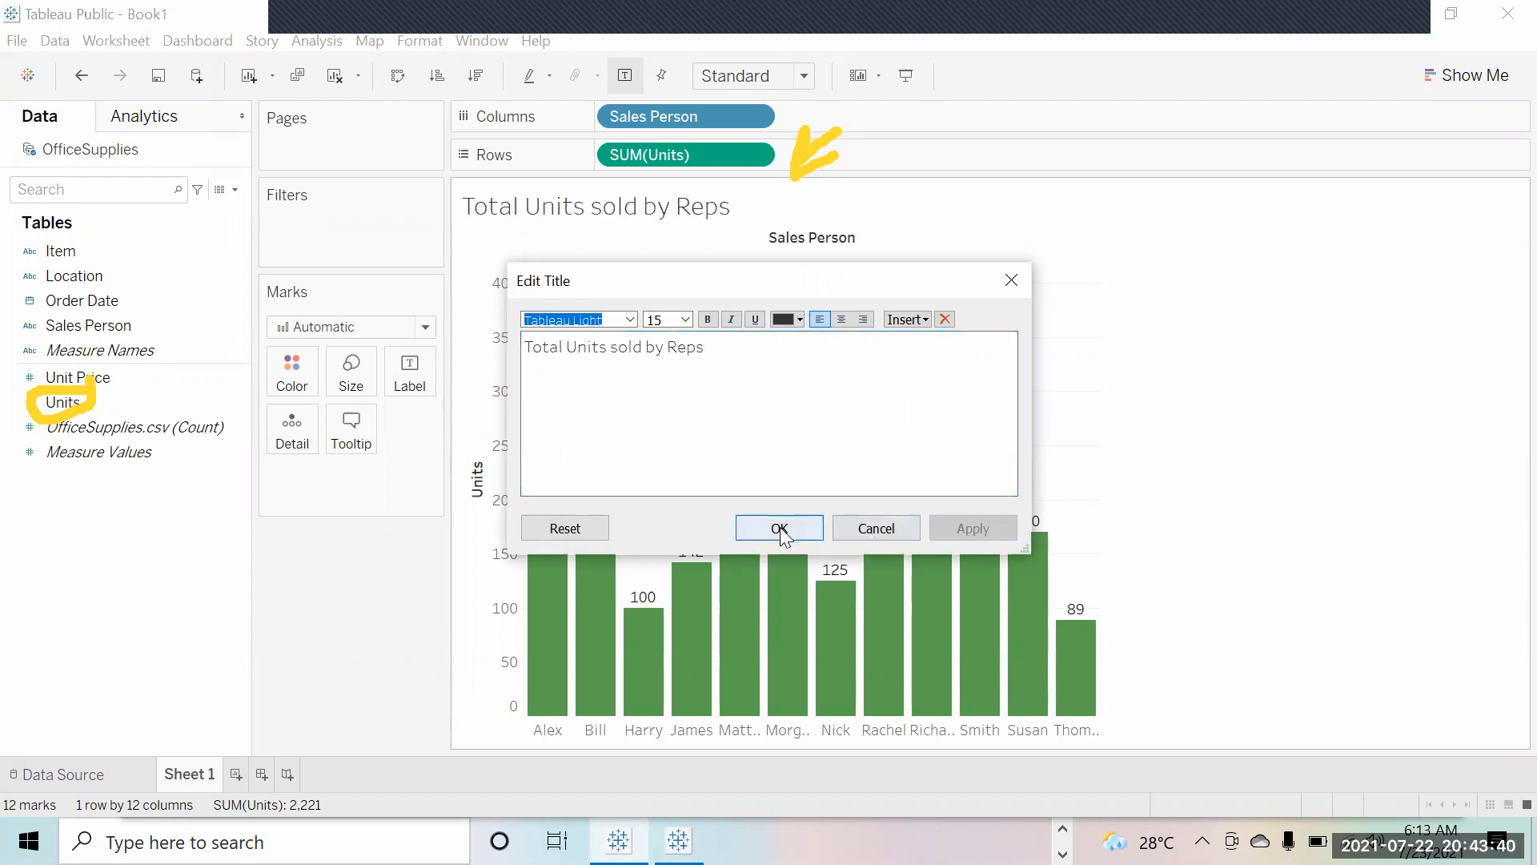
left_click(780, 528)
Step: Make the whole title bold and underlined
double_click(549, 228)
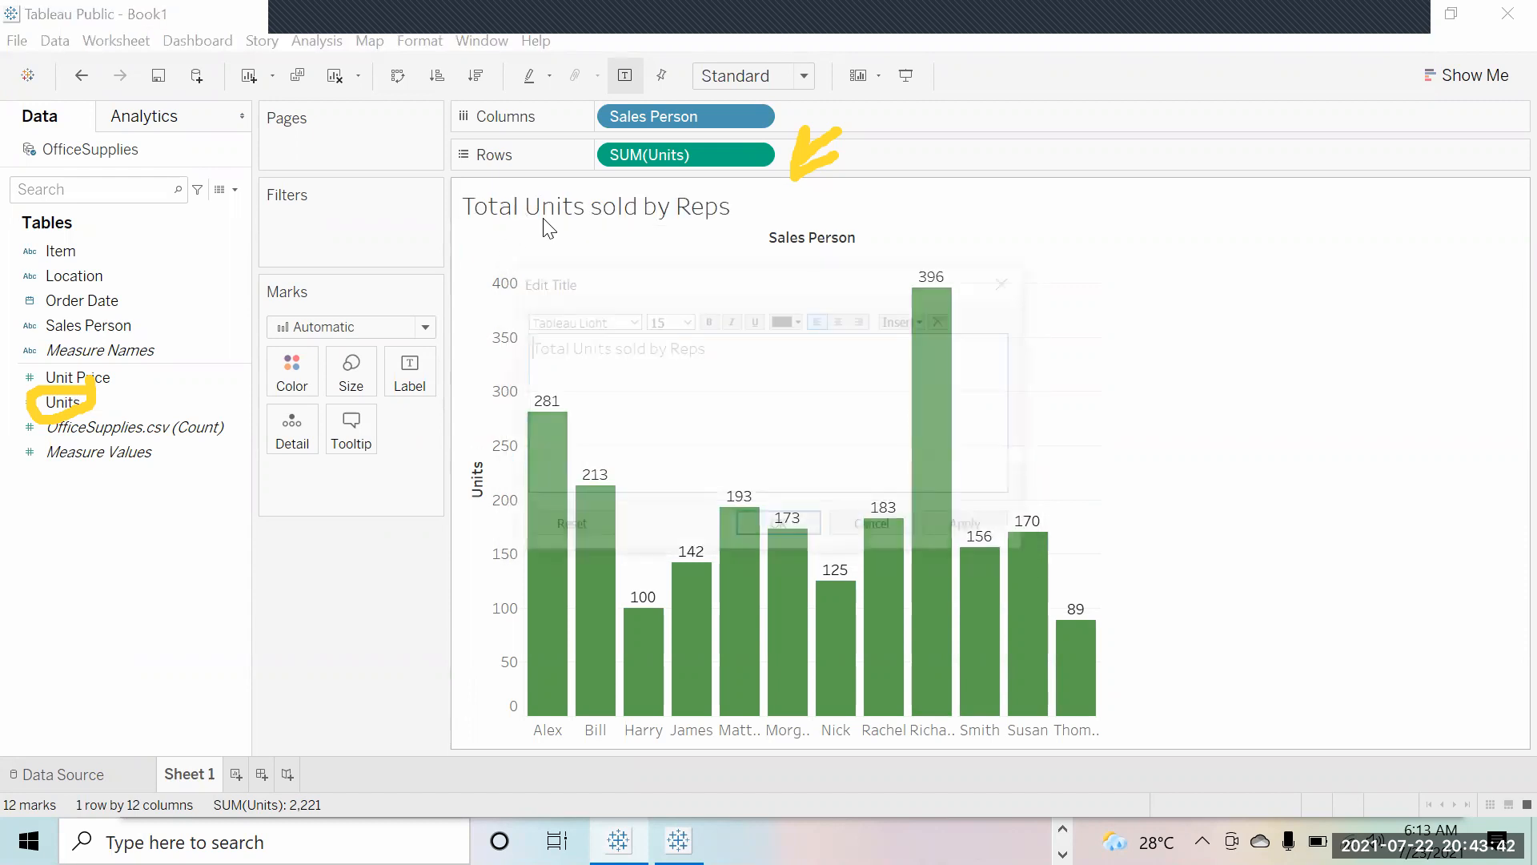
left_click_drag(746, 359, 485, 358)
left_click(709, 320)
left_click(756, 319)
left_click(967, 530)
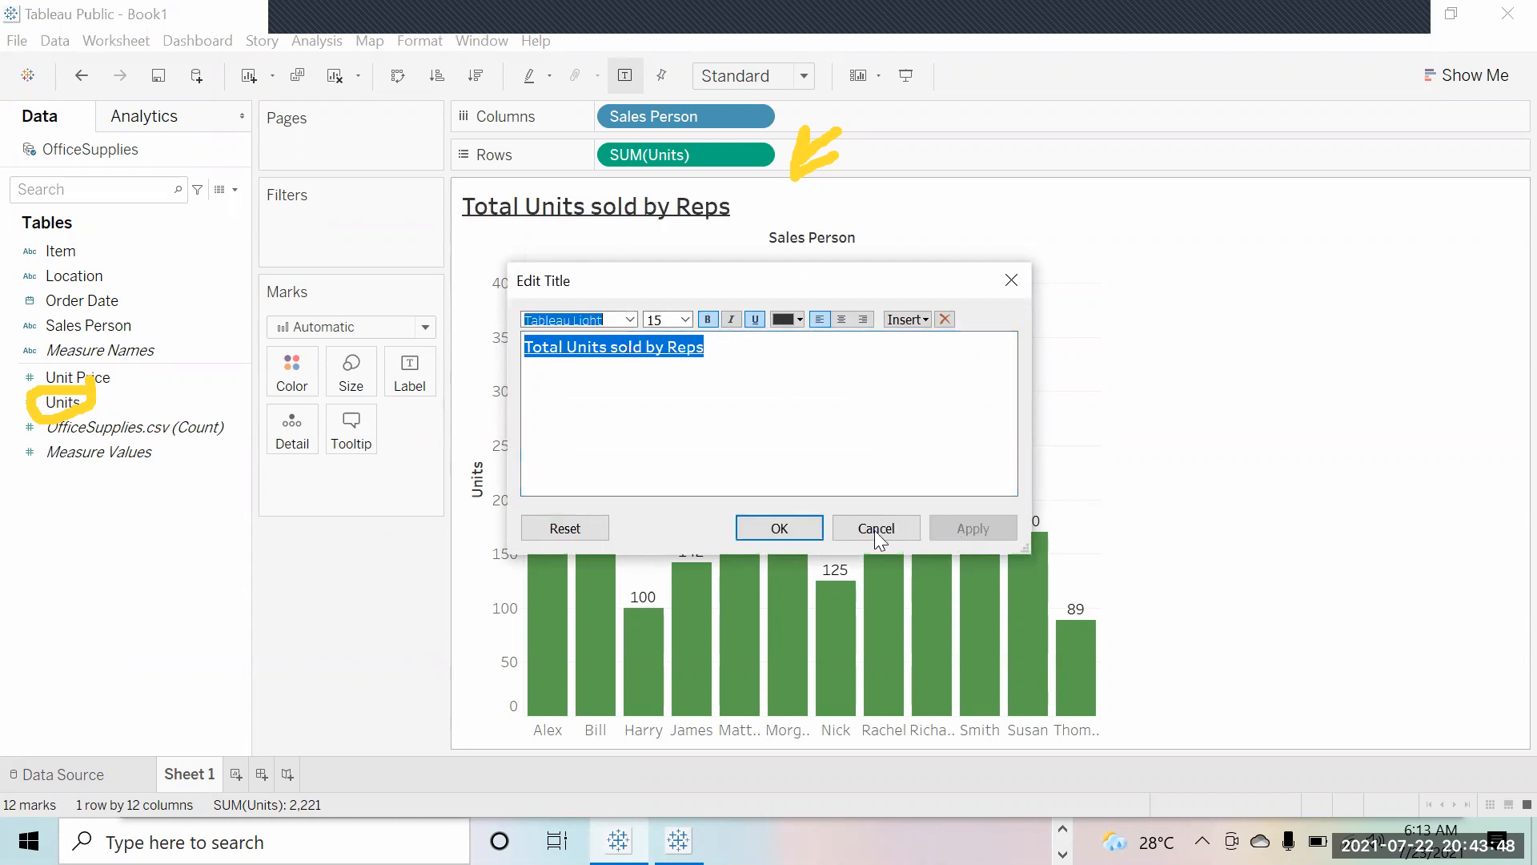
left_click(800, 531)
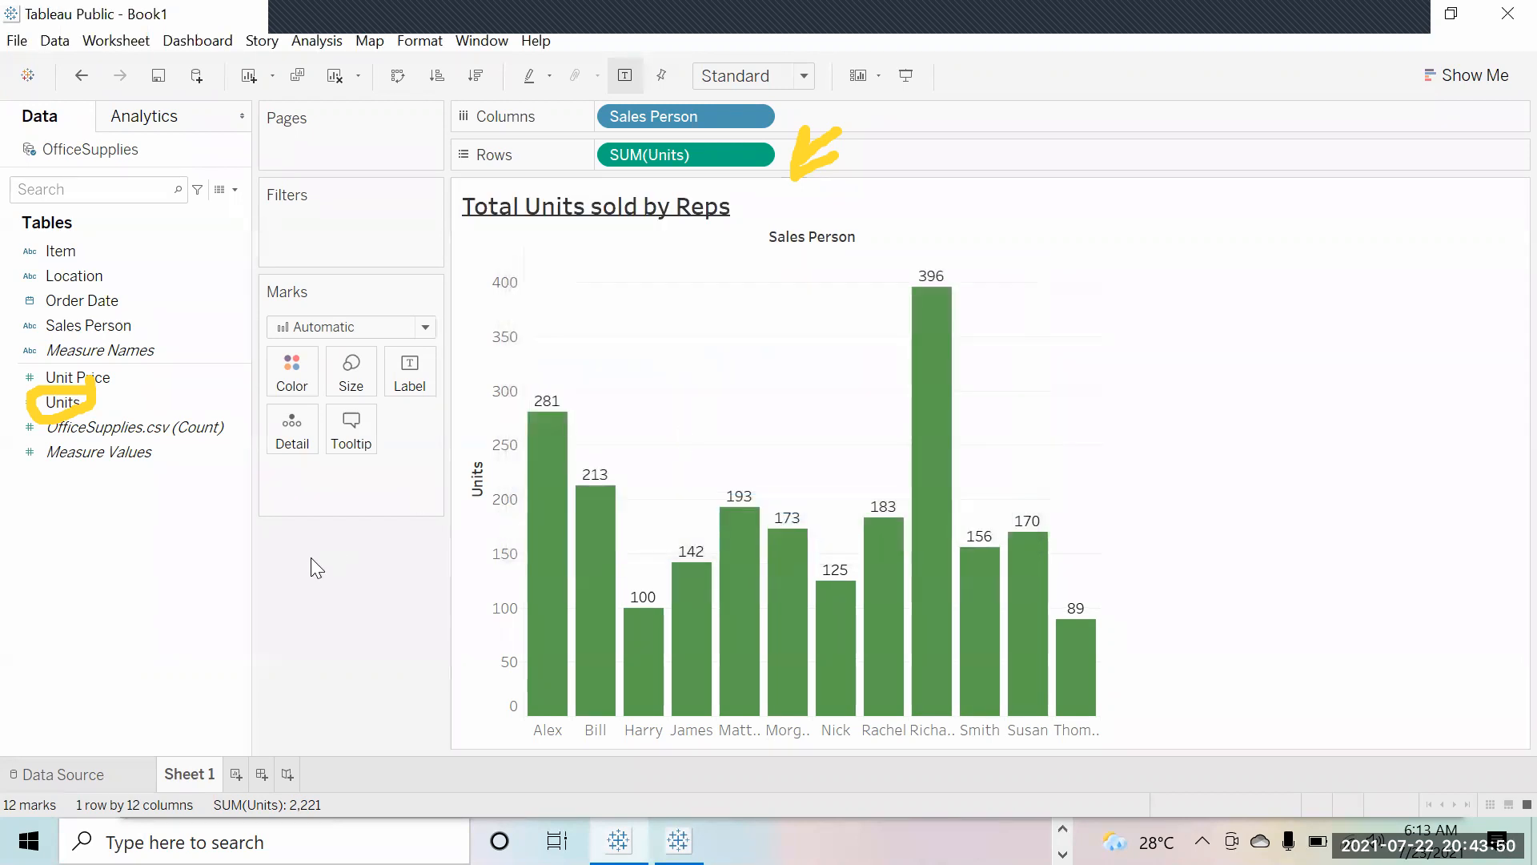
Step: Center the title above the chart
double_click(661, 209)
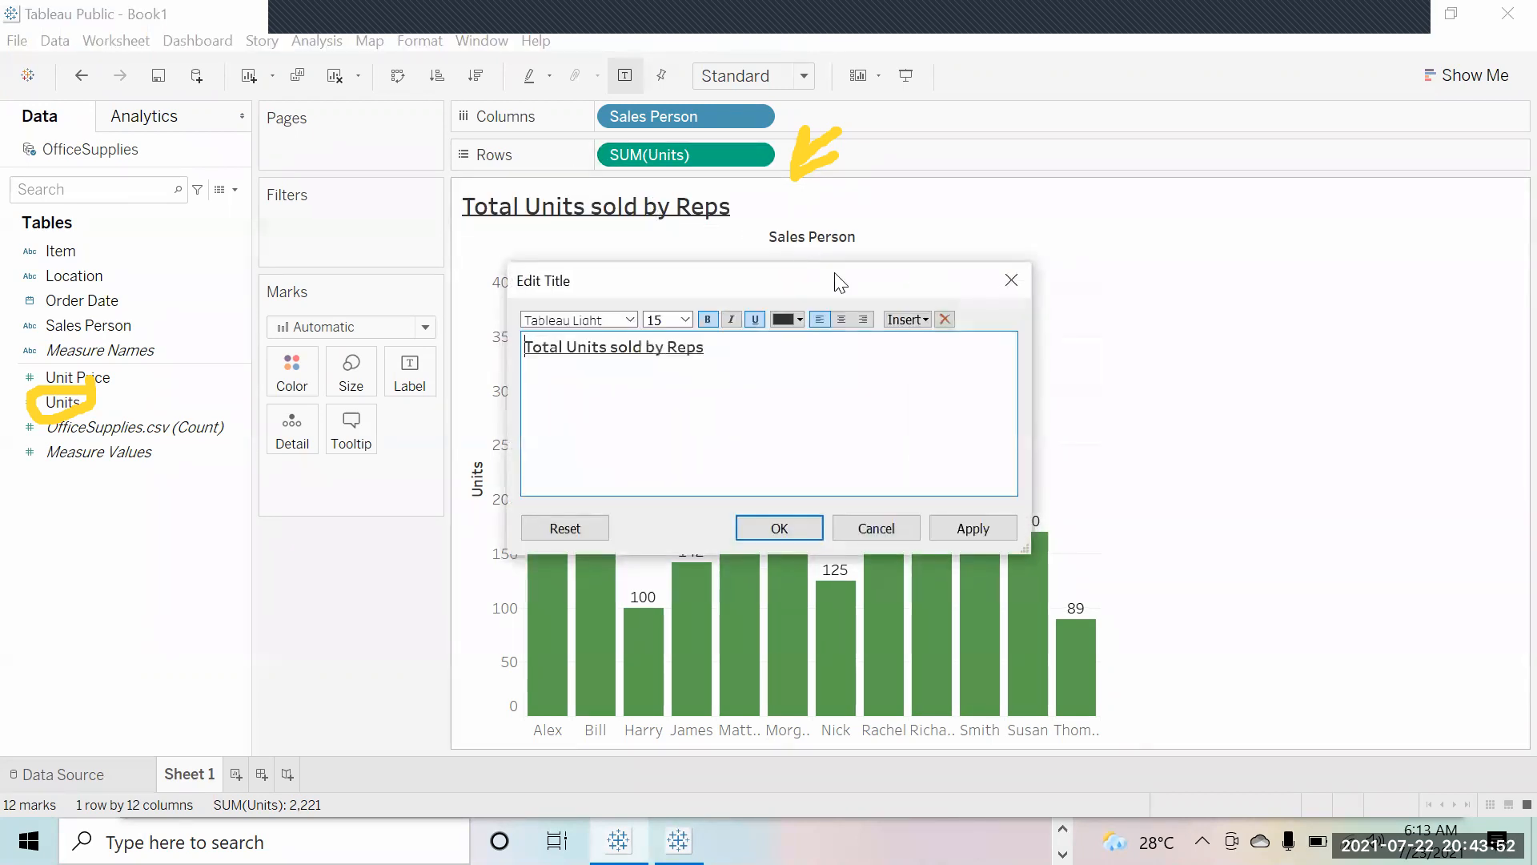
left_click(842, 321)
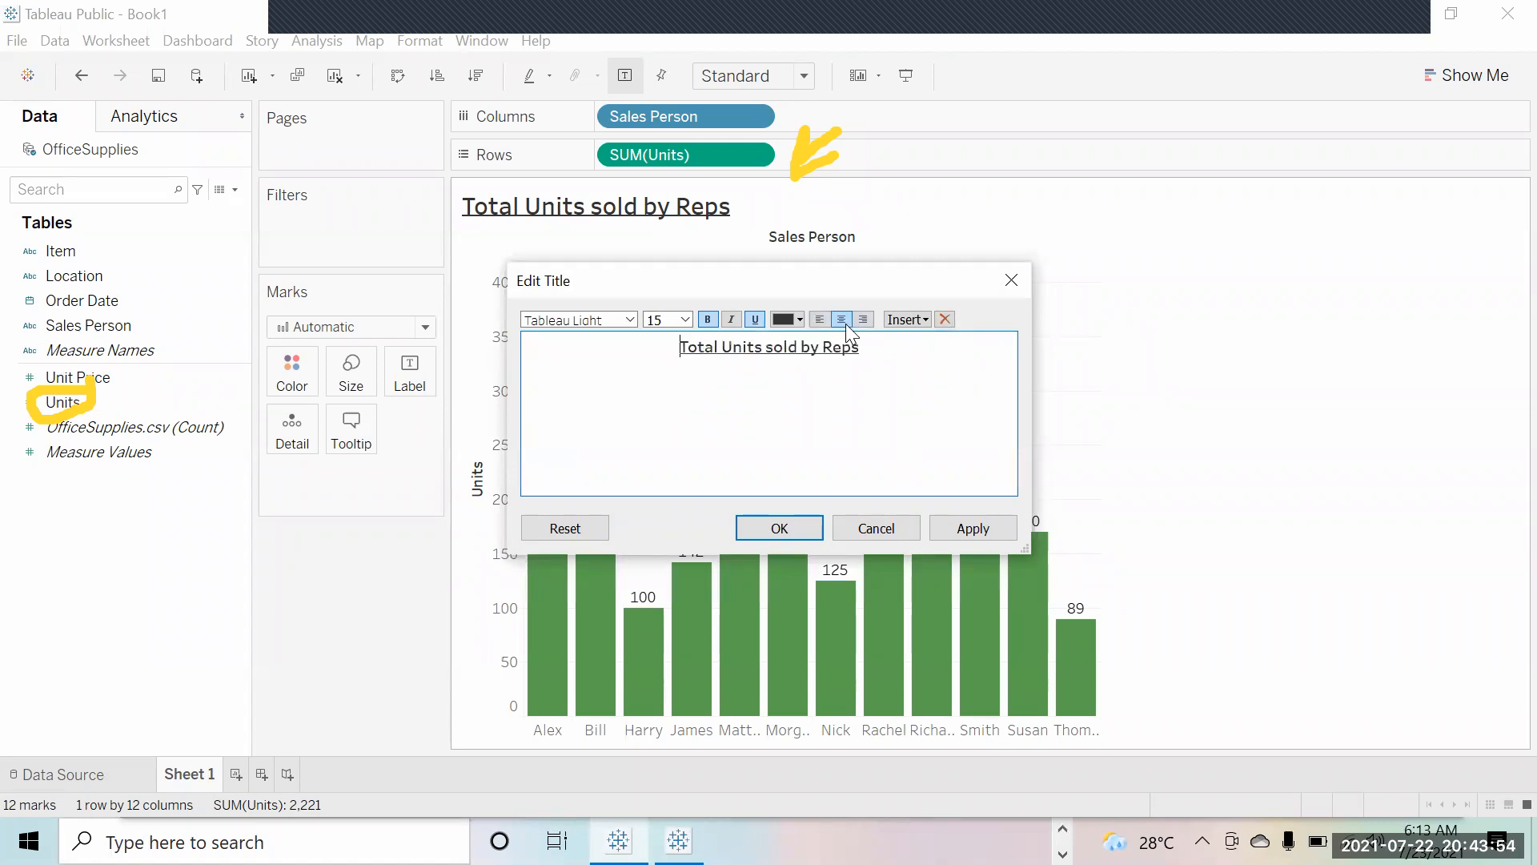
left_click(975, 528)
left_click(793, 526)
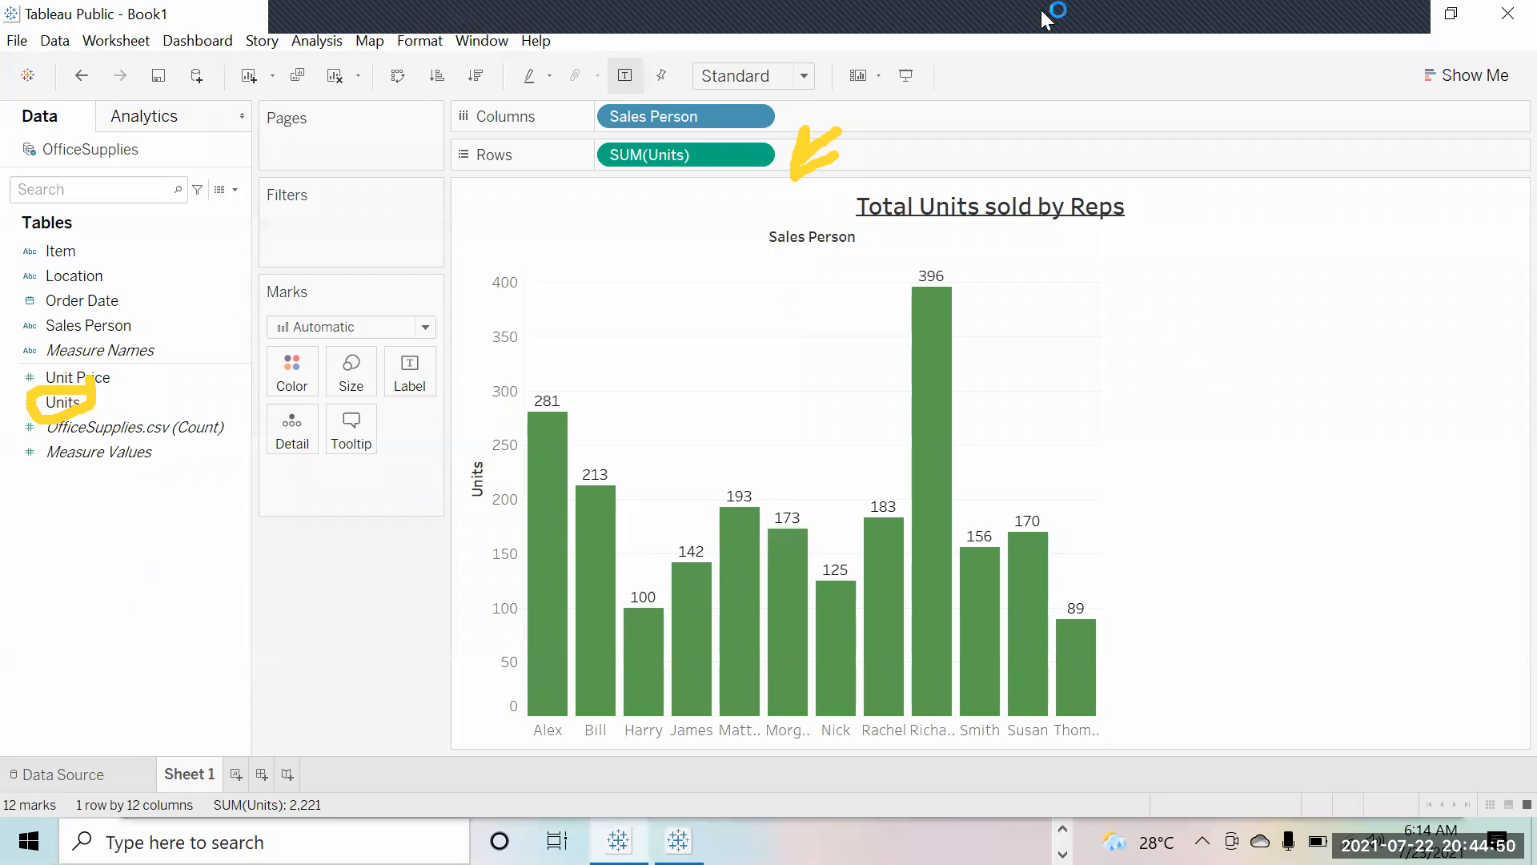
Step: Add a new blank worksheet, Sheet 2
mouse_move(979, 21)
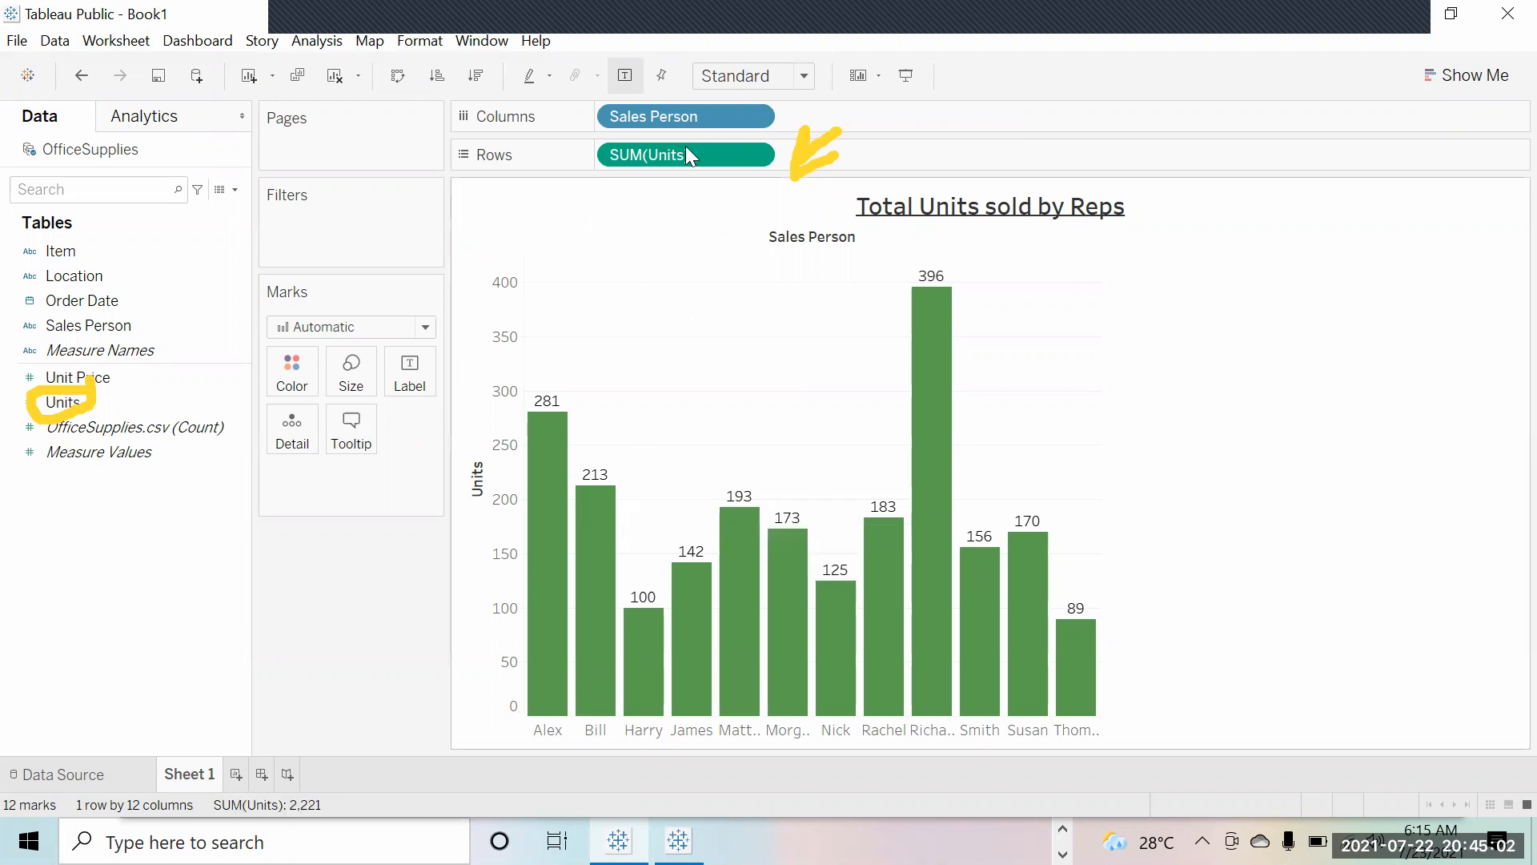
left_click(235, 774)
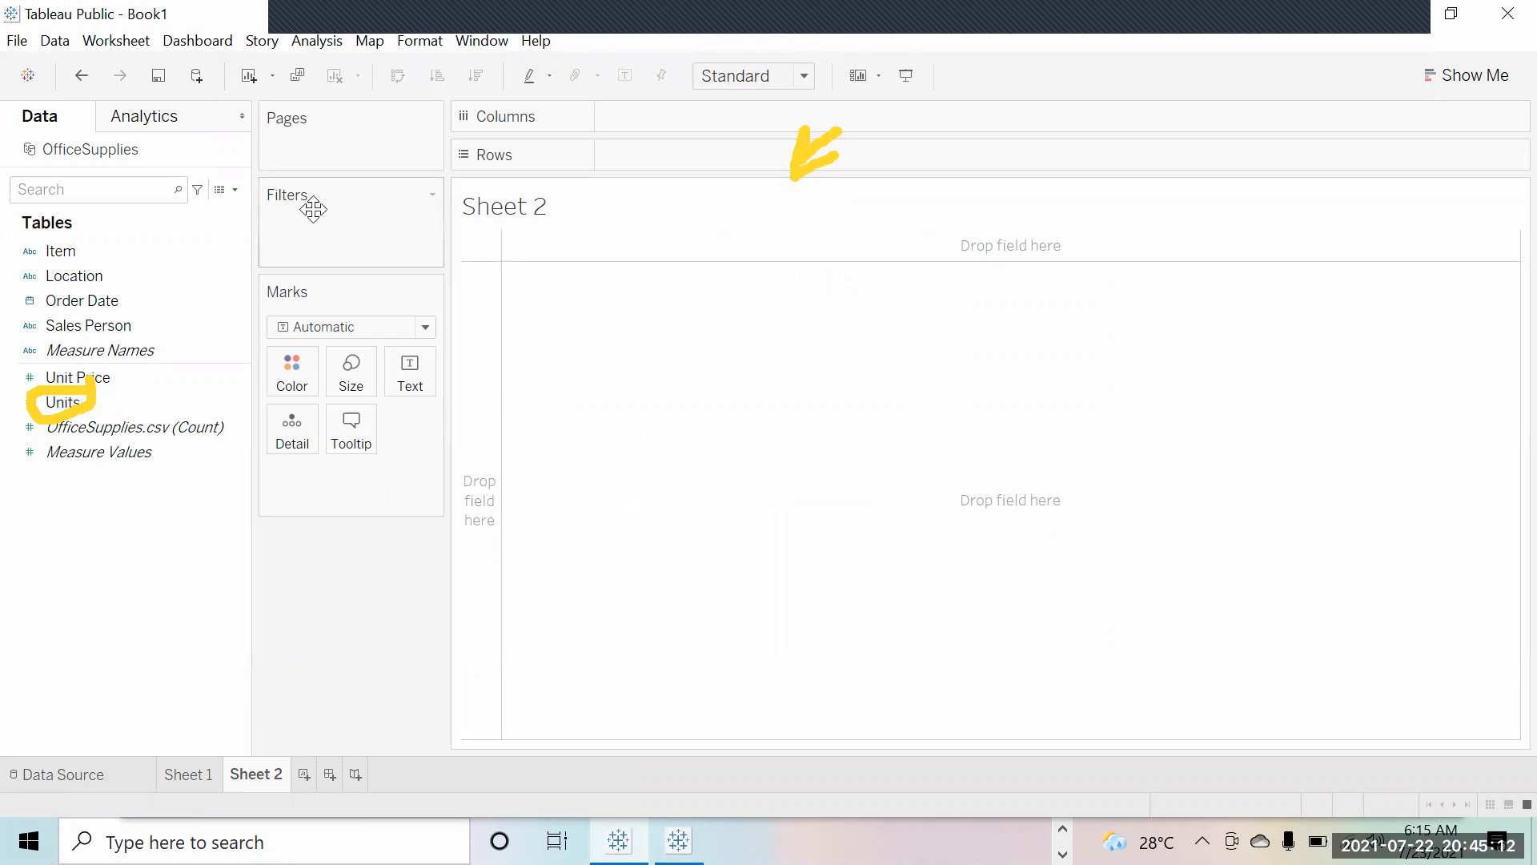
Step: Chart SUM(Units) by Sales Person on Sheet 2, coloring bars by Location (Central, East, West)
left_click(95, 323)
left_click_drag(94, 323, 672, 117)
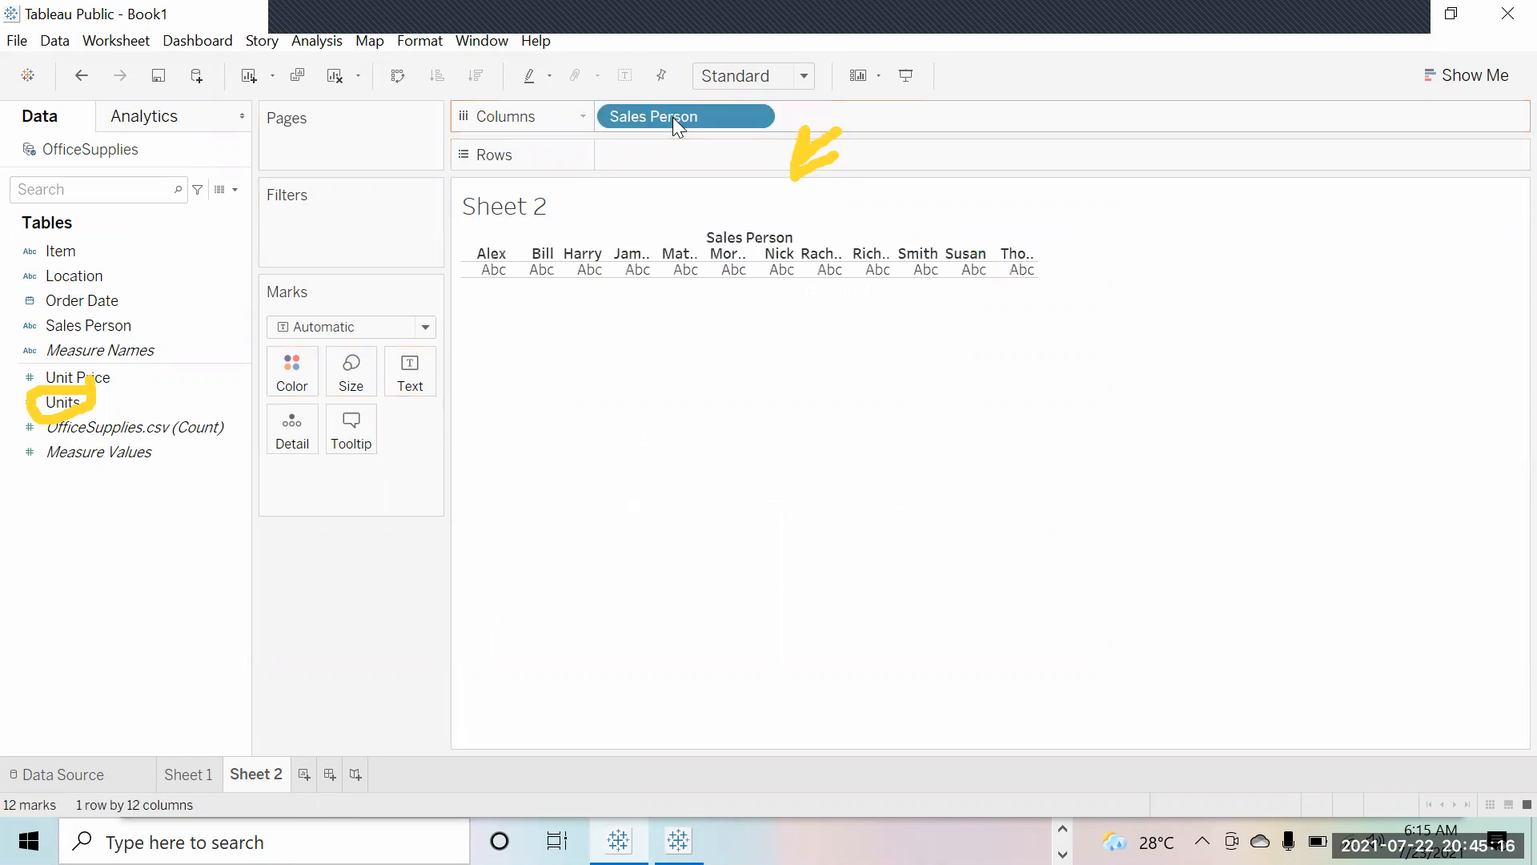
left_click_drag(70, 396, 707, 149)
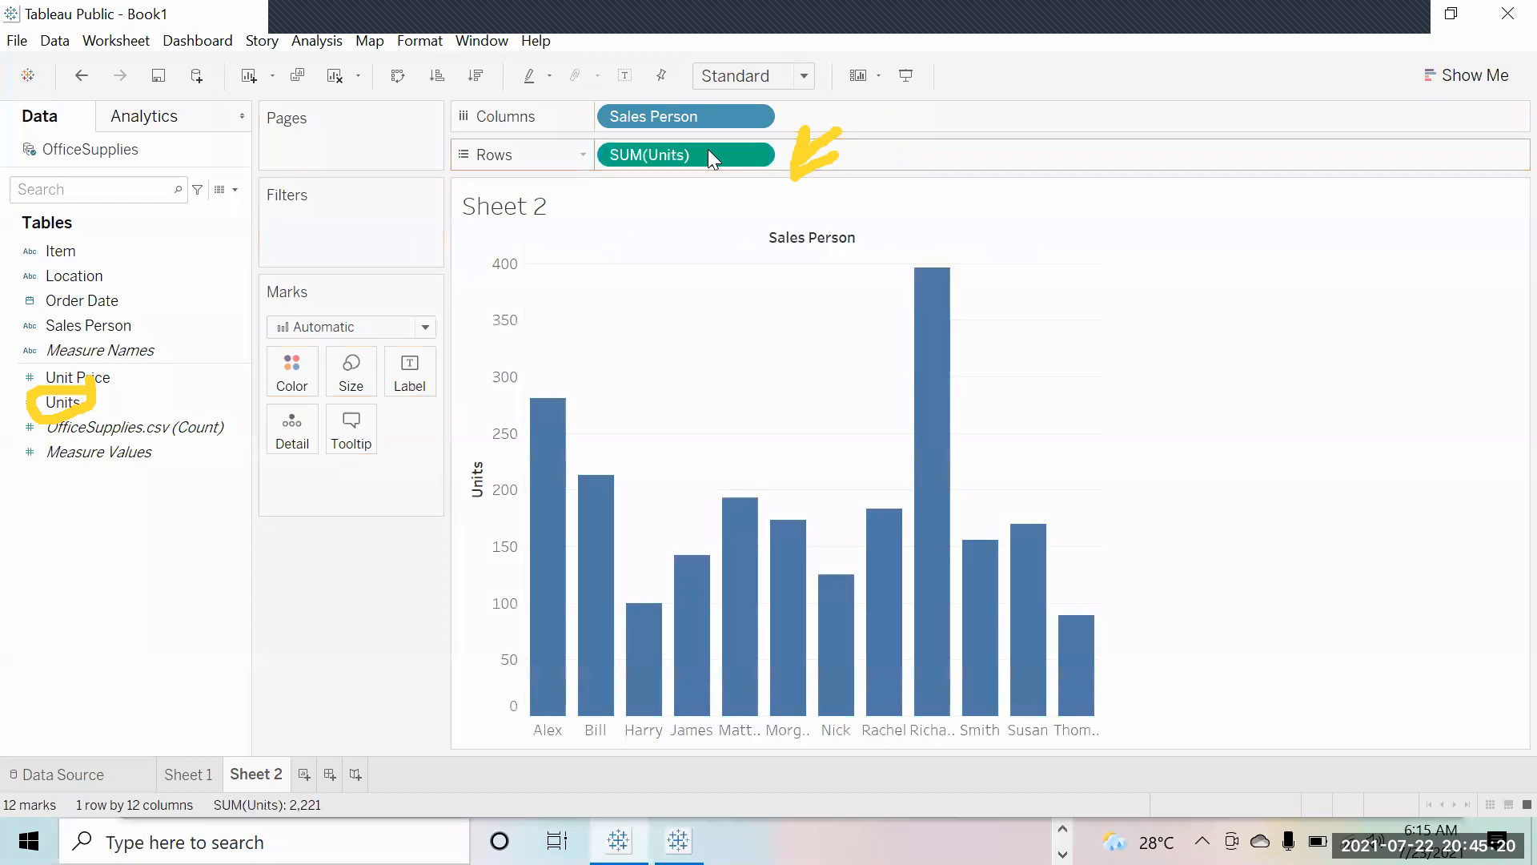
mouse_move(921, 332)
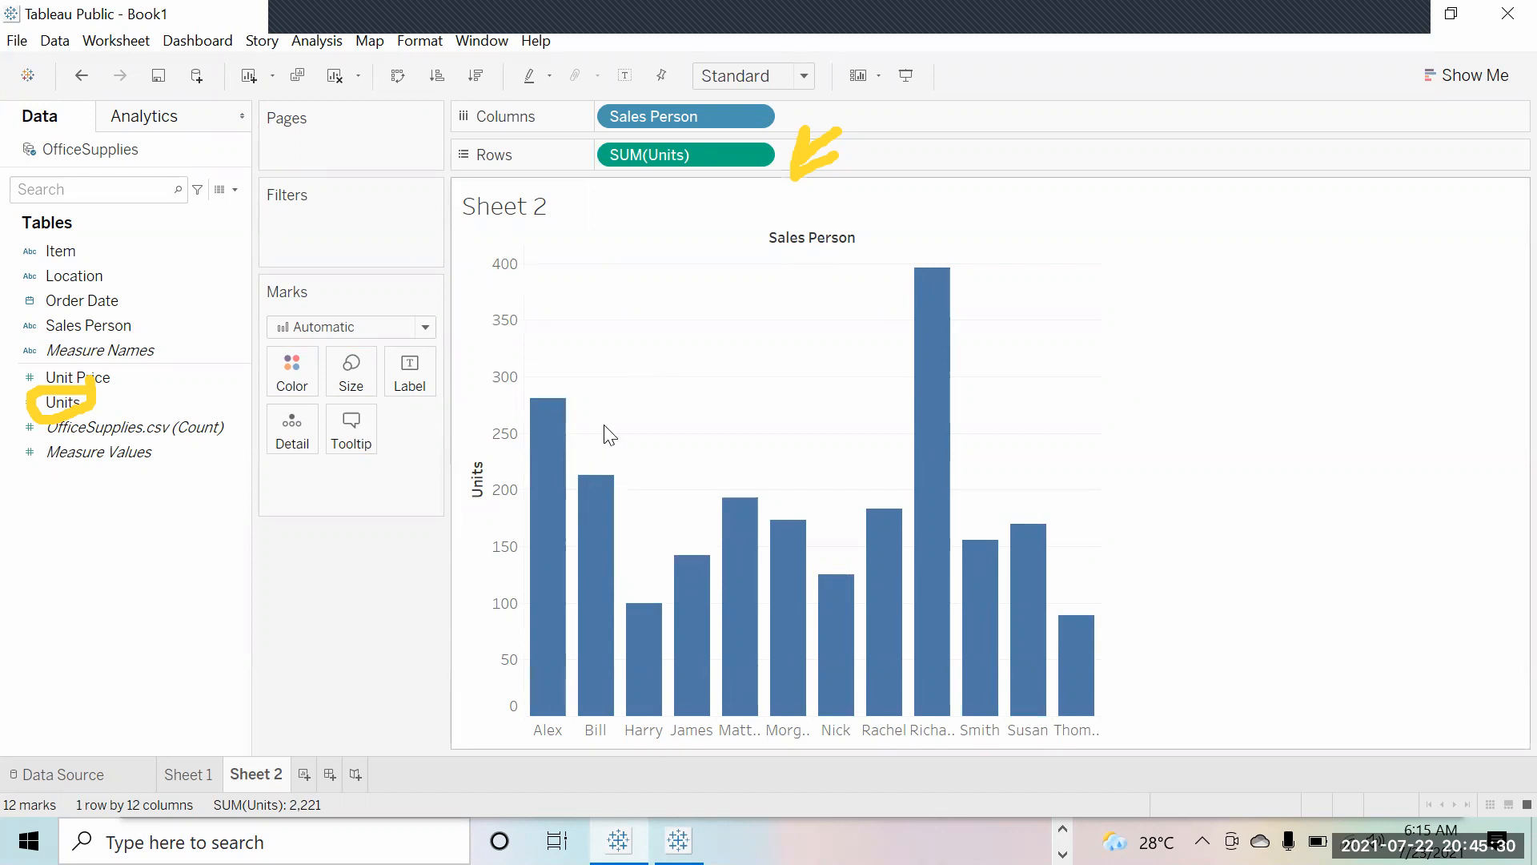
mouse_move(556, 651)
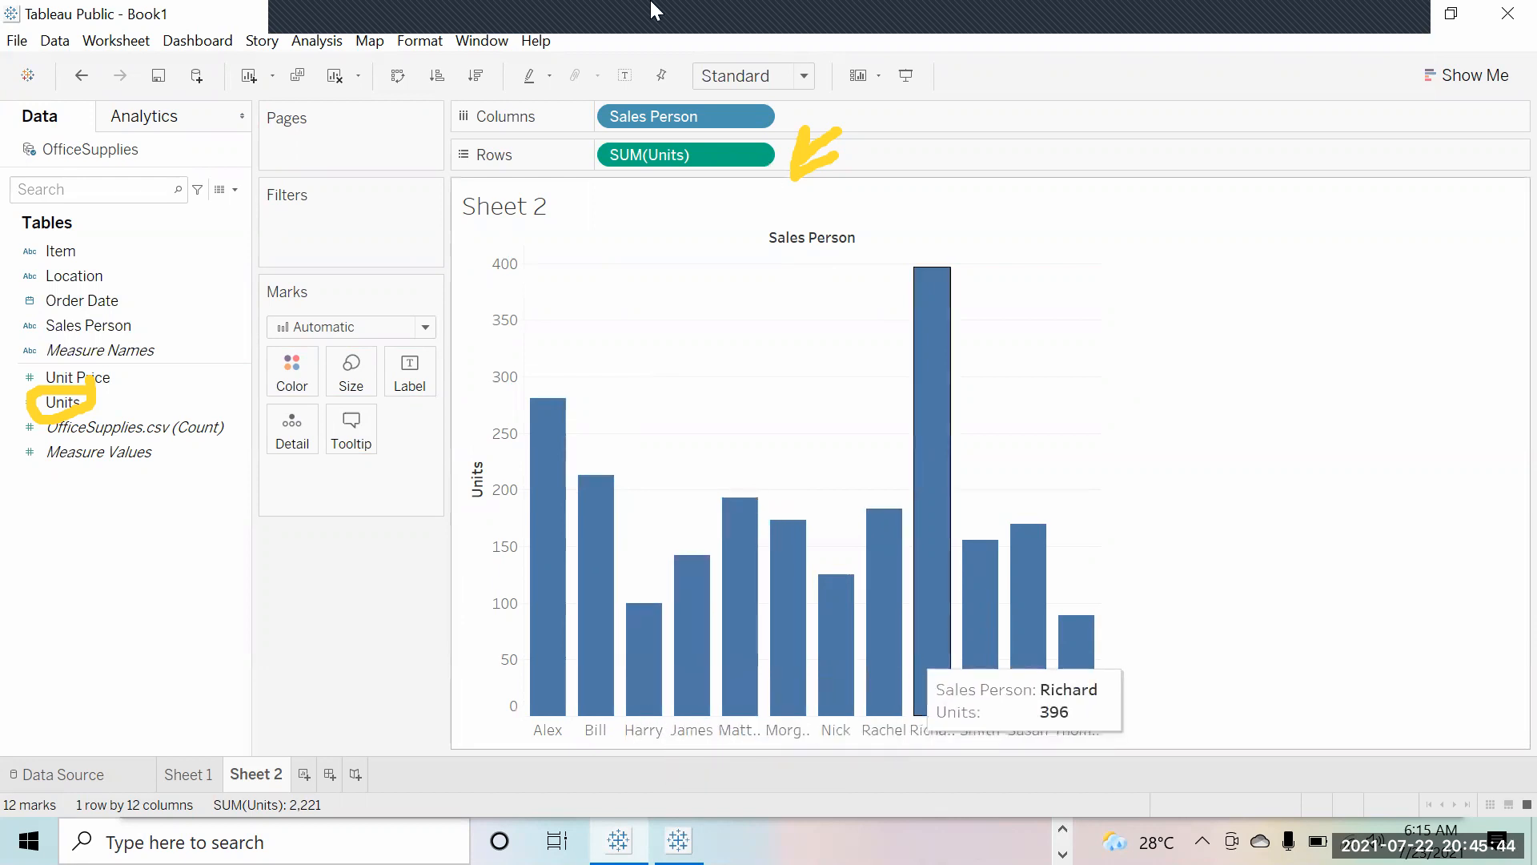
mouse_move(927, 10)
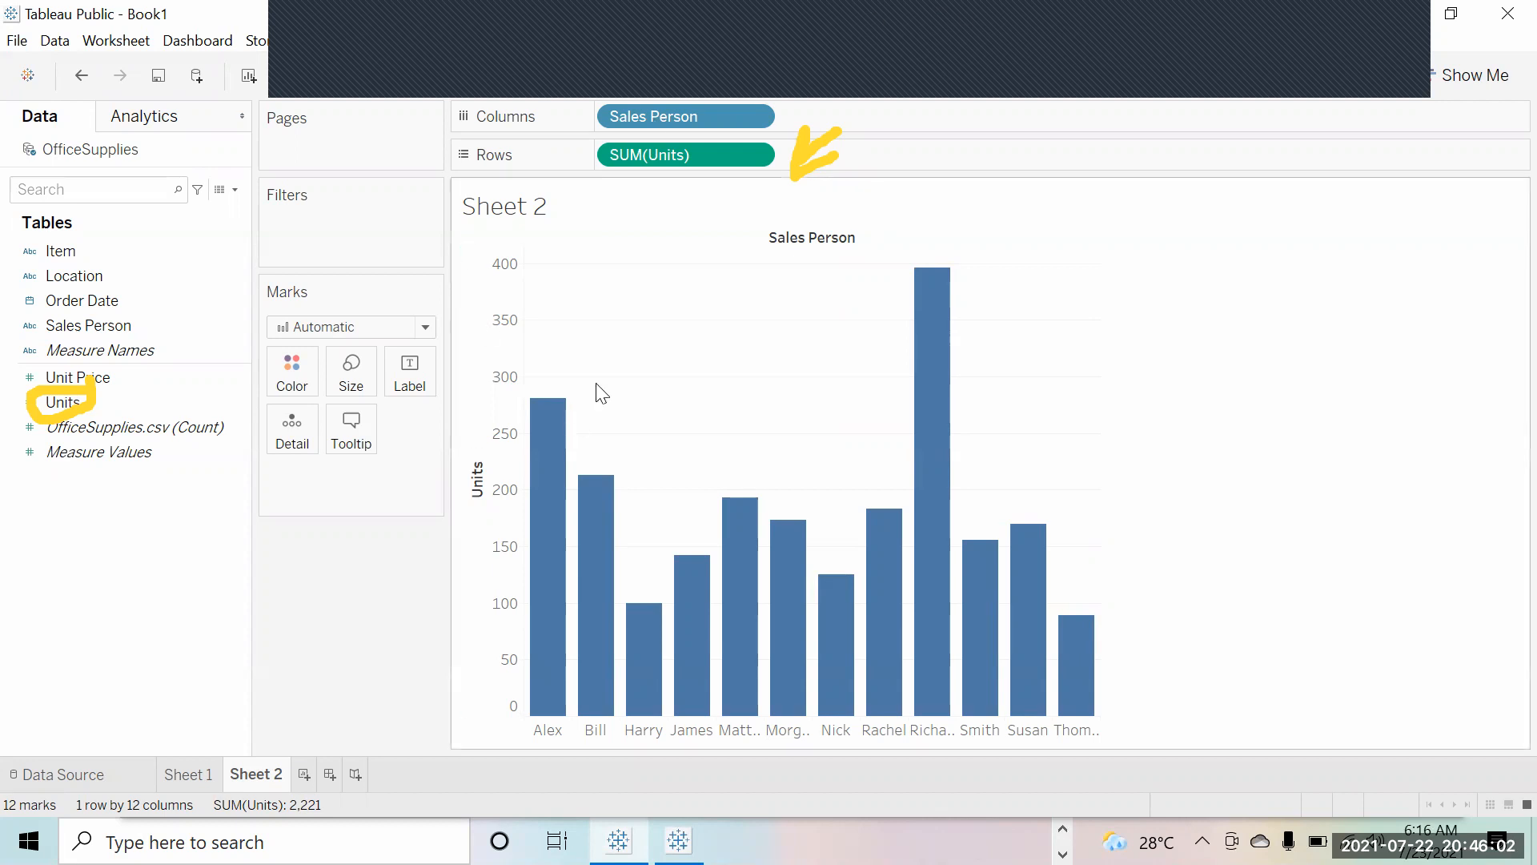
mouse_move(539, 504)
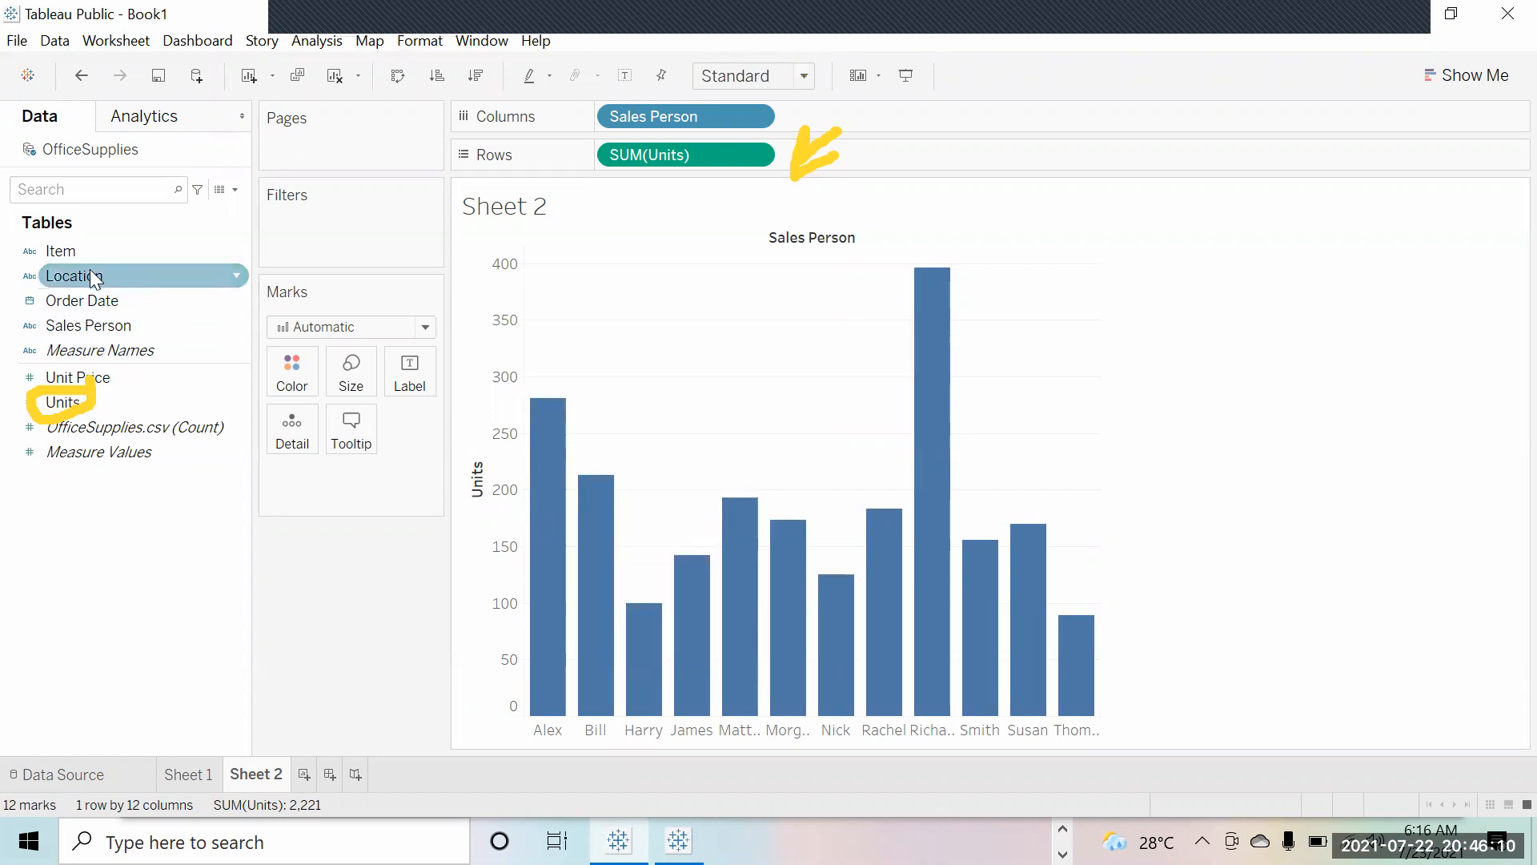
left_click_drag(90, 269, 282, 358)
mouse_move(557, 606)
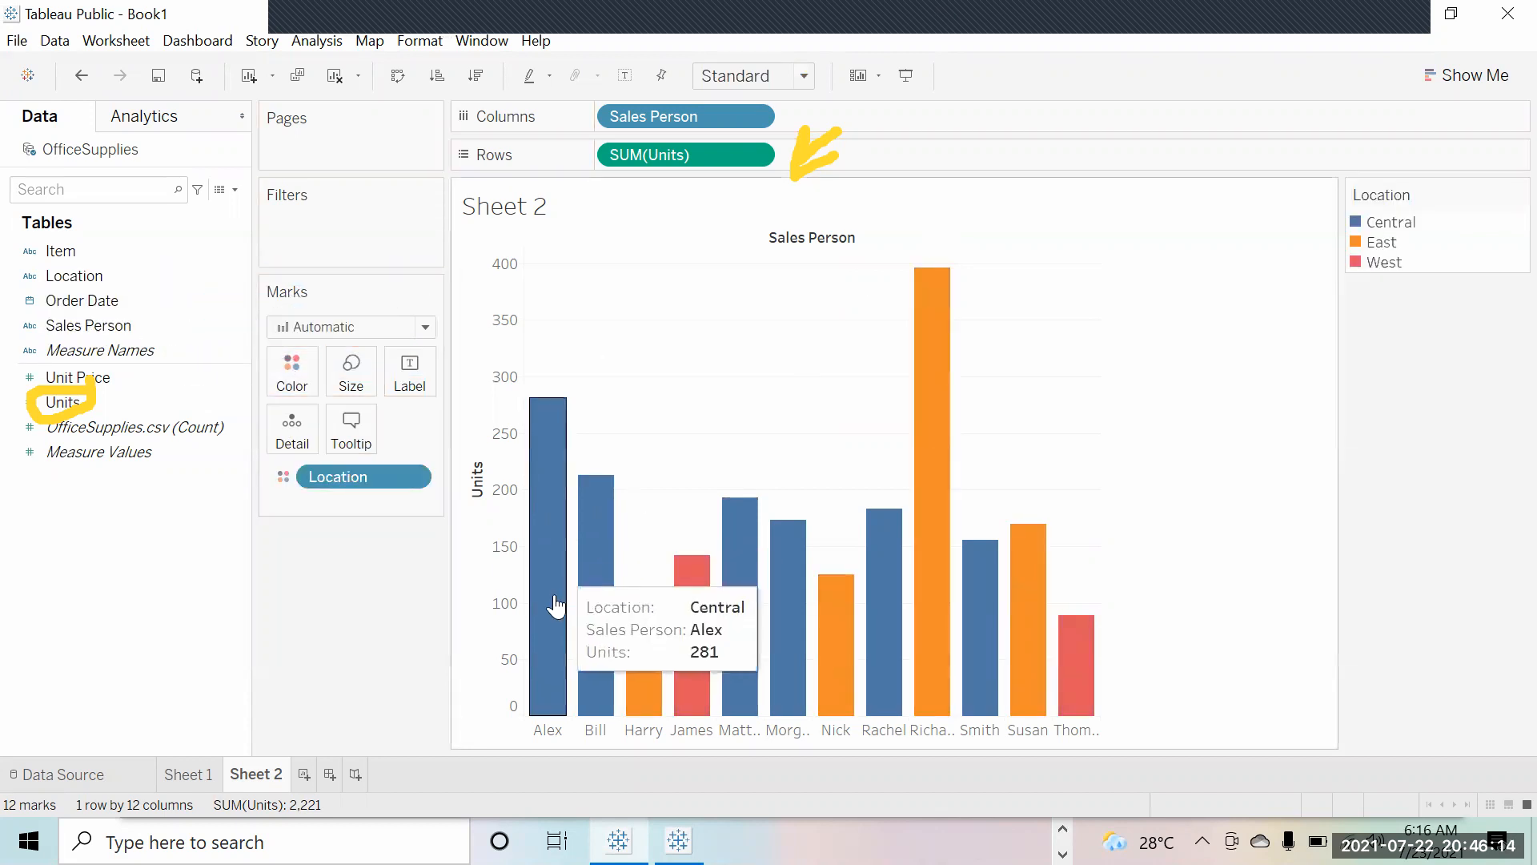
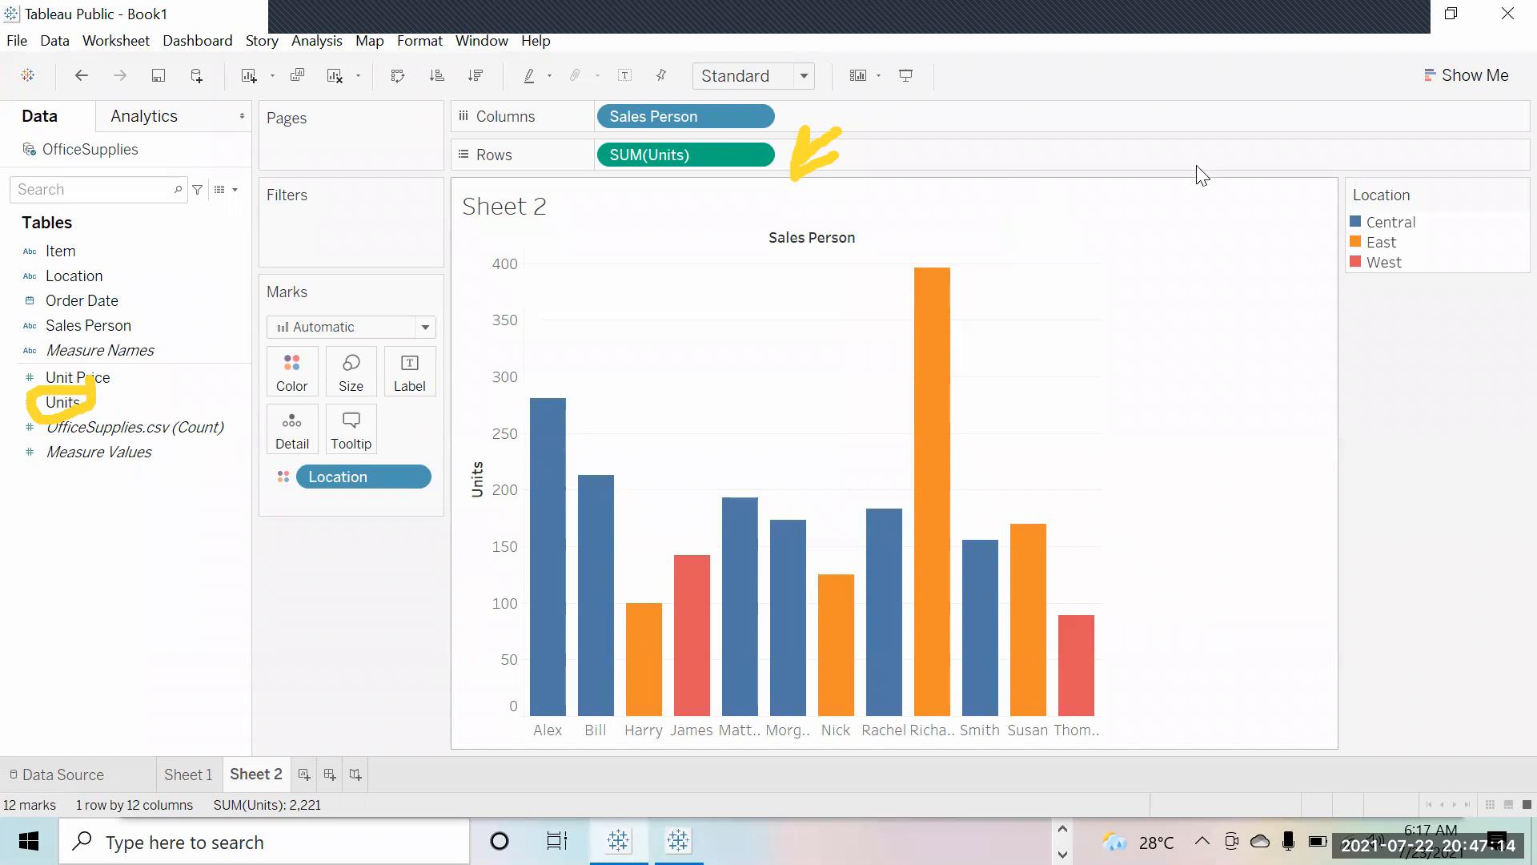
Step: Open and close the chart-type suggestions twice without changing the chart
left_click(1455, 76)
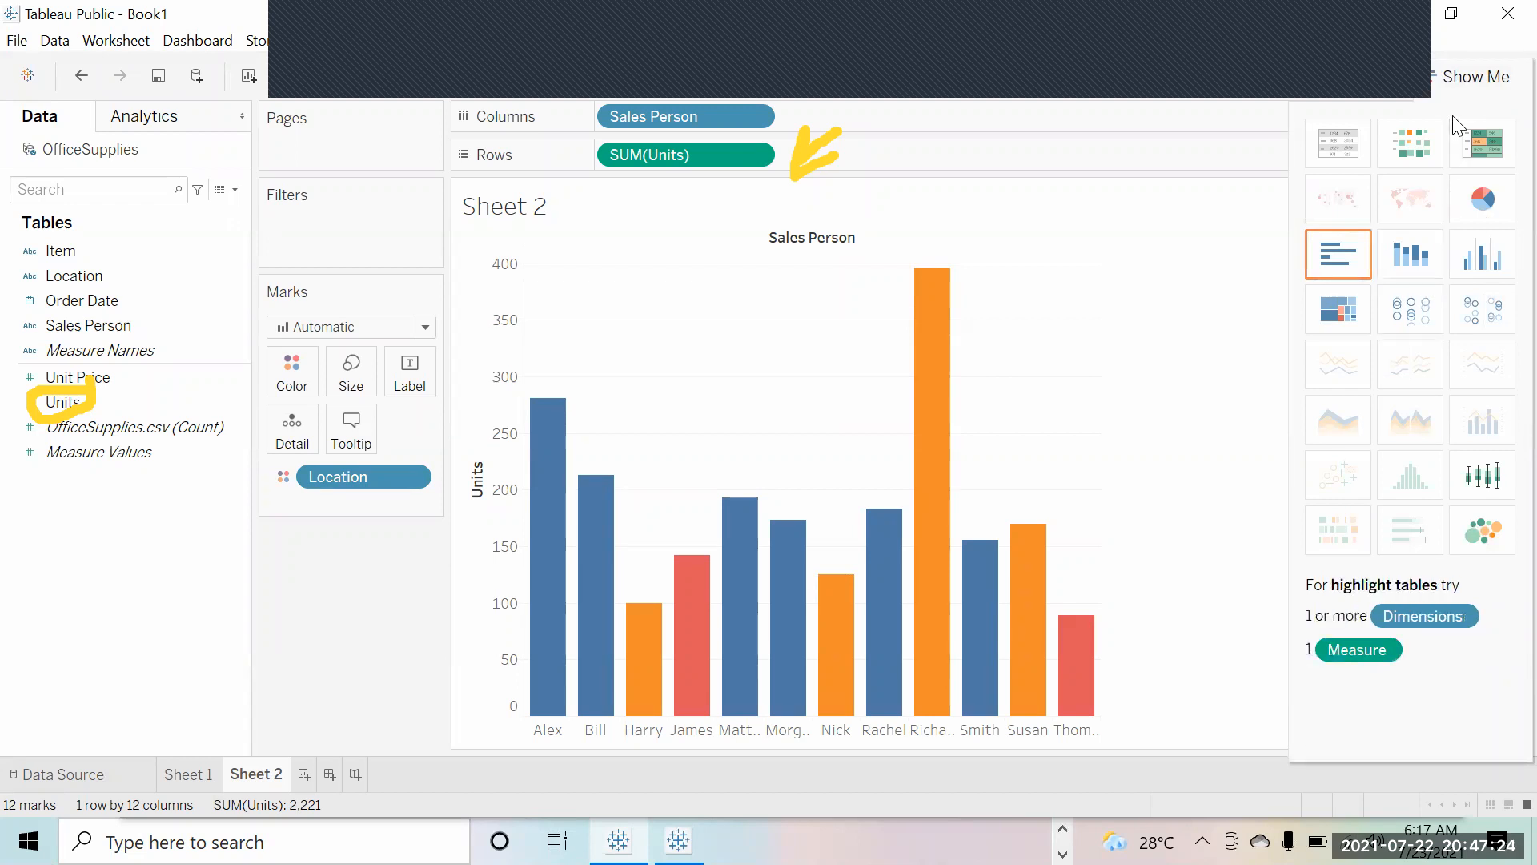
left_click(1466, 80)
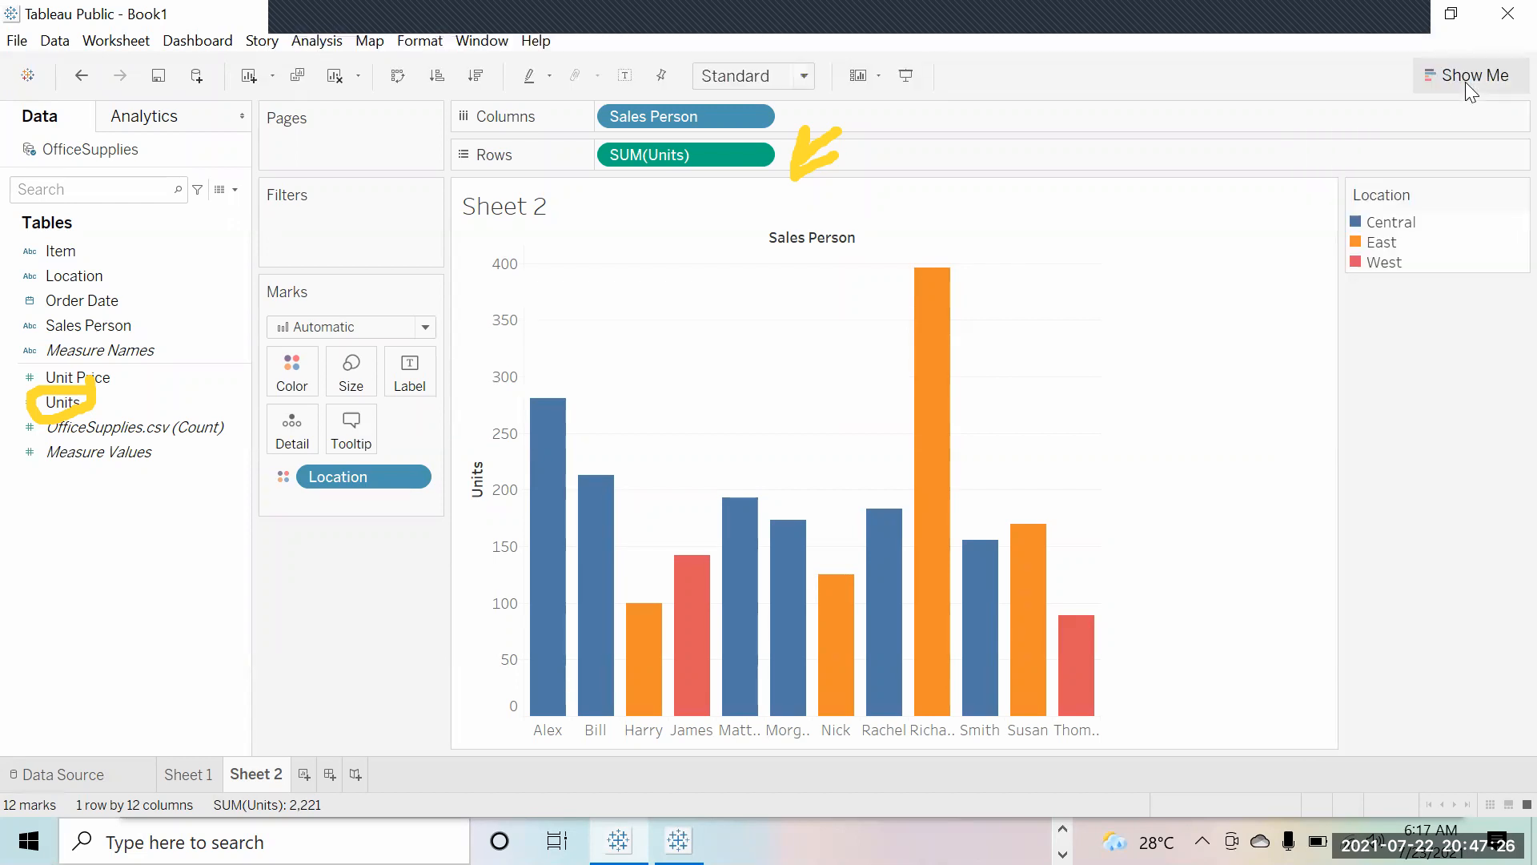
left_click(1465, 82)
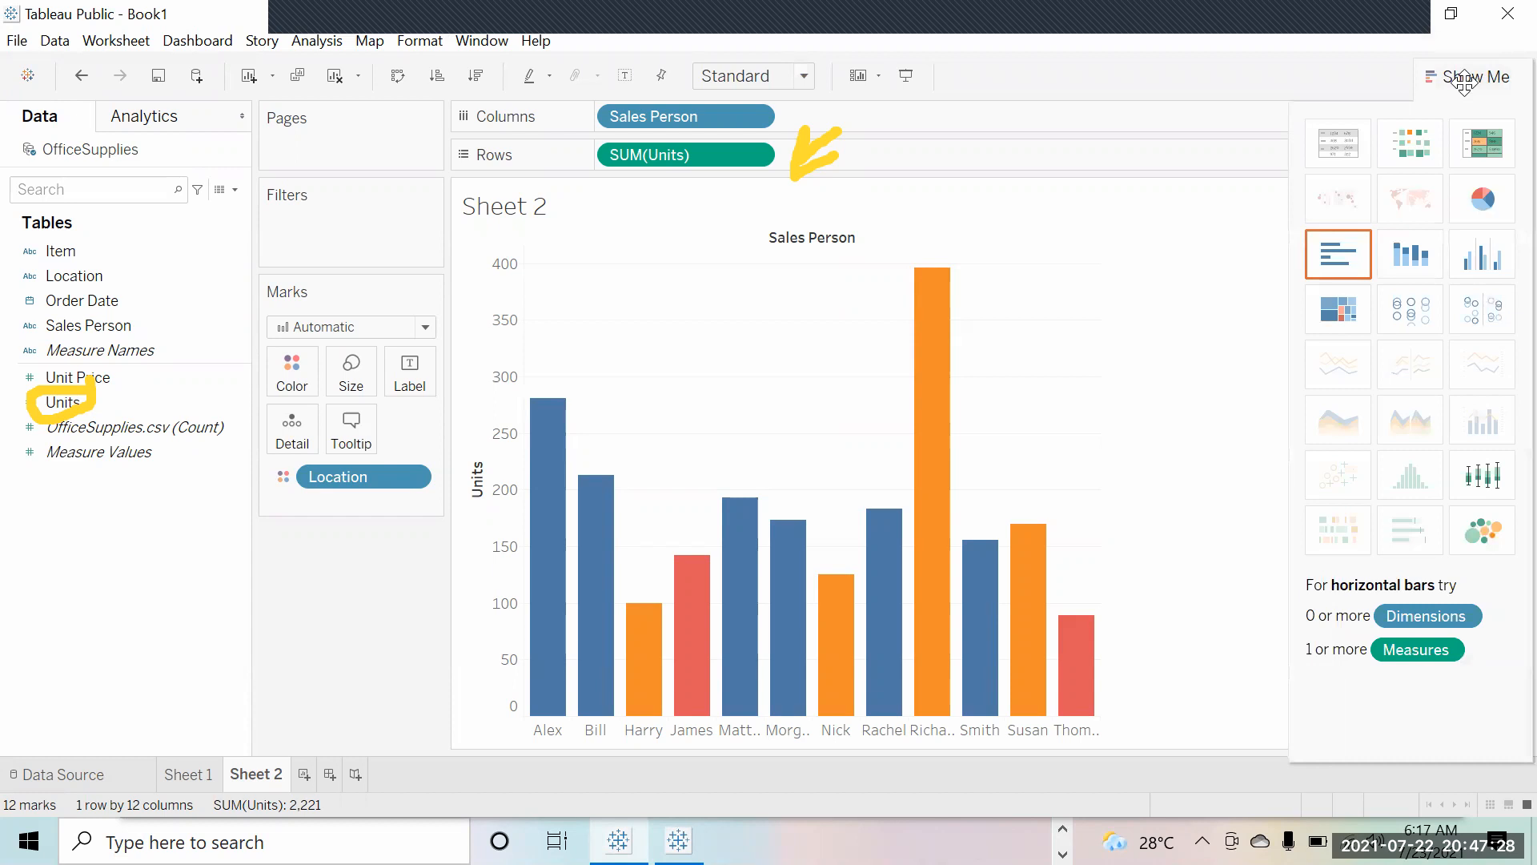
left_click(1464, 80)
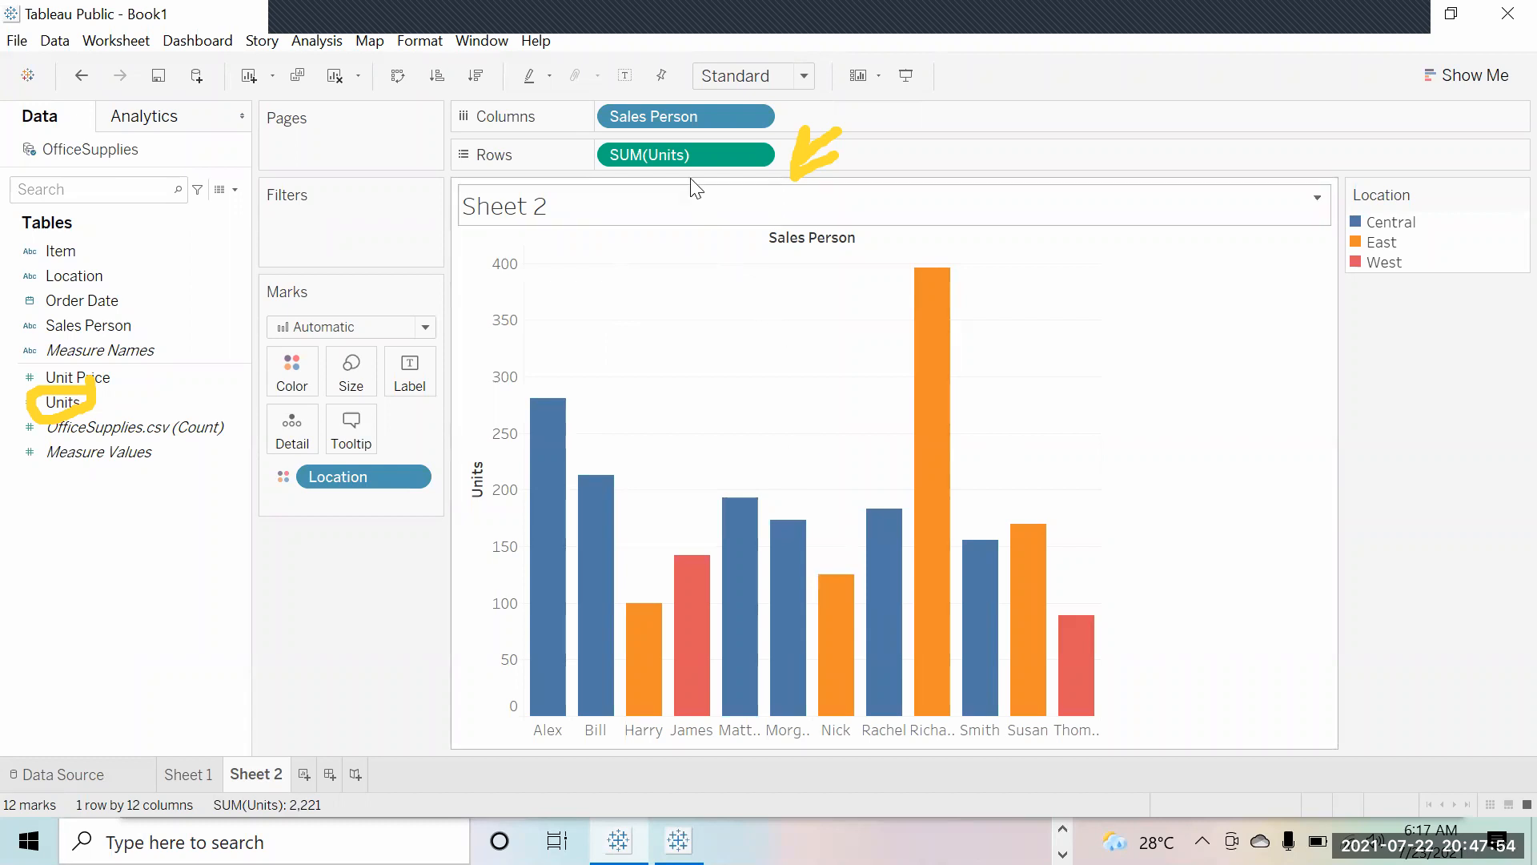
Step: Group the bars by Location across columns, then remove that Location grouping
left_click(132, 279)
left_click(144, 251)
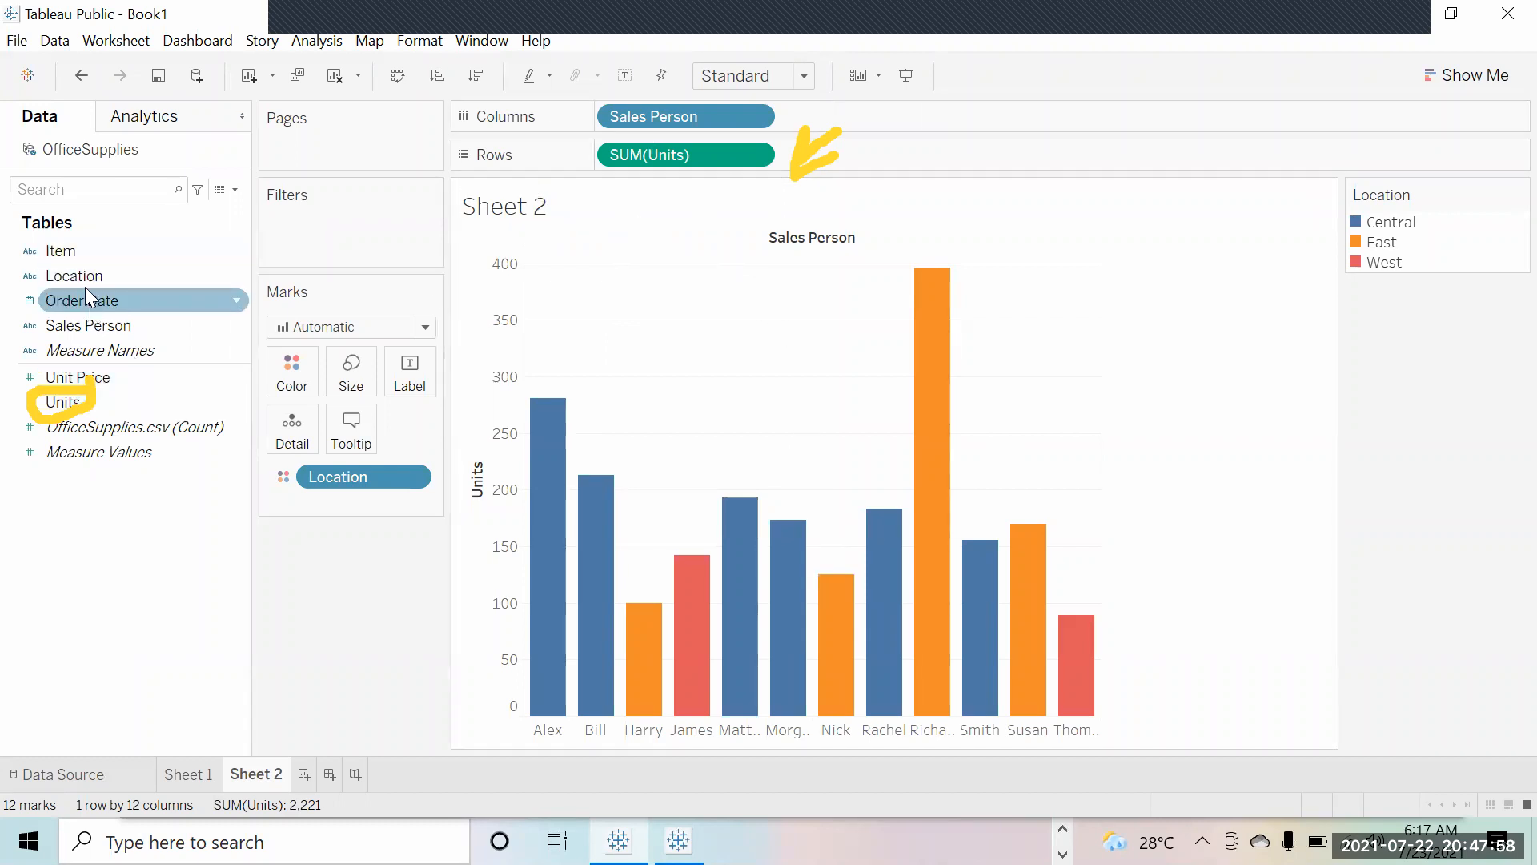
left_click_drag(85, 282, 623, 130)
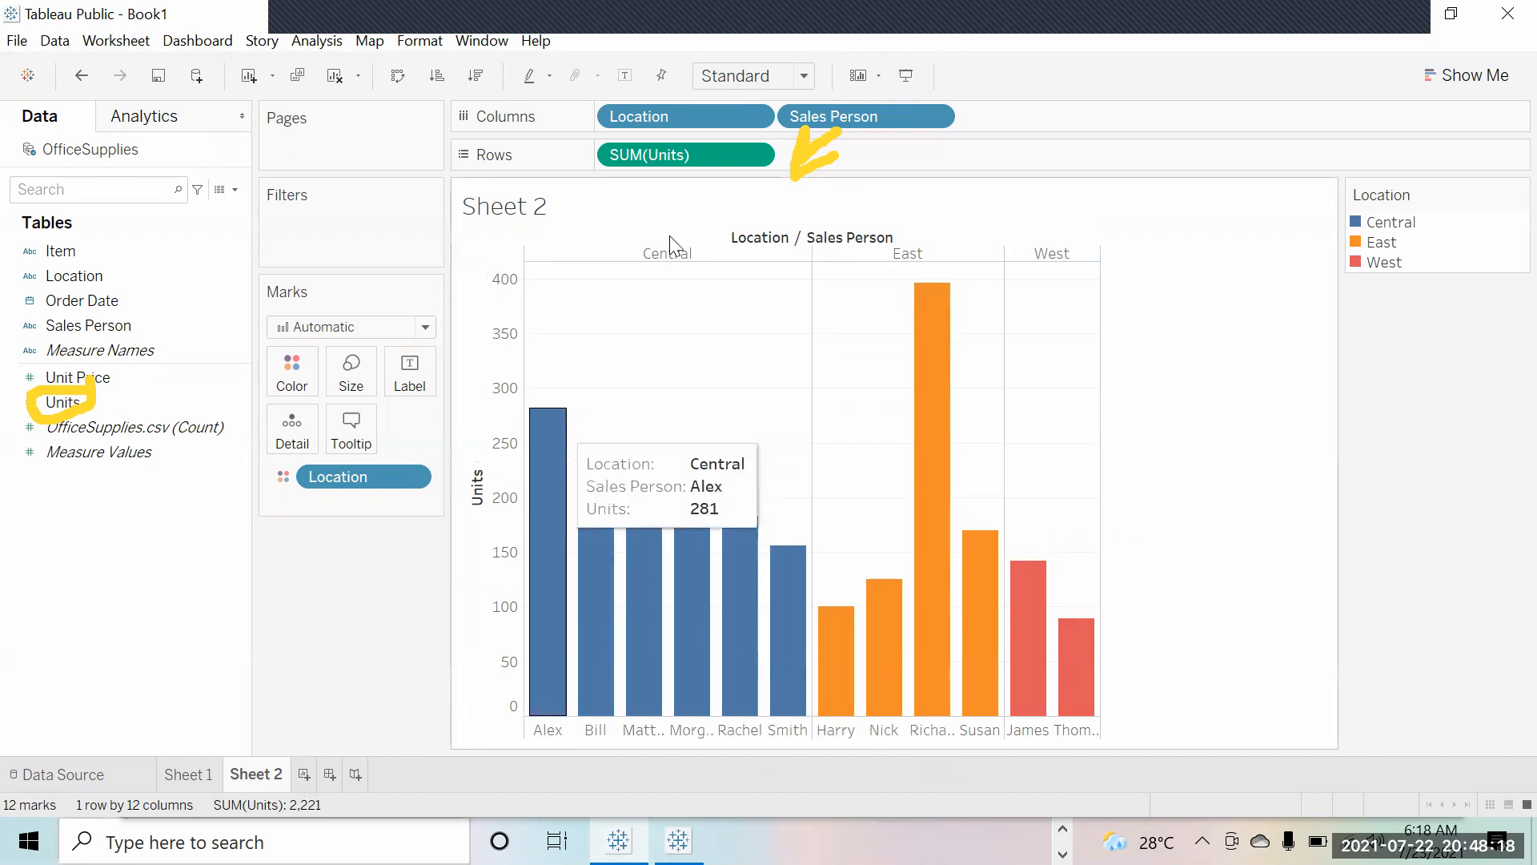
left_click_drag(695, 112, 161, 216)
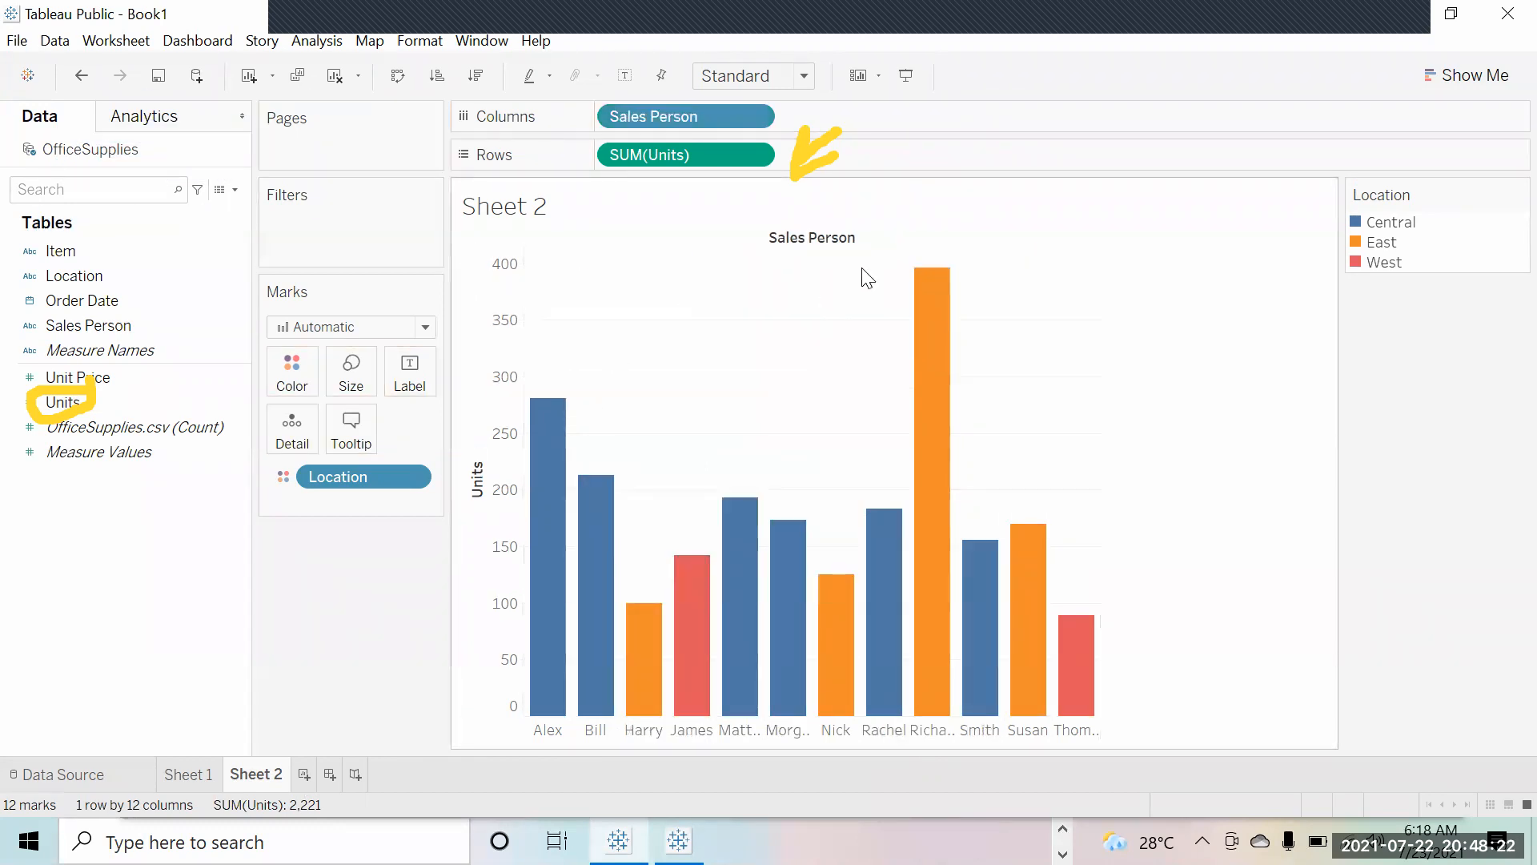
Step: Cycle the Units sort through descending, ascending and cleared, ending on largest first
mouse_move(872, 578)
left_click(477, 456)
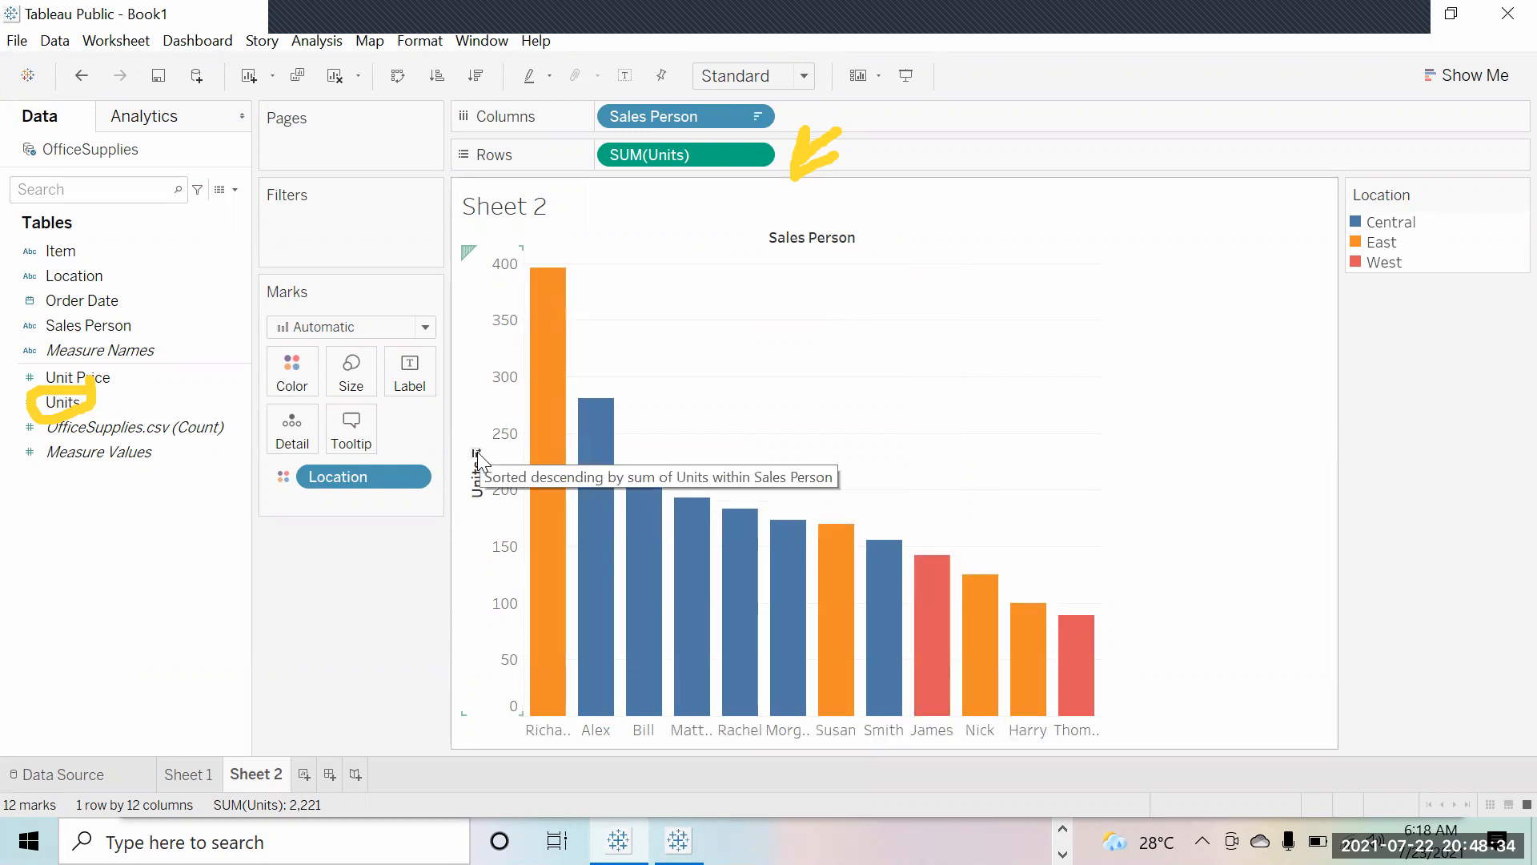
left_click(478, 458)
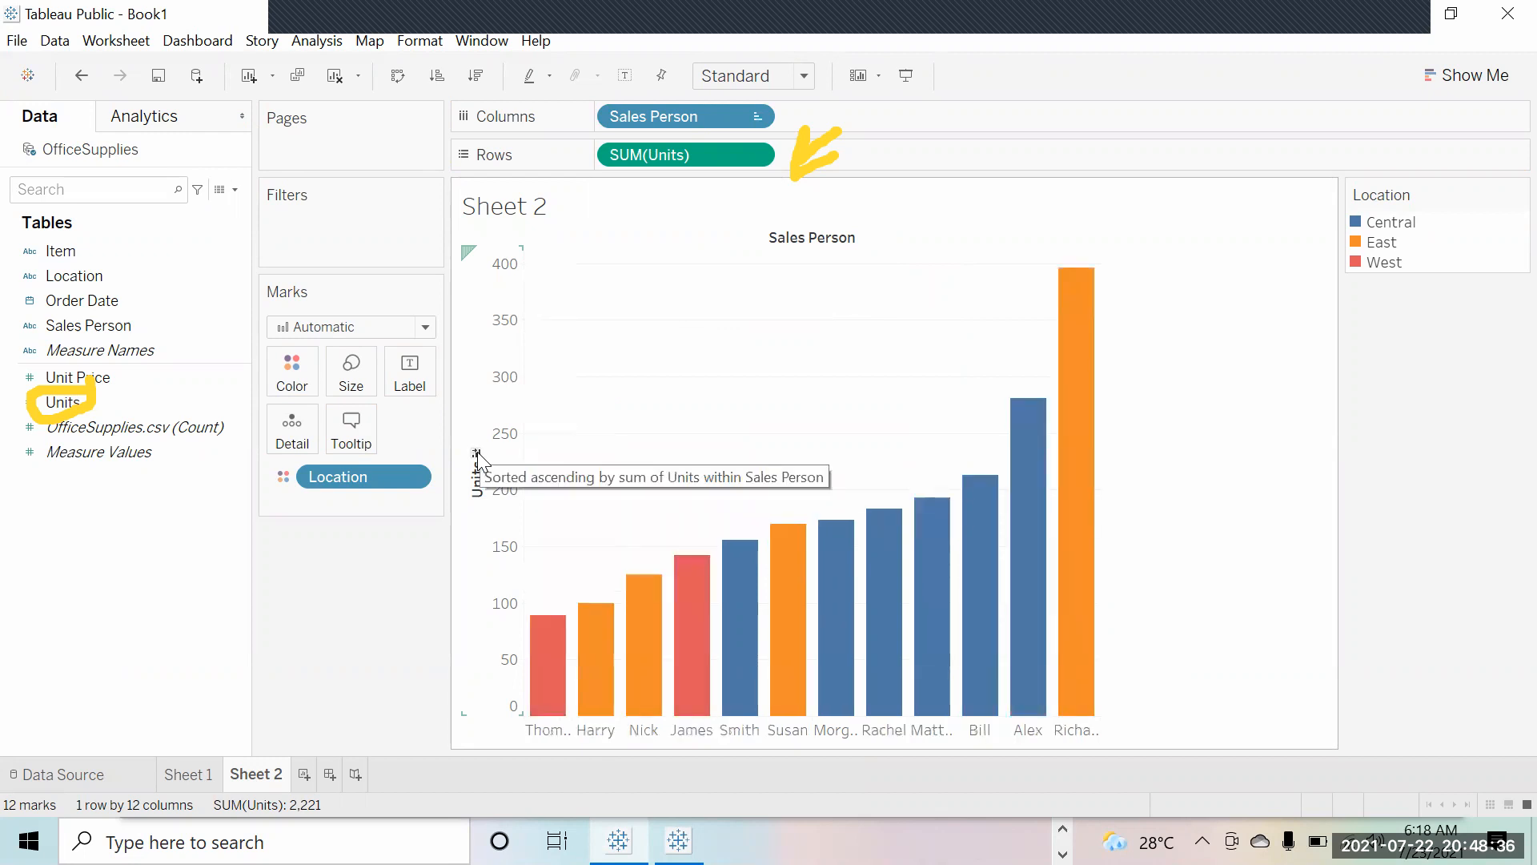
left_click(478, 457)
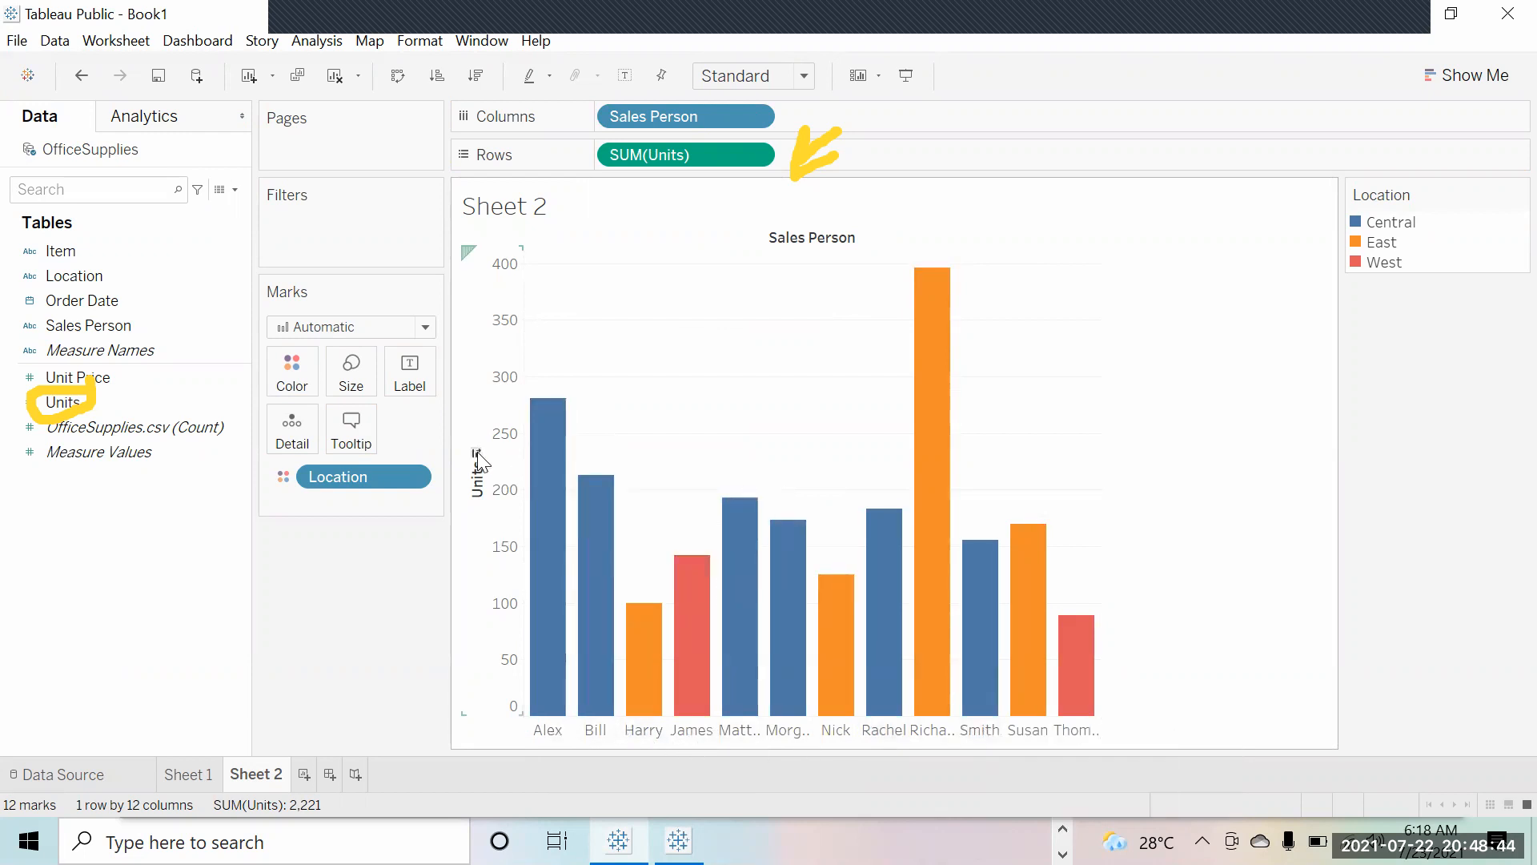
left_click(476, 457)
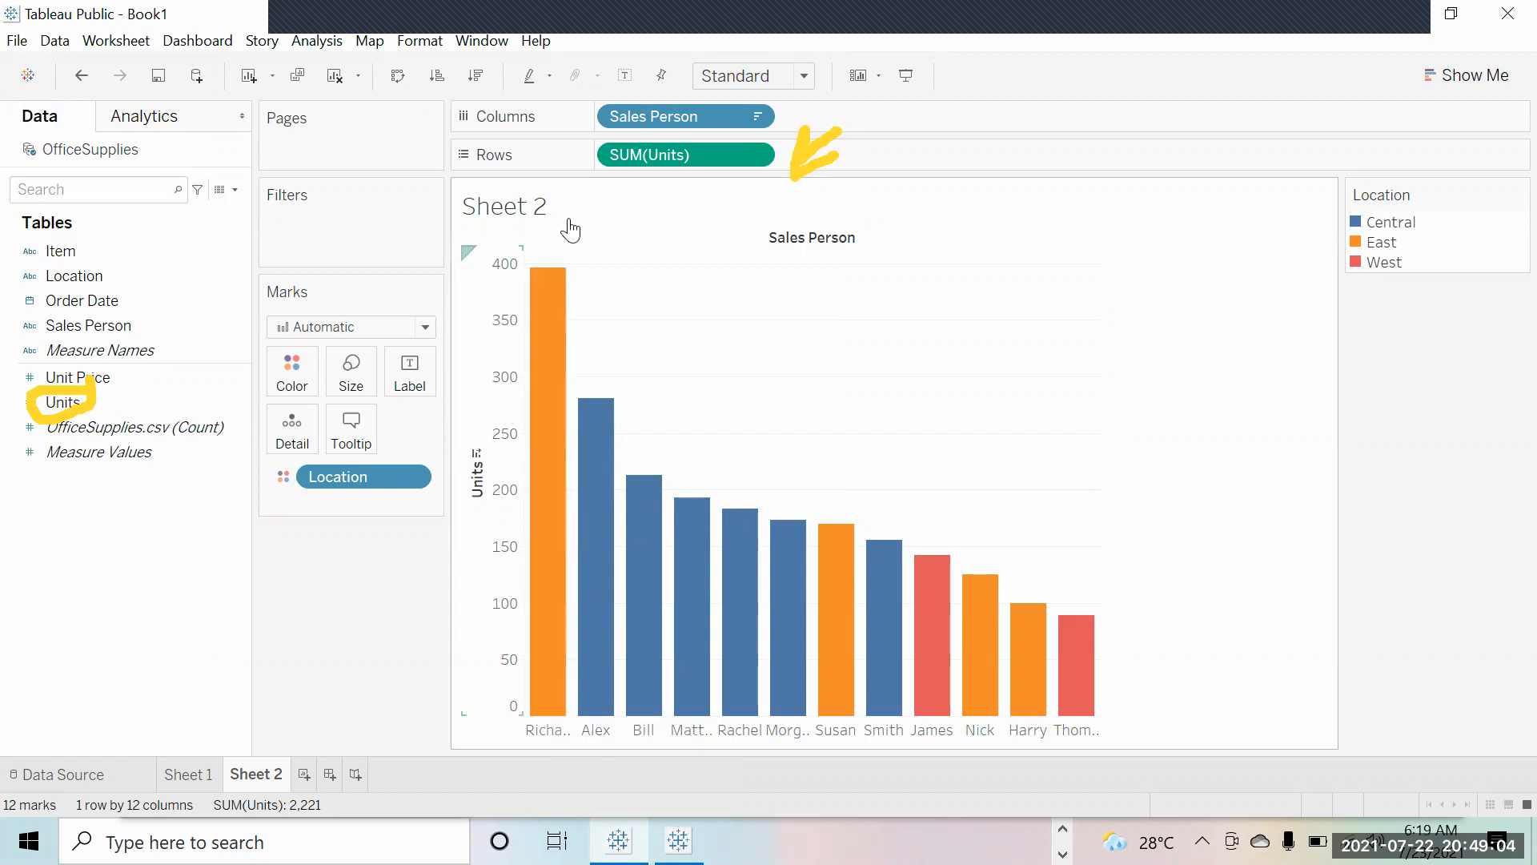
Step: Add Sheet 3 with Sales Person on Columns, listing all 12 sales people as headers
left_click(303, 774)
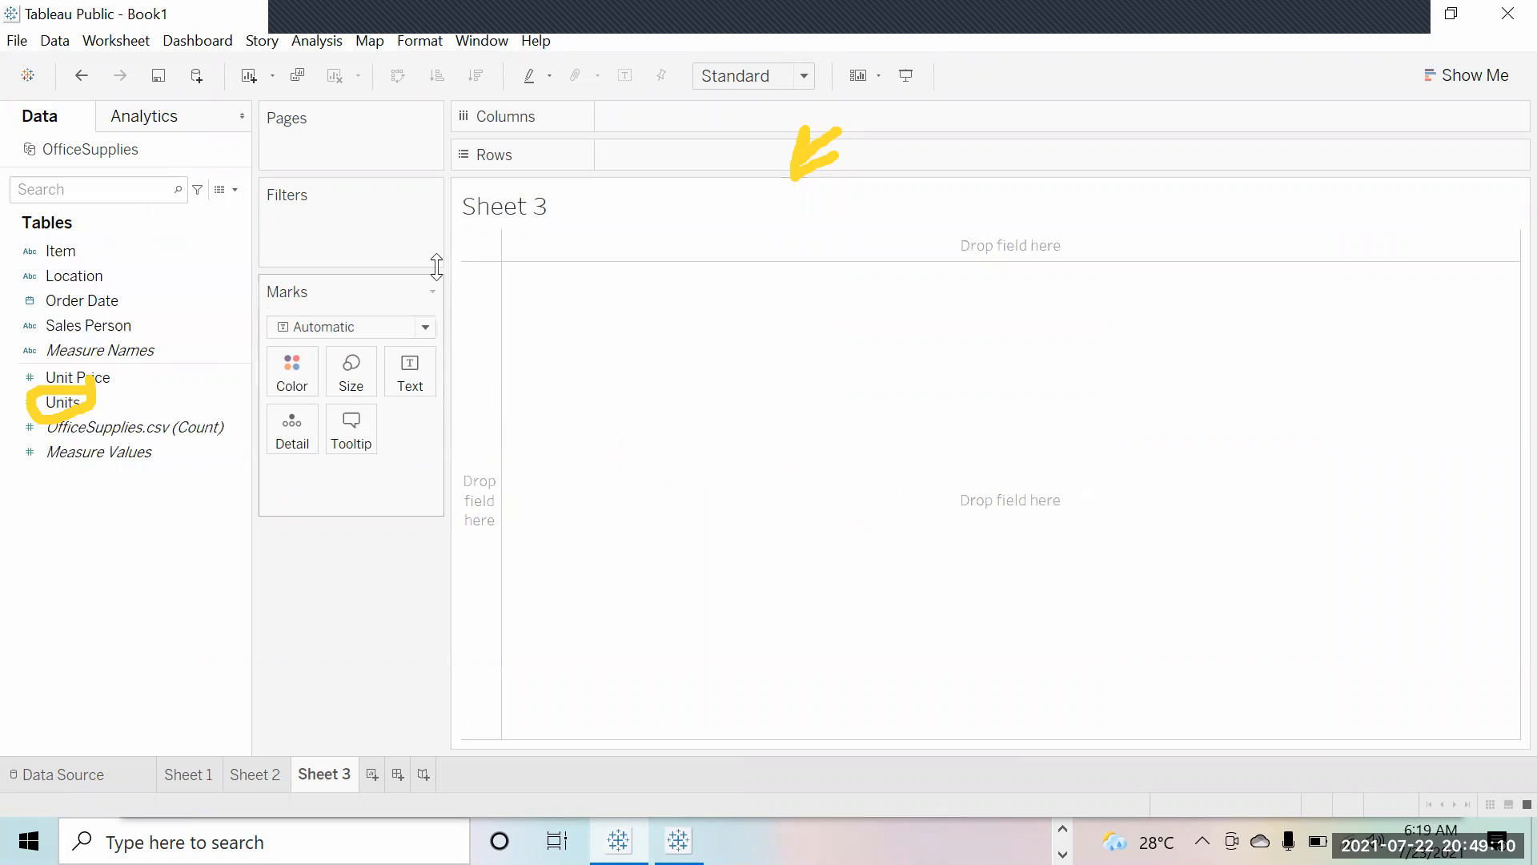
left_click(88, 348)
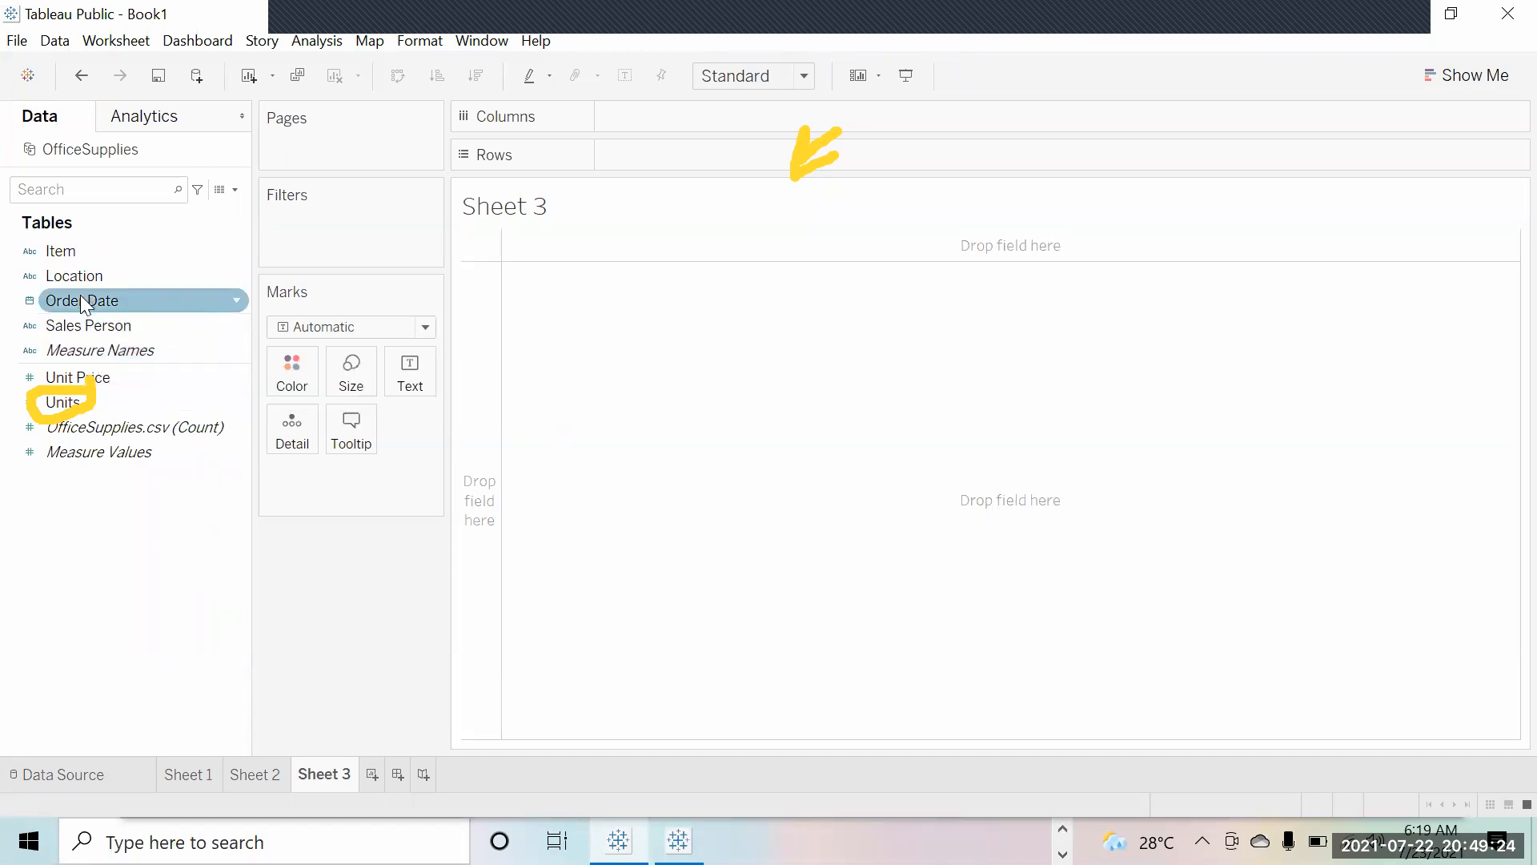
left_click_drag(95, 321, 661, 107)
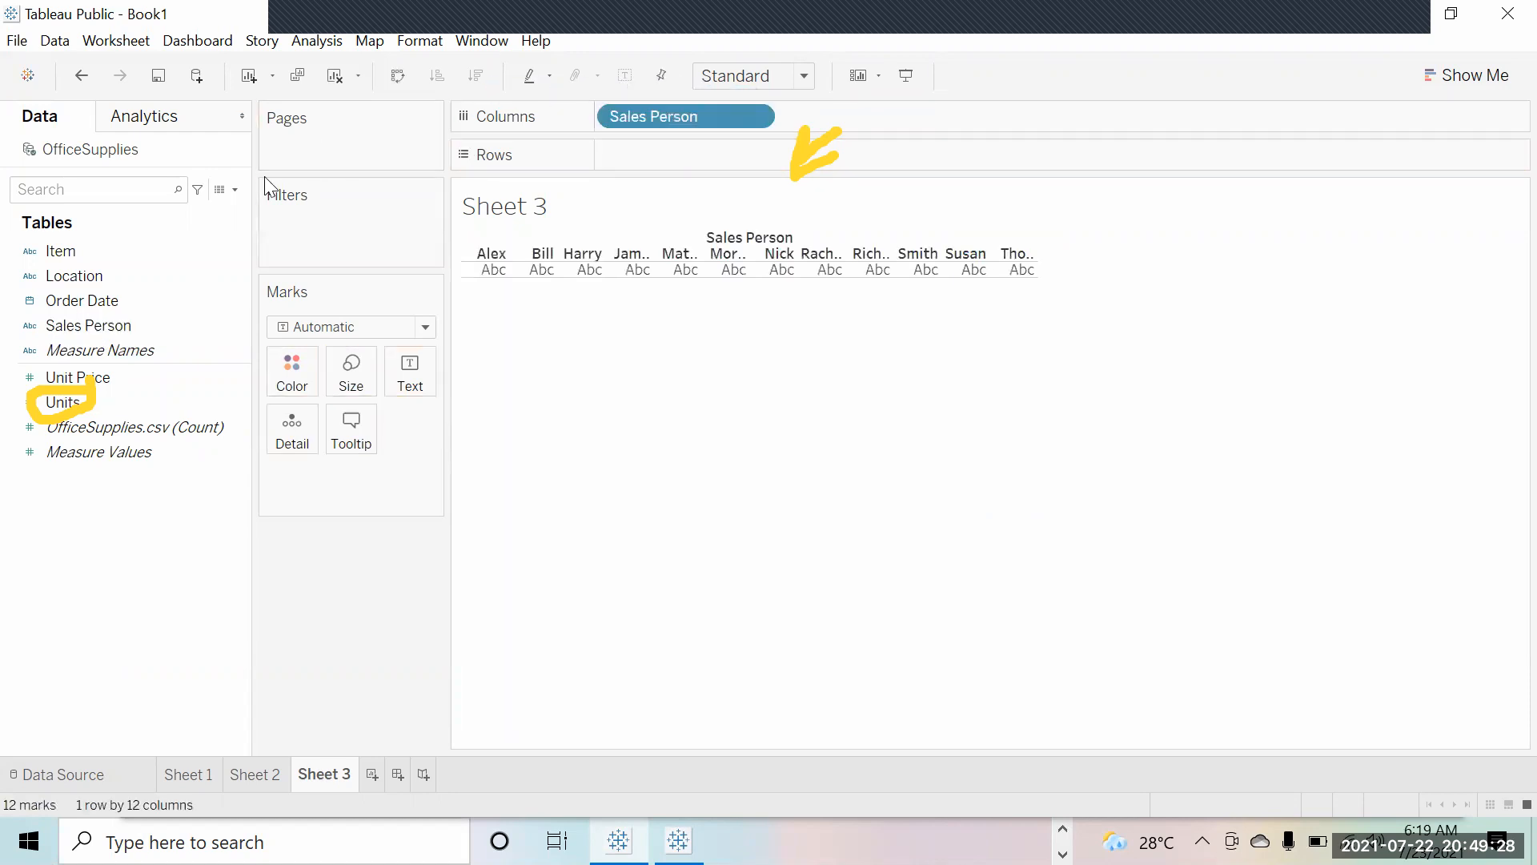
left_click(235, 189)
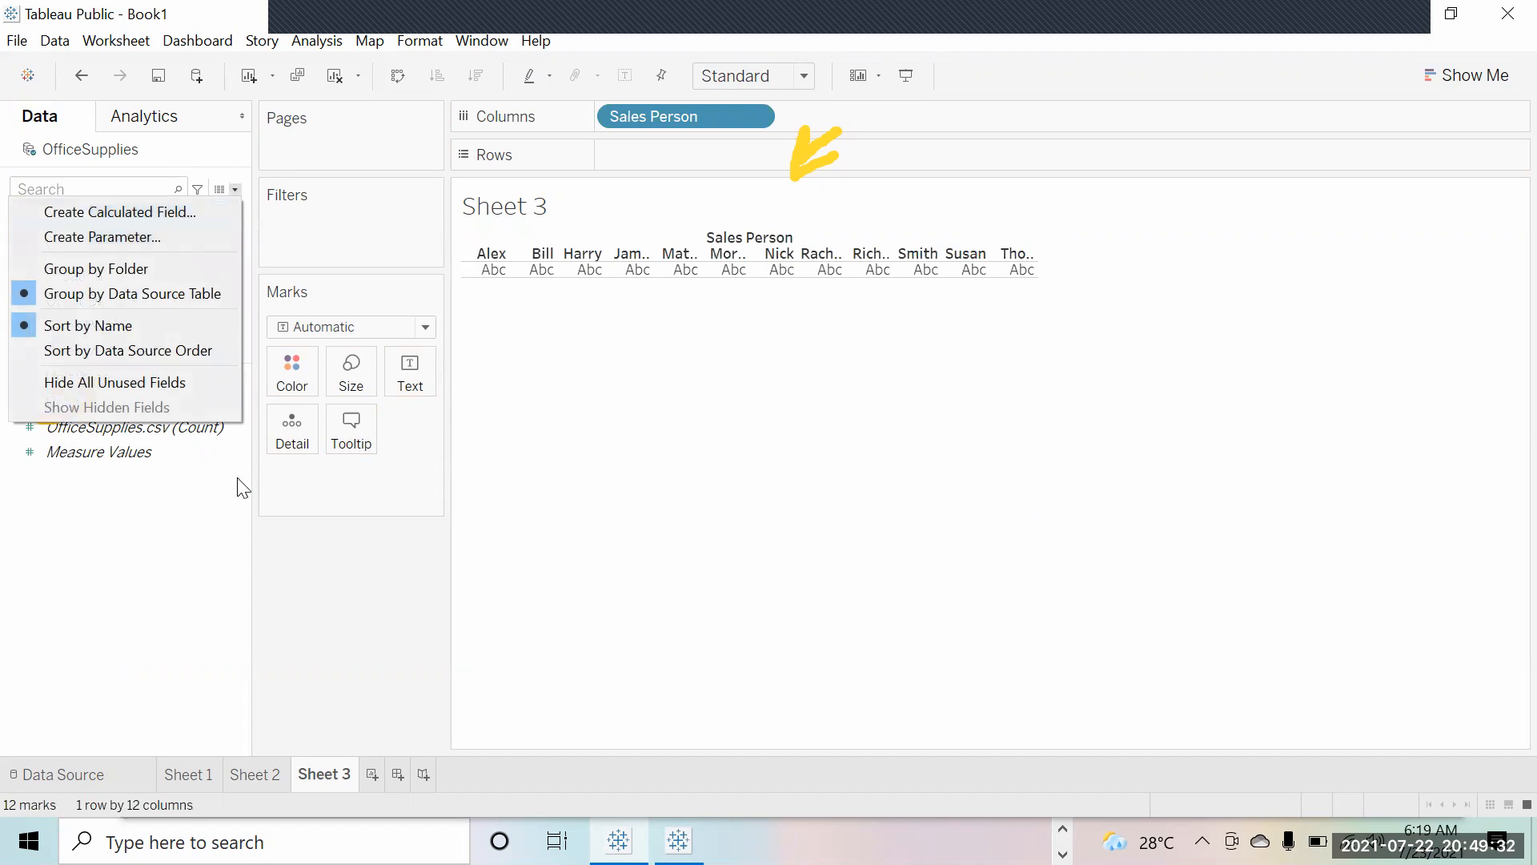
left_click(228, 514)
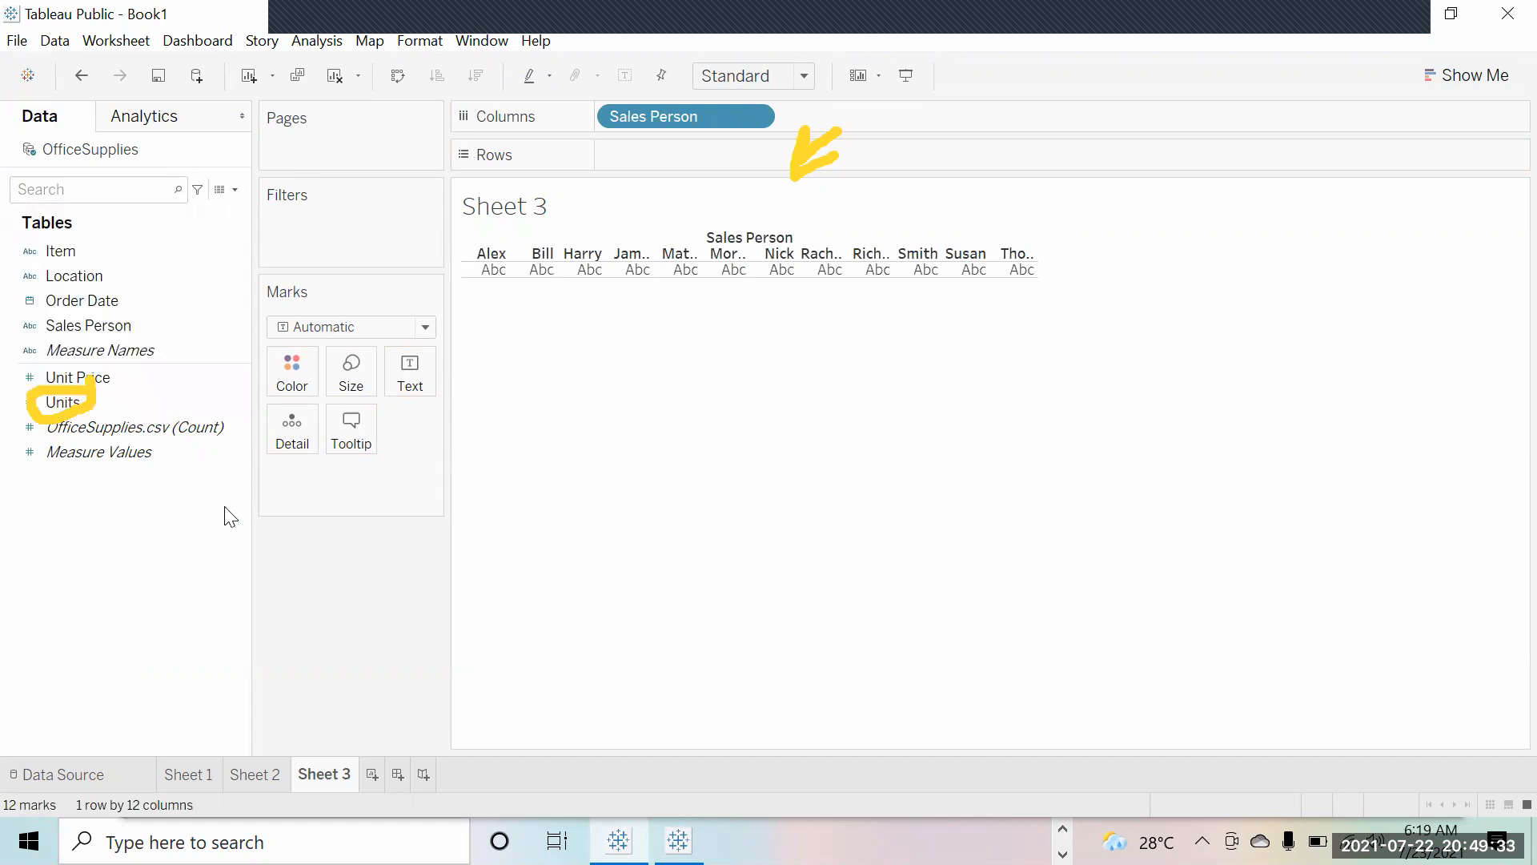
left_click(235, 191)
Step: Create a calculated field named Sales defined as [Units]*[Unit Price], then apply and confirm it
left_click(176, 211)
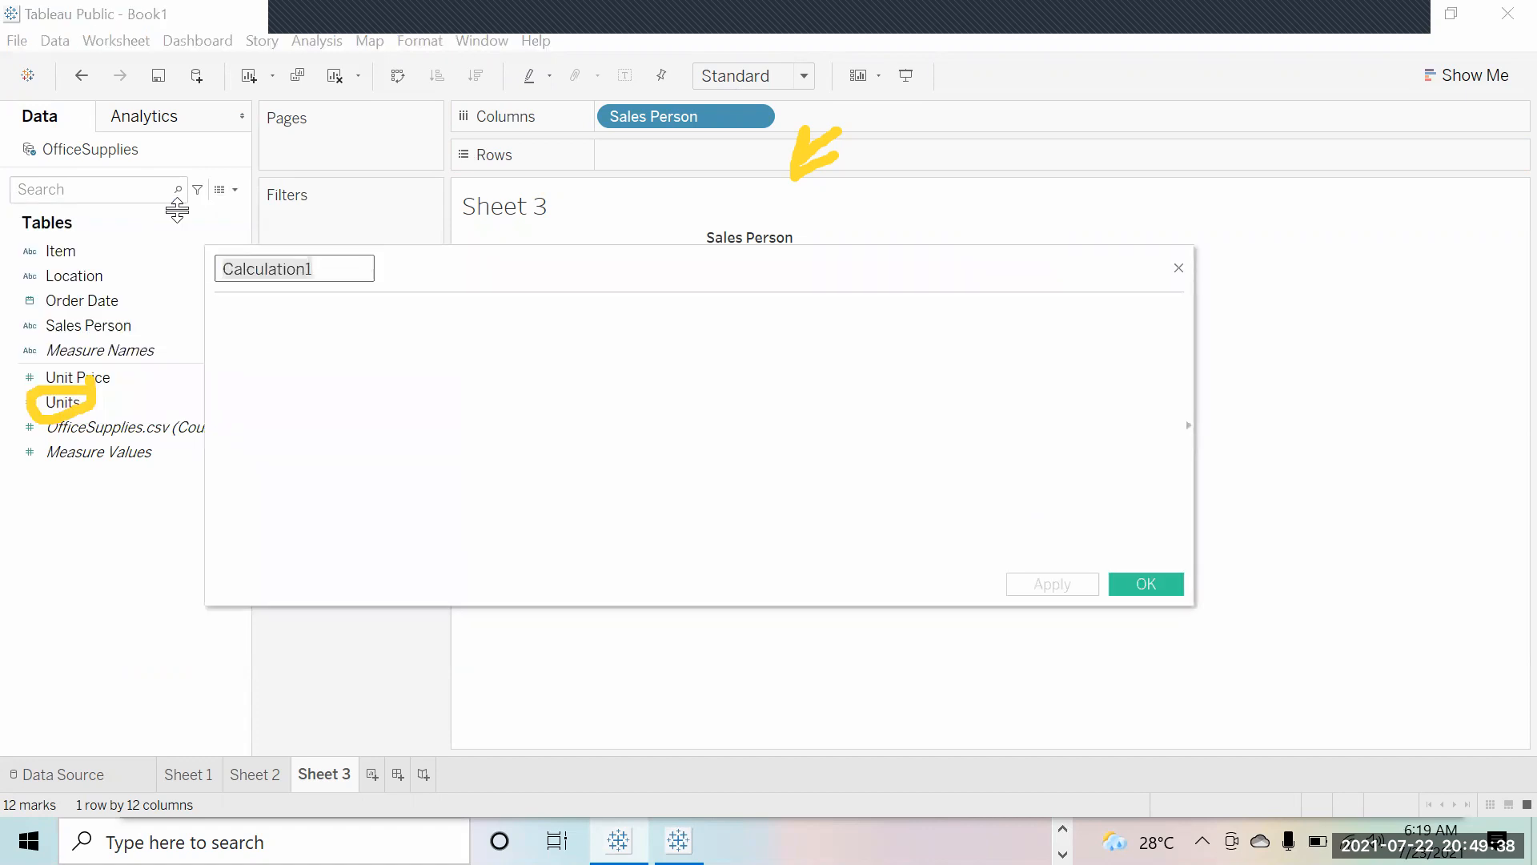
type("Sales")
left_click(412, 360)
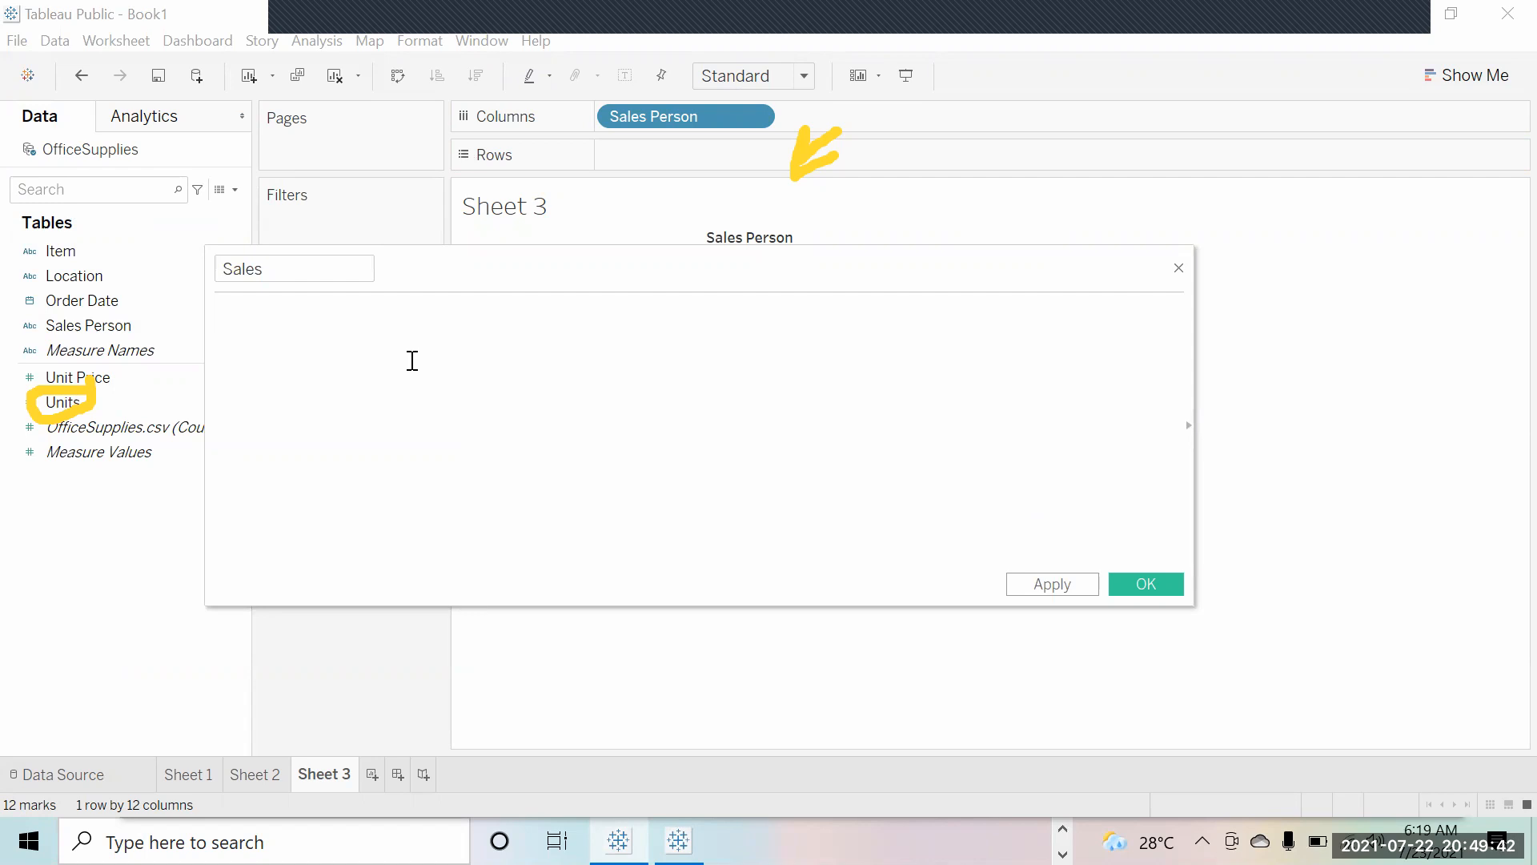
type("[uni")
key("Down")
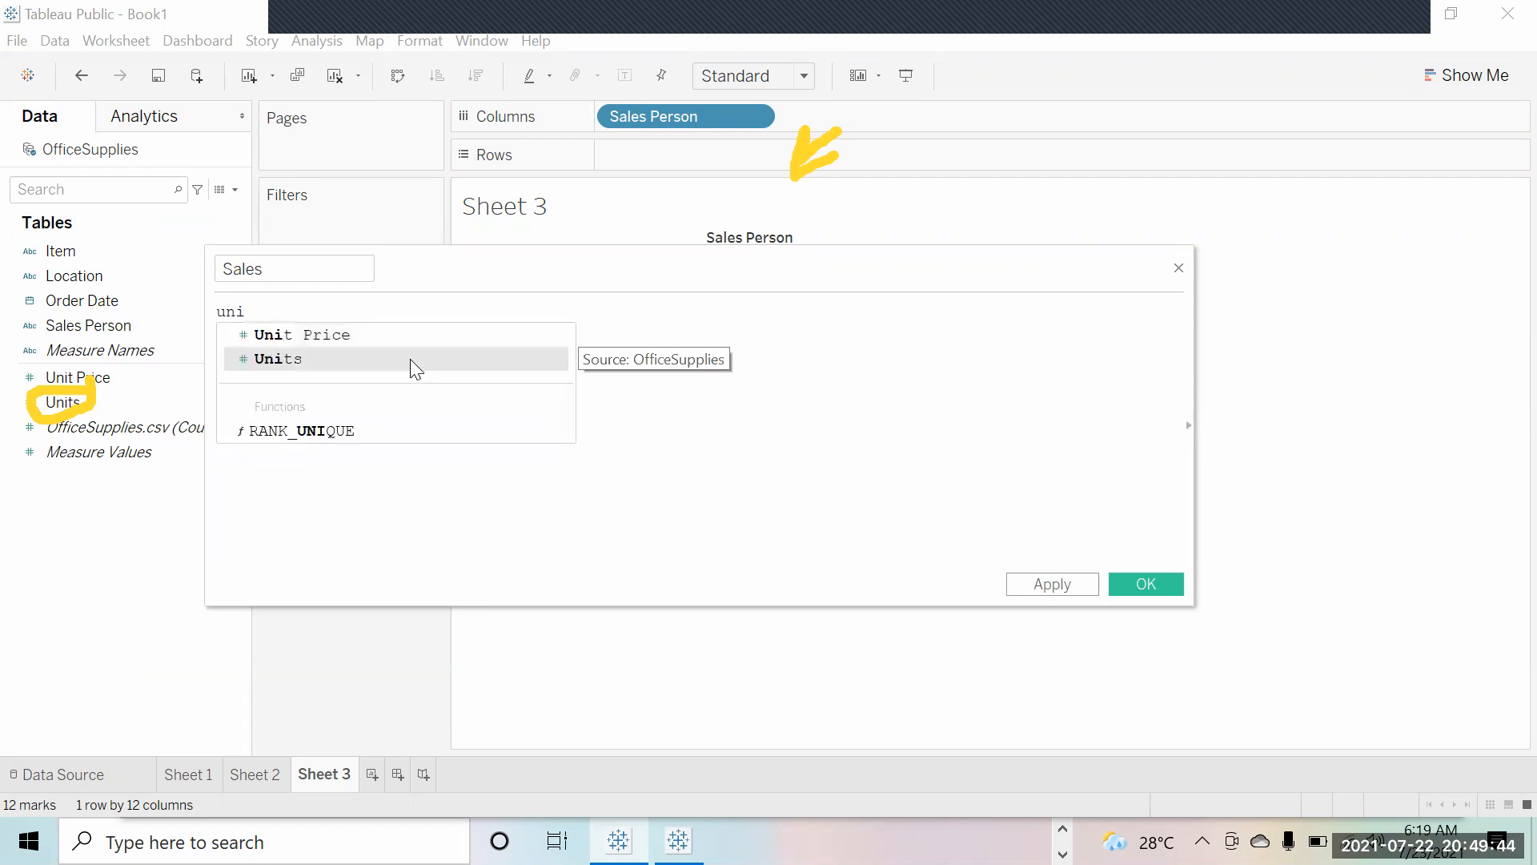
key("Return")
type("*uni")
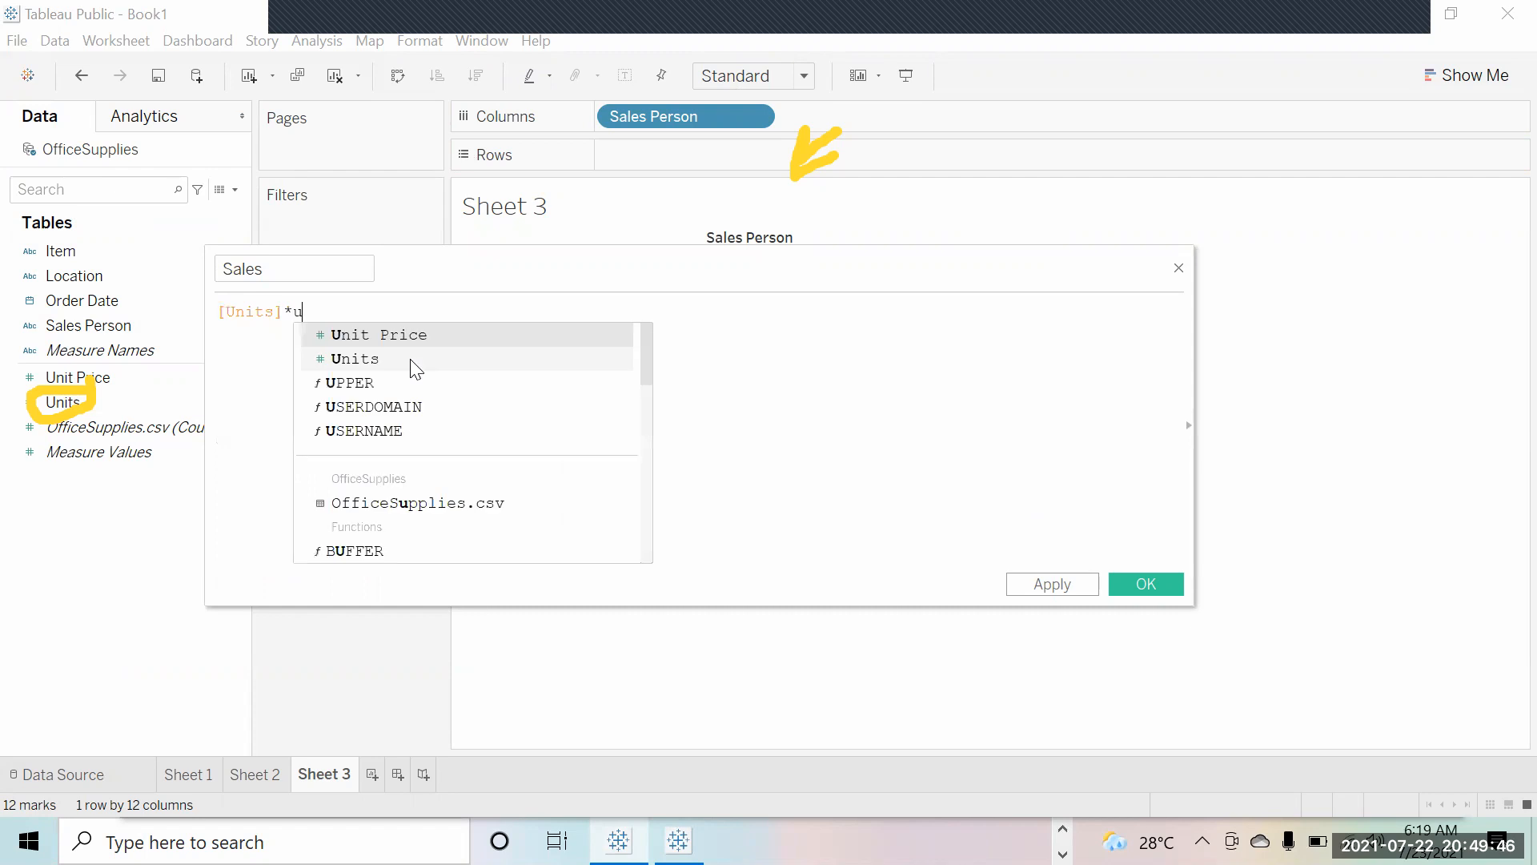
key("Return")
left_click(1029, 584)
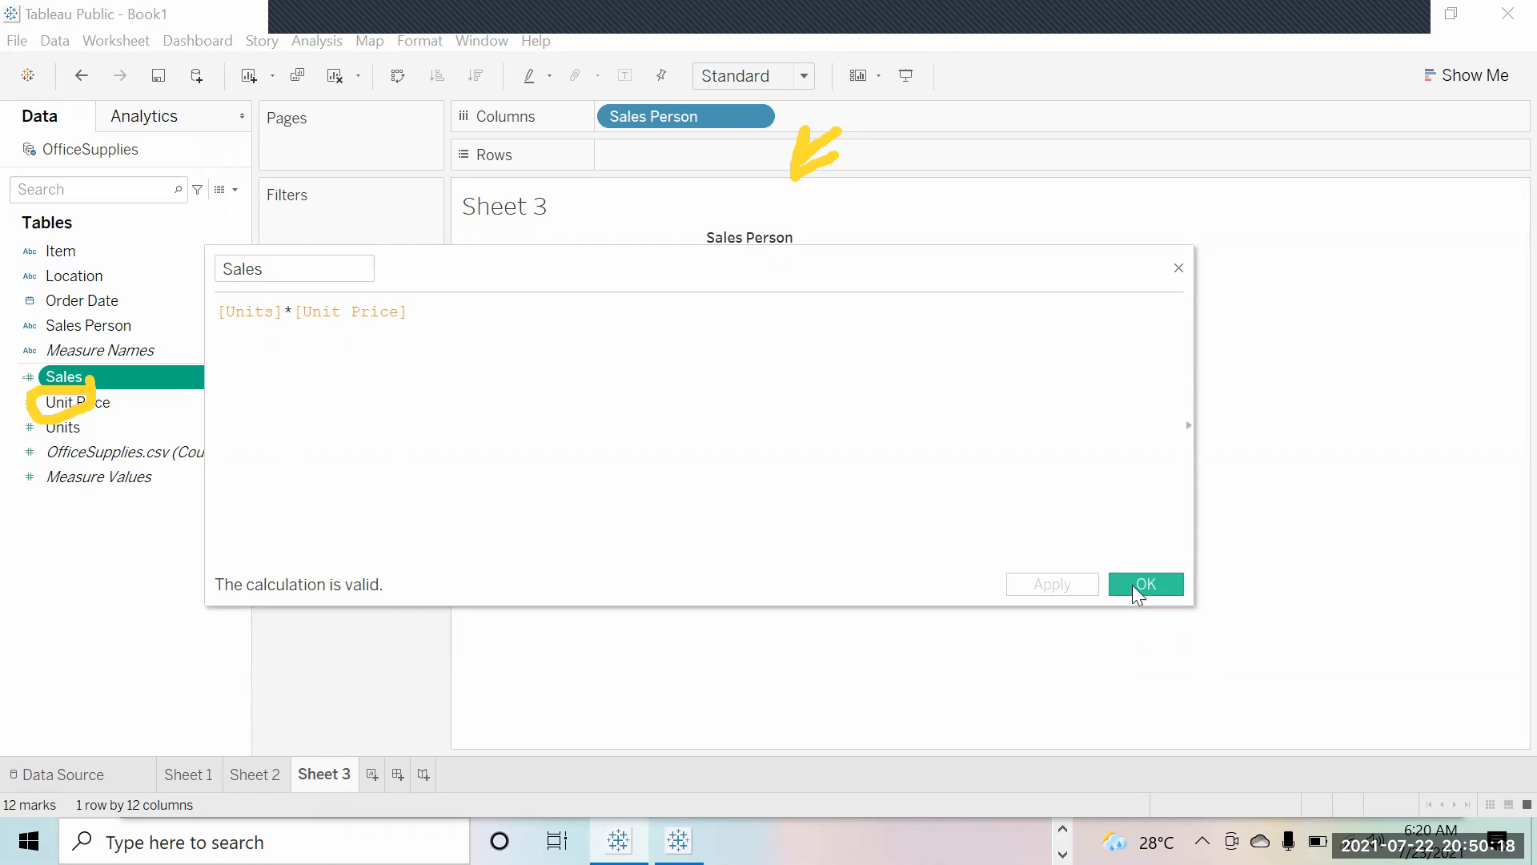
left_click(1145, 584)
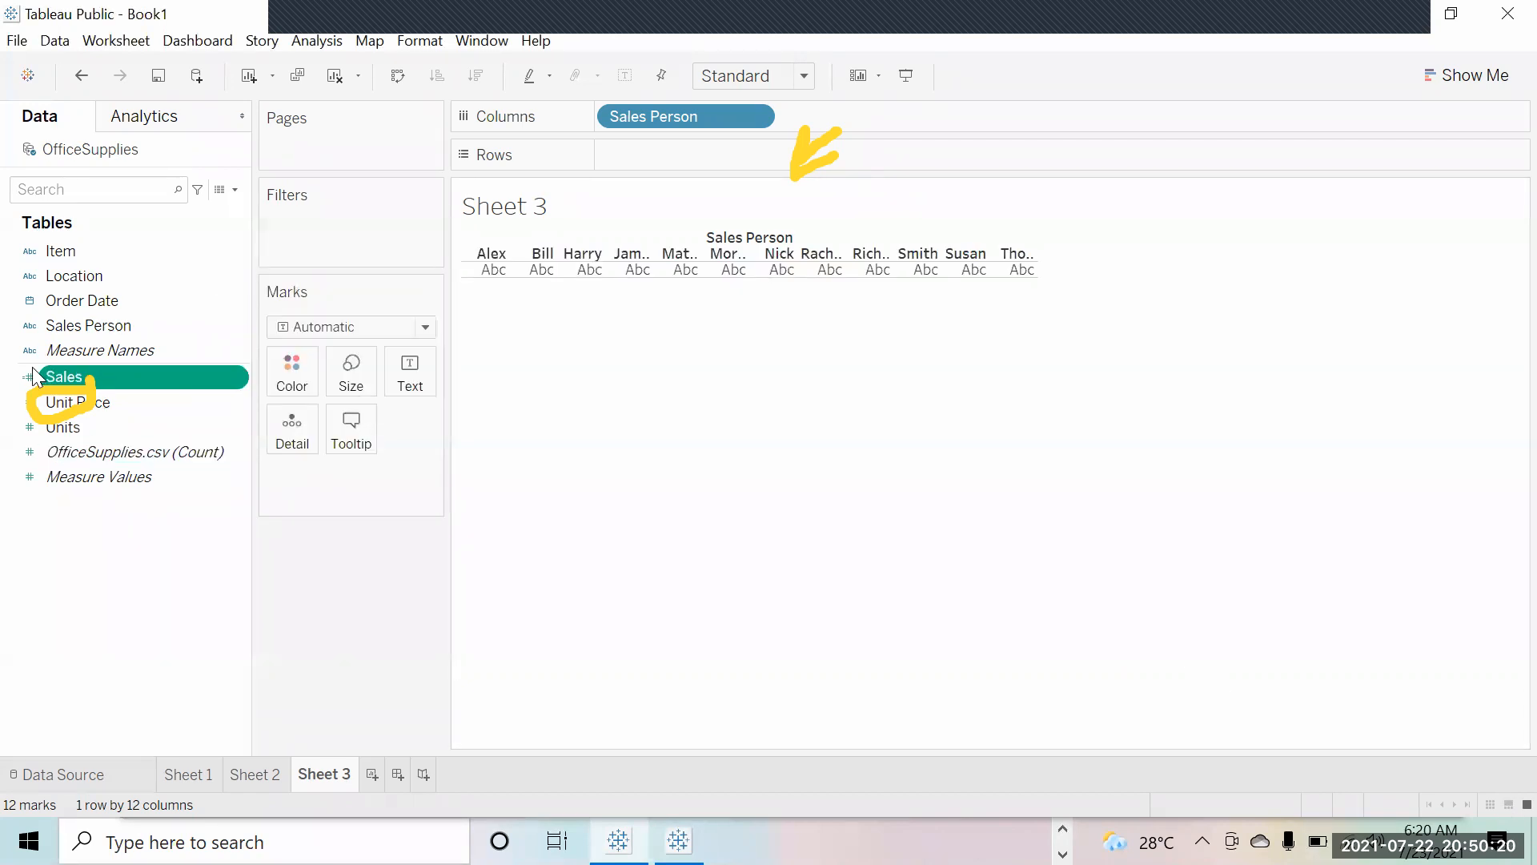
Step: Put Sales on Rows to plot SUM(Sales) bars for the 12 sales people, totalling 32,128
left_click_drag(123, 377, 732, 153)
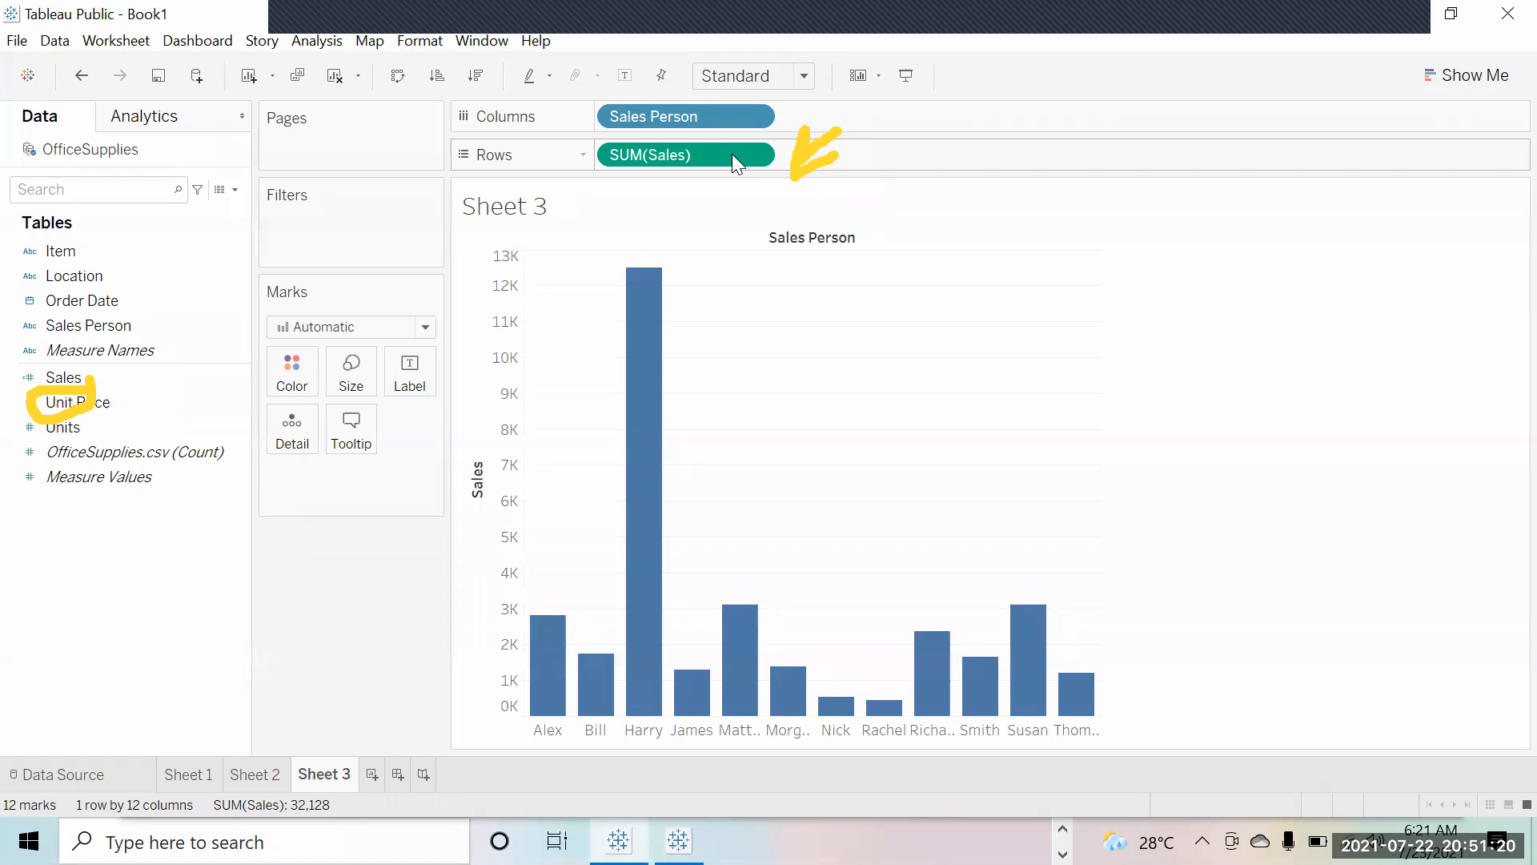
left_click(732, 154)
left_click(864, 408)
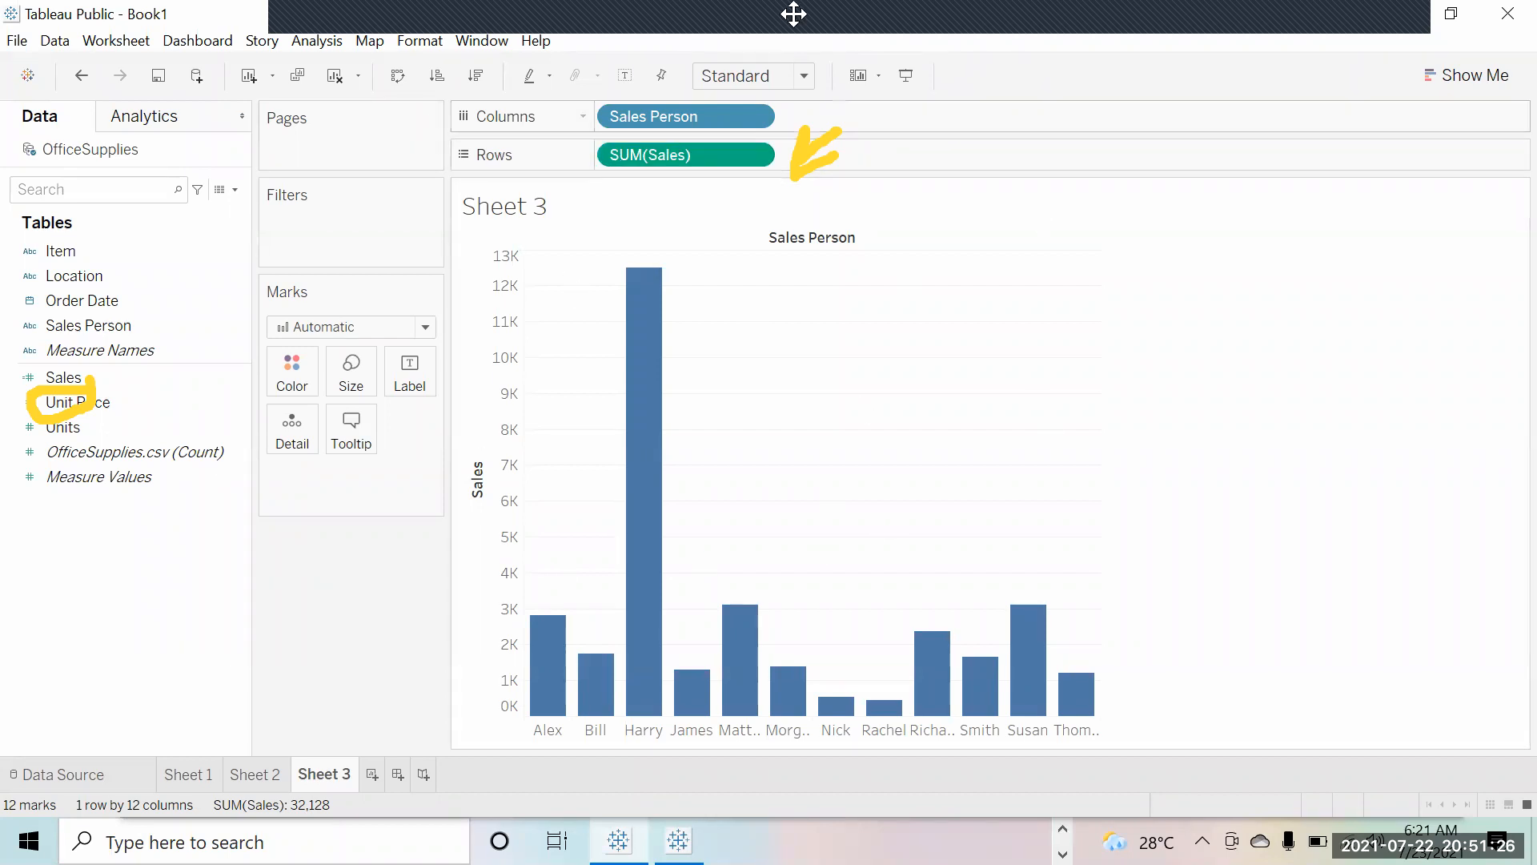
mouse_move(758, 99)
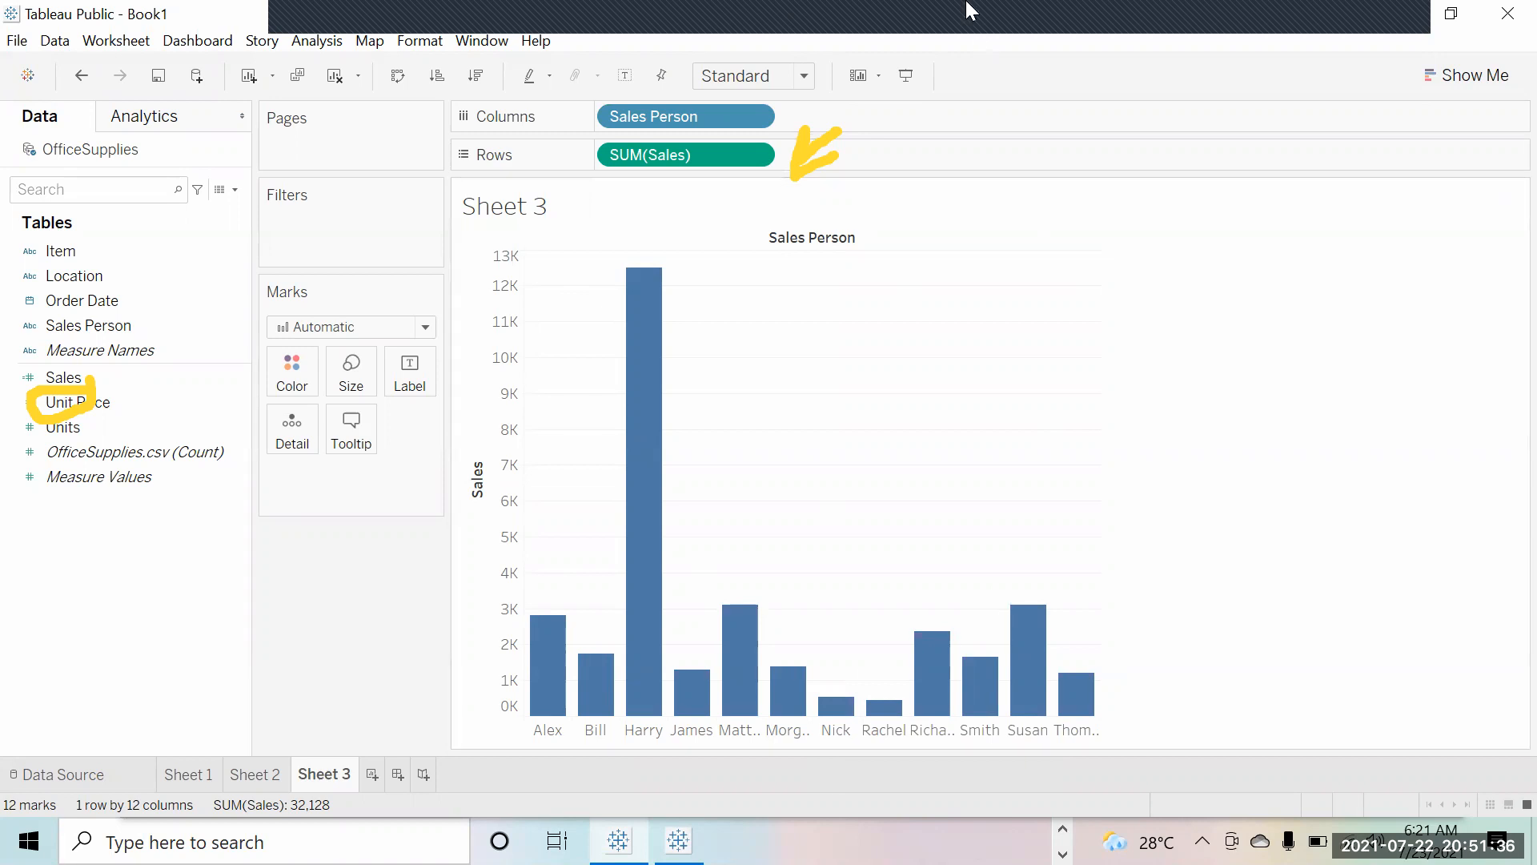
mouse_move(578, 3)
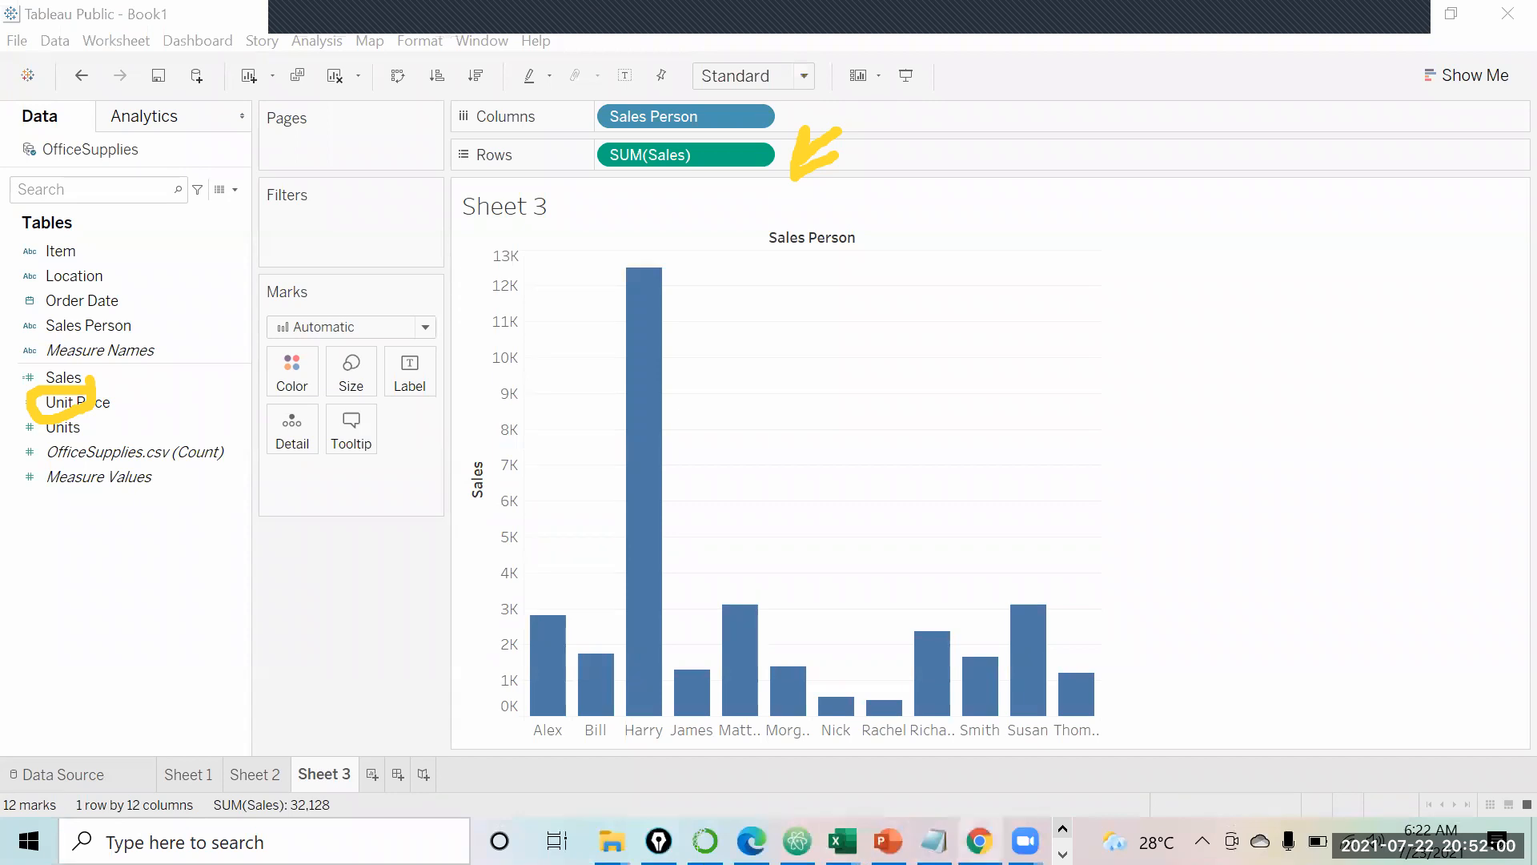
Step: Load public.tableau.com in Chrome and close the window covering the page
left_click(985, 721)
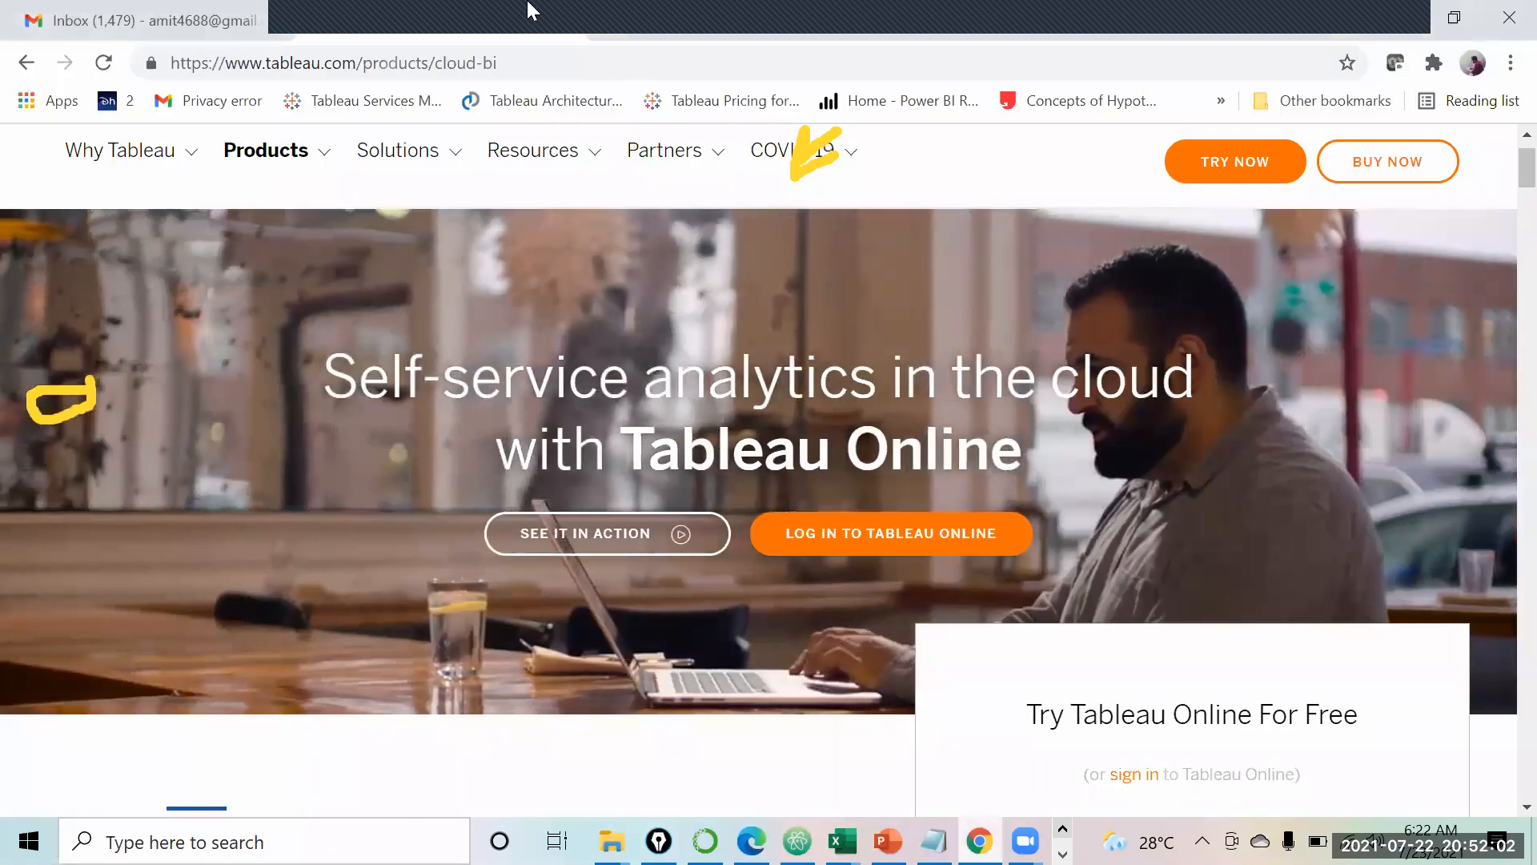
left_click(593, 62)
type("public.table")
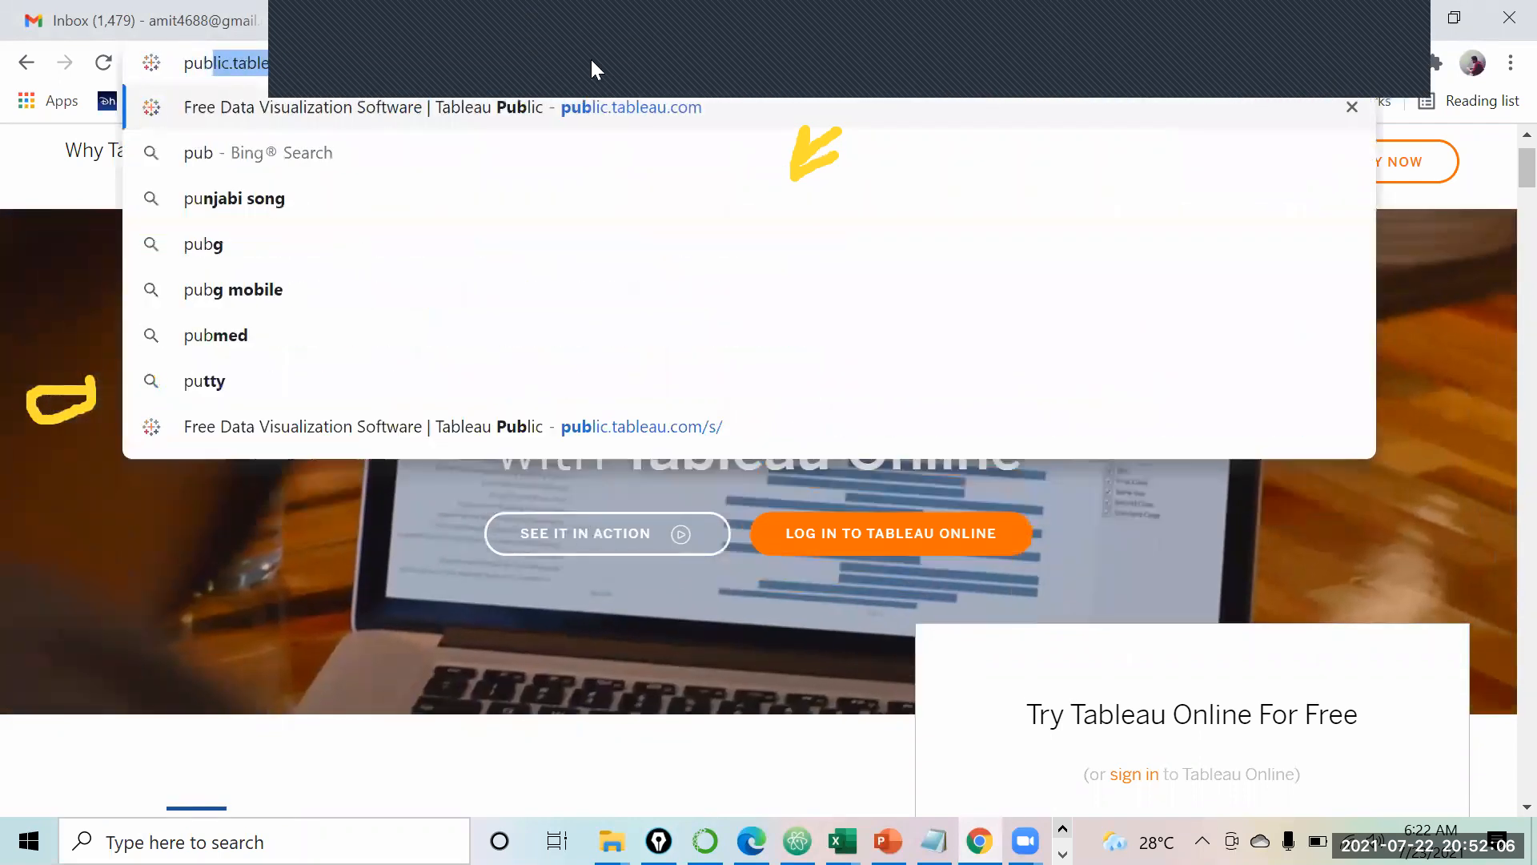
key("Return")
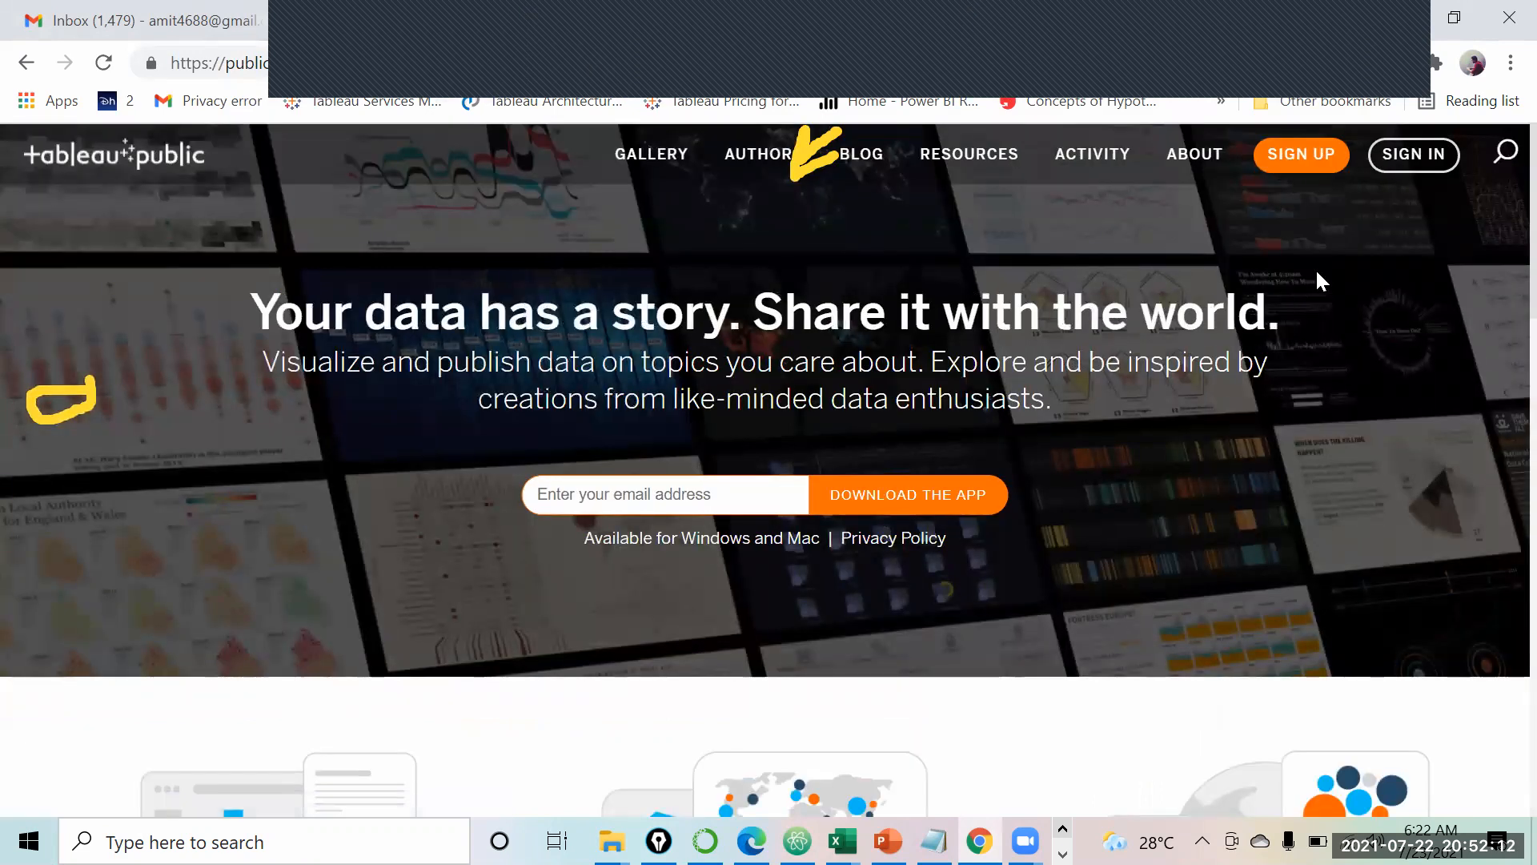
left_click(431, 63)
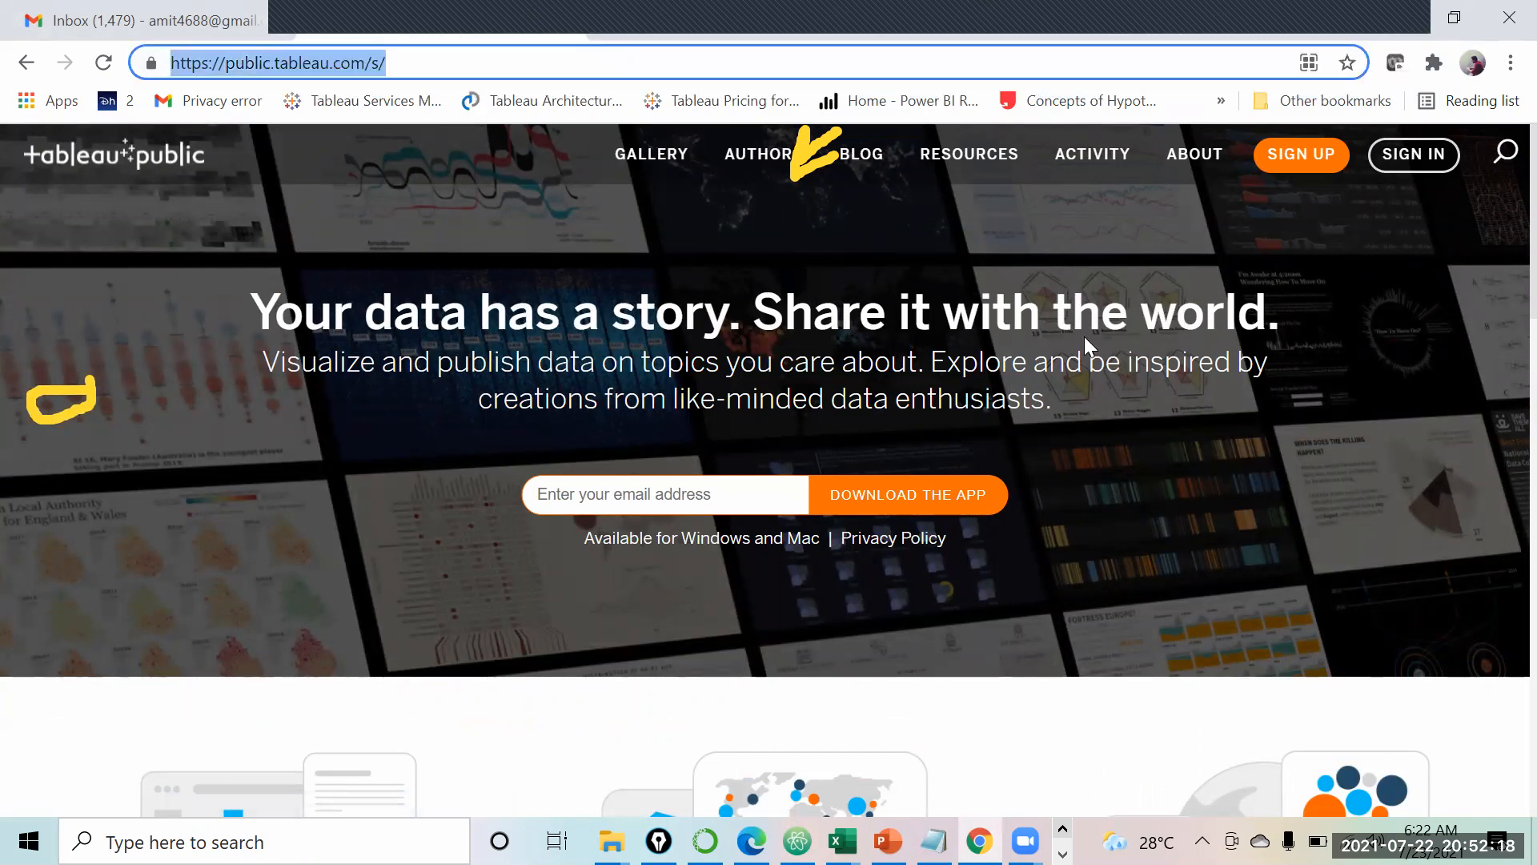
left_click(793, 558)
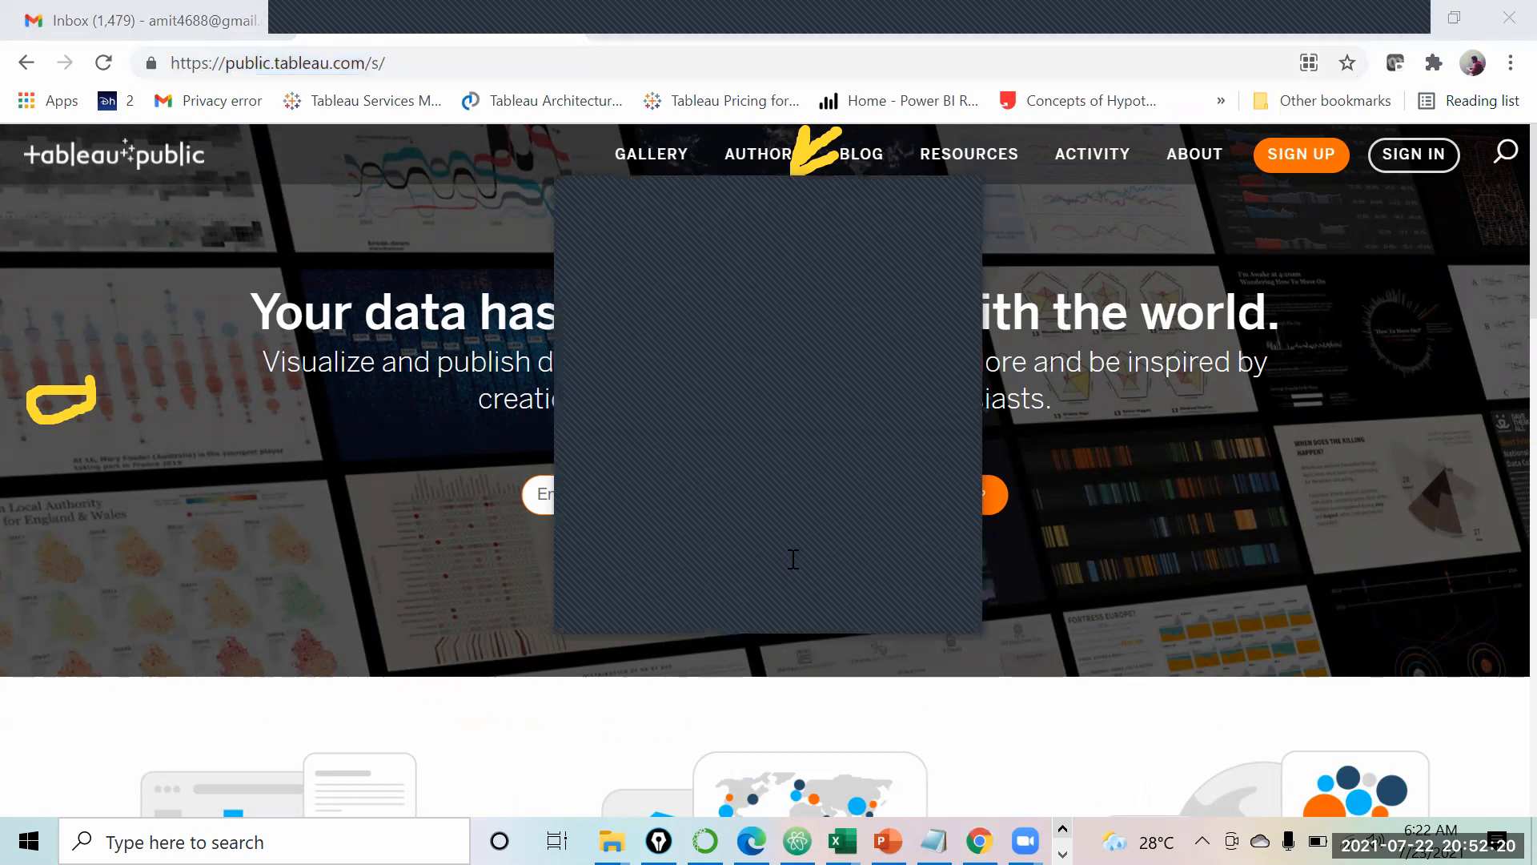
left_click(962, 197)
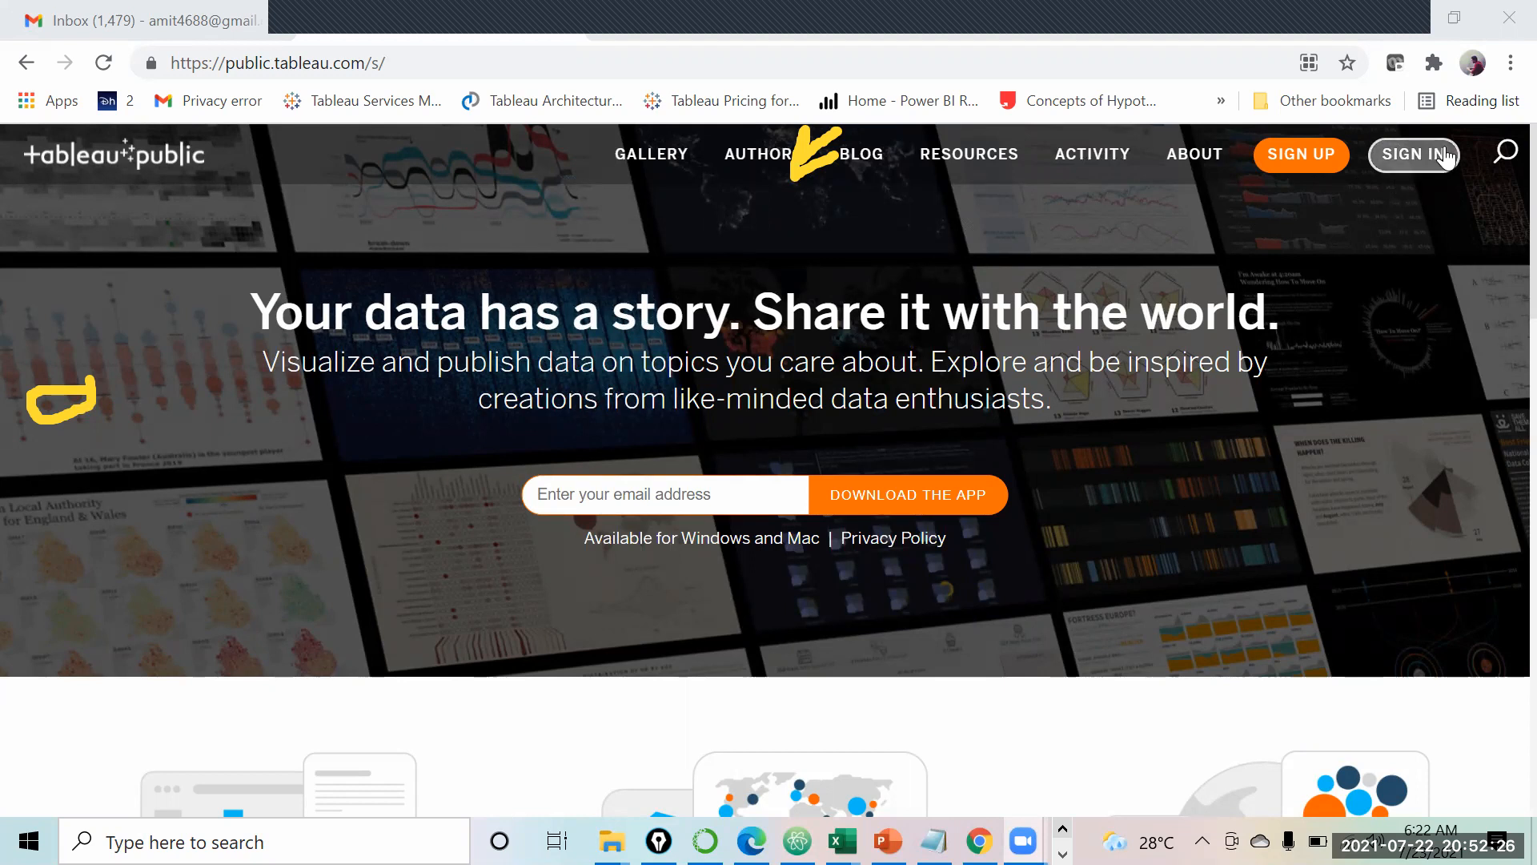
left_click(1295, 158)
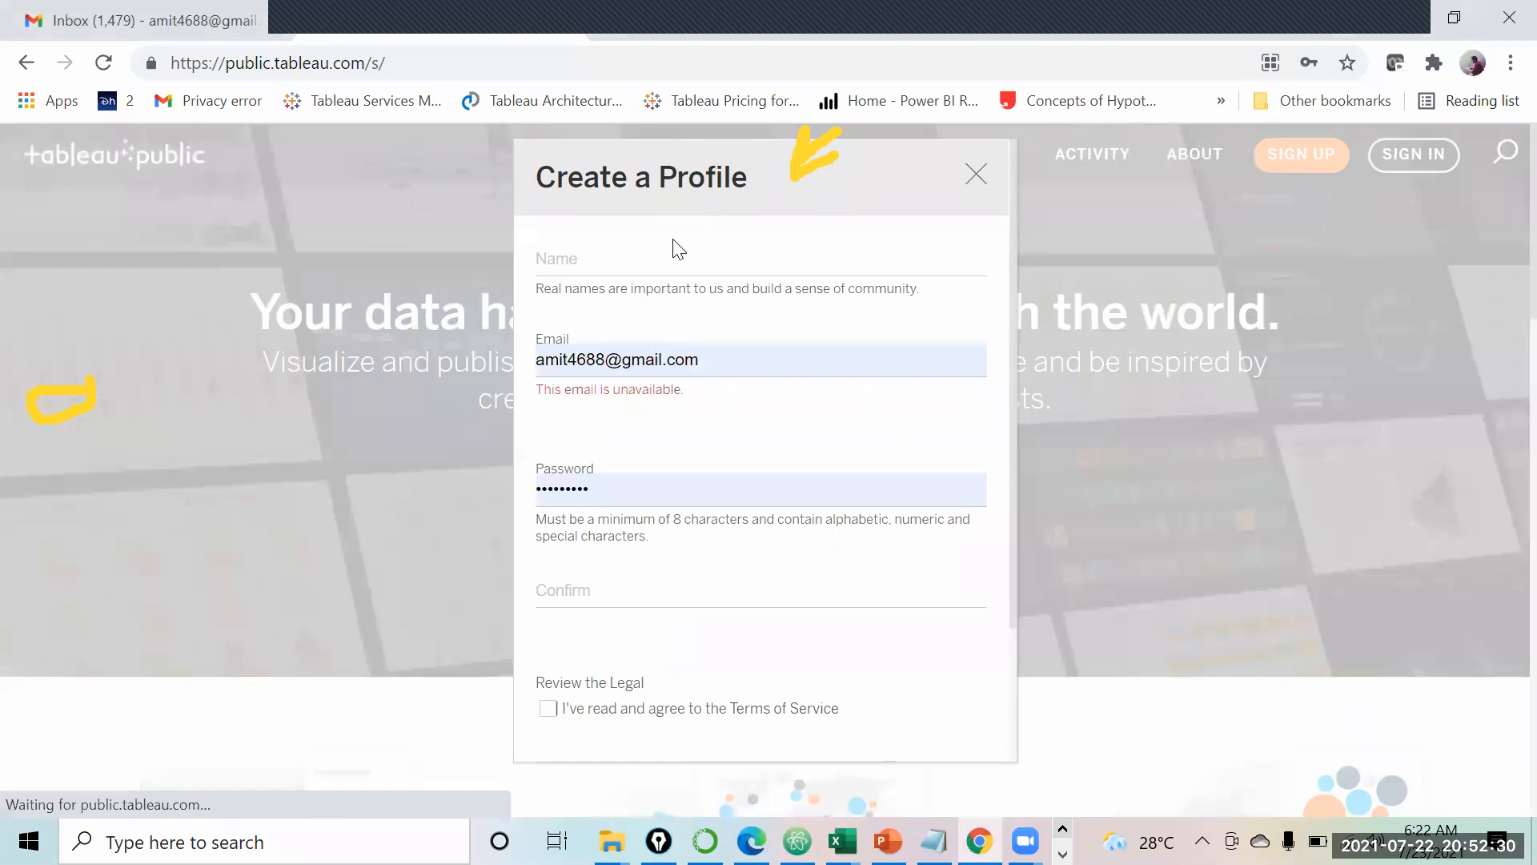
left_click(662, 258)
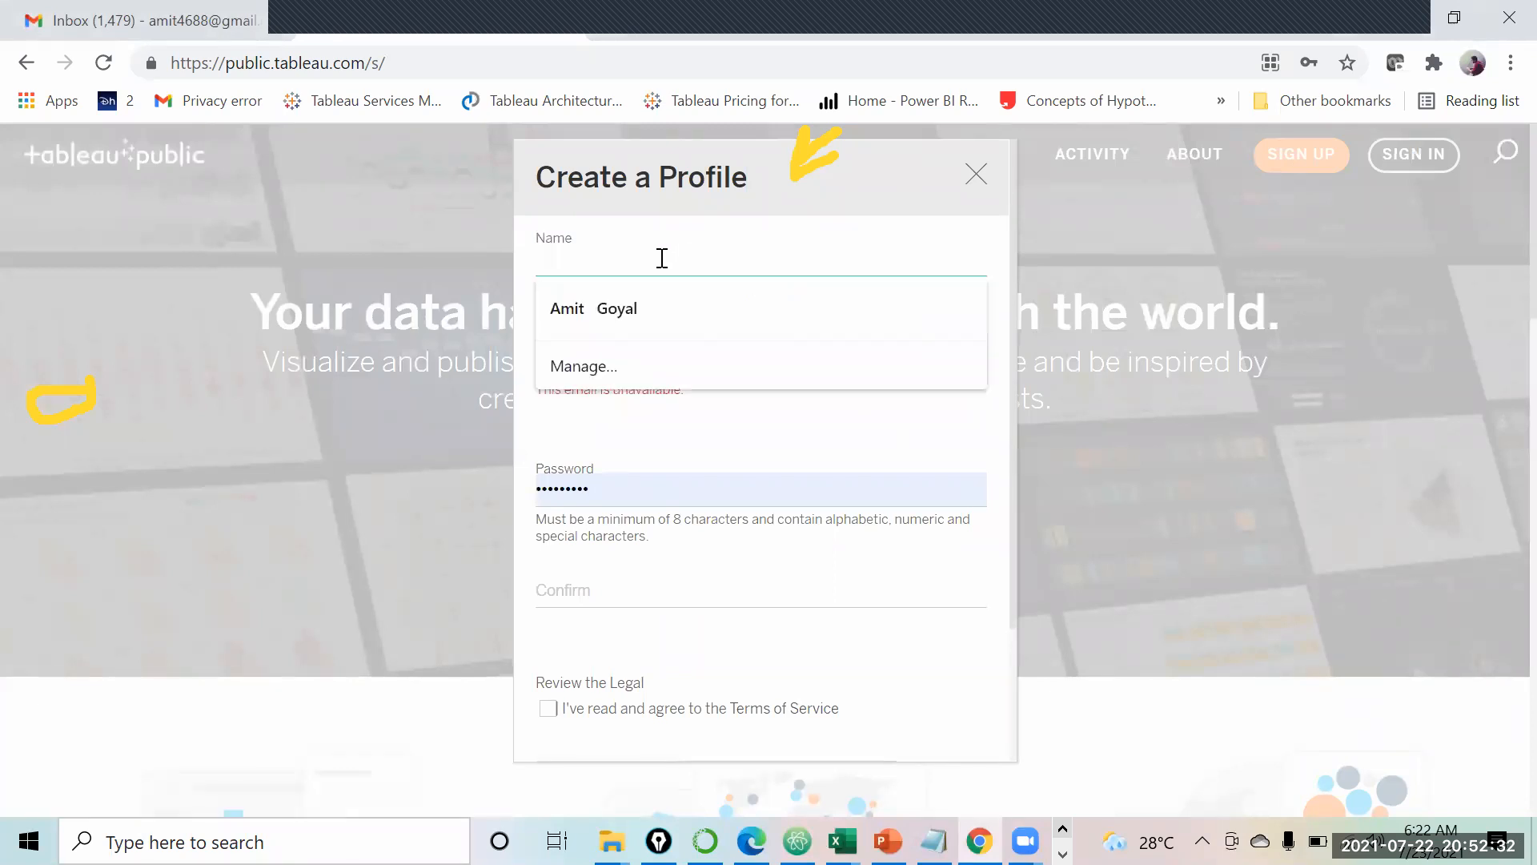
left_click(440, 321)
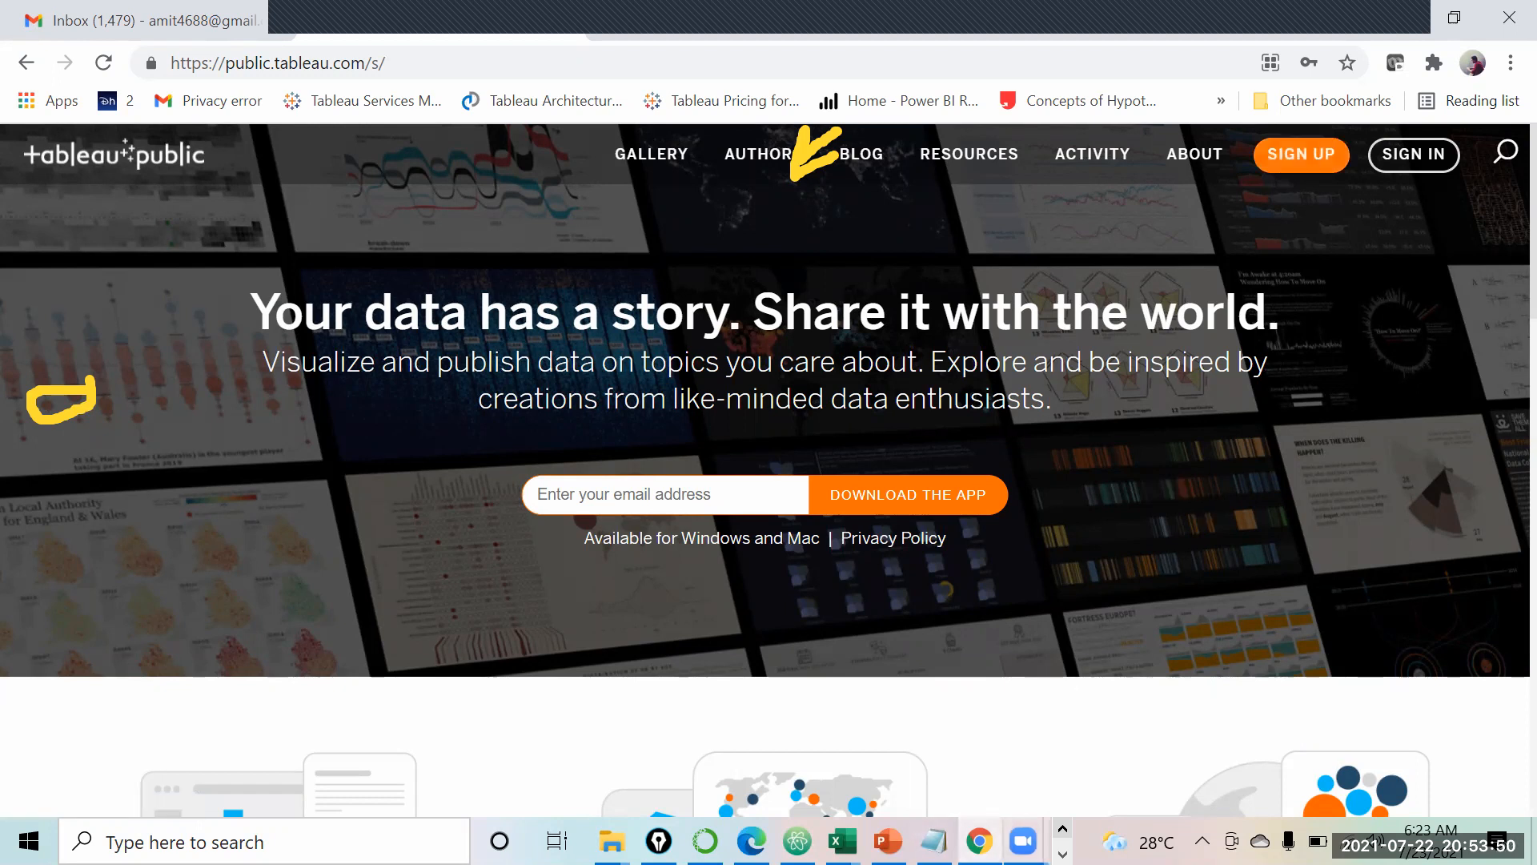
left_click(1062, 855)
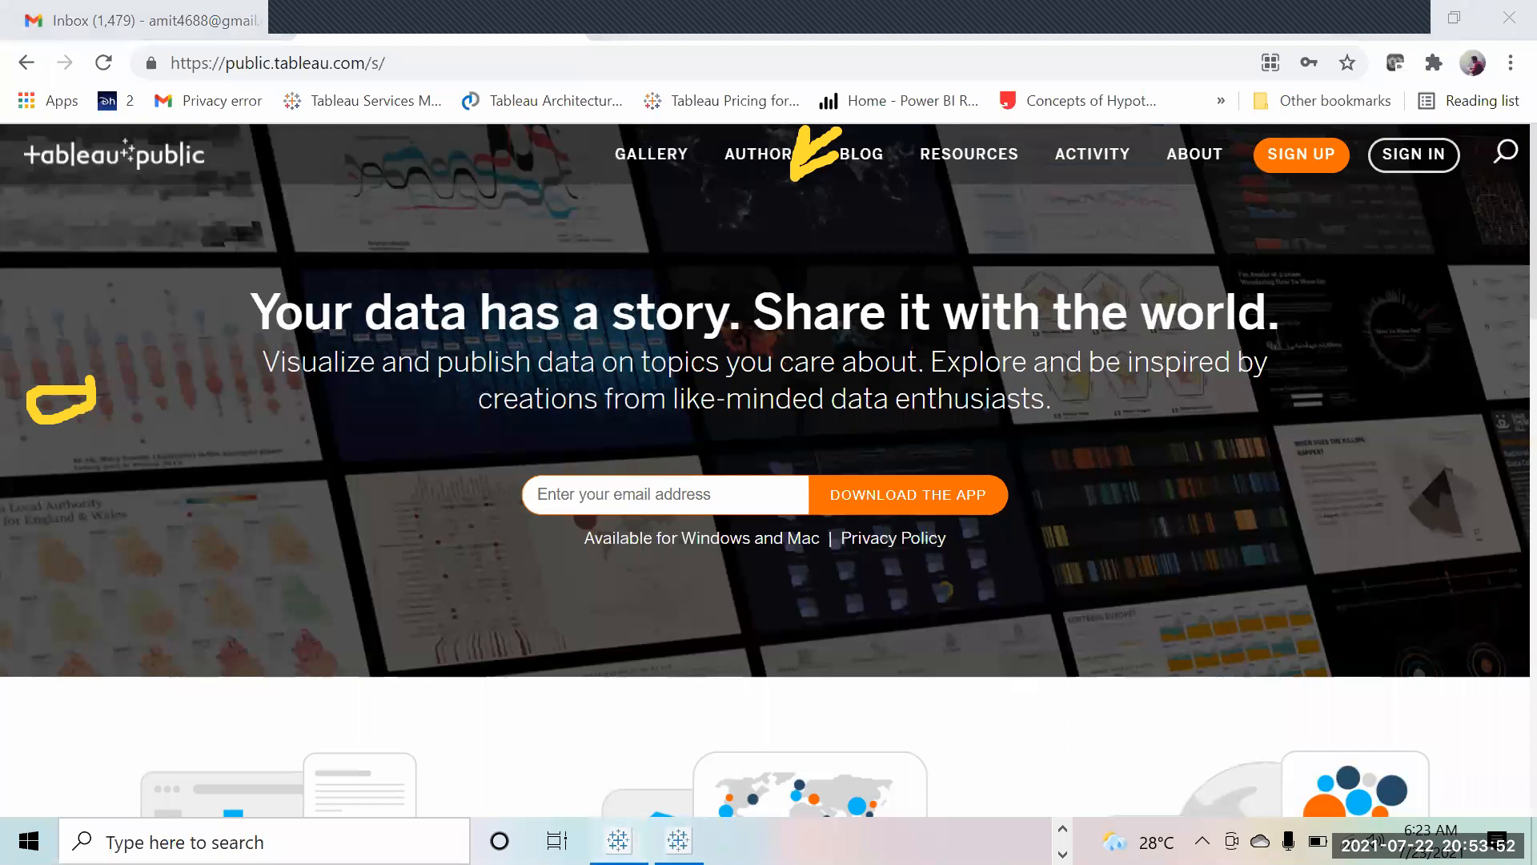
Step: In the sales-chart workbook, choose File > Save to Tableau Public to reach sign-in
left_click(618, 841)
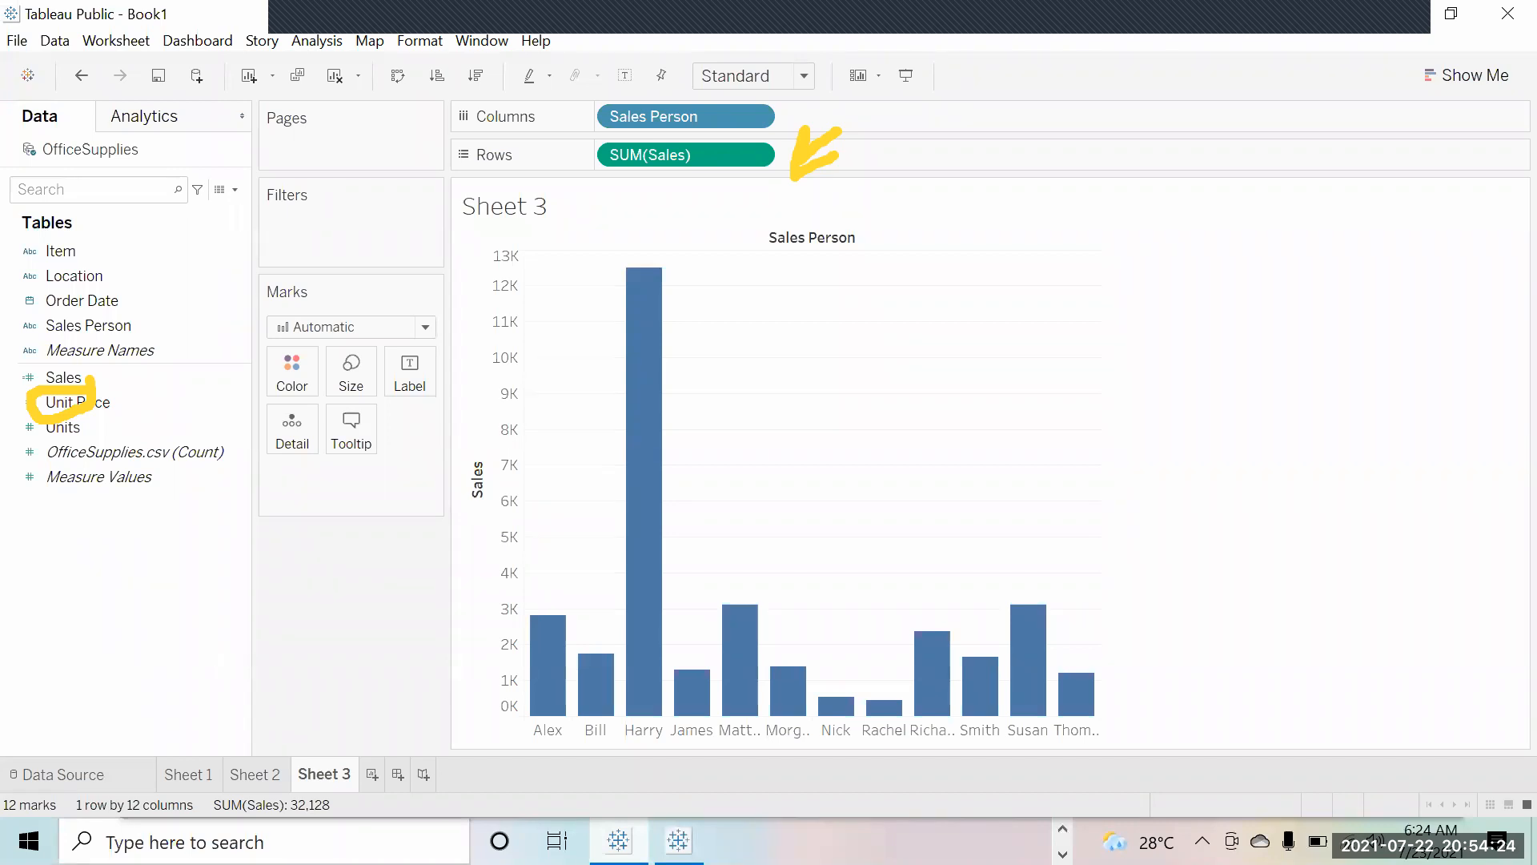
left_click(19, 40)
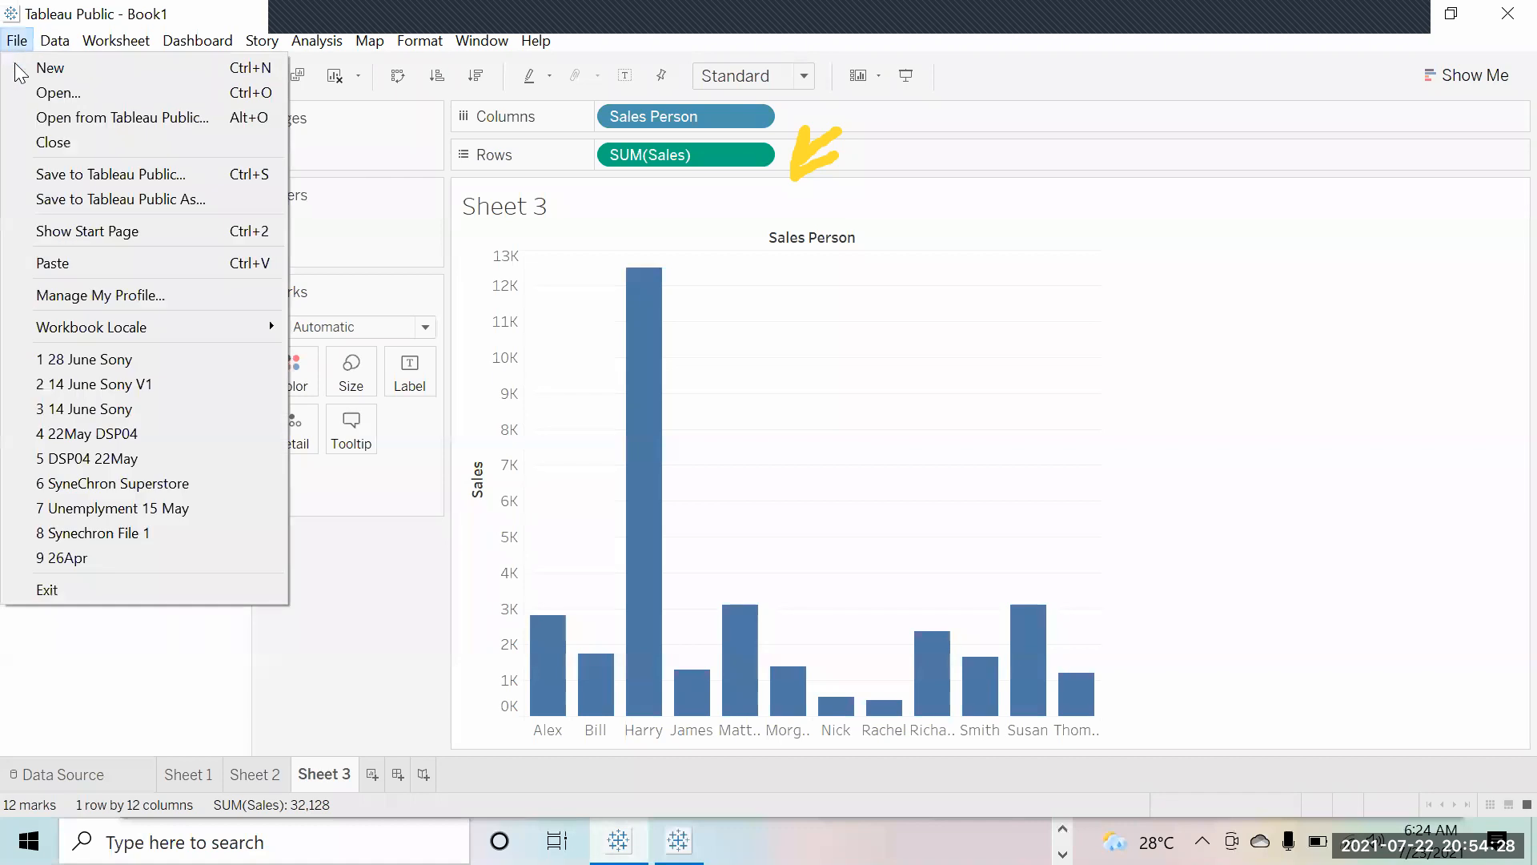
left_click(52, 173)
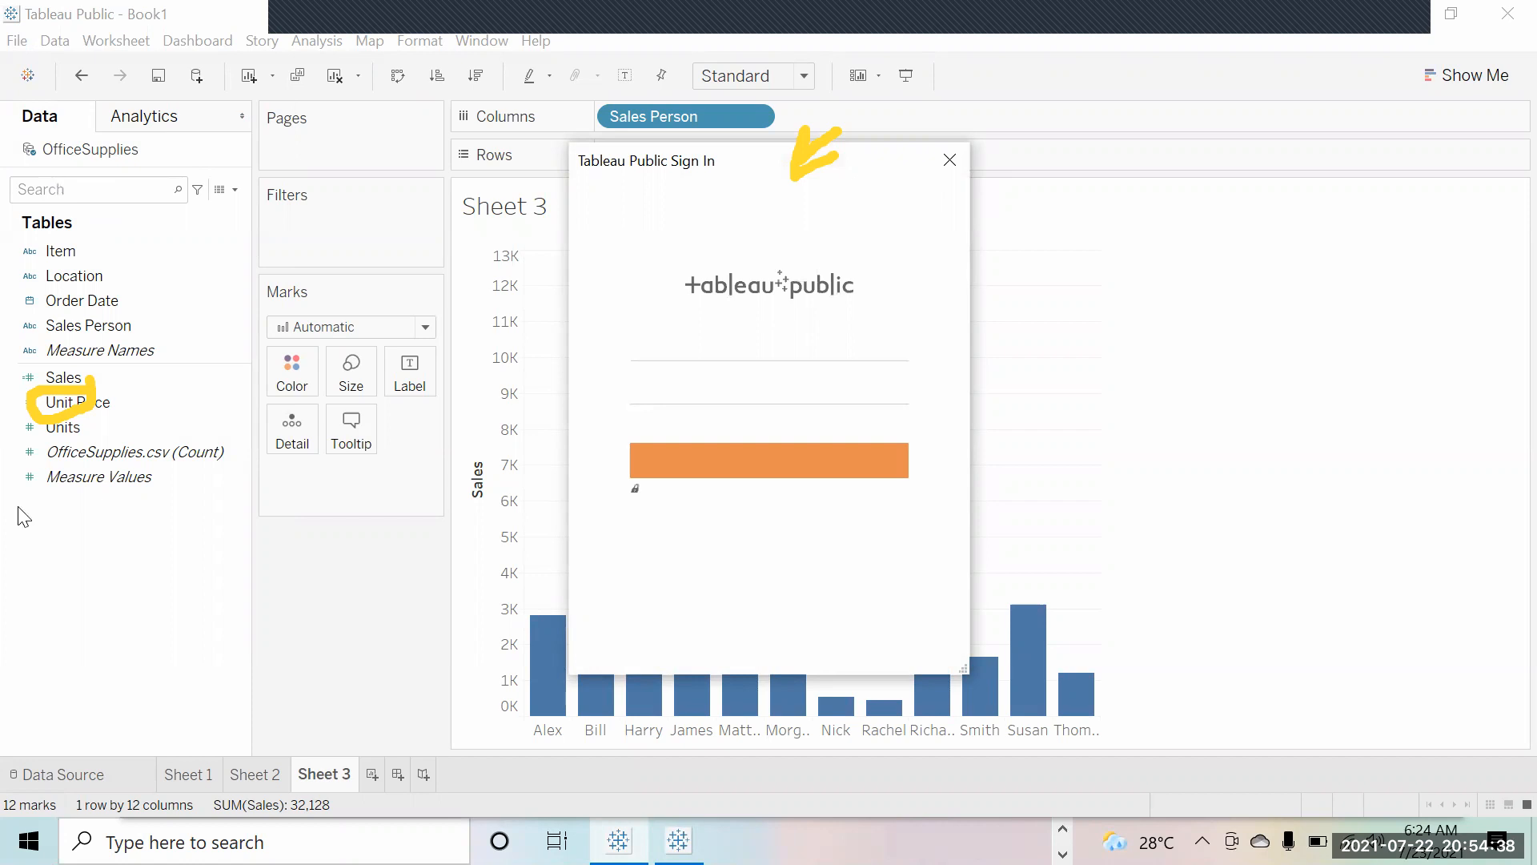
Step: Enter the account e-mail and password, re-entering the password after the first attempt fails
left_click(657, 358)
key("Tab")
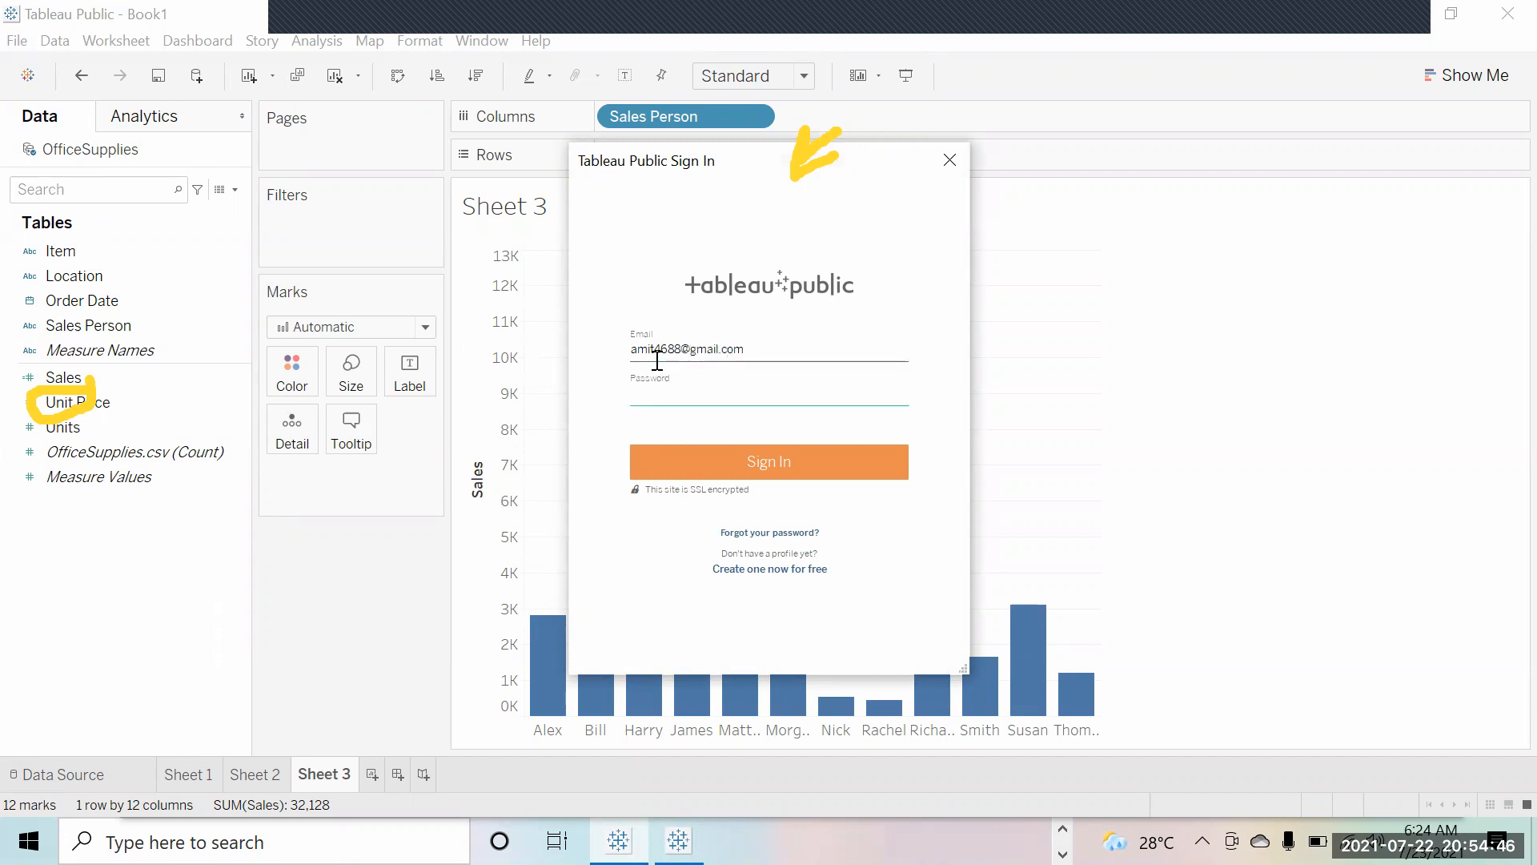
type("••••••••••")
key("Return")
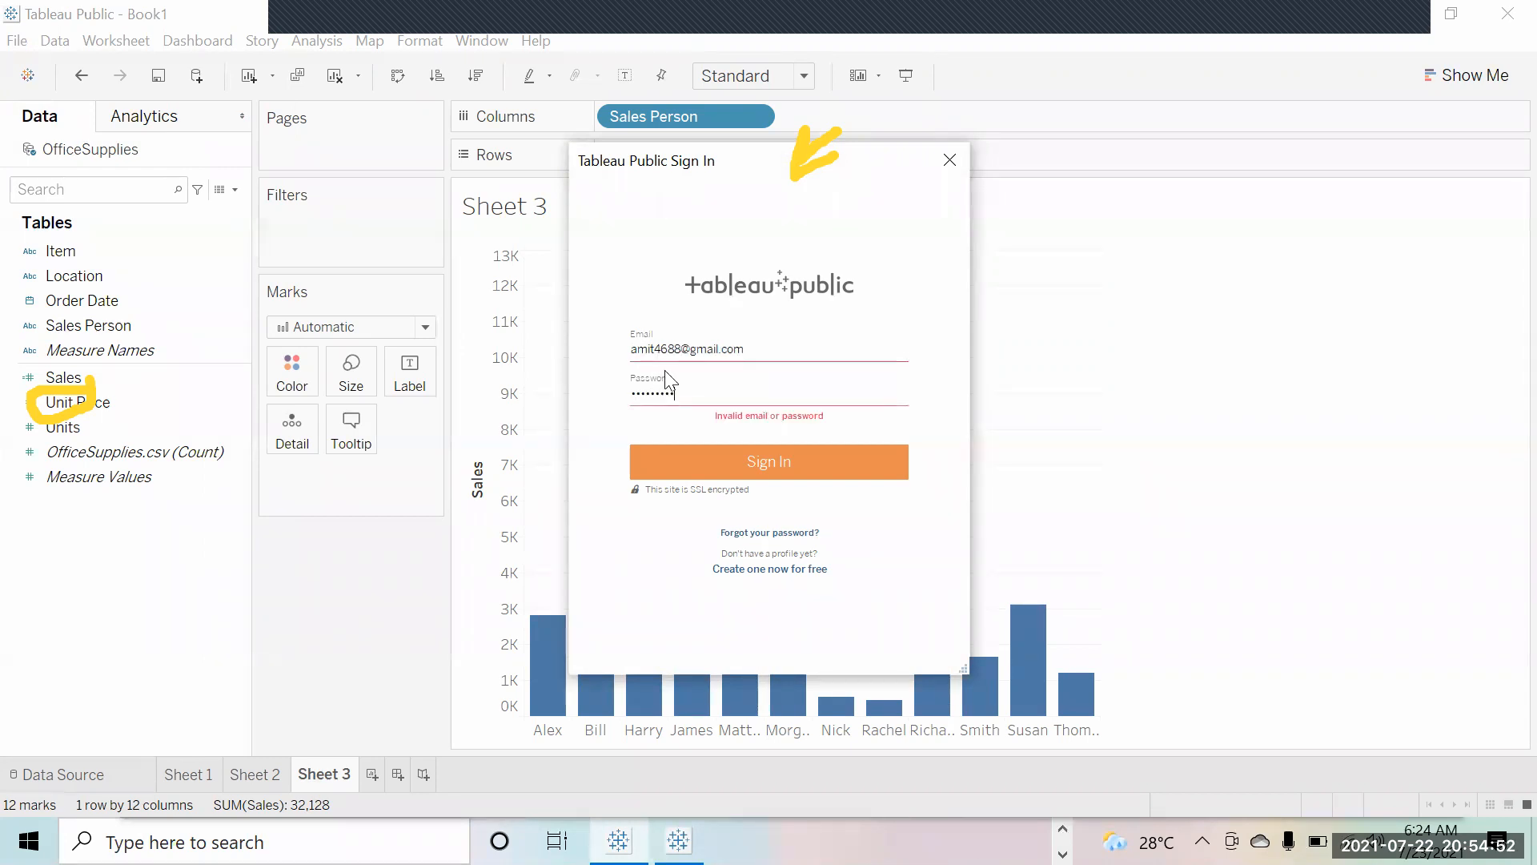
key("ctrl+a")
type("•••••••••")
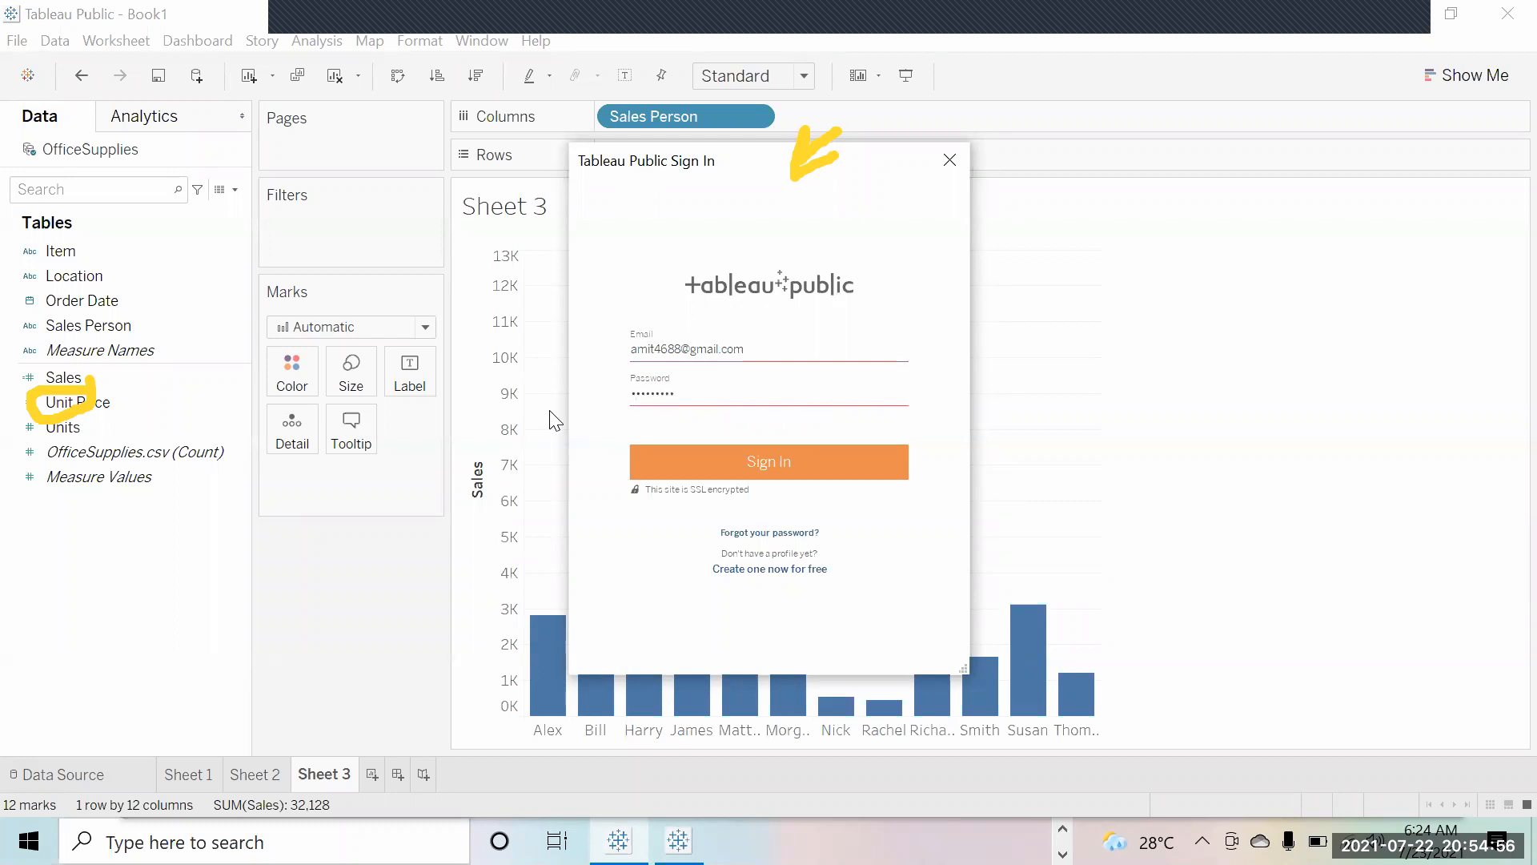
key("Return")
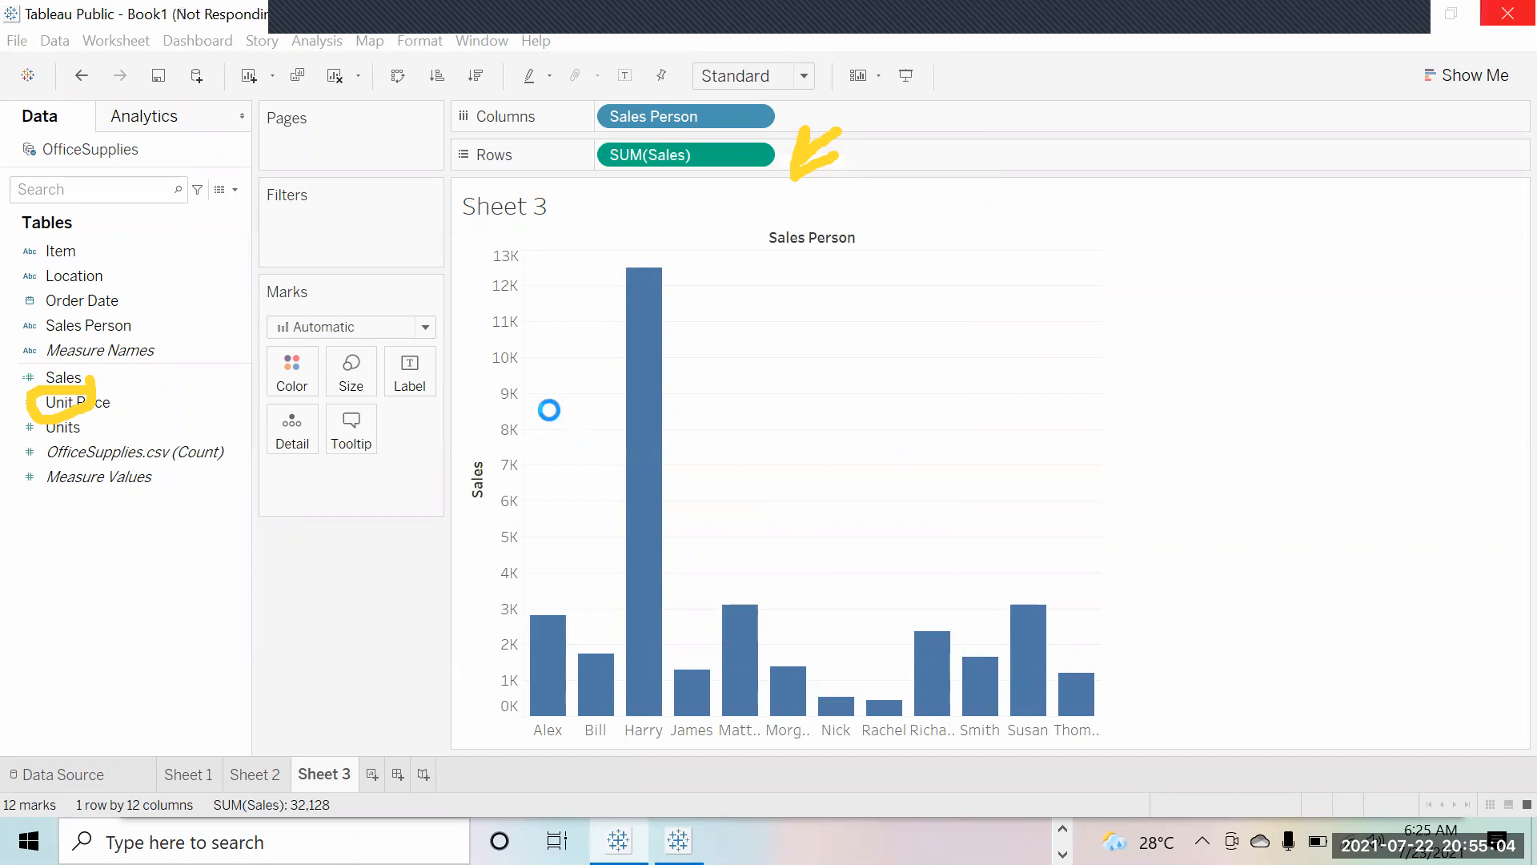
Step: Replace the Book1 title with 'Intuites23_July' and save the workbook online
key("BackSpace")
key("BackSpace")
key("BackSpace")
key("BackSpace")
key("BackSpace")
type("Tntuire")
key("BackSpace")
key("BackSpace")
type("tes")
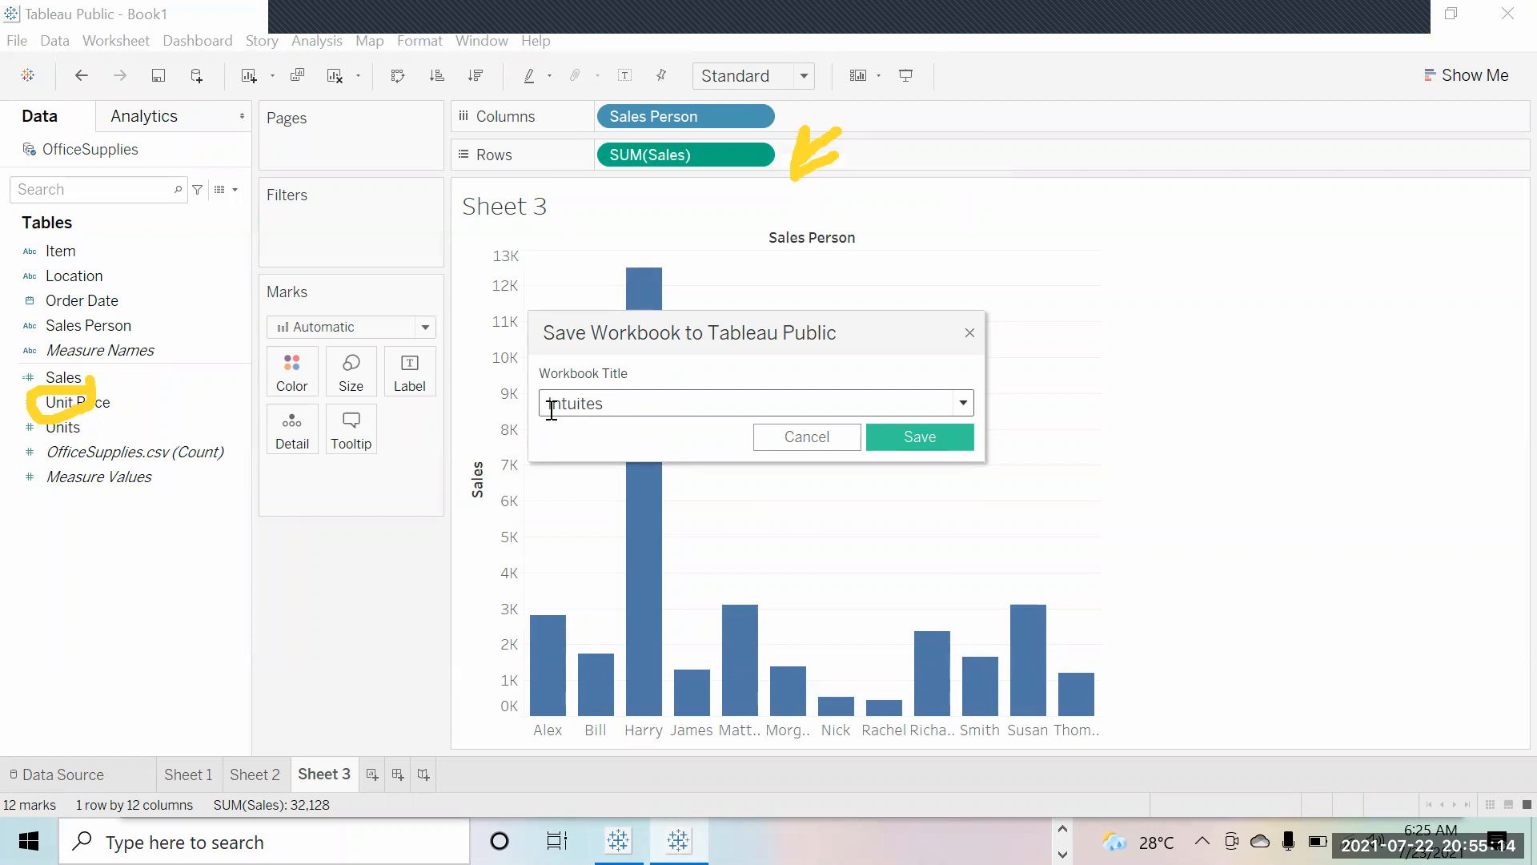
type("23_July")
left_click(891, 448)
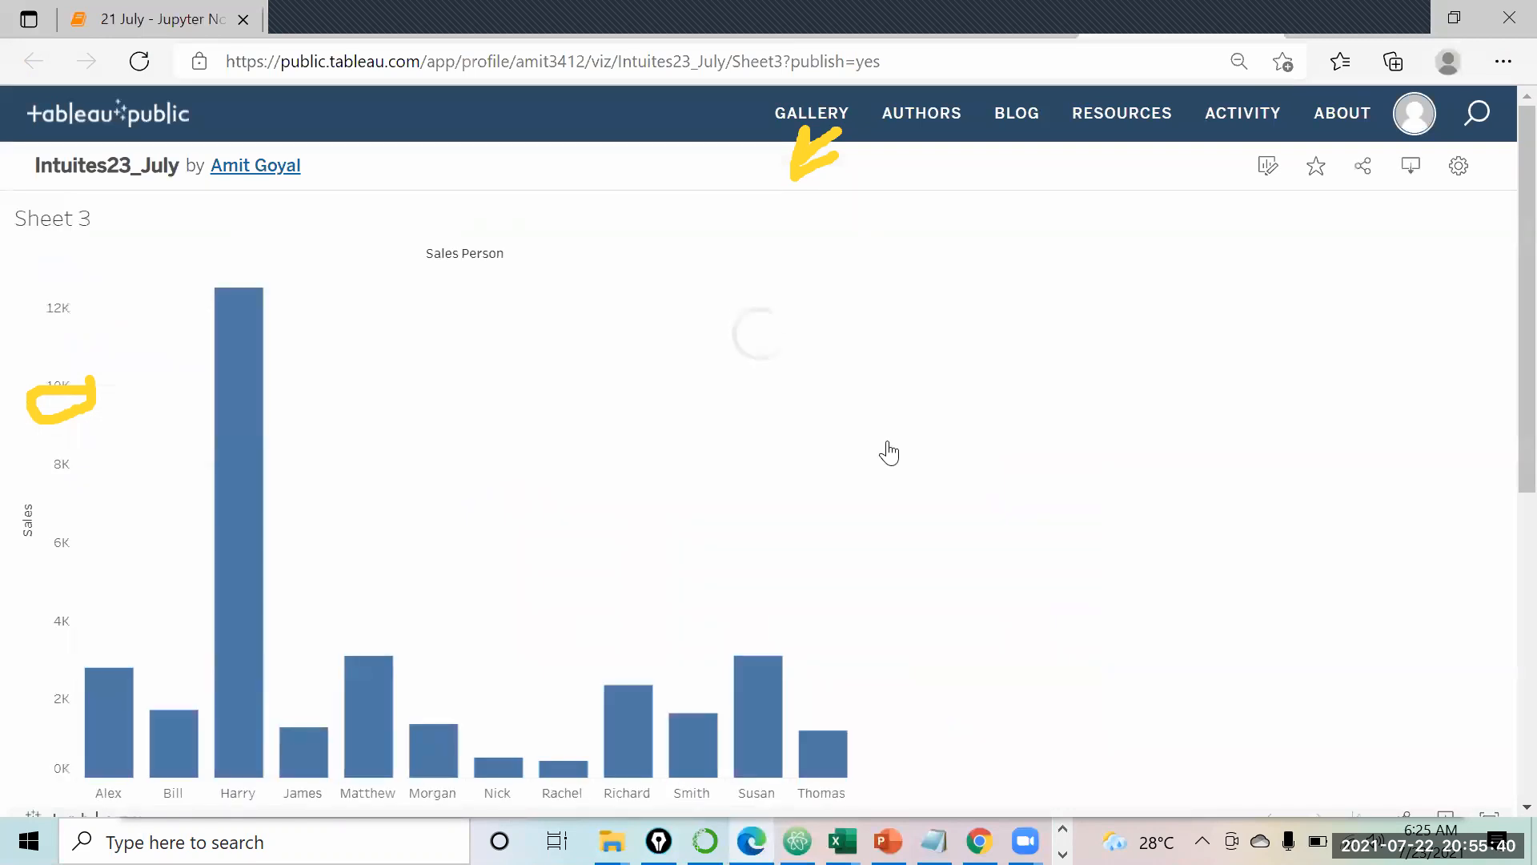
Step: Scroll the published Intuites23_July page down to the Details and back up to the chart
scroll(888, 453, "down", 1)
scroll(889, 453, "up", 1)
scroll(888, 453, "down", 2)
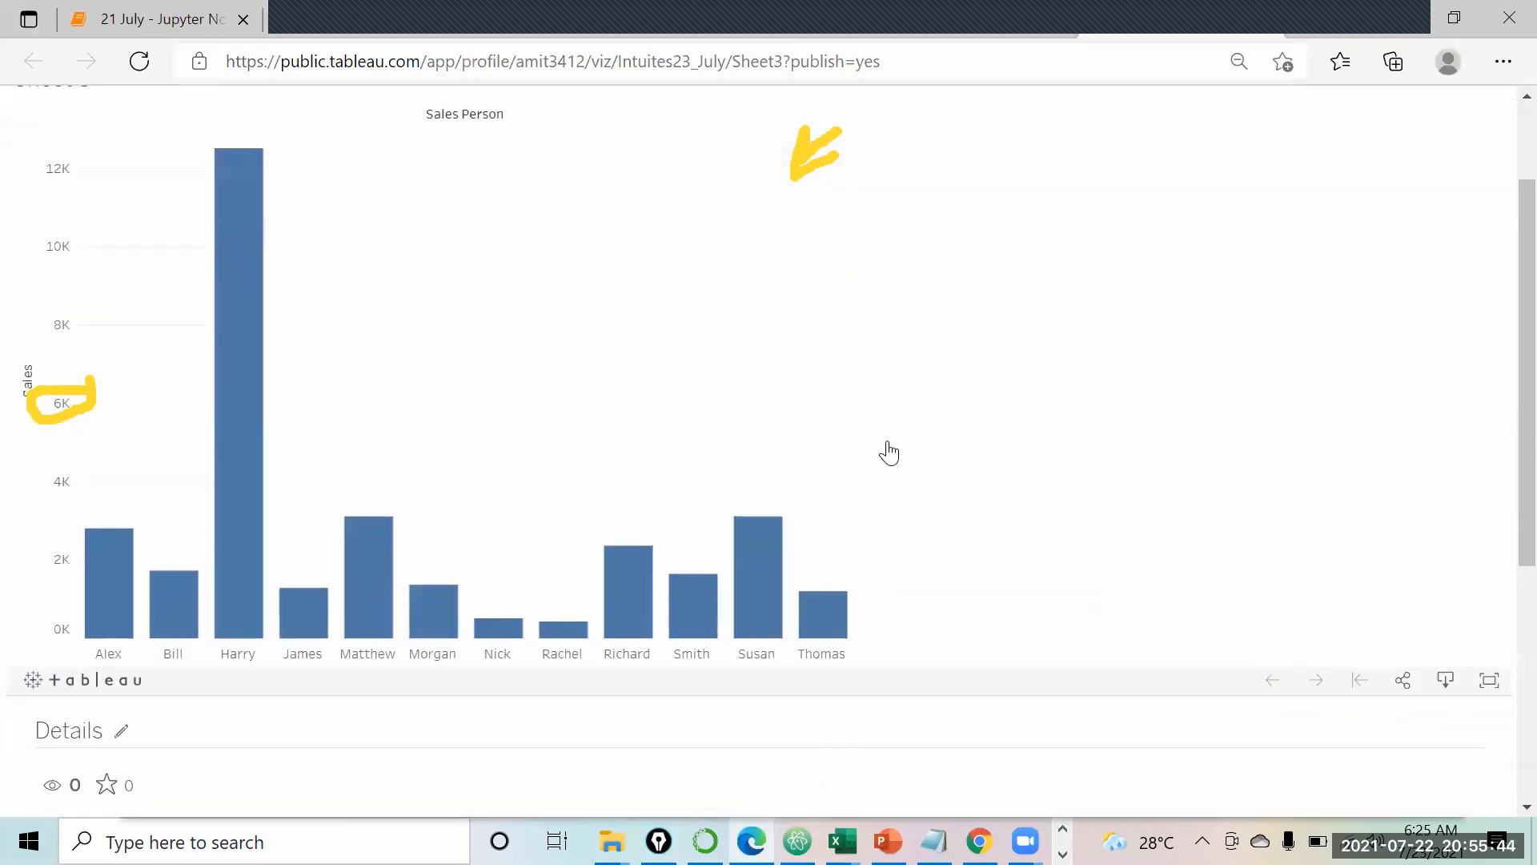
scroll(889, 453, "down", 5)
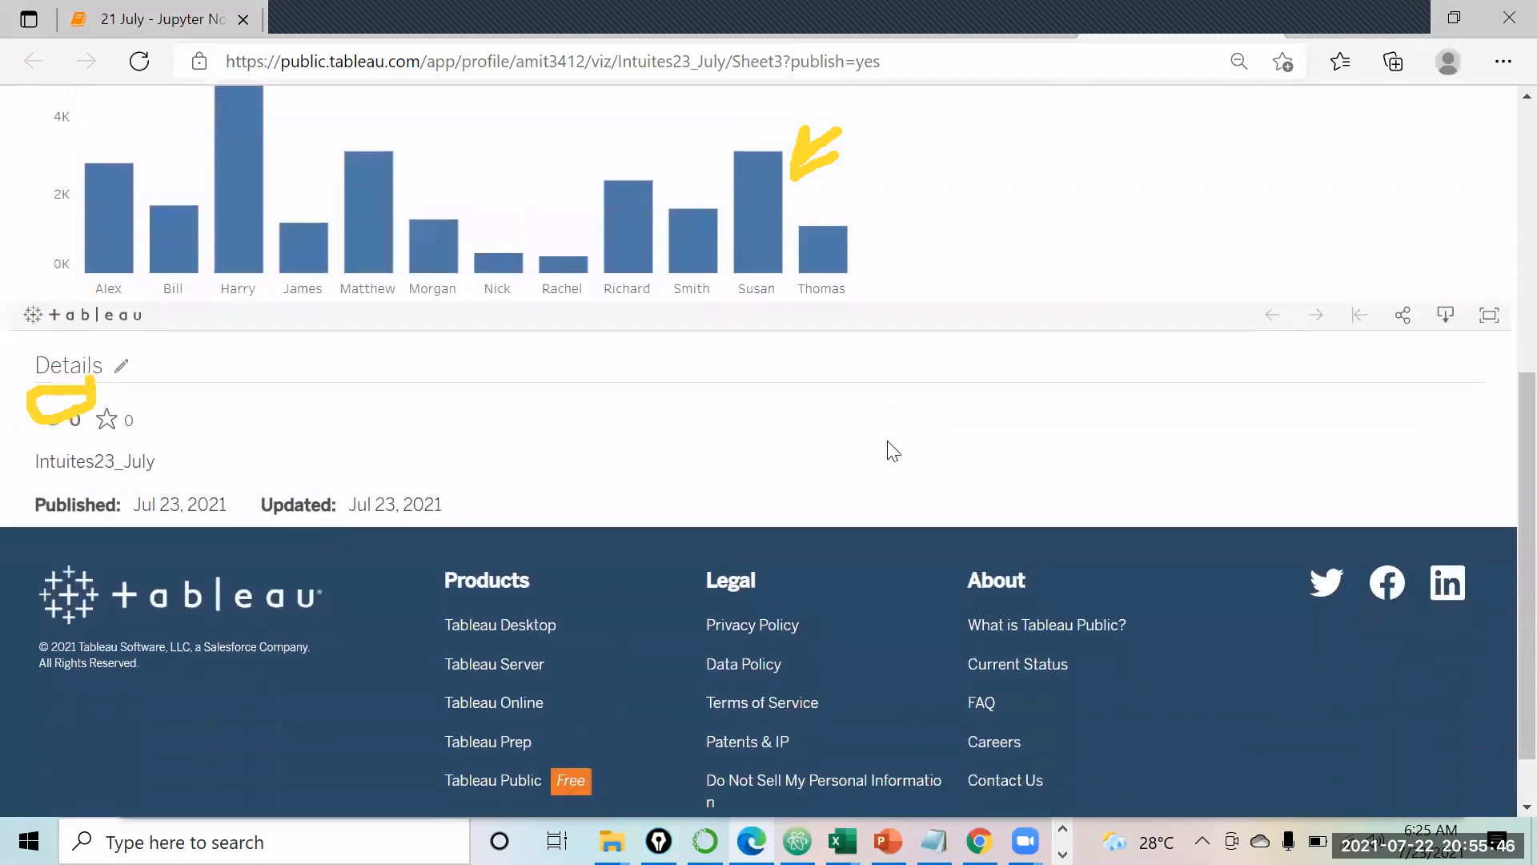
scroll(889, 449, "down", 1)
scroll(889, 448, "up", 7)
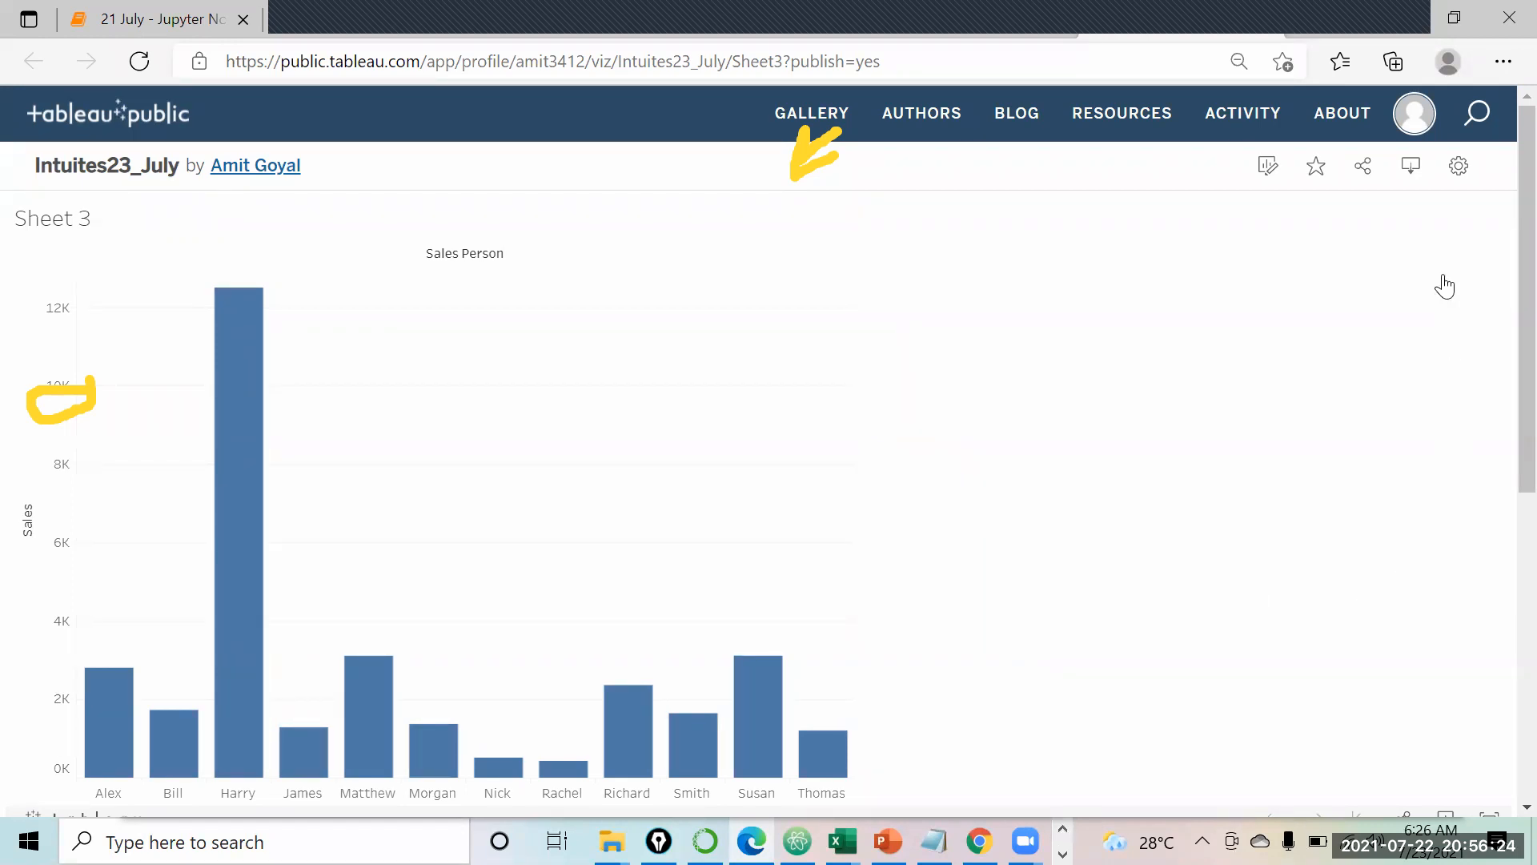
Step: Turn on Show Sheets in the viz settings, then view Sheet 1, Sheet 2 and Sheet 3
left_click(1450, 175)
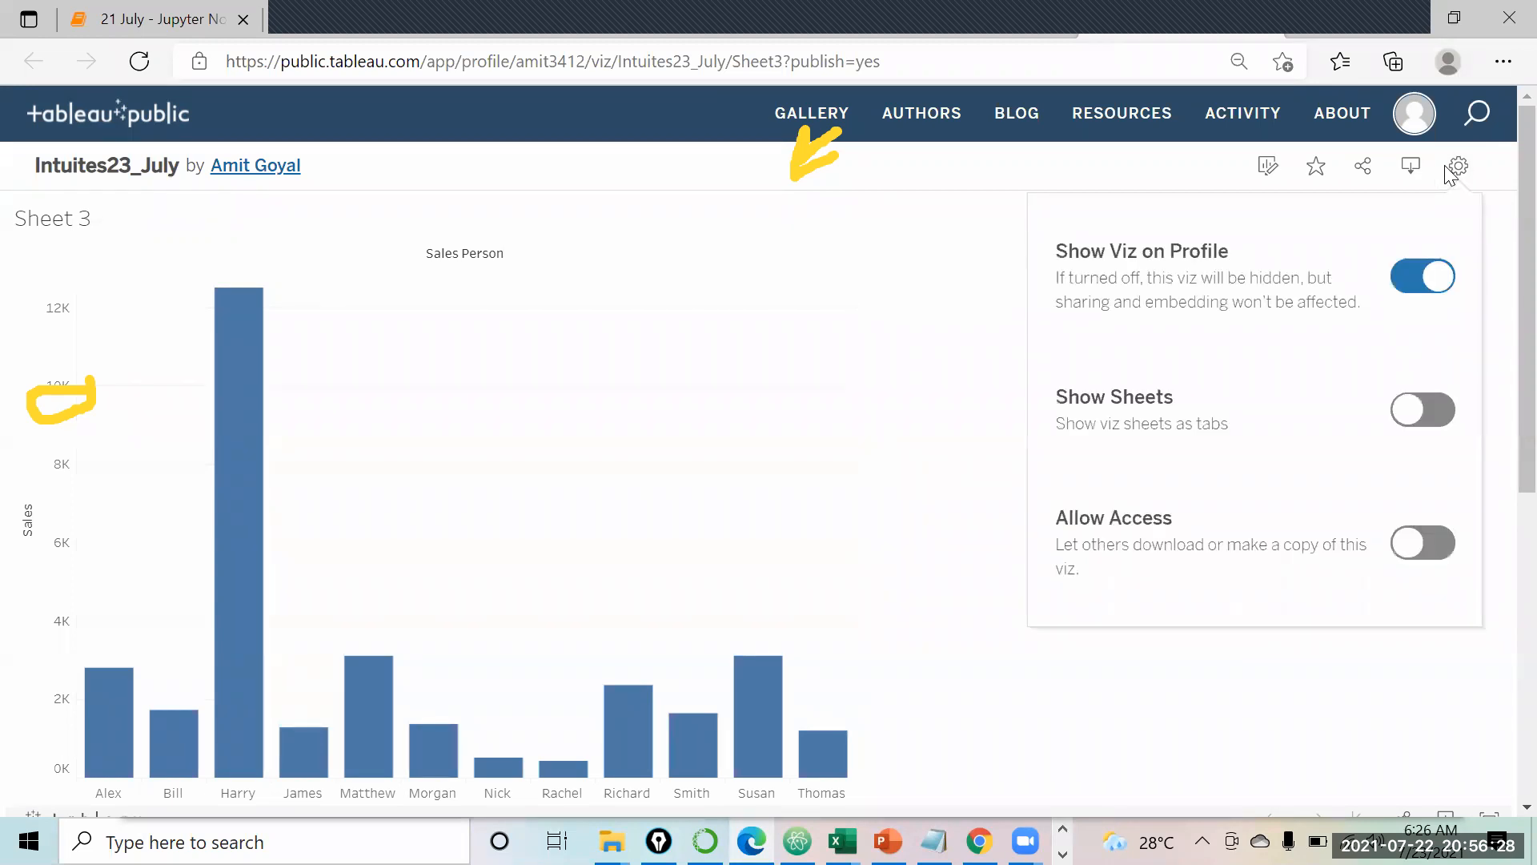
left_click(1427, 413)
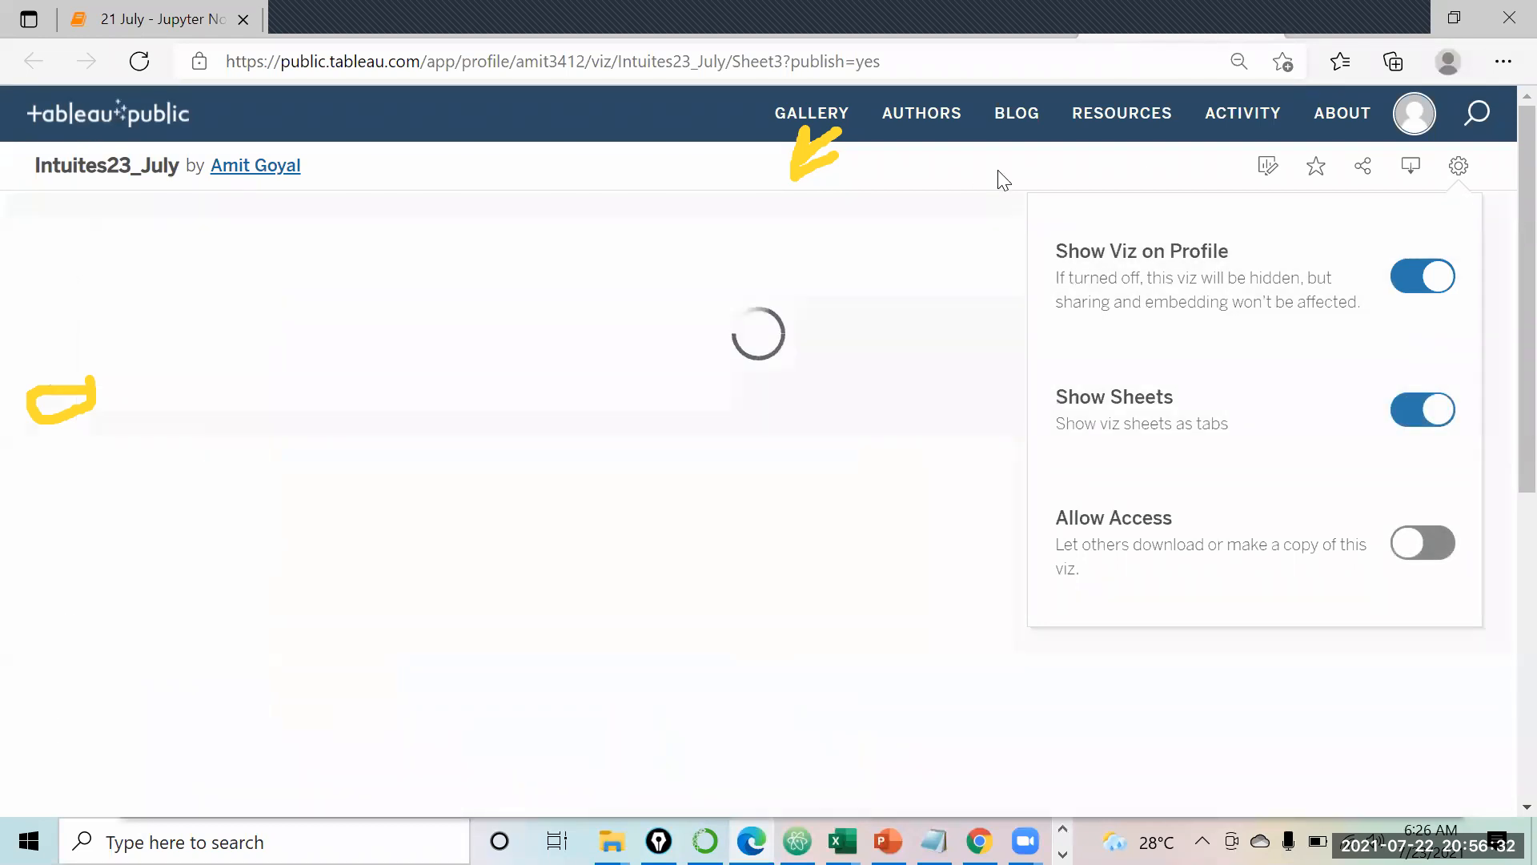
left_click(1459, 166)
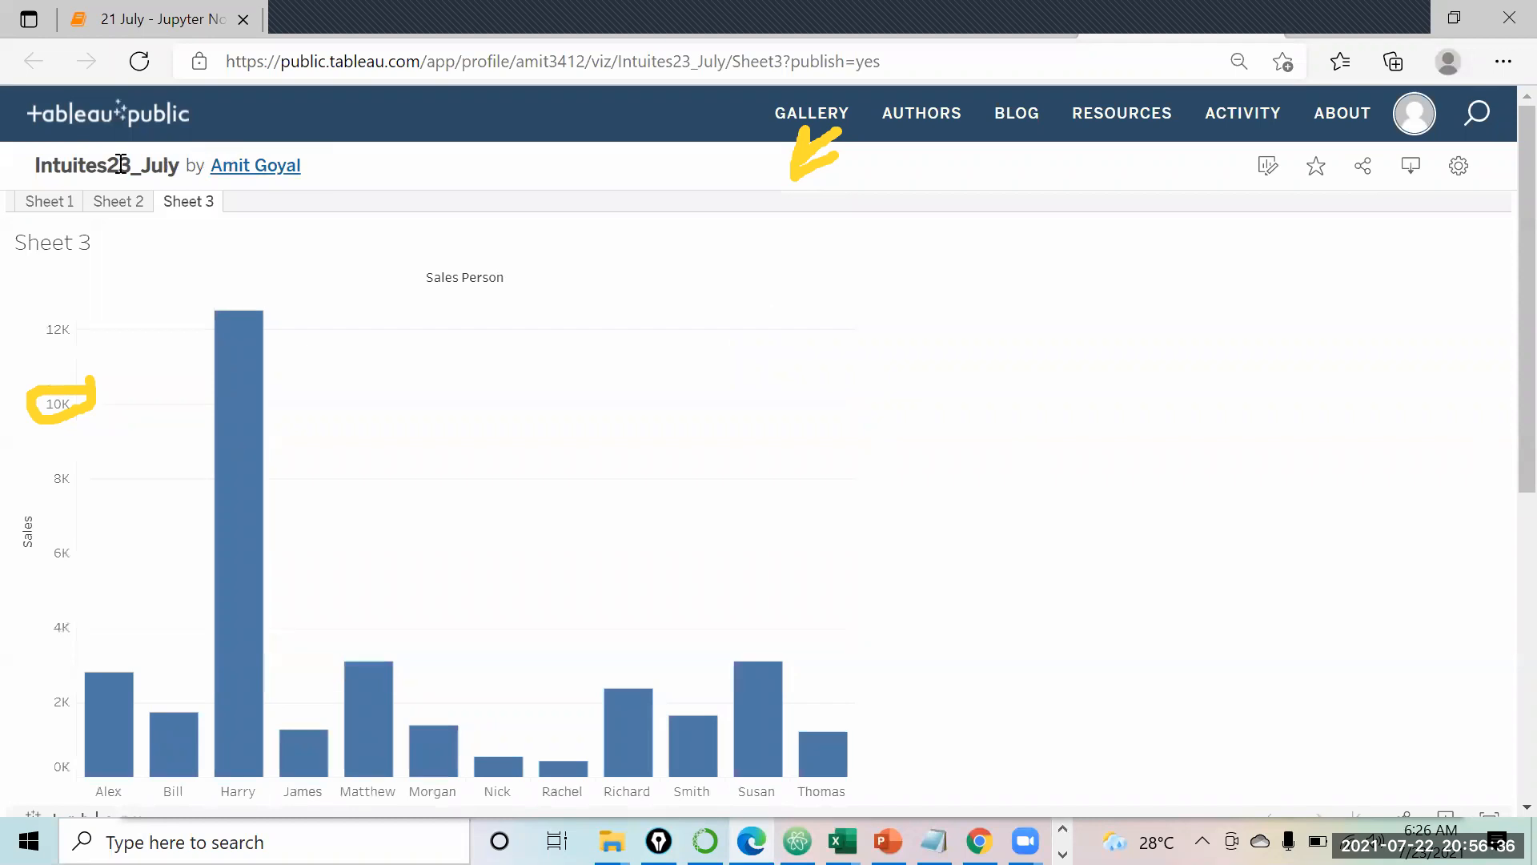
left_click(31, 201)
left_click(111, 205)
left_click(178, 203)
scroll(178, 210, "down", 5)
scroll(181, 216, "up", 5)
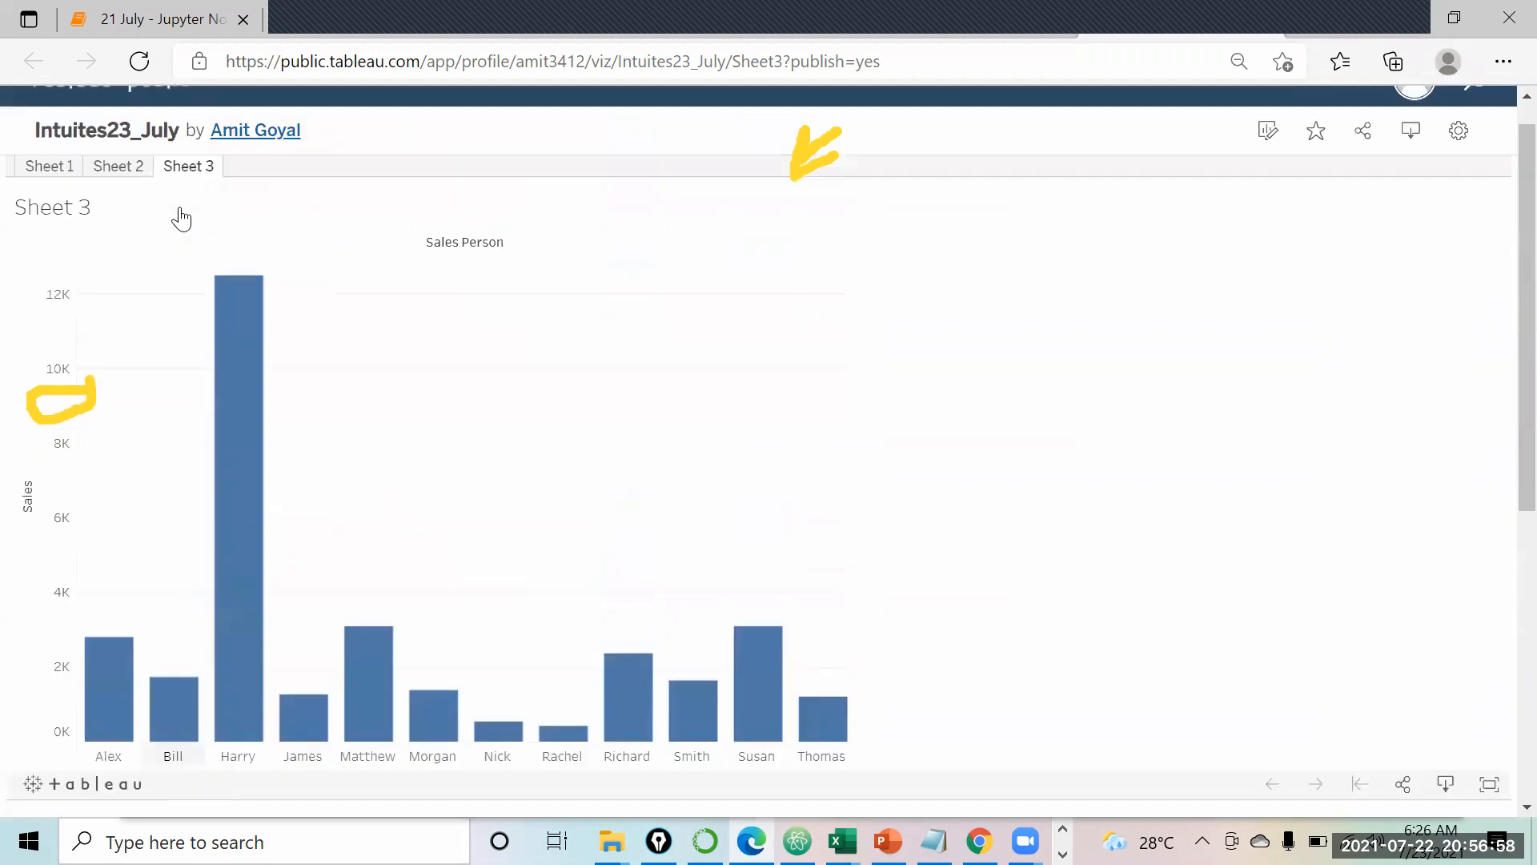
scroll(181, 209, "up", 1)
scroll(181, 212, "down", 5)
scroll(181, 216, "up", 6)
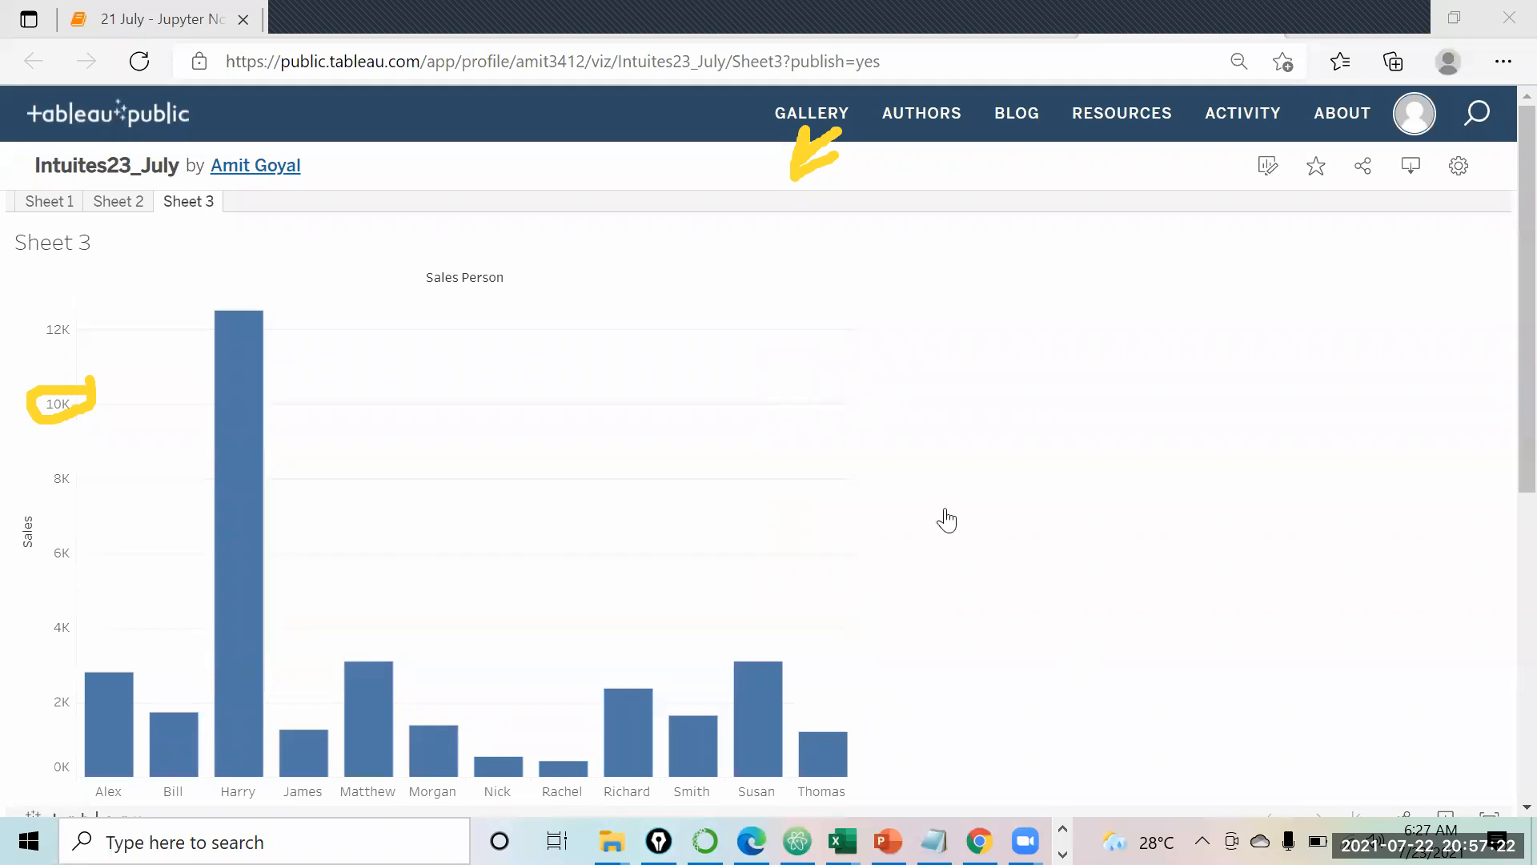
left_click(1063, 854)
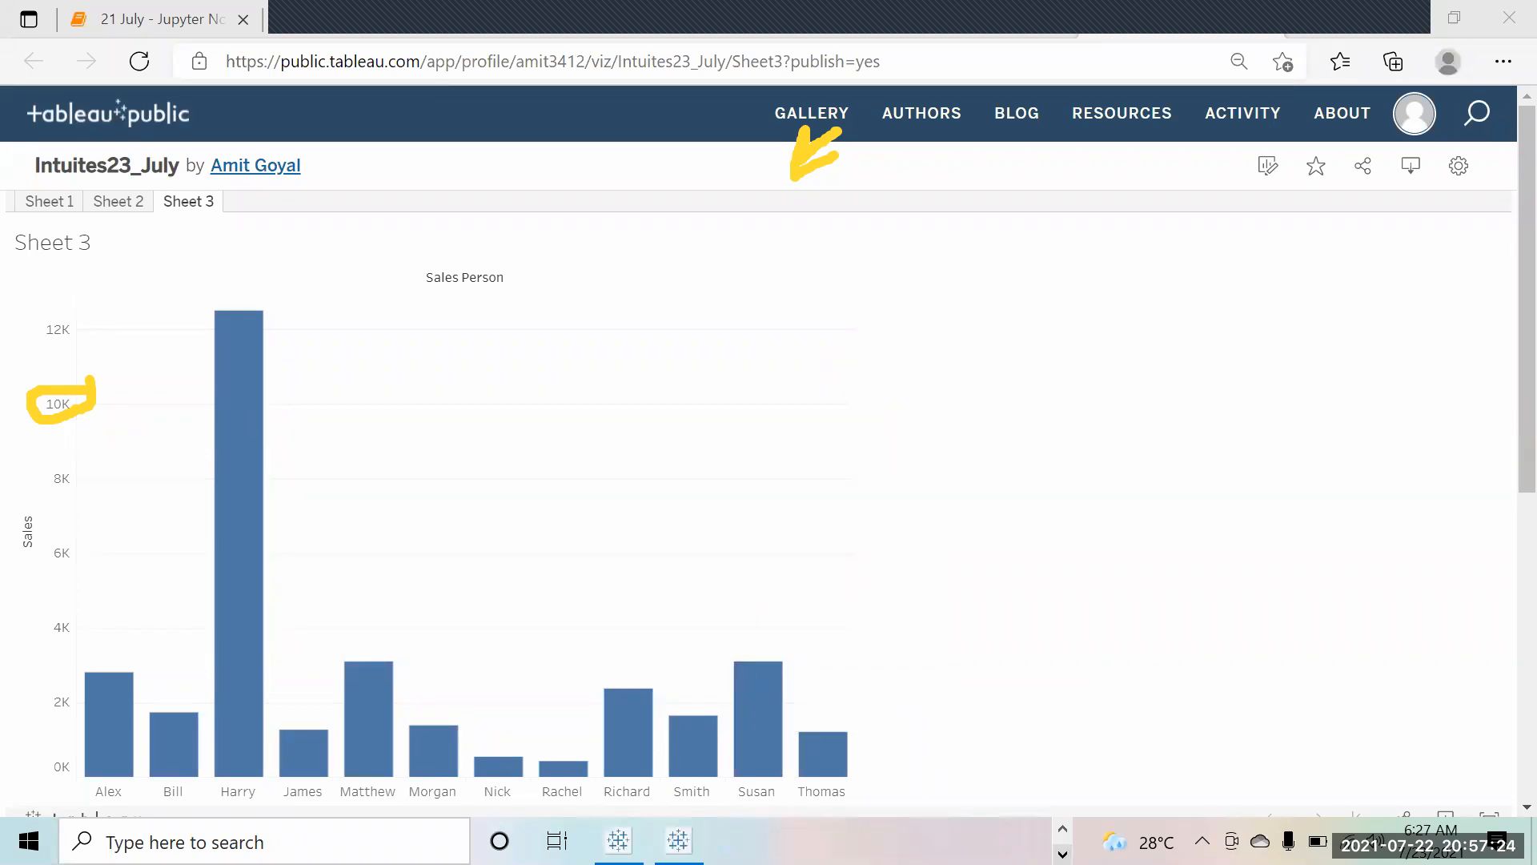
mouse_move(679, 841)
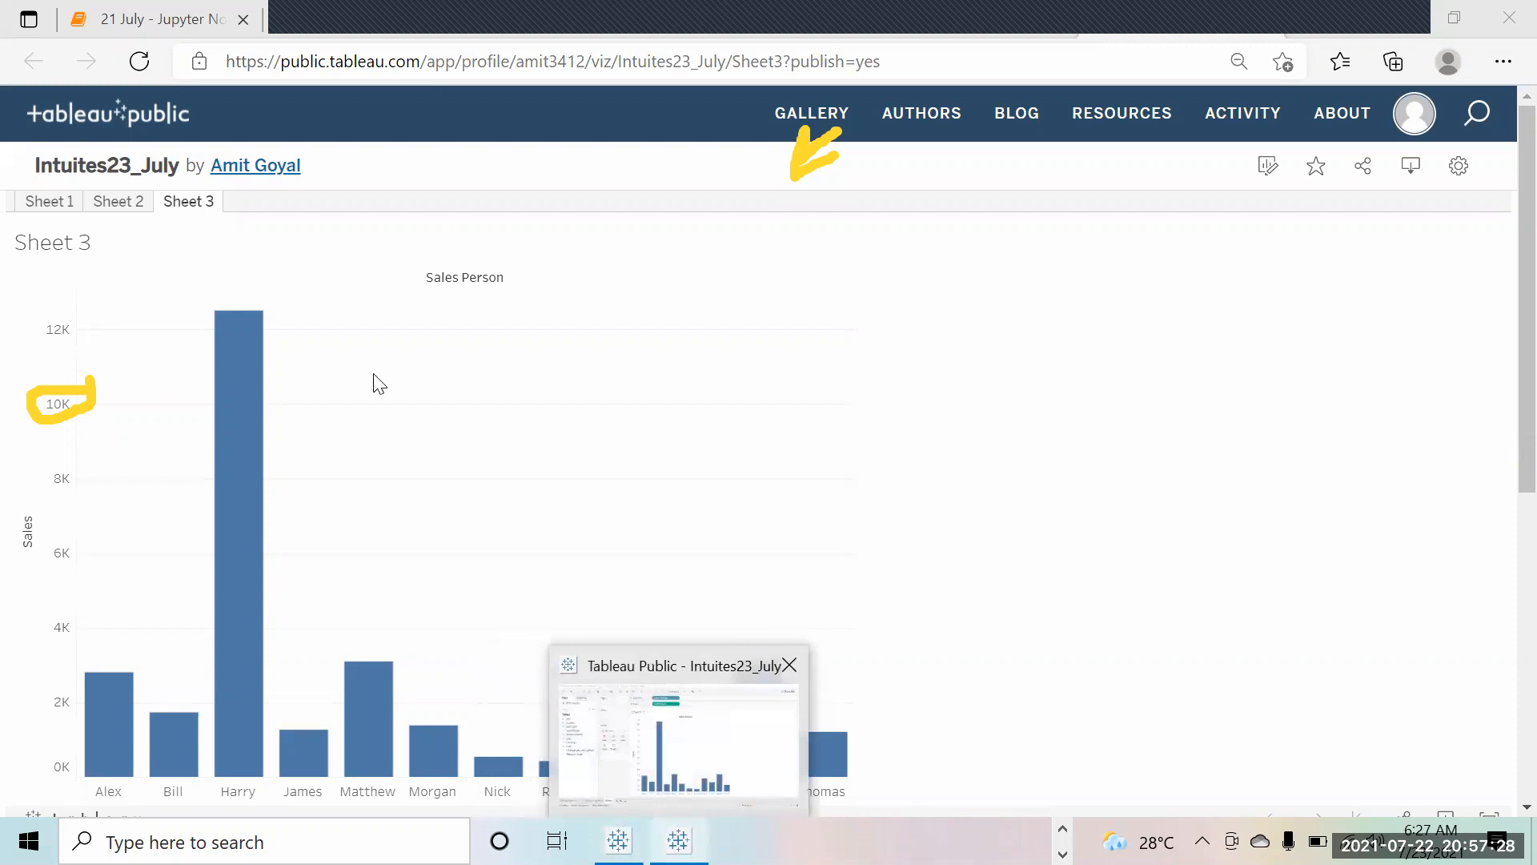
scroll(1054, 255, "down", 2)
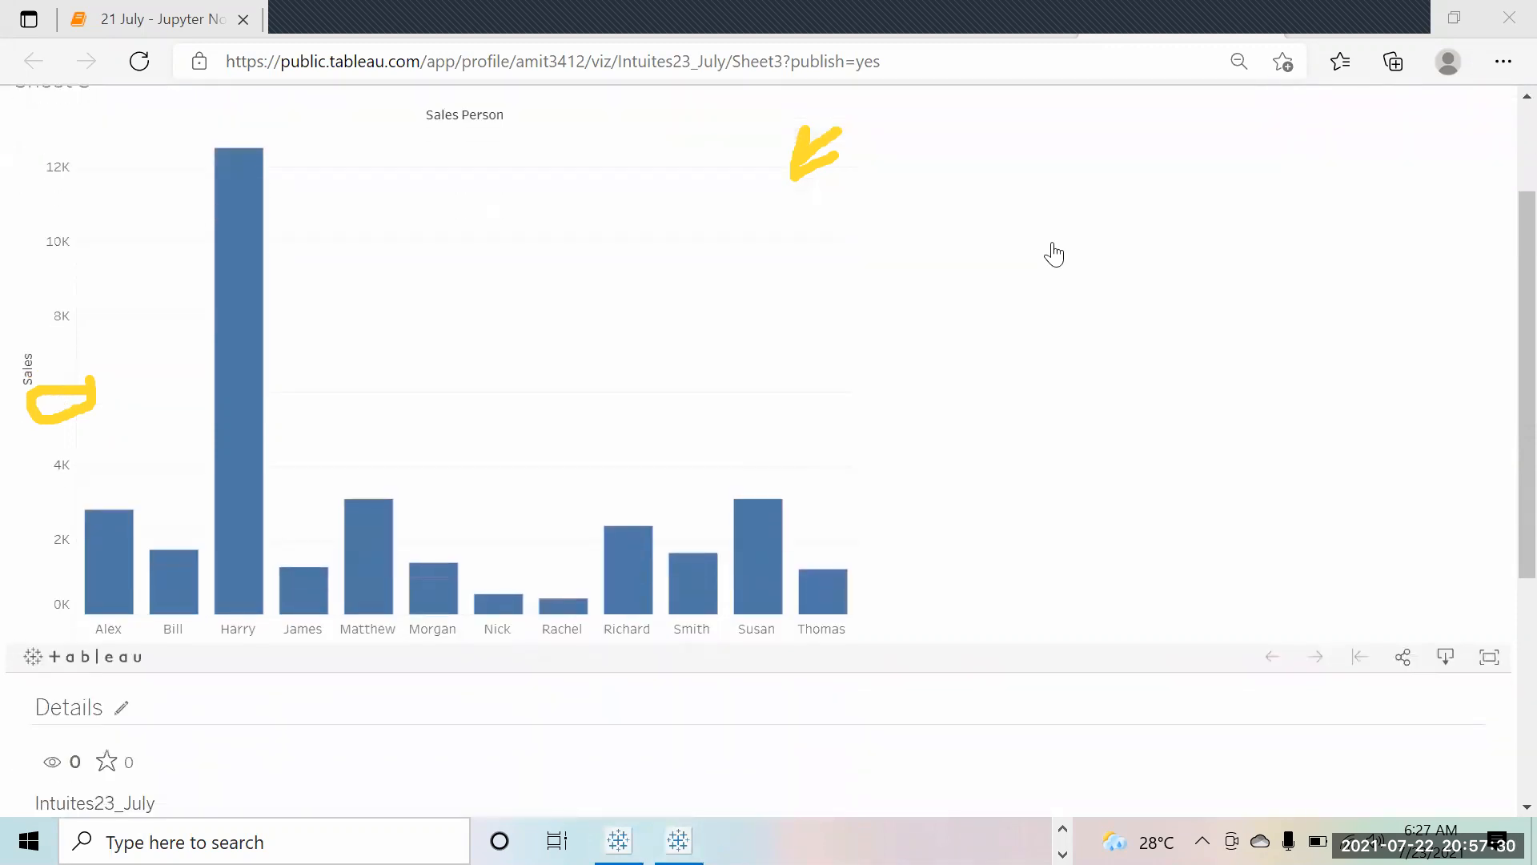
scroll(1053, 255, "up", 1)
scroll(1054, 255, "up", 1)
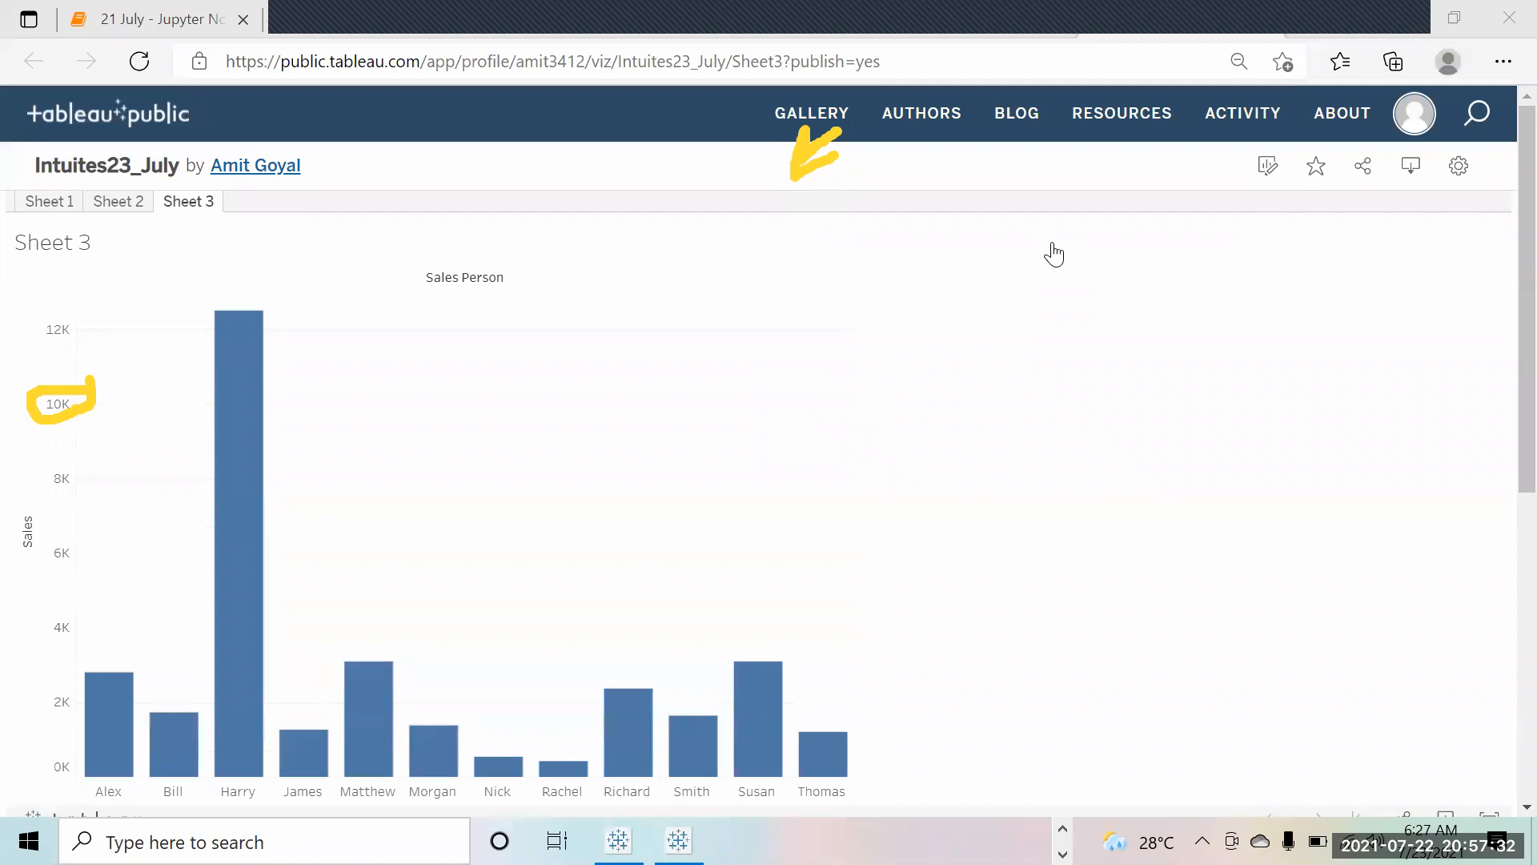
scroll(1054, 255, "down", 2)
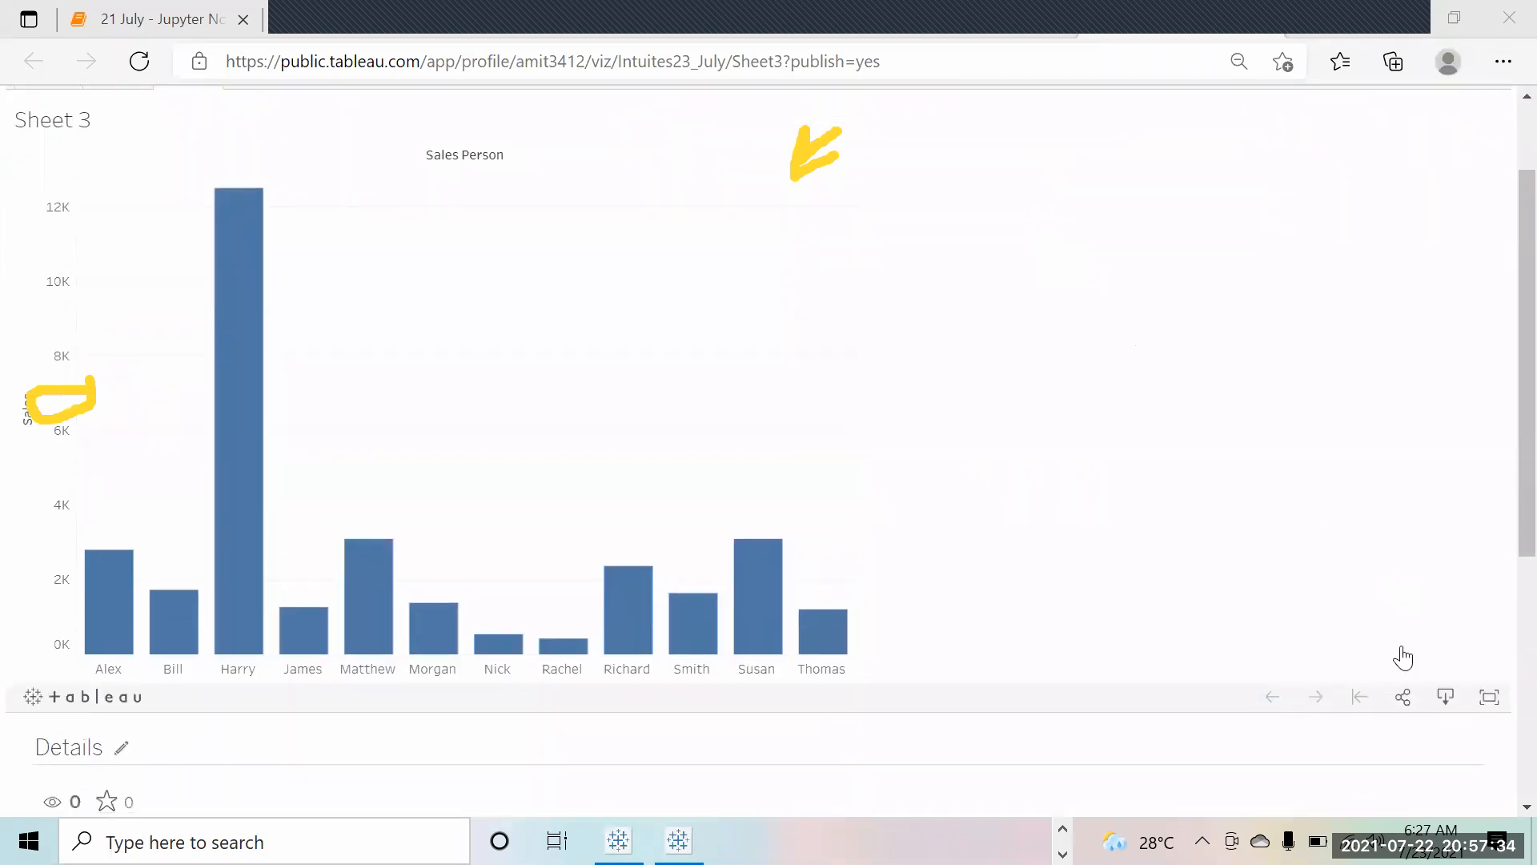
left_click(1402, 698)
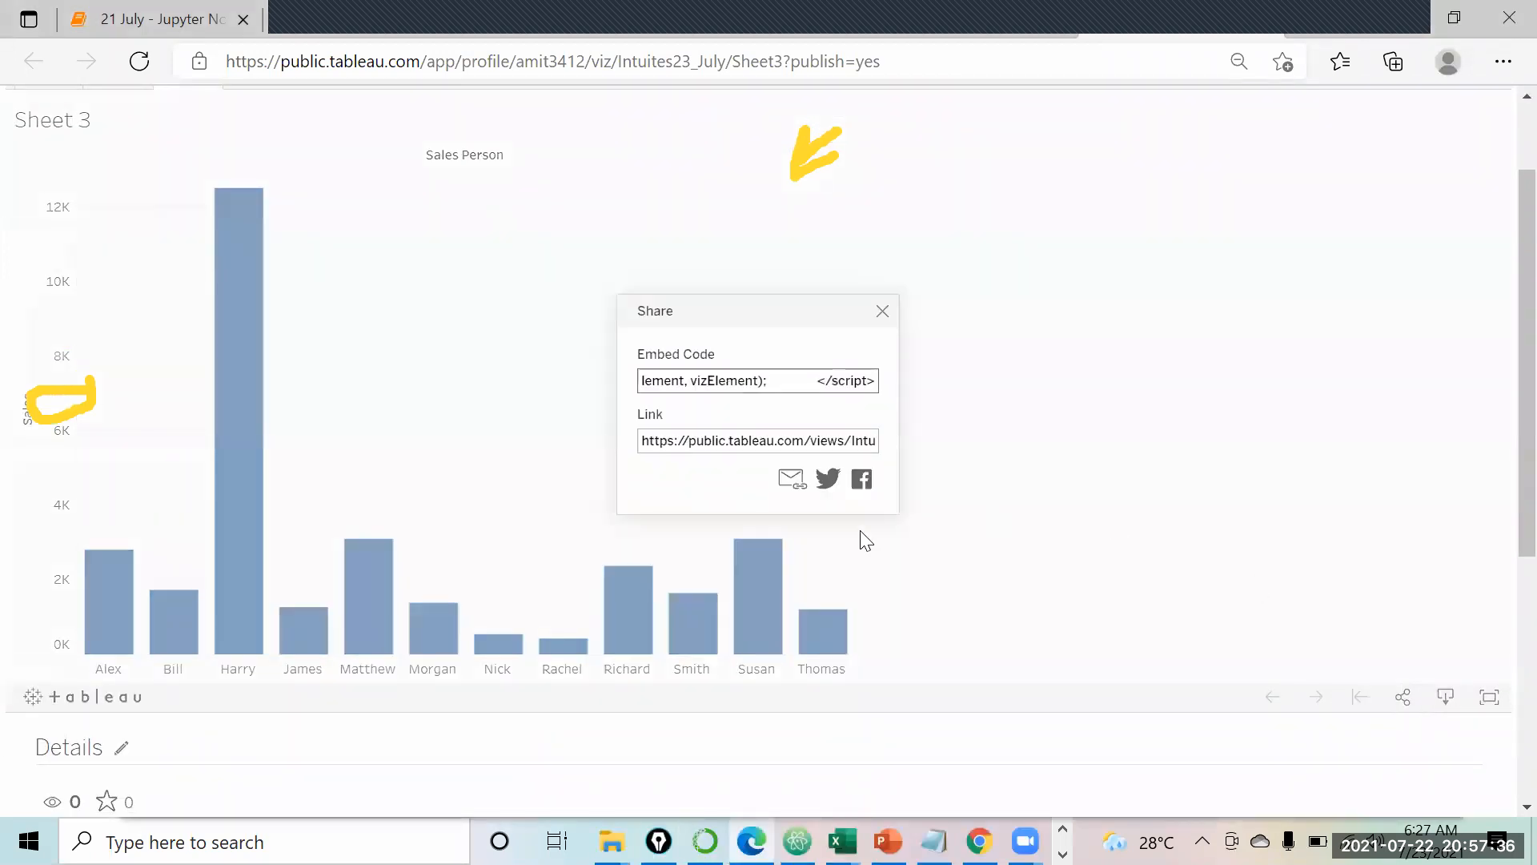
left_click(769, 442)
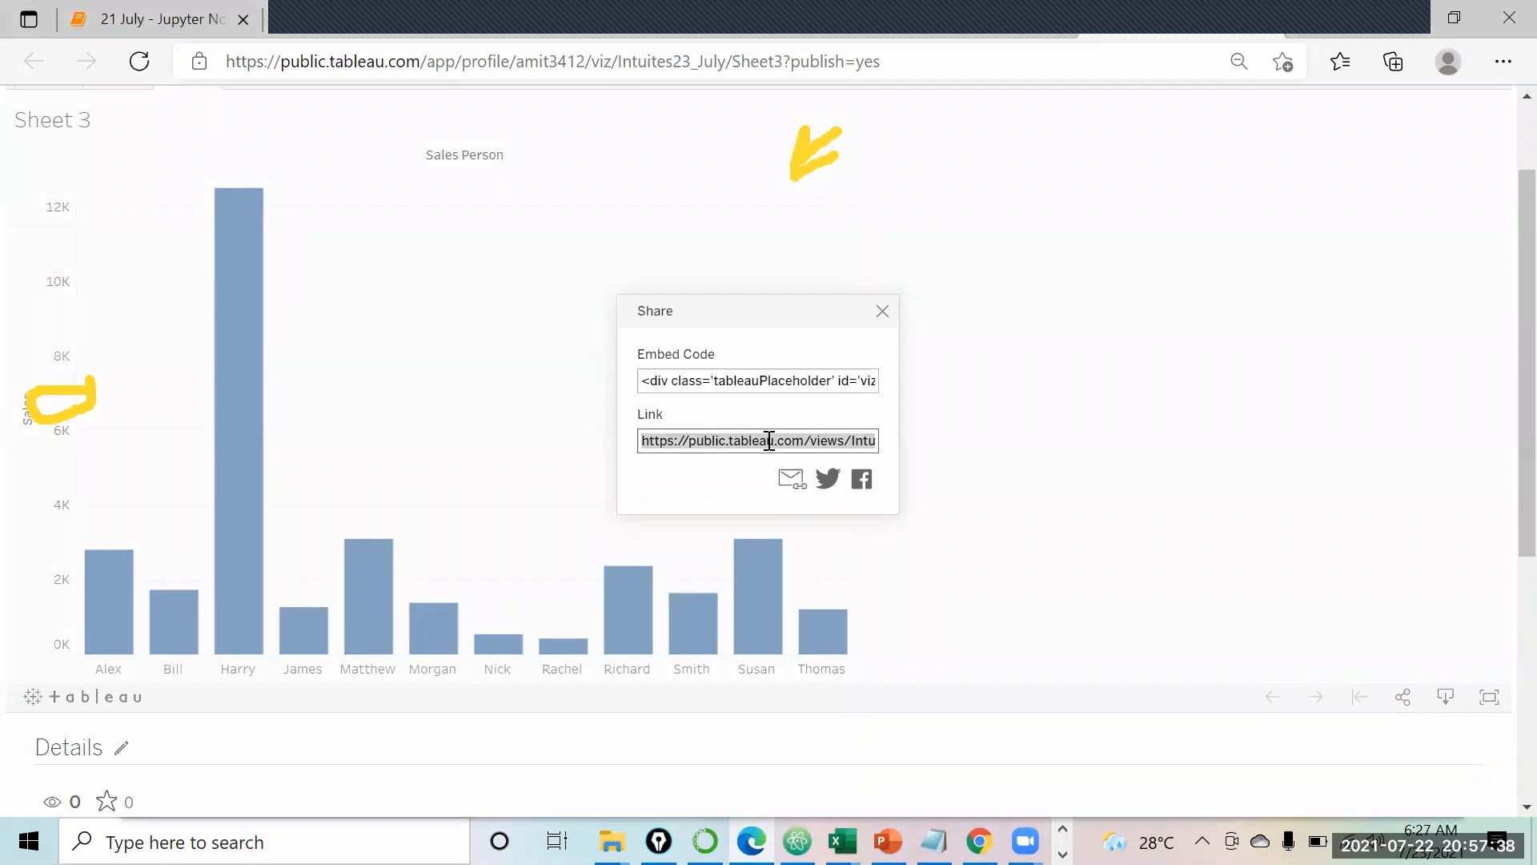
left_click(883, 312)
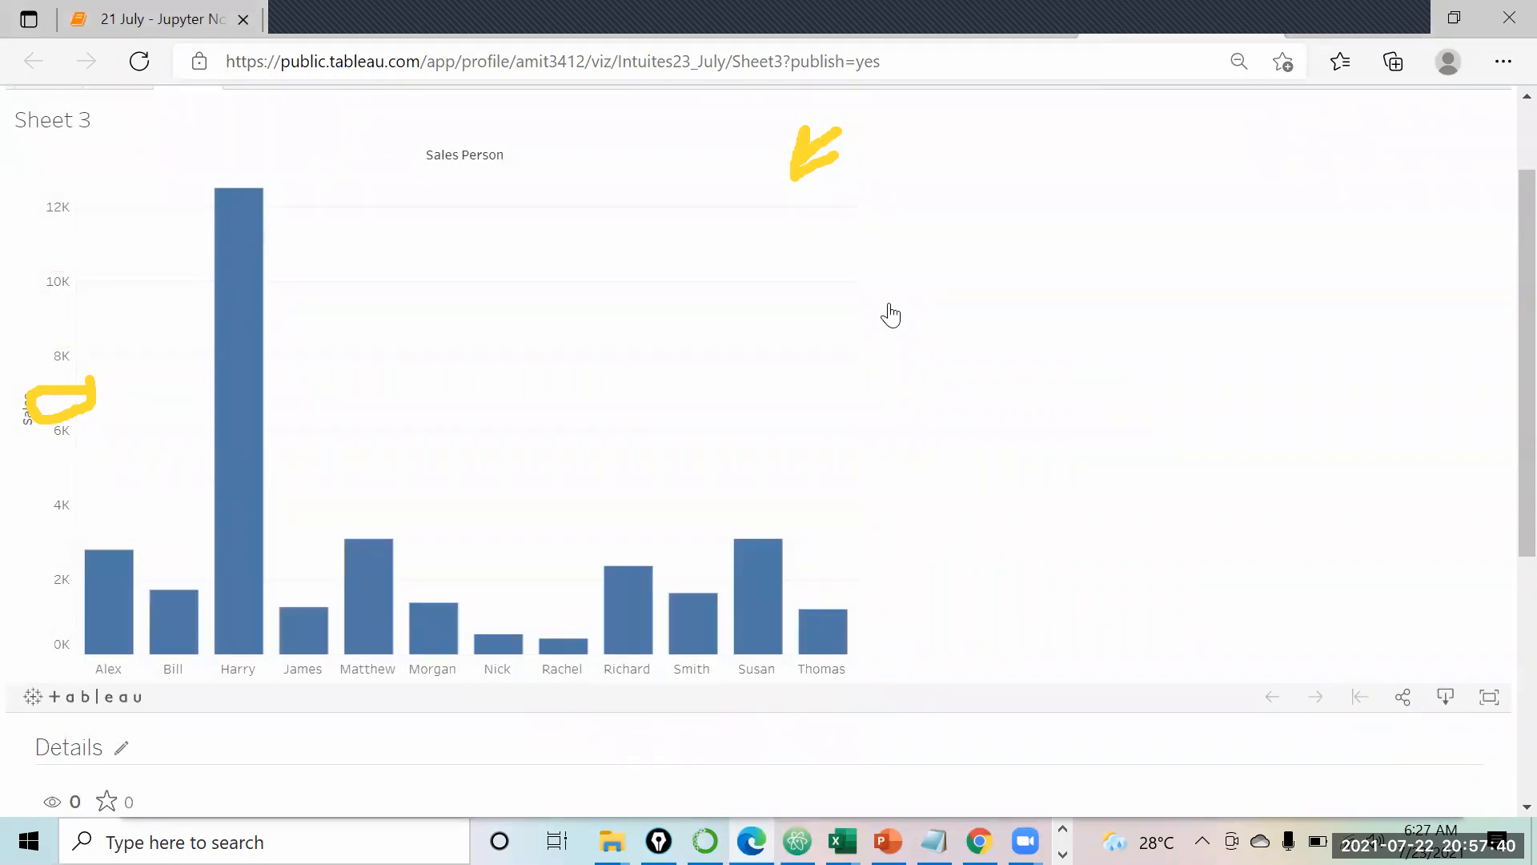
mouse_move(827, 10)
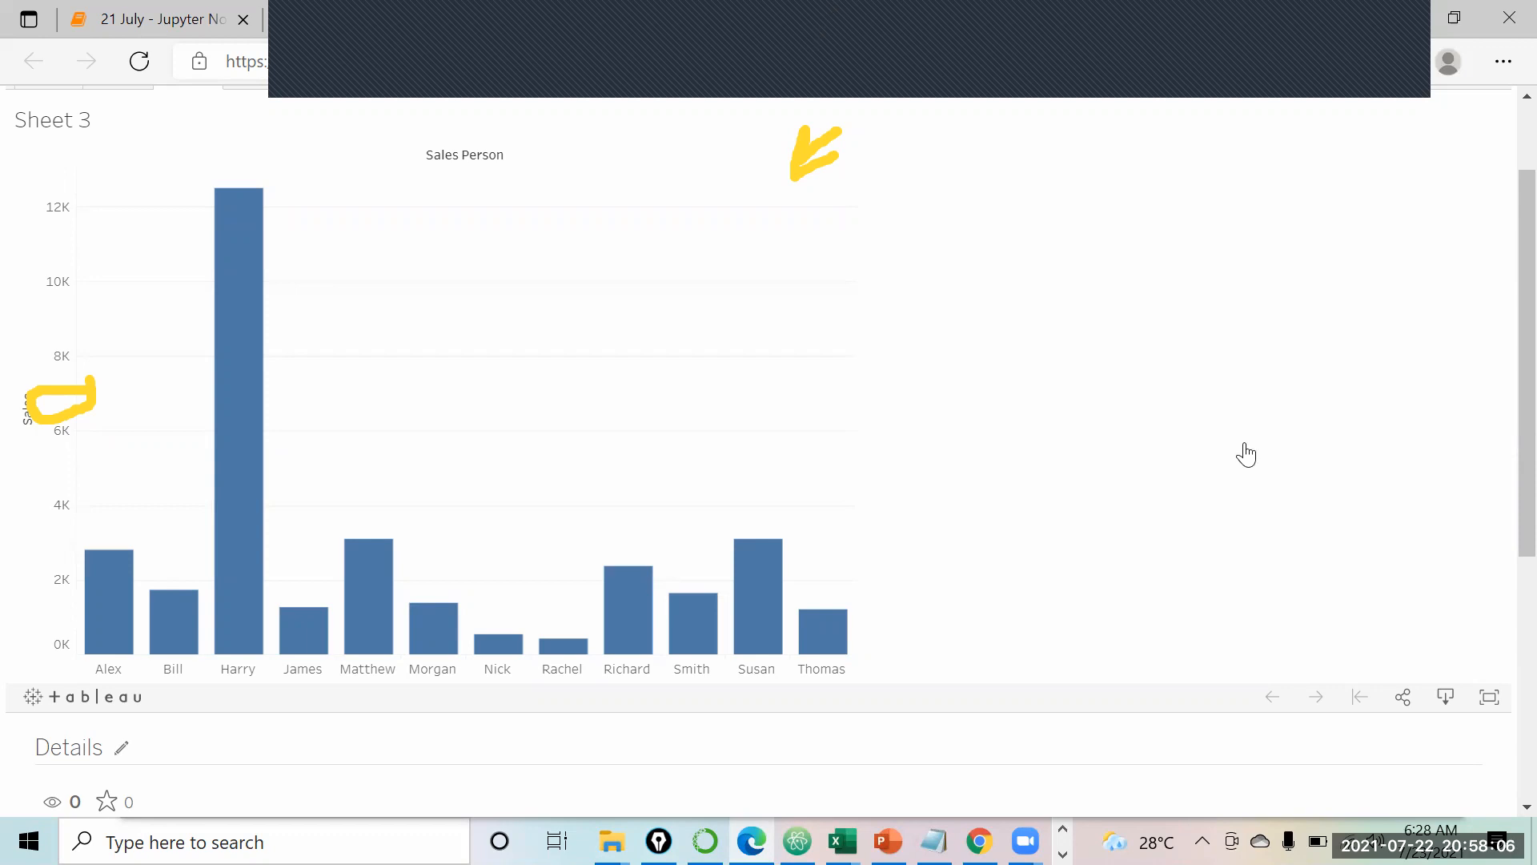
Step: Open the published chart's Download dialog listing Image, Data, Crosstab, PDF, PowerPoint and Workbook formats
scroll(1246, 340, "down", 2)
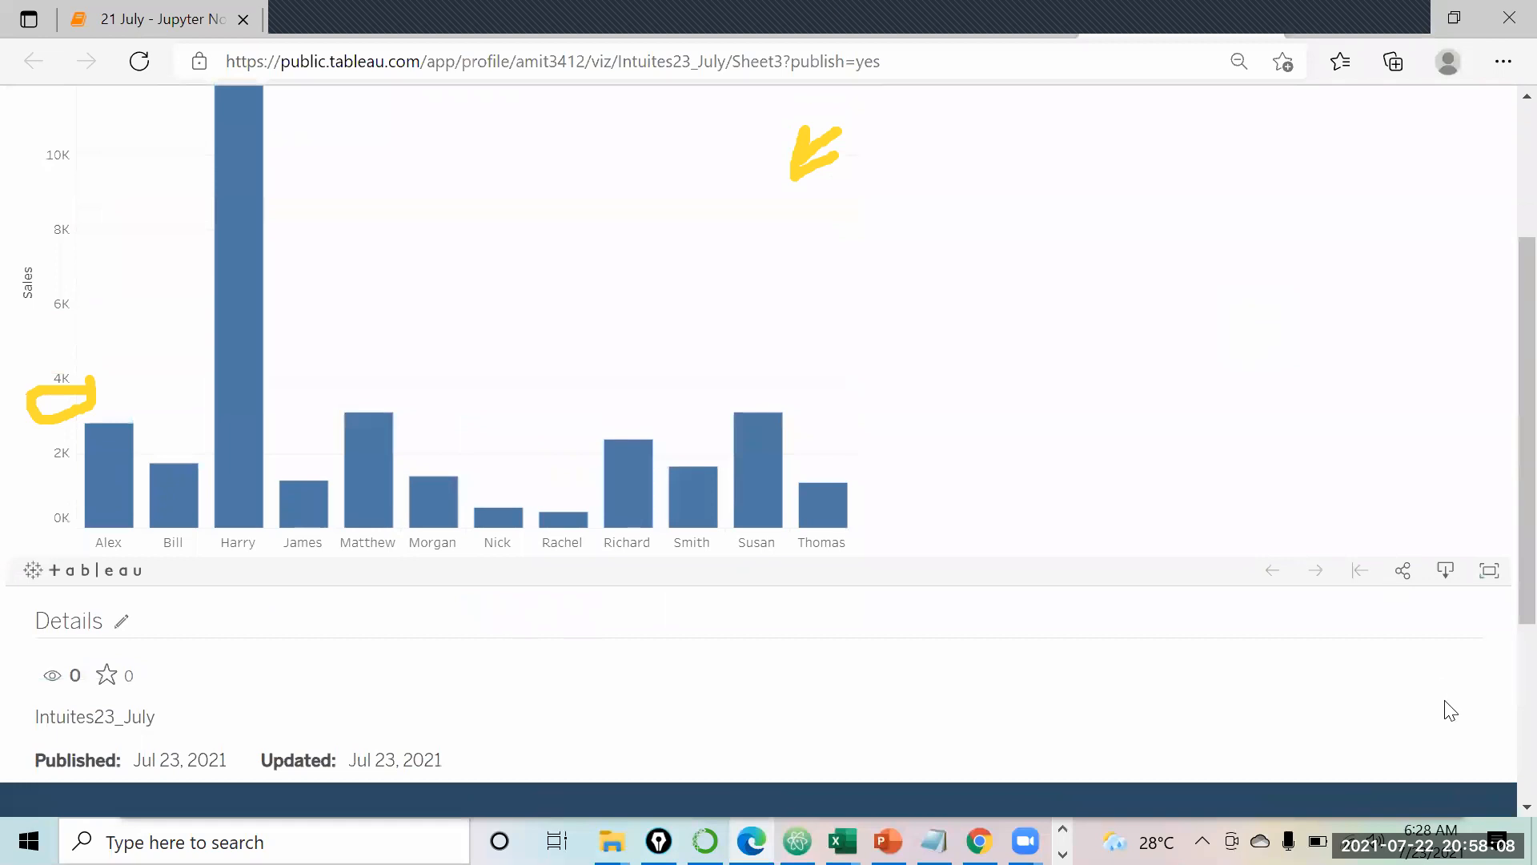
left_click(1446, 570)
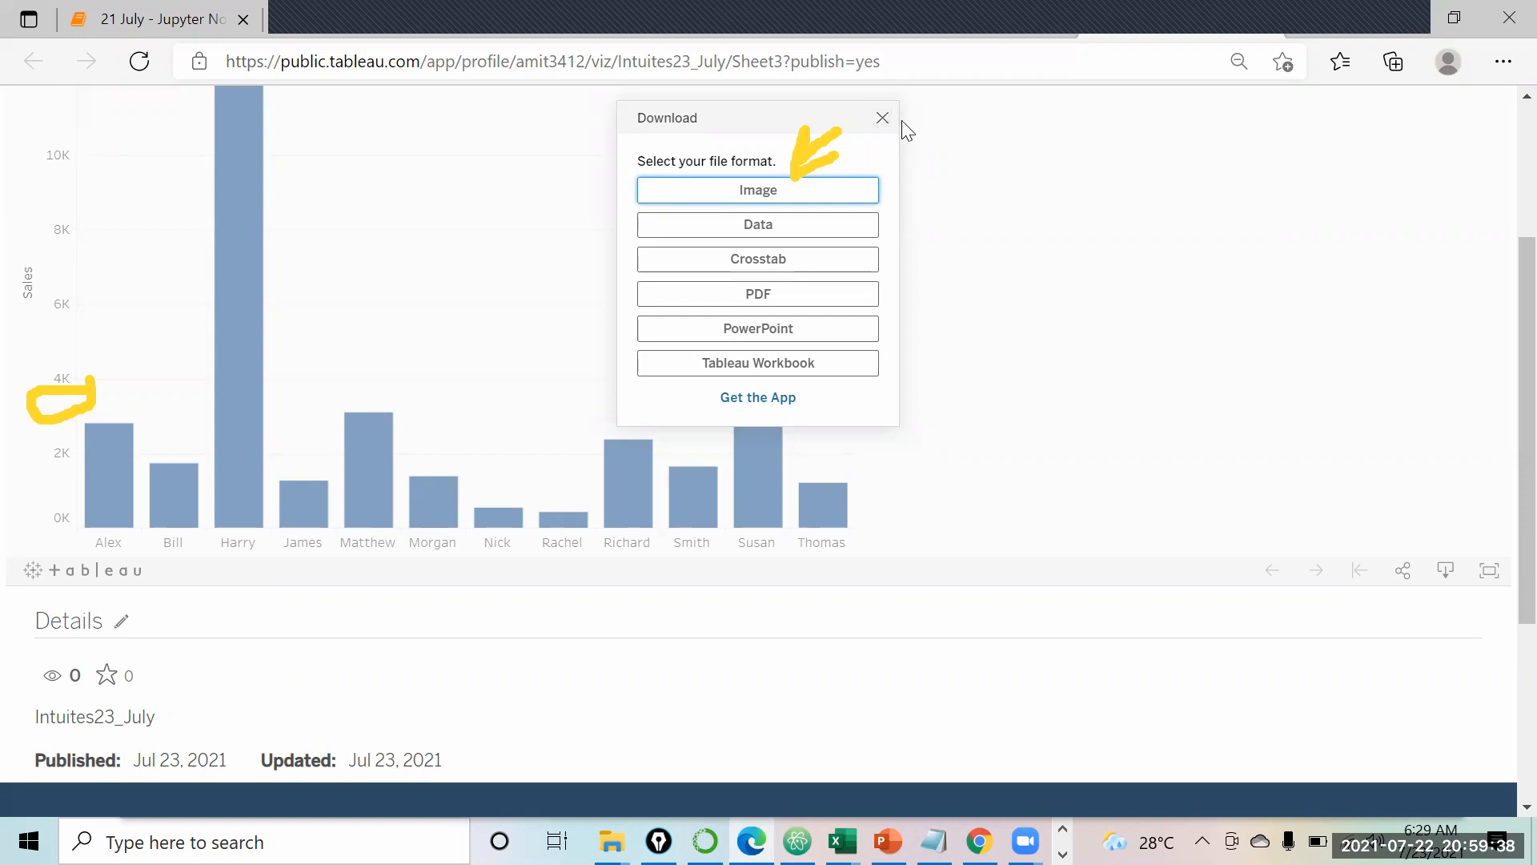
Step: Close the Download dialog and the covering popup, then find the Tableau windows on the taskbar
left_click(882, 118)
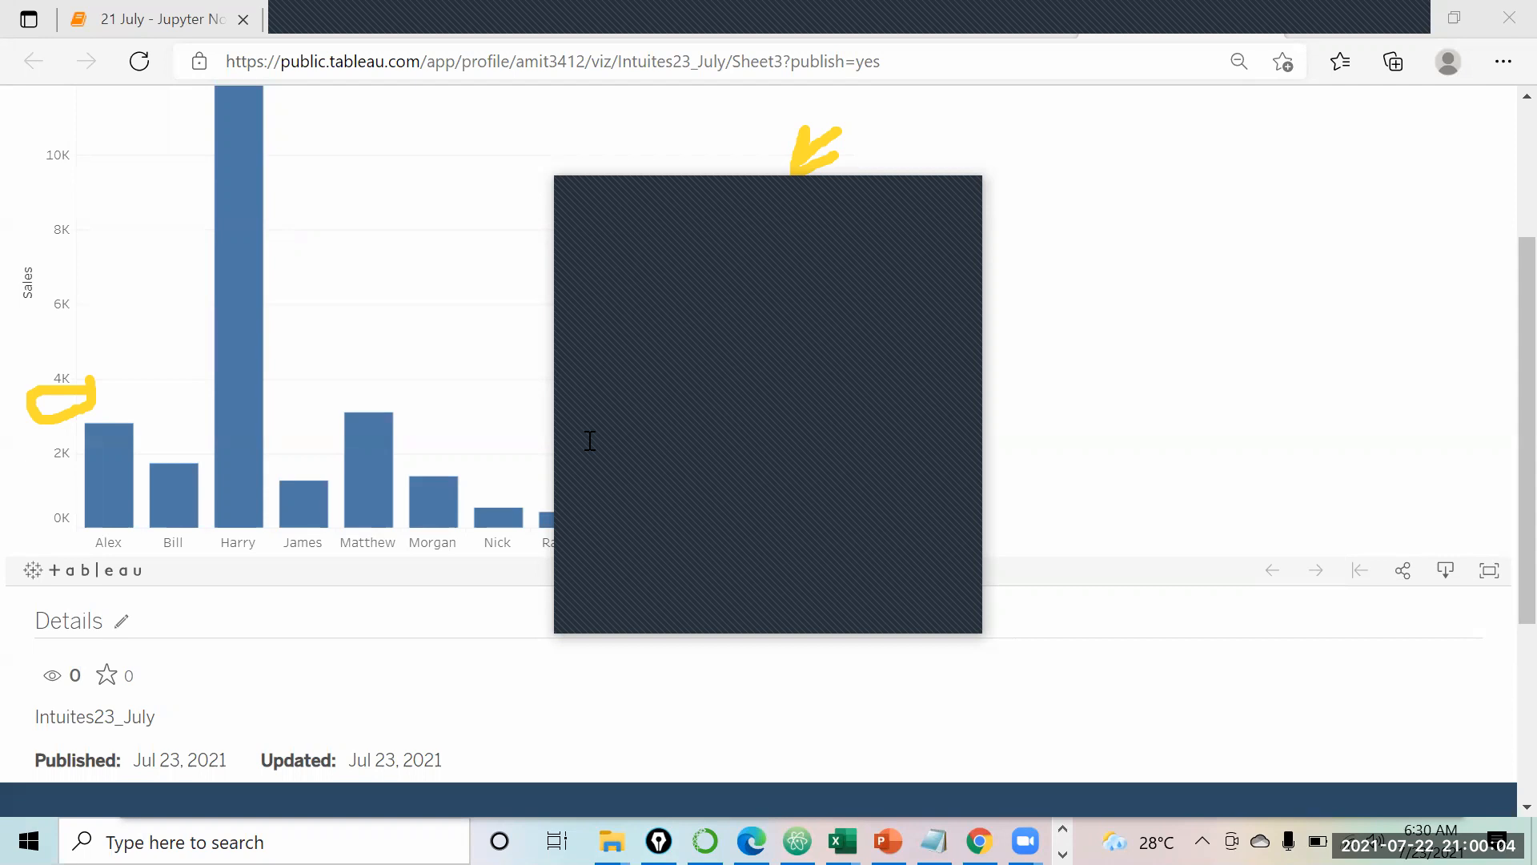
left_click(960, 217)
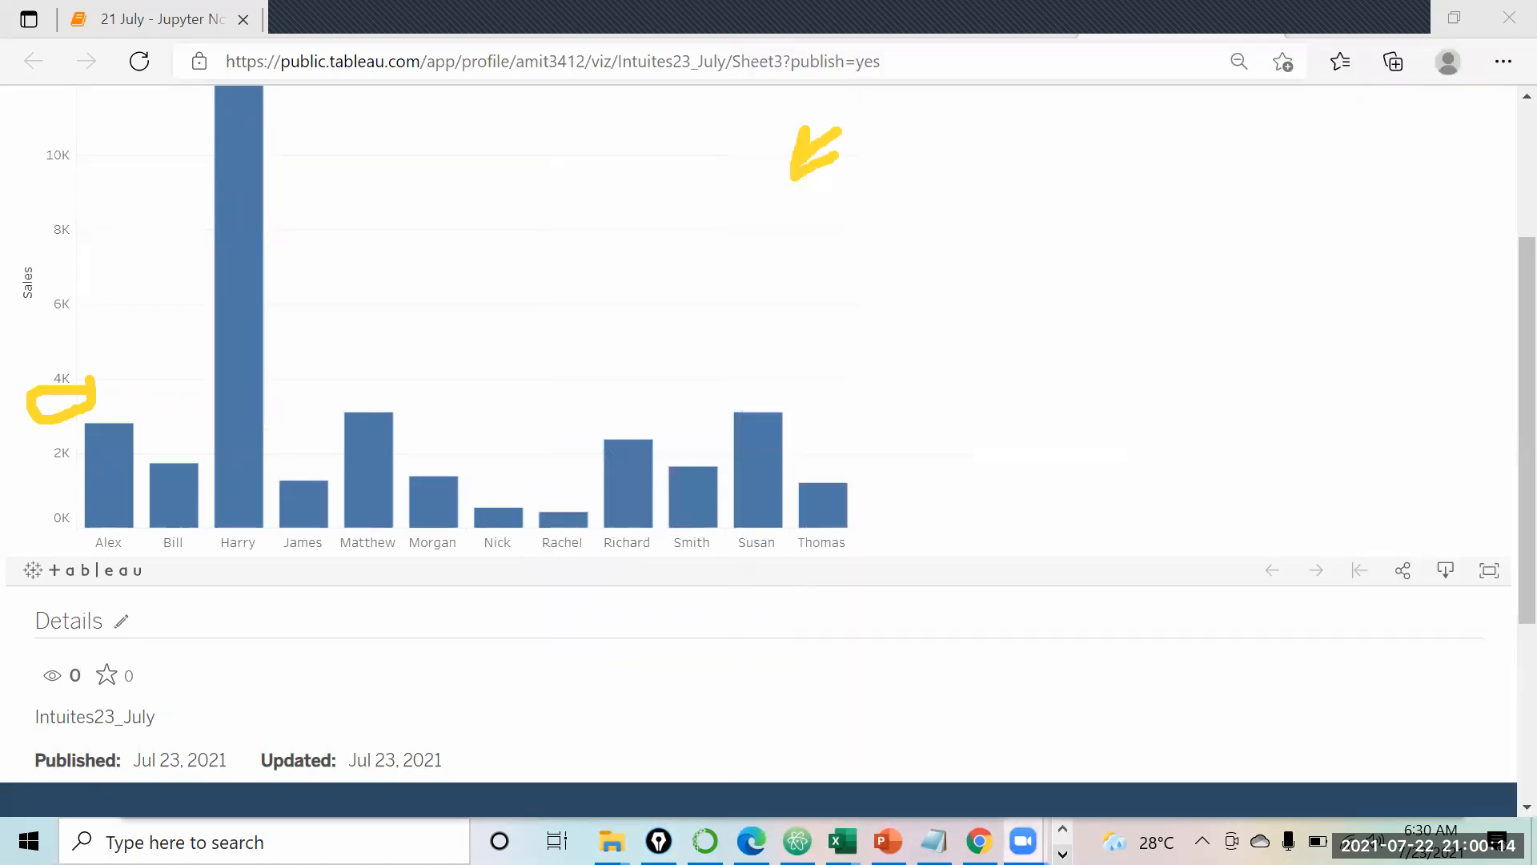
mouse_move(979, 841)
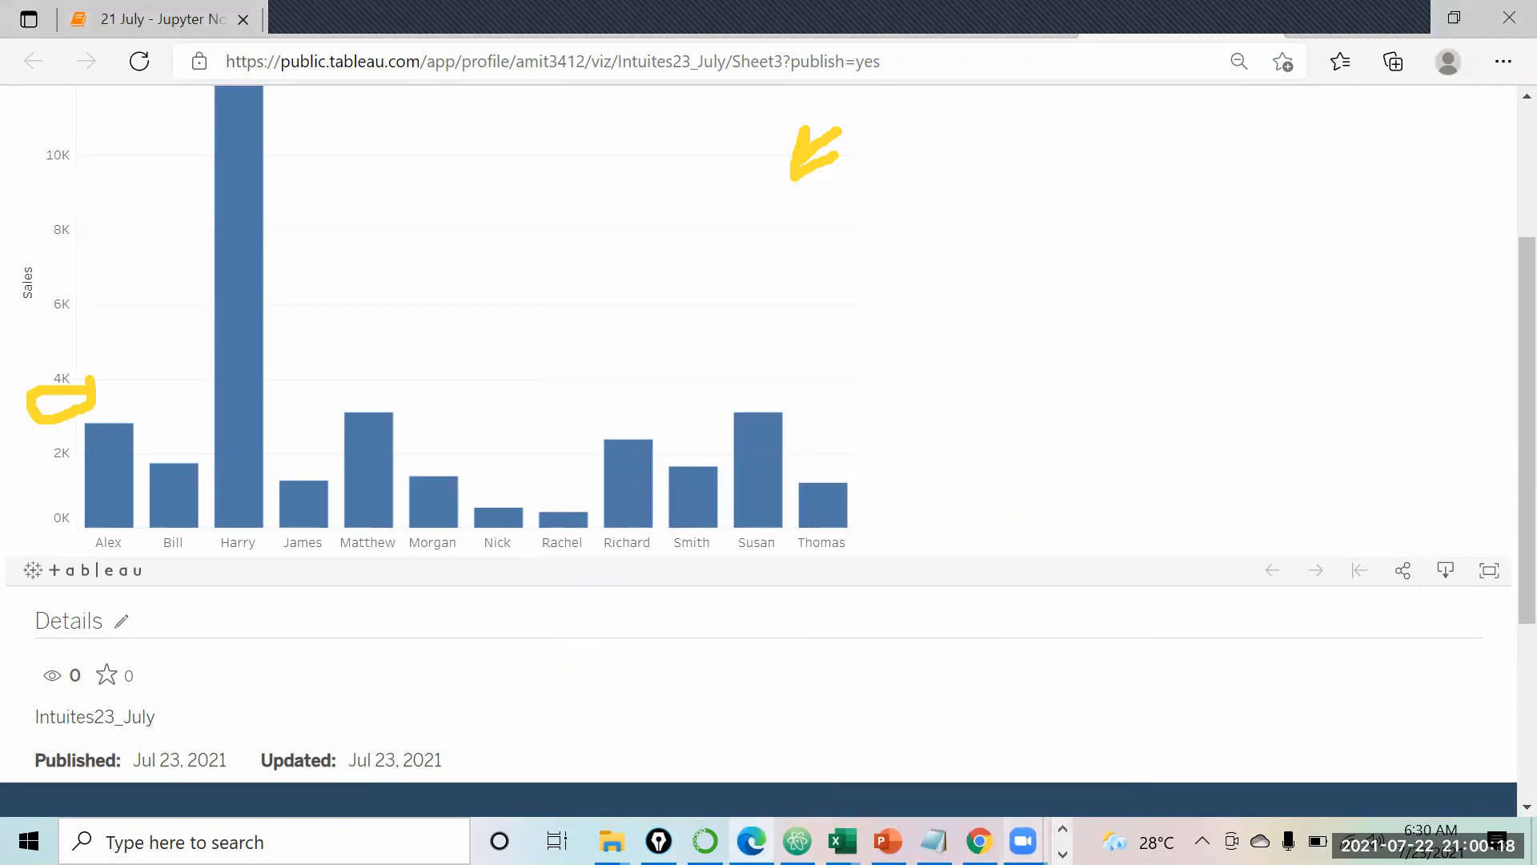
left_click(1063, 855)
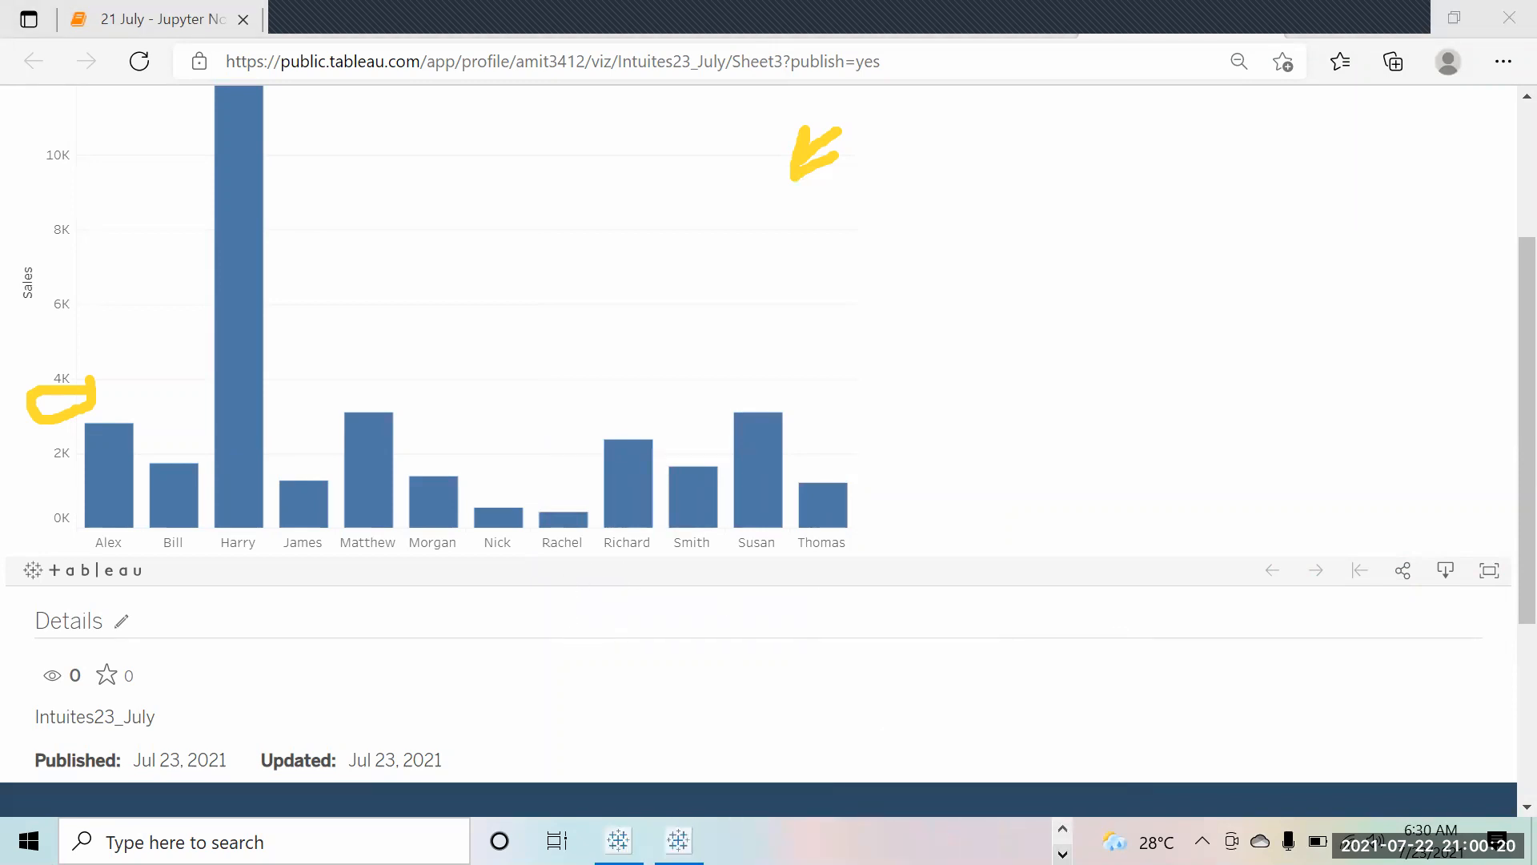
Step: Switch to the Tableau Public Book1 start page window
left_click(1063, 829)
left_click(1062, 855)
left_click(678, 840)
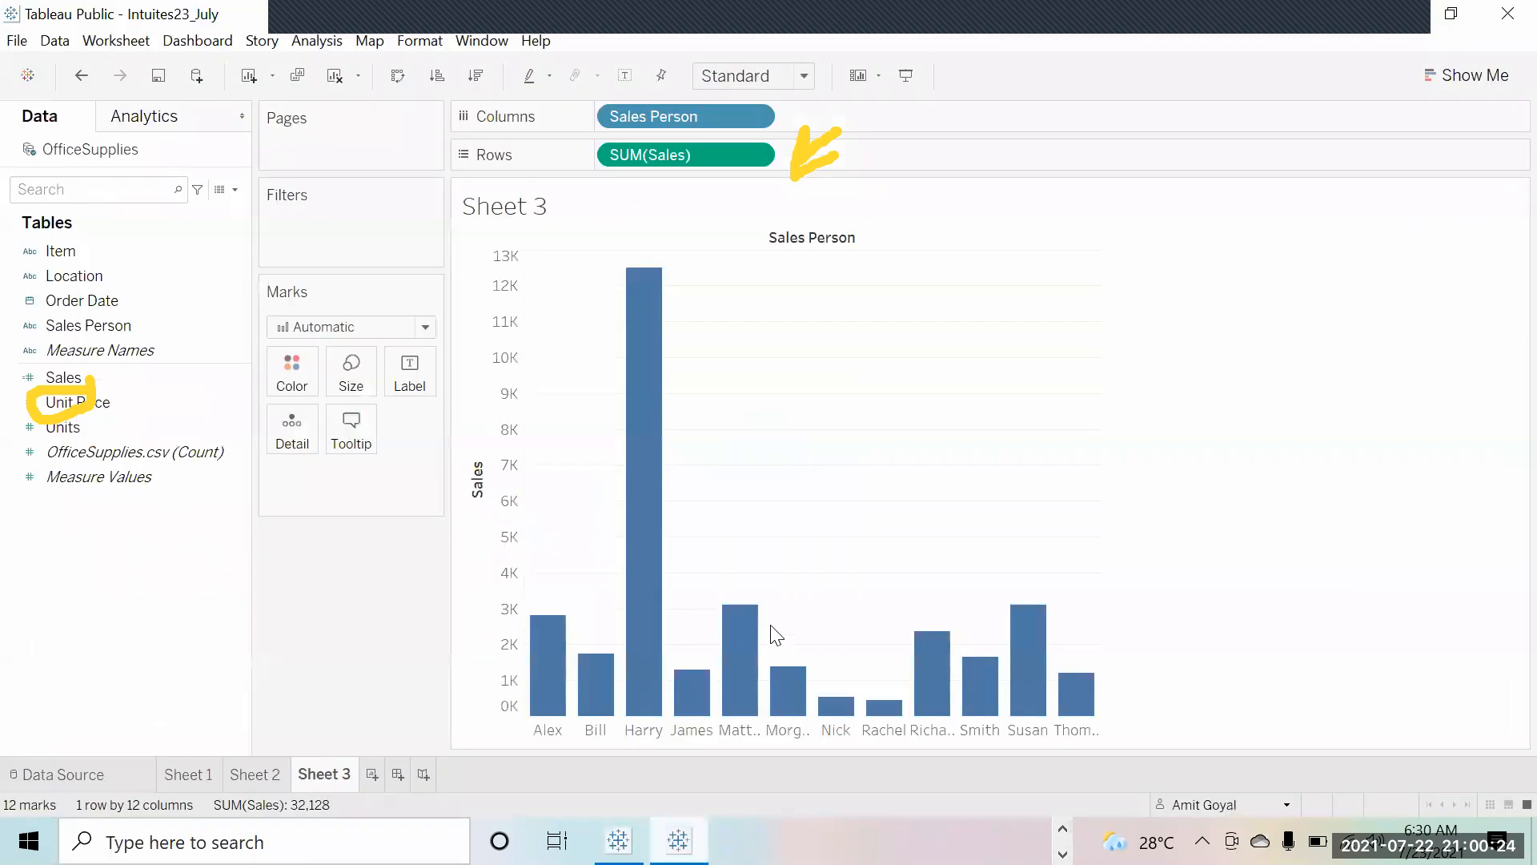
left_click(619, 840)
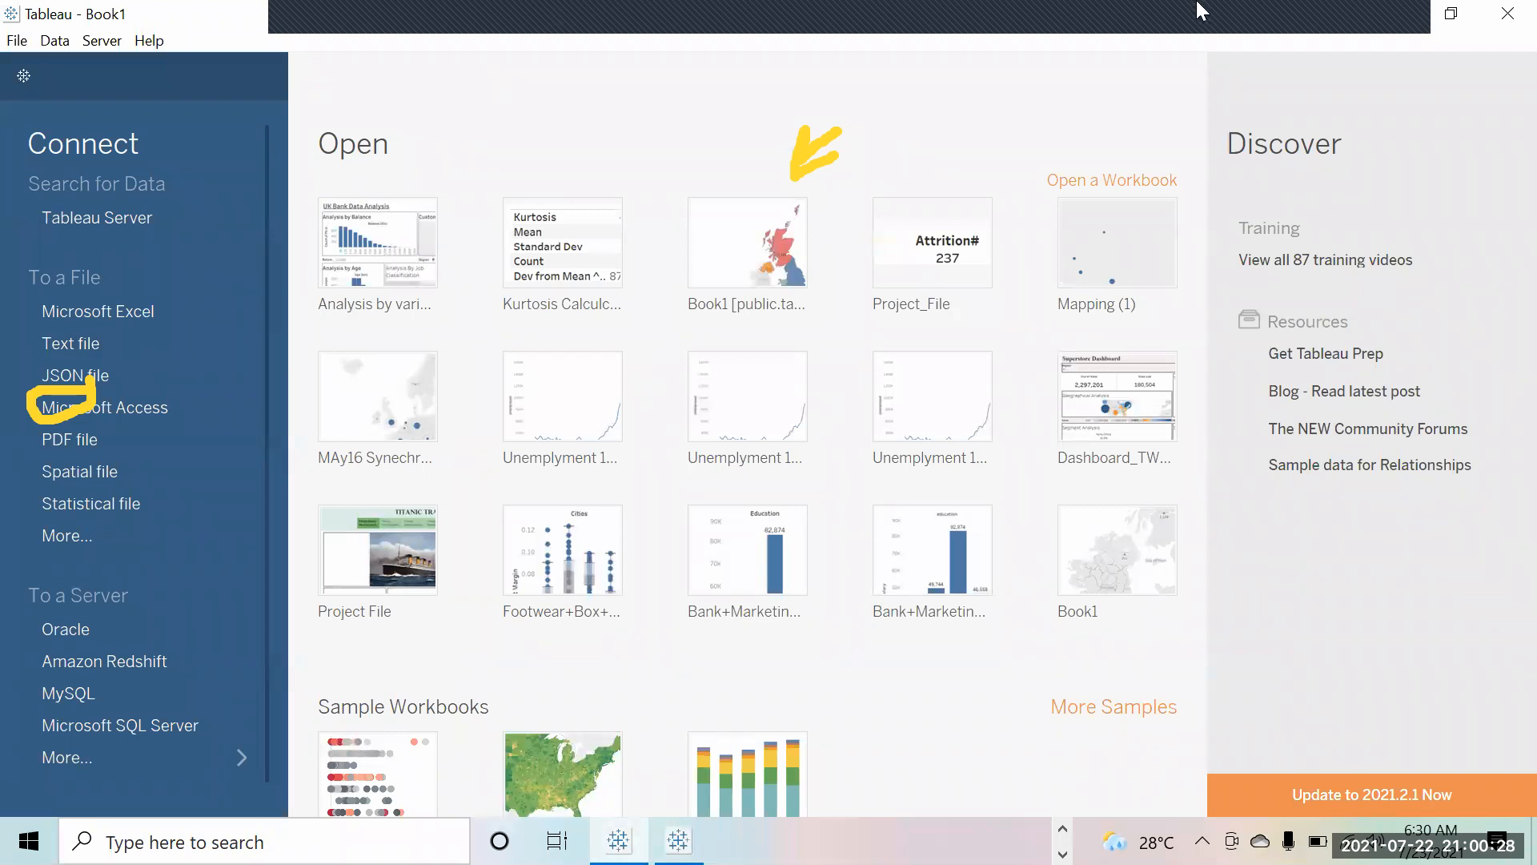
mouse_move(1353, 11)
left_click(1378, 90)
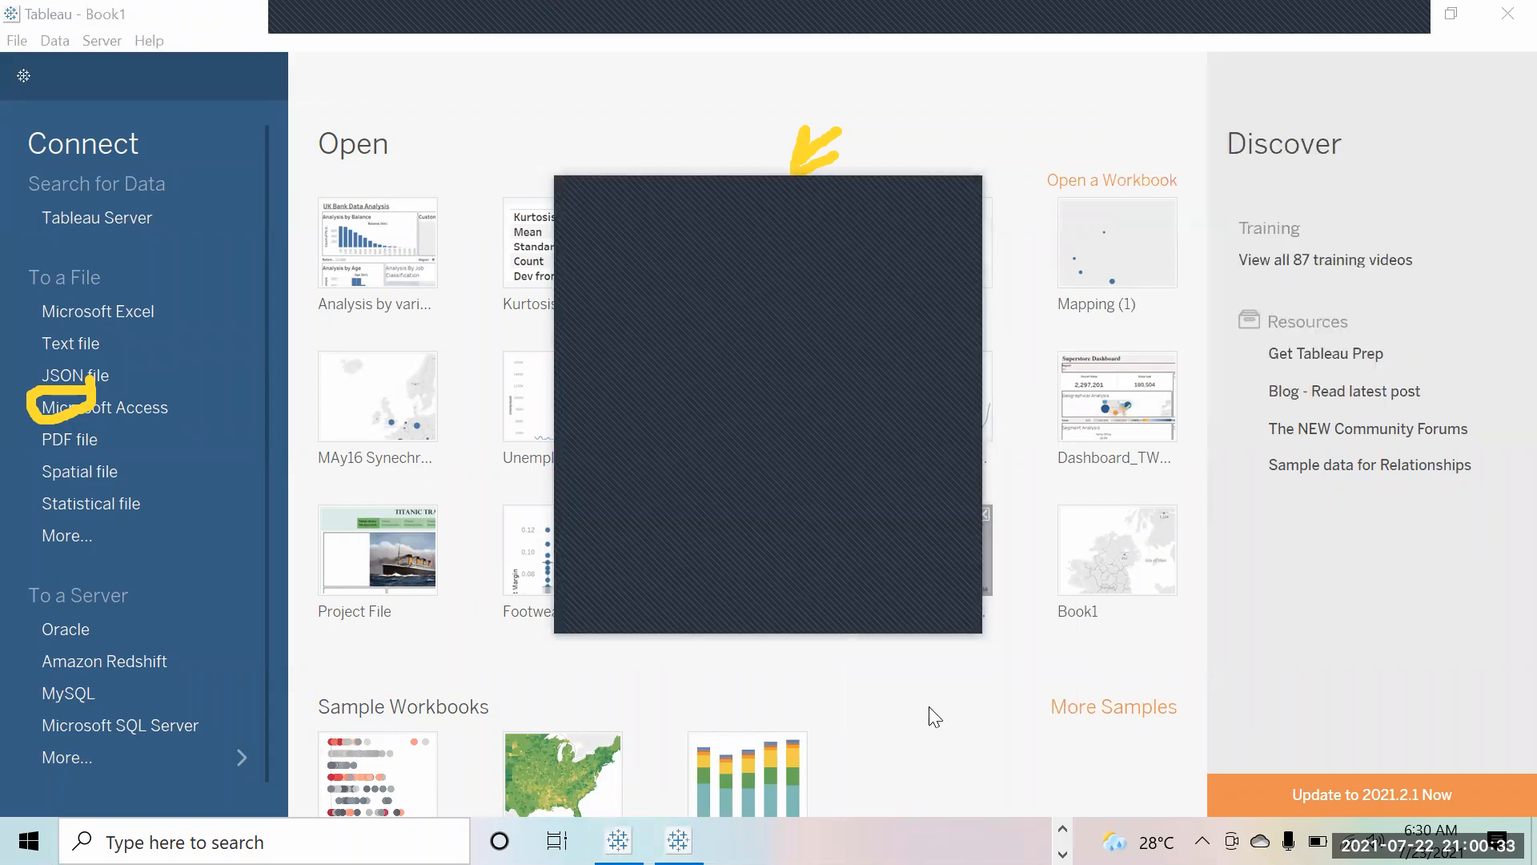
Step: Pick Long-Term-Unemployment-Statistics from the Ericsson folder in the Open dialog
left_click(801, 554)
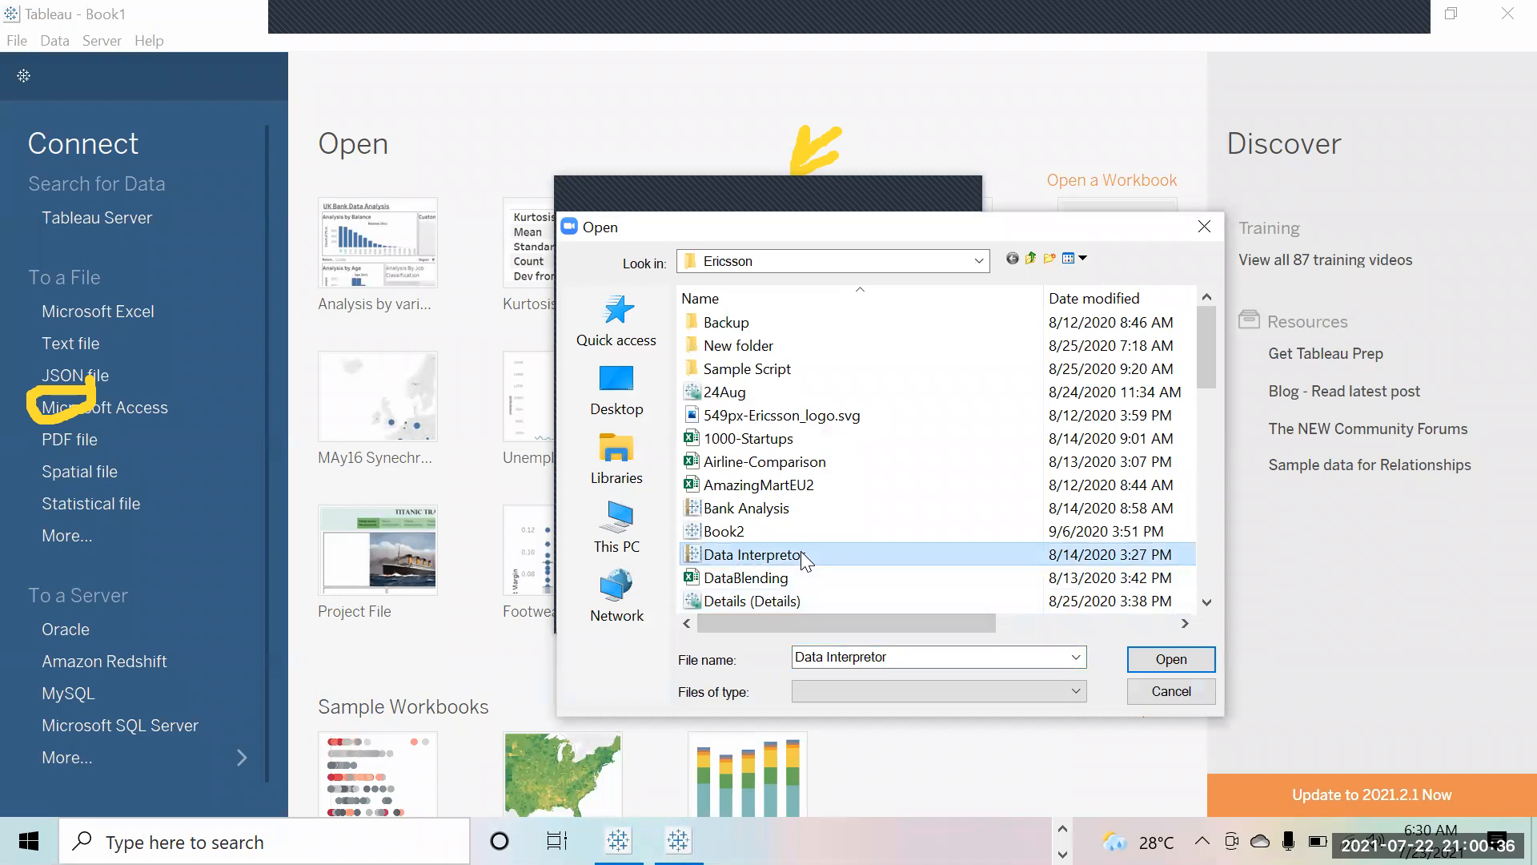
key("Down")
key("Down")
key("Down")
key("Up")
key("Up")
key("Up")
key("Up")
key("Up")
key("Up")
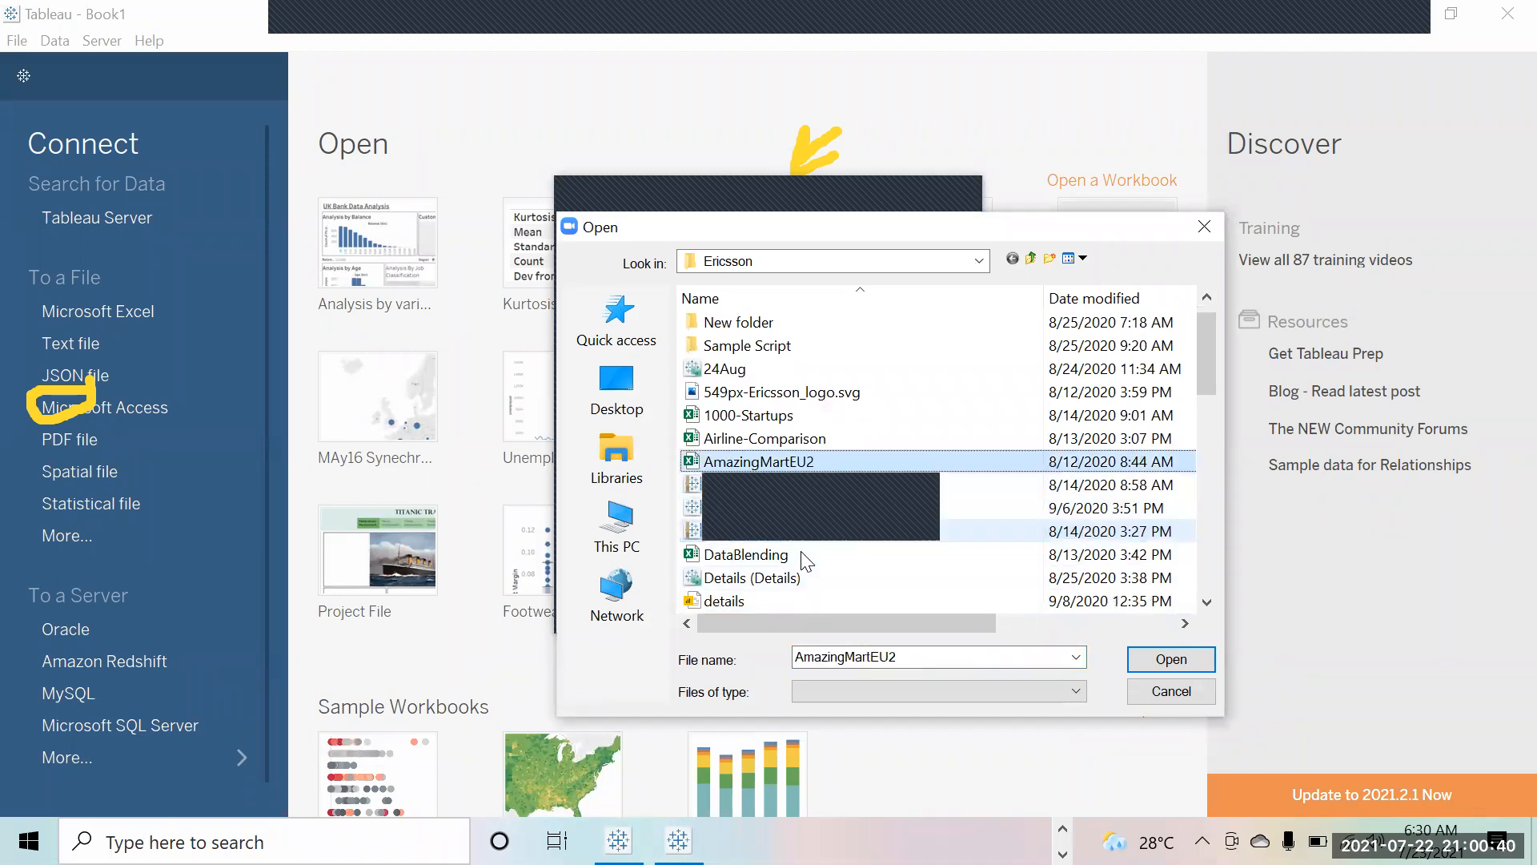
key("l")
key("l")
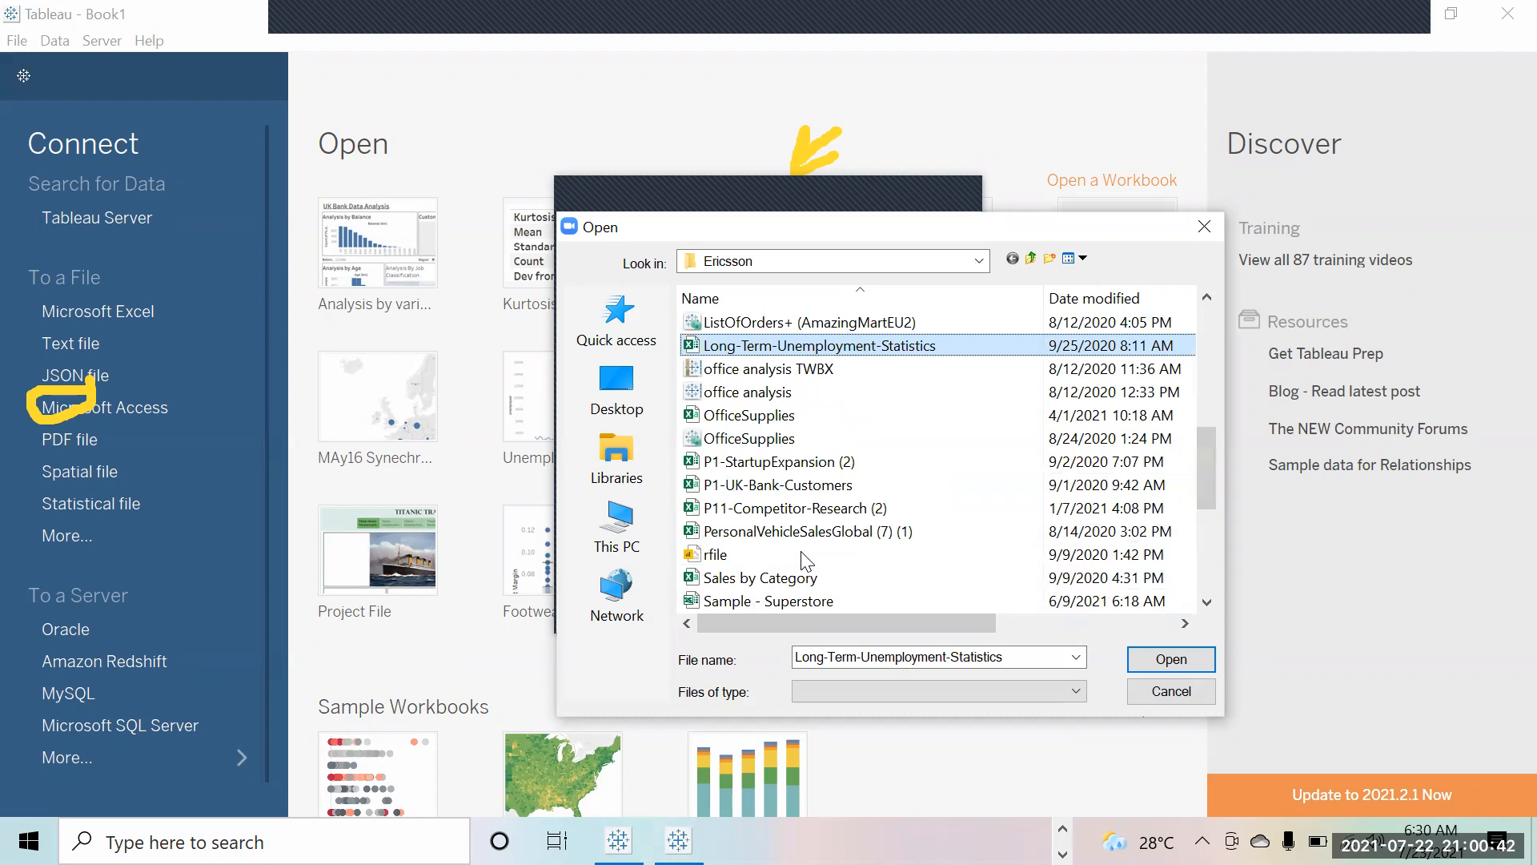
key("Return")
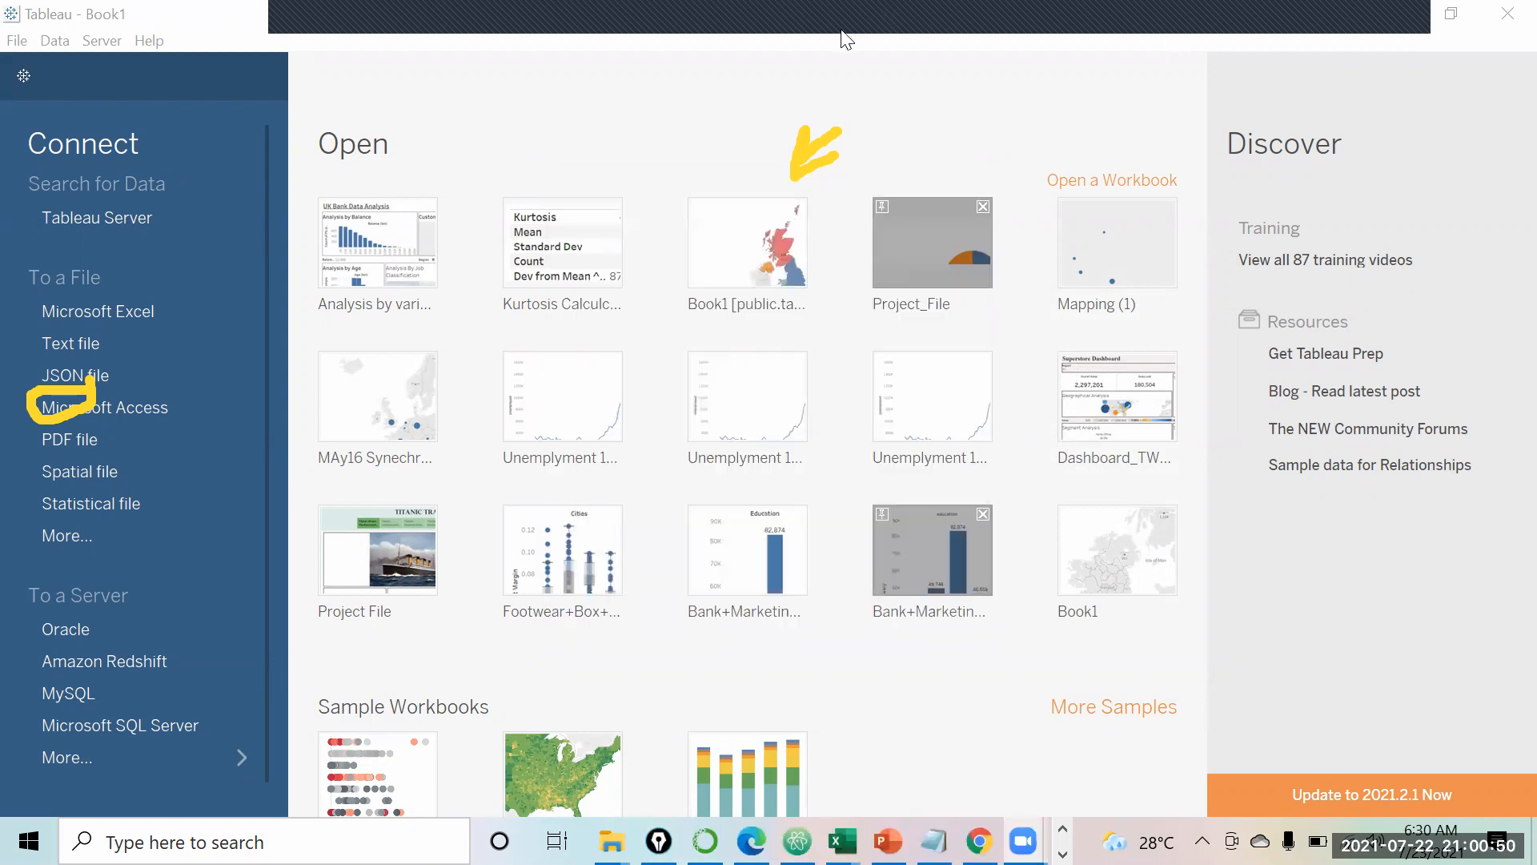
Step: Switch to the Ericsson folder in File Explorer and type 'long' to select Long-Term-Unemployment-Statistics
left_click(1151, 23)
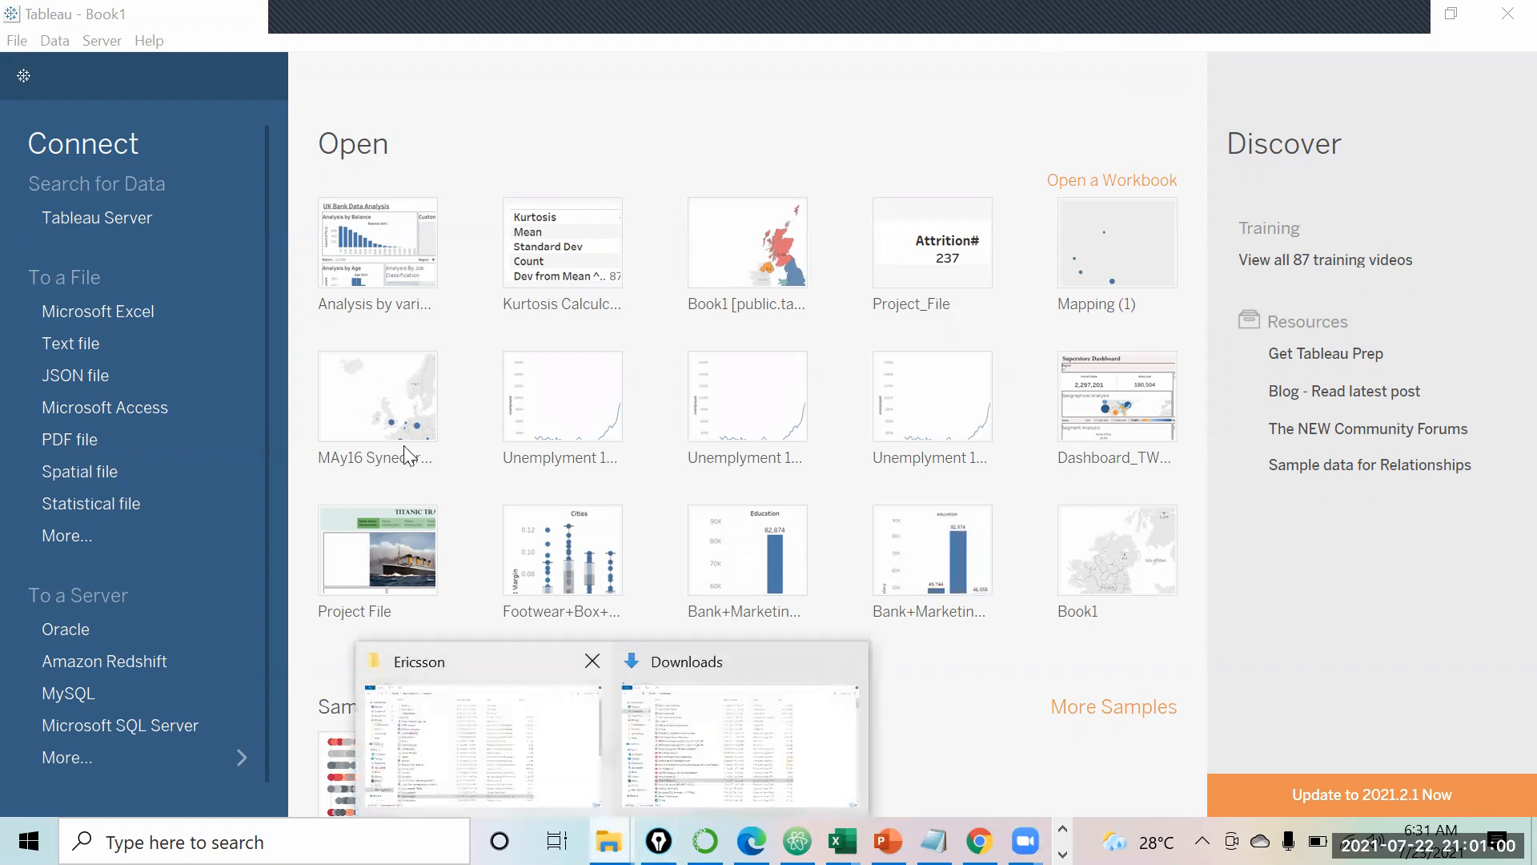
key("alt+Tab")
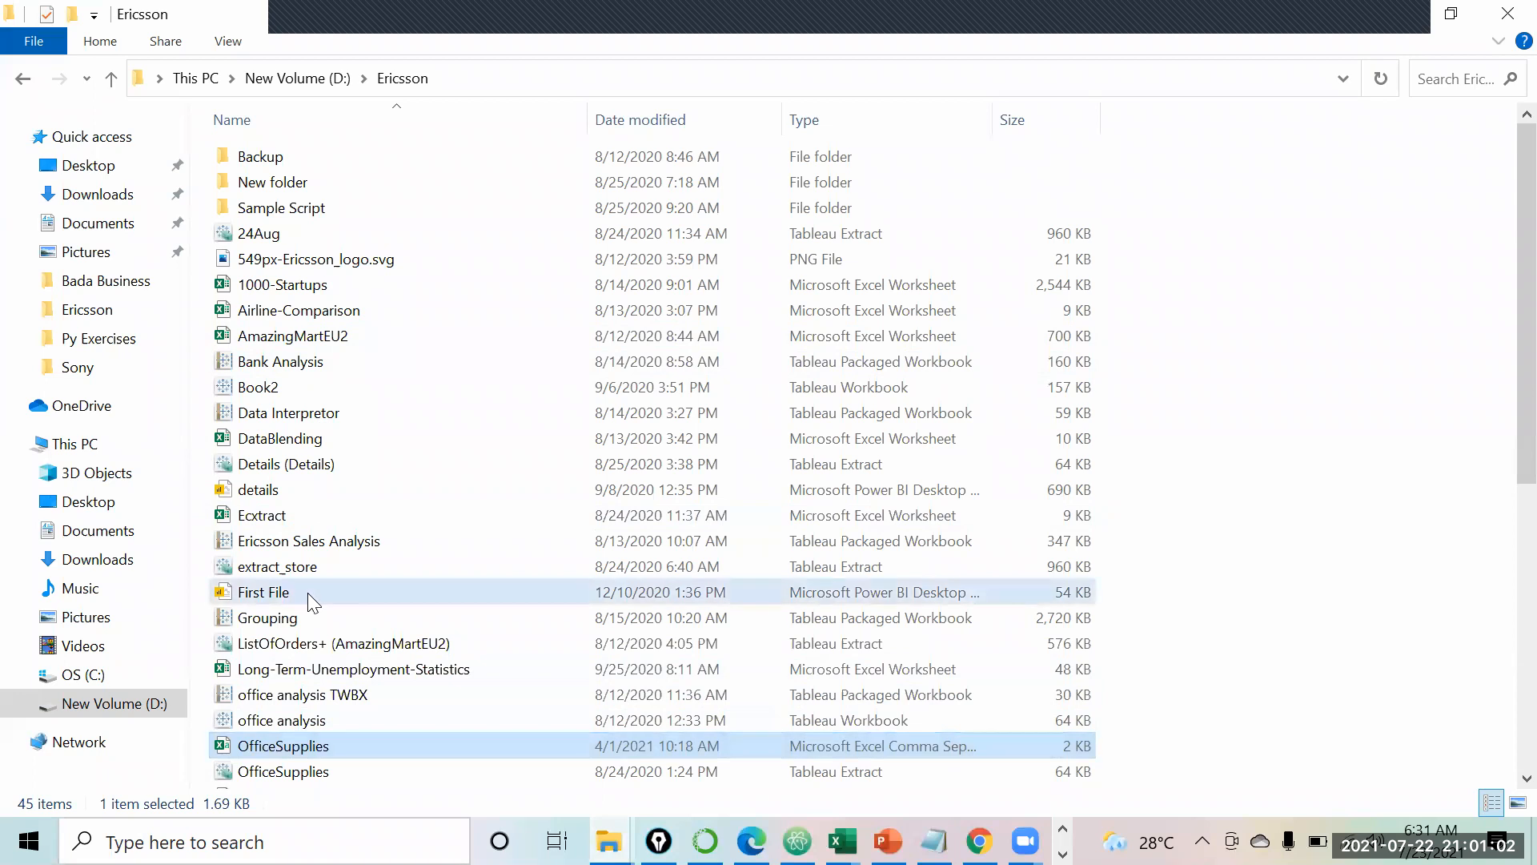
type("long")
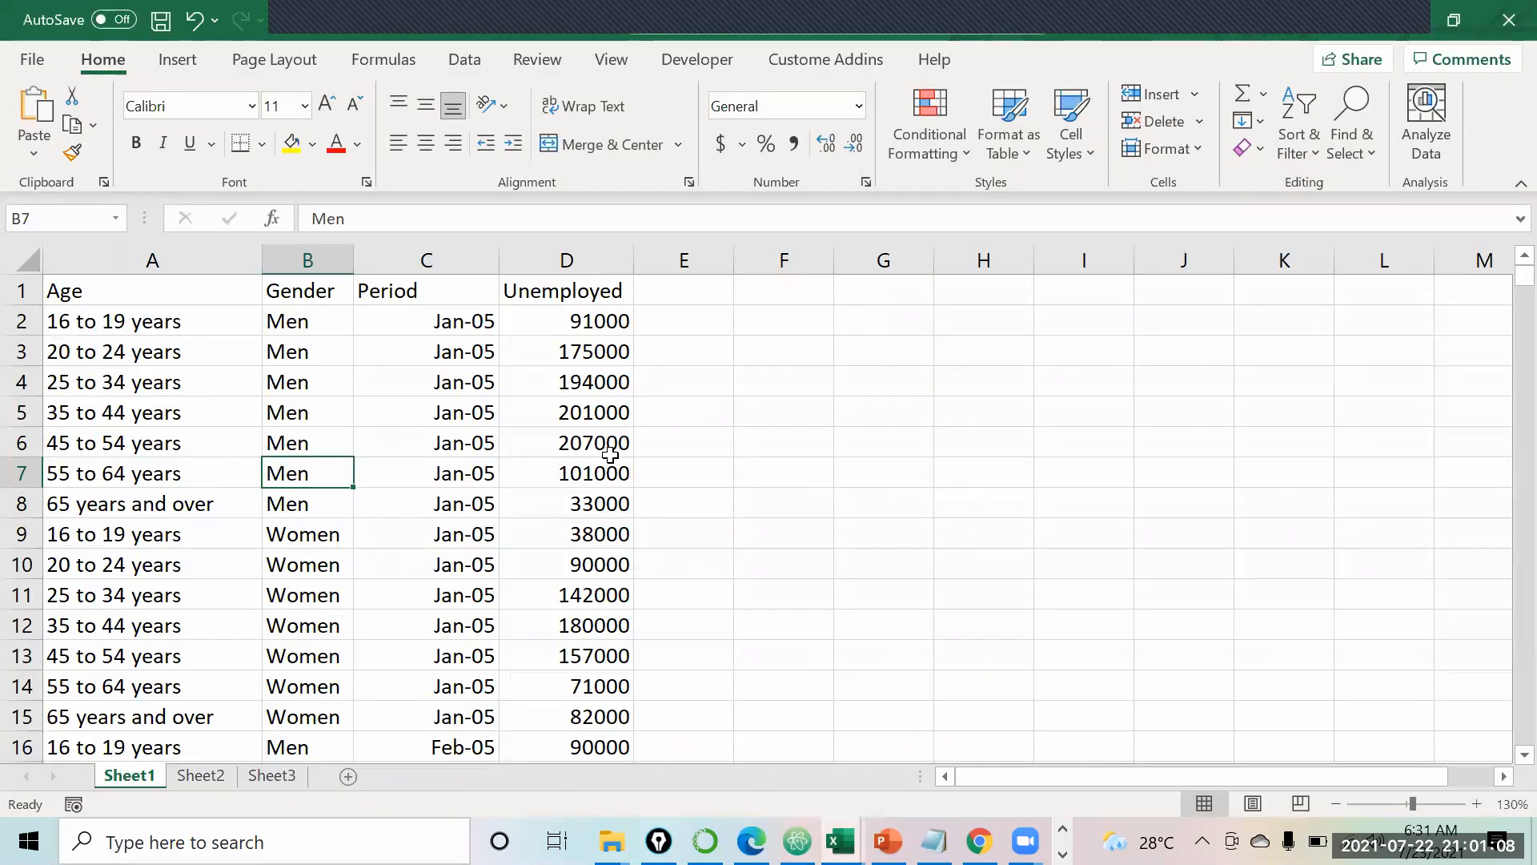
Step: Inspect the 207000 figure in D6 and step through the Age column's first age-group rows
left_click(610, 453)
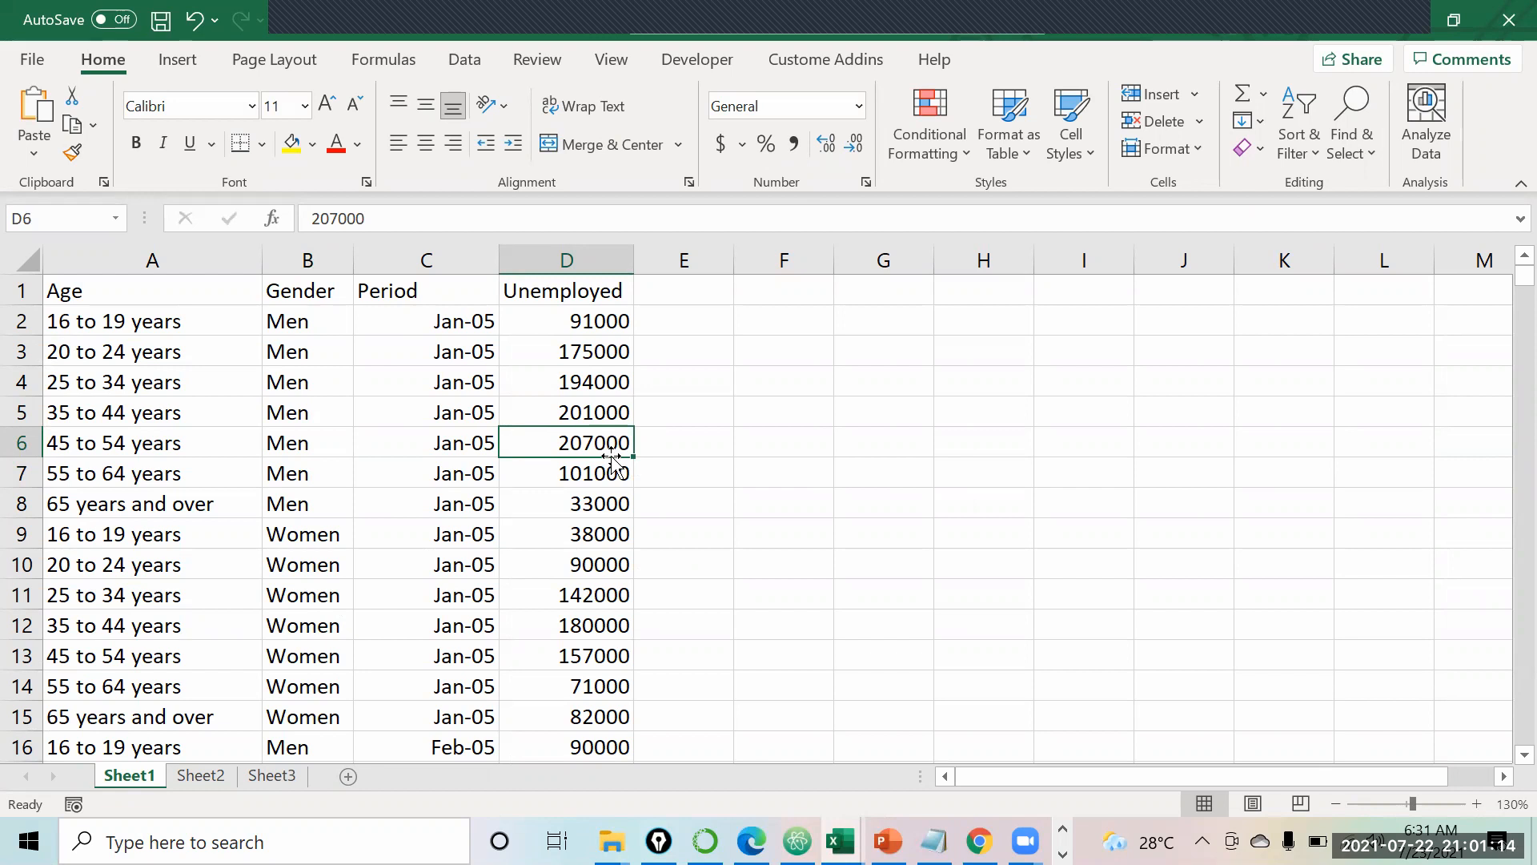
key("Left")
key("Left")
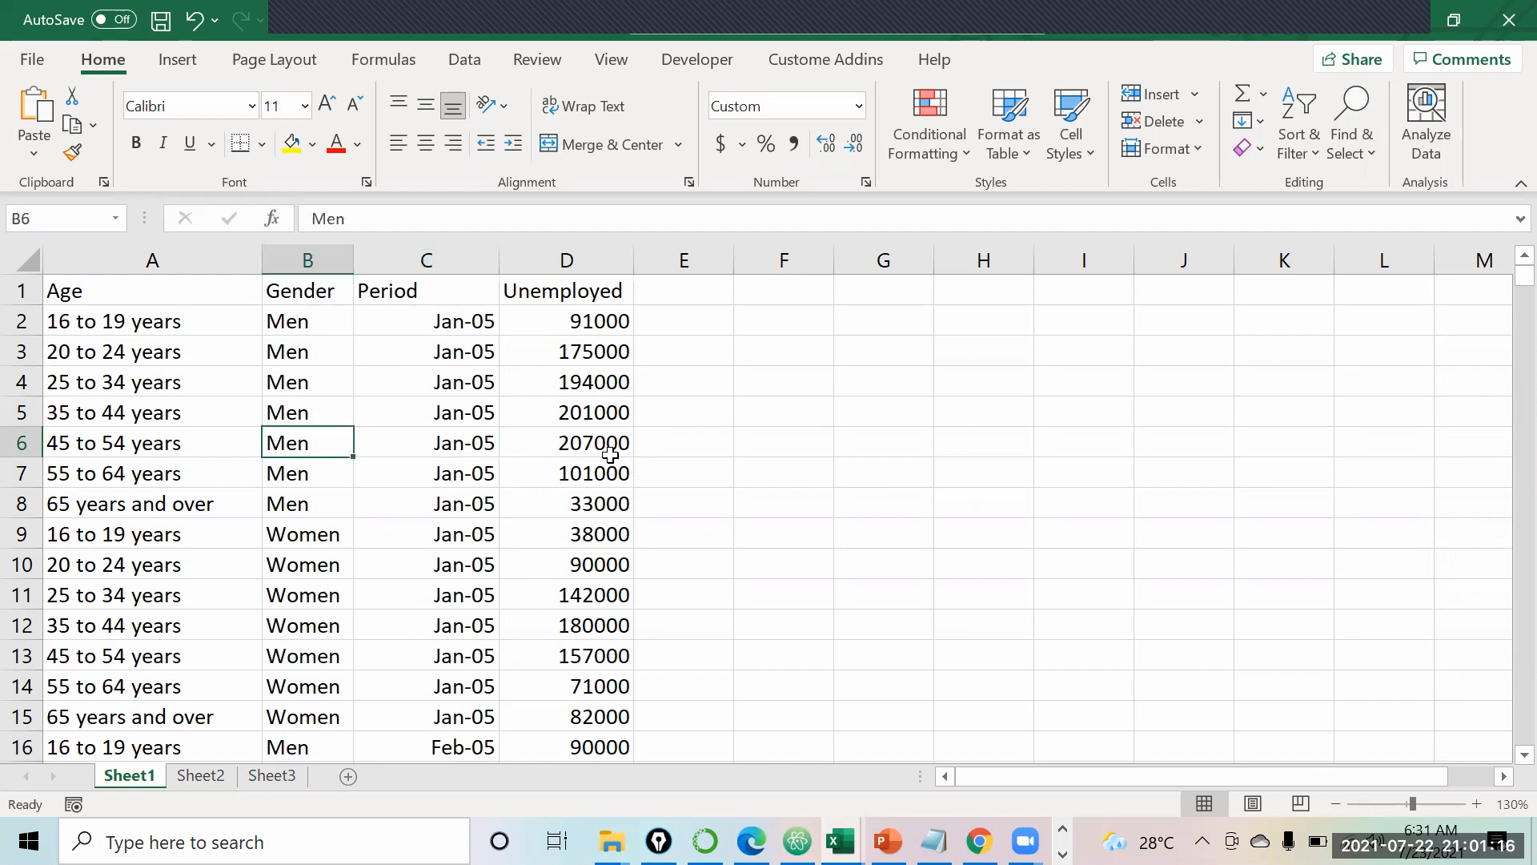
key("Left")
key("Up")
key("Up")
key("Up")
key("Up")
key("Up")
key("Down")
key("Down")
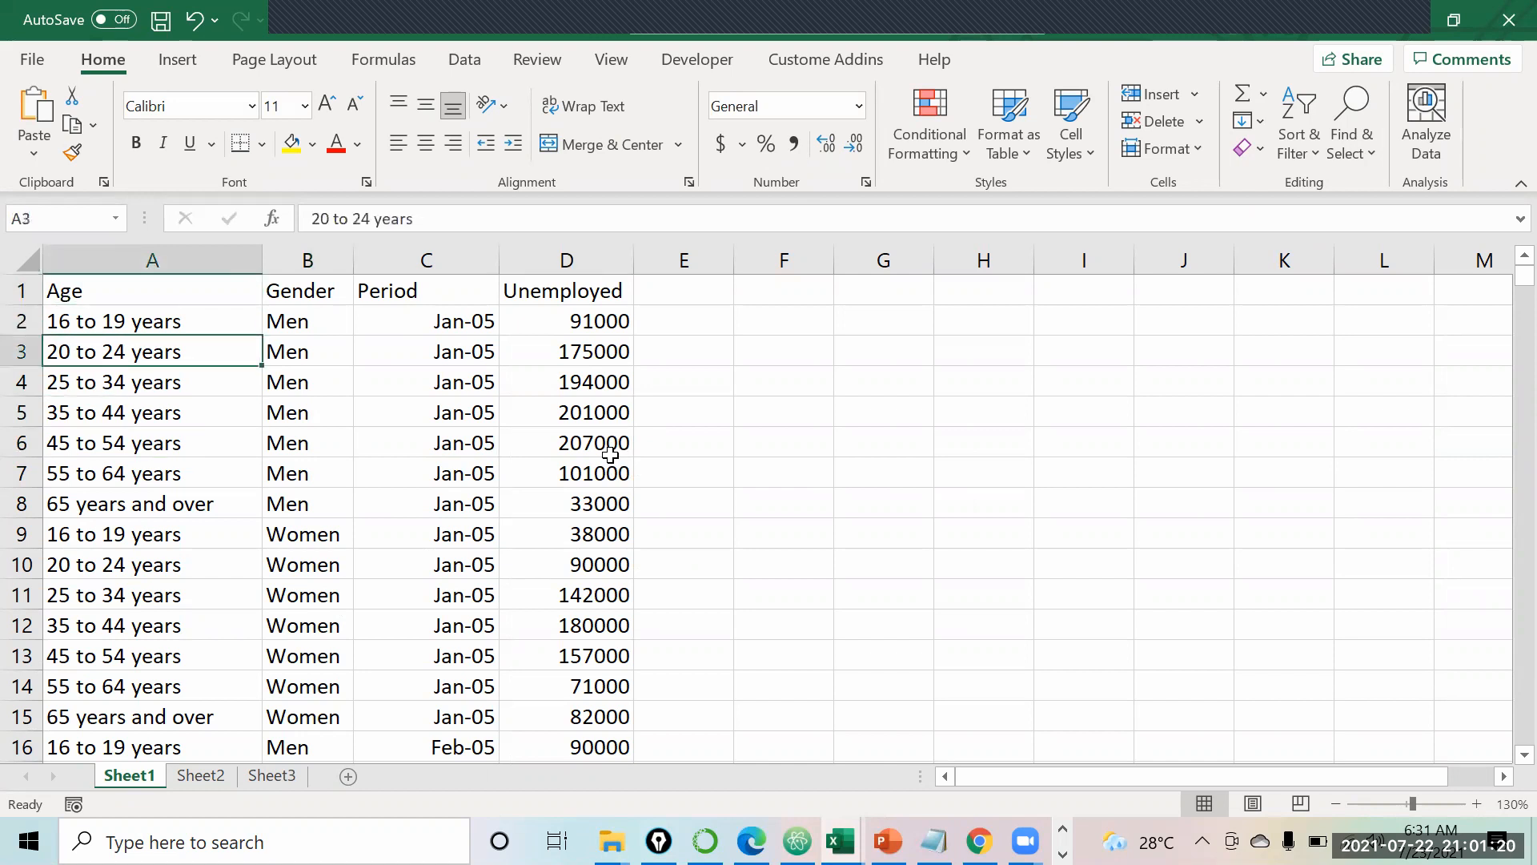
key("Down")
key("Down")
key("Down")
key("Down")
key("Down")
key("Down")
key("Down")
key("Down")
key("Down")
key("Down")
key("Down")
key("Down")
key("Down")
key("Down")
key("Down")
key("Down")
key("Down")
key("Down")
key("Down")
key("Down")
key("Down")
key("Down")
key("Down")
key("Down")
key("Up")
key("Up")
key("Up")
key("Up")
key("Up")
key("Up")
key("Up")
key("Up")
key("Up")
key("Up")
key("Up")
key("Up")
key("Up")
key("Up")
key("Up")
key("Up")
key("Up")
key("Up")
key("Up")
key("Up")
key("Right")
key("Left")
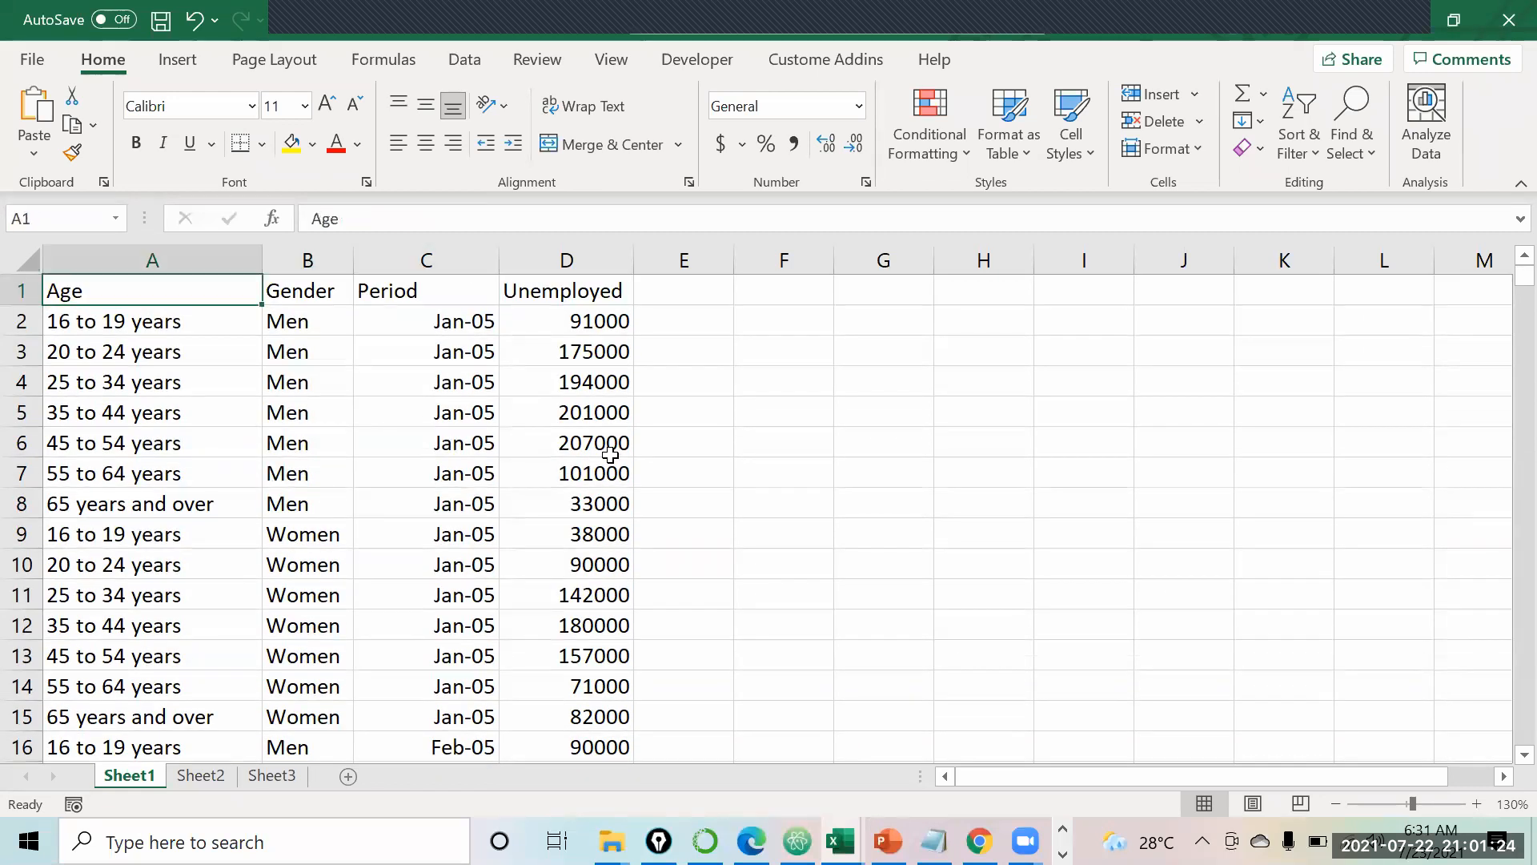
key("Down")
key("Down")
key("Up")
key("Up")
key("Down")
key("Up")
key("Right")
key("Left")
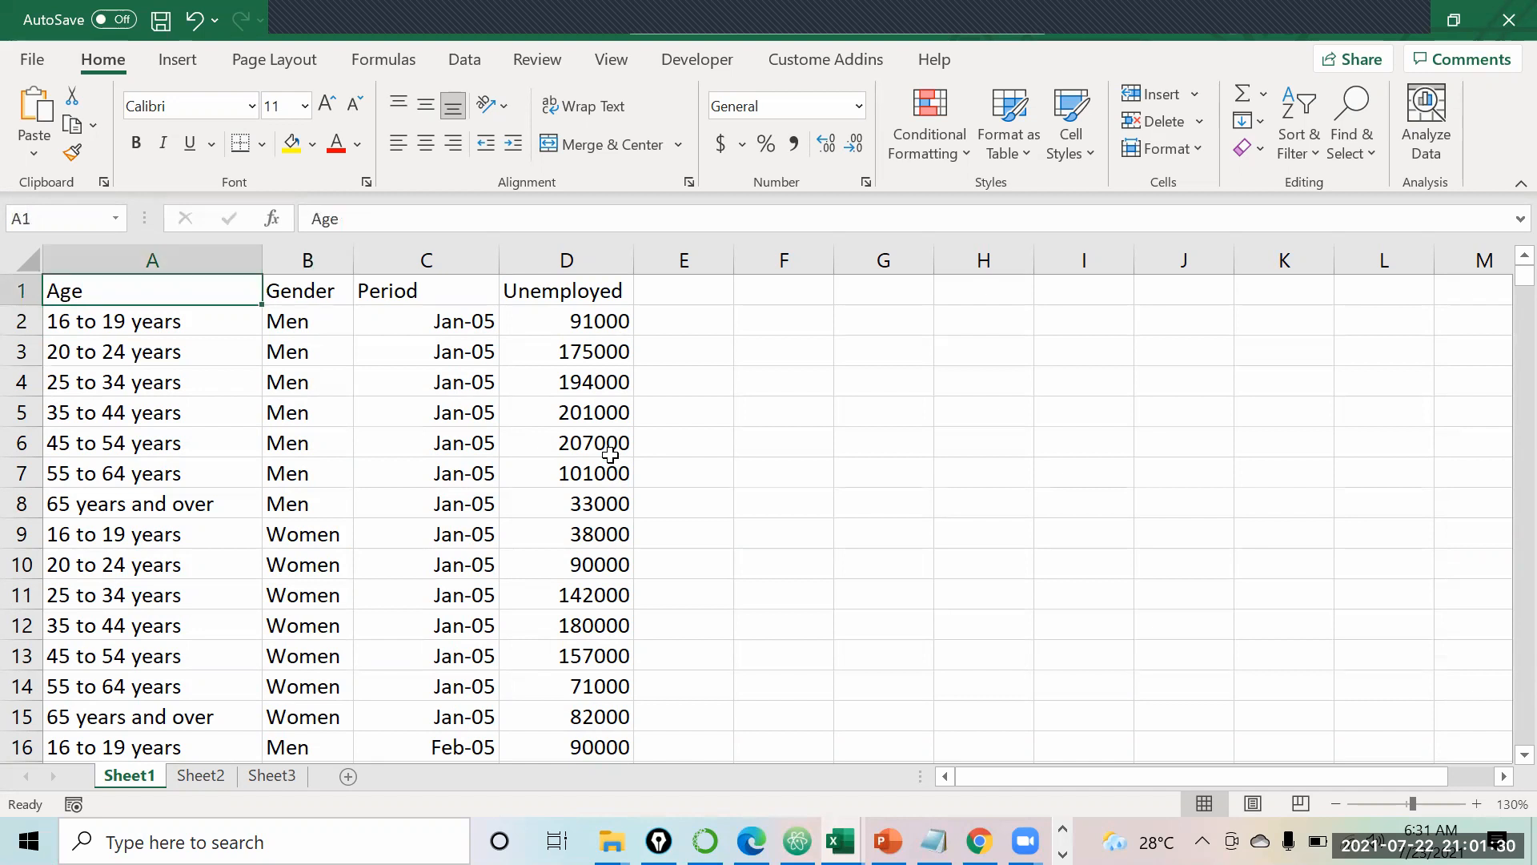
key("Down")
key("Down")
key("Up")
key("Up")
key("Down")
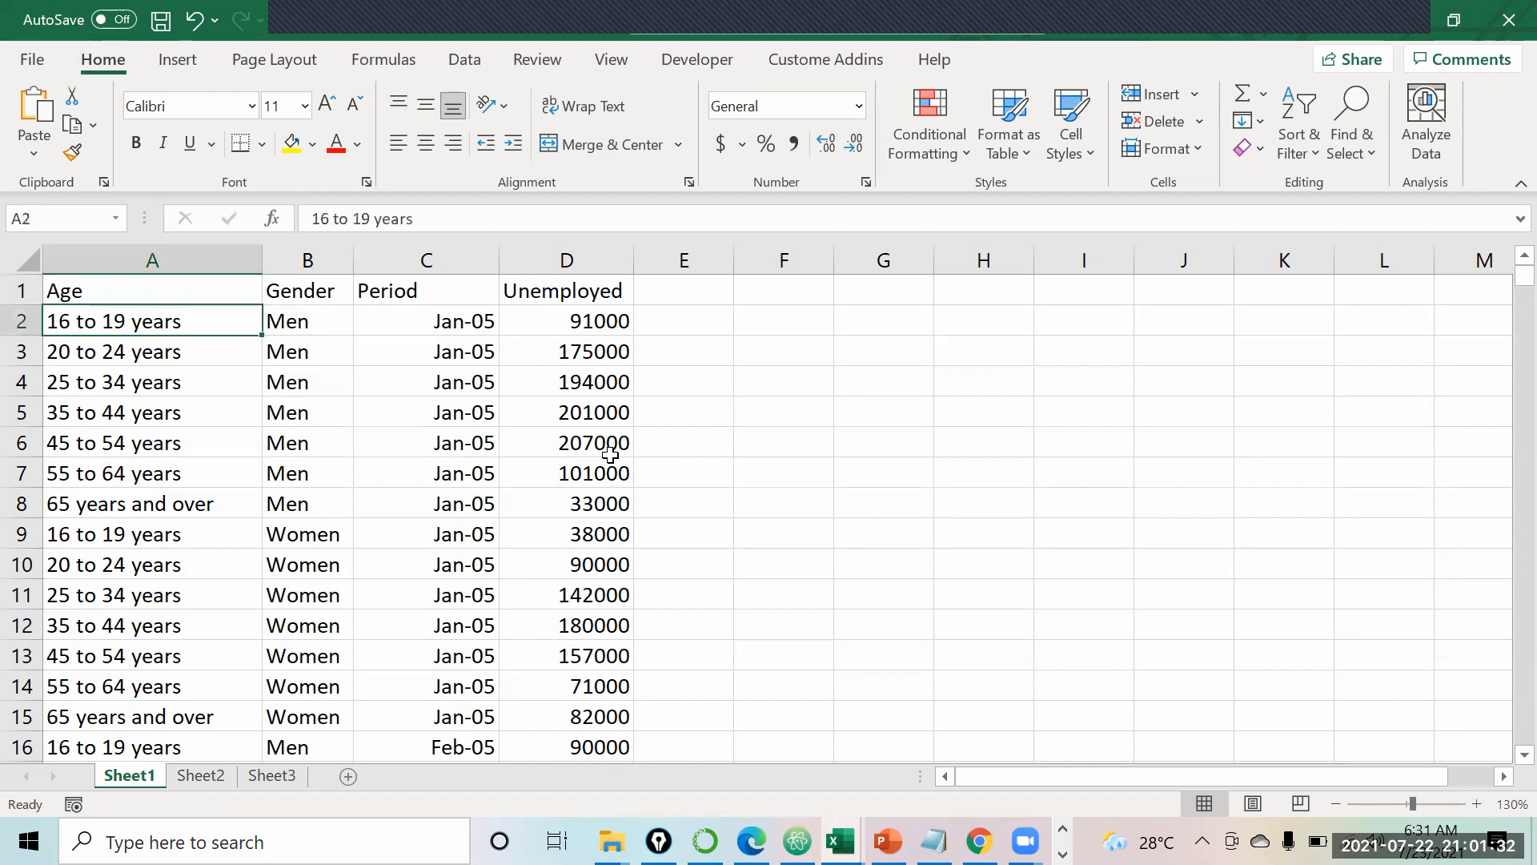
Step: Select the Jan-05 Men and Women age-group blocks, then the first Feb-05 rows
key("shift+Down")
key("shift+Down")
key("shift+Down")
key("shift+Down")
key("shift+Down")
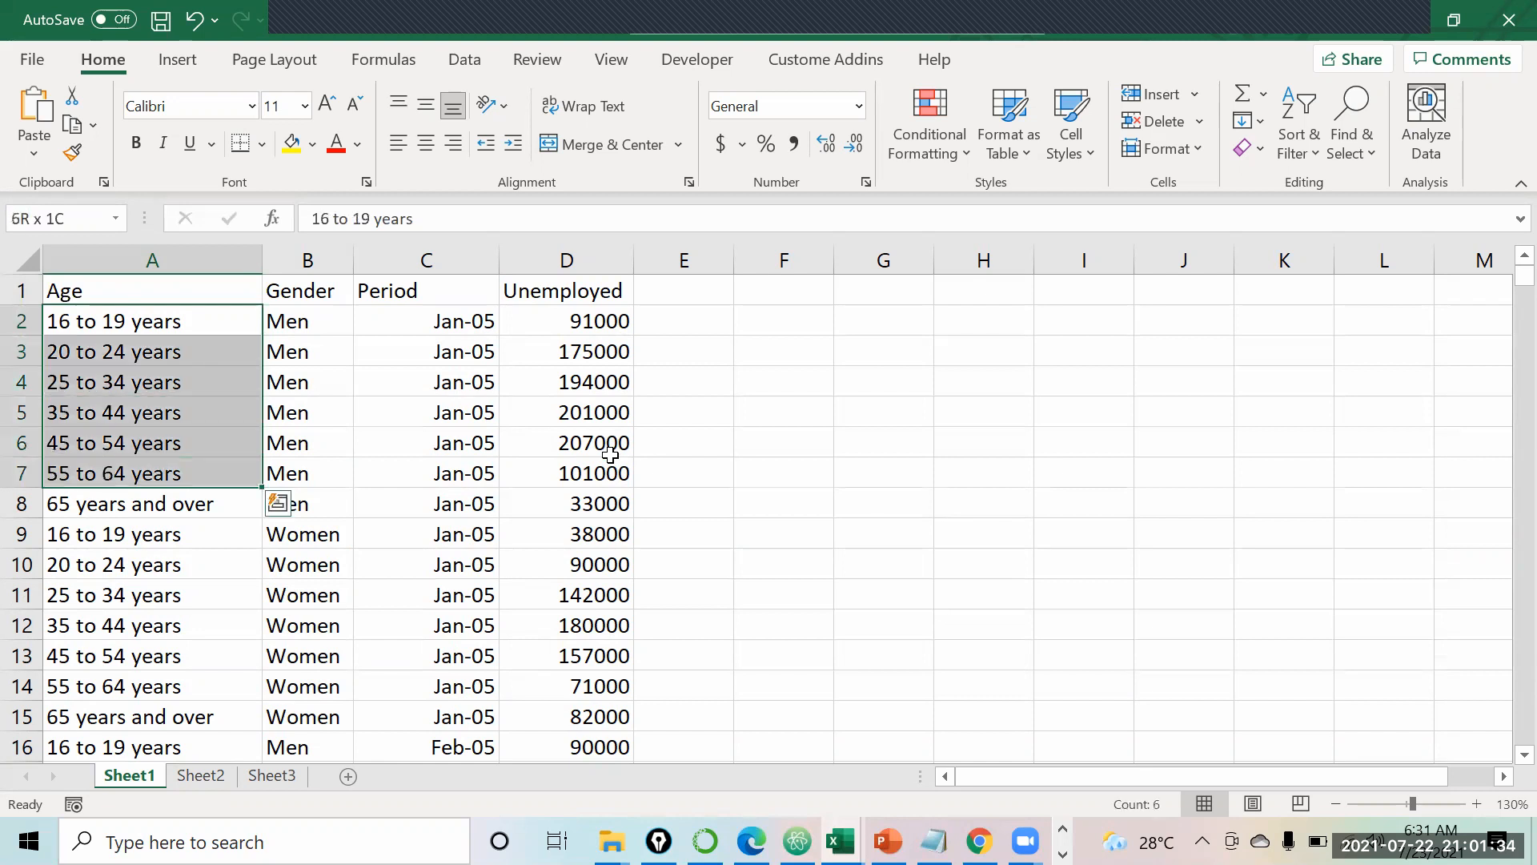
key("shift+Down")
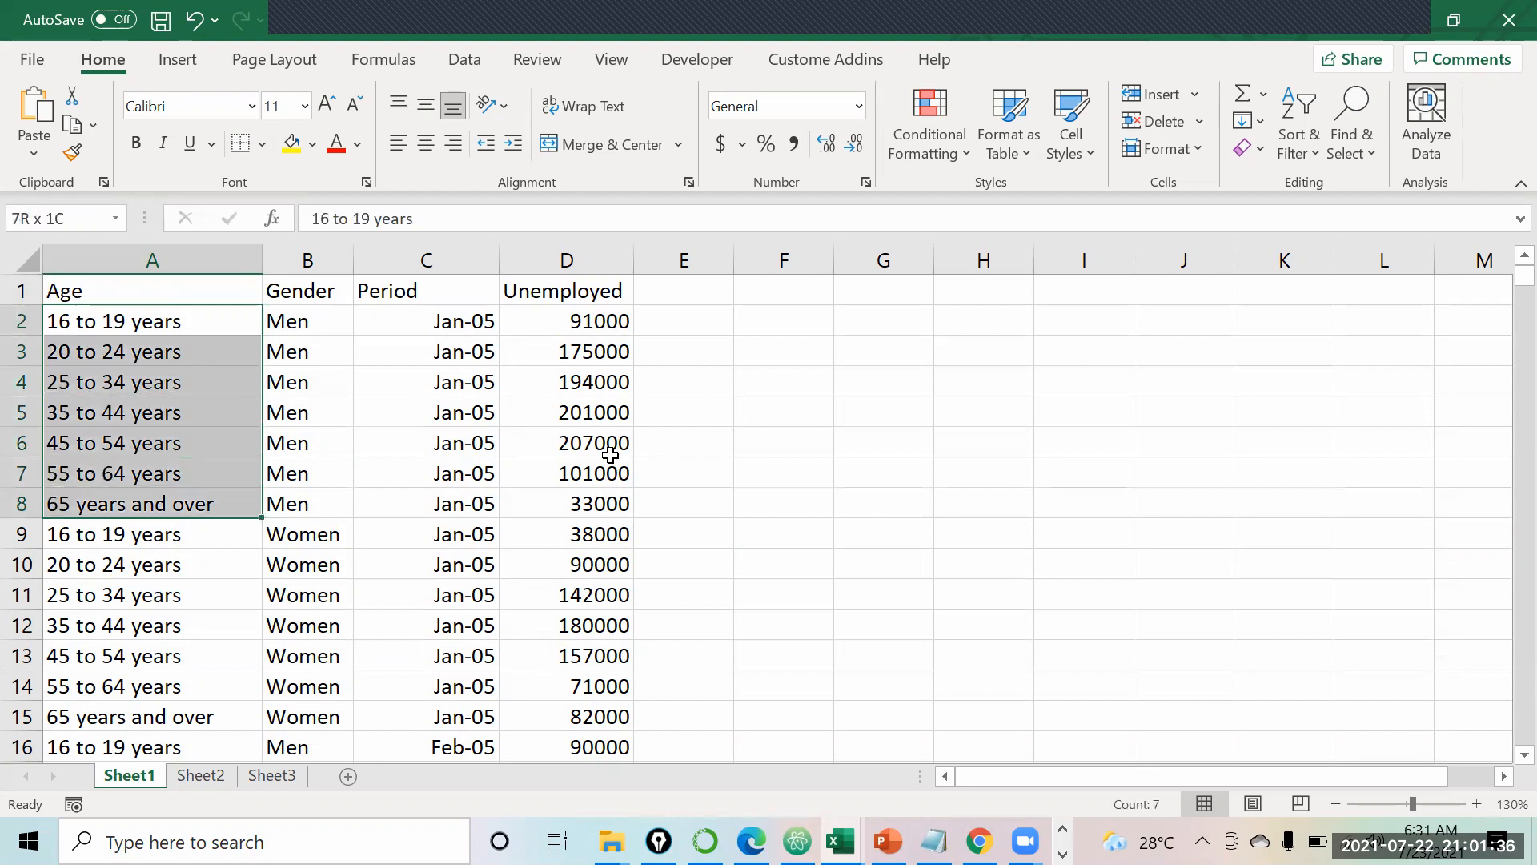
key("shift+Right")
key("shift+Right")
key("shift+Right")
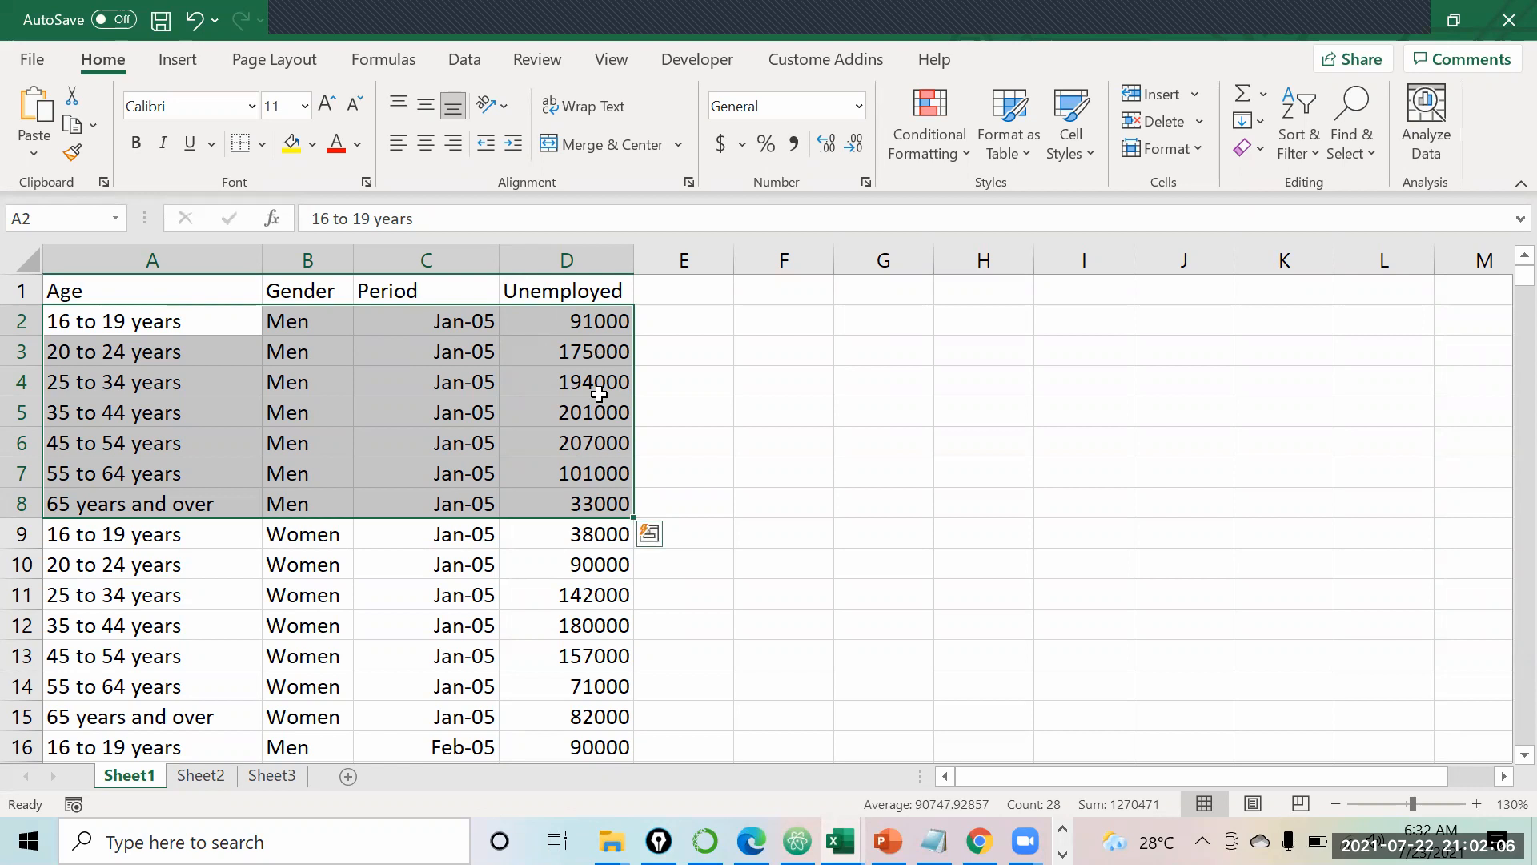
key("shift+Right")
key("shift+Right")
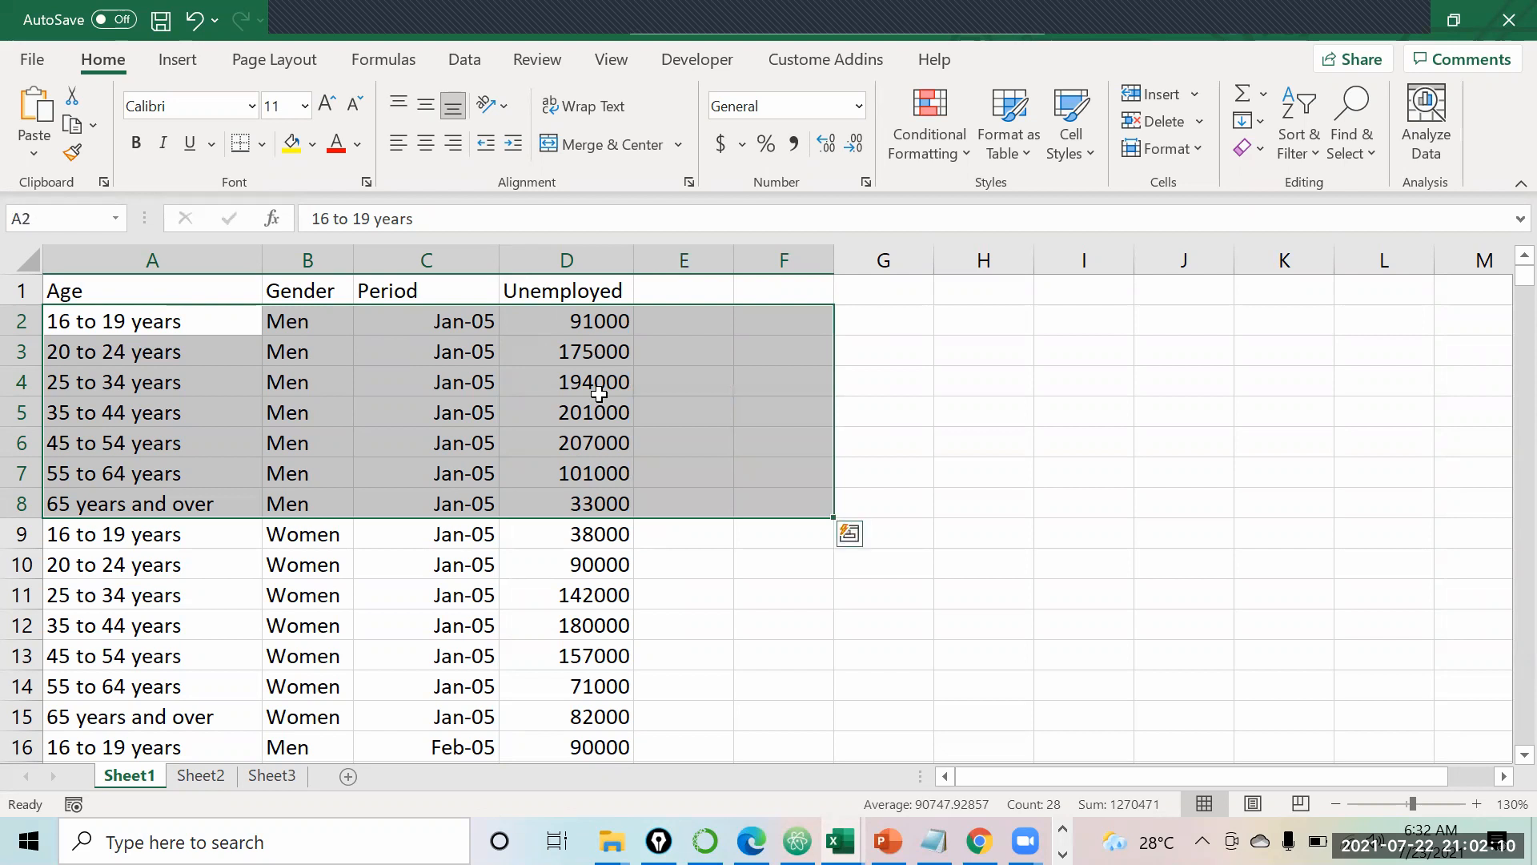
key("Down")
key("Down")
key("Down")
key("Down")
key("Down")
key("Down")
key("Down")
key("shift+Down")
key("shift+Down")
key("shift+Down")
key("shift+Down")
key("shift+Down")
key("shift+Down")
key("shift+Down")
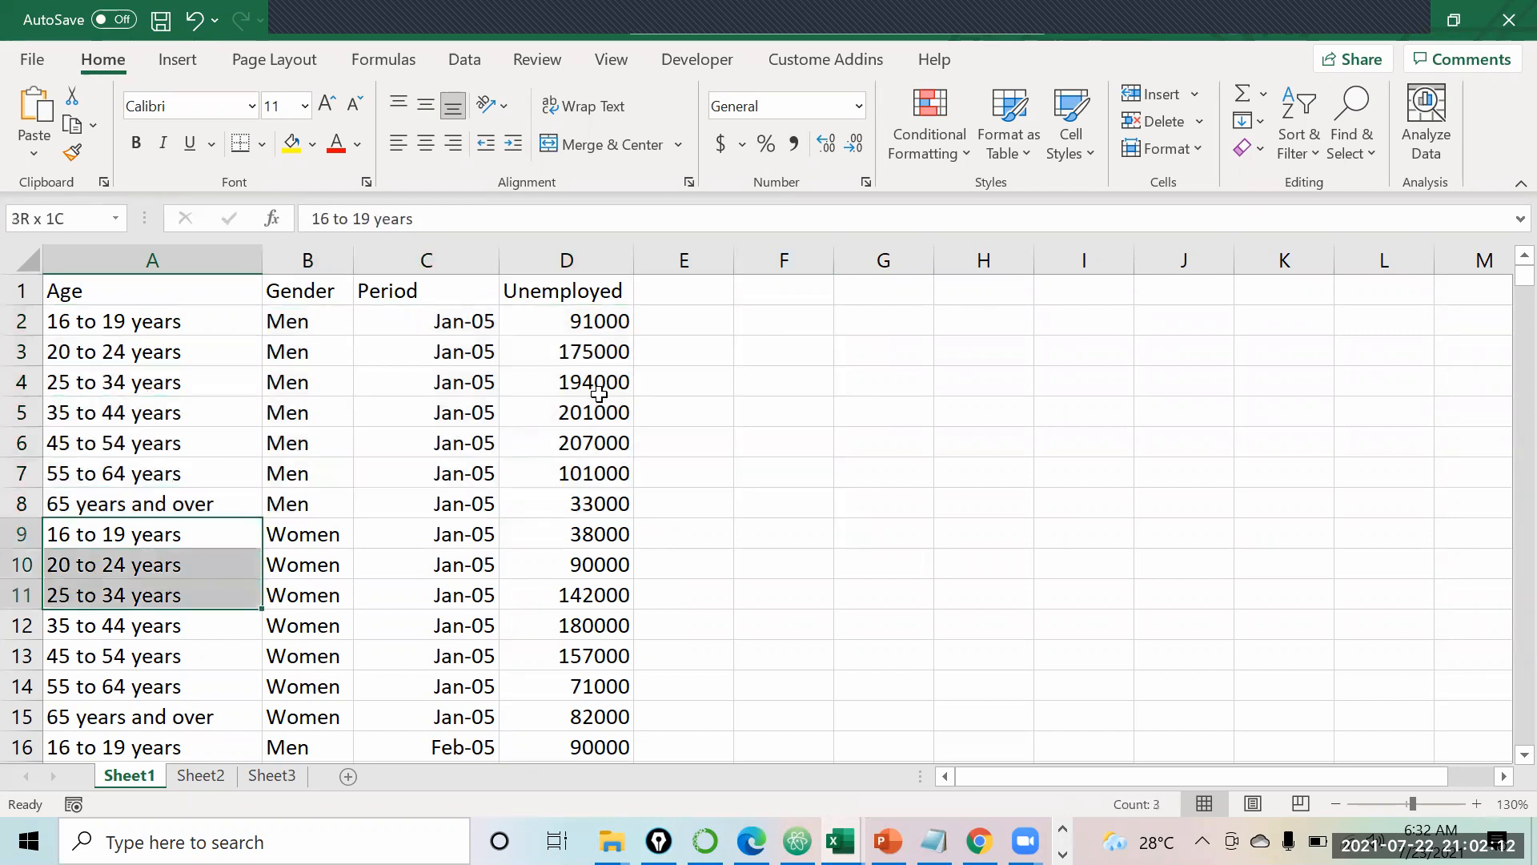
key("shift+Up")
key("shift+Right")
key("shift+Right")
key("shift+Right")
key("shift+Right")
key("shift+Right")
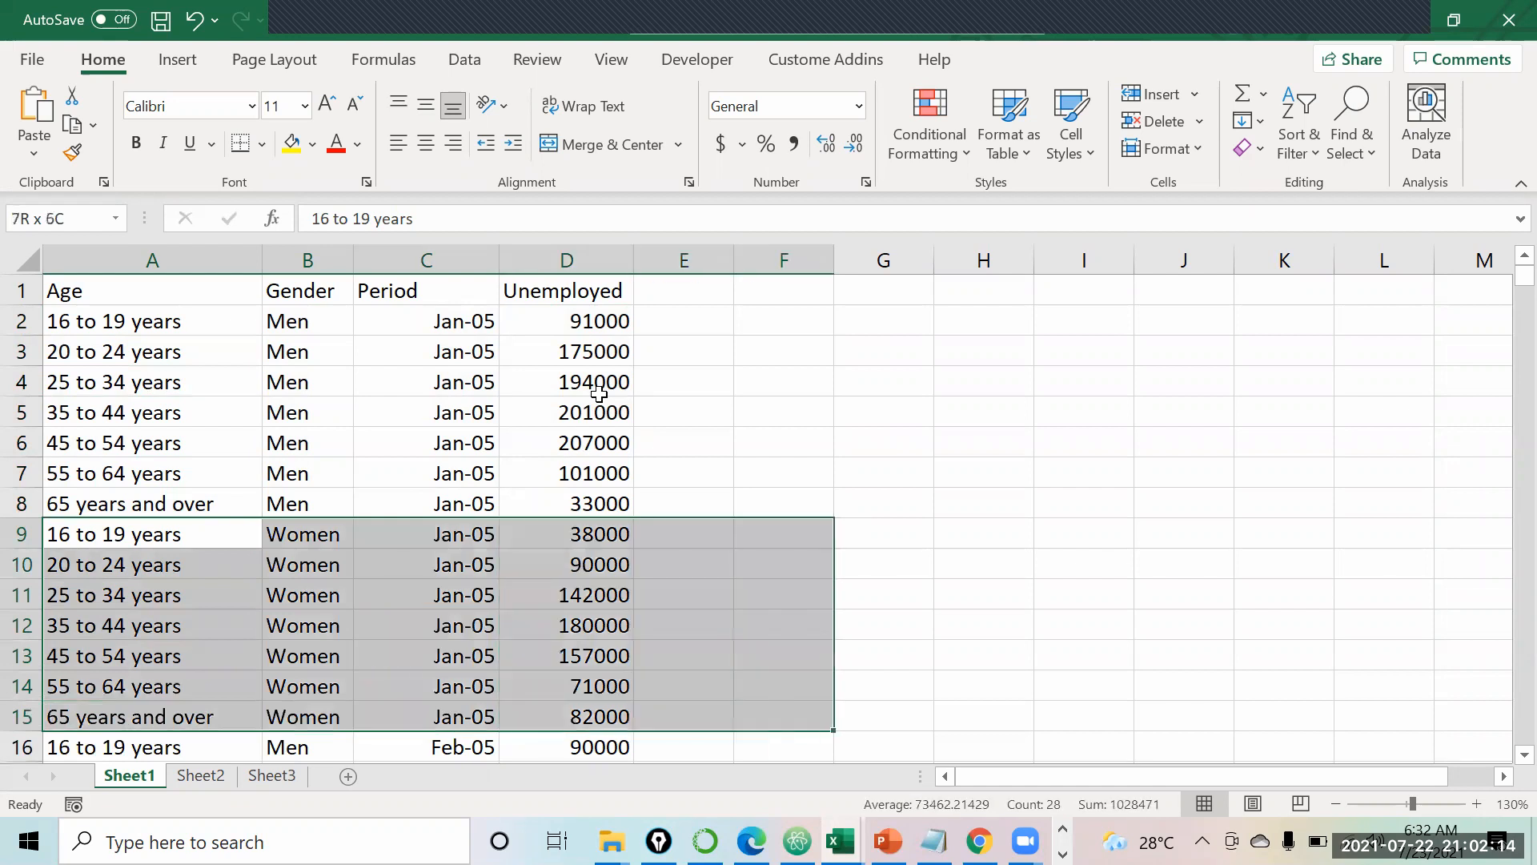
key("Down")
key("Down")
key("Down")
key("Down")
key("Down")
key("Down")
key("Down")
key("Down")
key("Down")
key("Down")
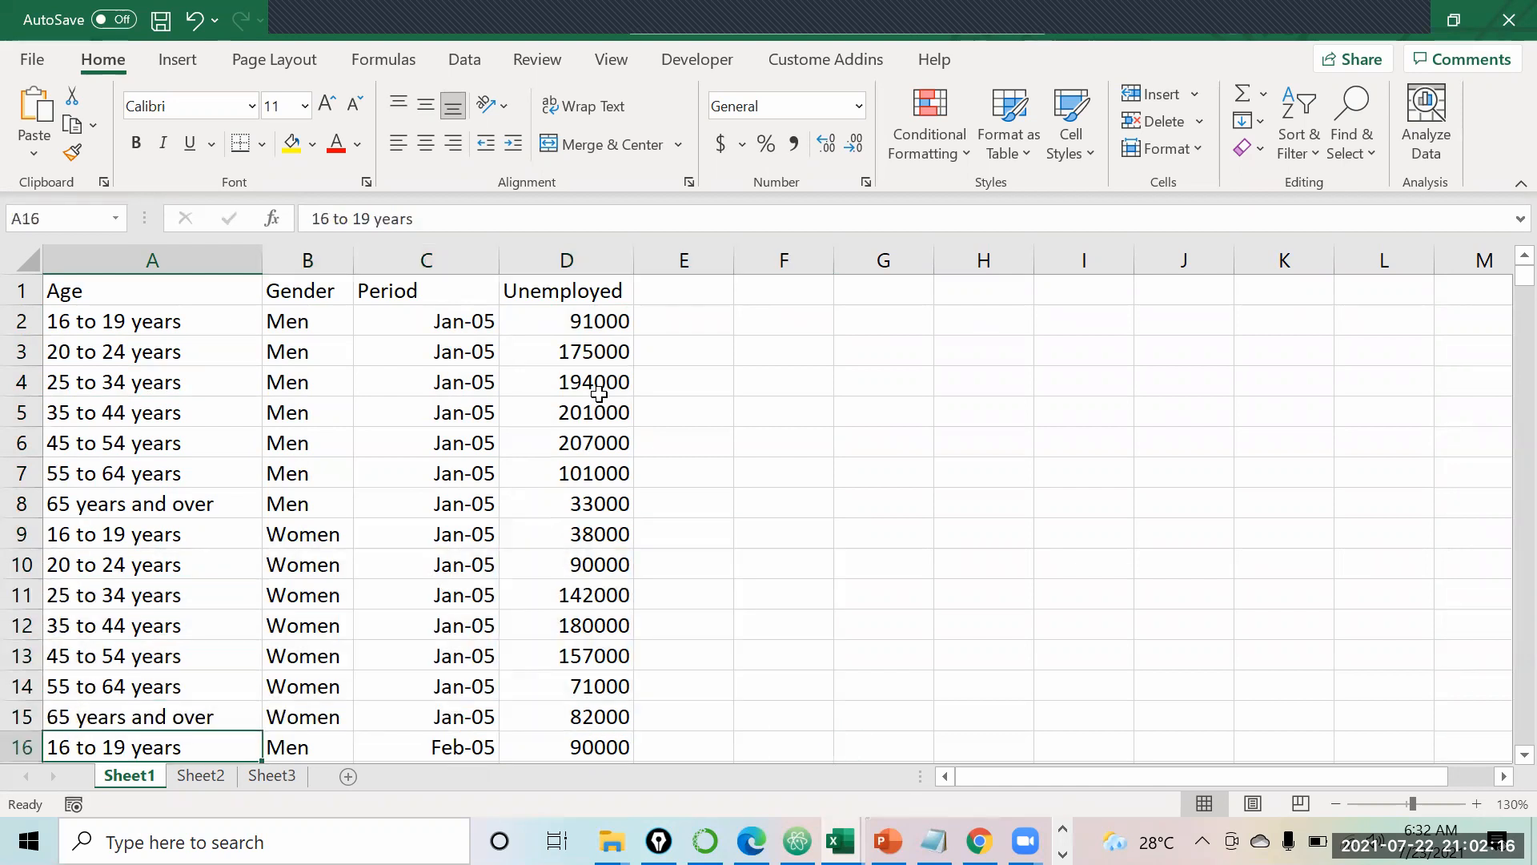
key("Up")
key("Up")
key("Up")
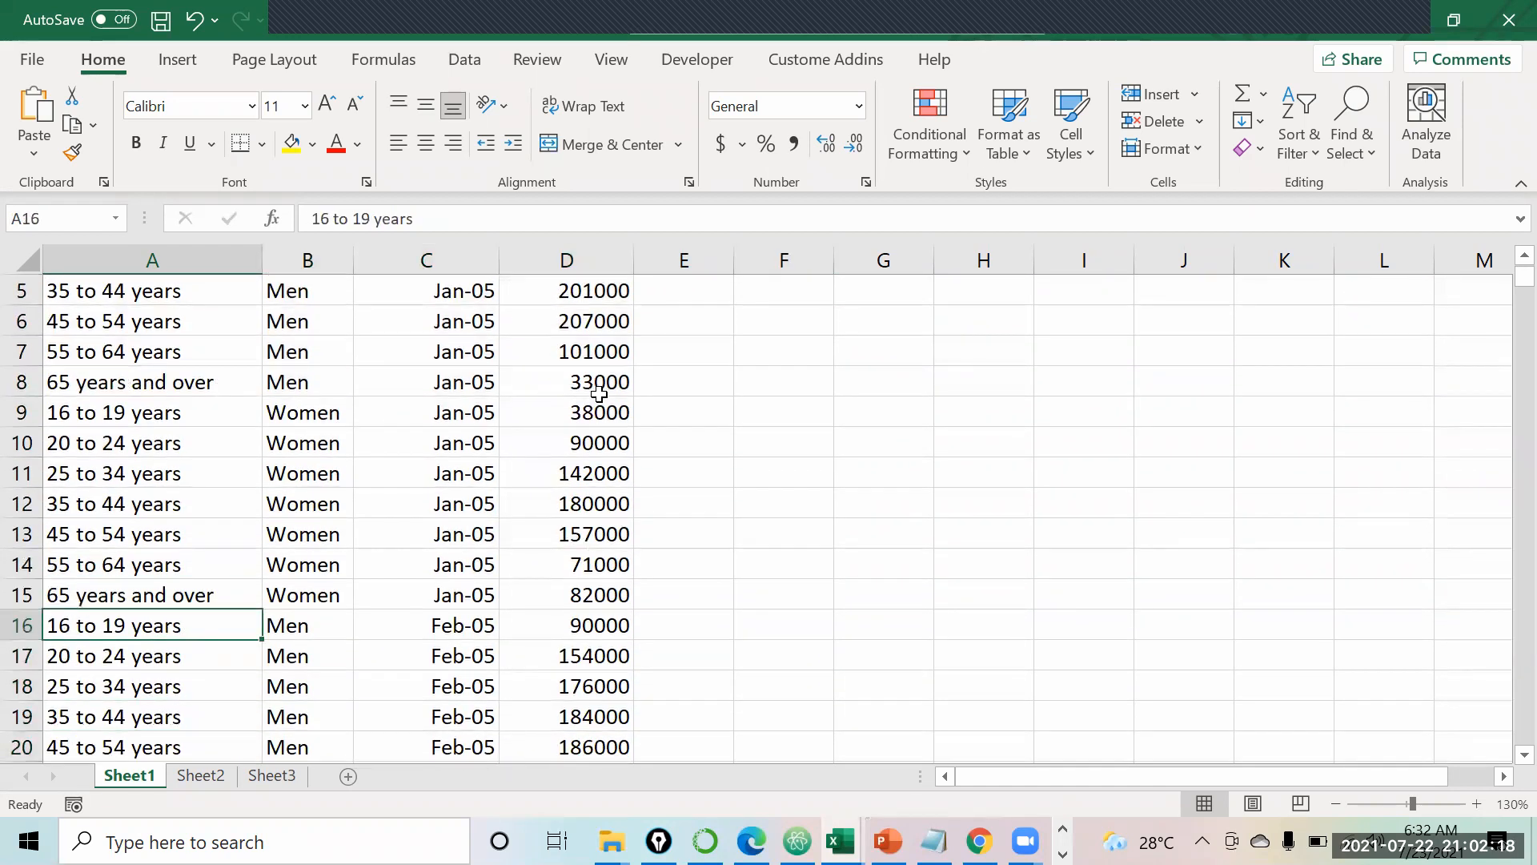
key("shift+Down")
key("shift+Down")
key("shift+Down")
key("shift+Down")
key("shift+Down")
key("shift+Down")
key("shift+Down")
key("shift+Down")
key("shift+Down")
key("shift+Down")
key("shift+Down")
key("shift+Down")
key("shift+Down")
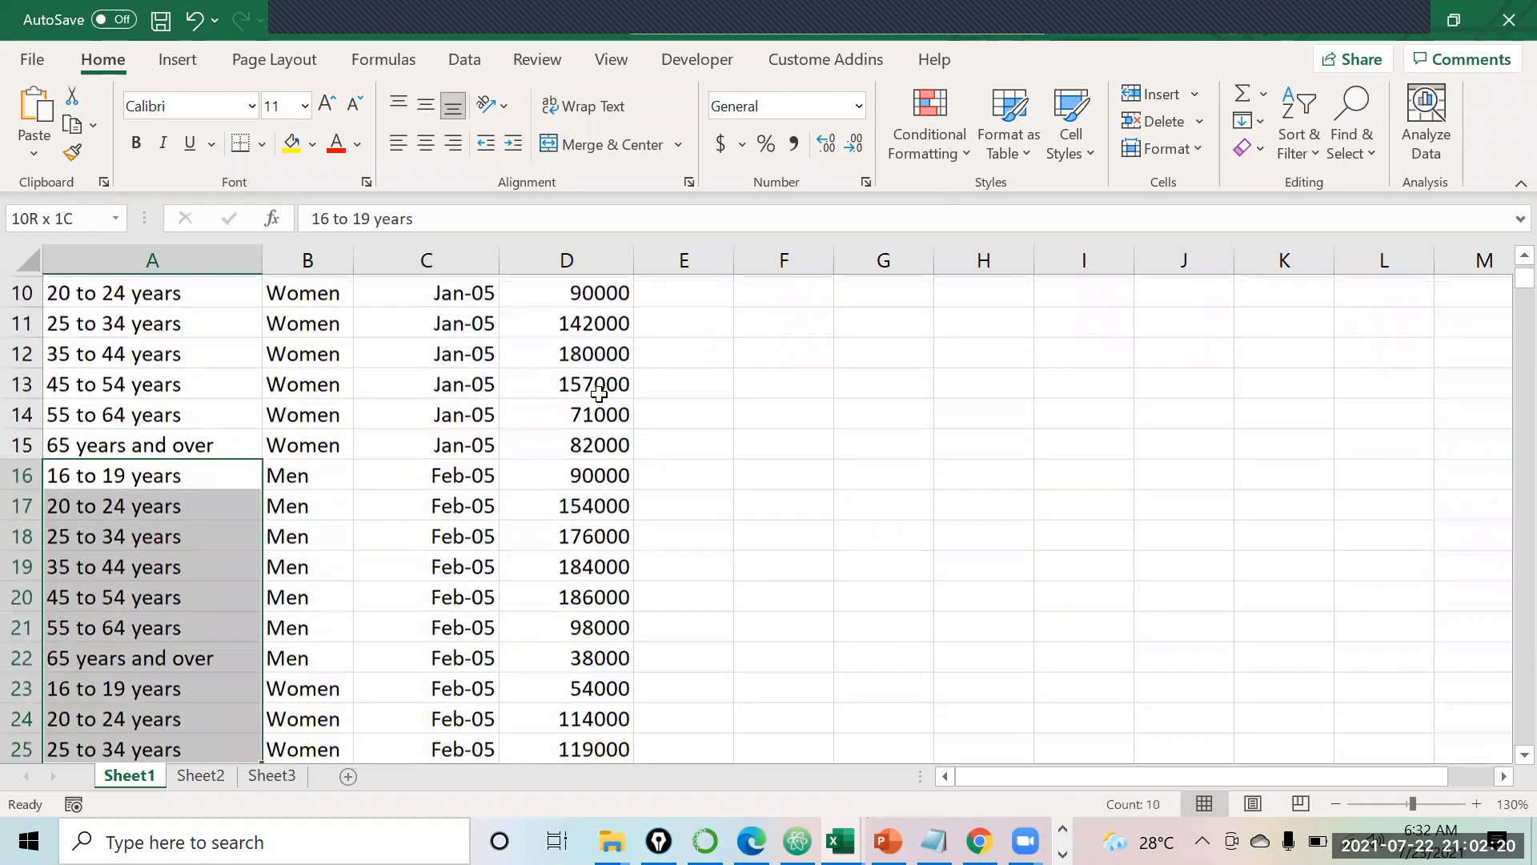
key("shift+Down")
key("shift+Down")
key("shift+Down")
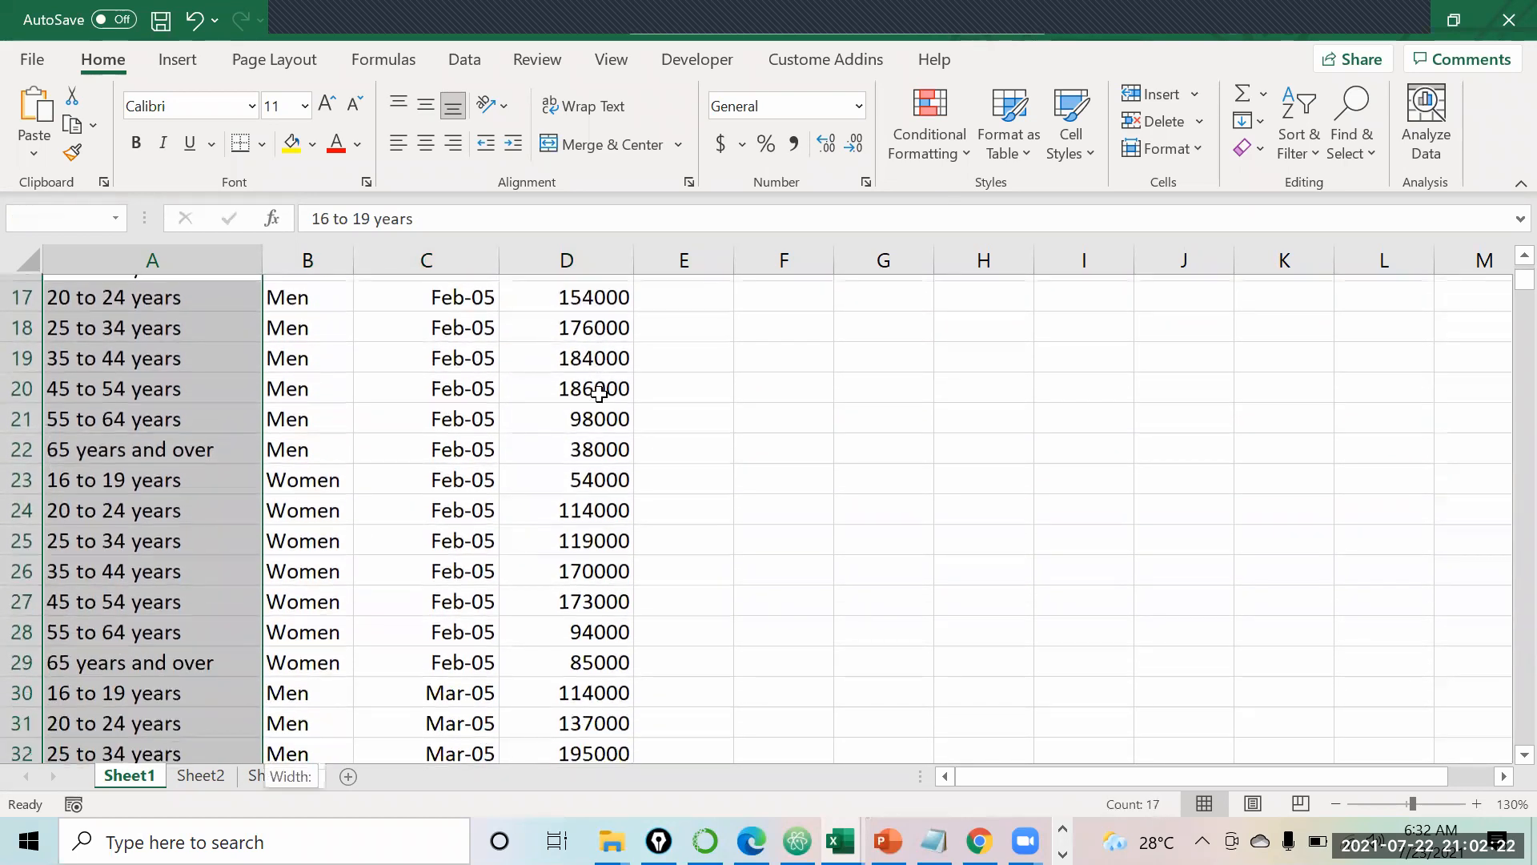
key("shift+Down")
key("shift+Down")
key("shift+Down")
key("shift+Down")
key("shift+Down")
key("shift+Down")
key("shift+Down")
key("shift+Down")
Step: Jump to the data's last row near 1710, back to the top, and down again
key("Down")
key("ctrl+Down")
key("Down")
key("Up")
key("Up")
key("ctrl+Up")
key("Down")
key("Down")
key("Down")
key("ctrl+Down")
key("Down")
key("Down")
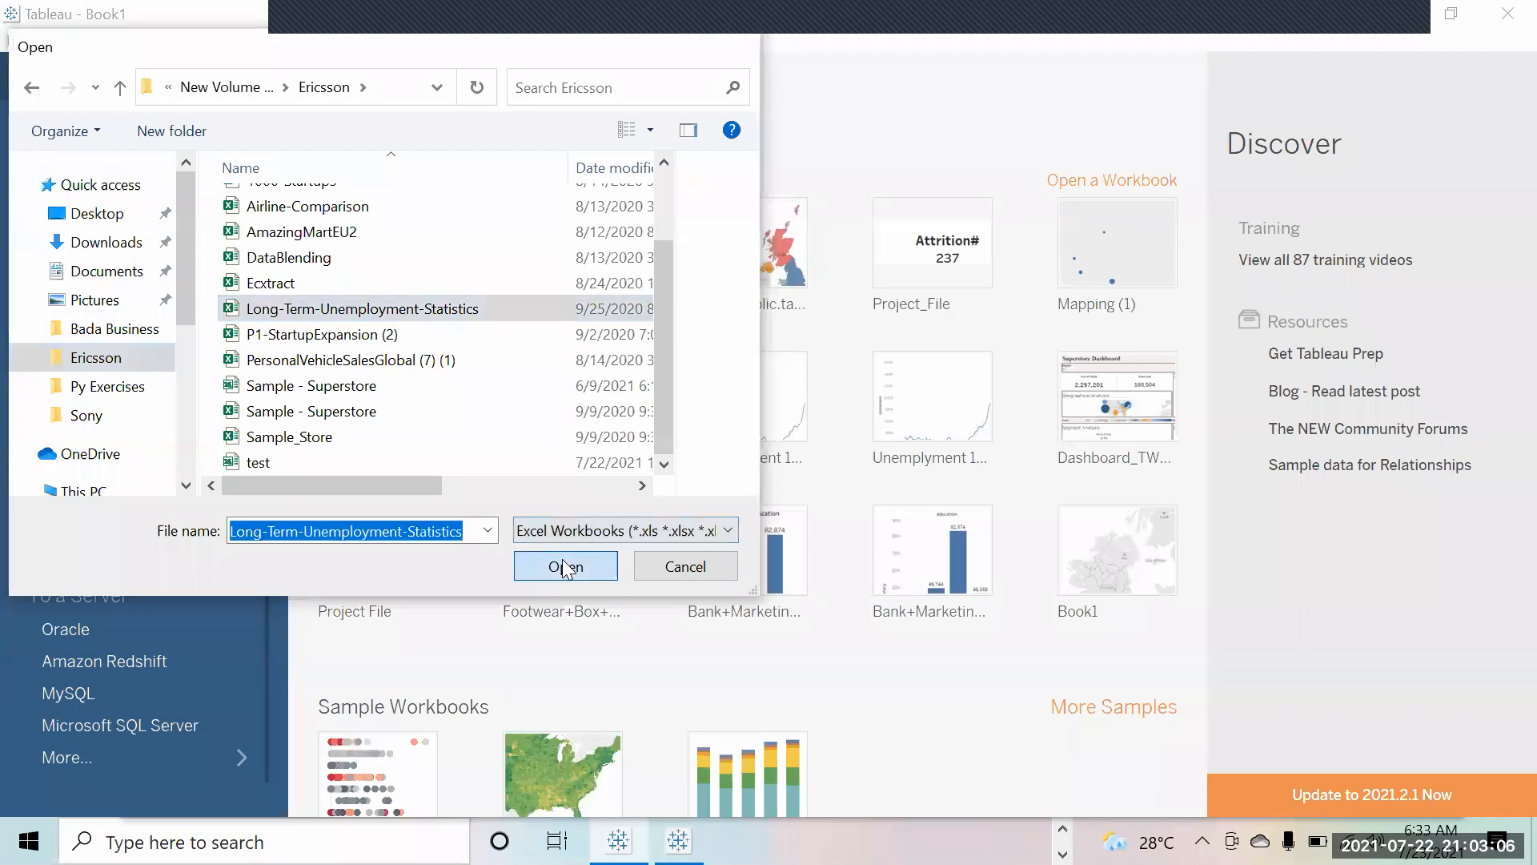
Step: Open Long-Term-Unemployment-Statistics as the data source, exposing Age, Gender, Period and Unemployed fields
left_click(566, 566)
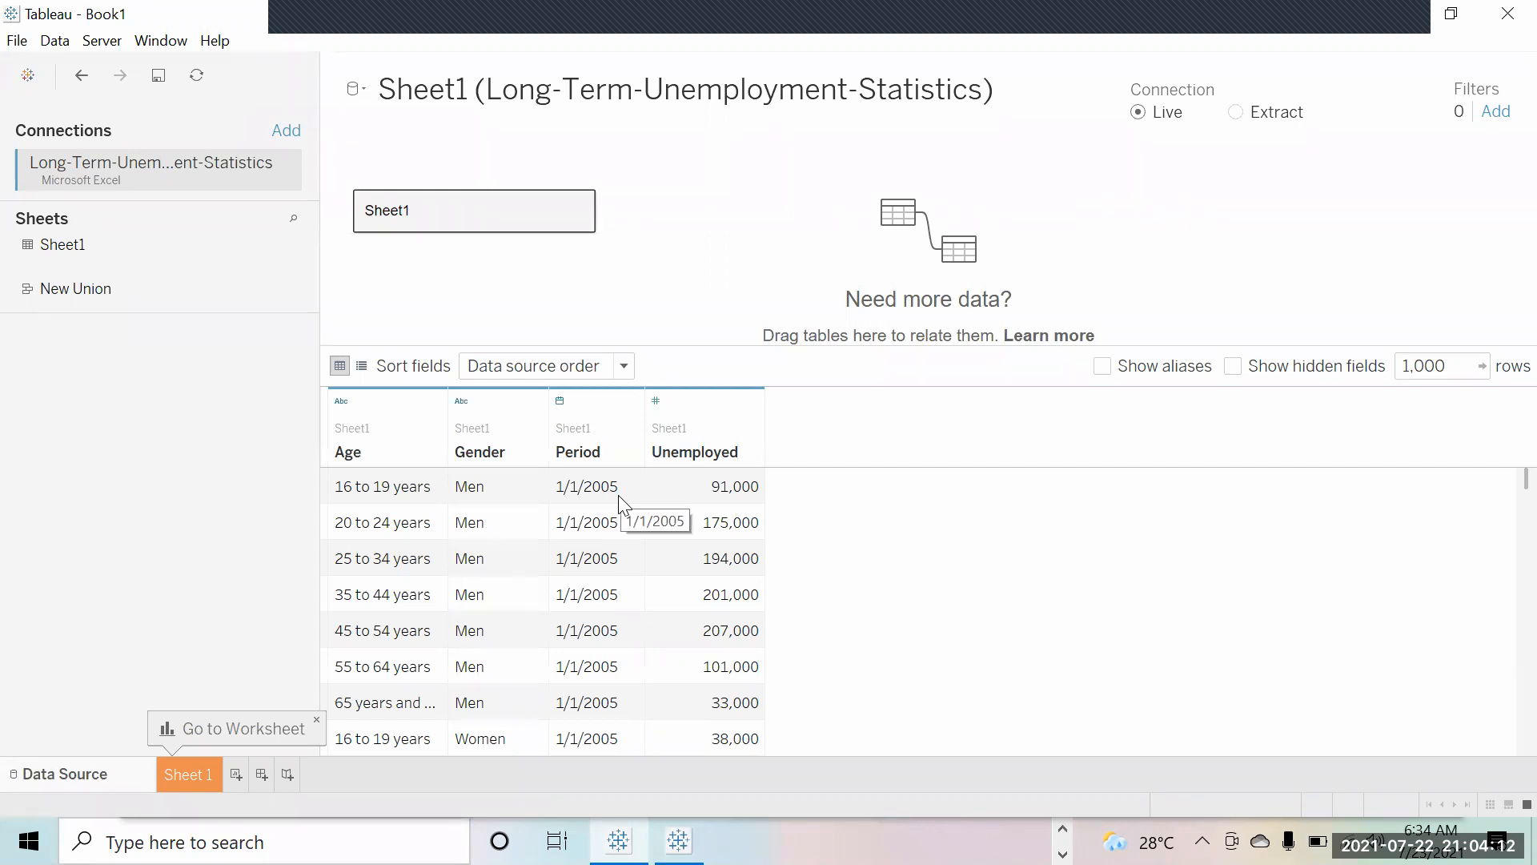
scroll(618, 495, "down", 15)
scroll(618, 494, "up", 15)
Step: On Sheet 1, put Period on Columns and Unemployed on Rows, giving a 2005–2015 yearly line
left_click(173, 777)
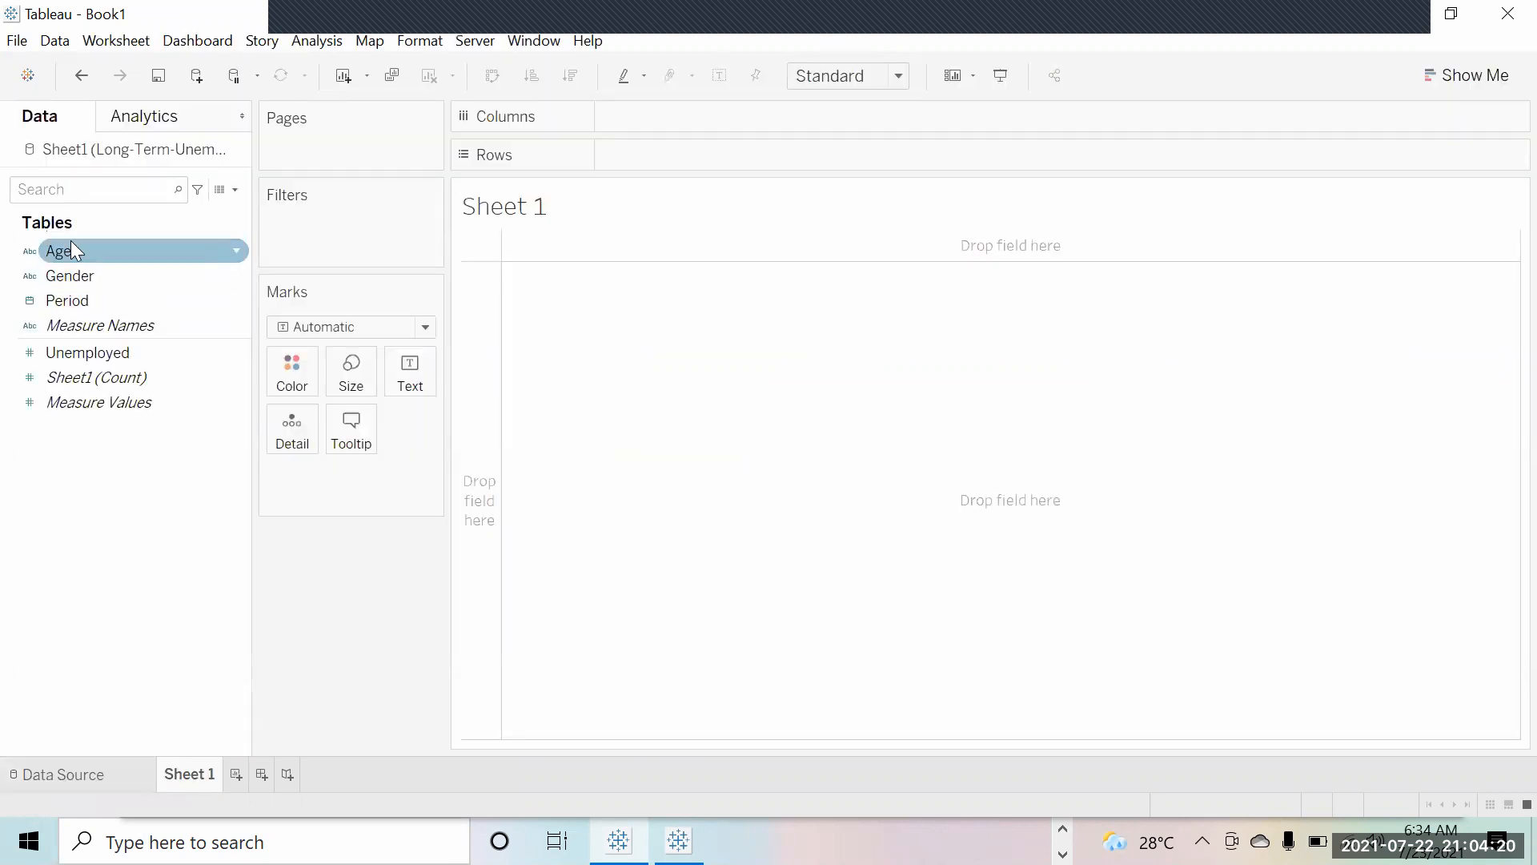
mouse_move(96, 391)
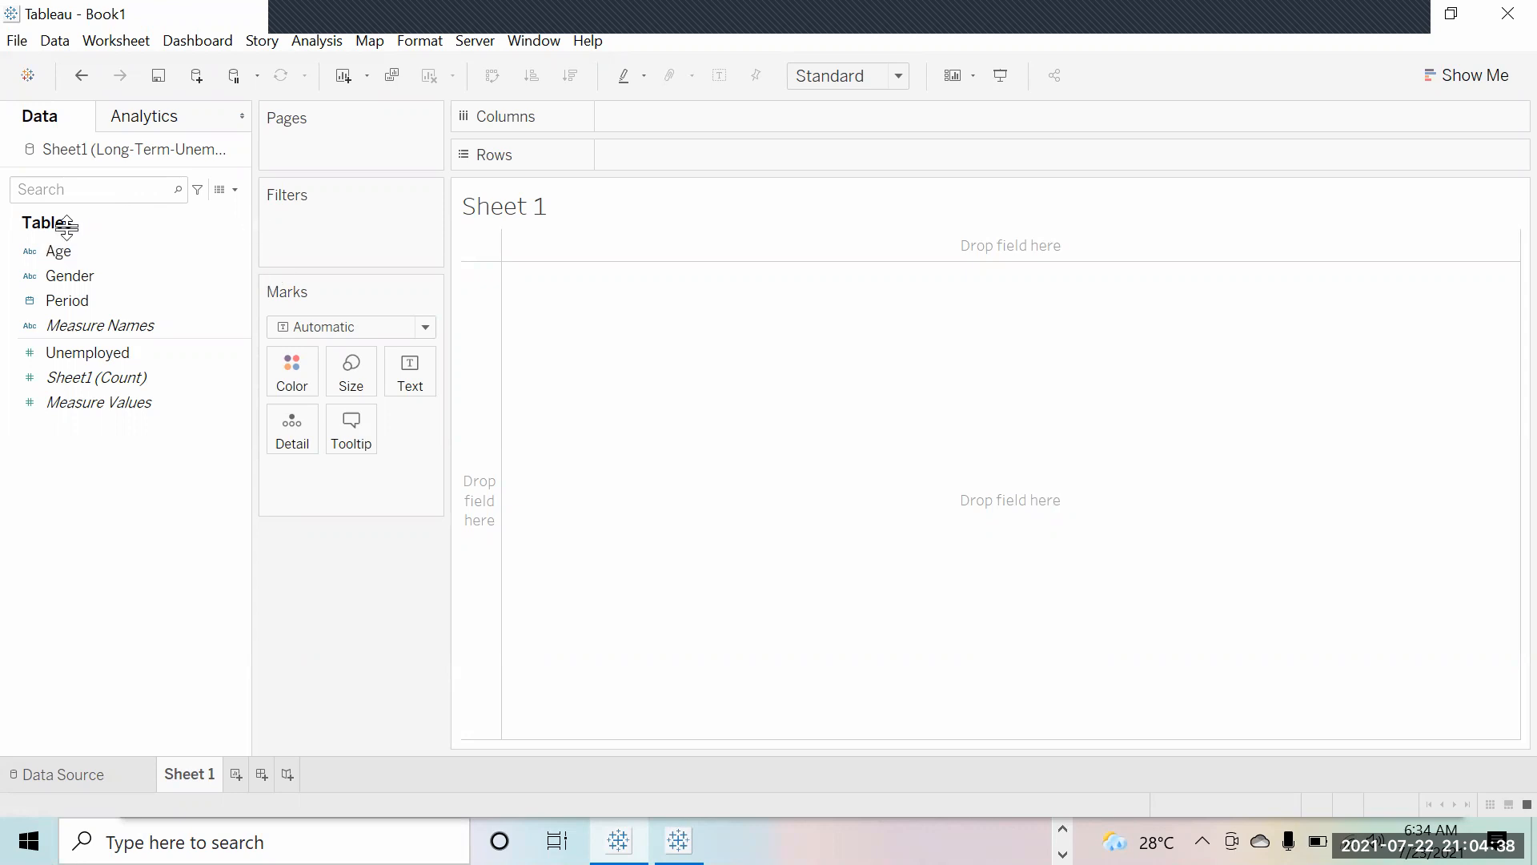
left_click_drag(64, 305, 664, 130)
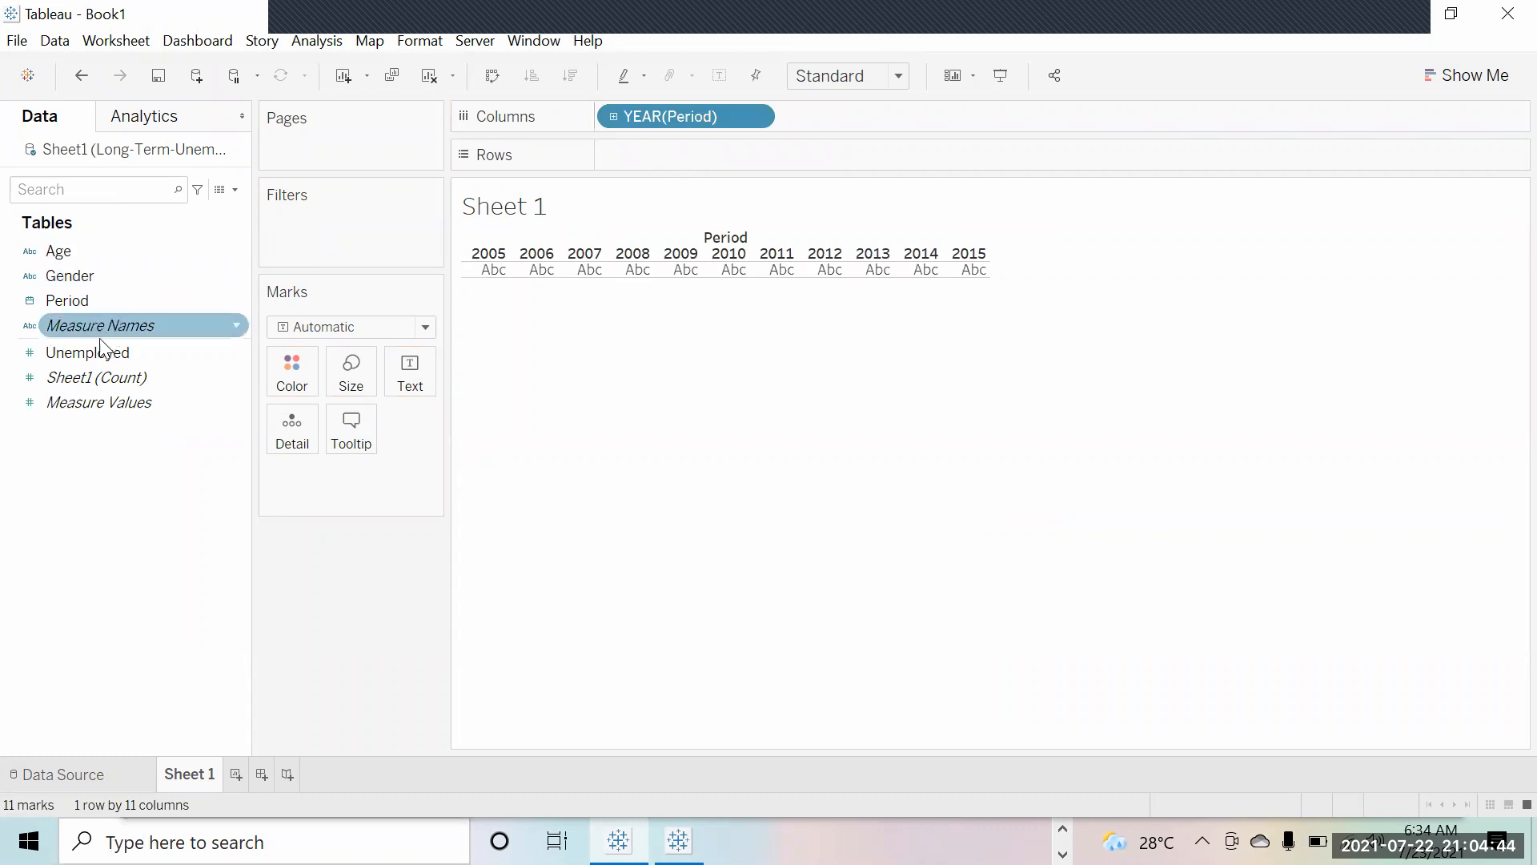
left_click_drag(91, 351, 645, 151)
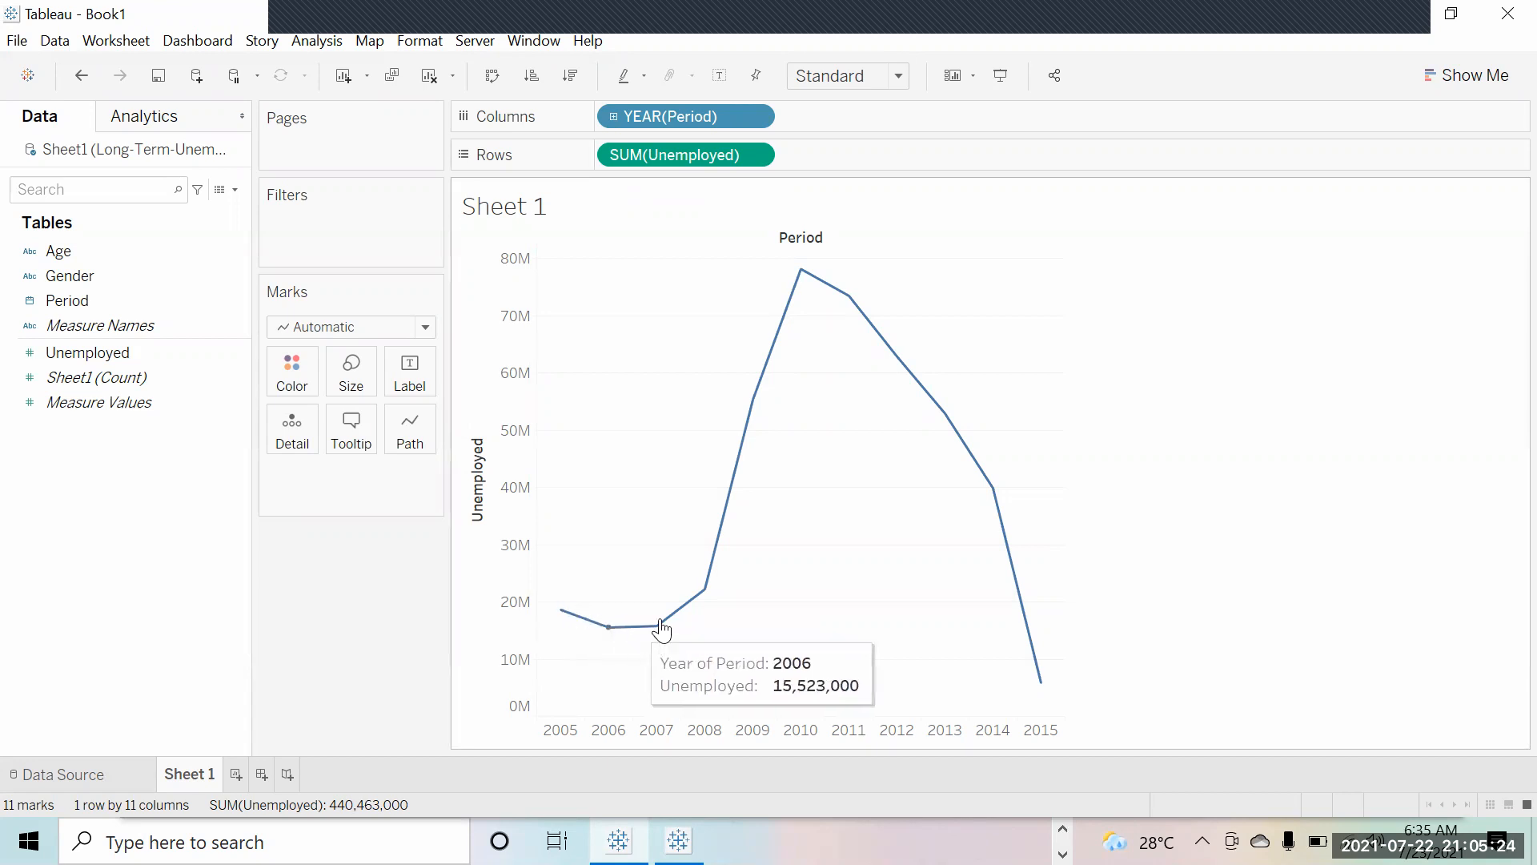
mouse_move(848, 297)
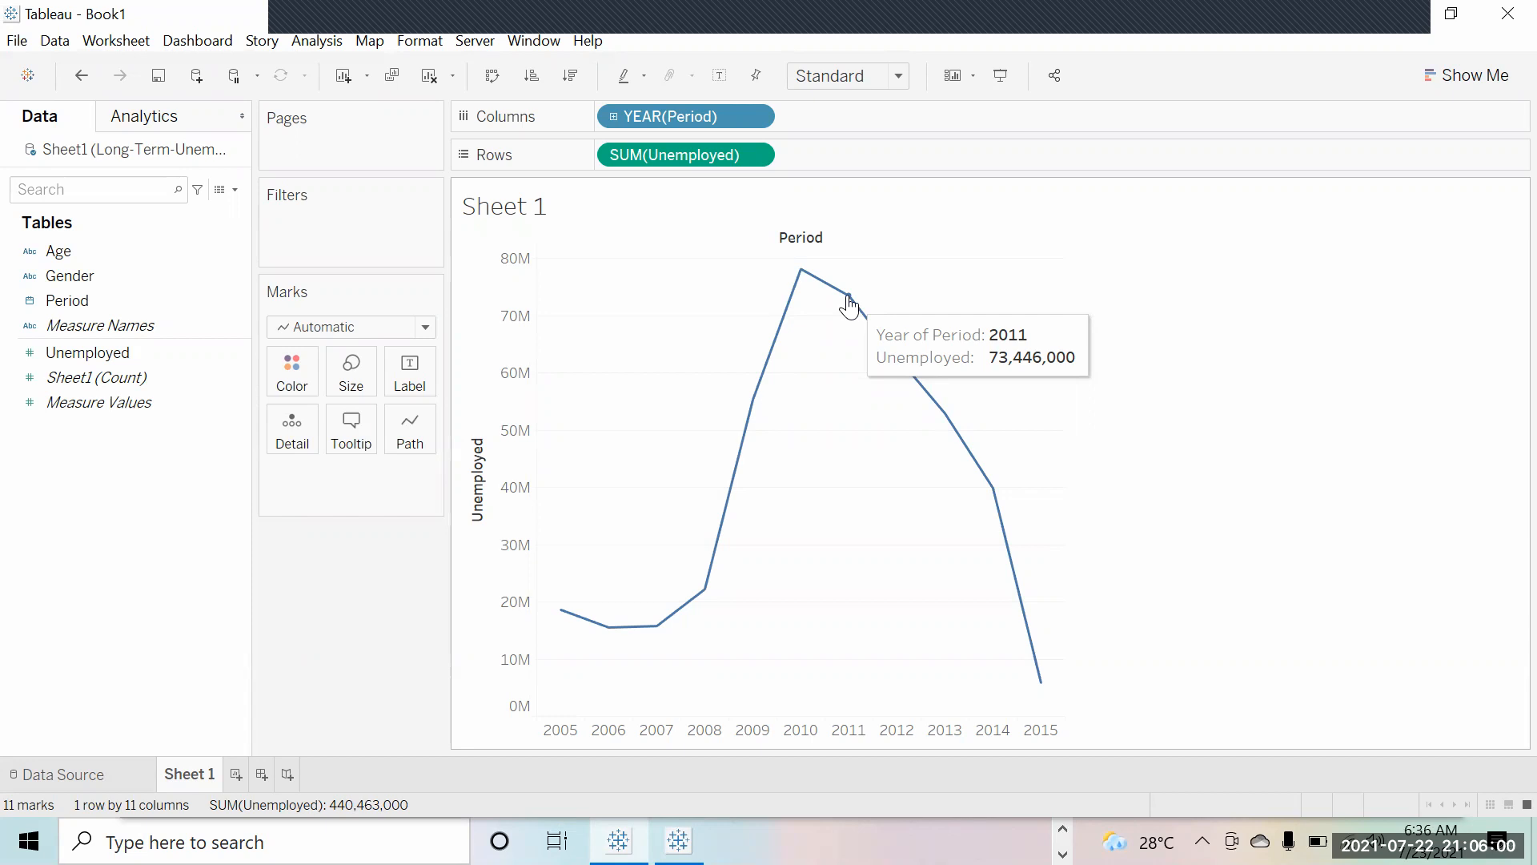
left_click(405, 386)
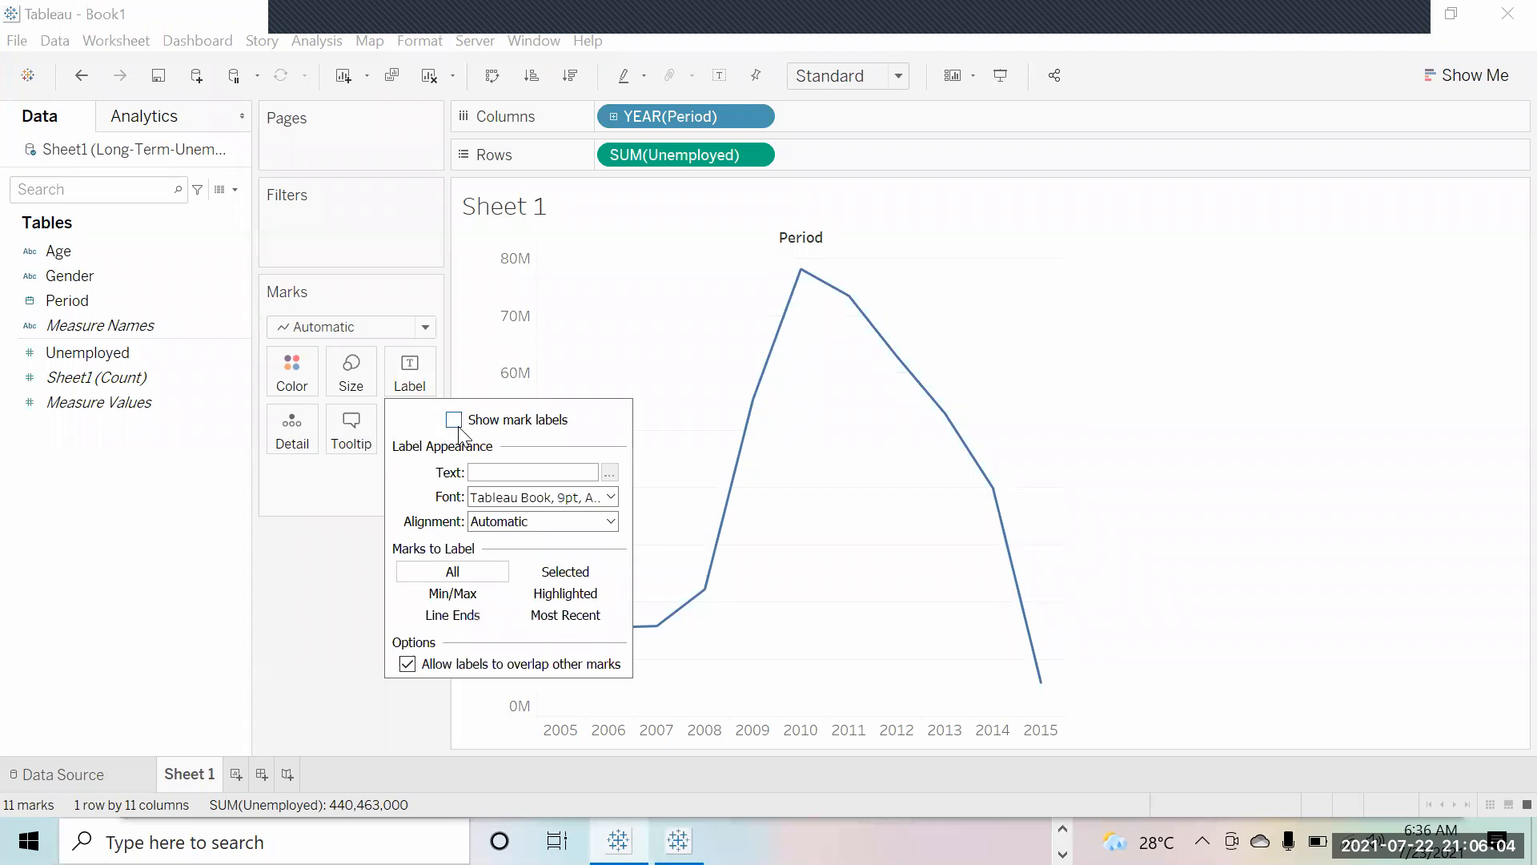
left_click(454, 419)
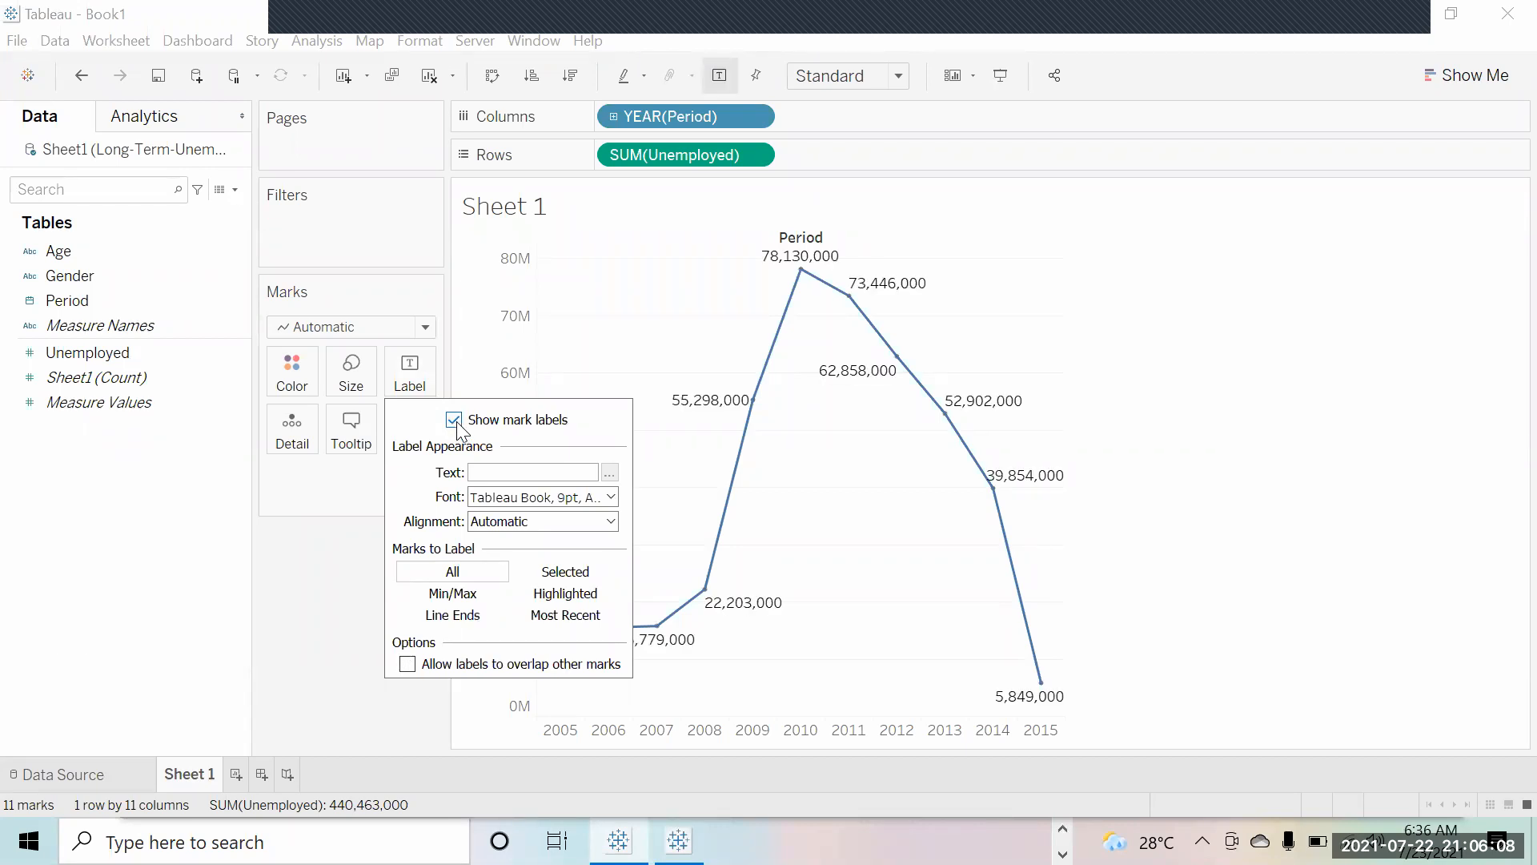
left_click(454, 420)
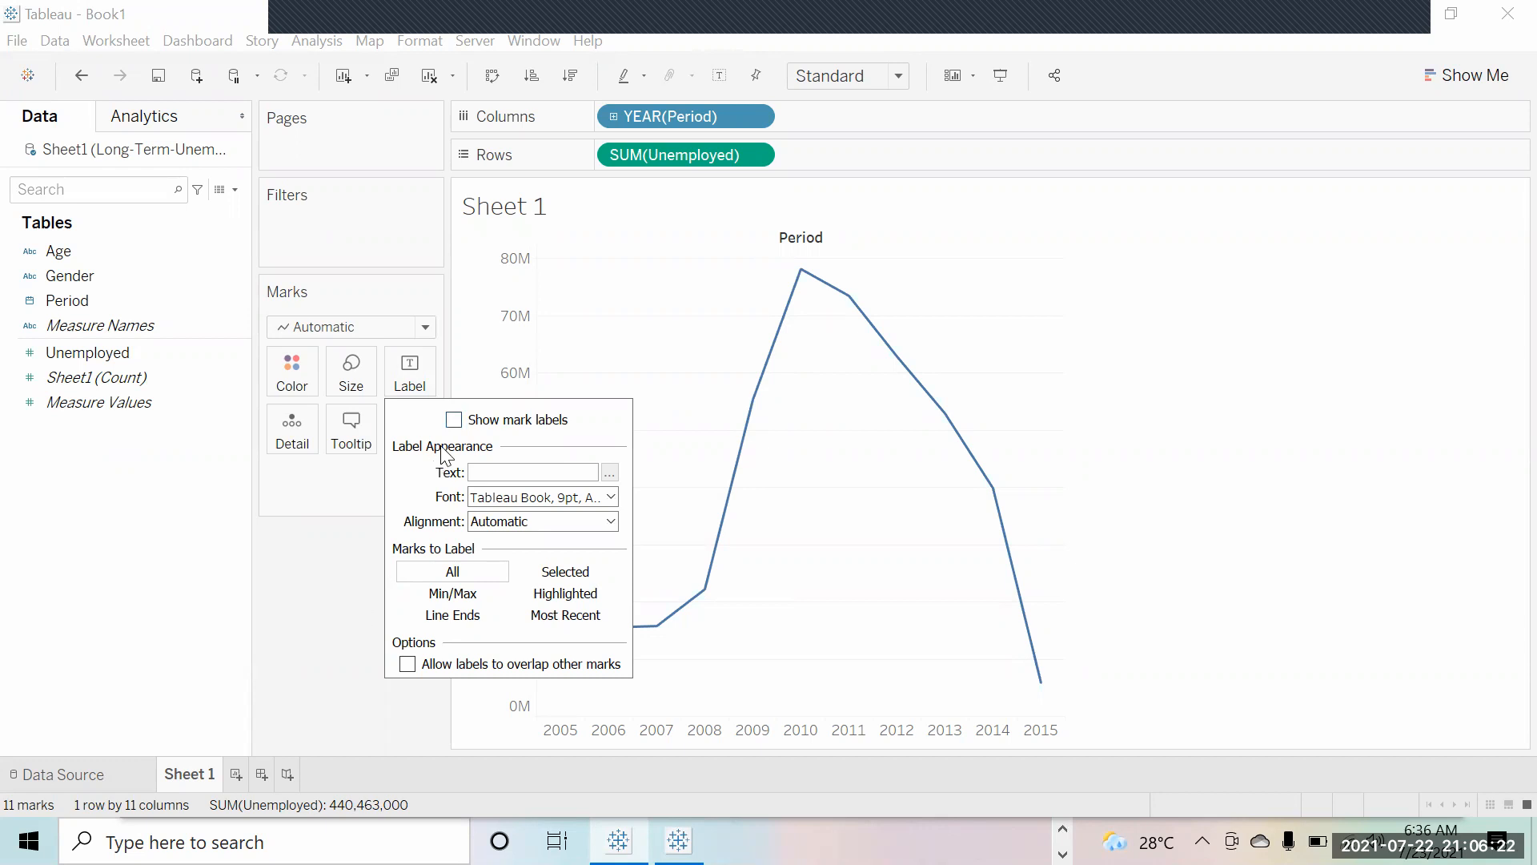
left_click(461, 427)
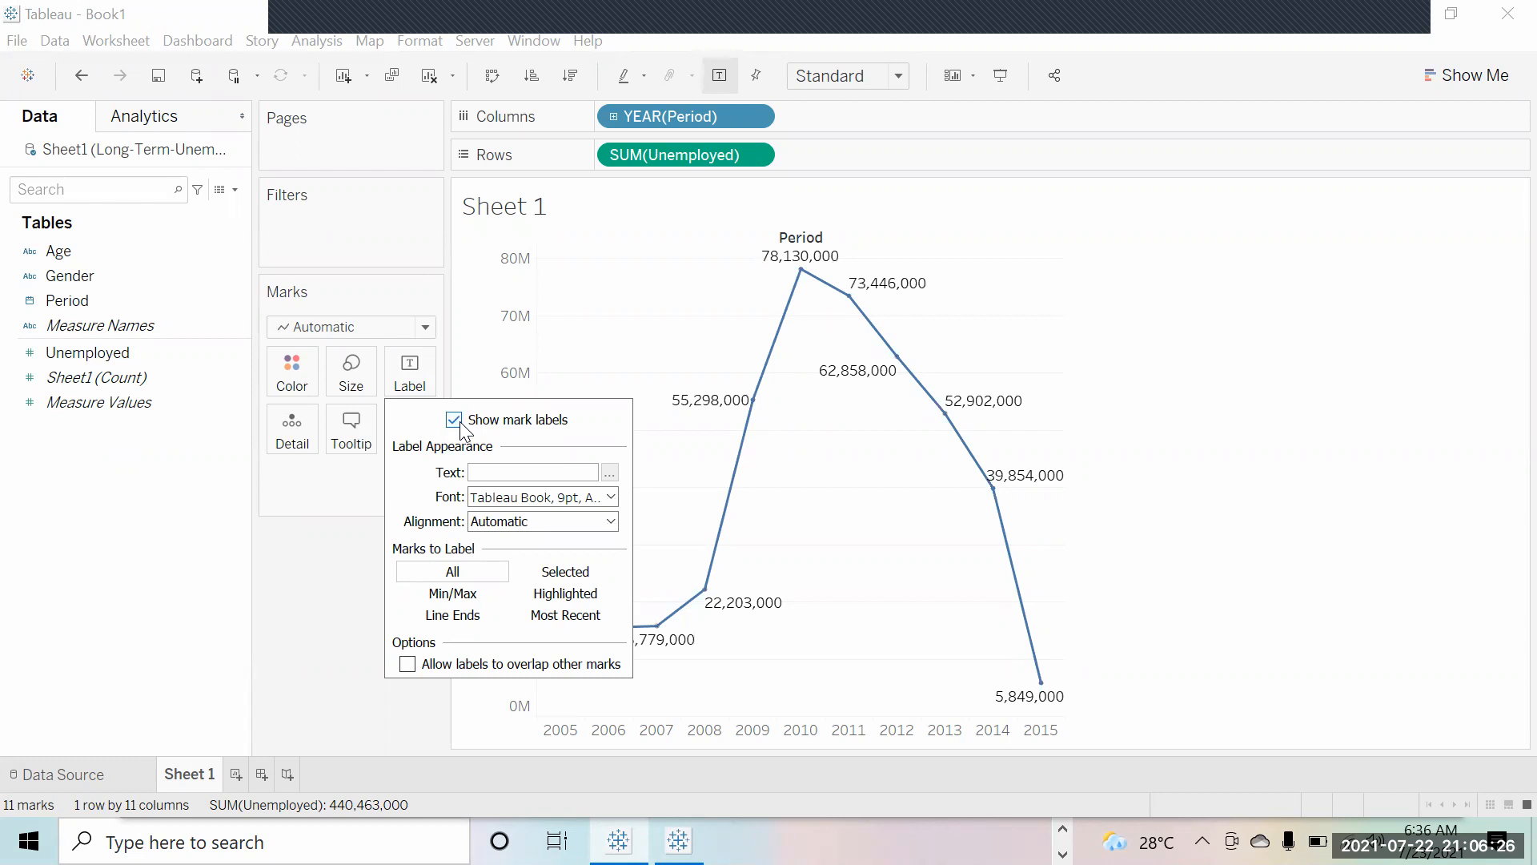
left_click(334, 570)
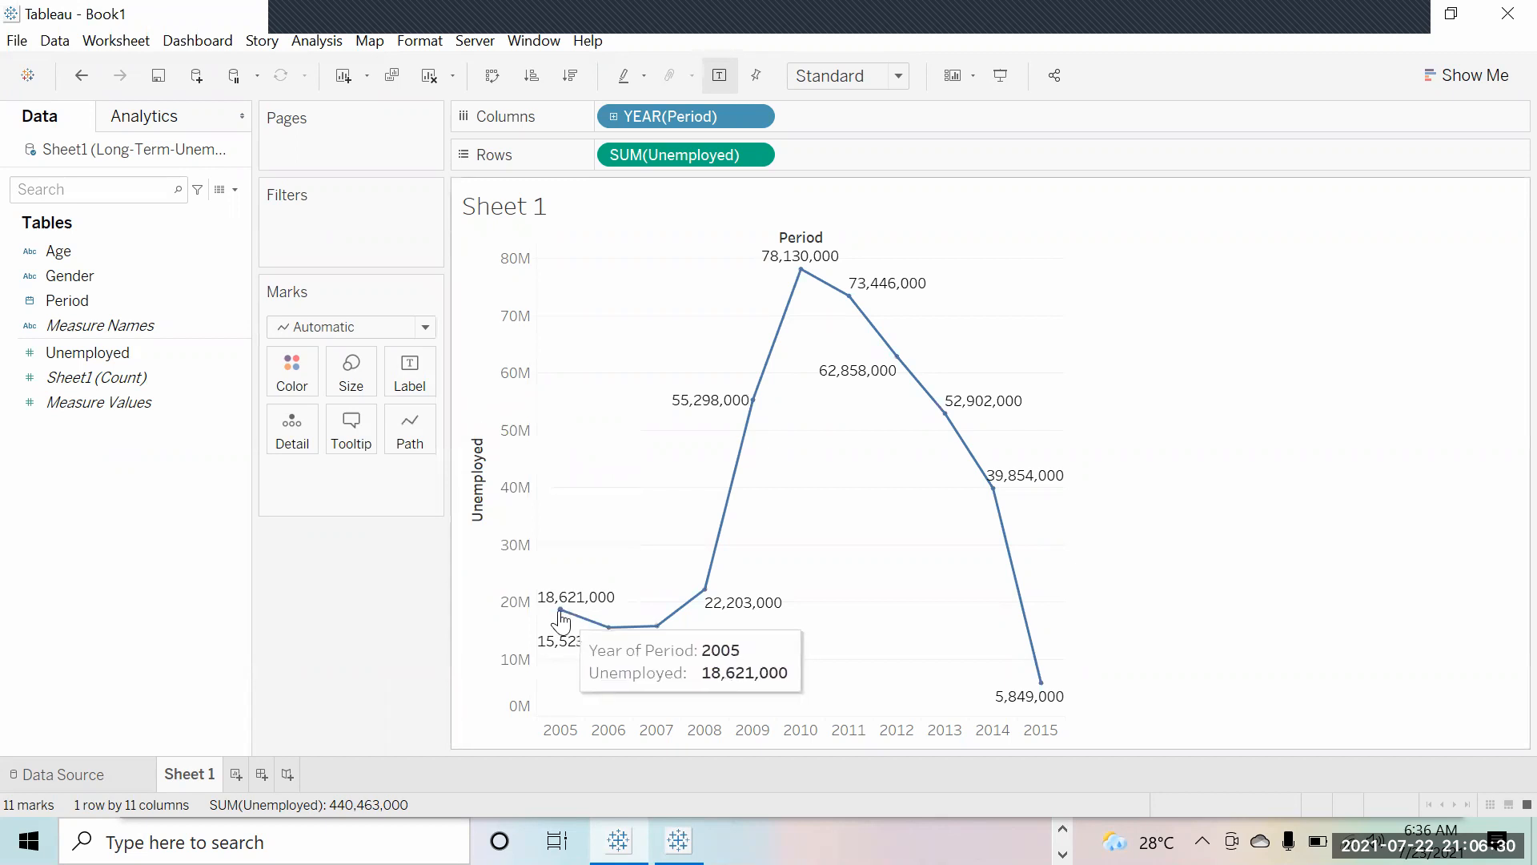
mouse_move(609, 630)
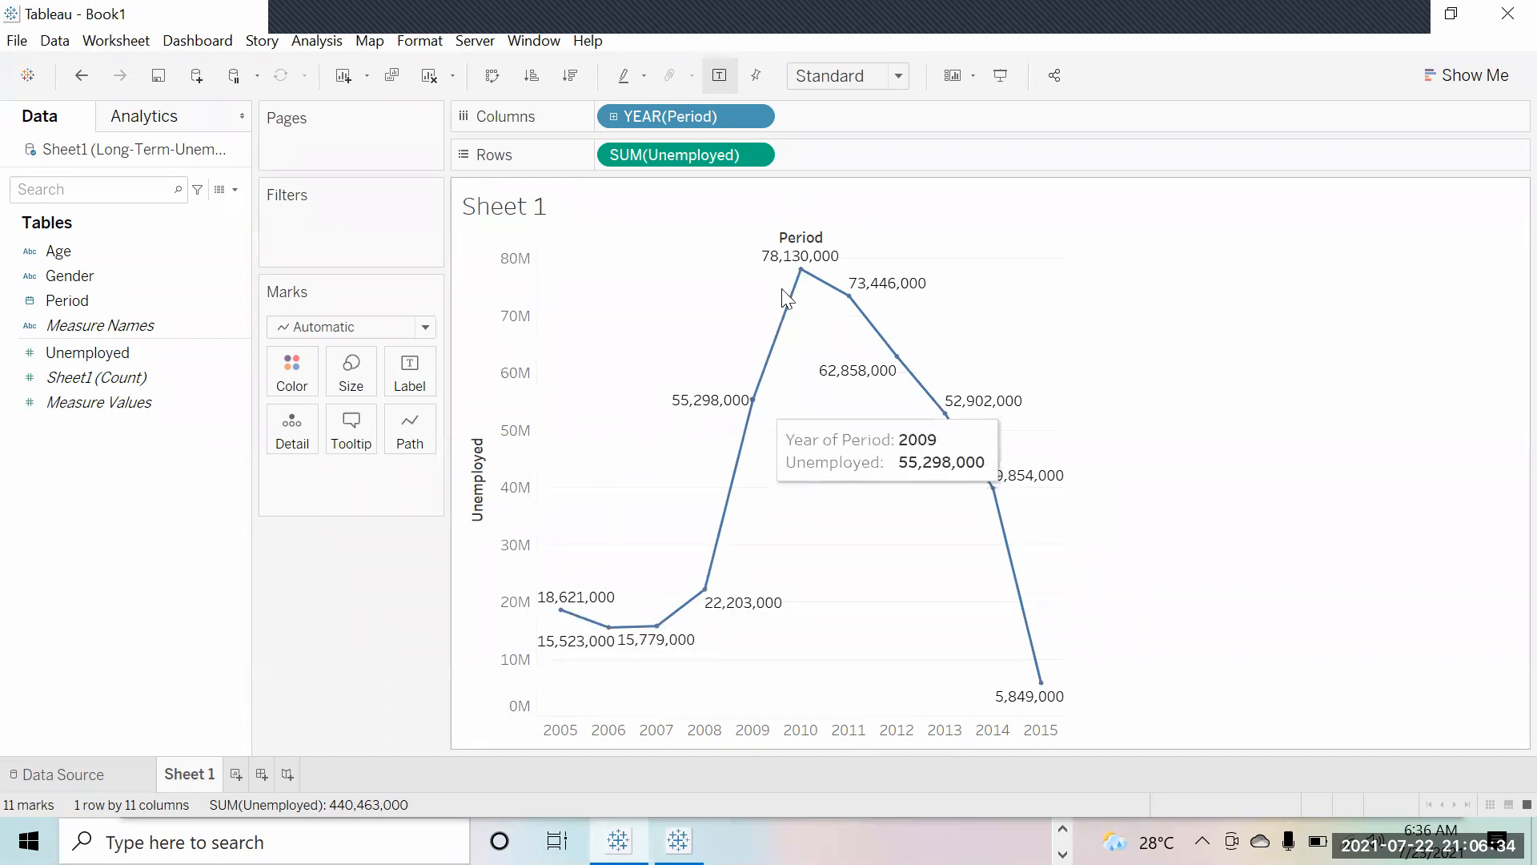
mouse_move(844, 296)
mouse_move(902, 385)
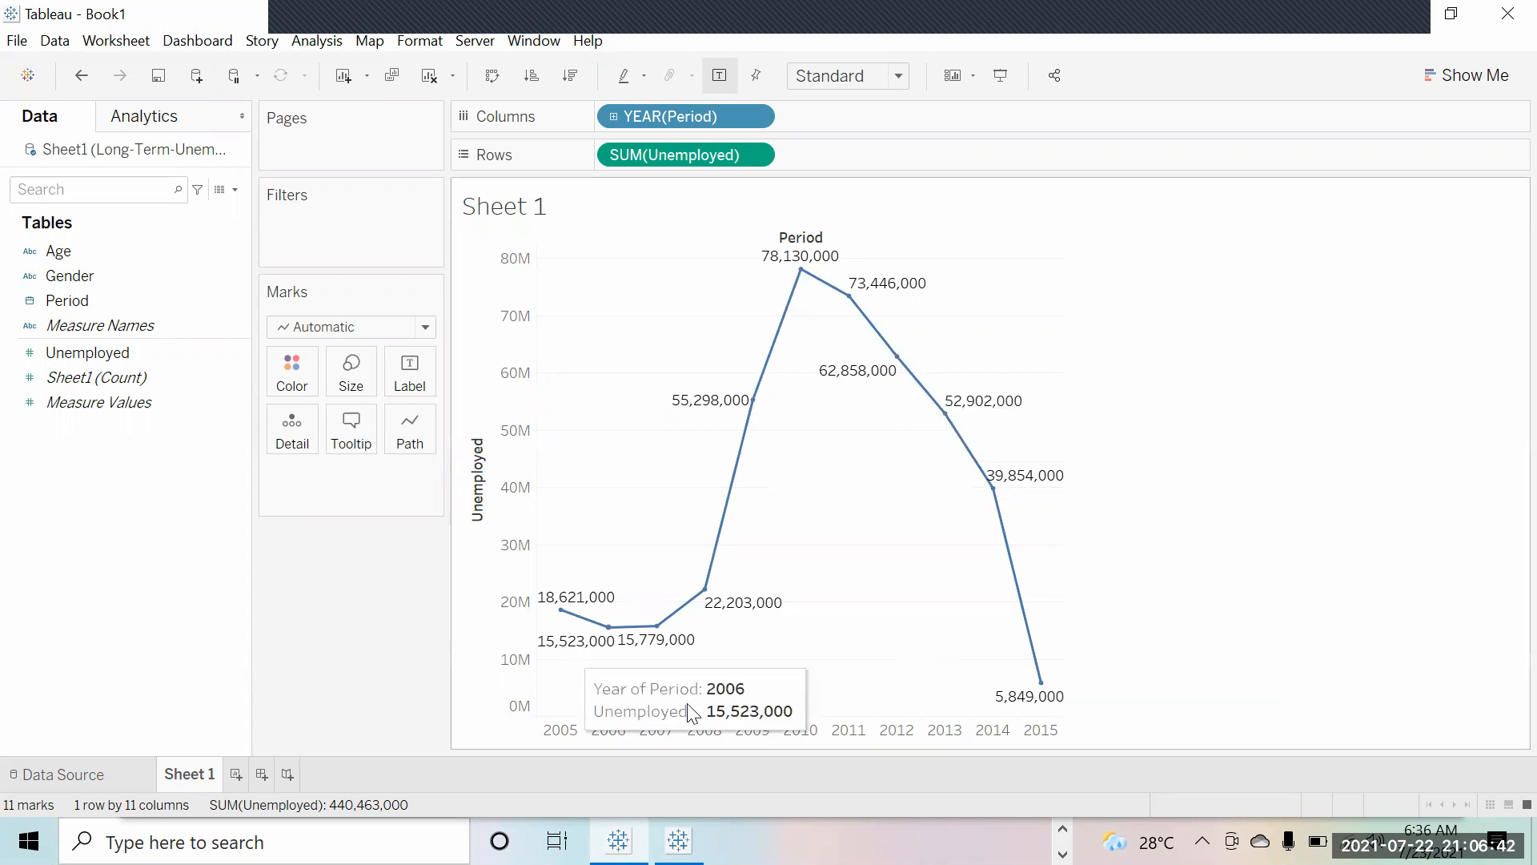
left_click(432, 371)
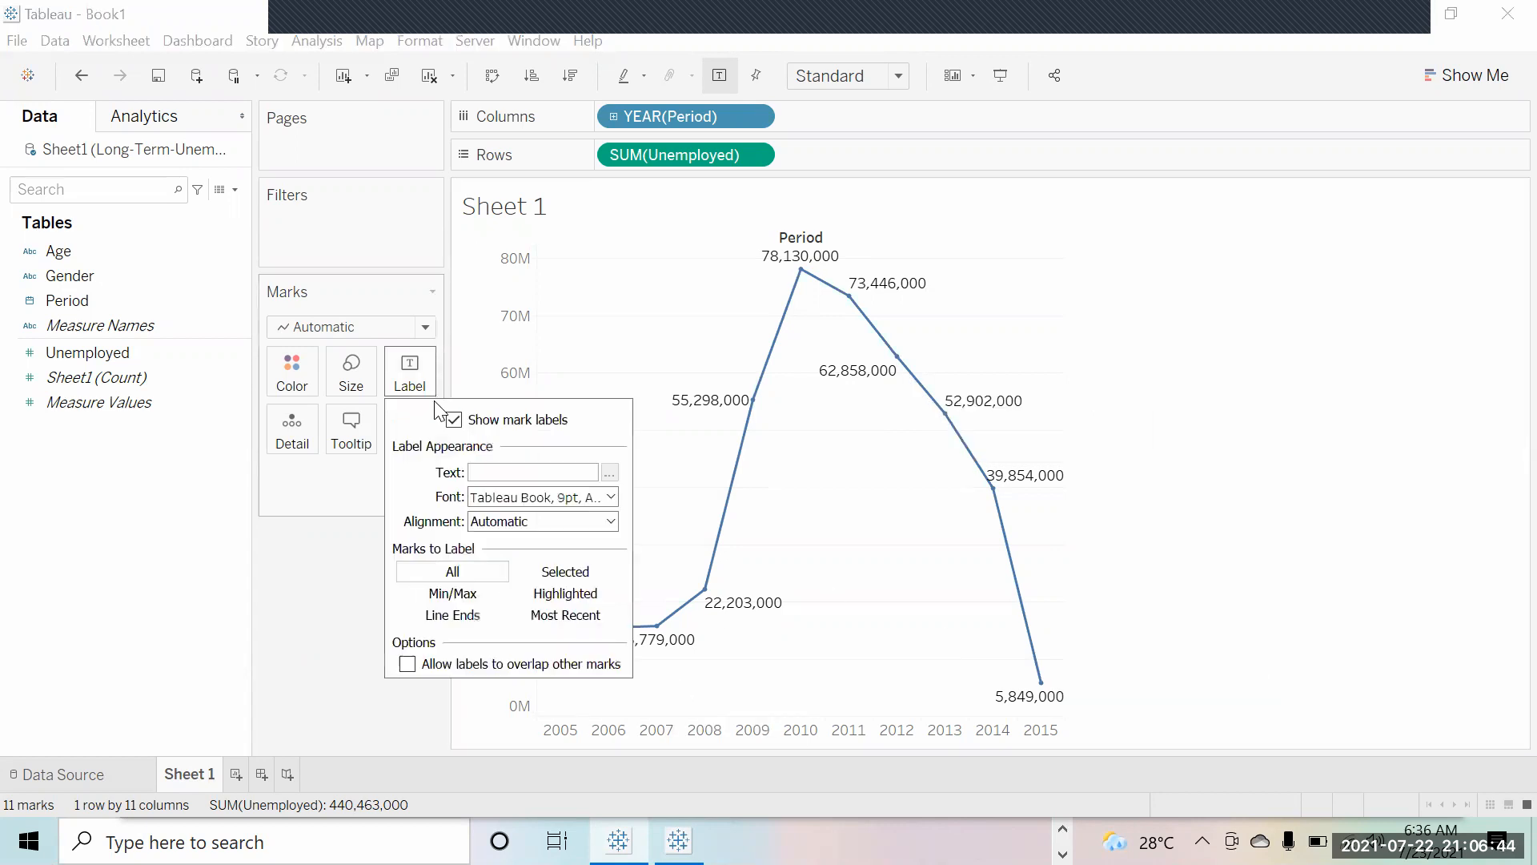
left_click(454, 421)
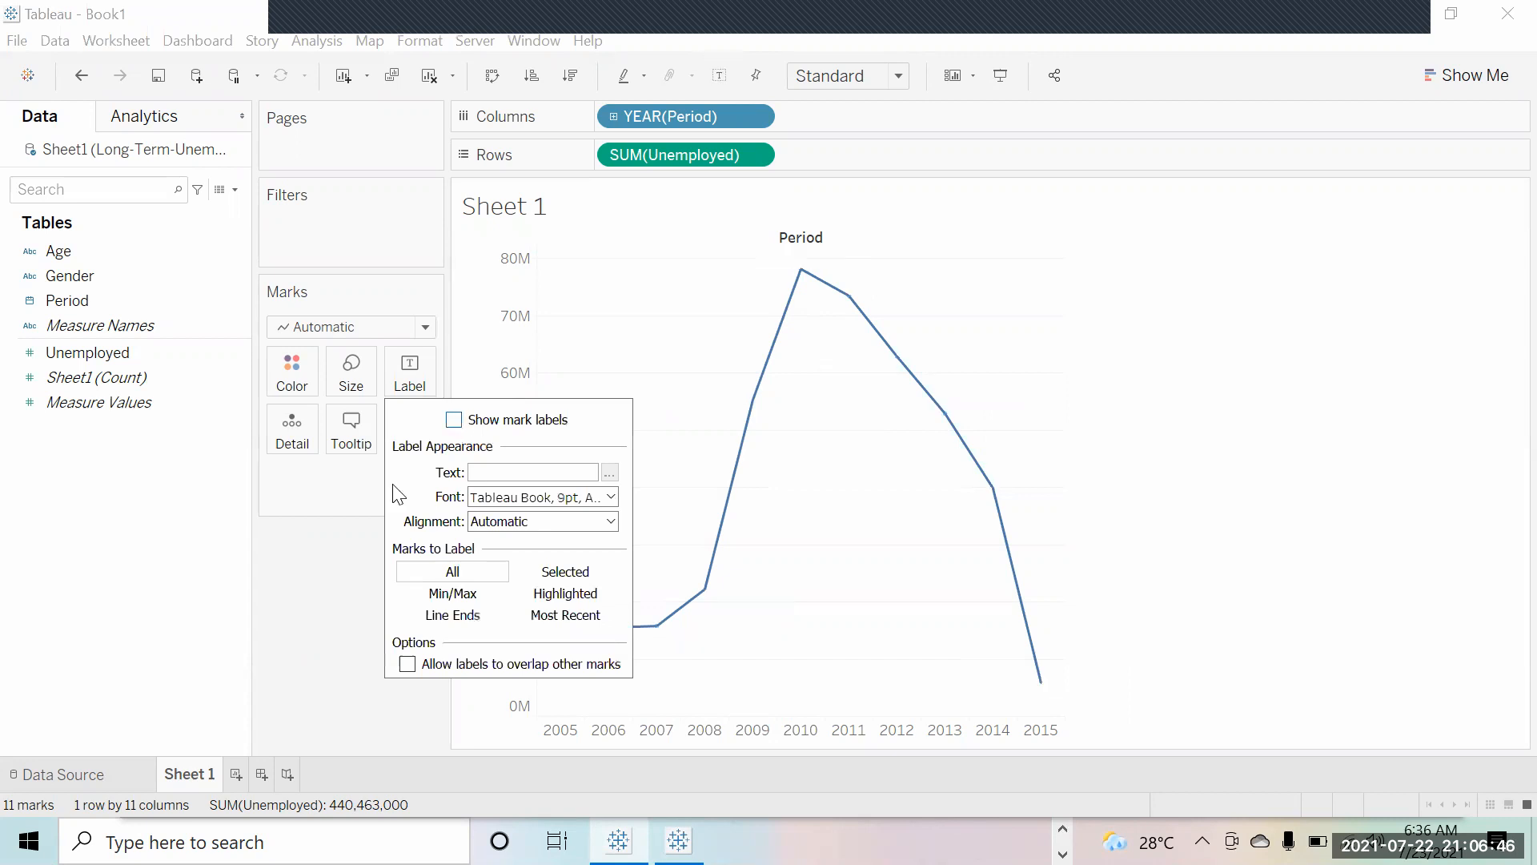
left_click(372, 522)
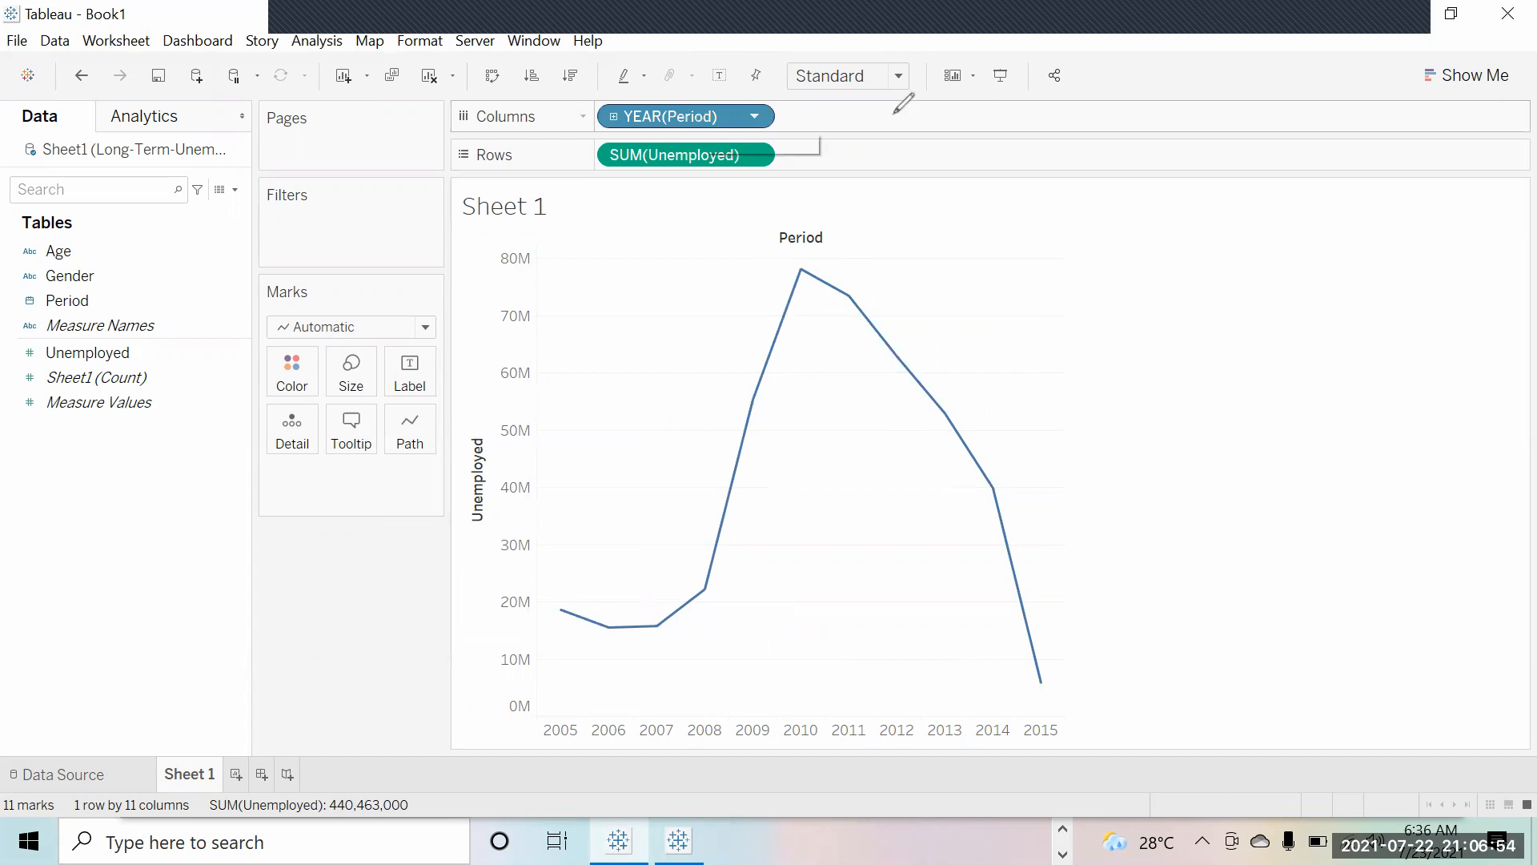
Step: Adjust the Columns shelf and inspect the yearly SUM(Unemployed) line across 2005–2015
mouse_move(897, 114)
left_mouse_down()
mouse_move(810, 103)
mouse_move(820, 128)
left_mouse_up()
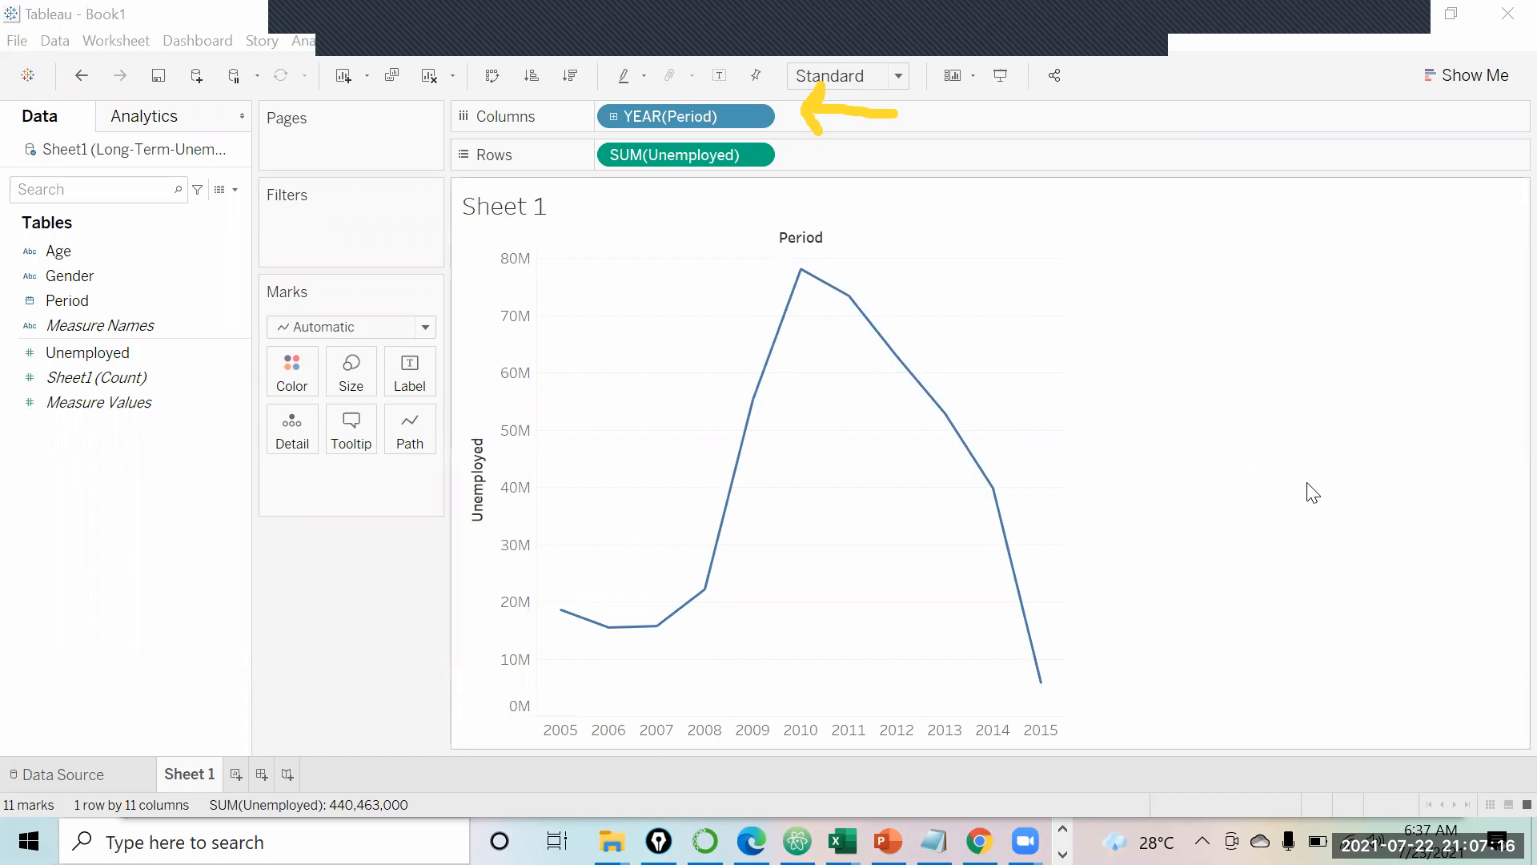
mouse_move(562, 619)
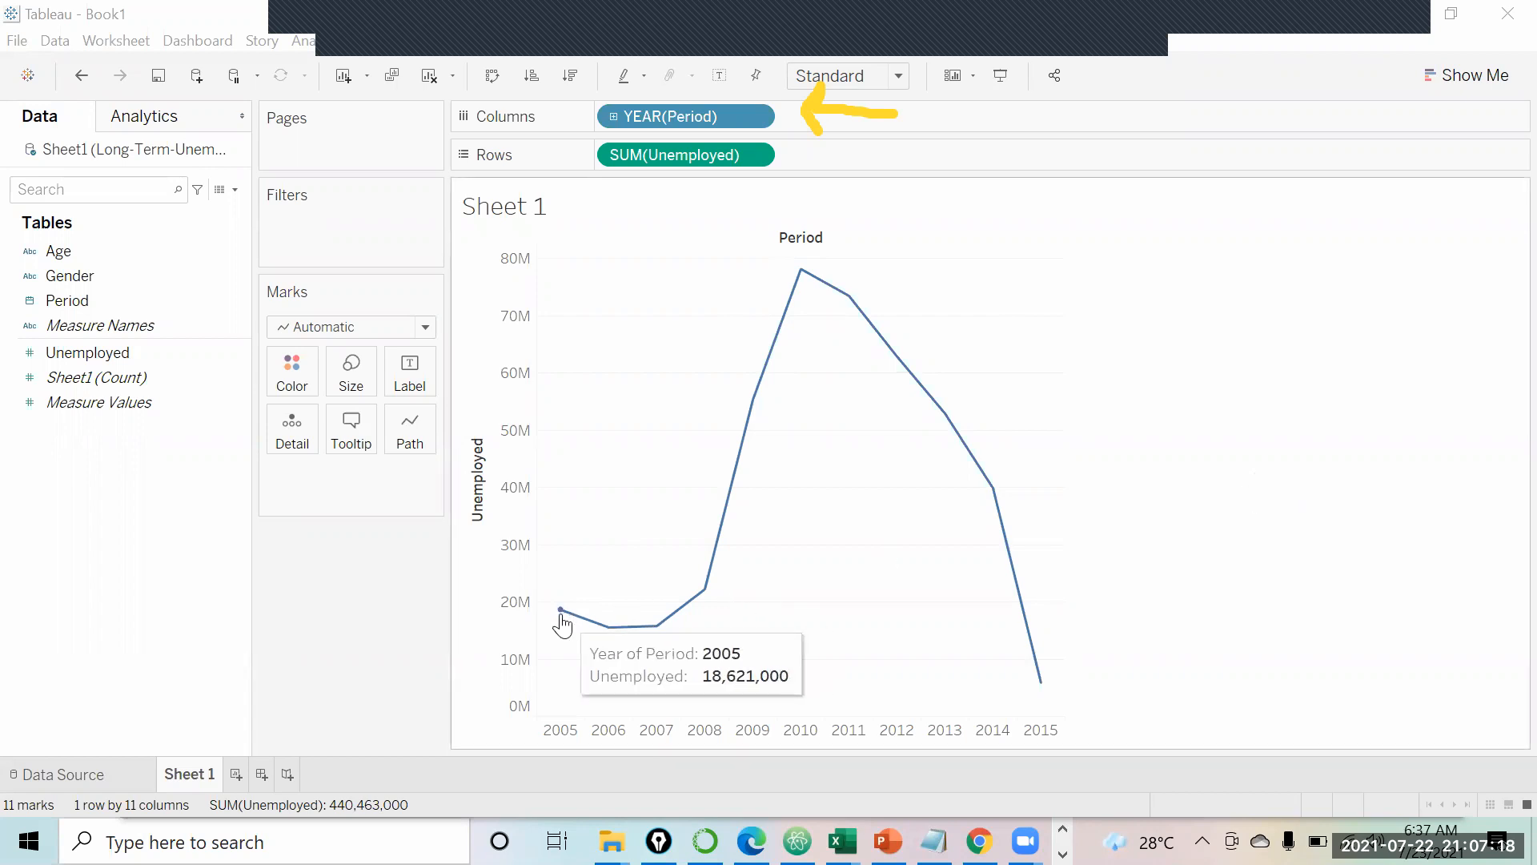
mouse_move(655, 628)
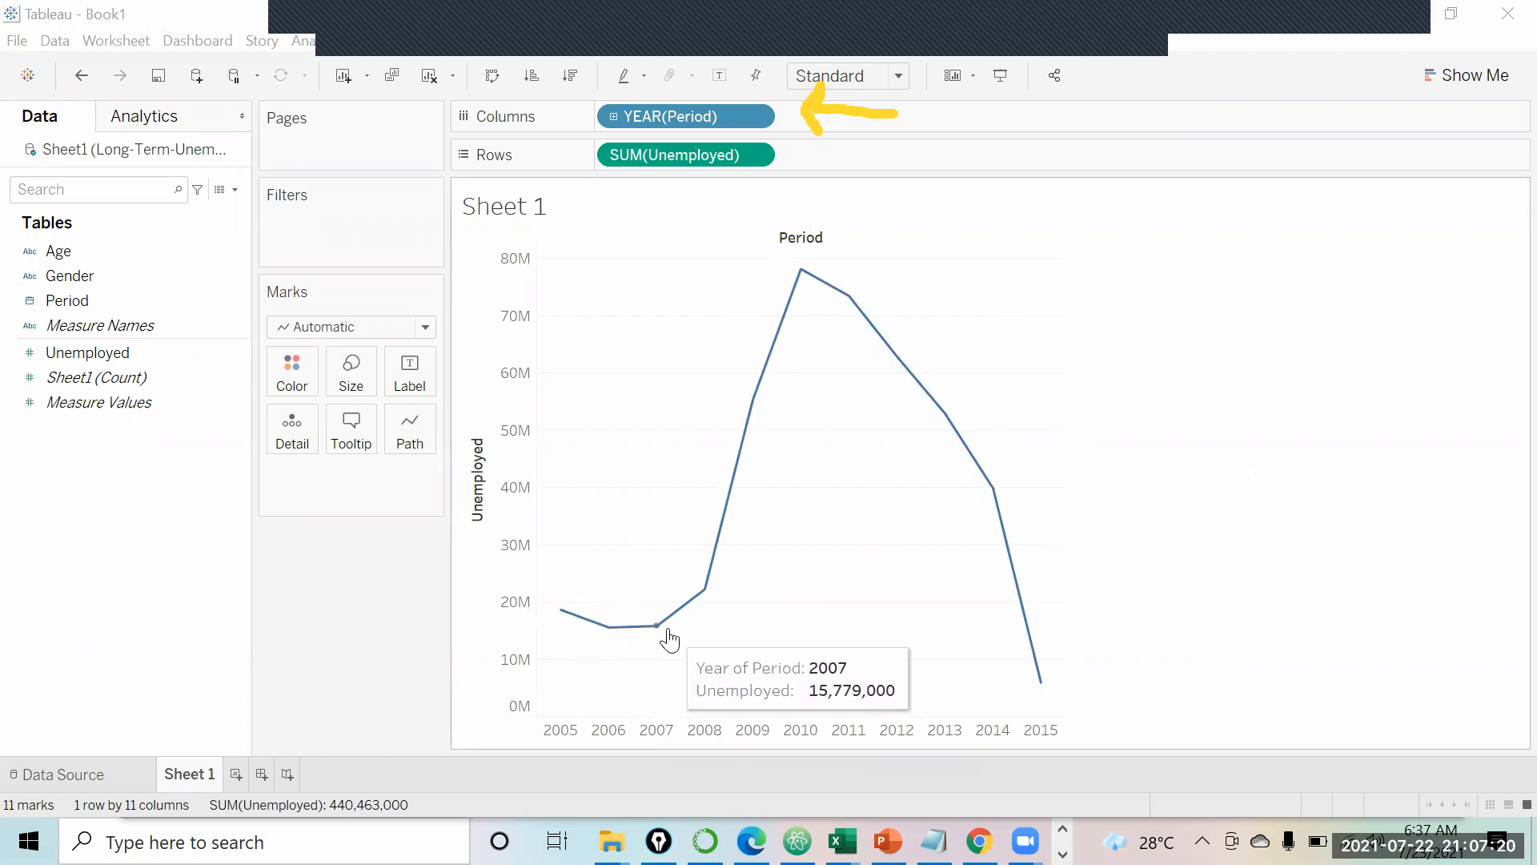
mouse_move(705, 592)
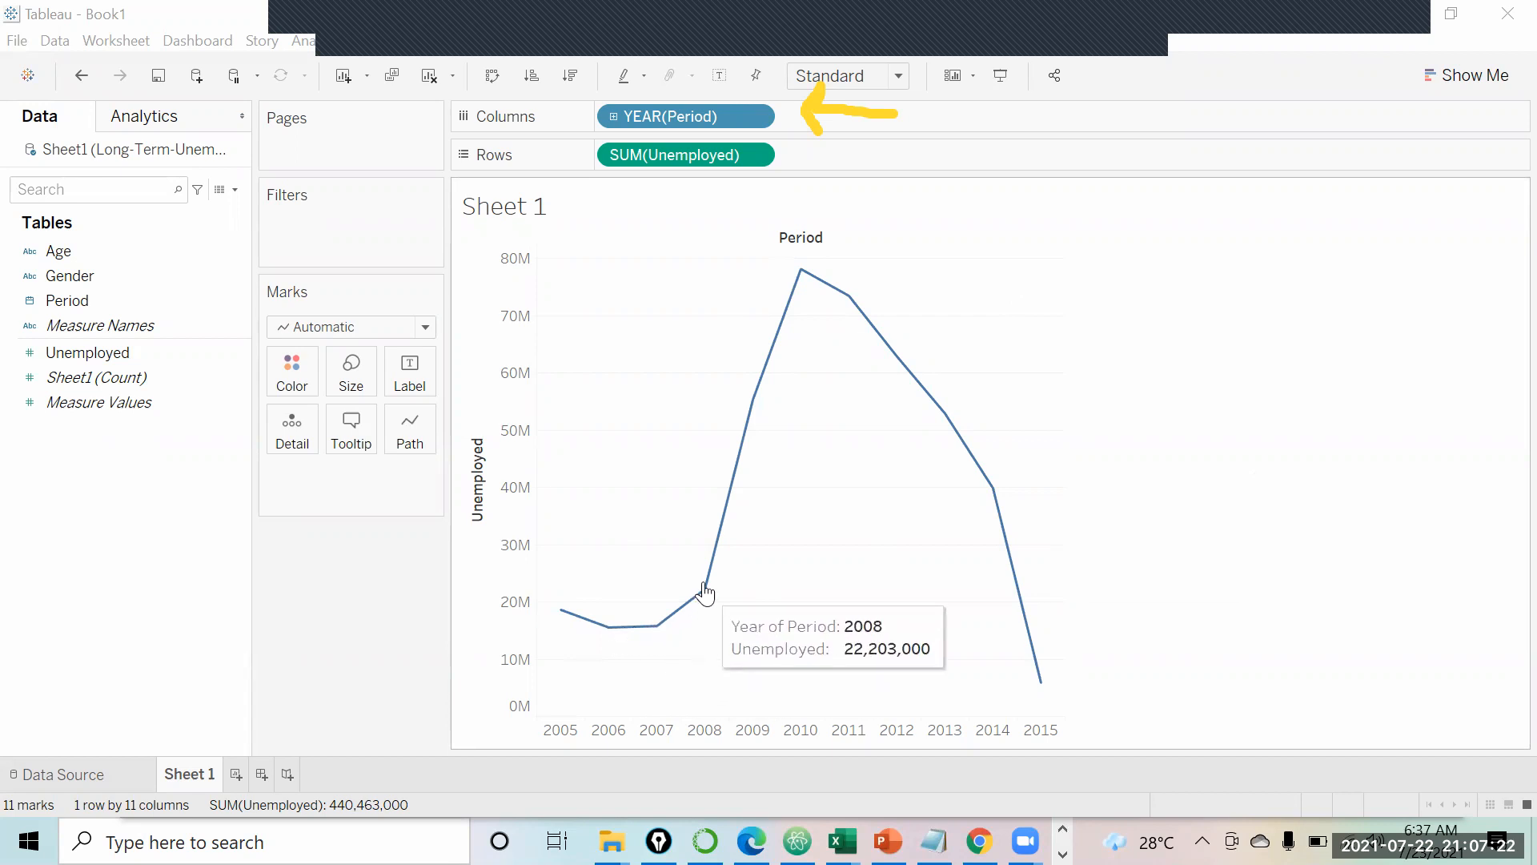
mouse_move(739, 450)
mouse_move(789, 298)
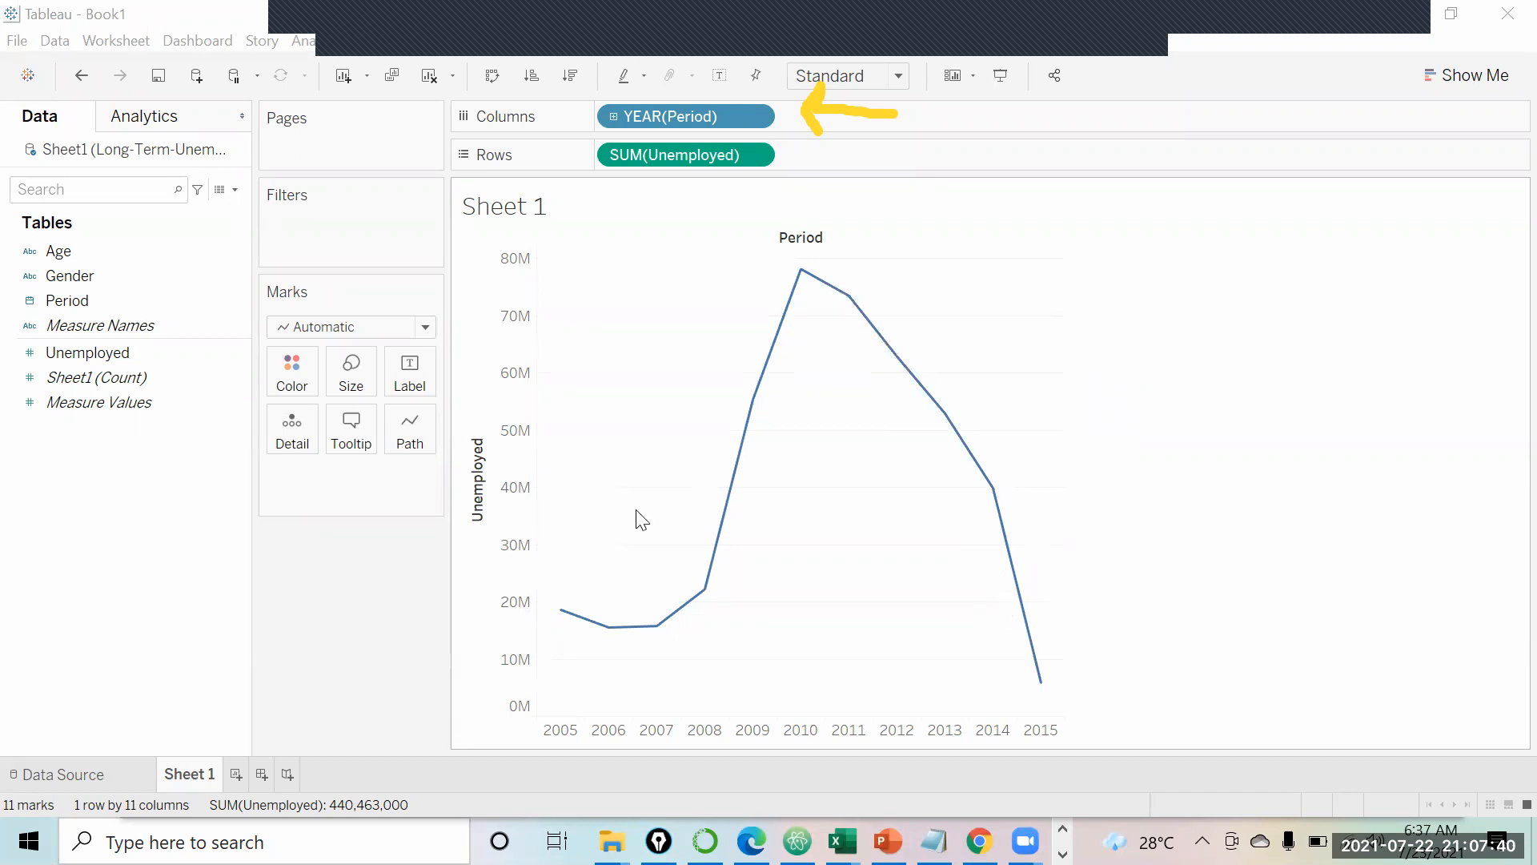
mouse_move(754, 418)
mouse_move(561, 615)
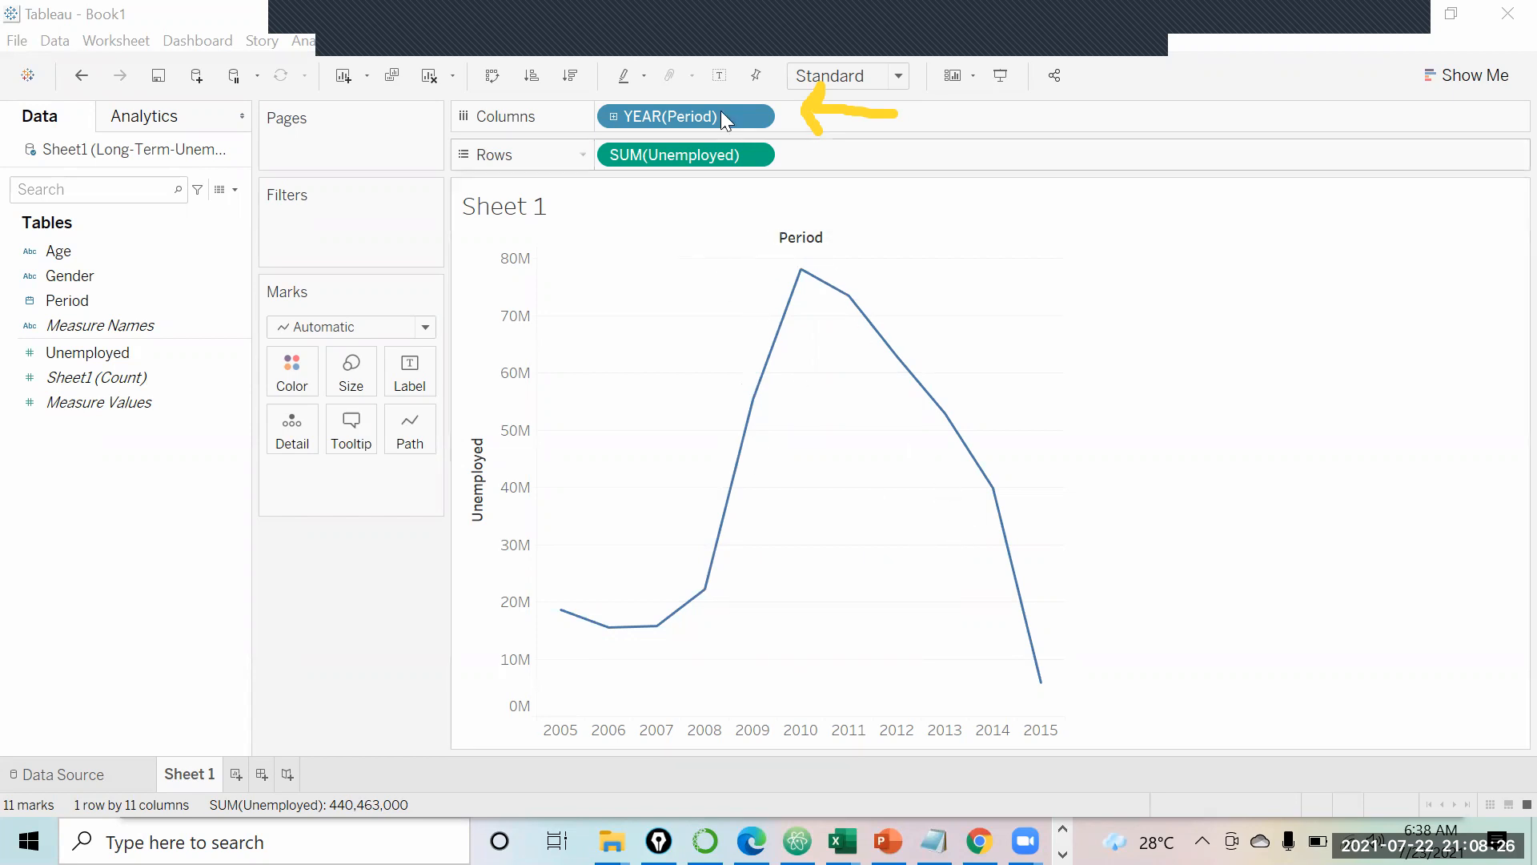
Step: Change the Period pill's date level to Quarter, plotting Unemployed for Q1–Q4
right_click(690, 112)
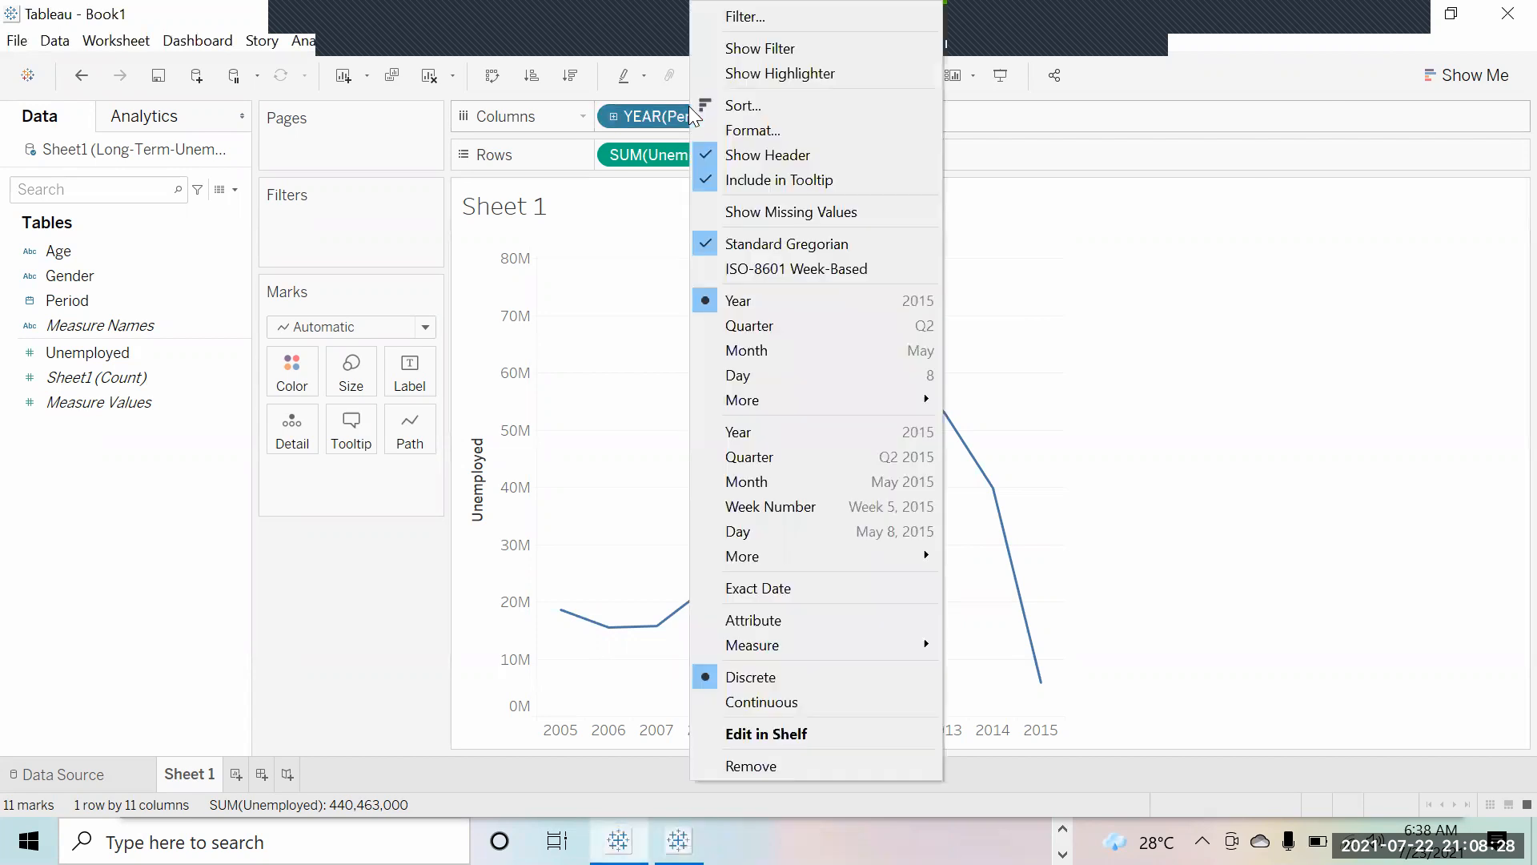
right_click(639, 112)
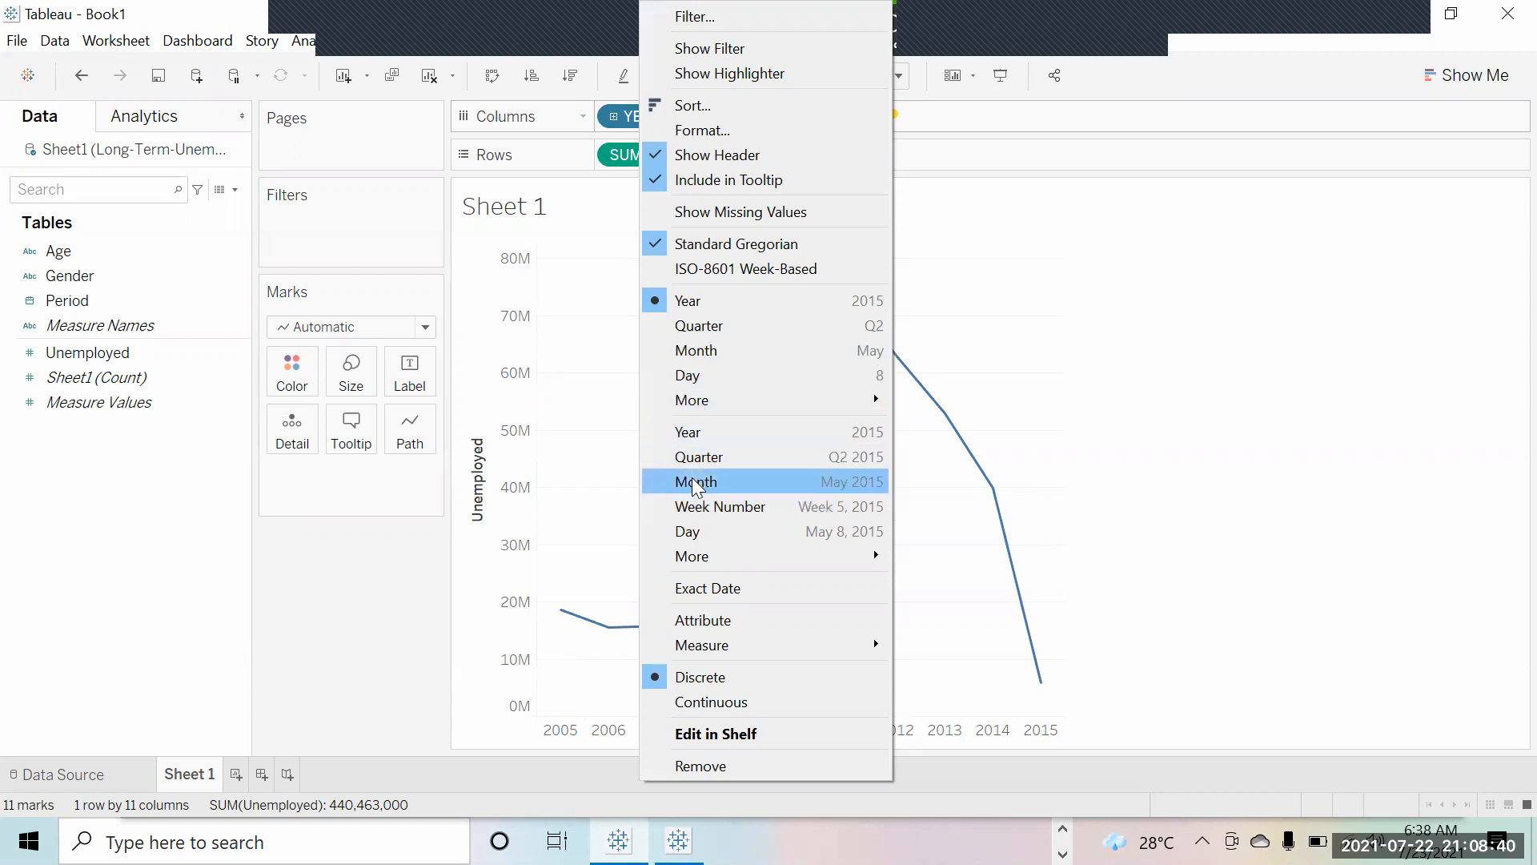
left_click(711, 325)
mouse_move(566, 278)
mouse_move(688, 303)
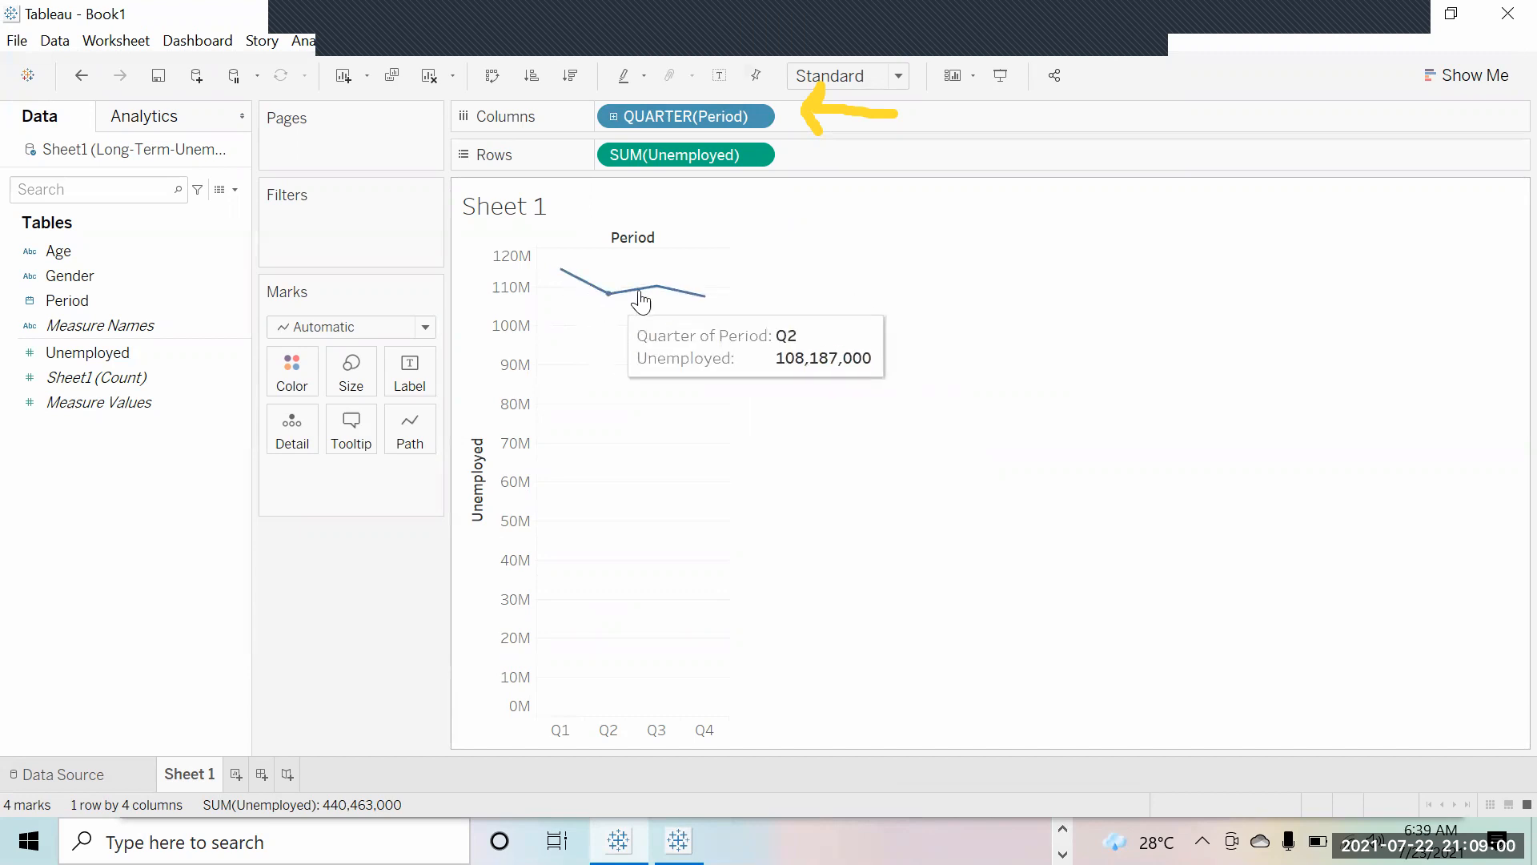
Step: Switch Period to Month, January–December, and reopen the MONTH(Period) pill's menu
right_click(661, 118)
left_click(725, 353)
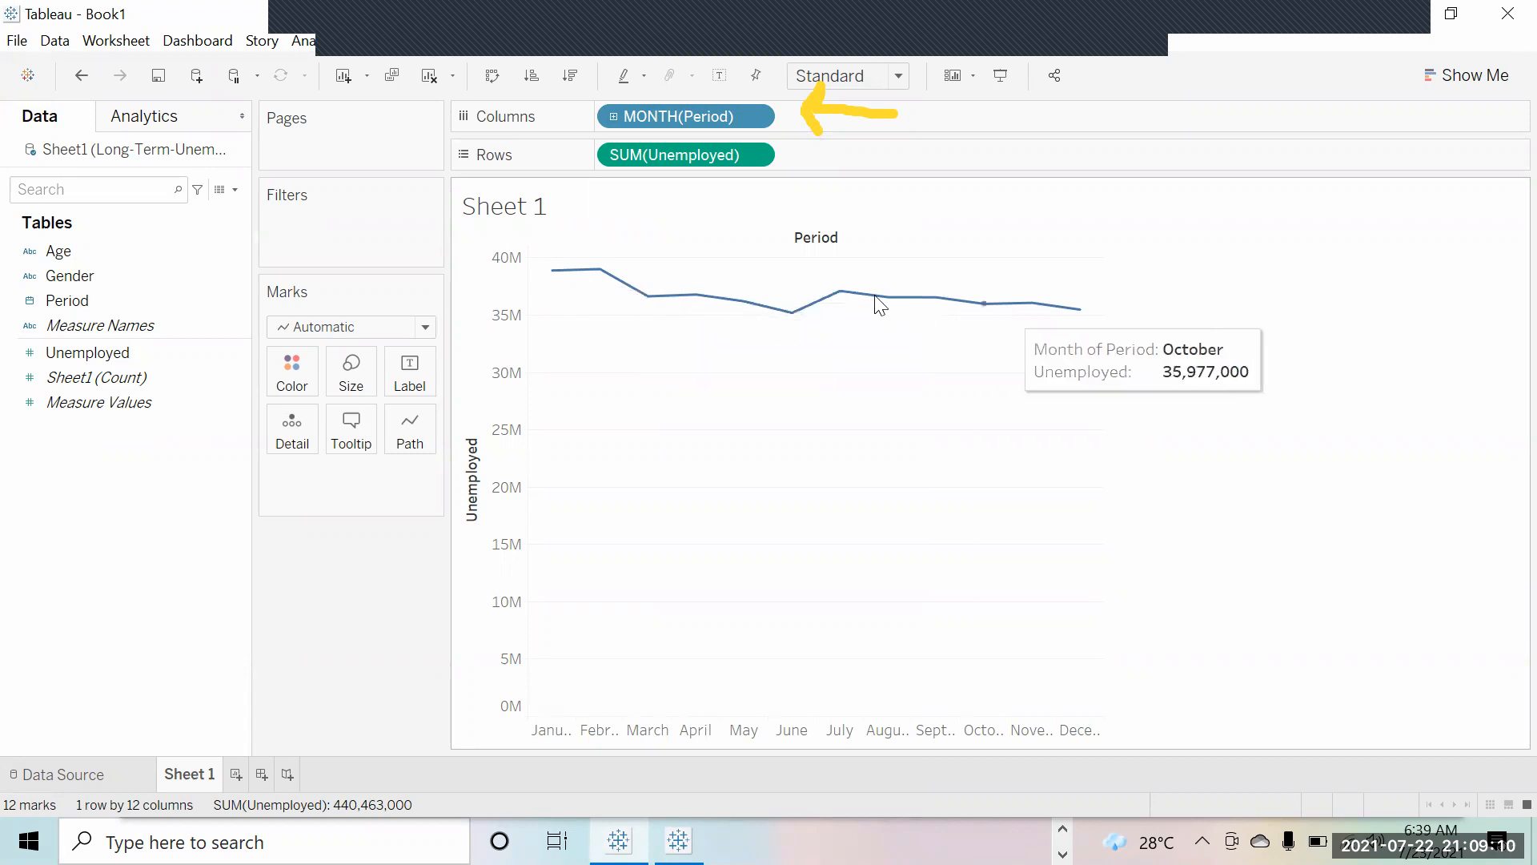
right_click(687, 110)
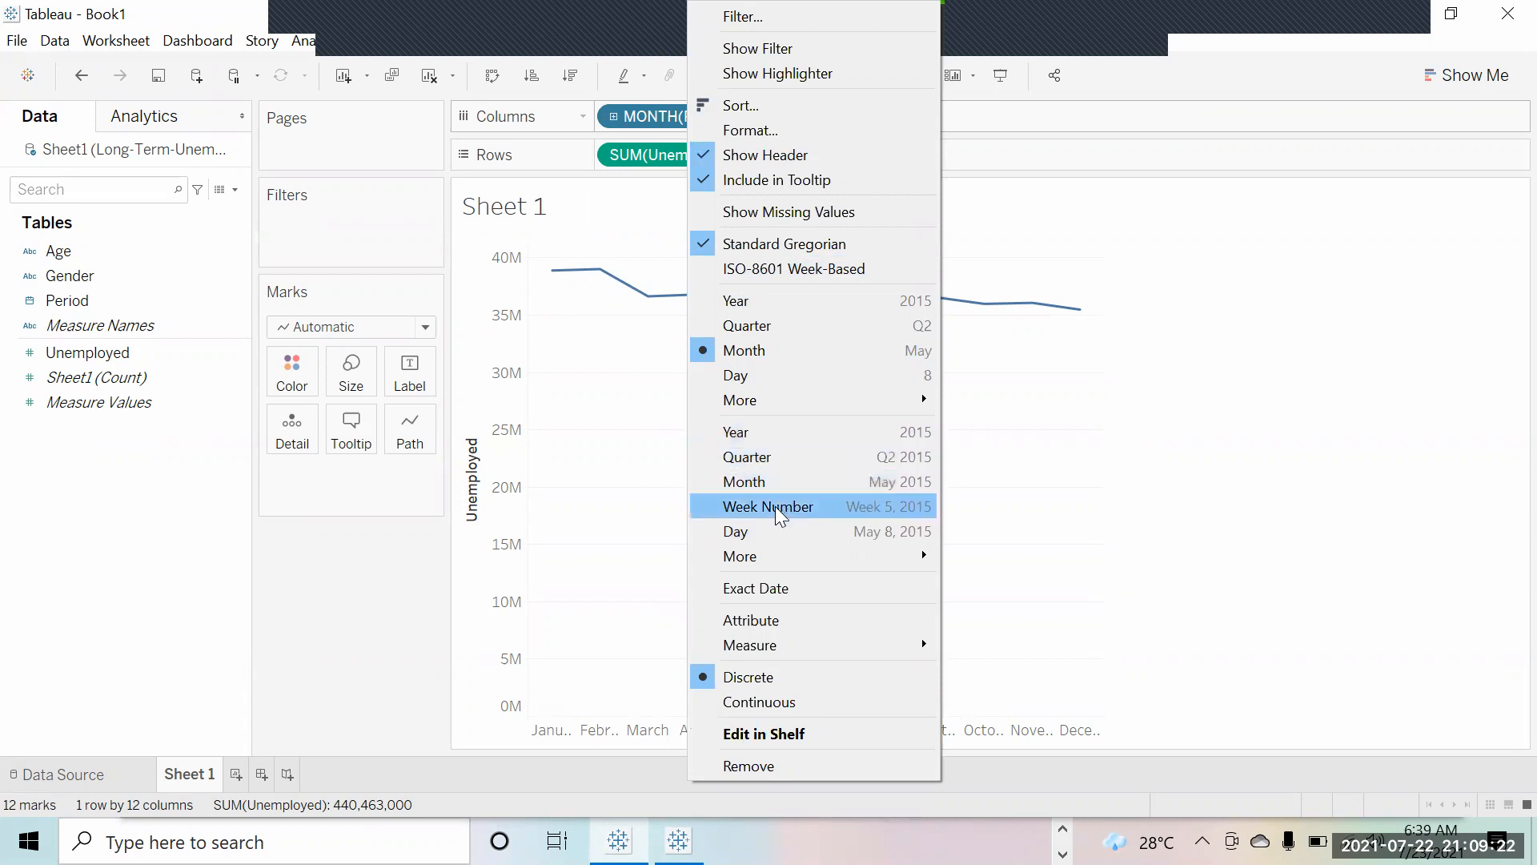
left_click(775, 460)
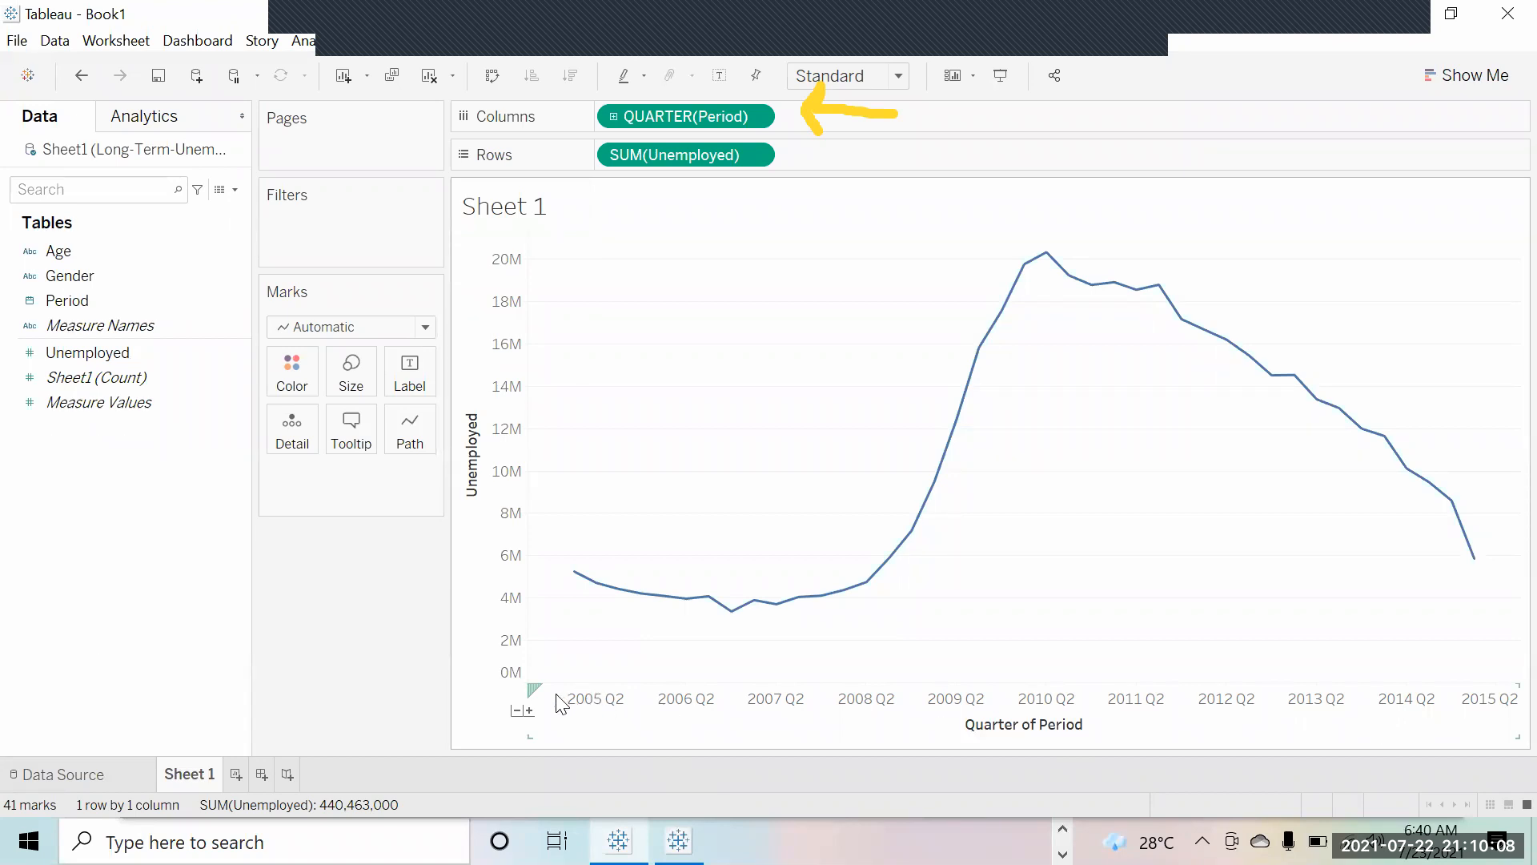
mouse_move(611, 590)
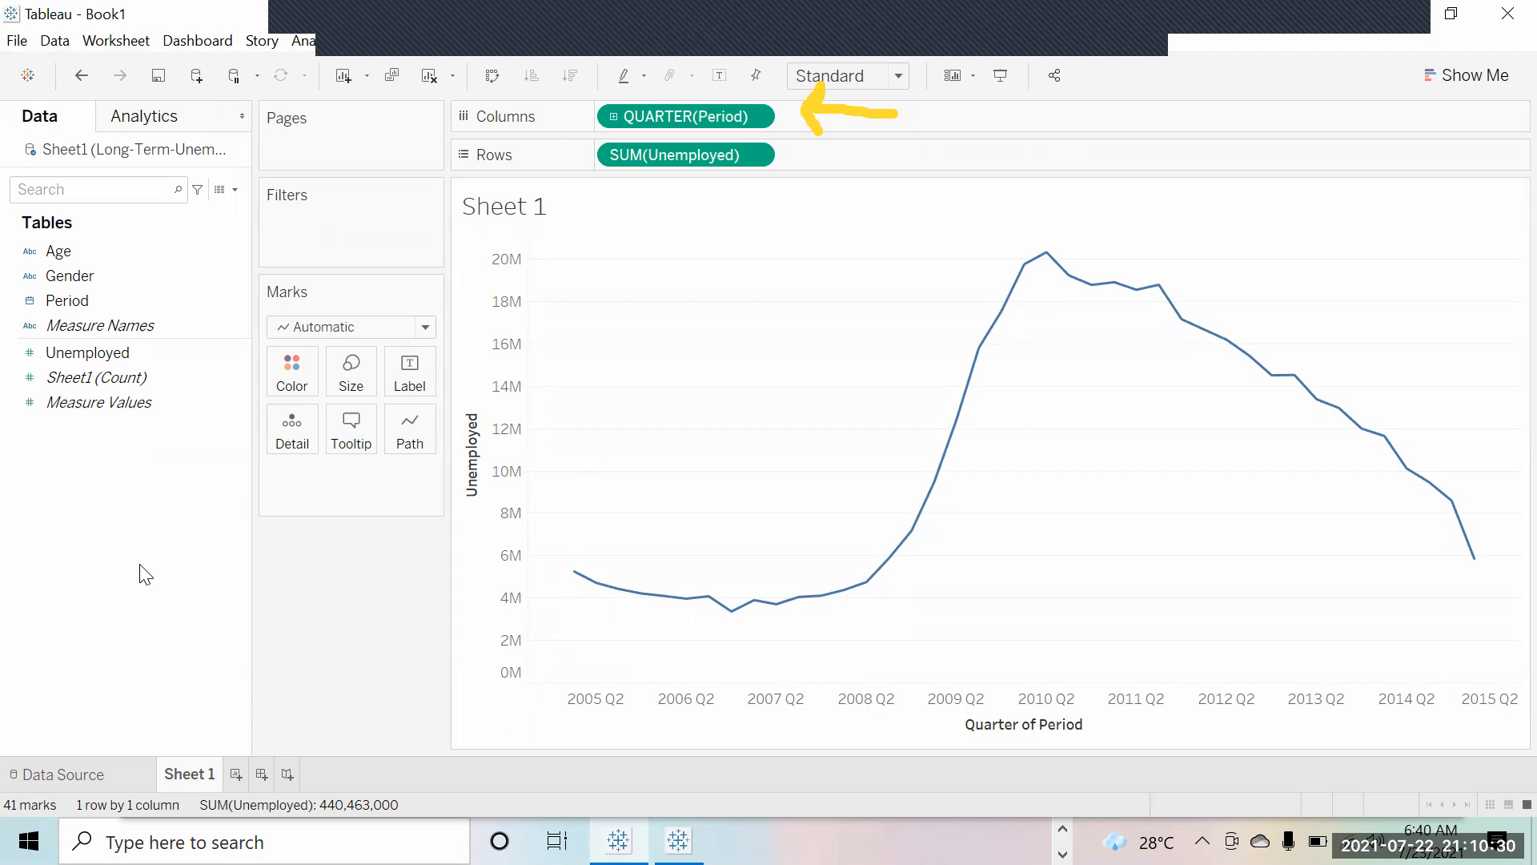
left_click(58, 775)
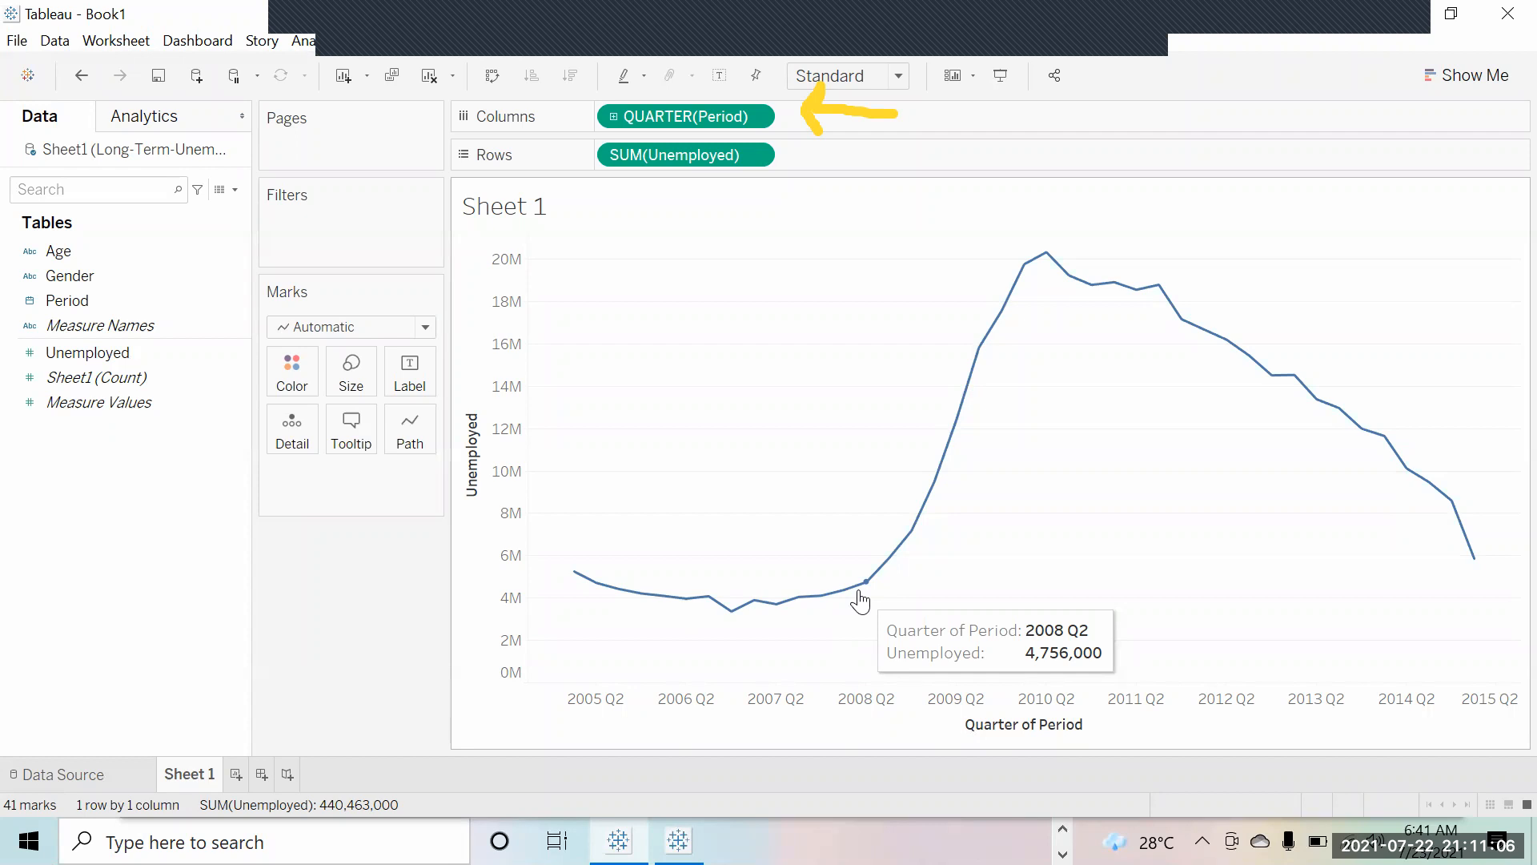
left_click(1144, 24)
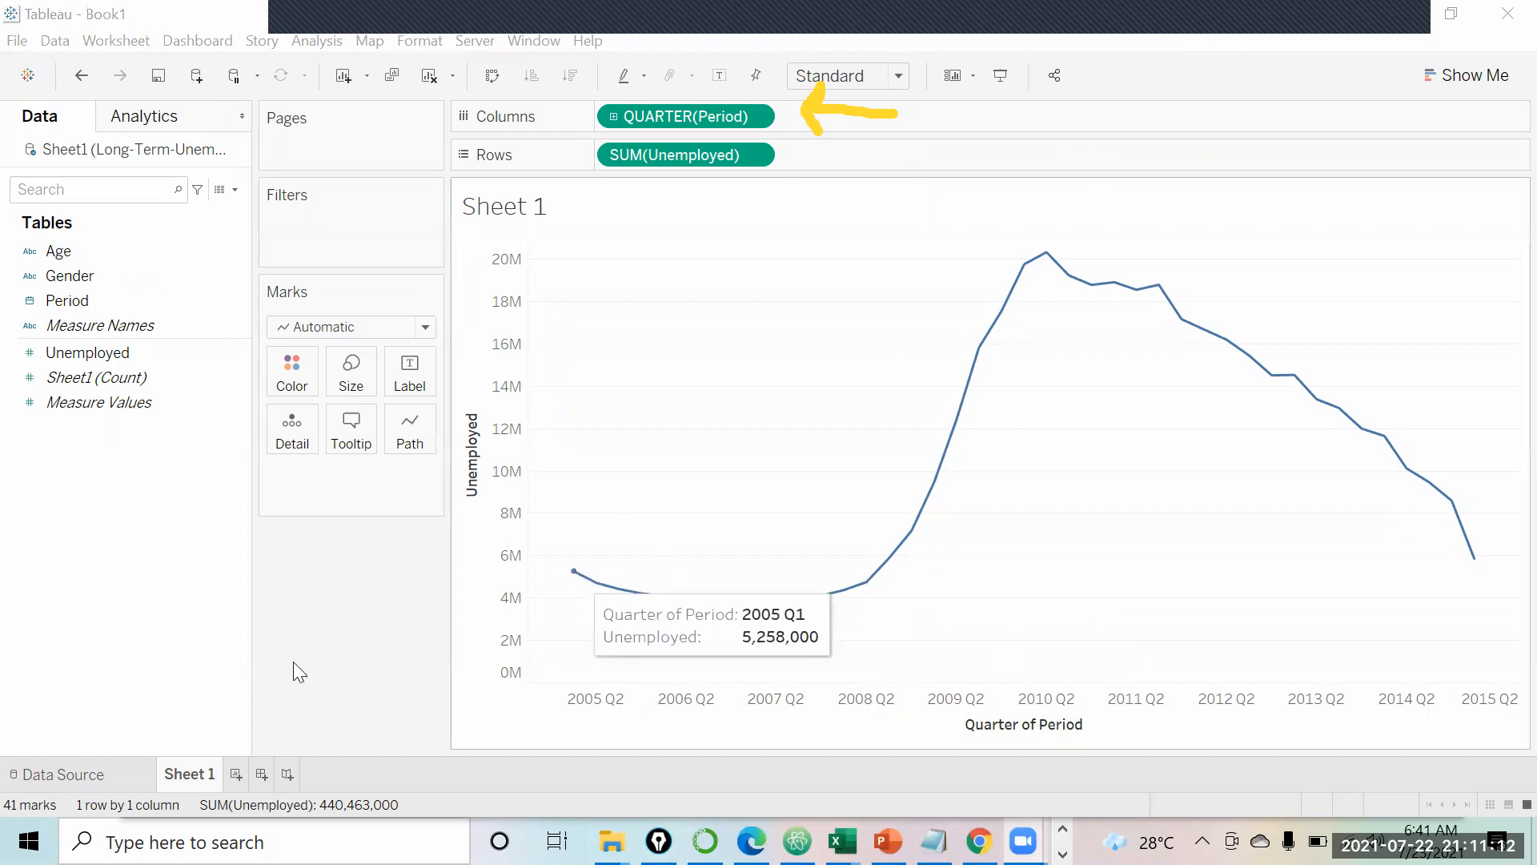
Step: Duplicate Sheet 1 and colour its quarterly unemployment line by Gender into Men and Women
right_click(189, 775)
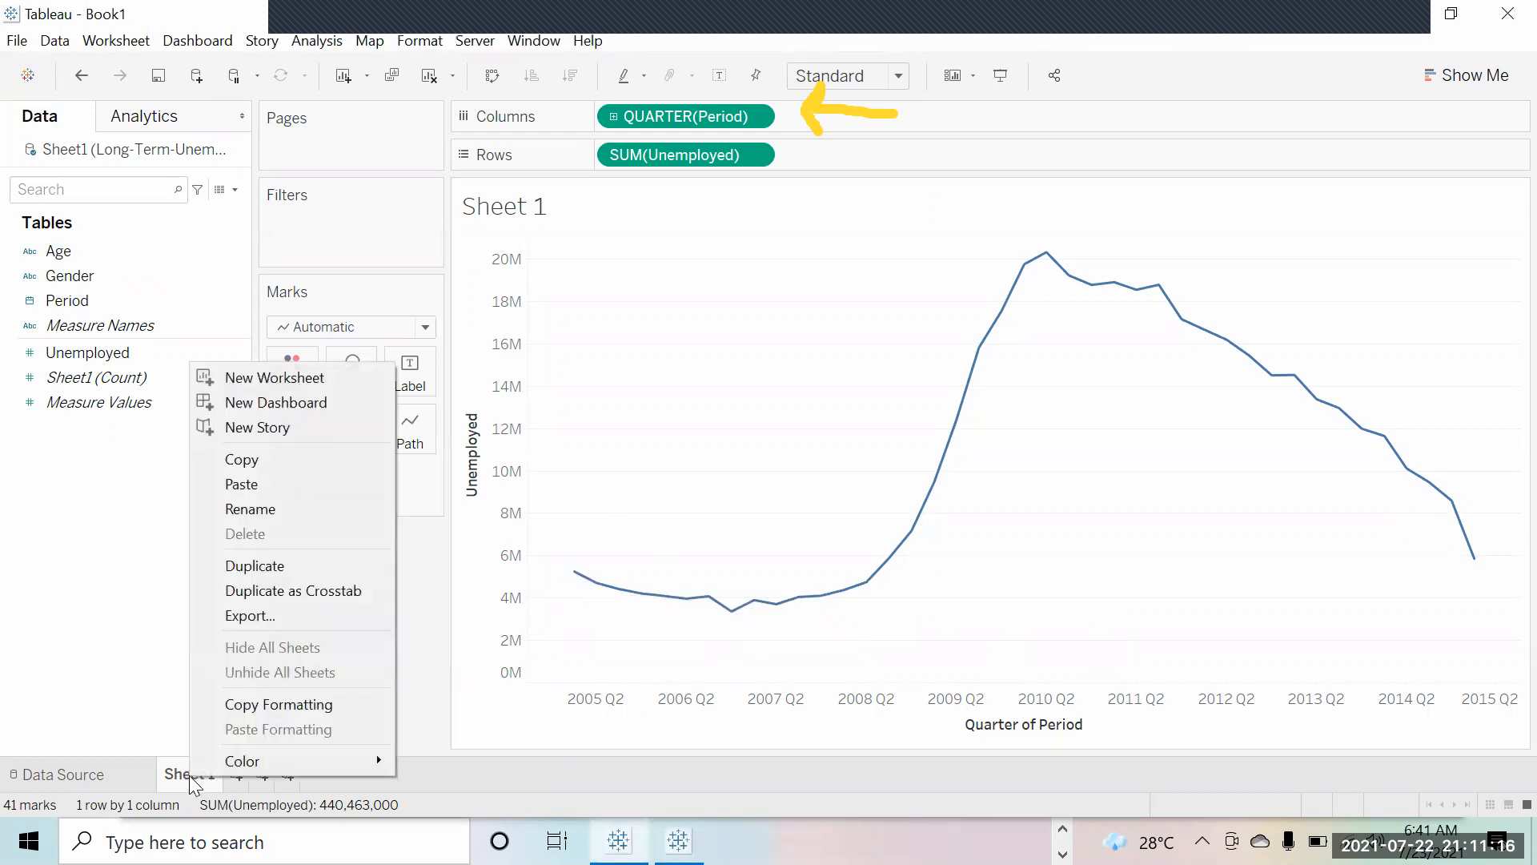
left_click(267, 563)
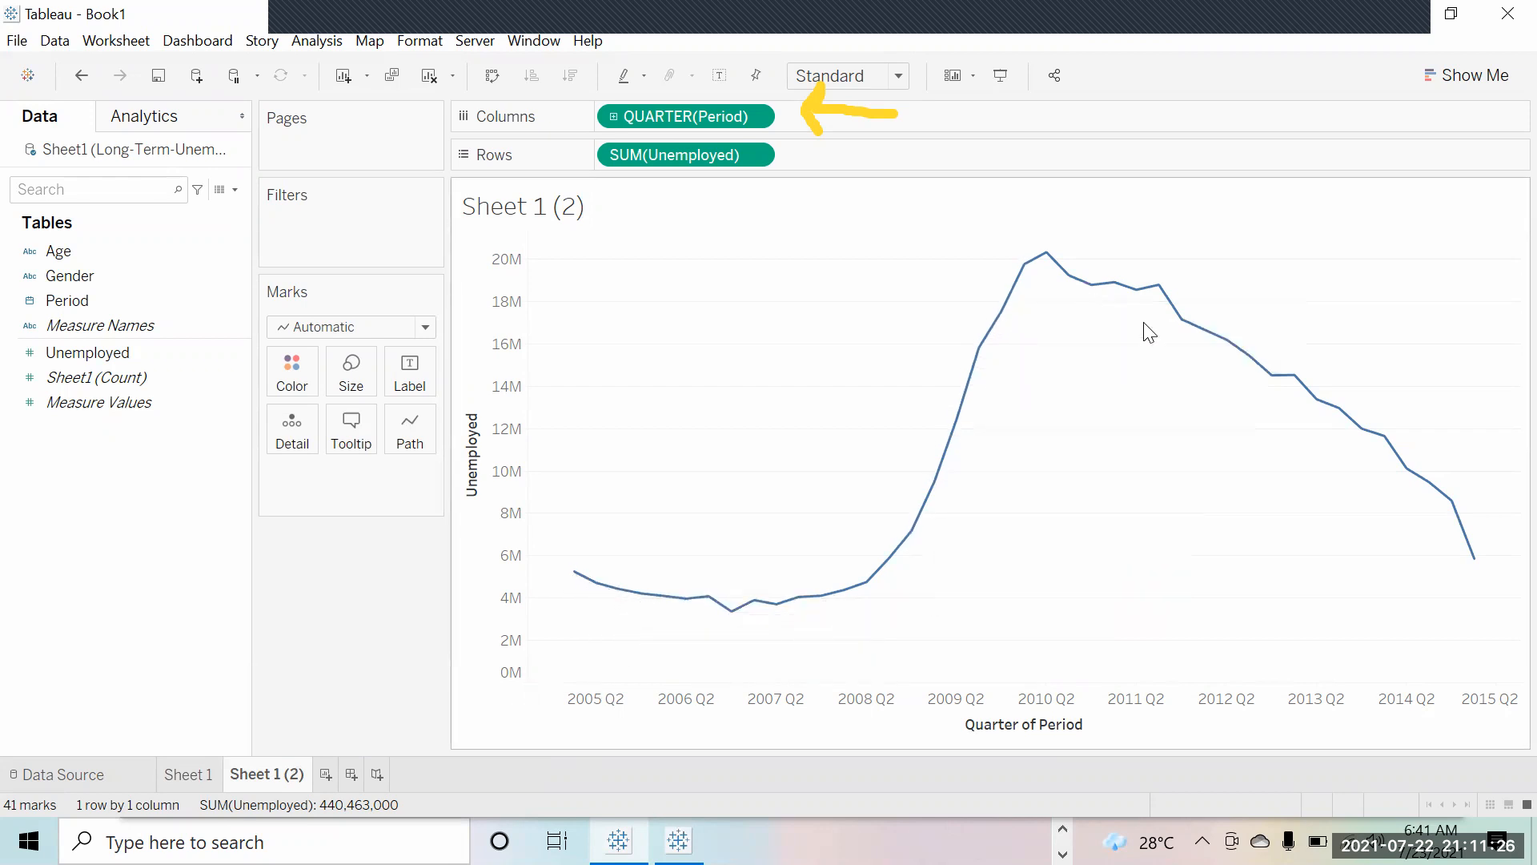
left_click_drag(85, 277, 277, 369)
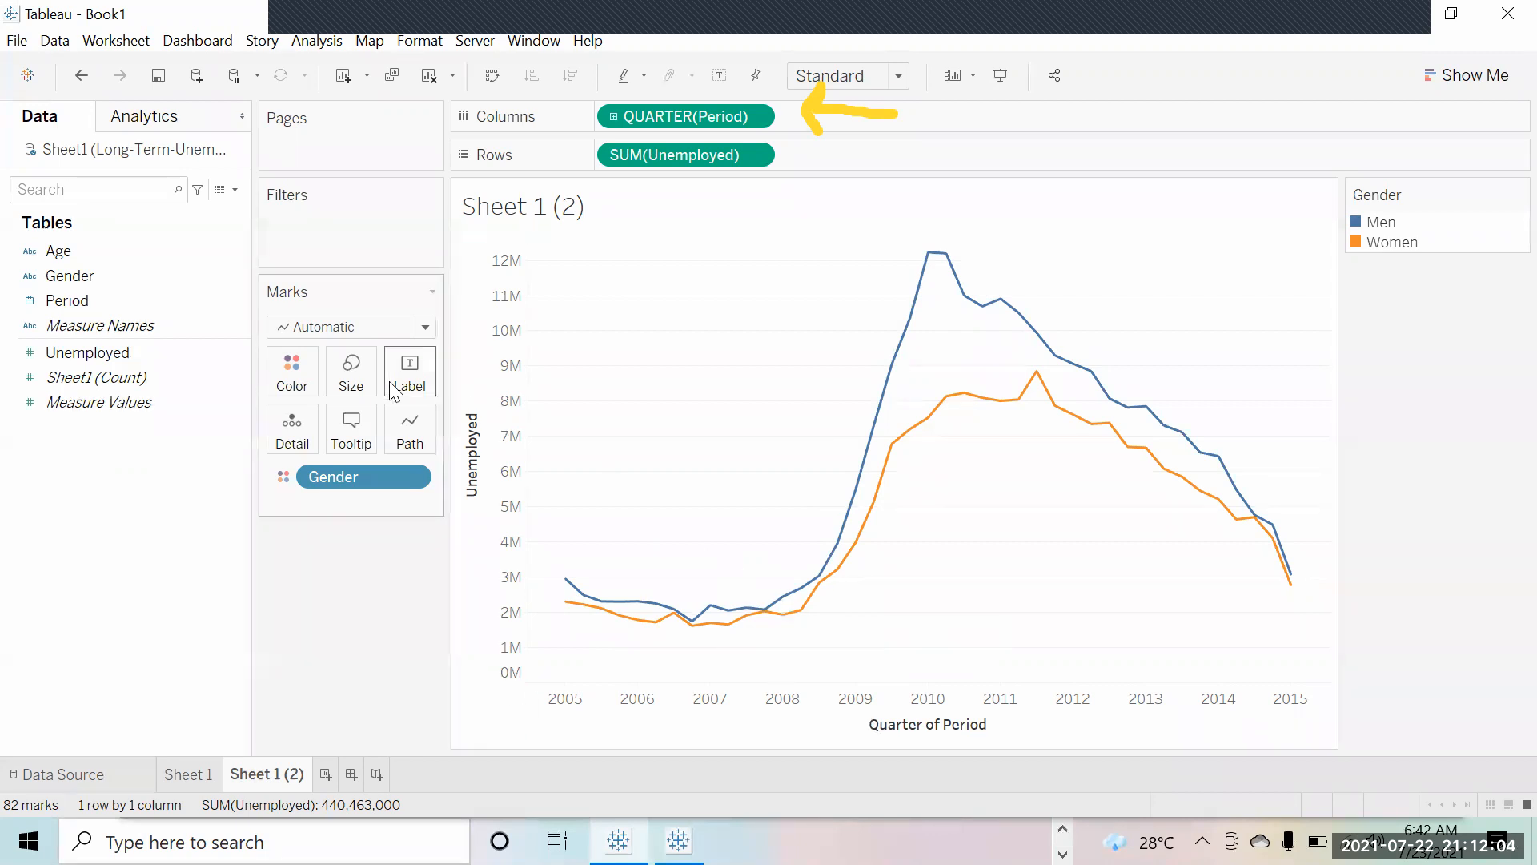
Step: Assign yellow to the Men line and light pink to the Women line
left_click(307, 373)
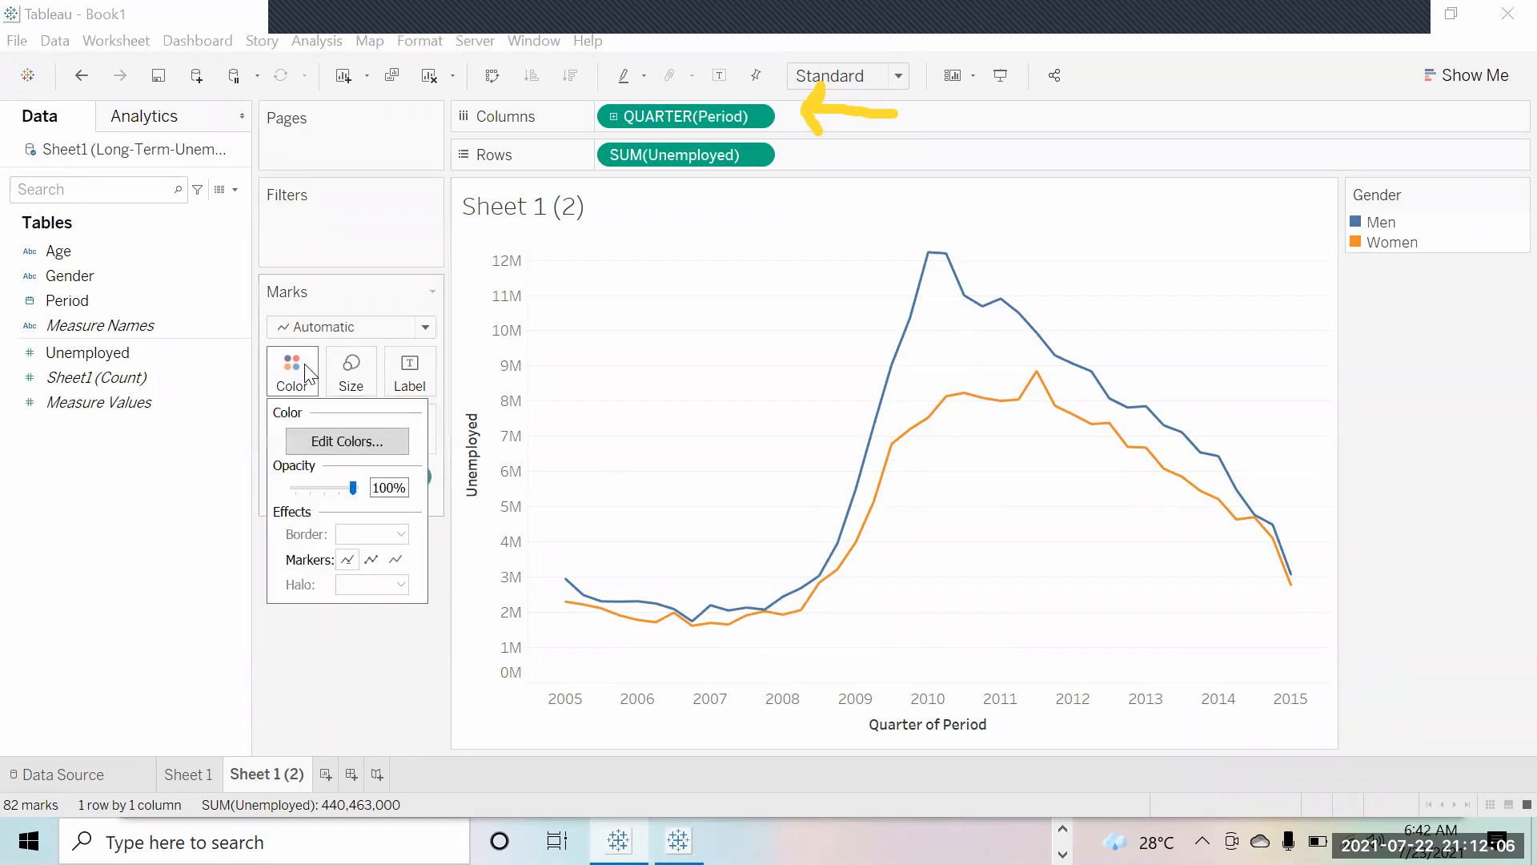
left_click(332, 441)
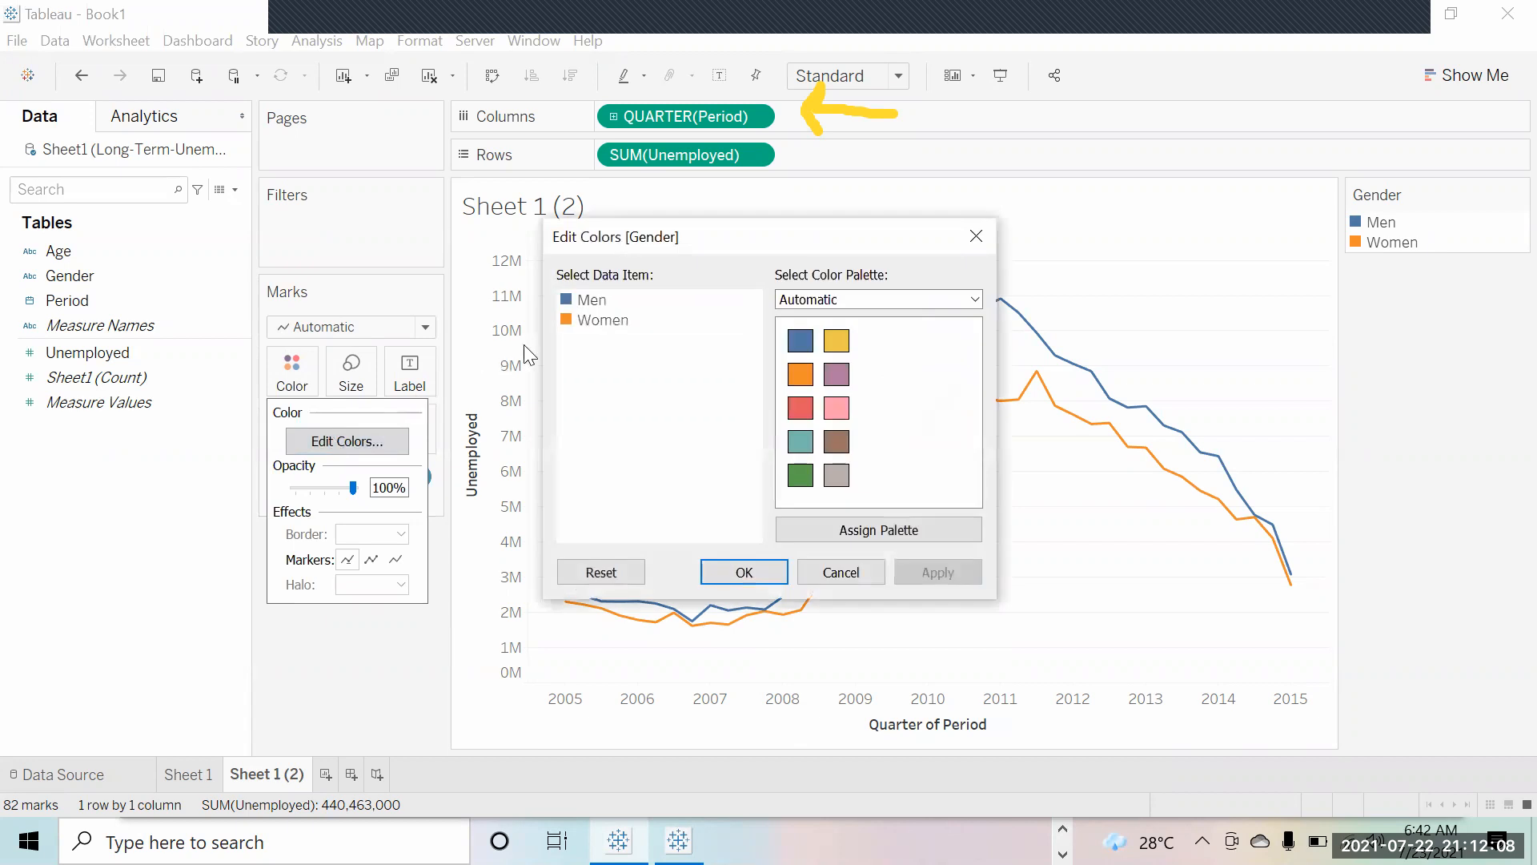
left_click(591, 300)
left_click(837, 340)
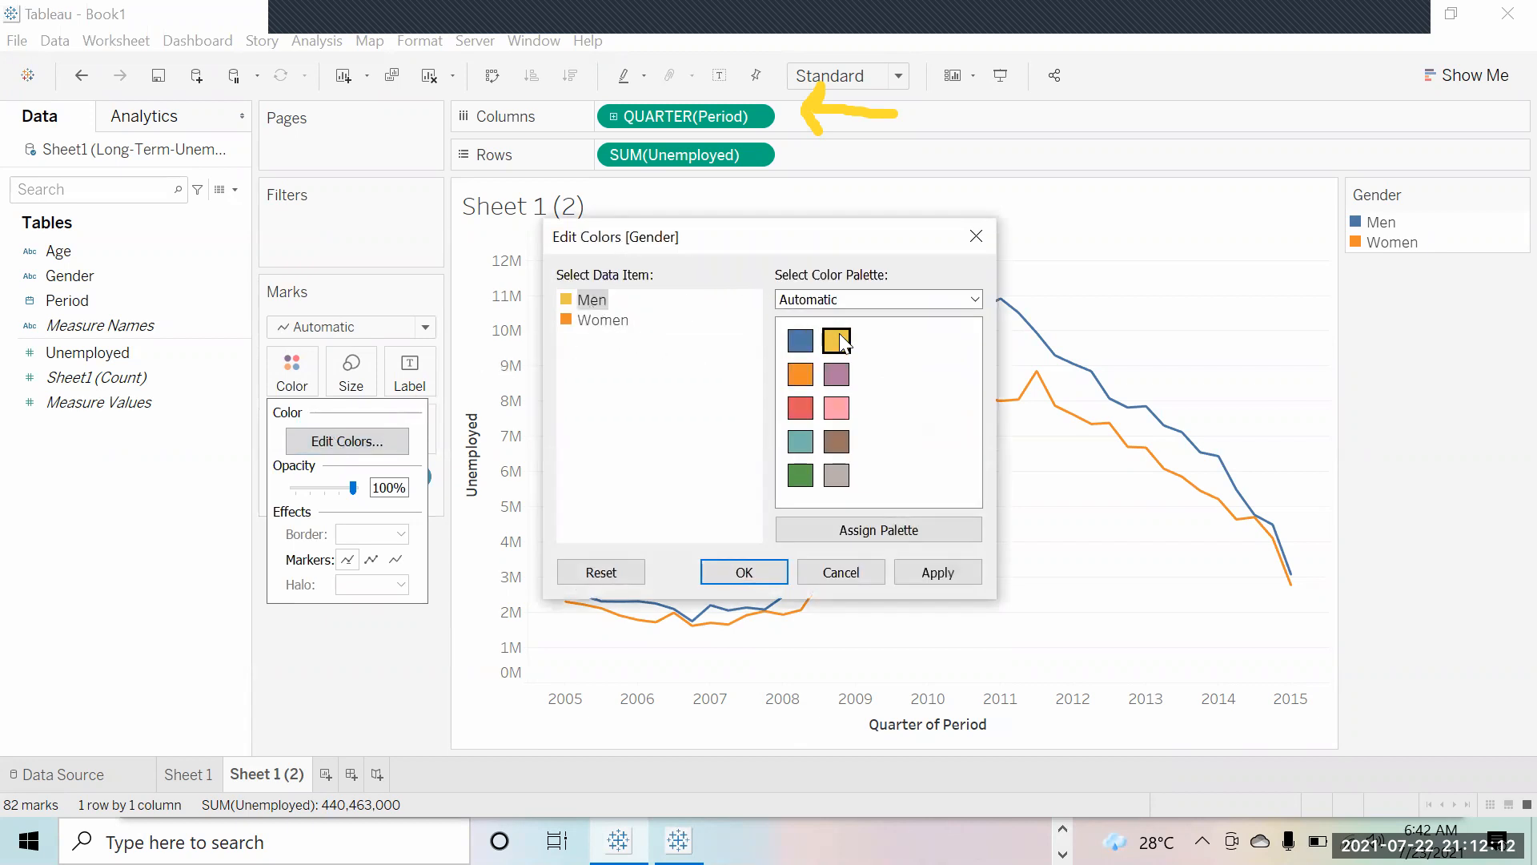
left_click(621, 321)
left_click(834, 415)
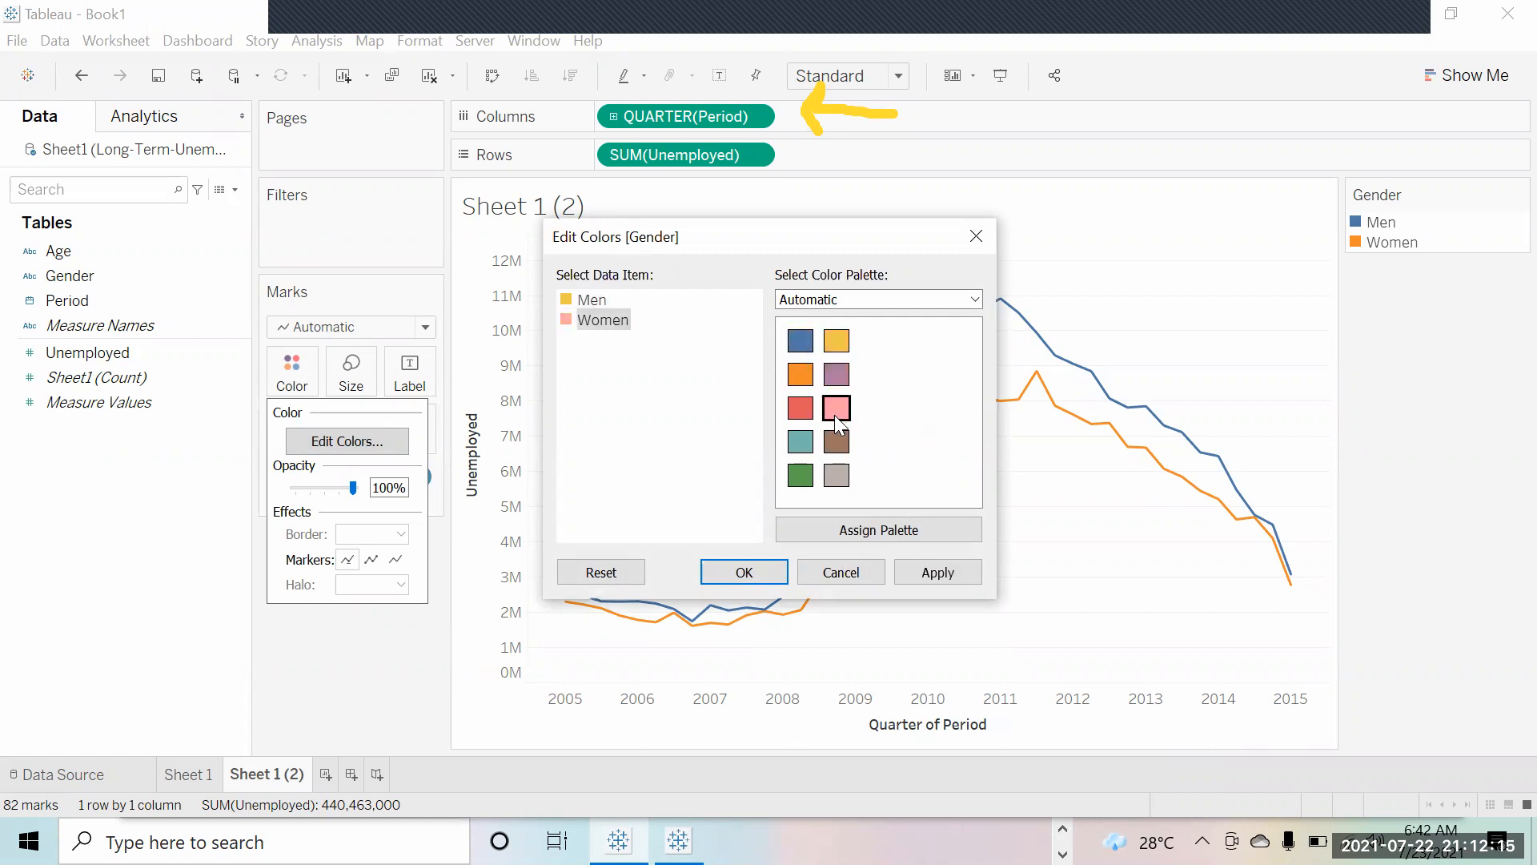
left_click(948, 575)
left_click(754, 570)
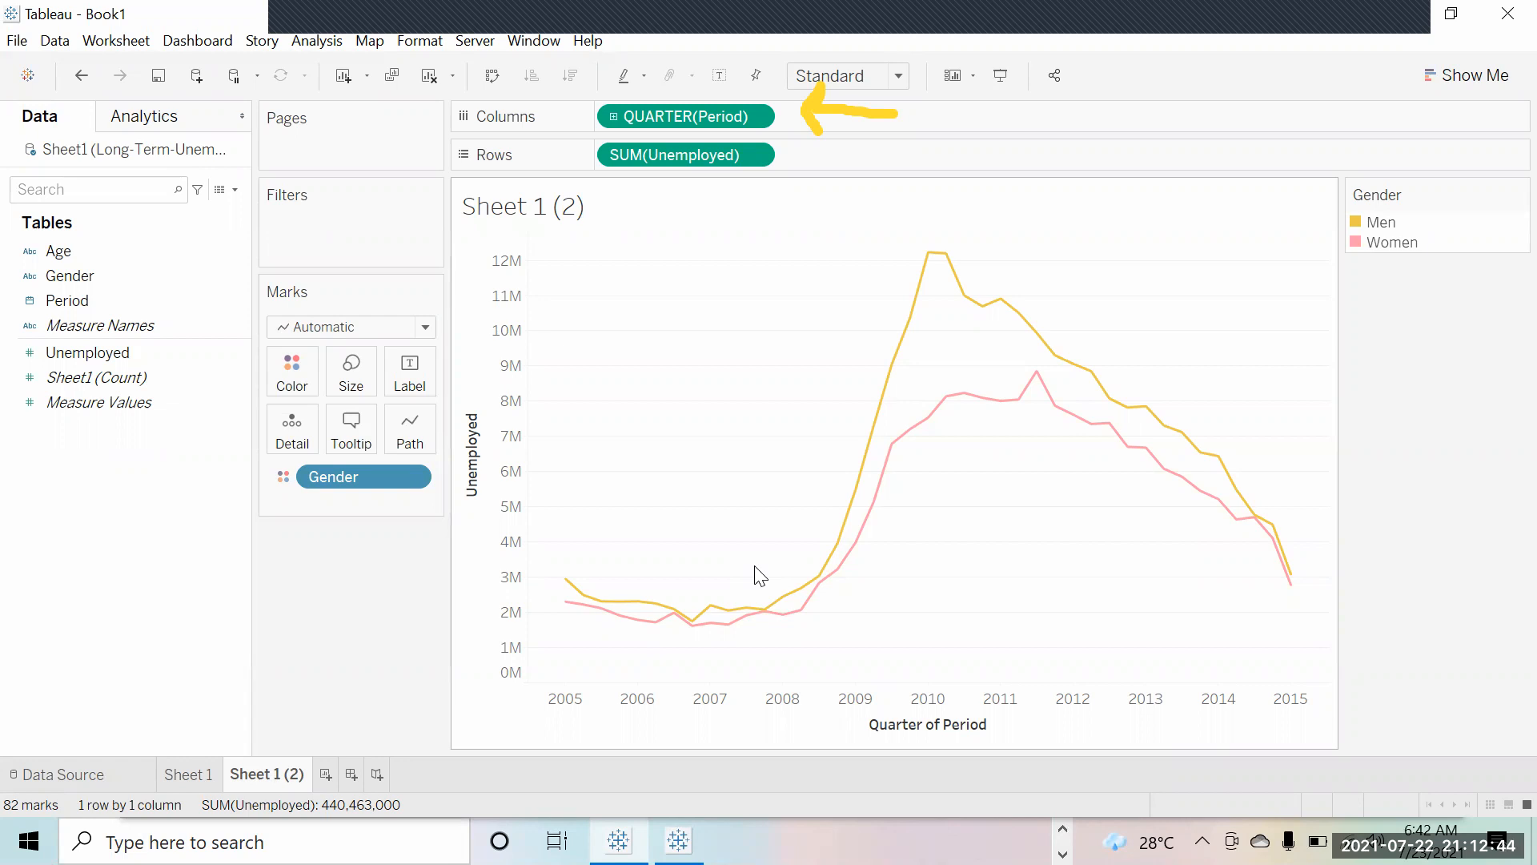
right_click(932, 729)
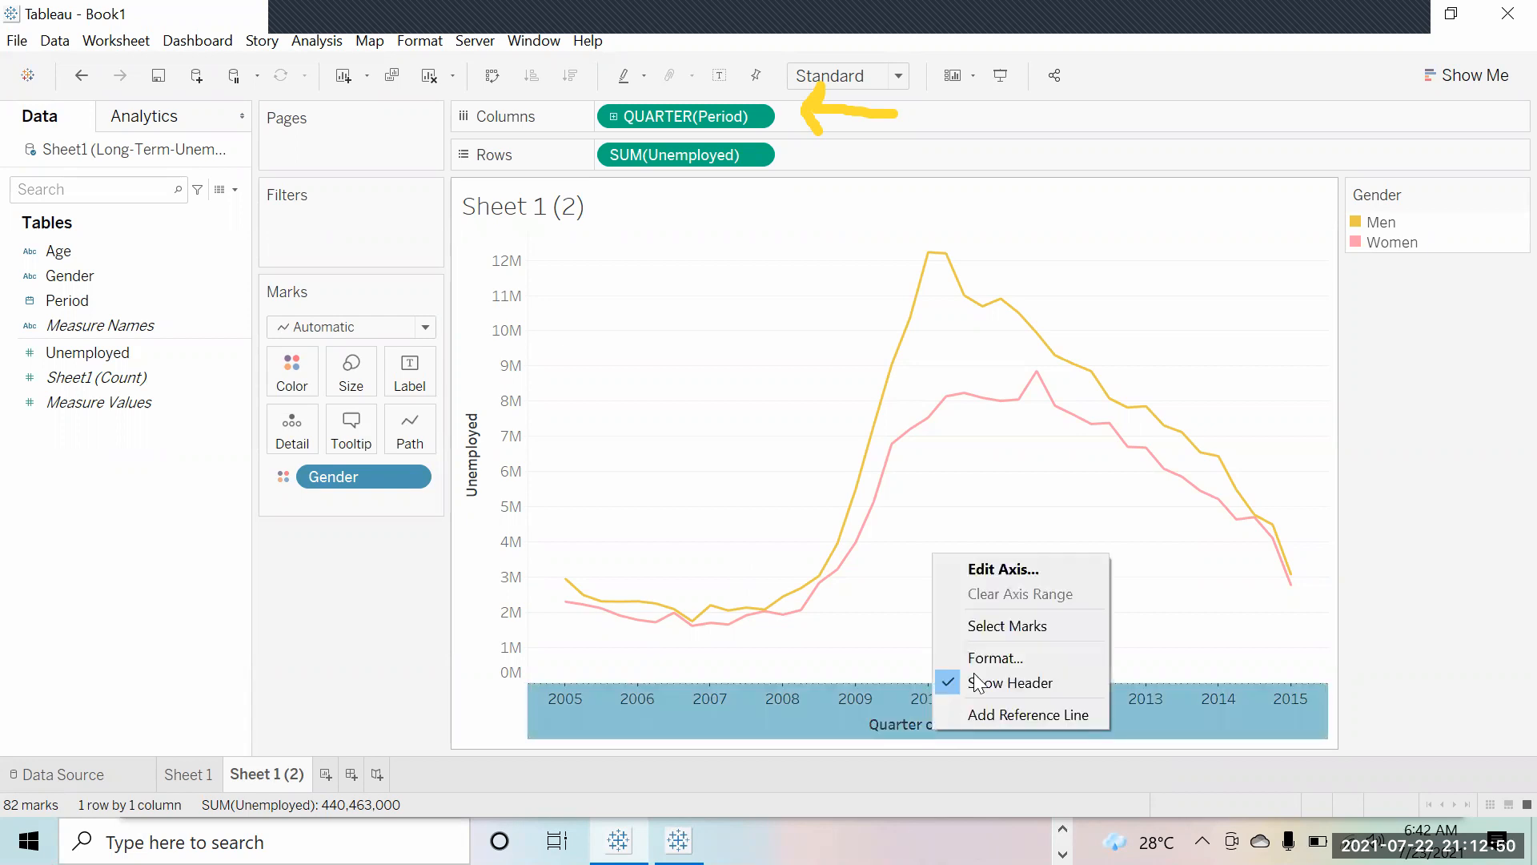
left_click(986, 573)
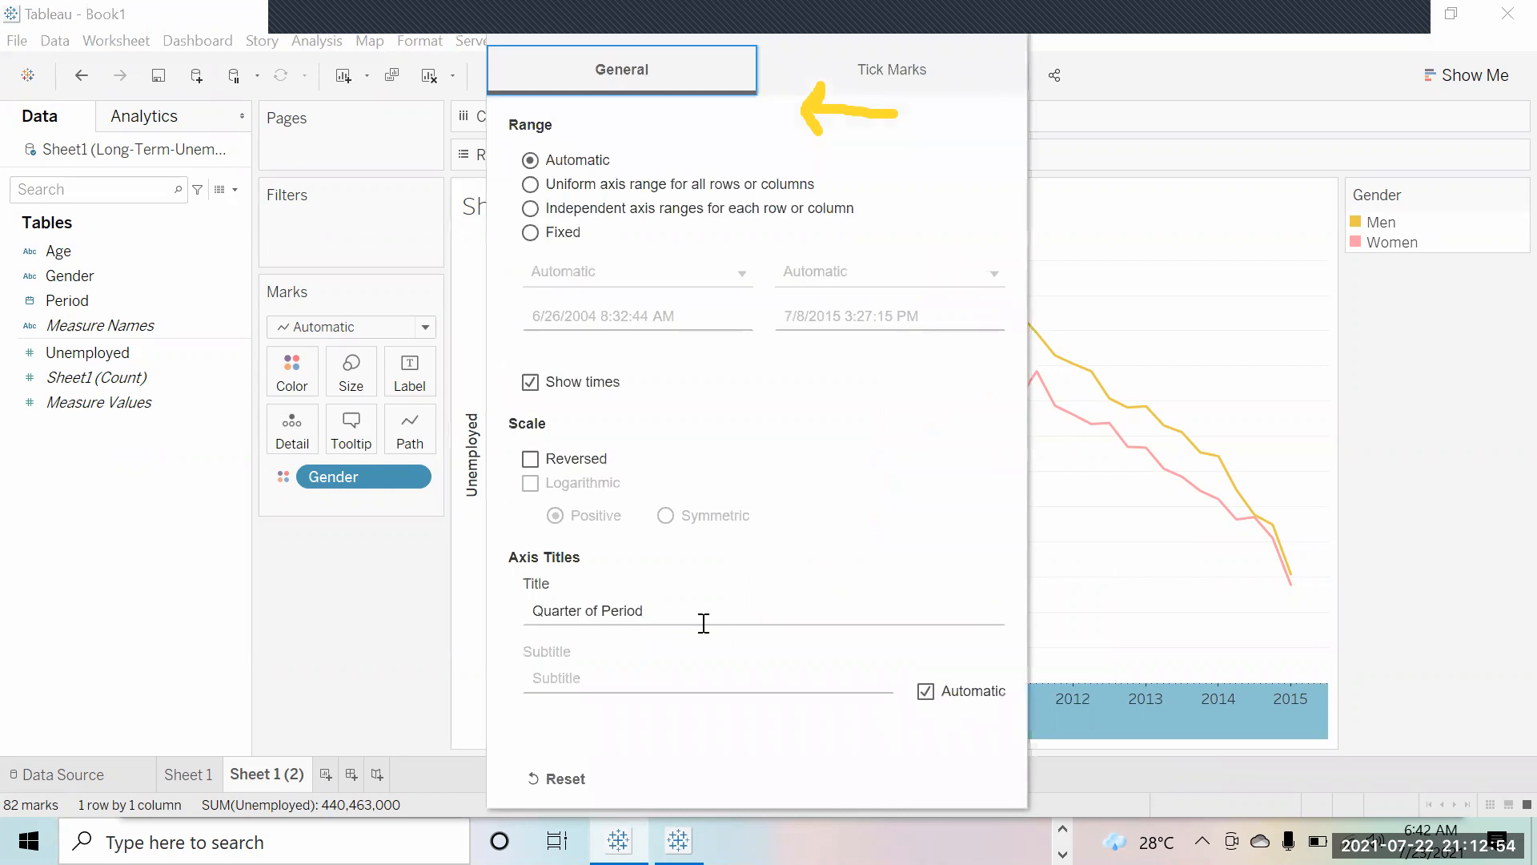
left_click(660, 611)
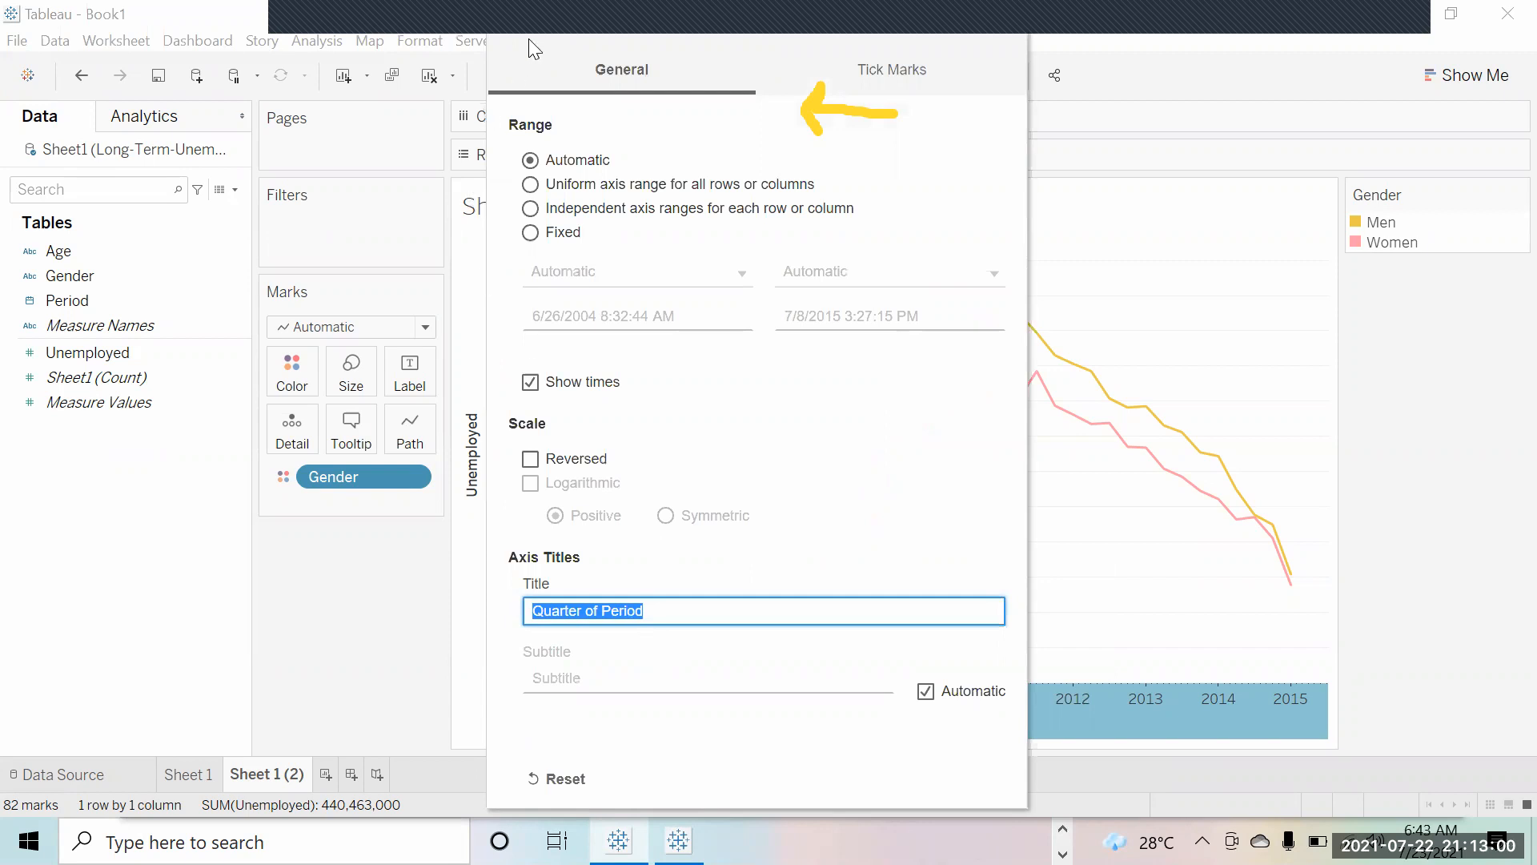
left_click_drag(540, 23, 526, 88)
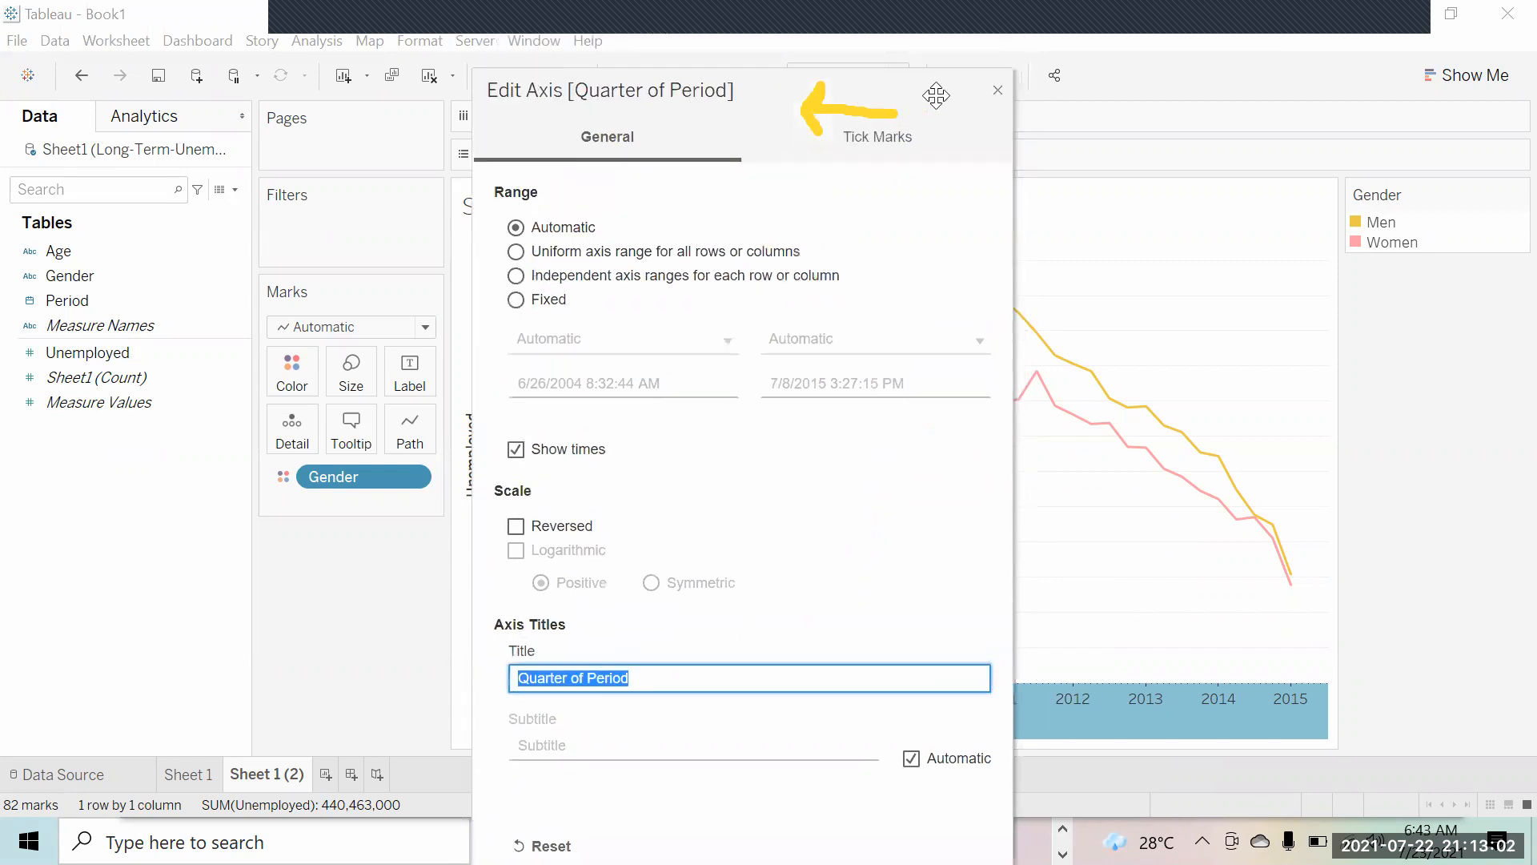
left_click(999, 89)
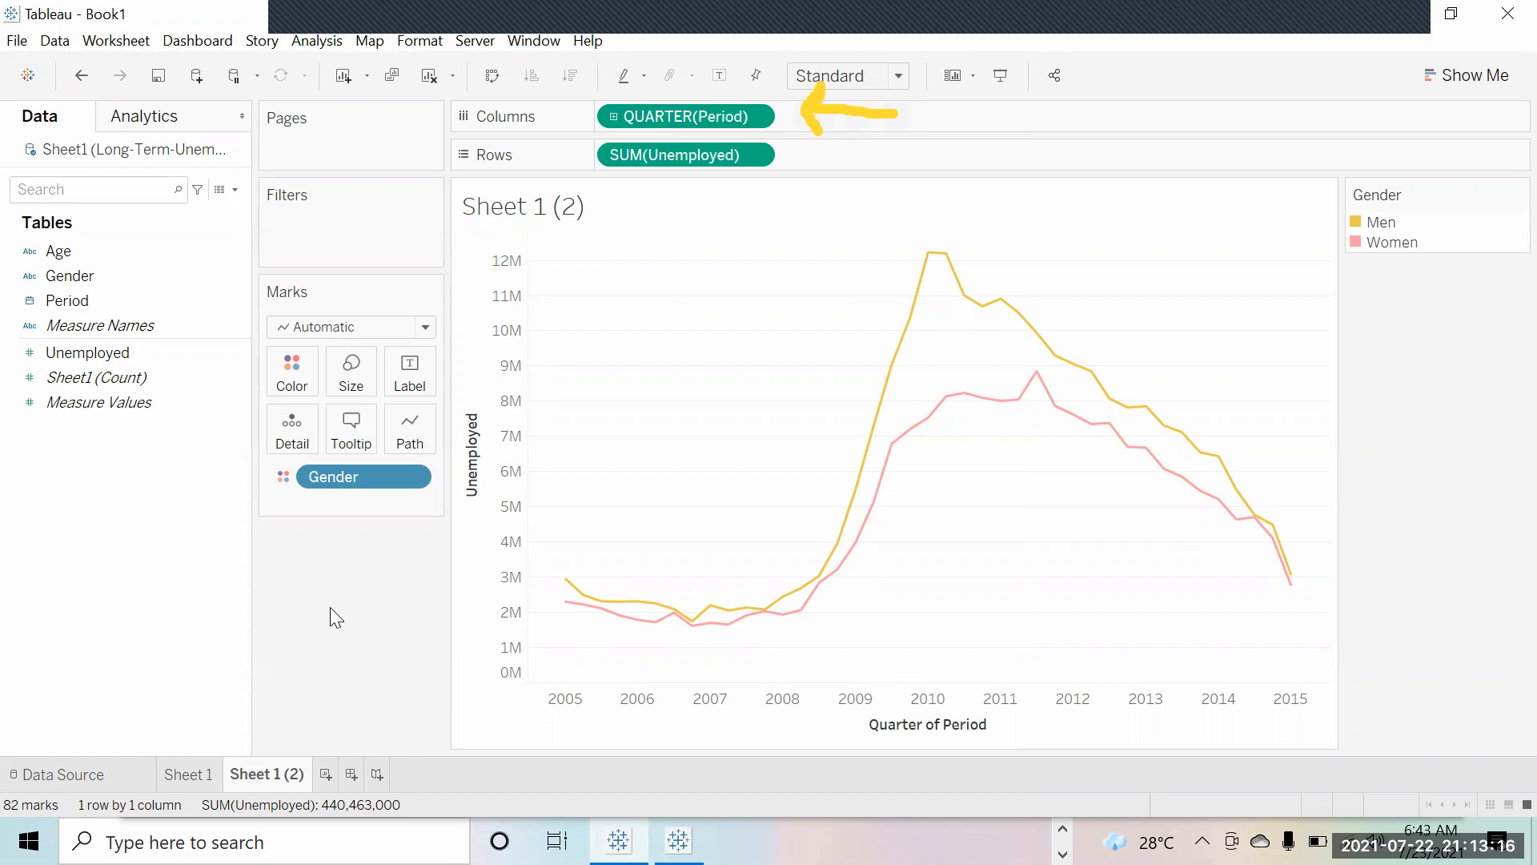
Step: On new Sheet 3, plot yearly SUM(Unemployed) by Period with Age on Color for seven age-group lines
left_click(326, 774)
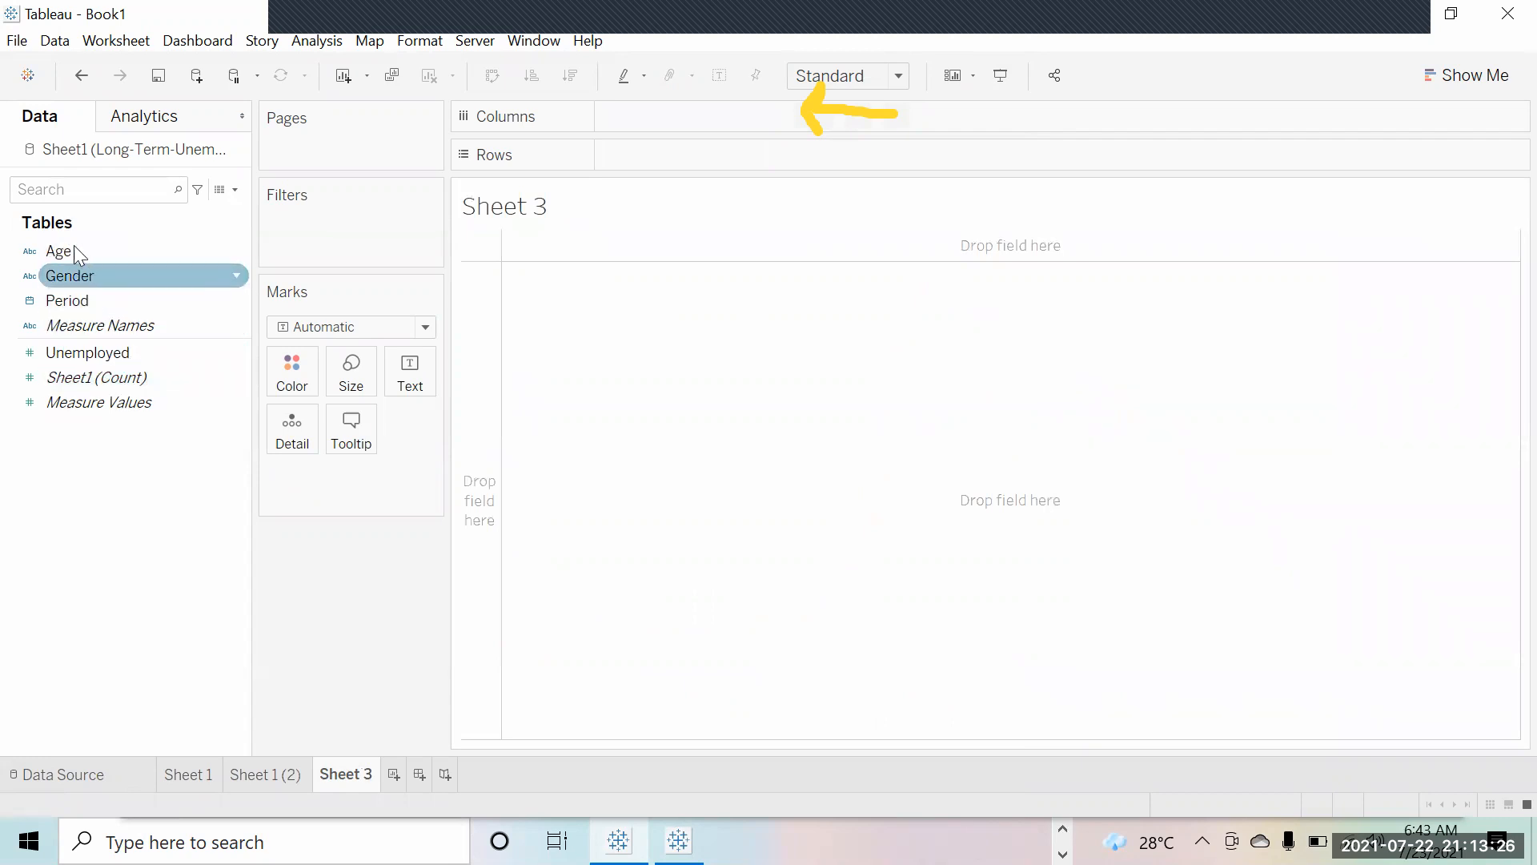
left_click_drag(82, 300, 756, 115)
mouse_move(135, 351)
left_mouse_down()
mouse_move(377, 352)
mouse_move(674, 181)
mouse_move(695, 147)
left_mouse_up()
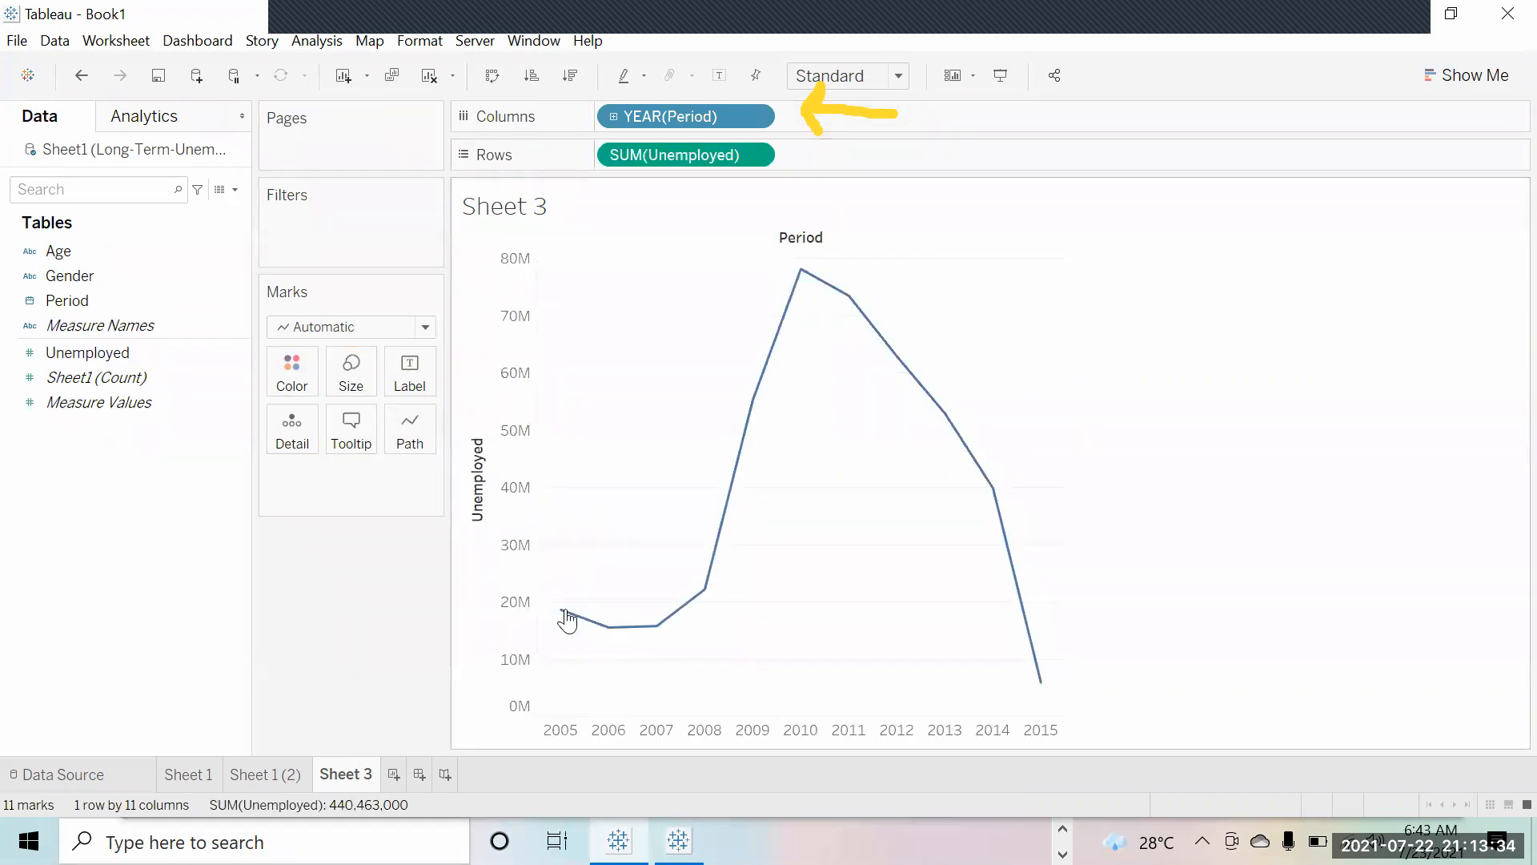
left_click(28, 300)
left_click(28, 250)
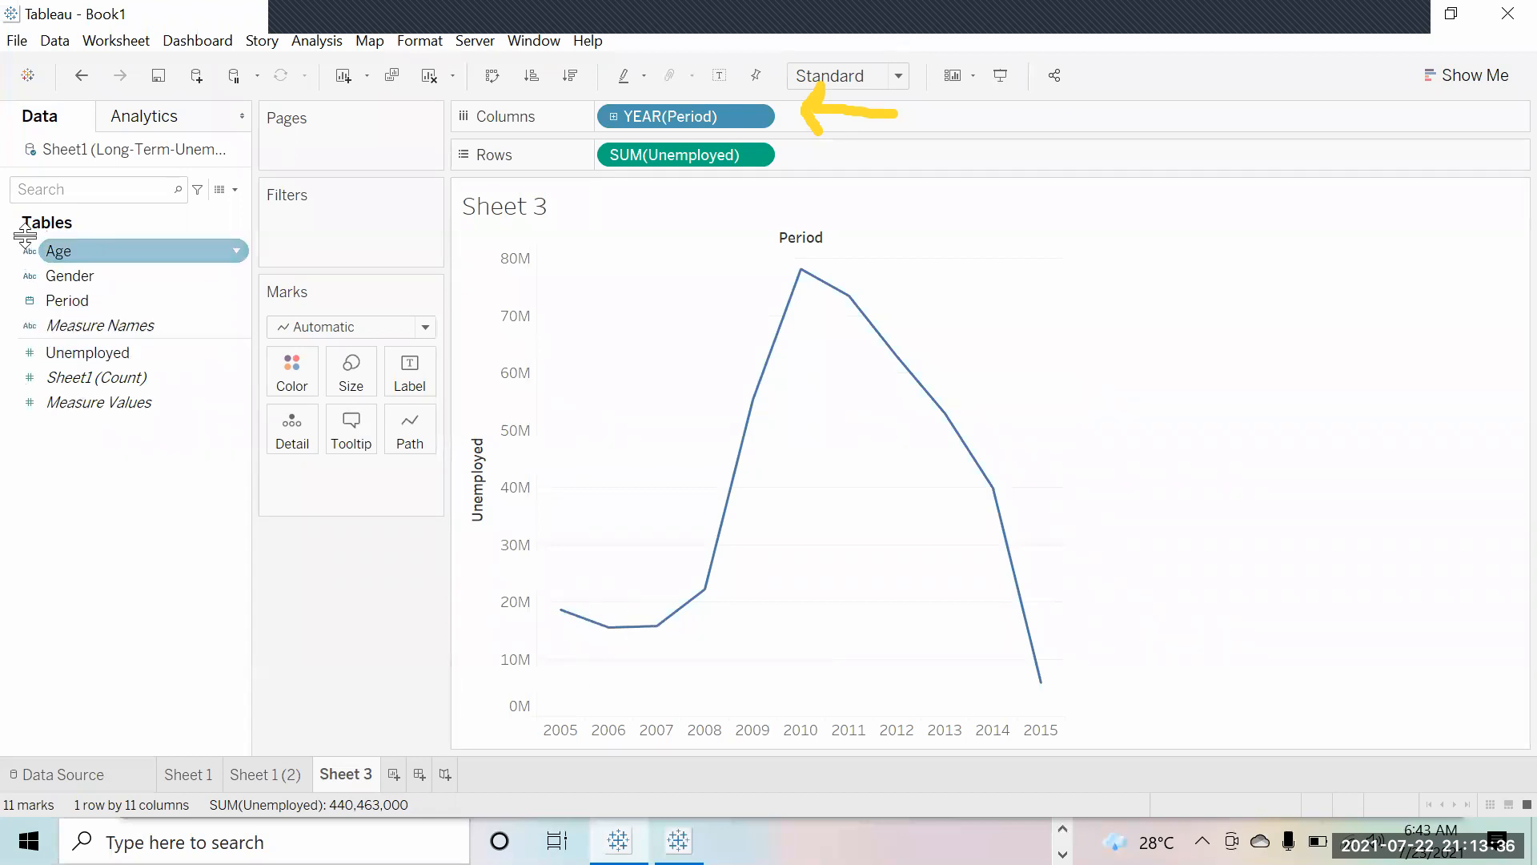
left_click_drag(189, 248, 279, 365)
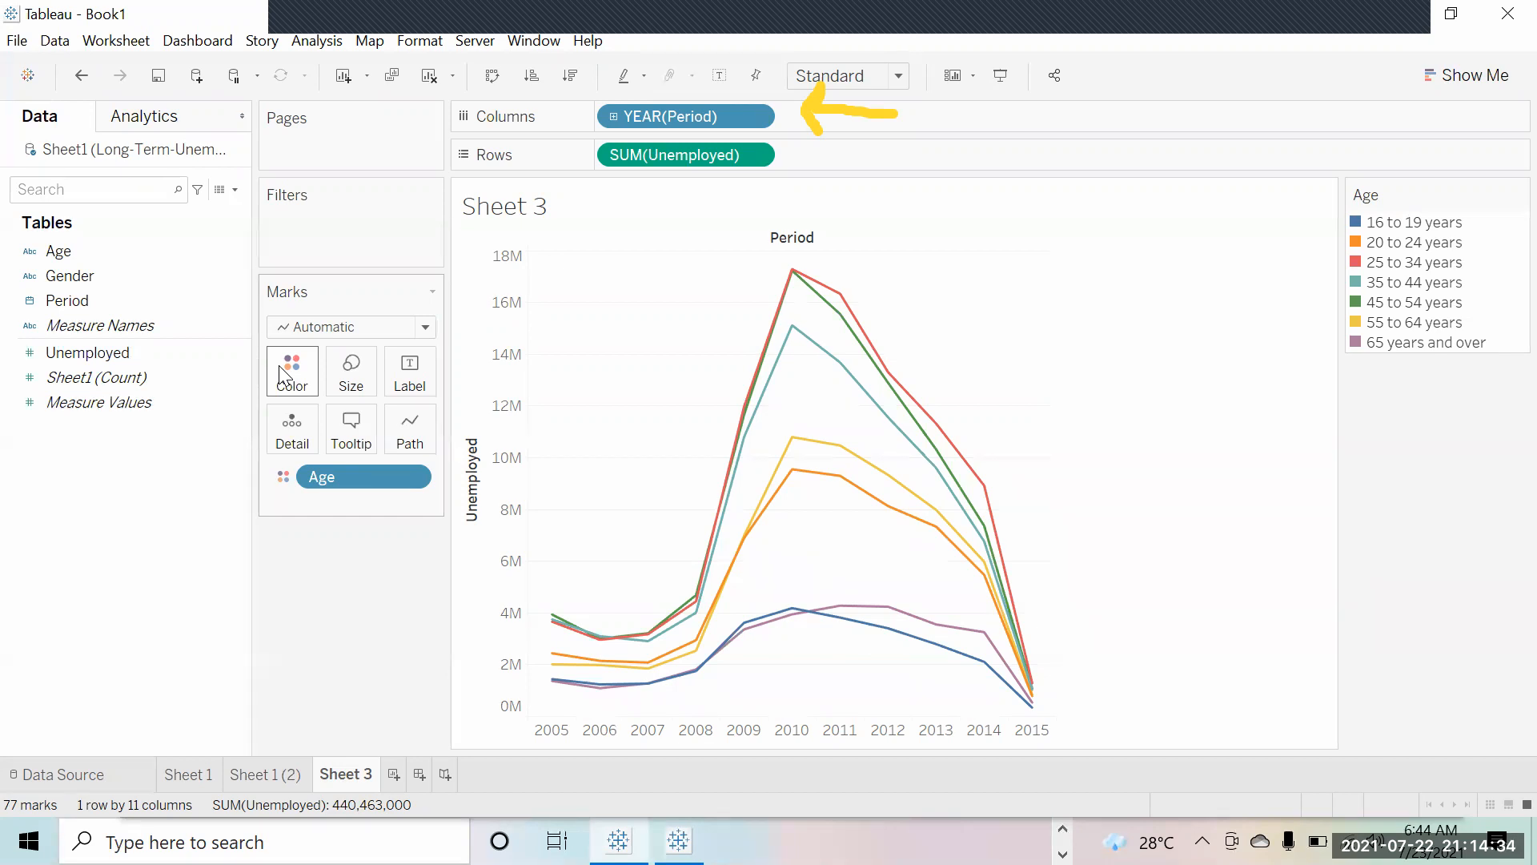
Step: Use Show Me to convert the age-group lines into a stacked area chart, passing through pie charts
mouse_move(557, 618)
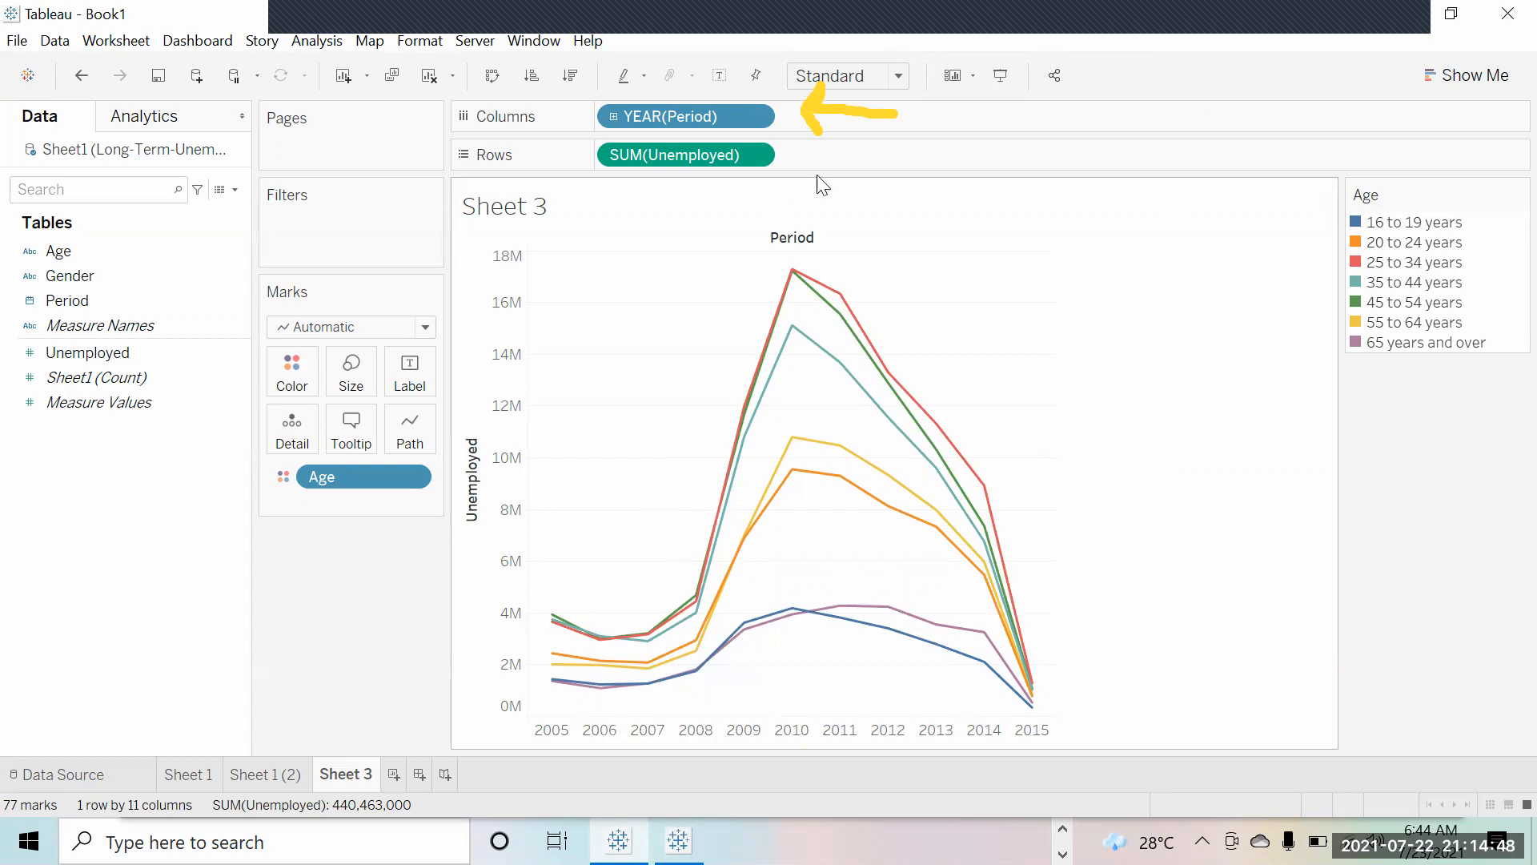
left_click(1454, 76)
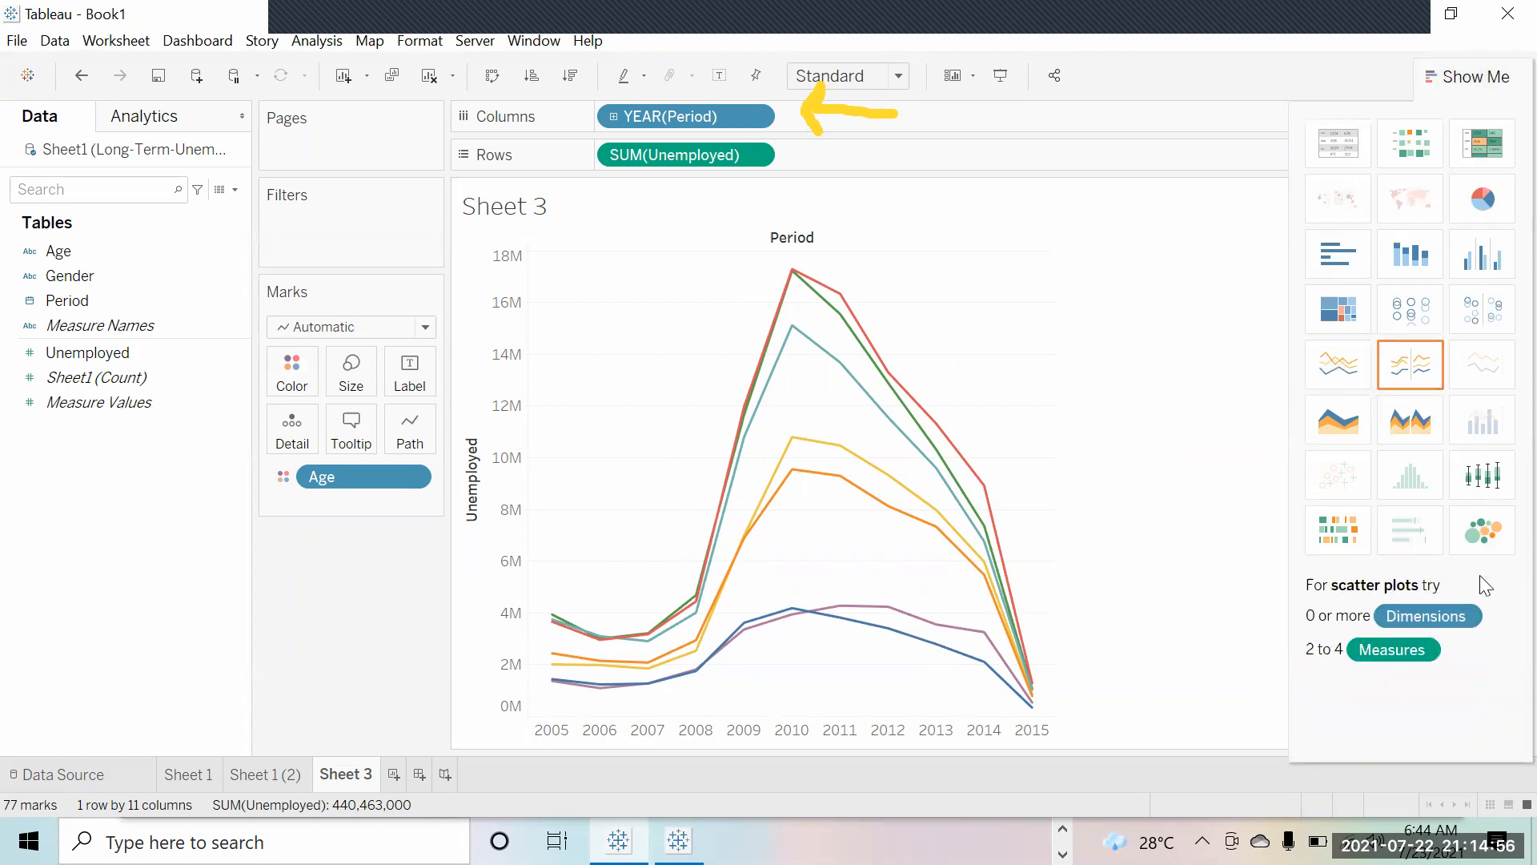
left_click(1483, 200)
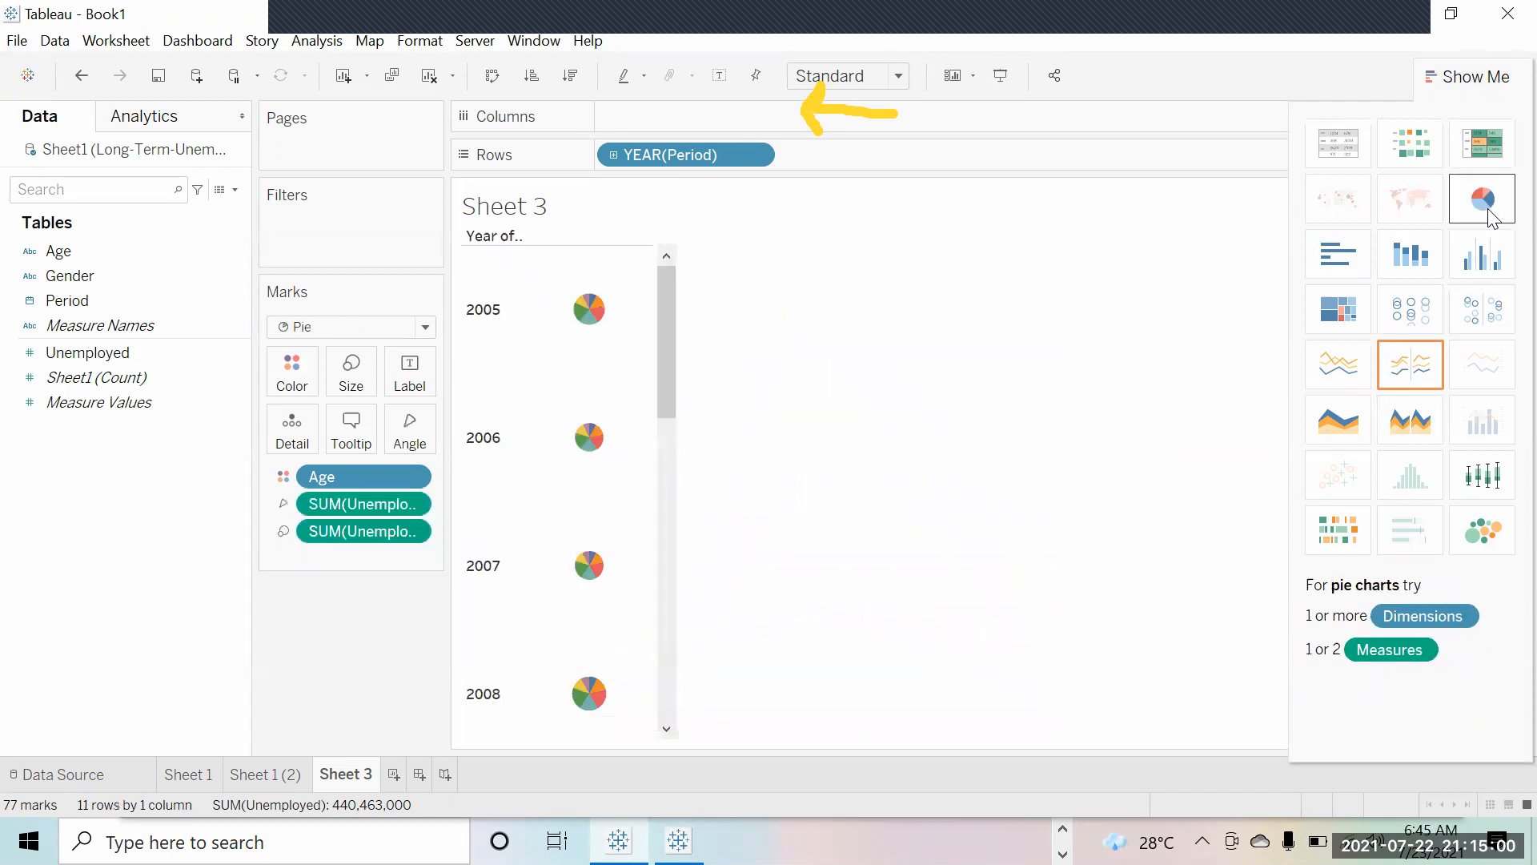
left_click_drag(663, 300, 687, 276)
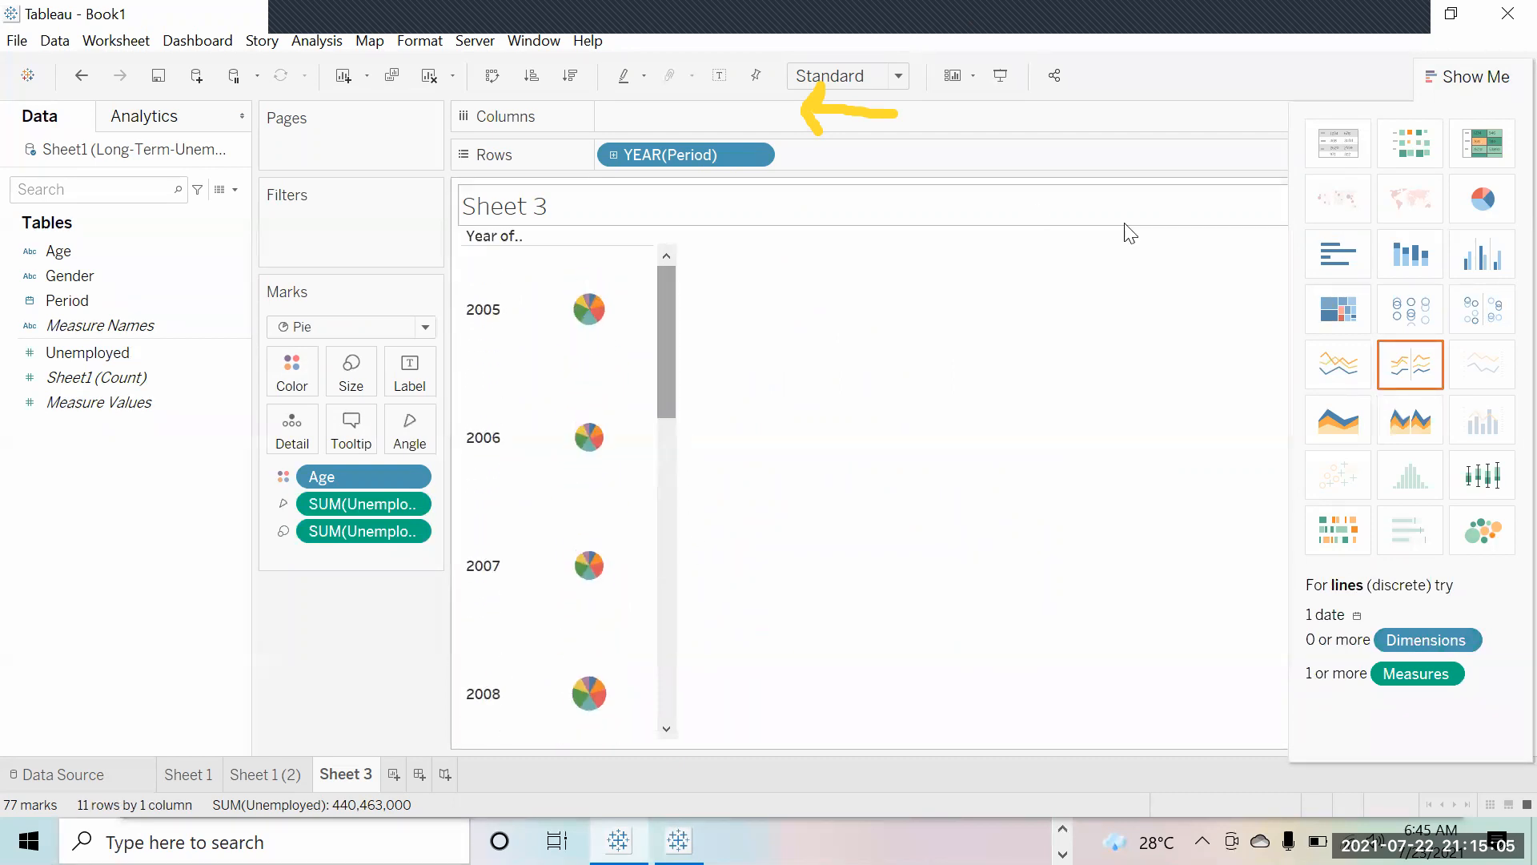
left_click(1349, 425)
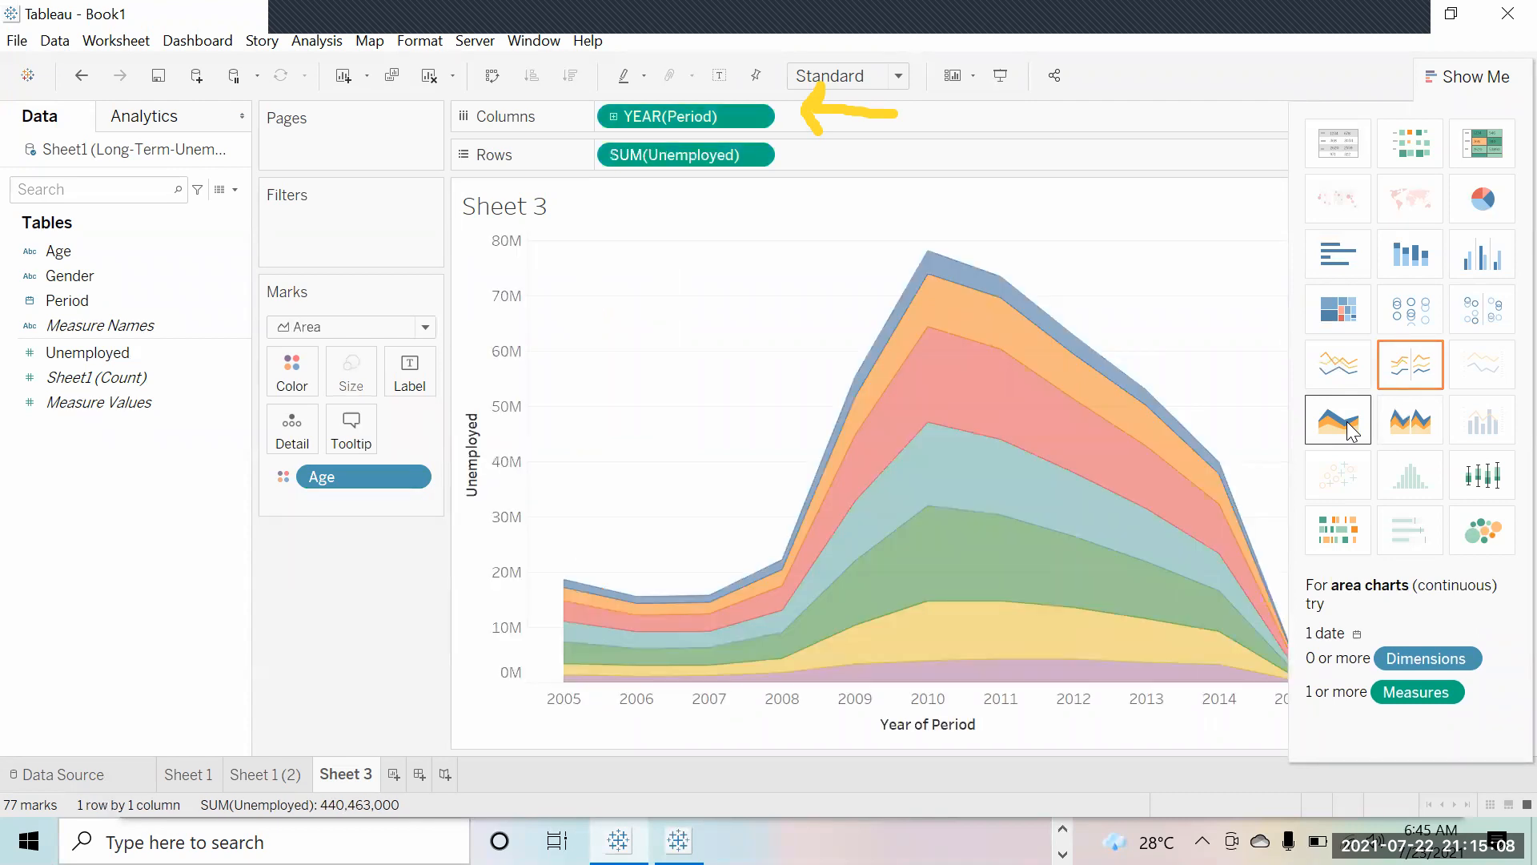
Step: Hide Show Me to reveal the Age legend and check the 65-and-over 2009 tooltip (3,364,000)
left_click(1468, 85)
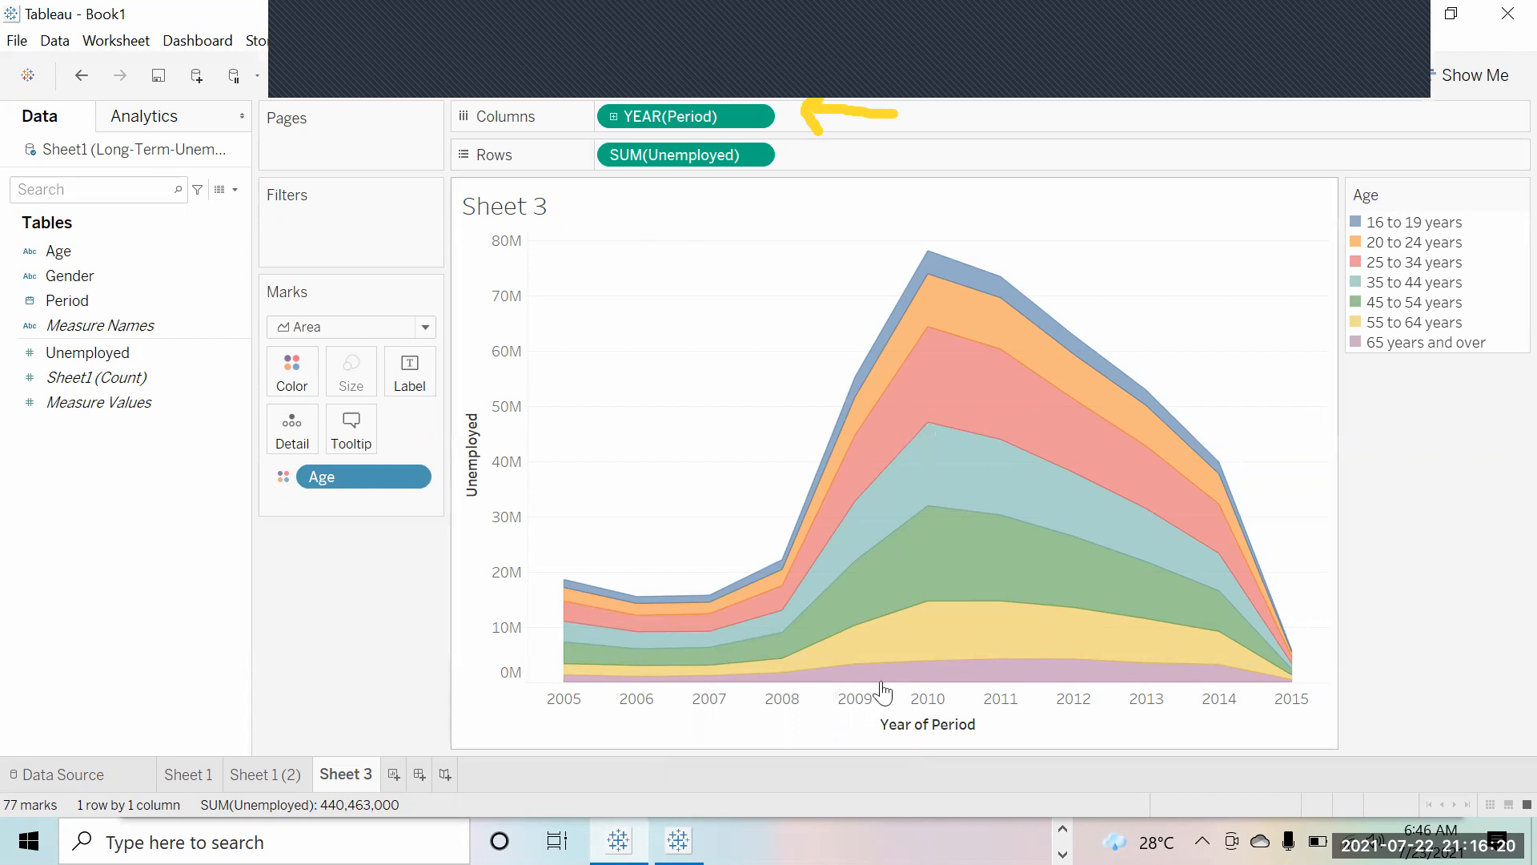
mouse_move(863, 685)
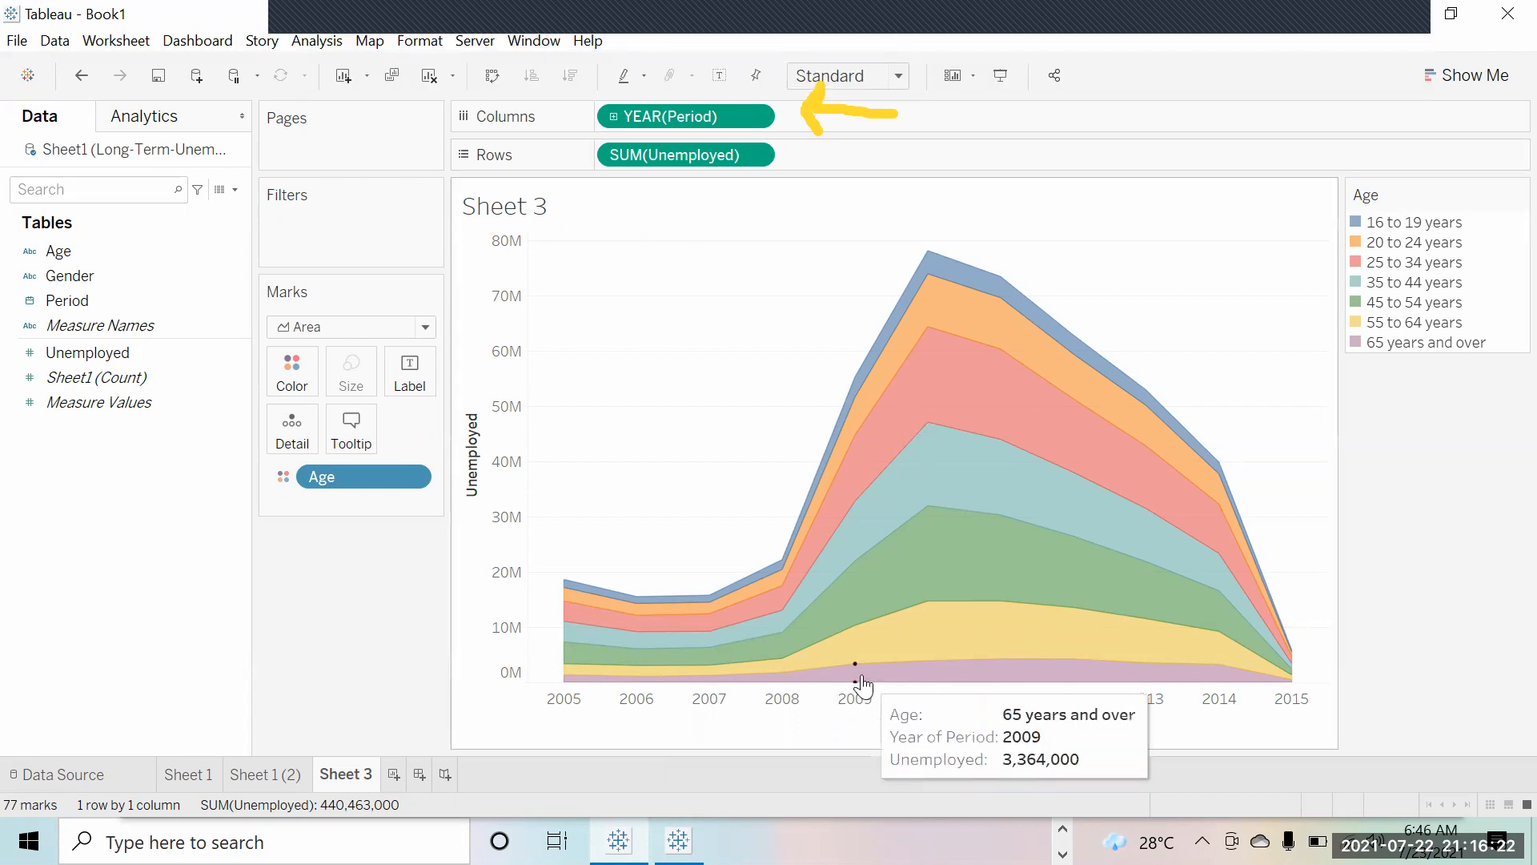
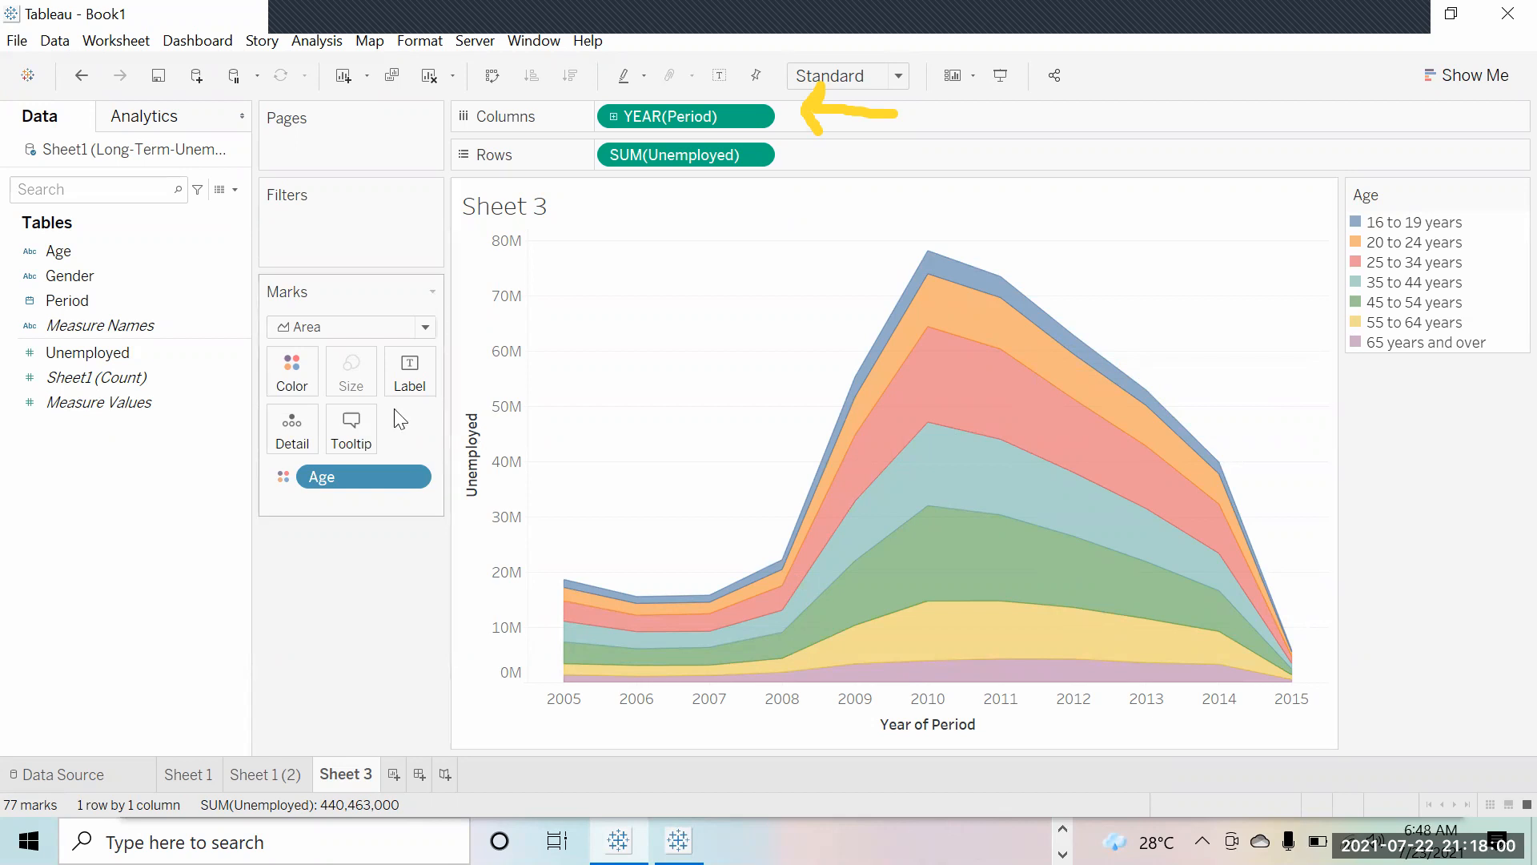
Step: Add Gender to the Filters shelf with only Men checked, so the chart peaks near 45M in 2010
left_click(93, 272)
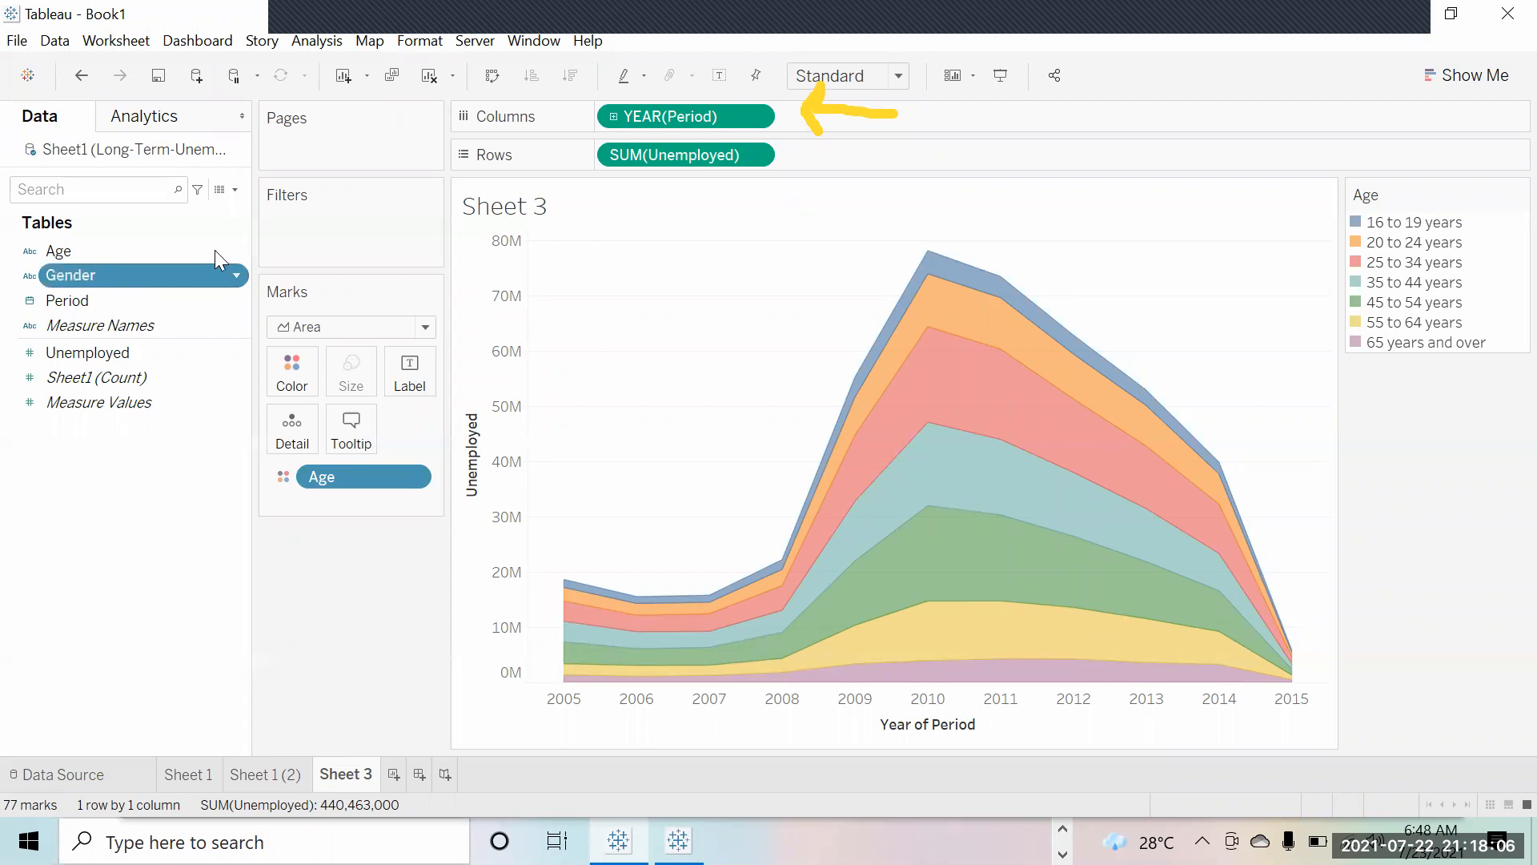
left_click_drag(112, 281, 352, 256)
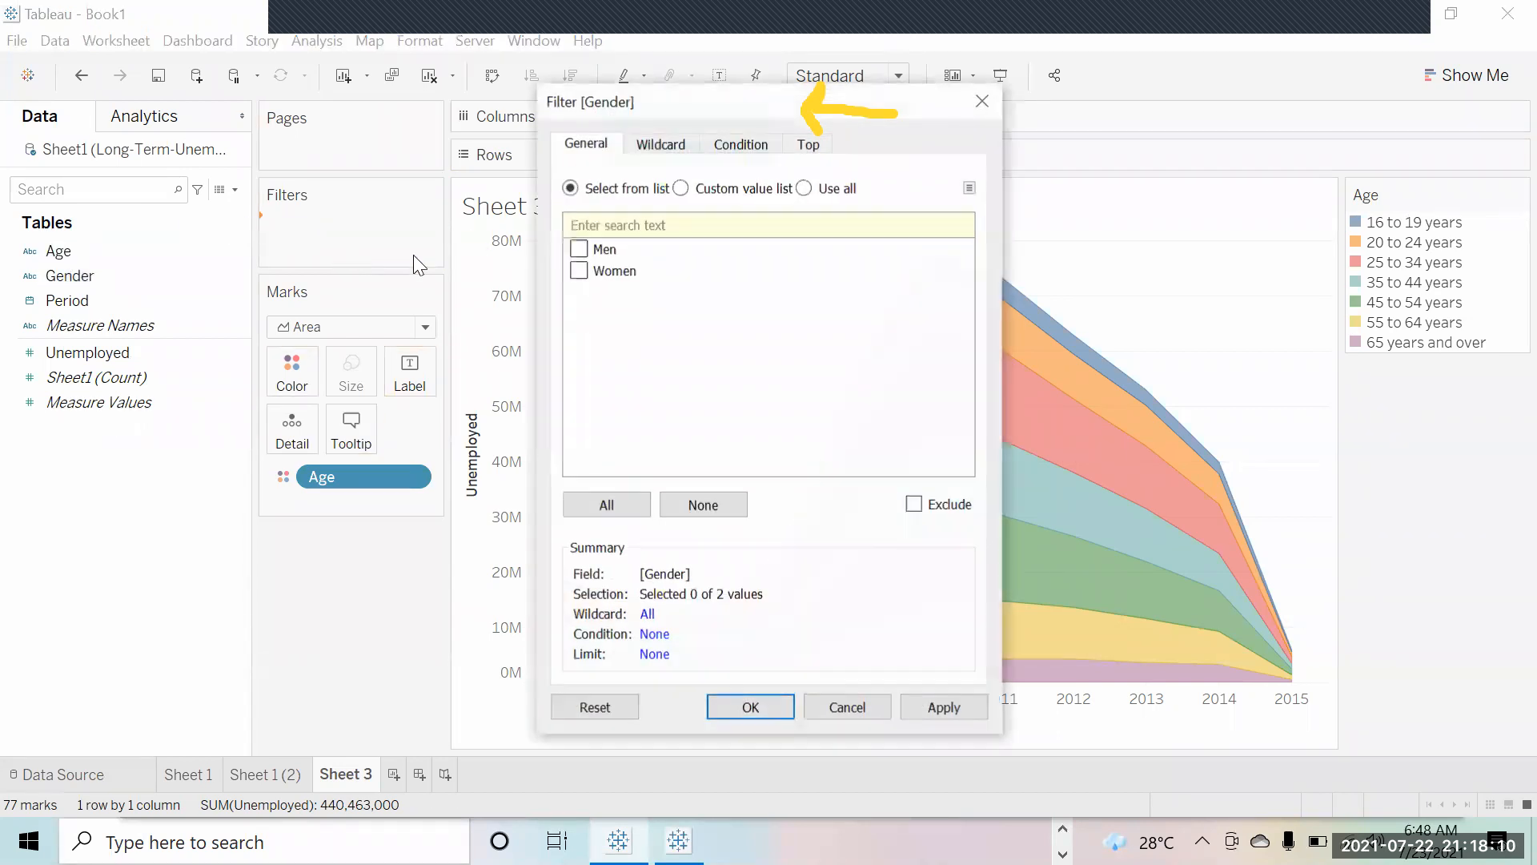
left_click(578, 249)
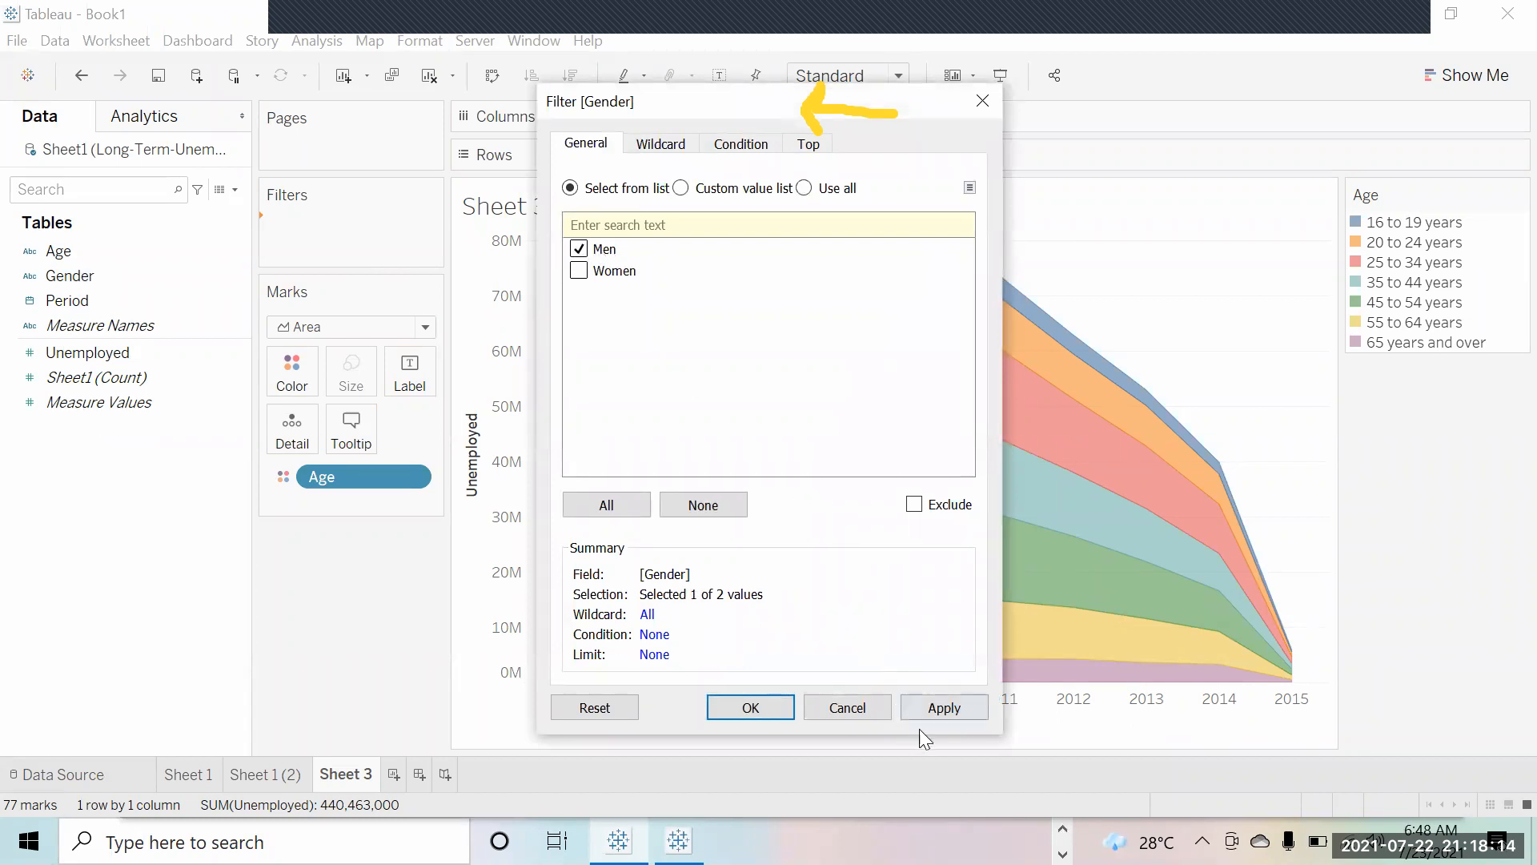
left_click(943, 706)
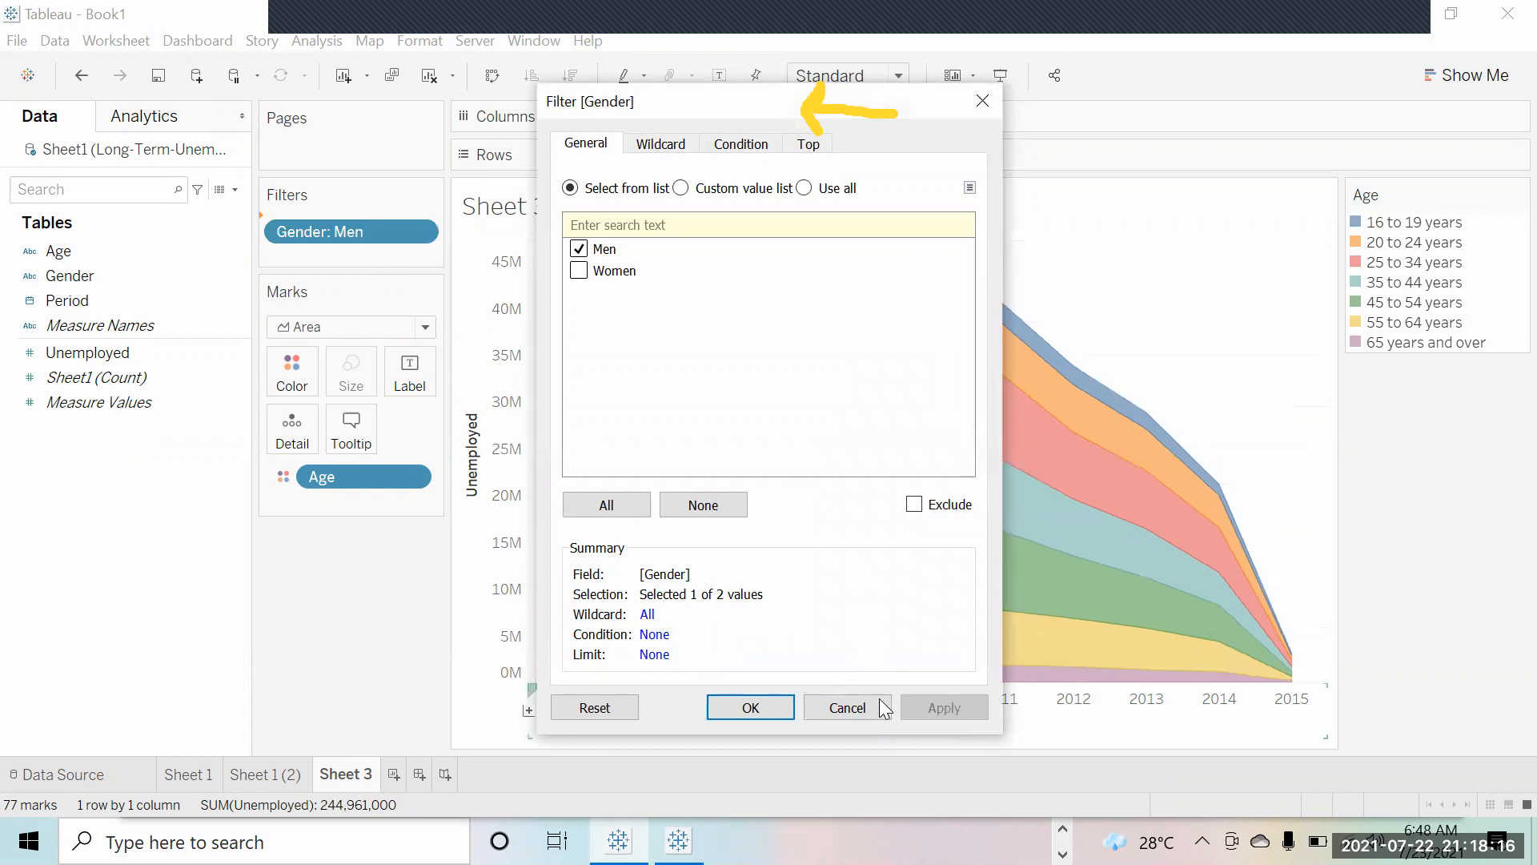
left_click(772, 707)
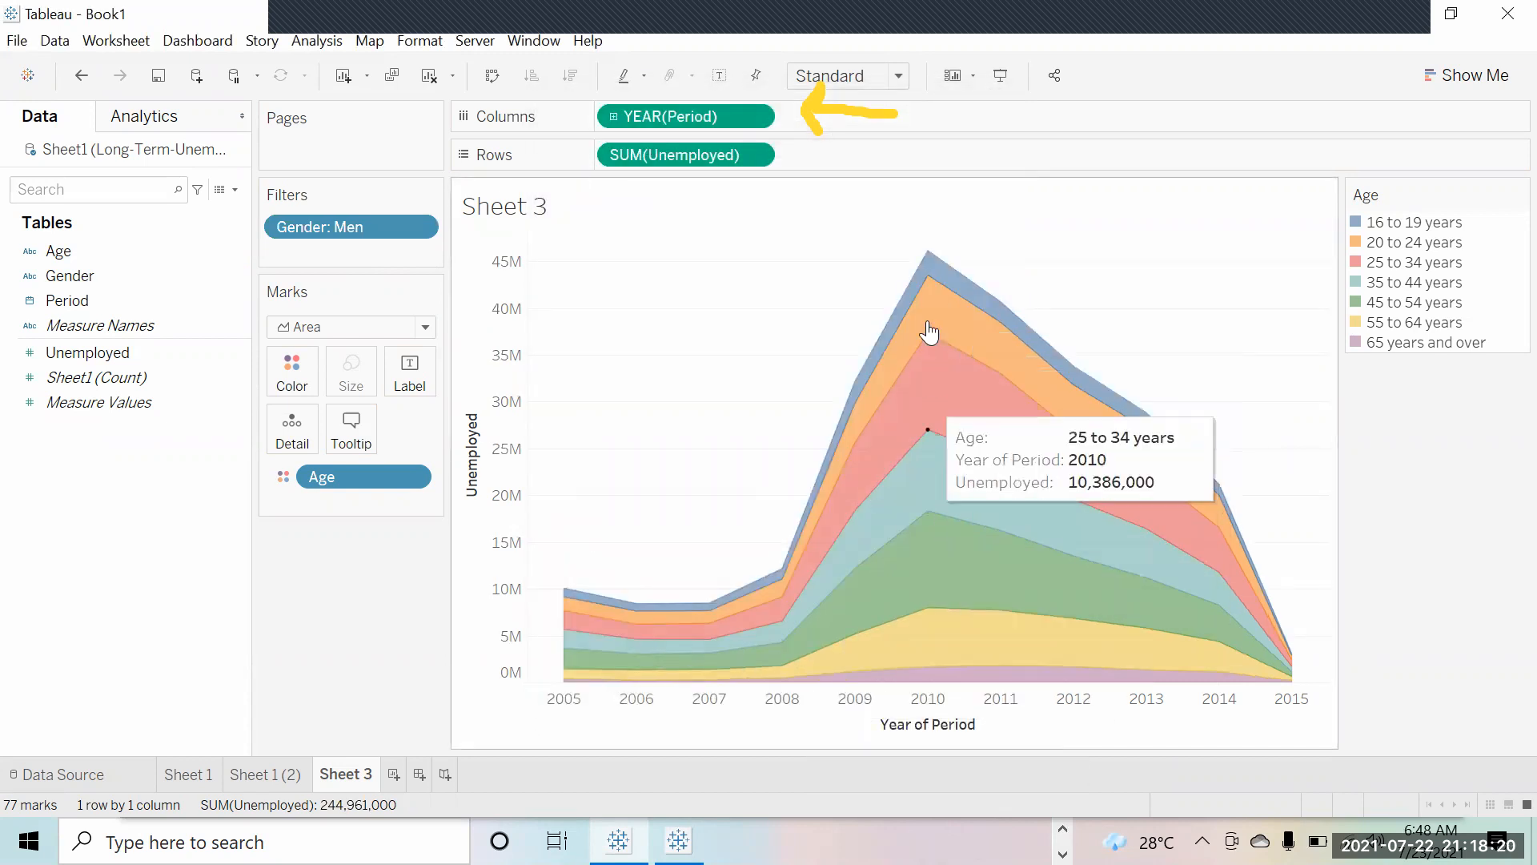
right_click(370, 226)
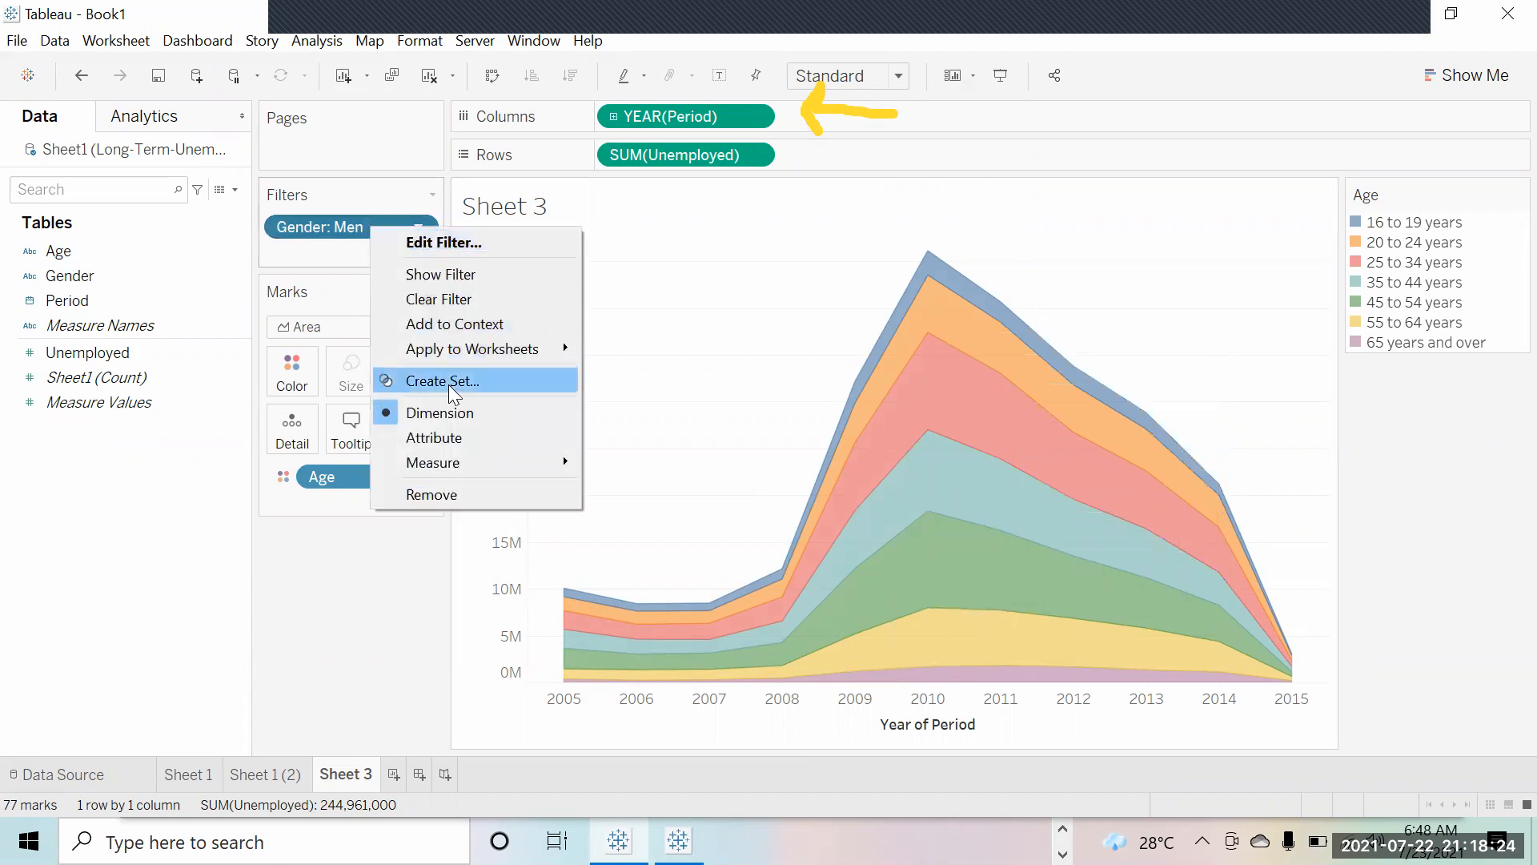
left_click(310, 617)
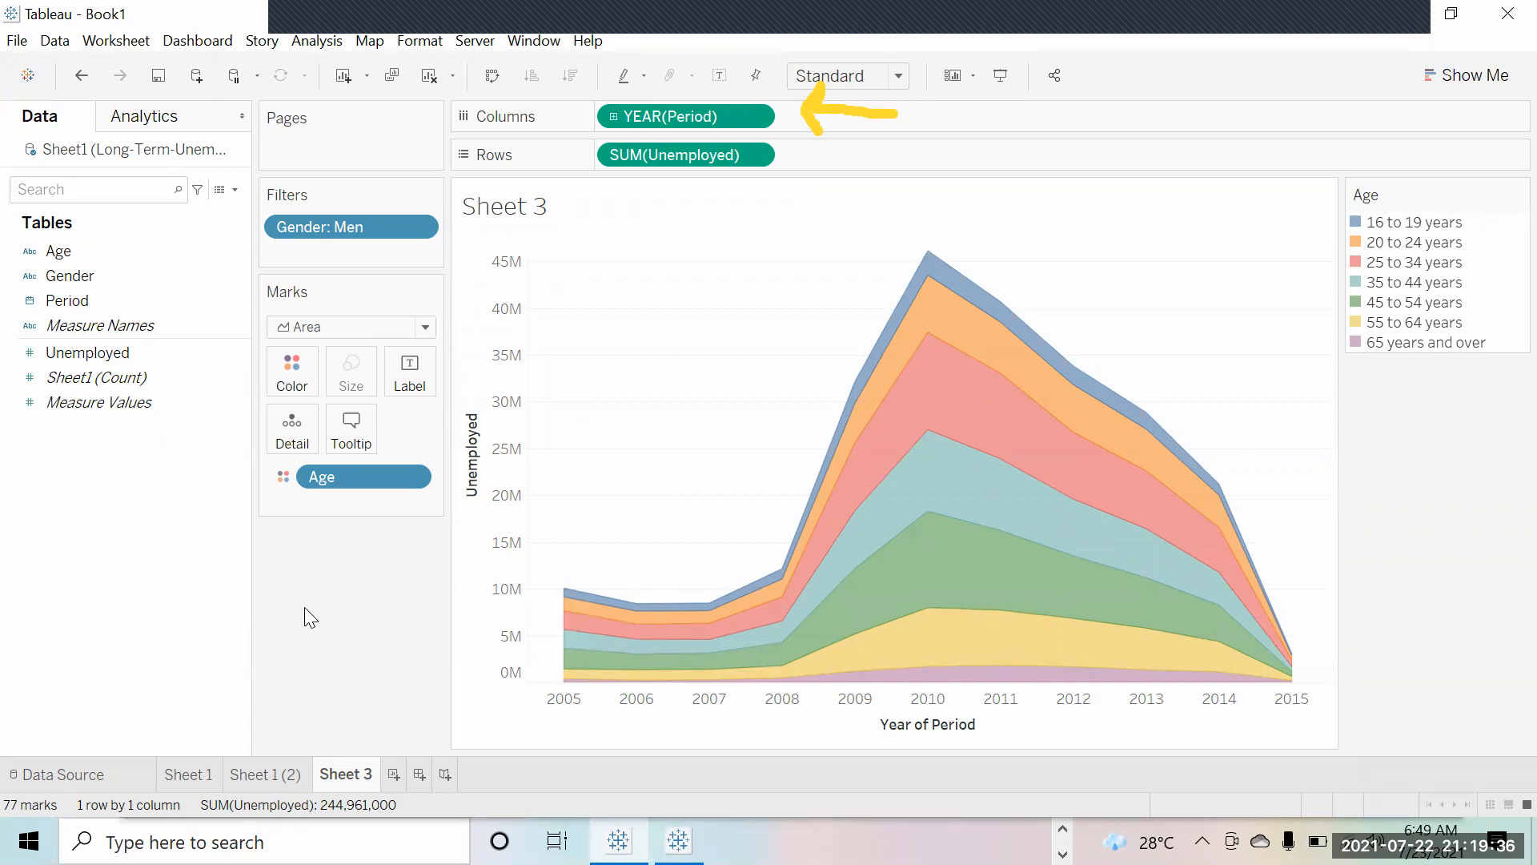
right_click(379, 231)
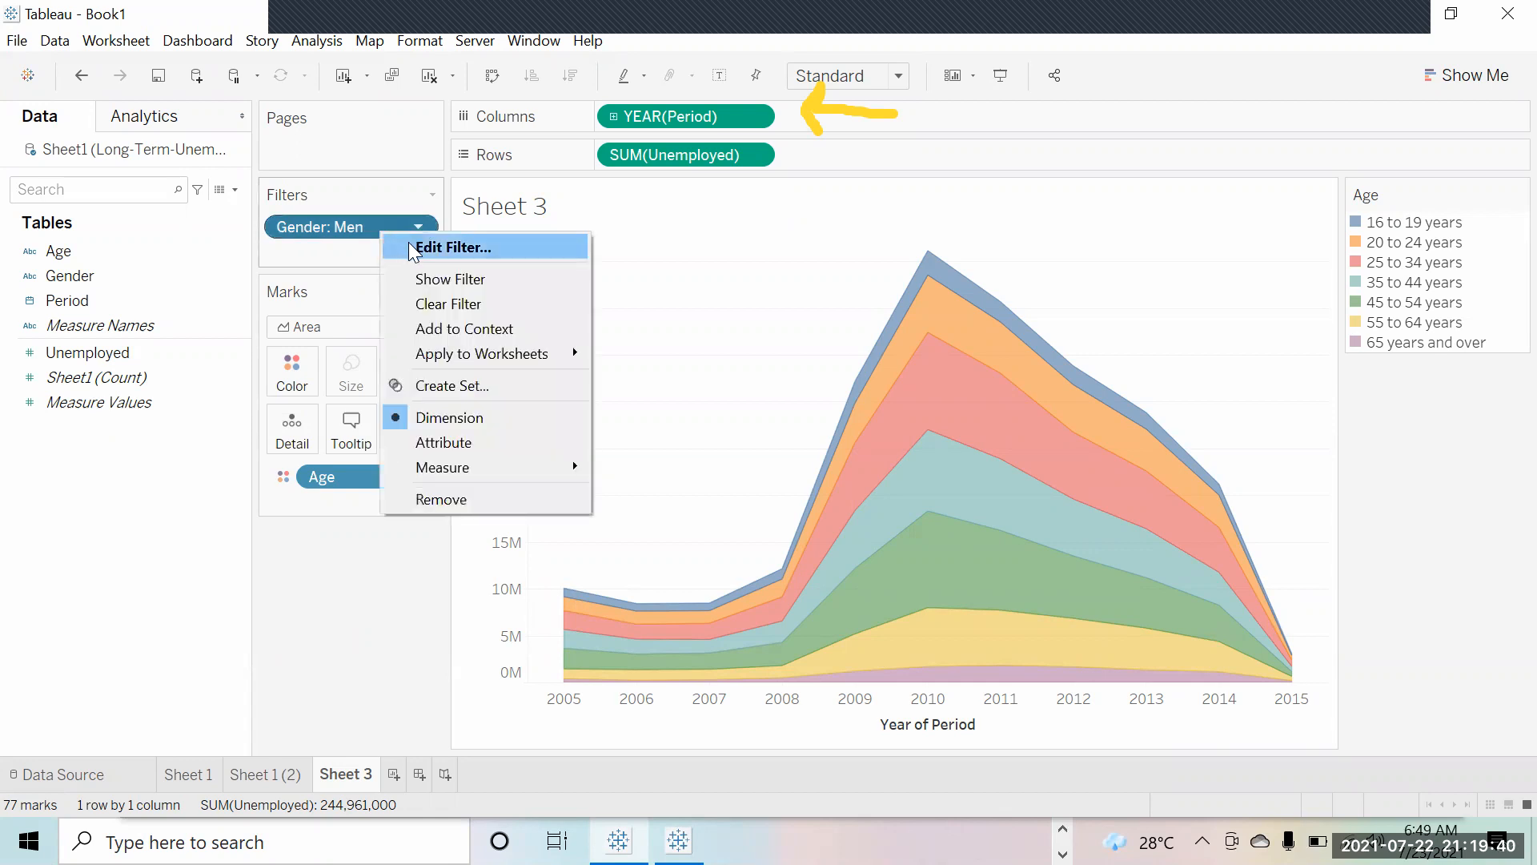
left_click(408, 243)
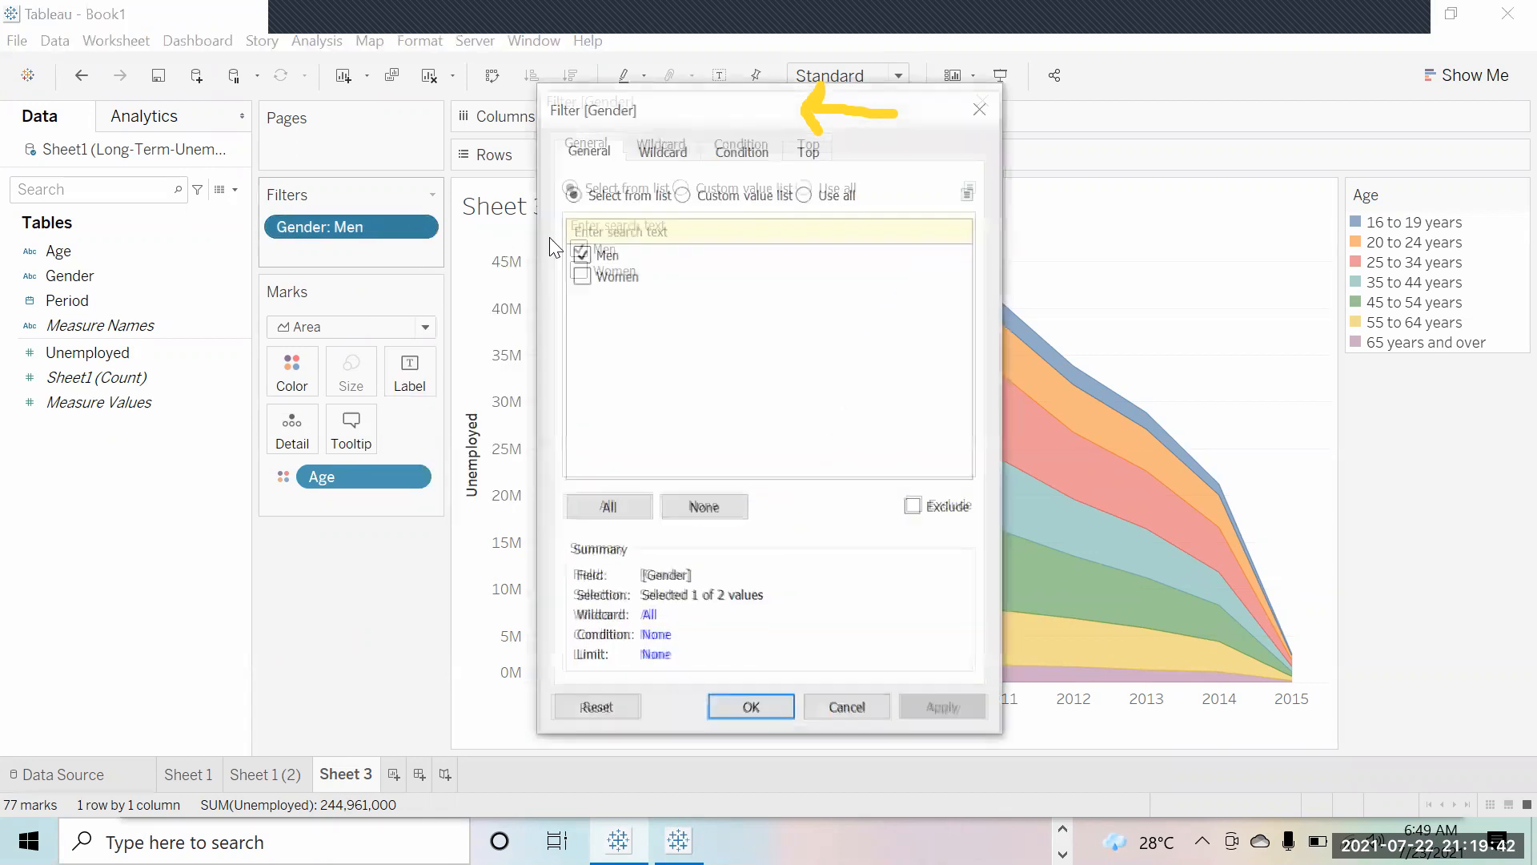
left_click(579, 275)
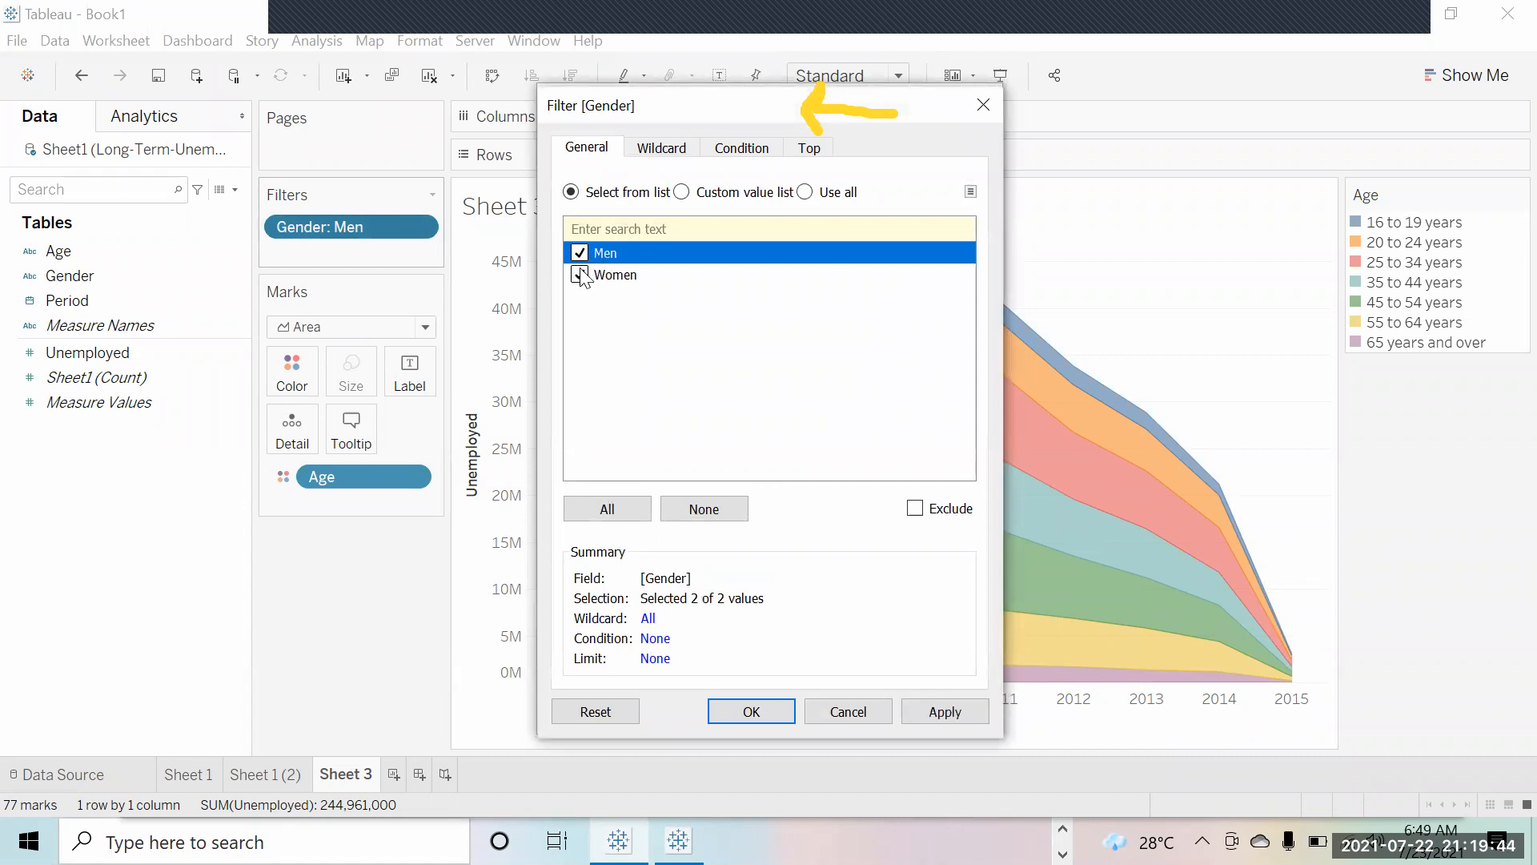
left_click(950, 699)
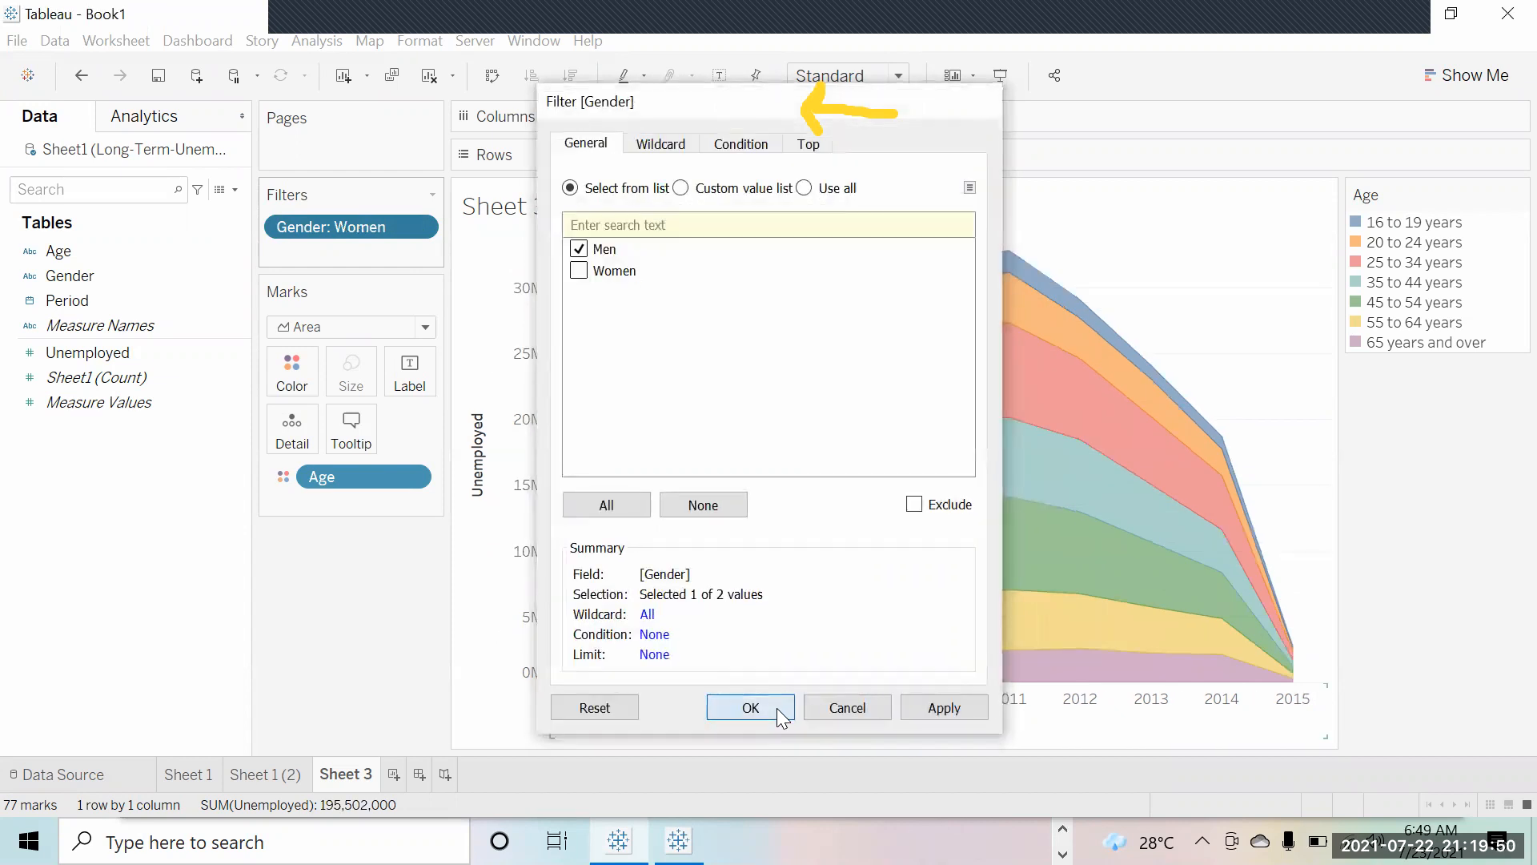
left_click(751, 711)
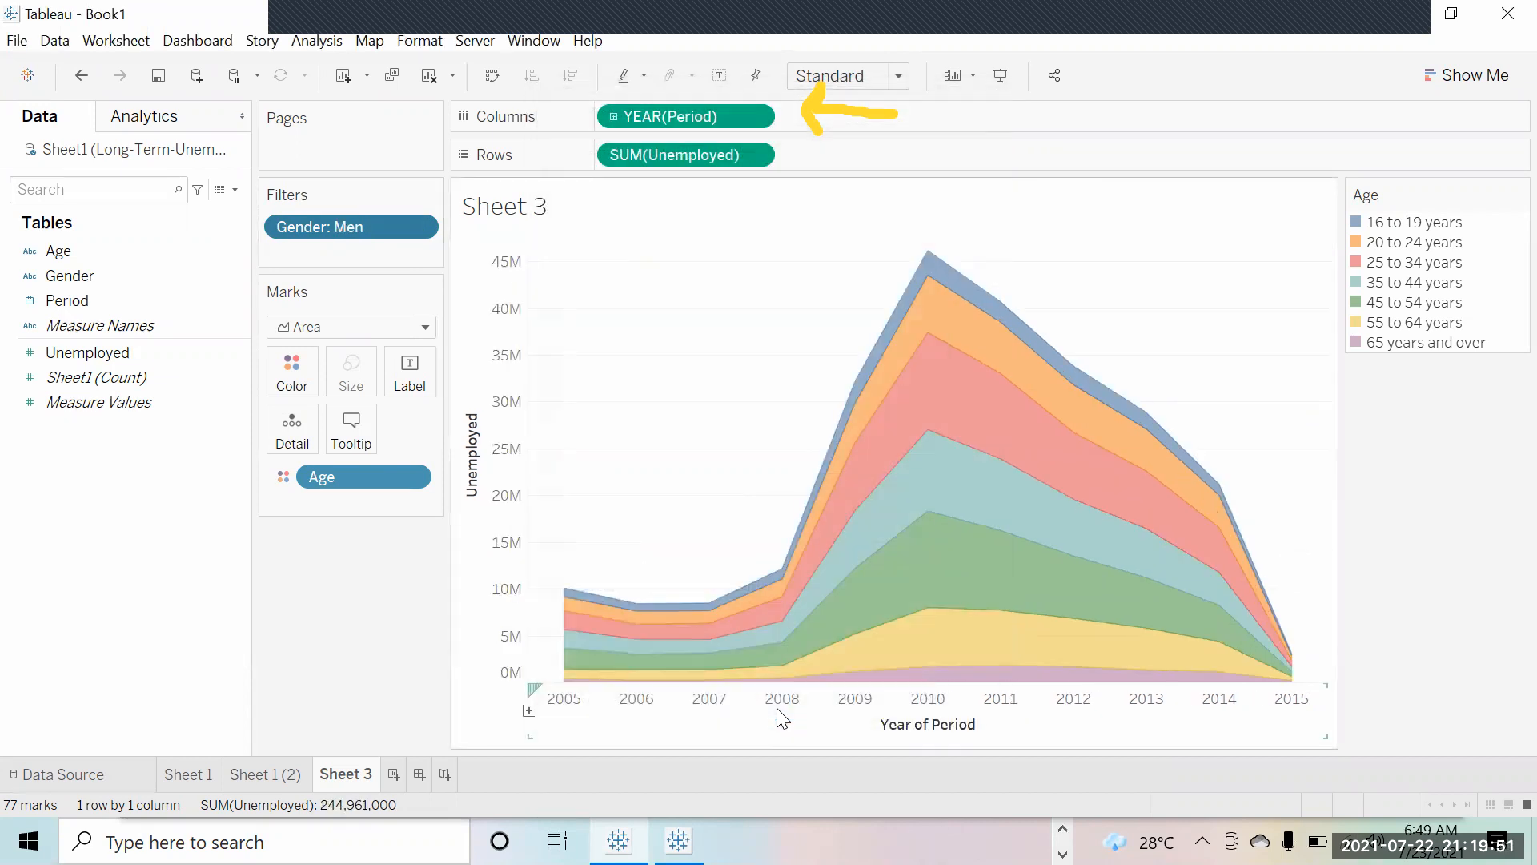
Step: Show the Gender filter card and toggle its checkboxes, ending with both Men and Women included
right_click(309, 231)
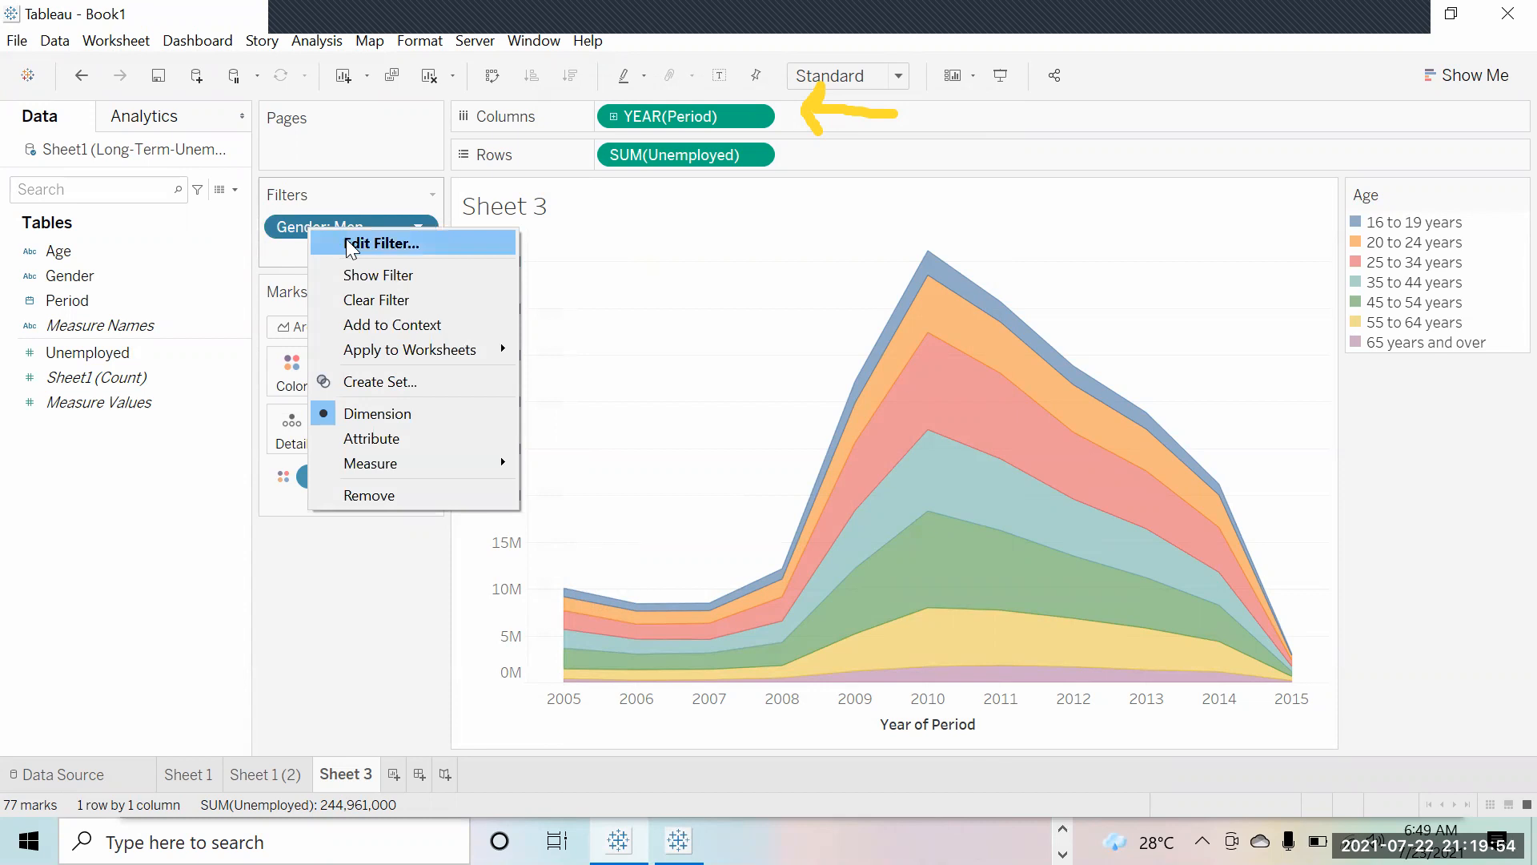
left_click(358, 280)
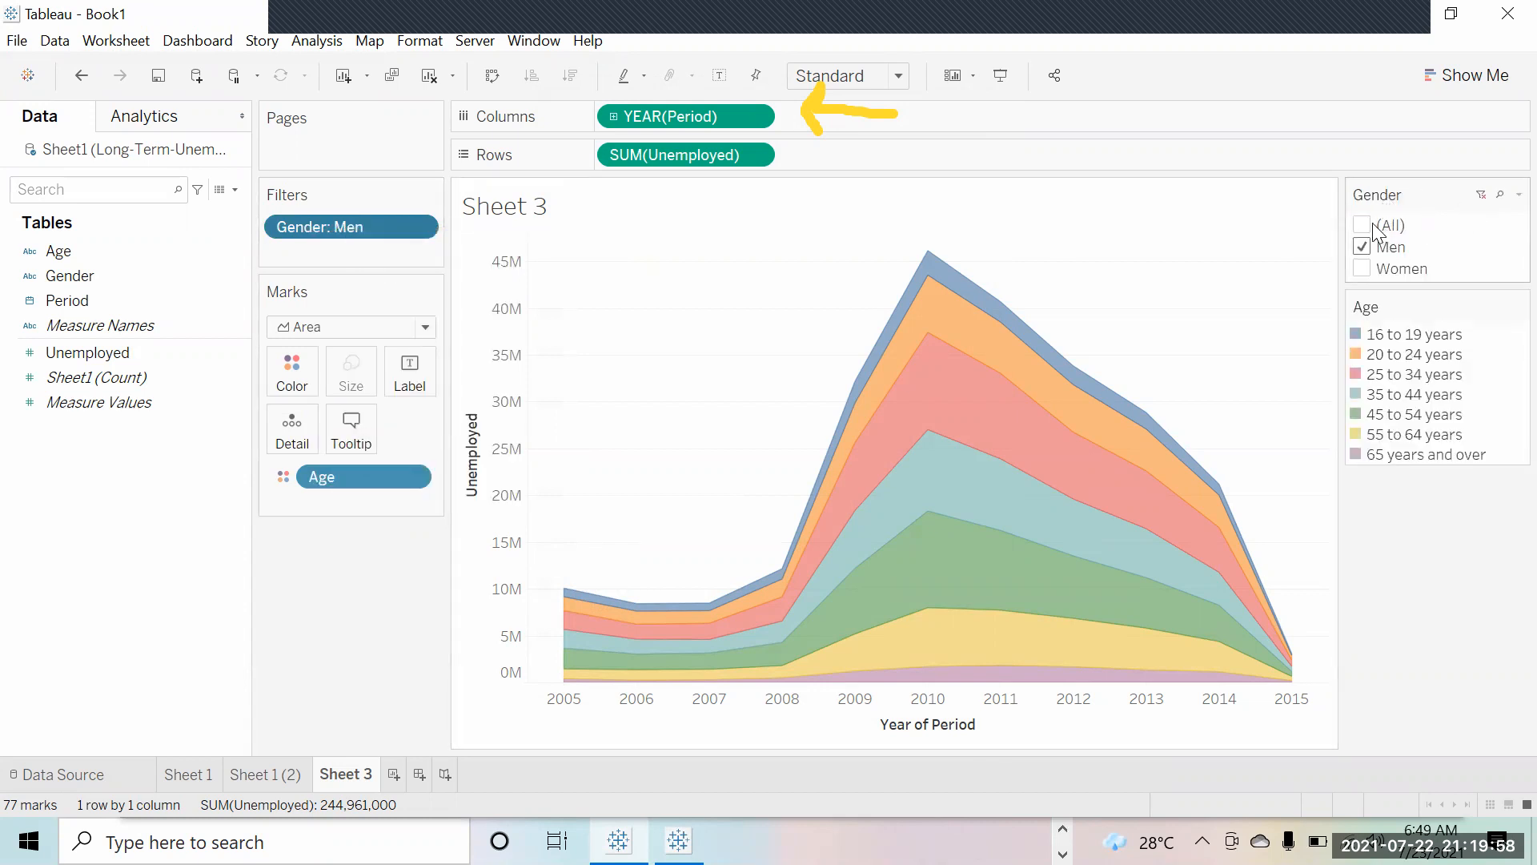
left_click(1362, 269)
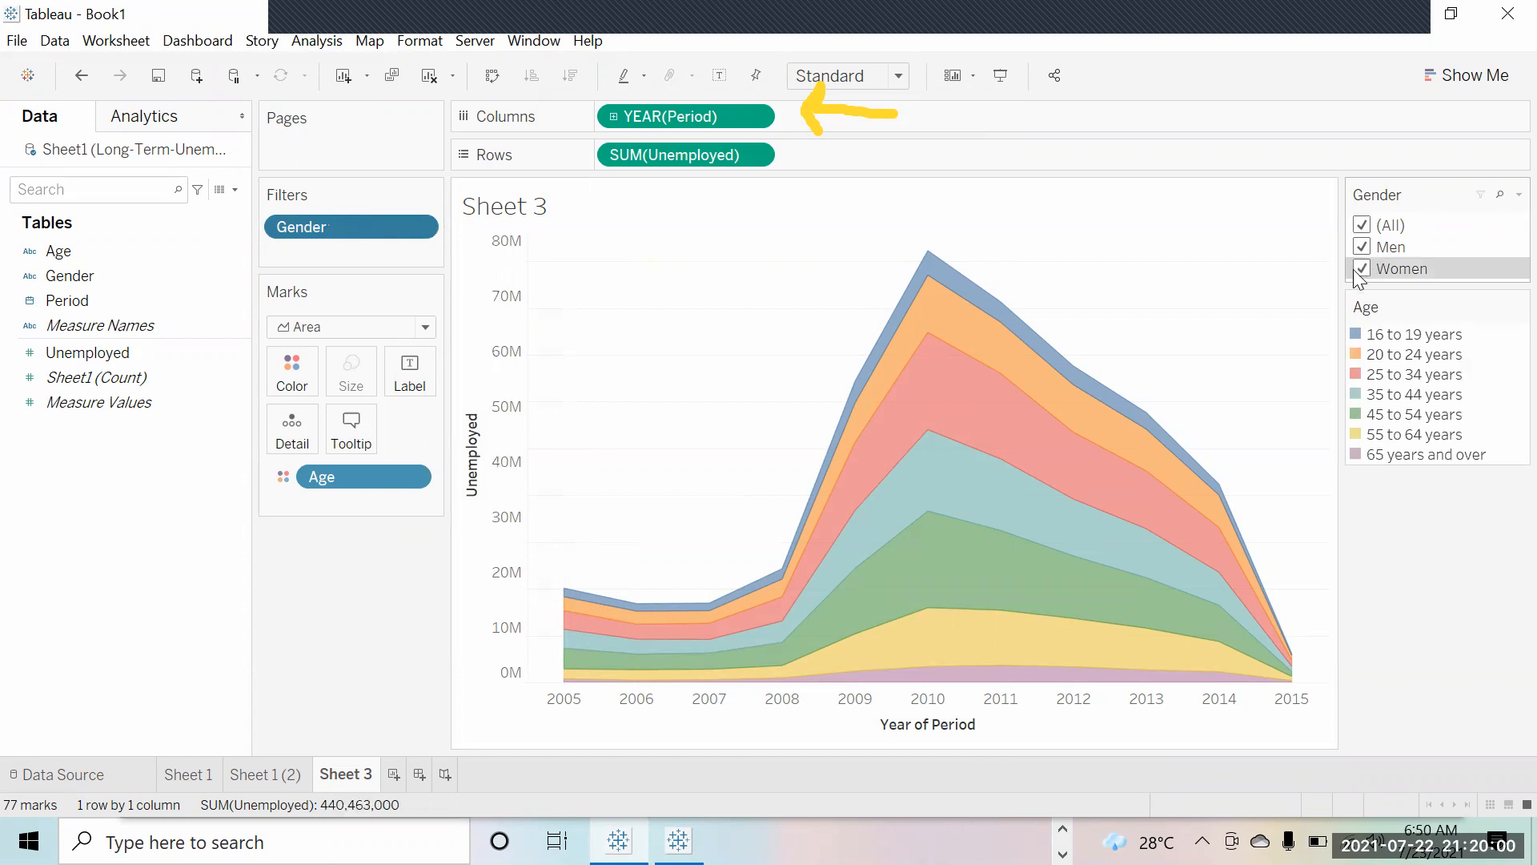
left_click(1360, 226)
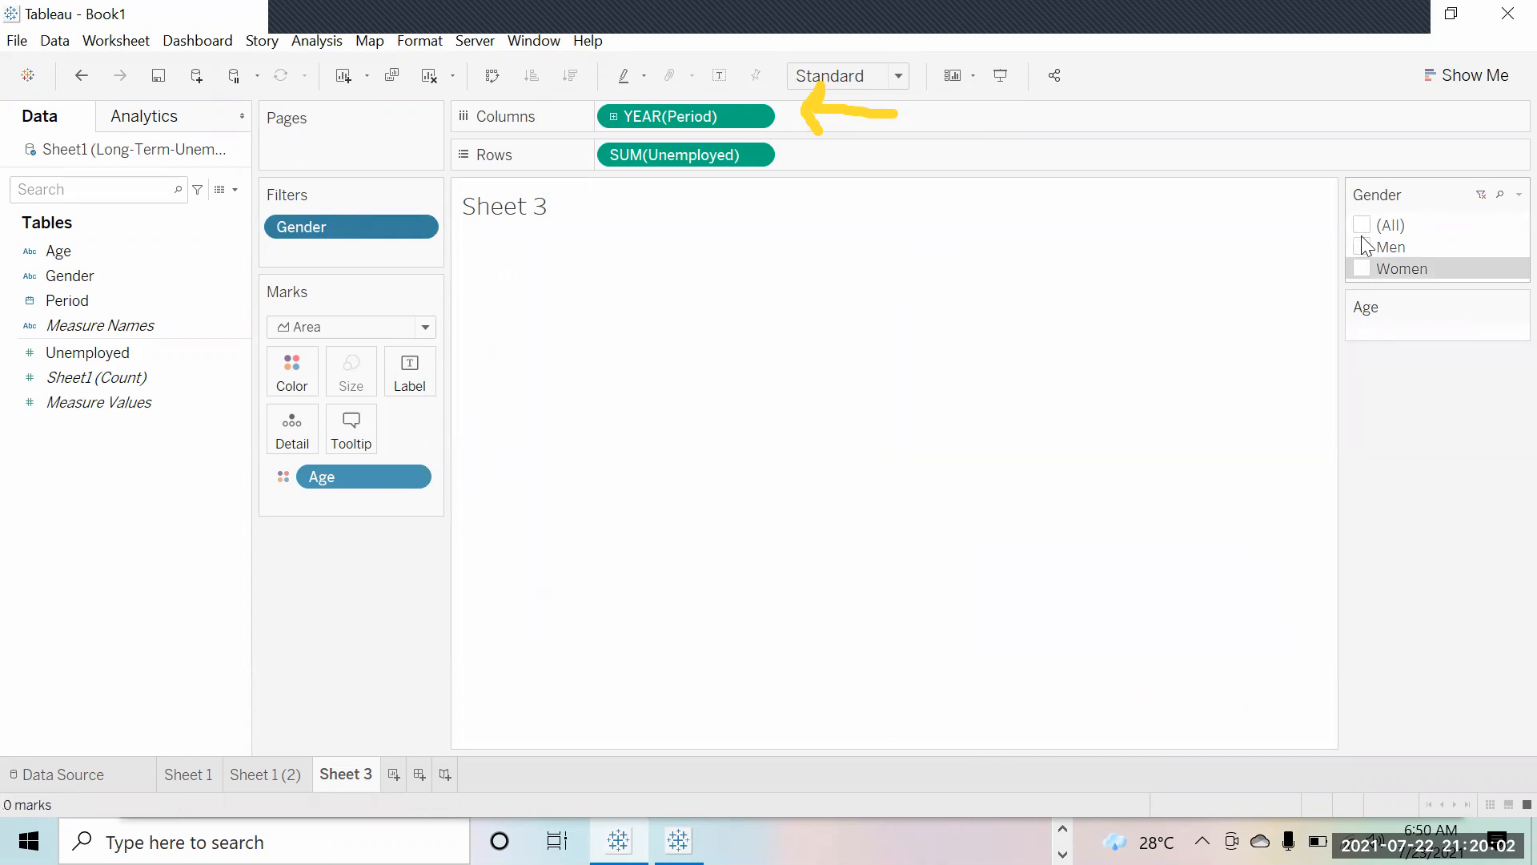
left_click(1364, 247)
left_click(1362, 269)
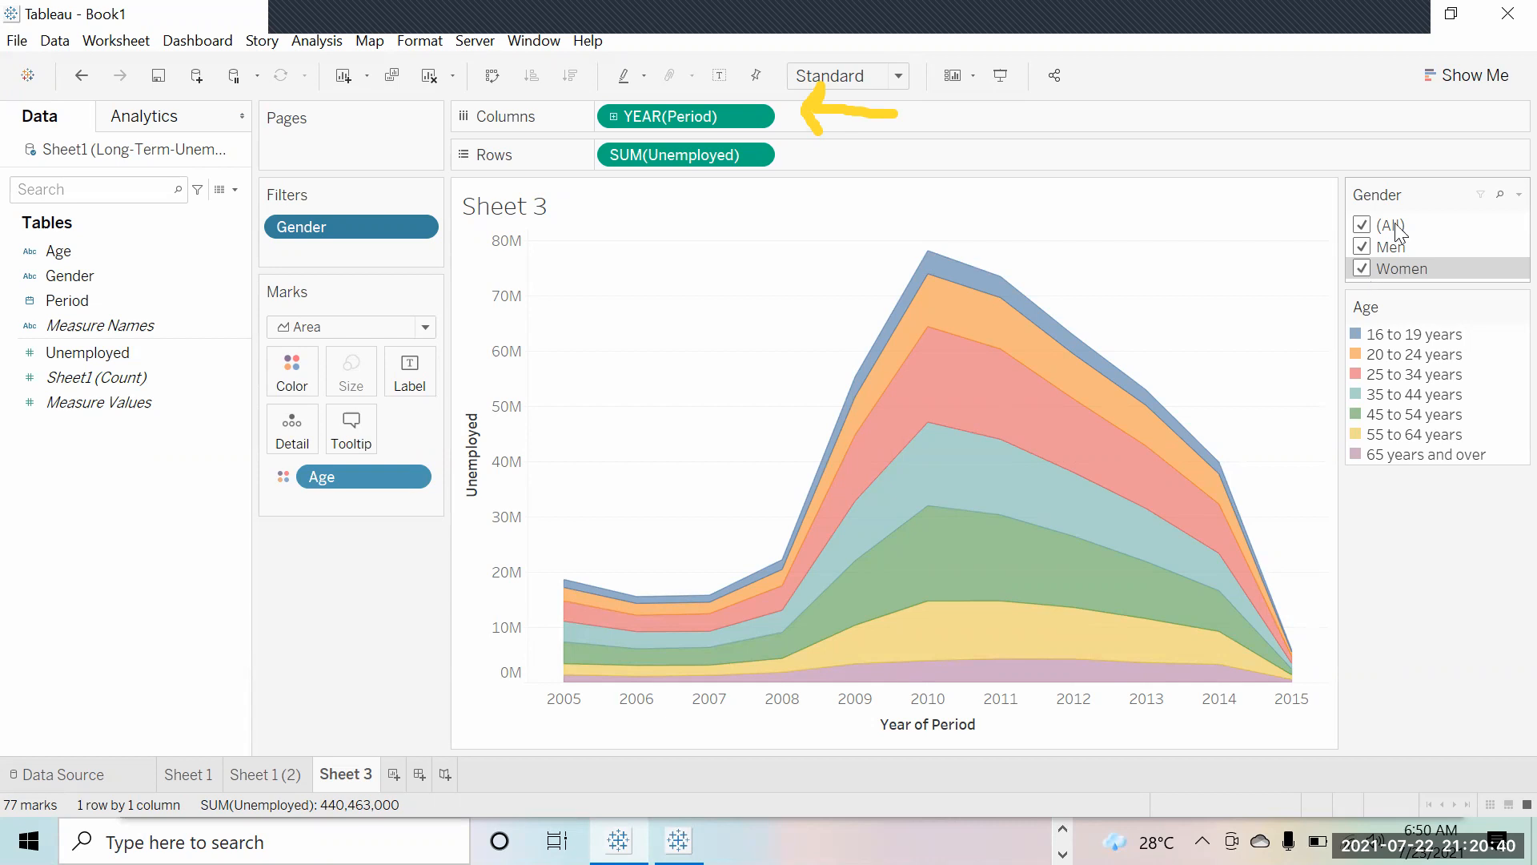
left_click(1518, 195)
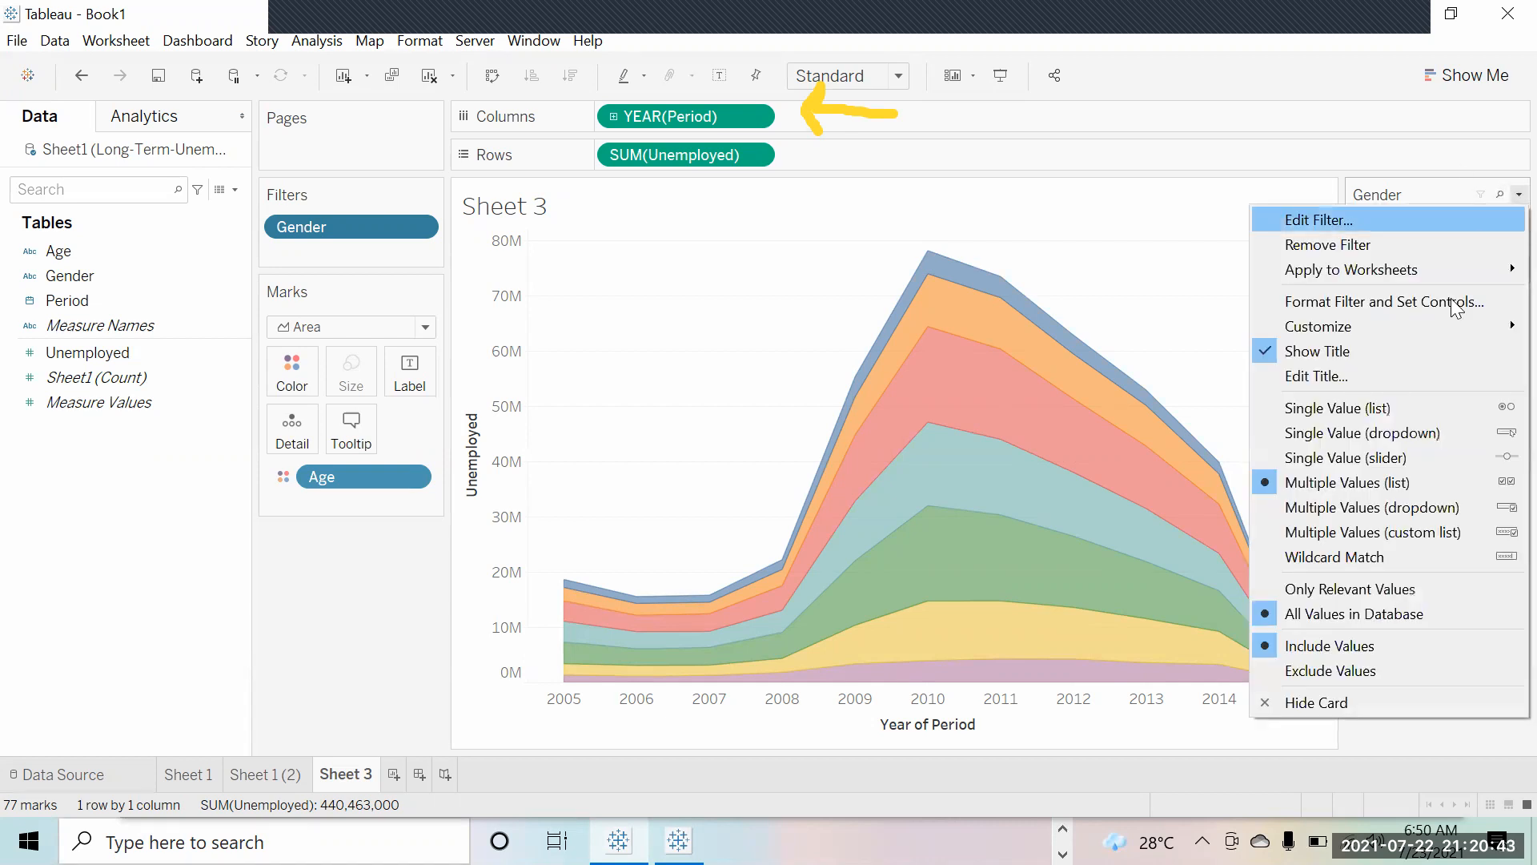
Step: Try the Gender filter as a Single Value list and then as a Single Value slider
left_click(1422, 413)
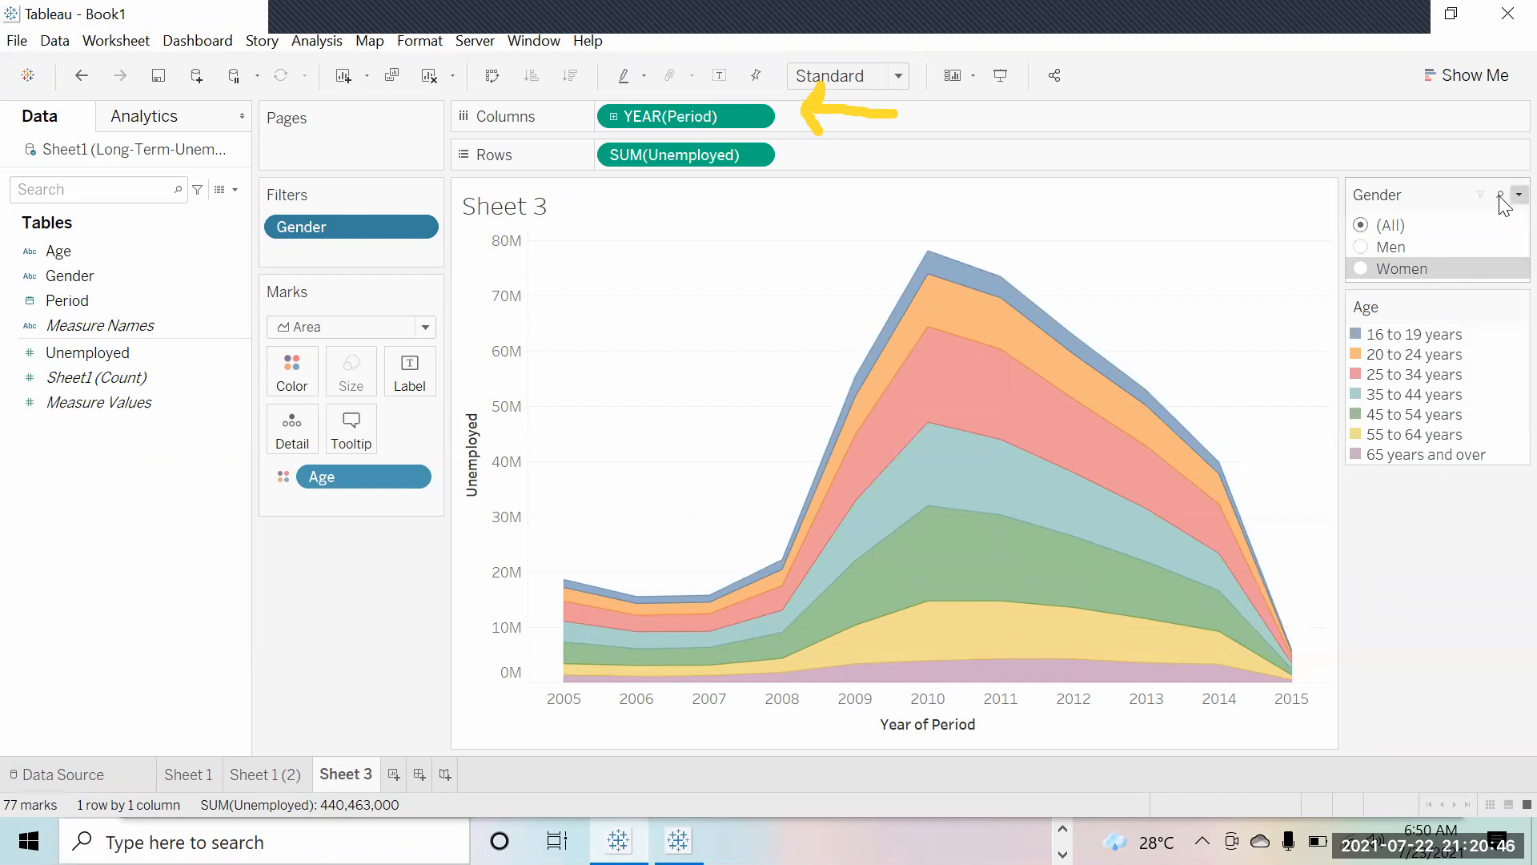
left_click(1516, 196)
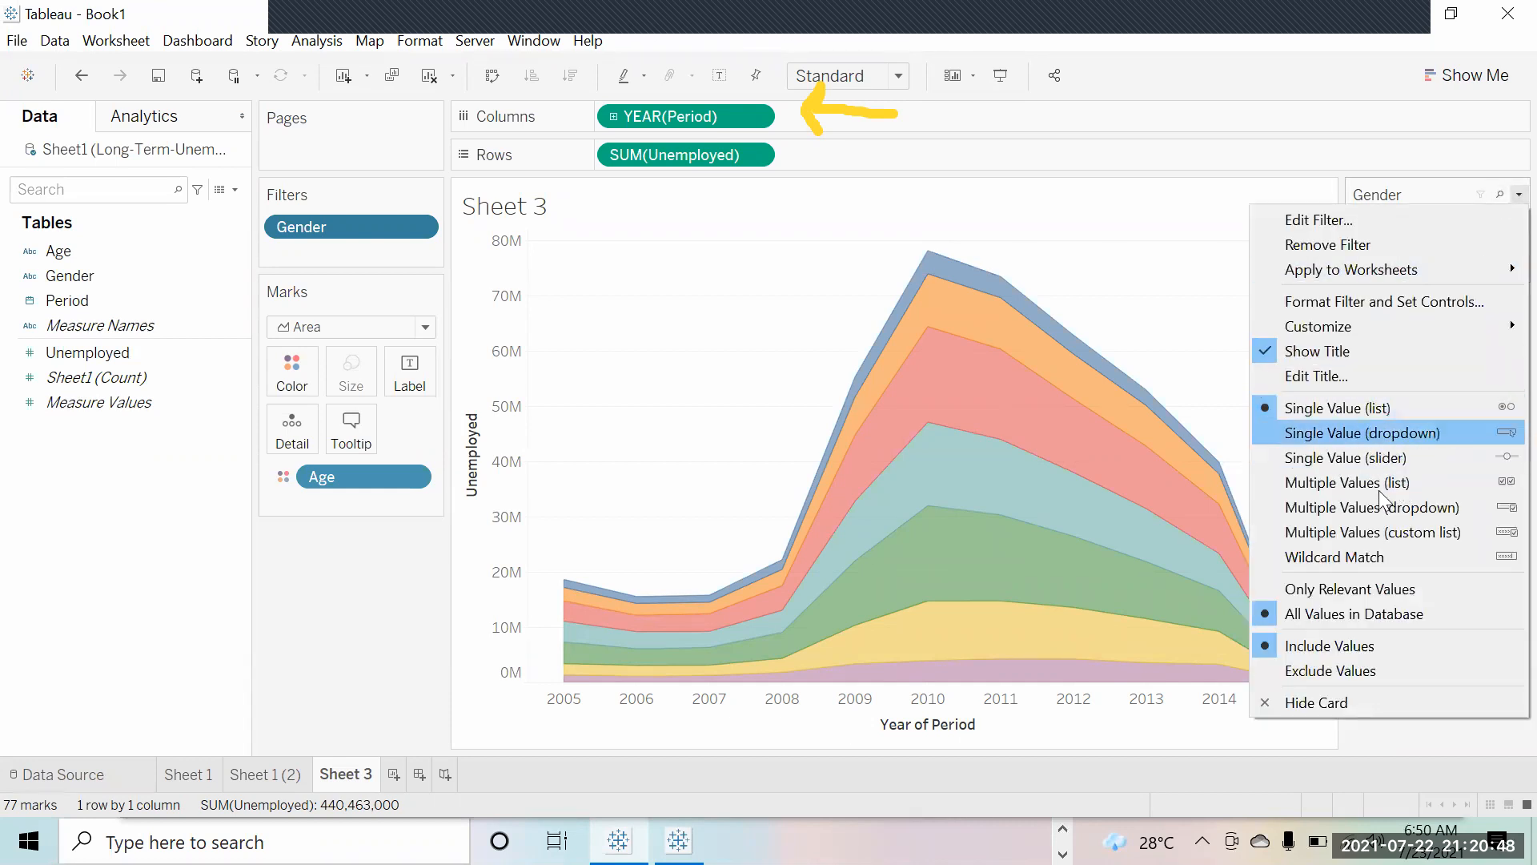
left_click(1436, 136)
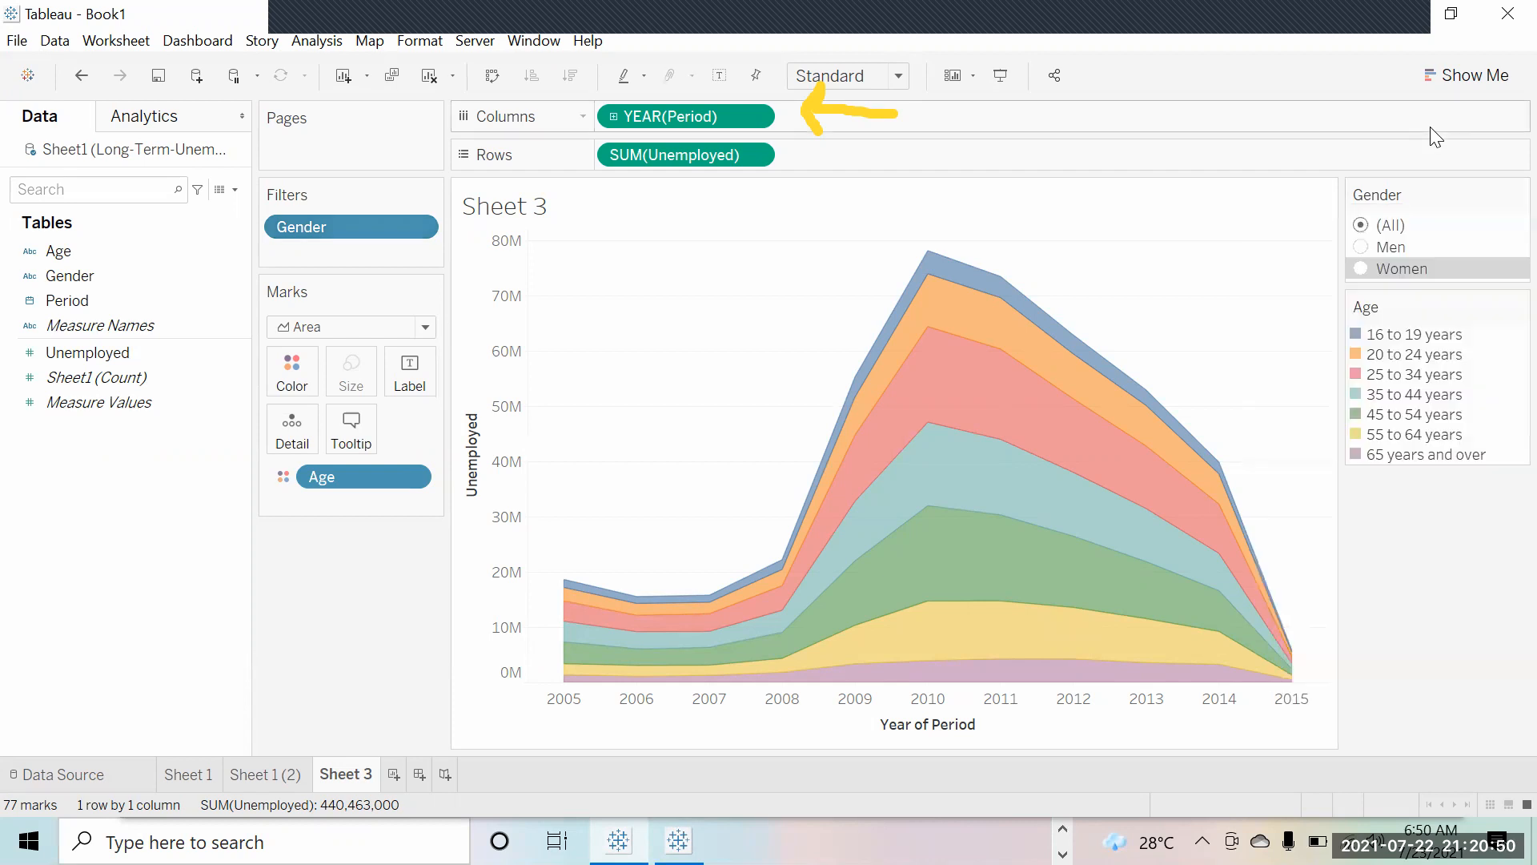
left_click(1517, 195)
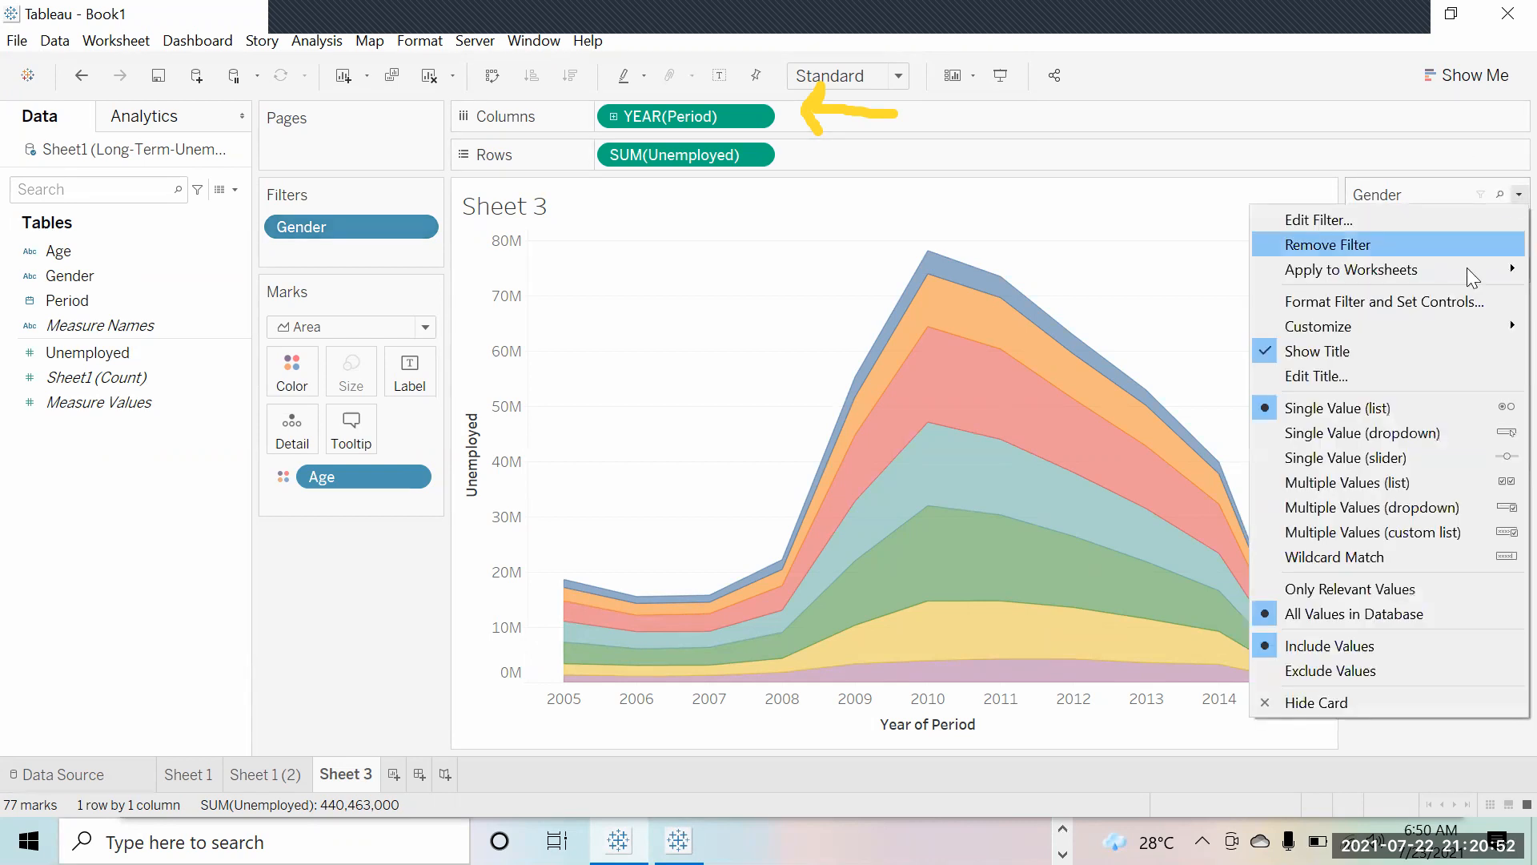
left_click(1394, 457)
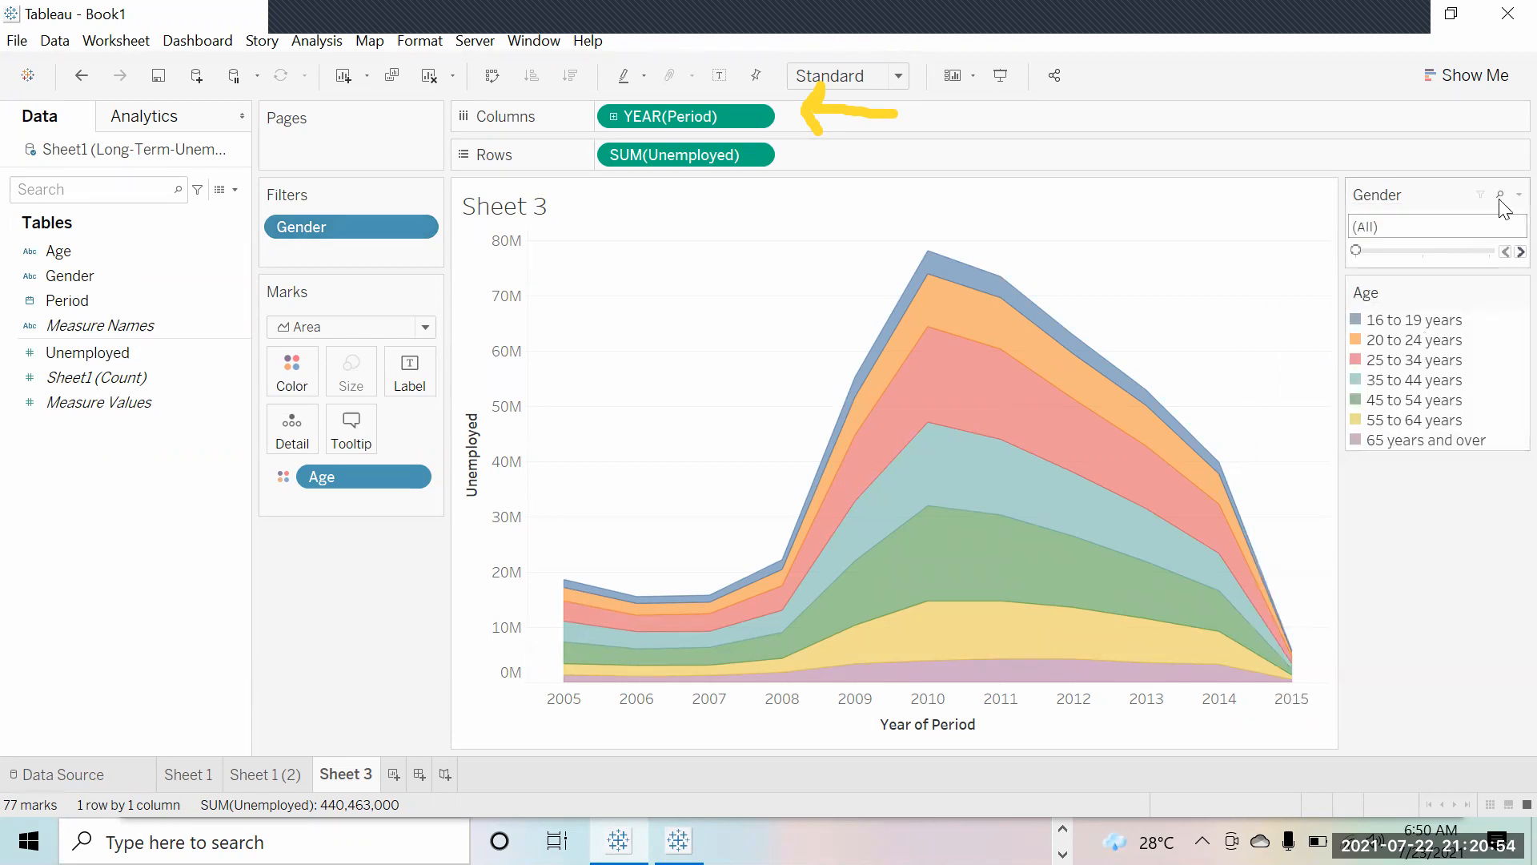
Step: Switch the Gender filter to Multiple Values (dropdown) and check its choices, left at (All)
left_click(1518, 195)
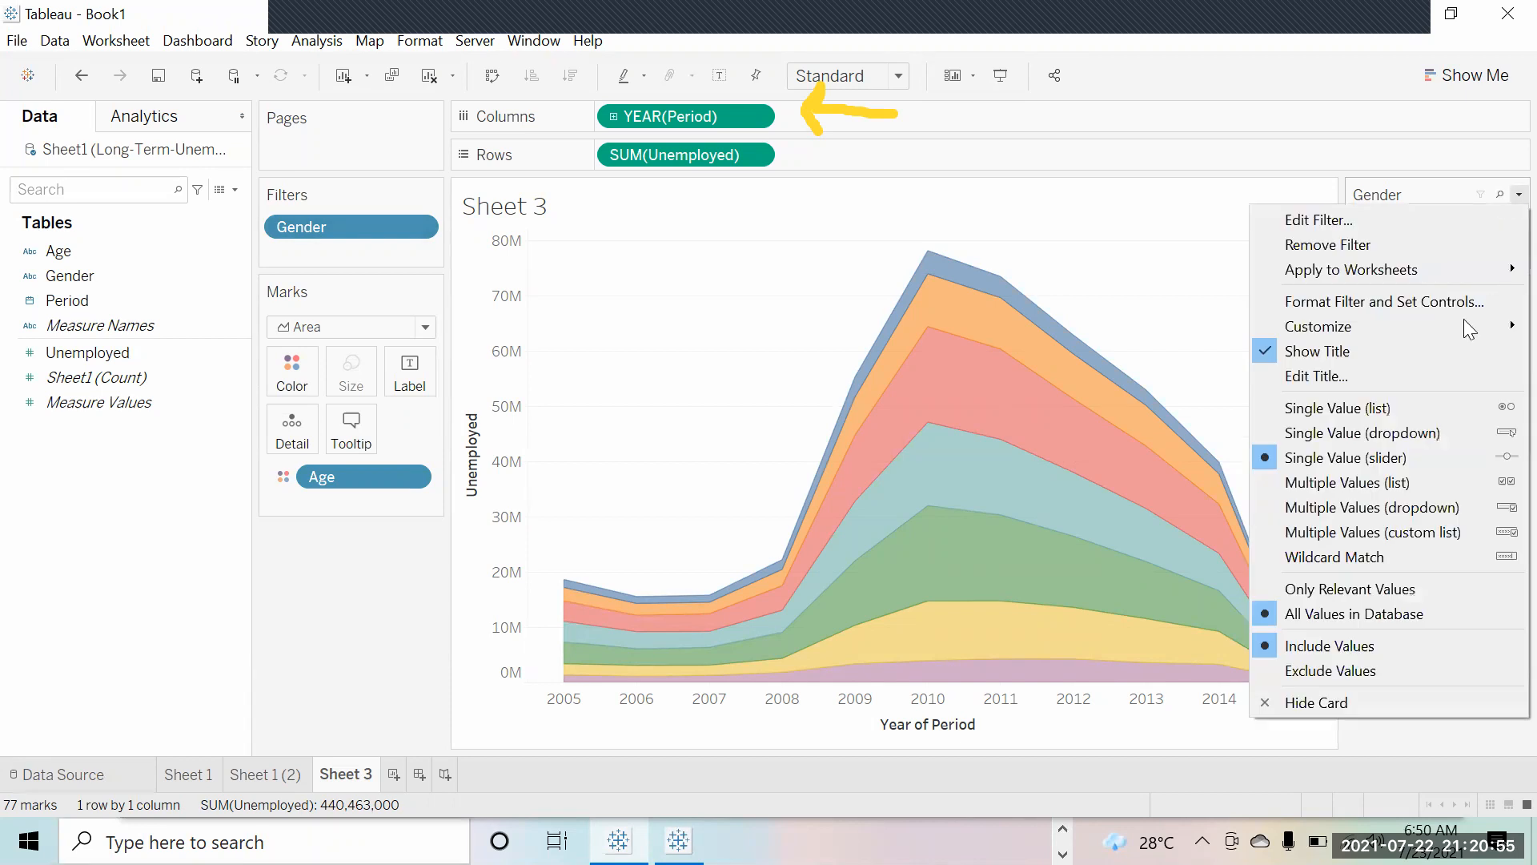
left_click(1397, 512)
left_click(1502, 231)
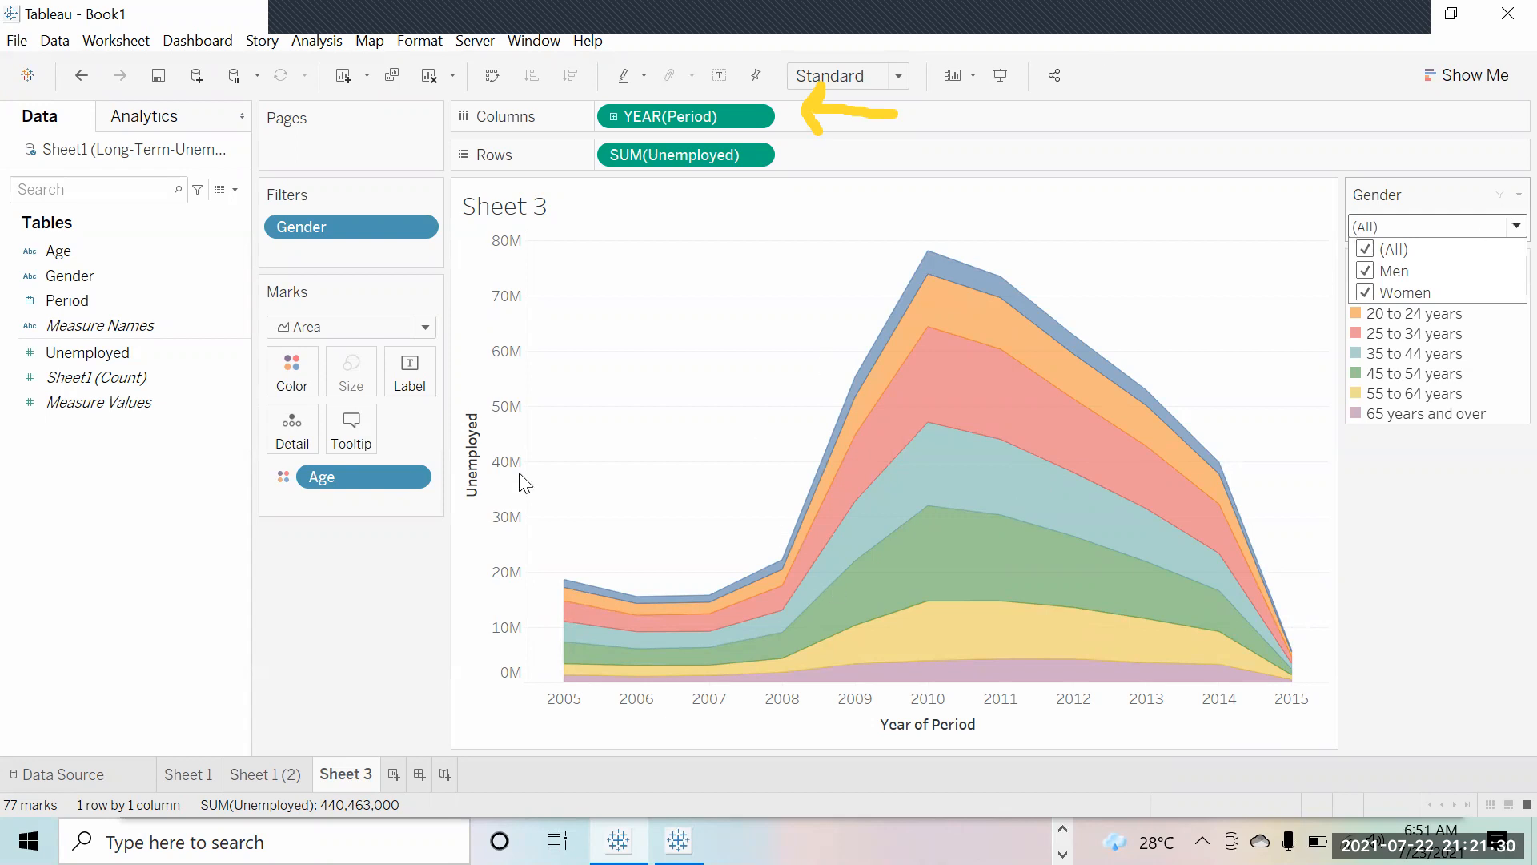
left_click(378, 641)
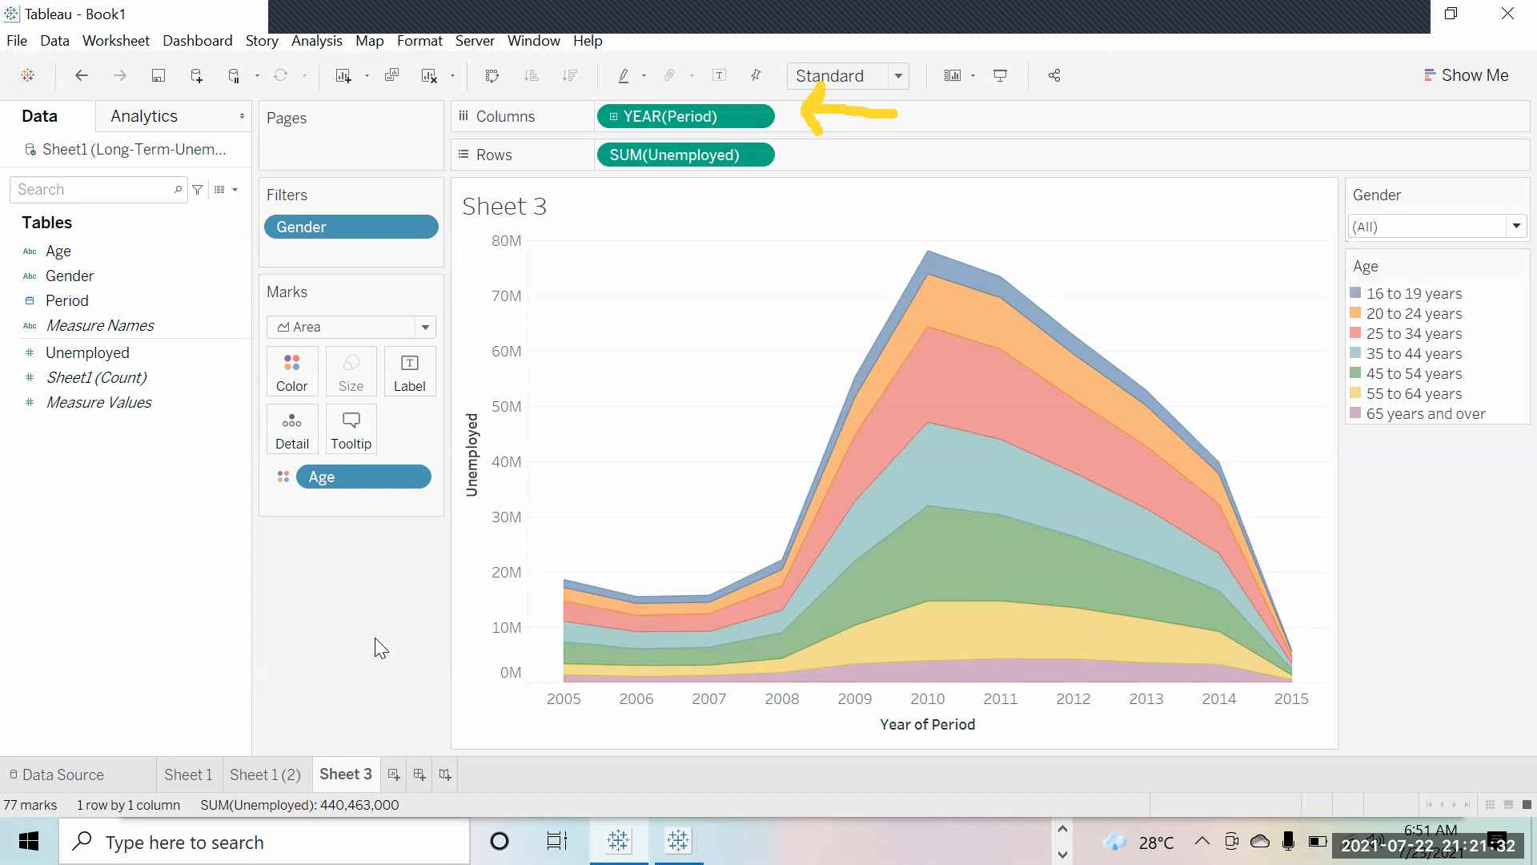
Step: Start saving the workbook from the File menu's Save As
left_click(16, 41)
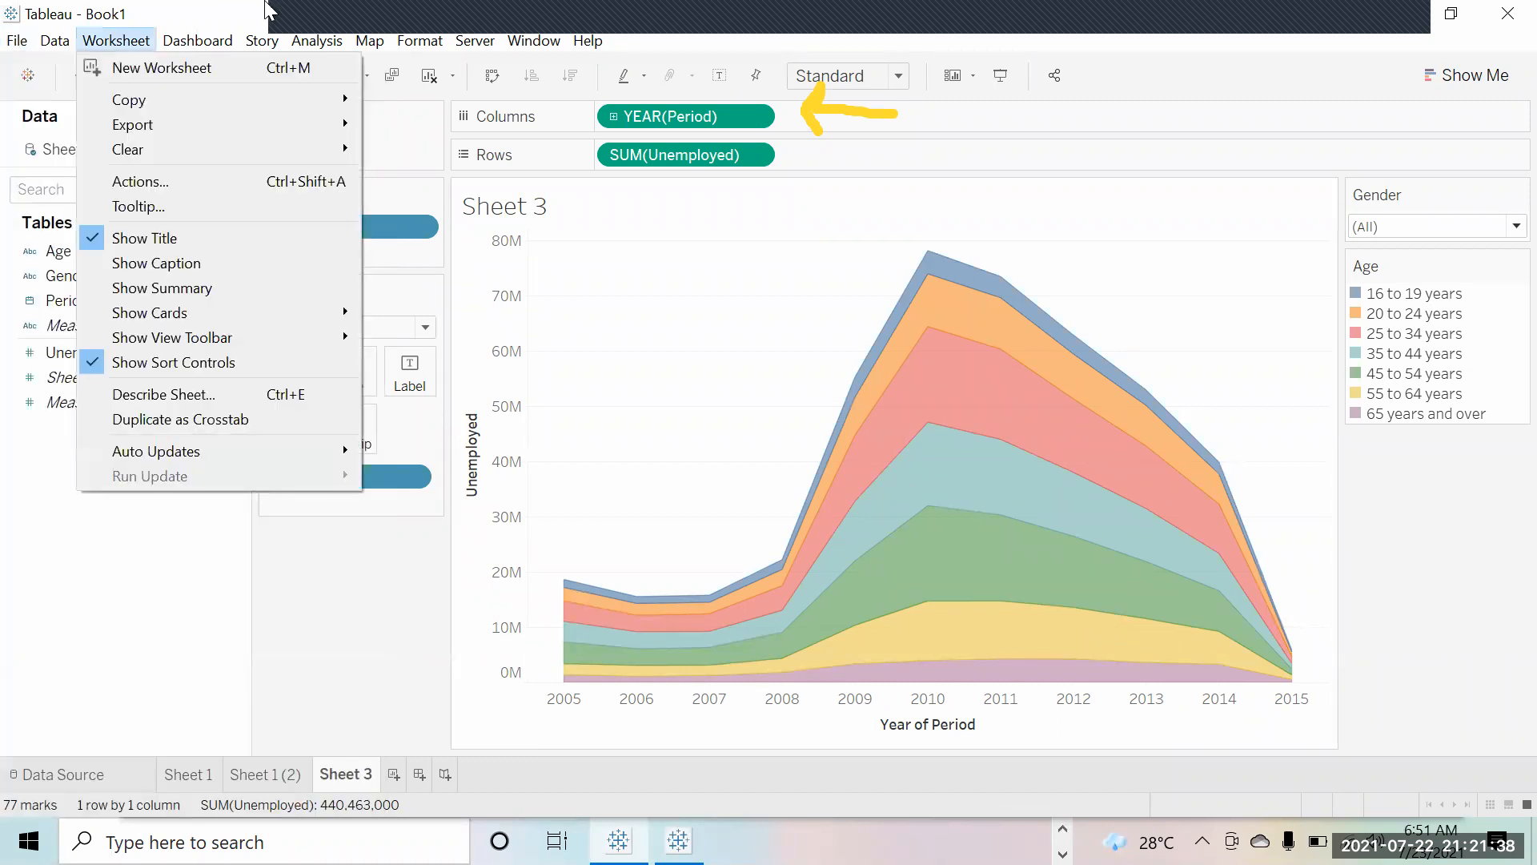
left_click(312, 10)
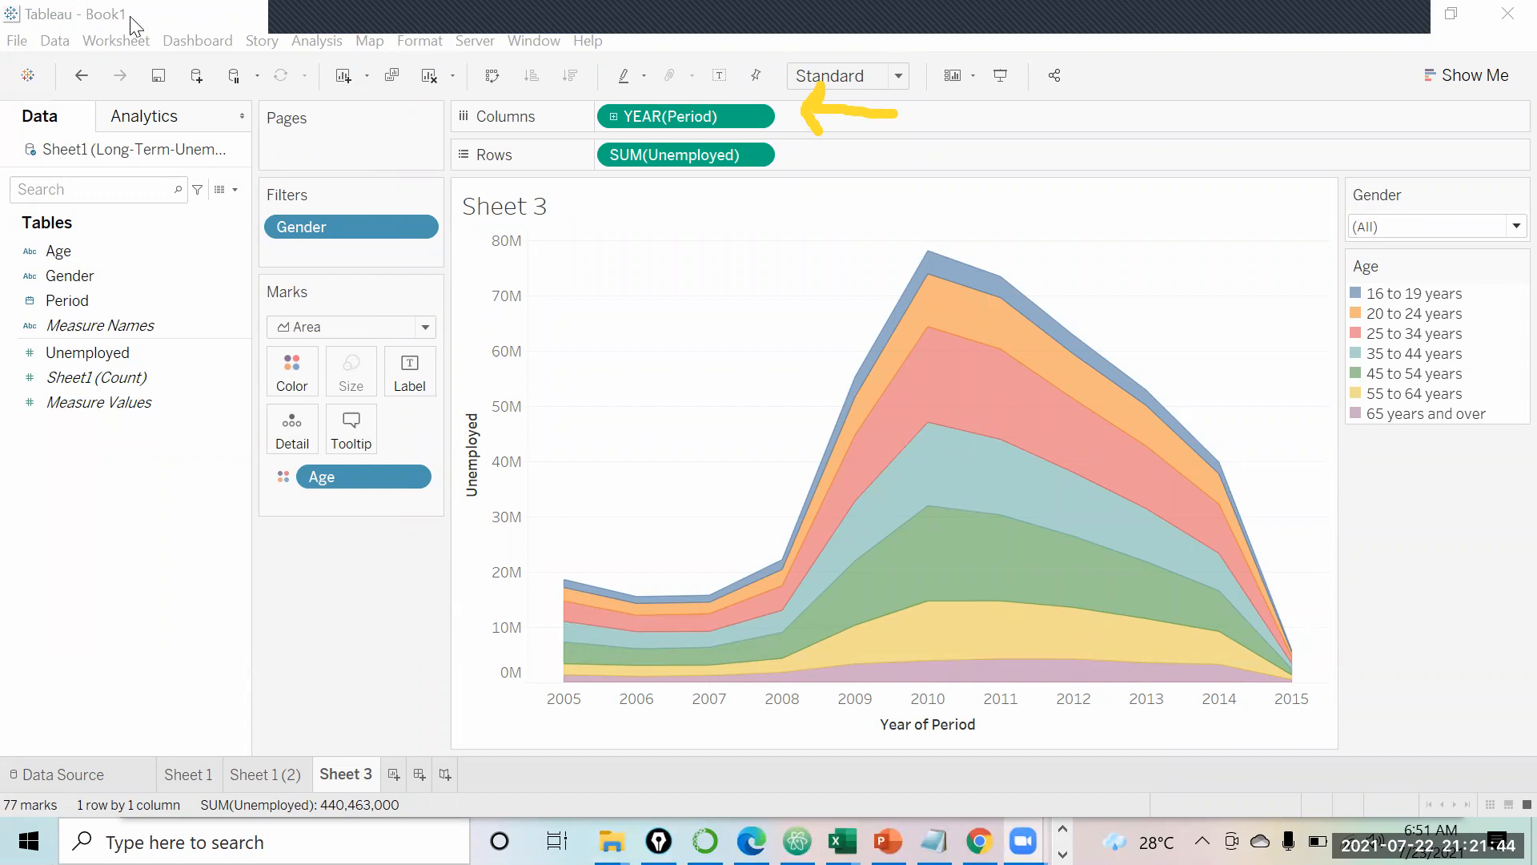
left_click(29, 42)
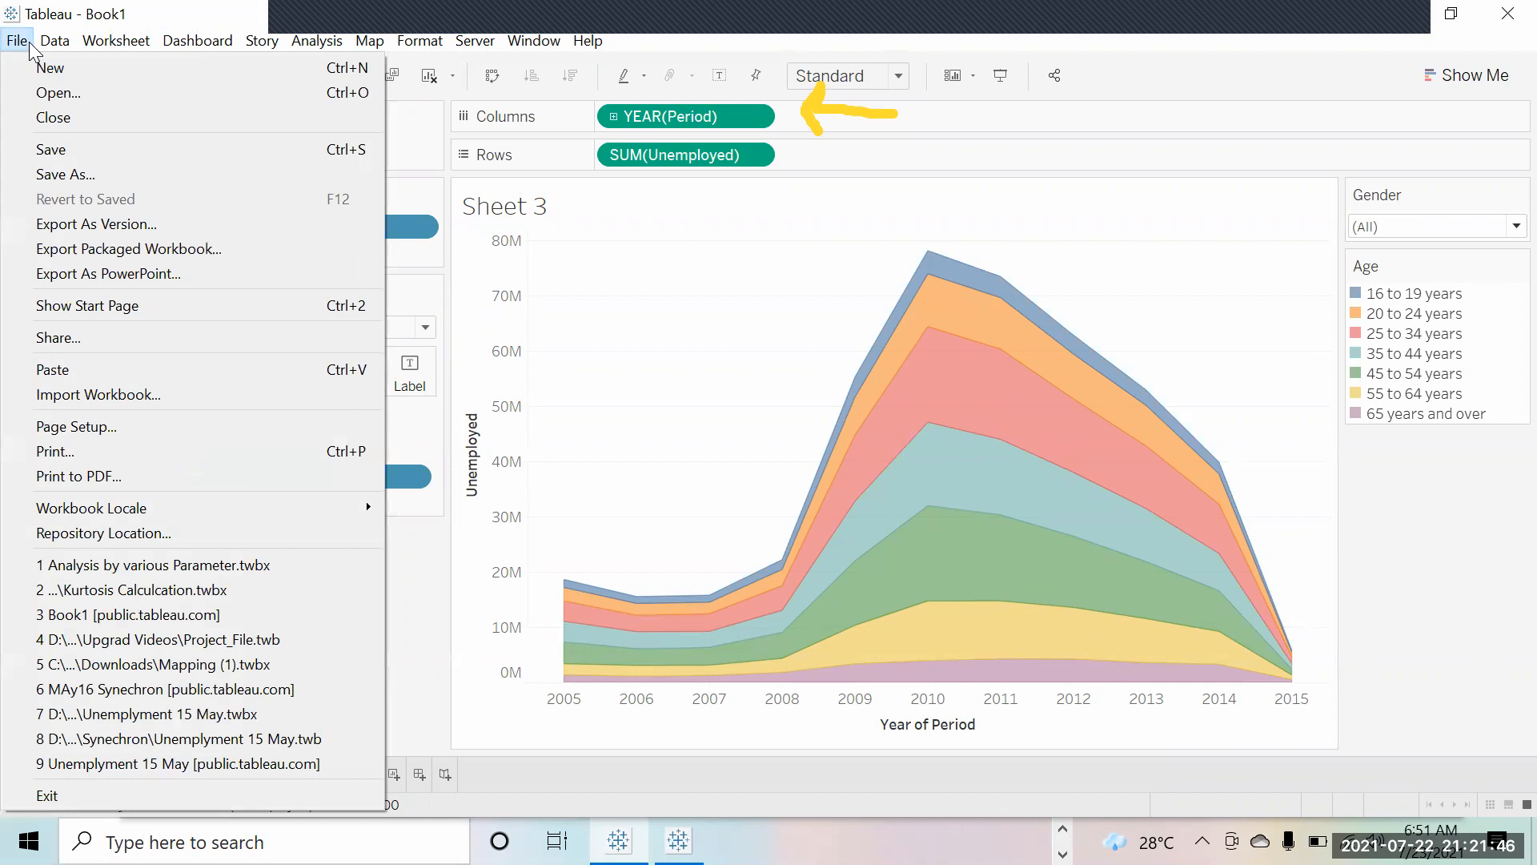
left_click(77, 151)
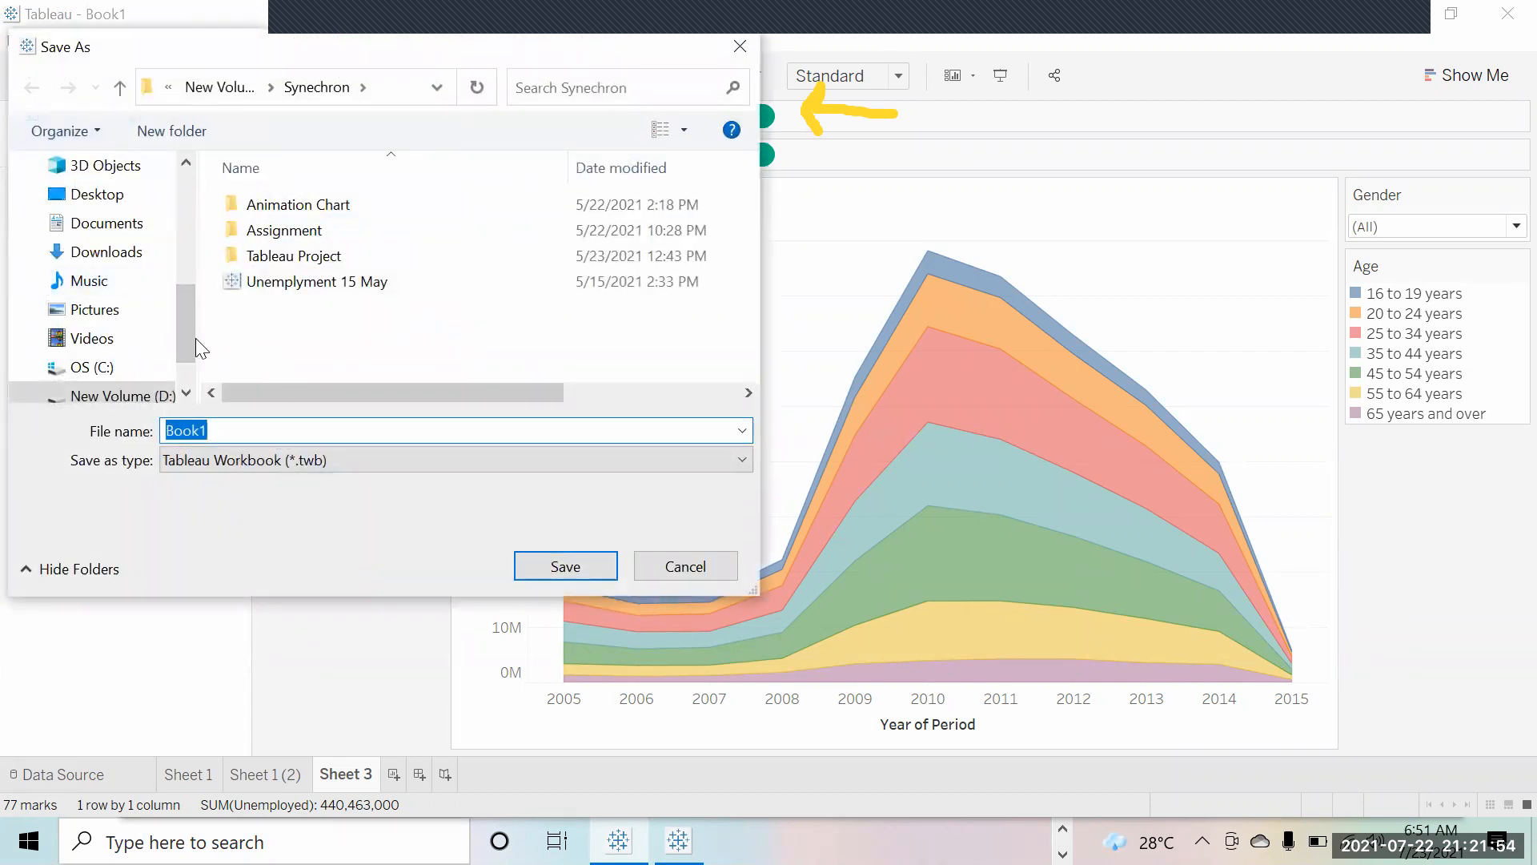
Step: Browse to the May Batch folder inside Intuites on the D: drive
left_click(158, 394)
left_click(271, 321)
key("i")
key("n")
key("t")
key("Return")
key("Down")
key("Up")
key("Down")
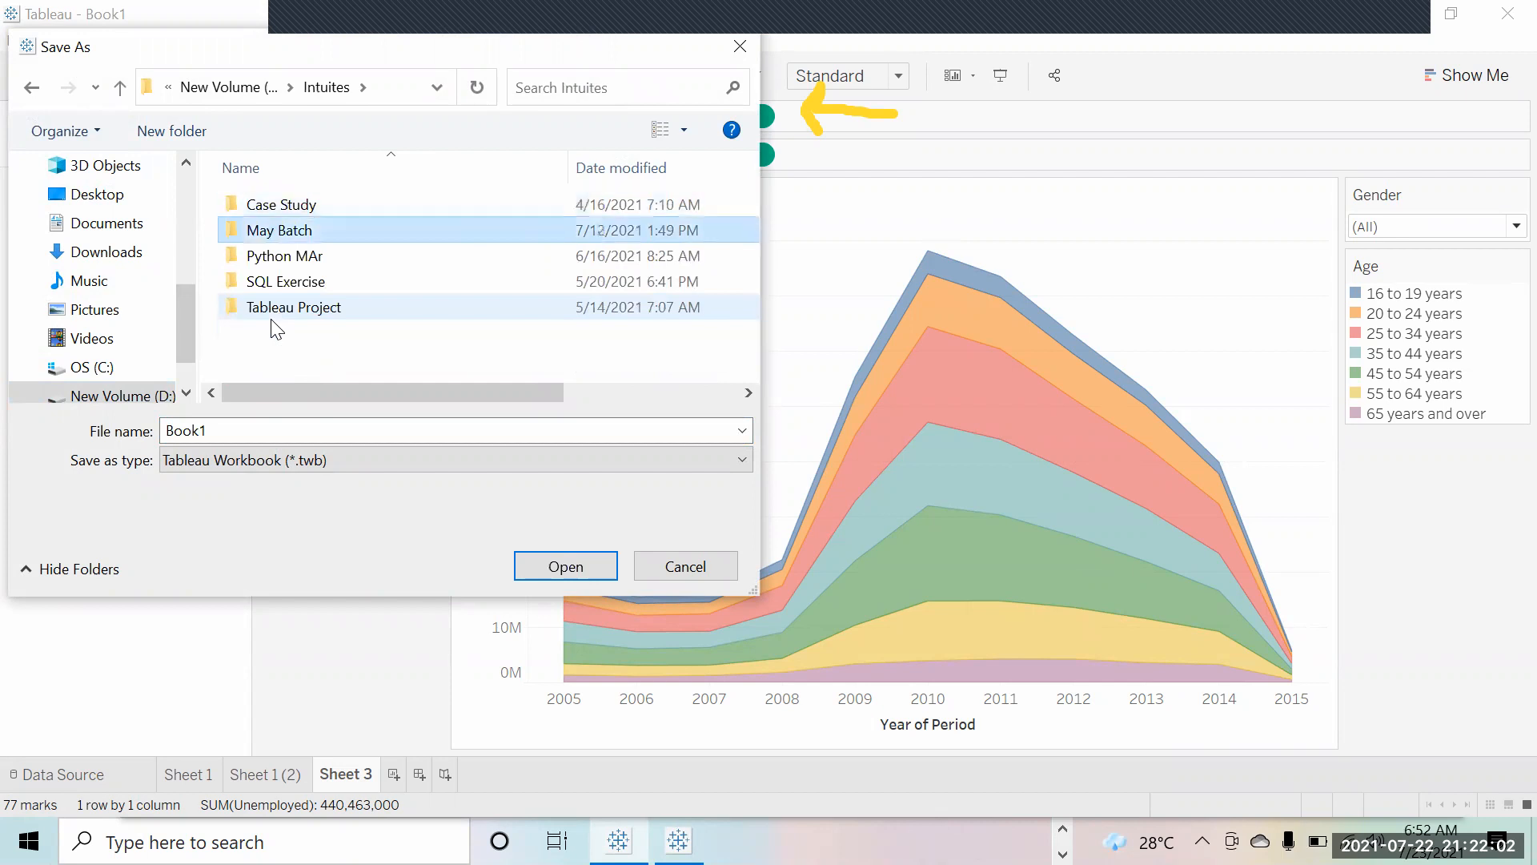
key("Return")
key("Up")
left_click(240, 320)
Step: Create and open a new Tableau folder, and enter File as the file name
right_click(246, 314)
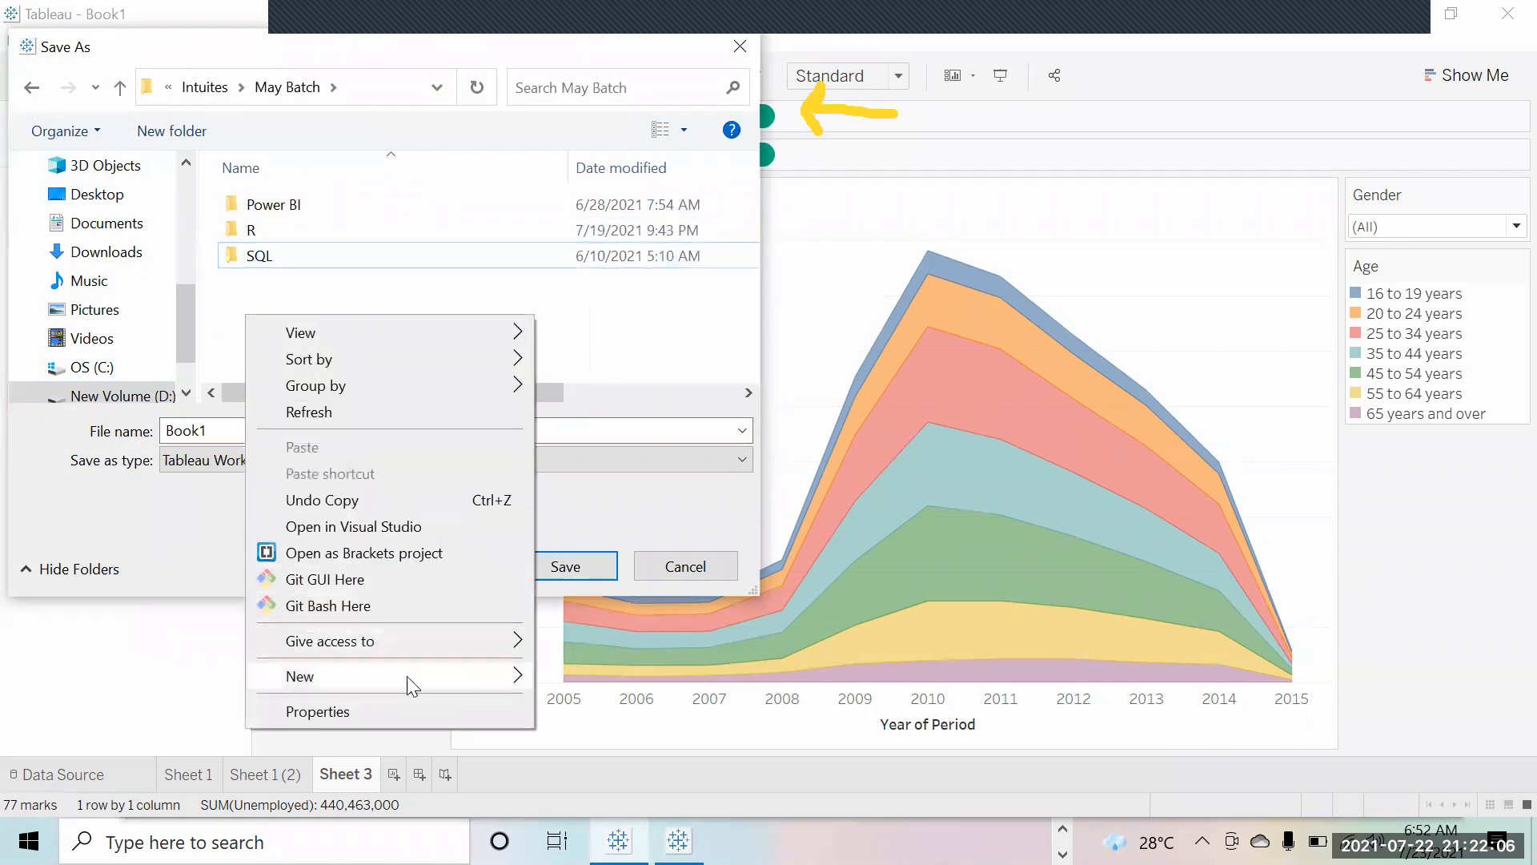
mouse_move(406, 676)
left_click(676, 430)
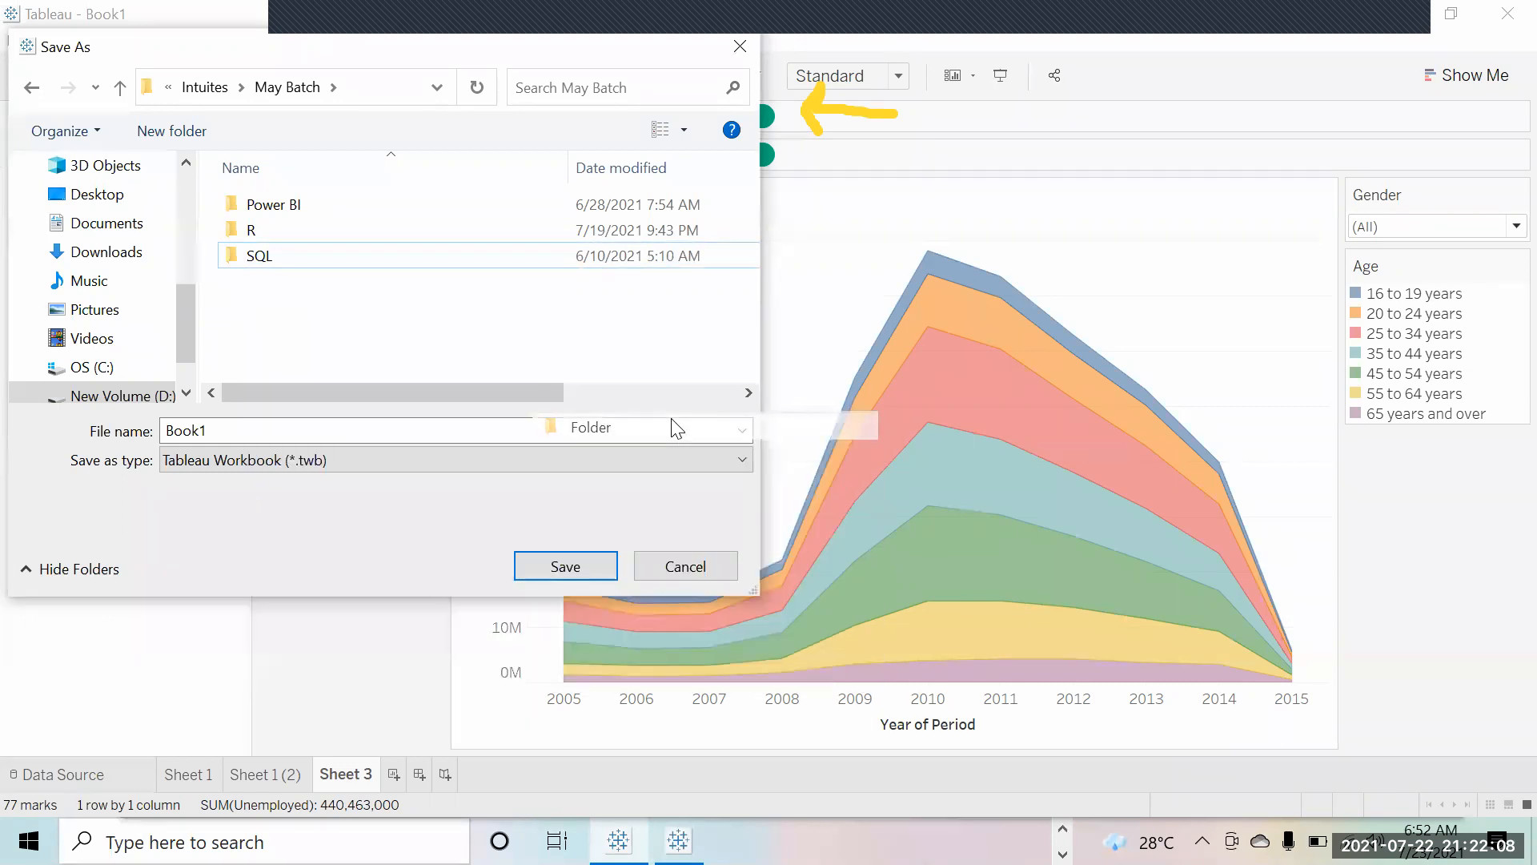
type("Tablea")
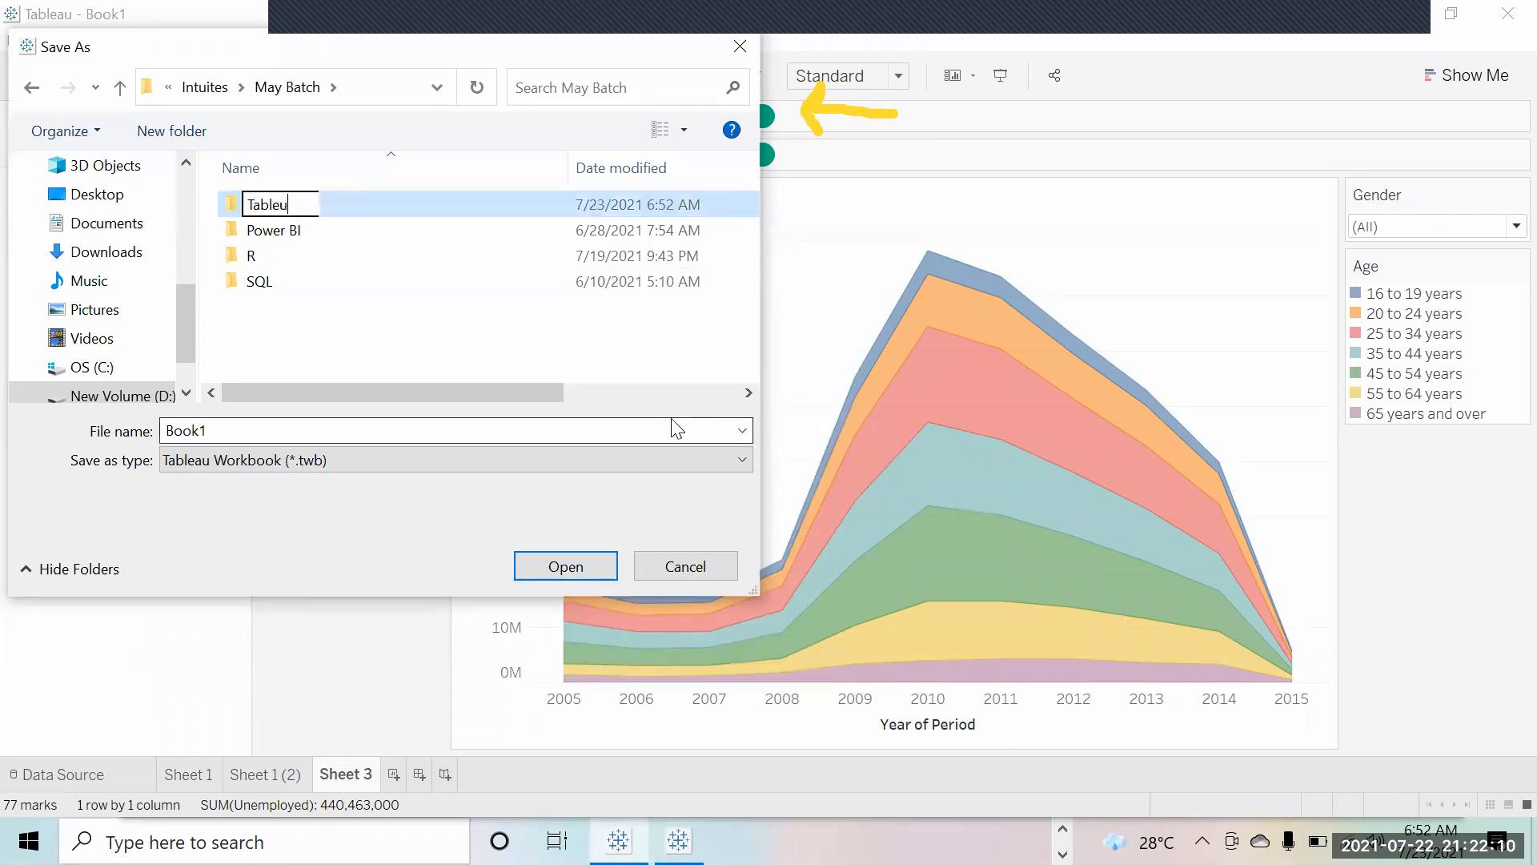
key("BackSpace")
type("au")
key("Return")
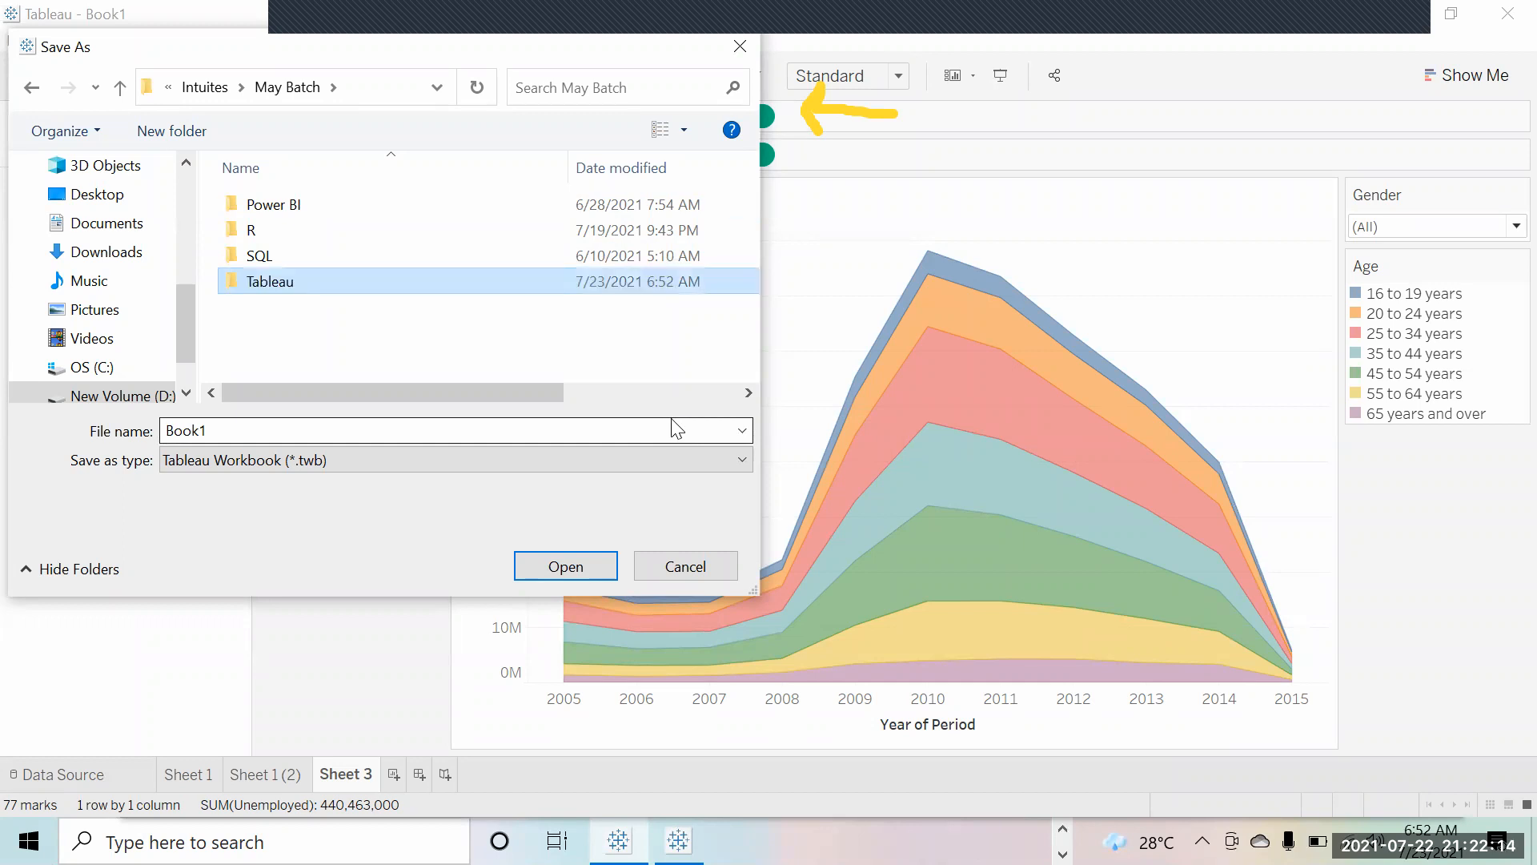
key("Return")
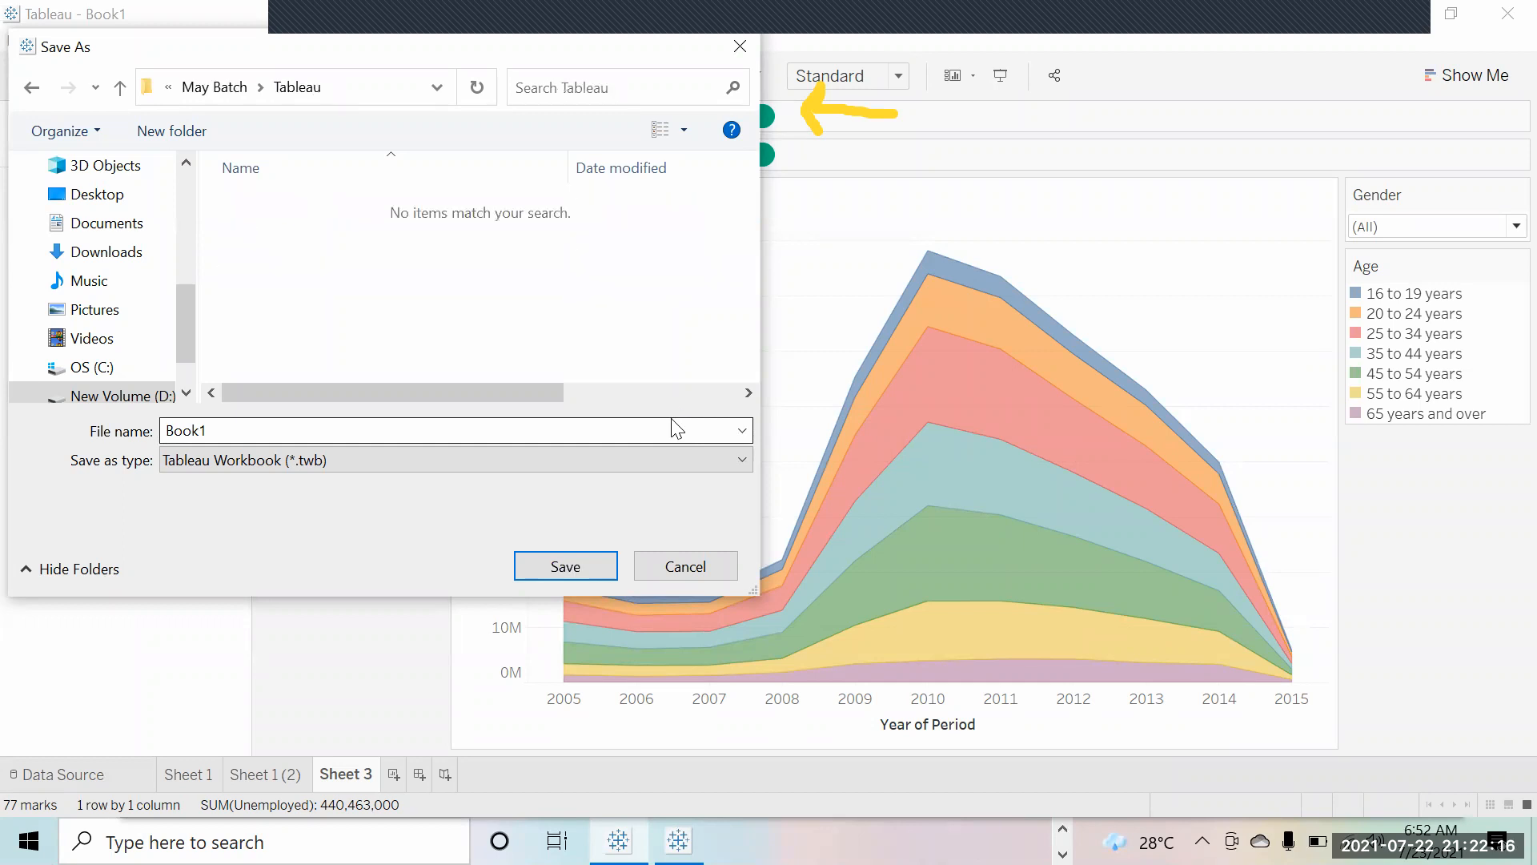
double_click(336, 425)
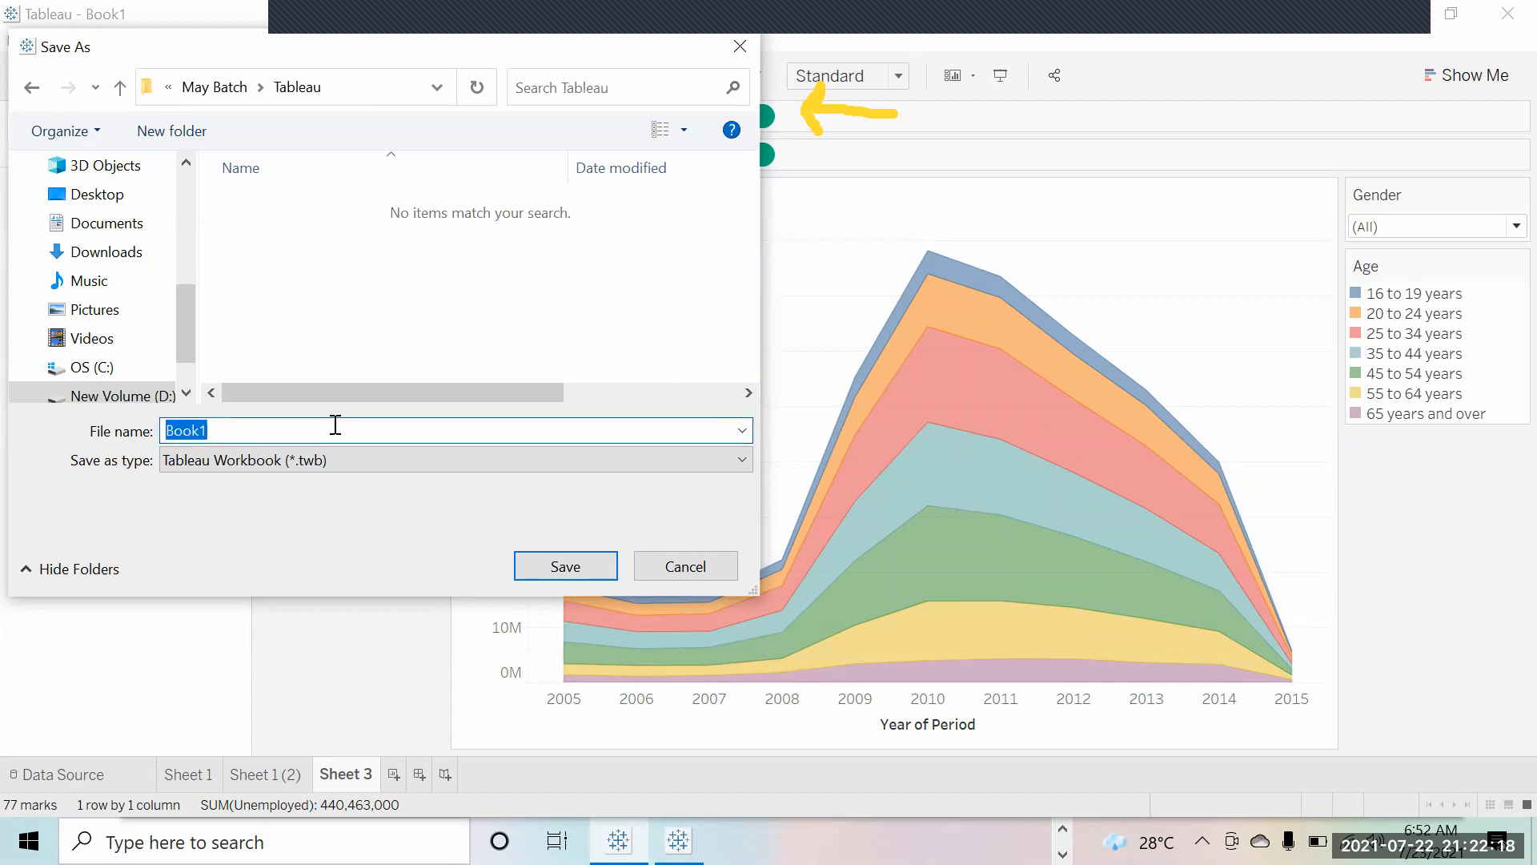
type("File")
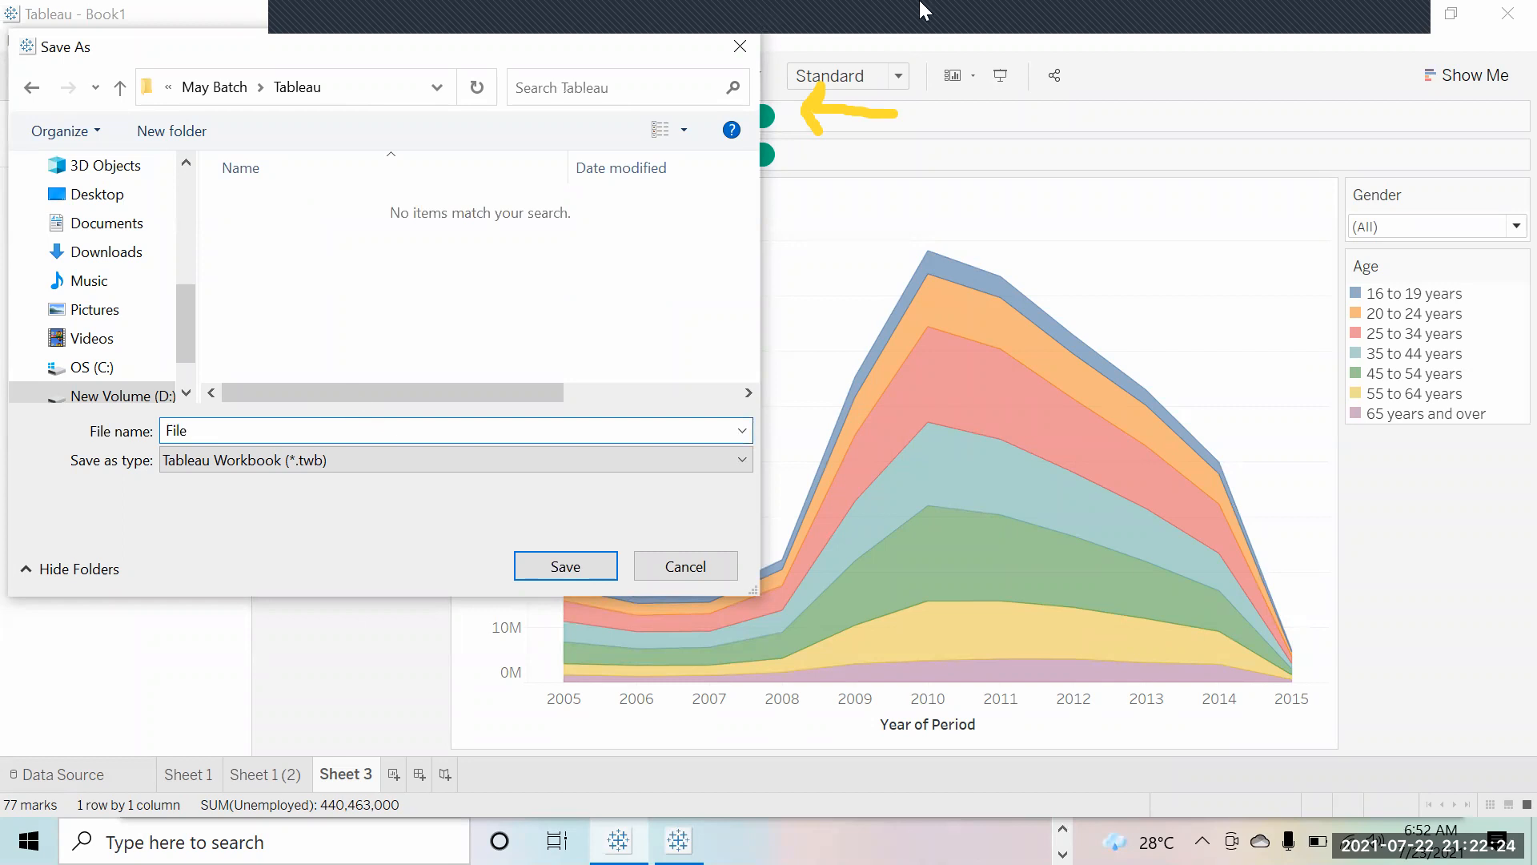
left_click(376, 452)
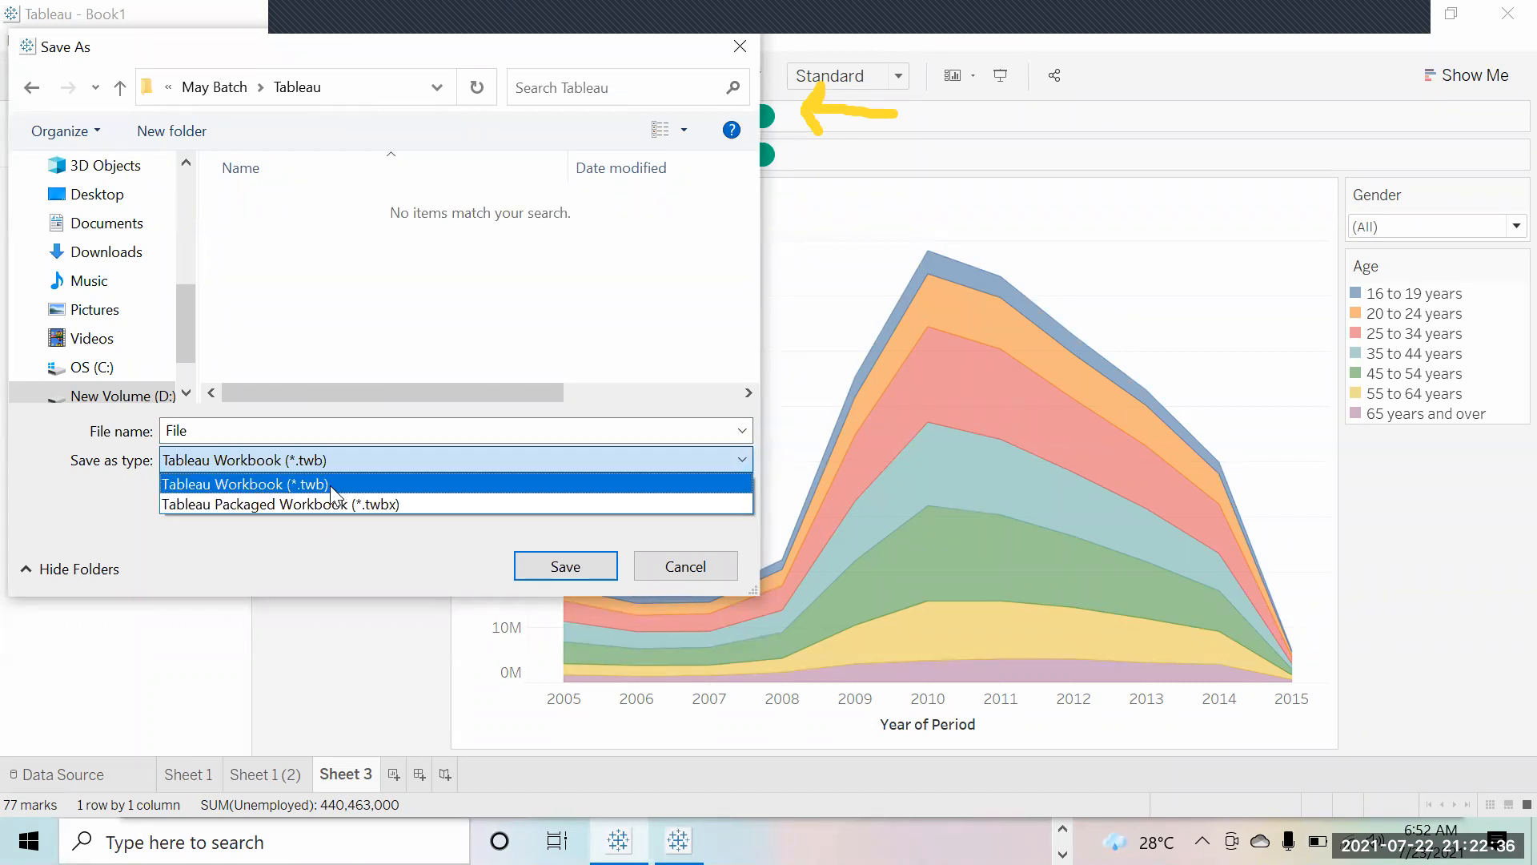
left_click(382, 486)
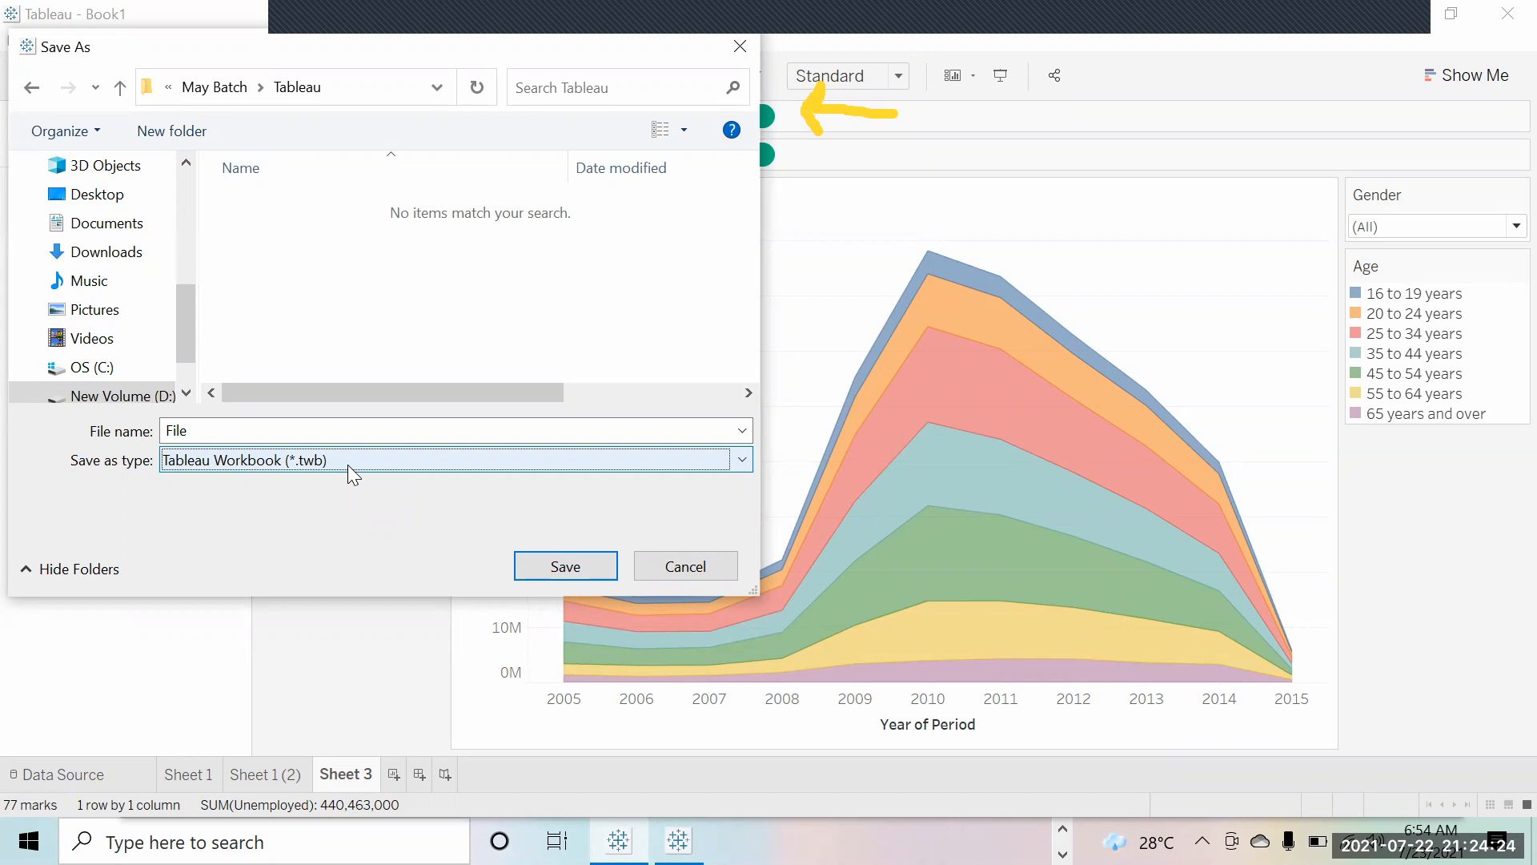
Step: Set Save as type to Tableau Packaged Workbook (*.twbx)
left_click(347, 465)
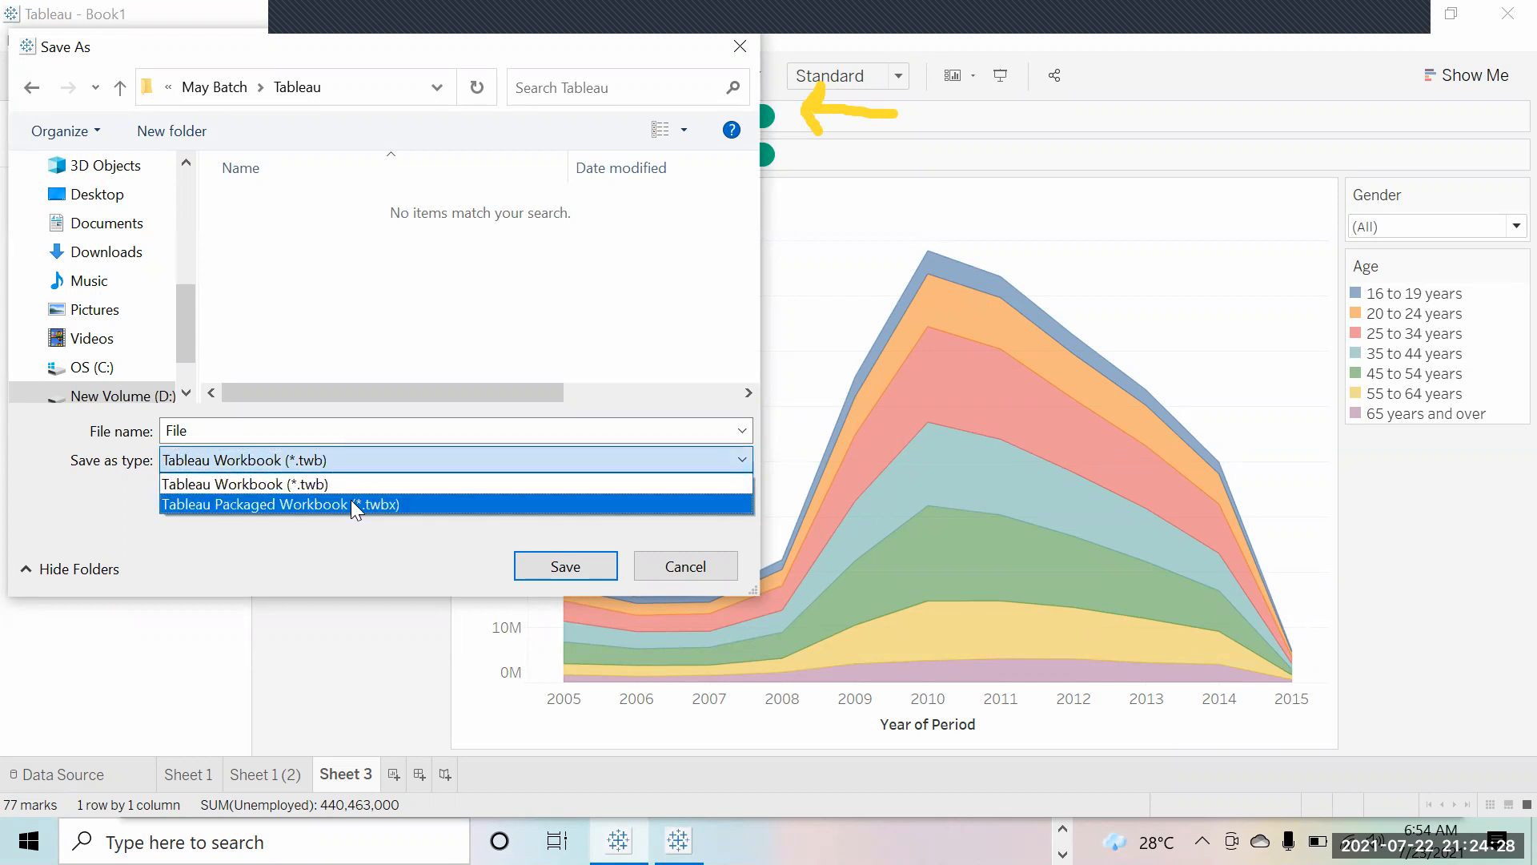
left_click(353, 504)
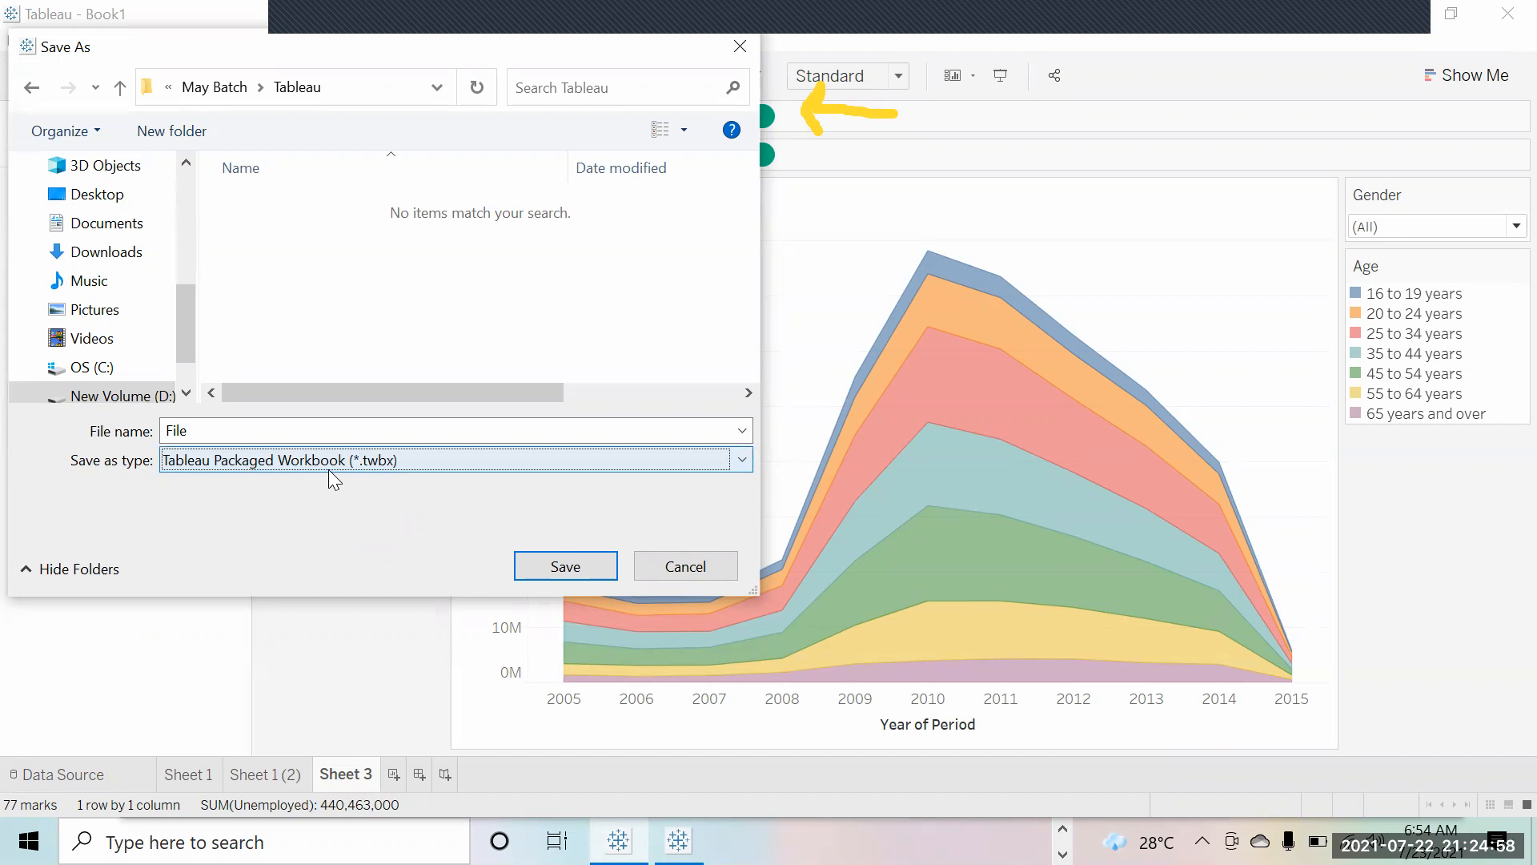
left_click(535, 557)
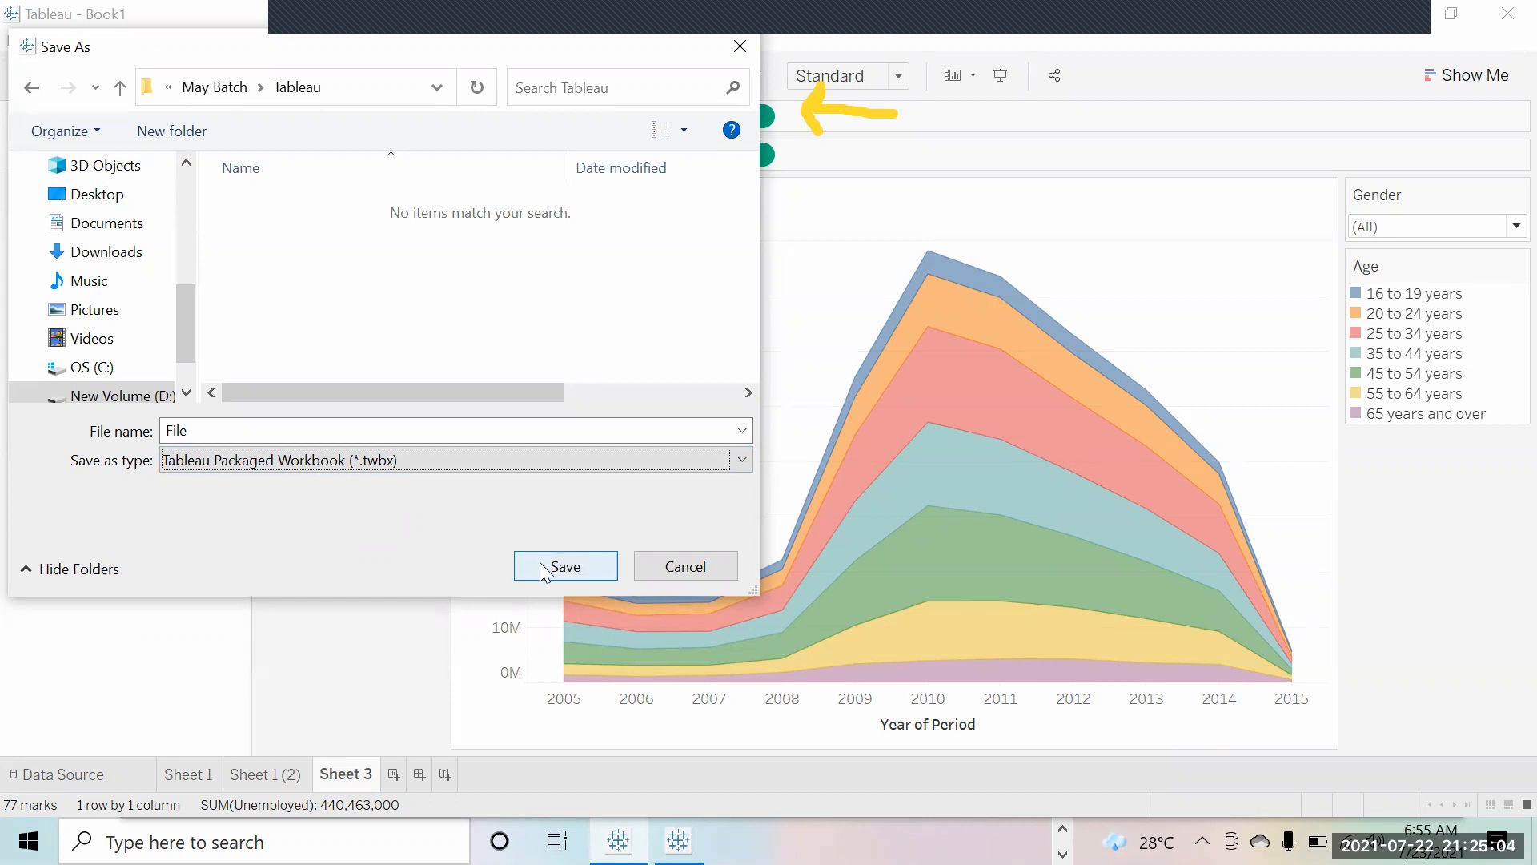
Step: Save the workbook as File.twbx in the Tableau folder
left_click(540, 564)
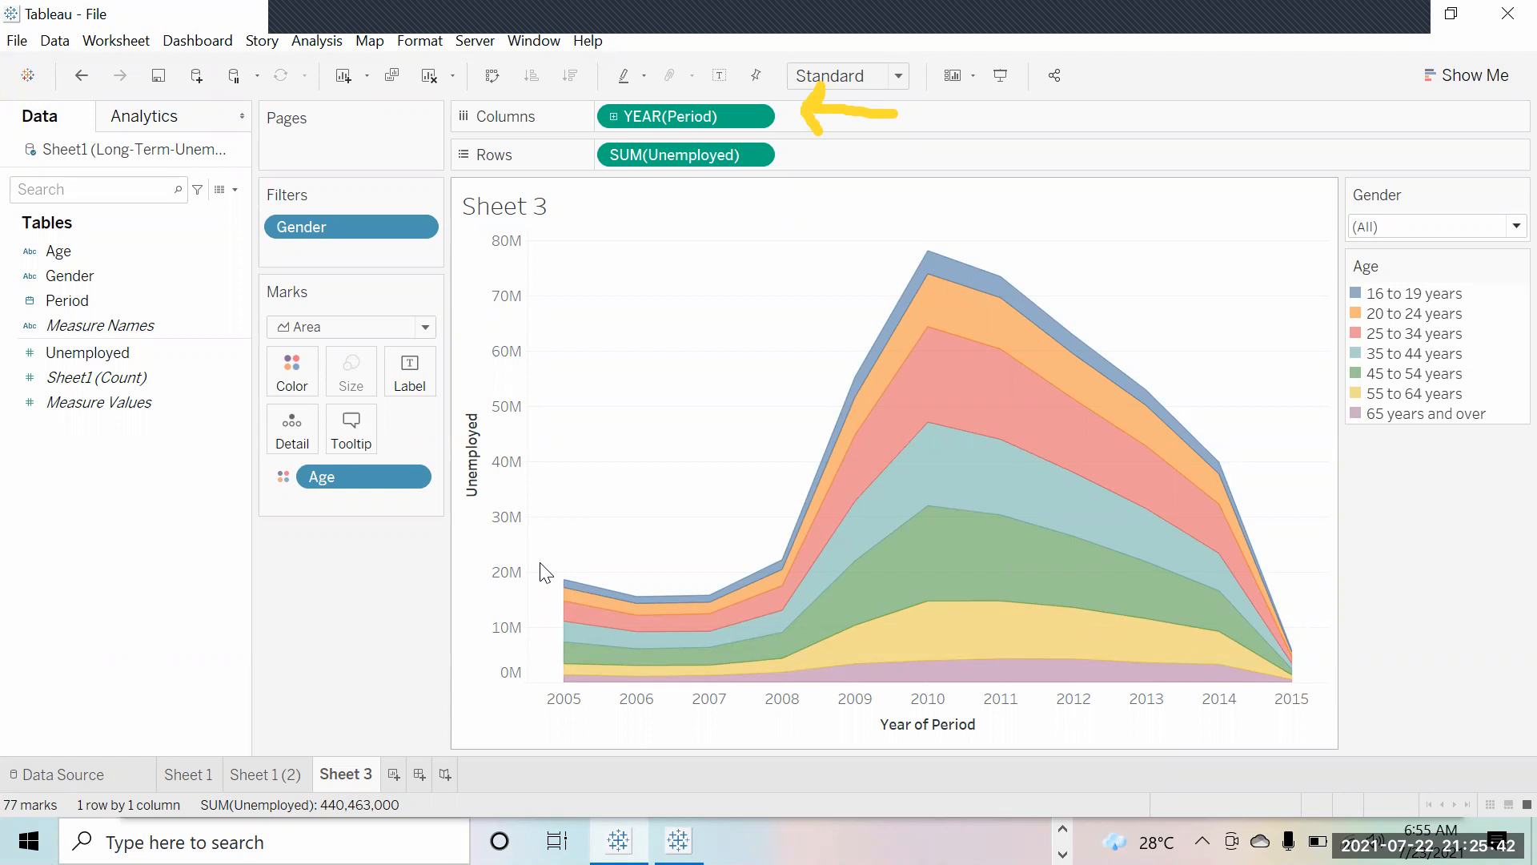
Step: Inspect the Sheet1 data source's connection properties and source file name, then close them
right_click(167, 157)
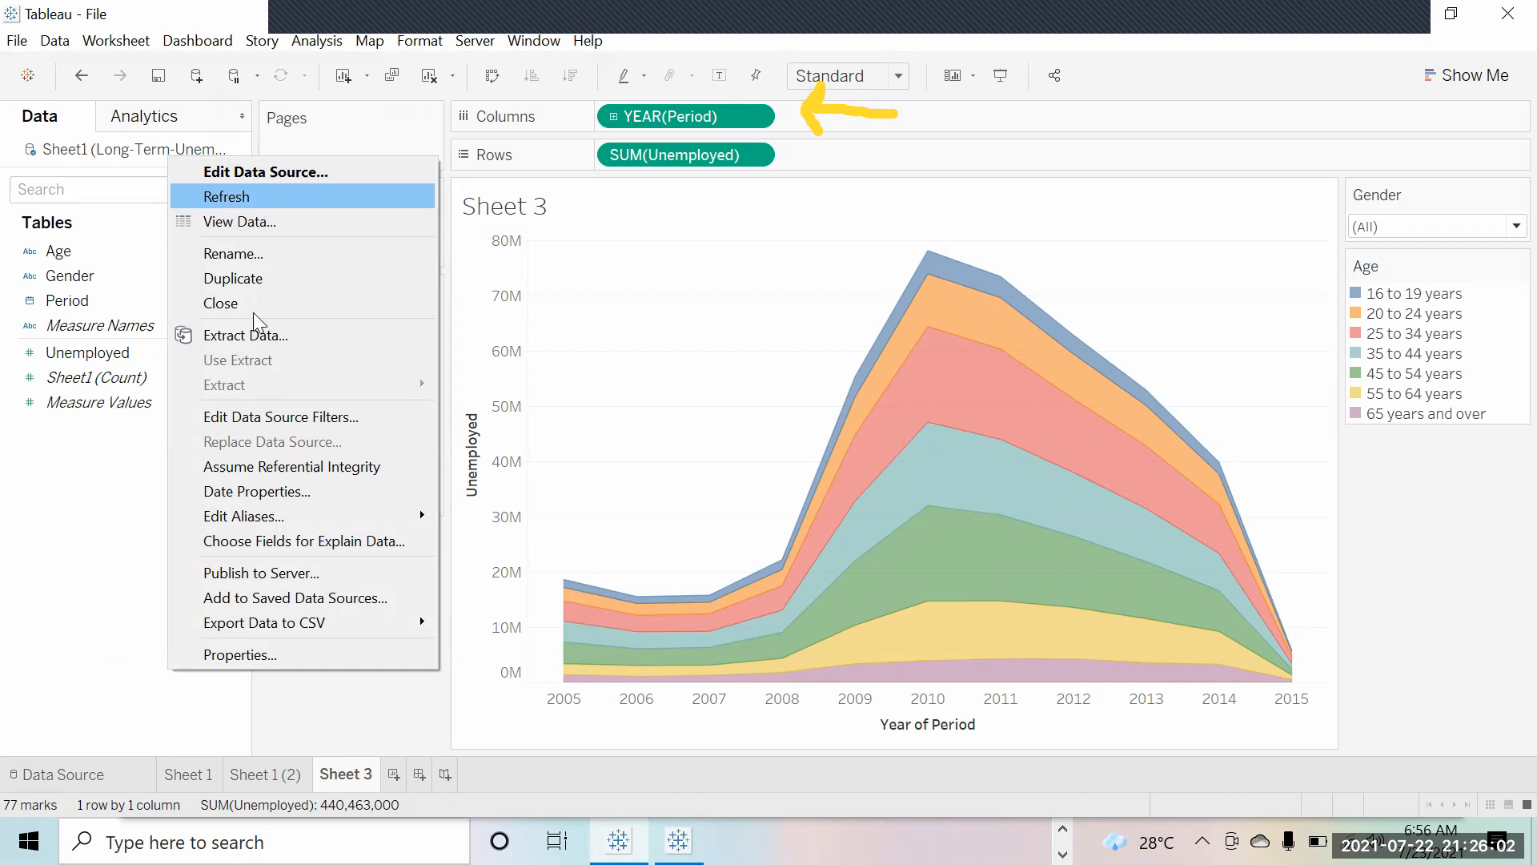
left_click(243, 656)
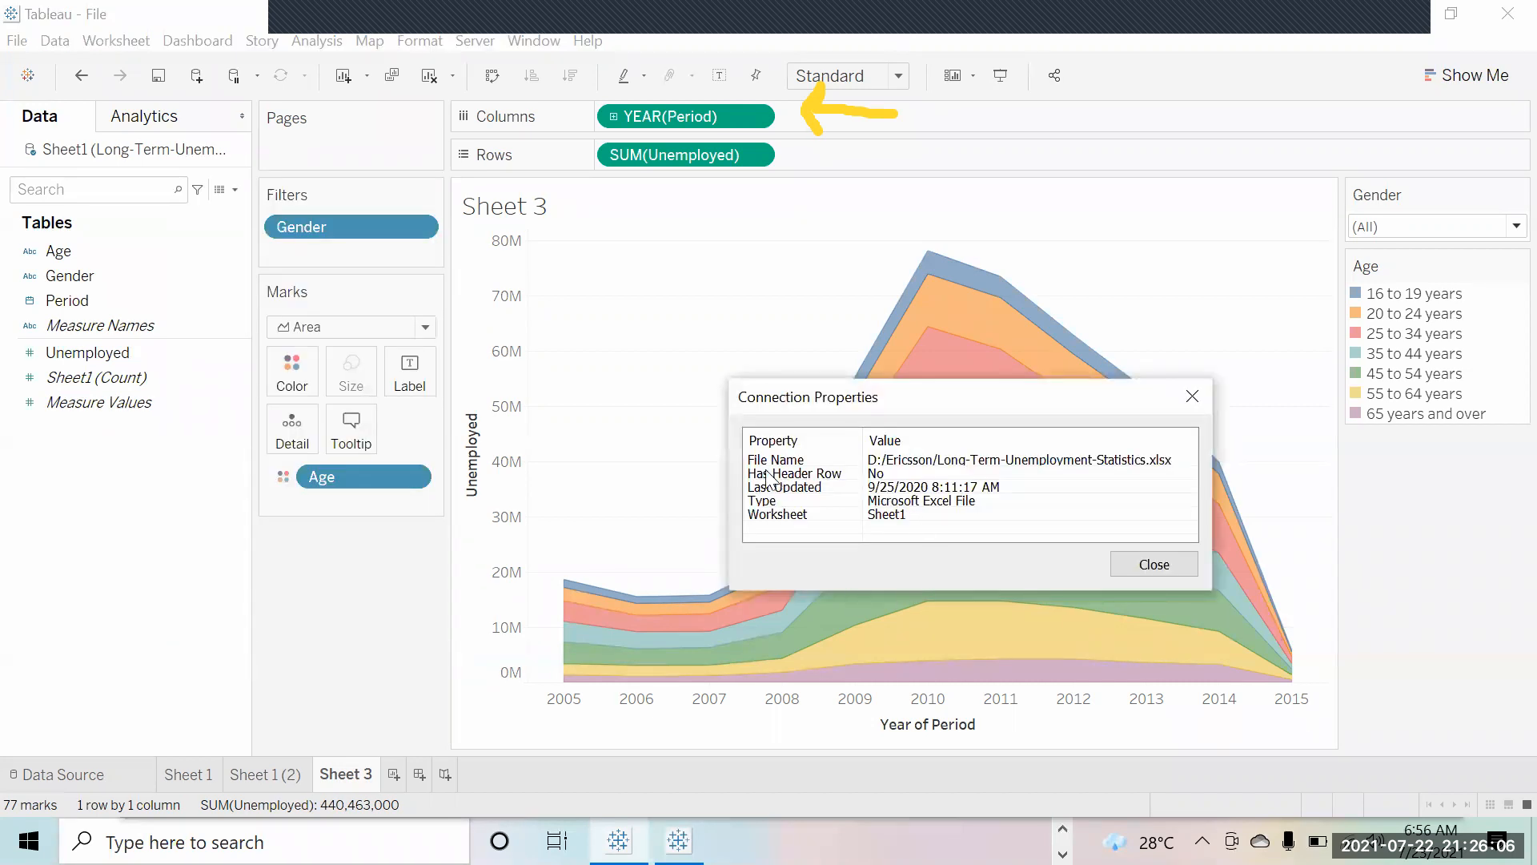
left_click(1028, 459)
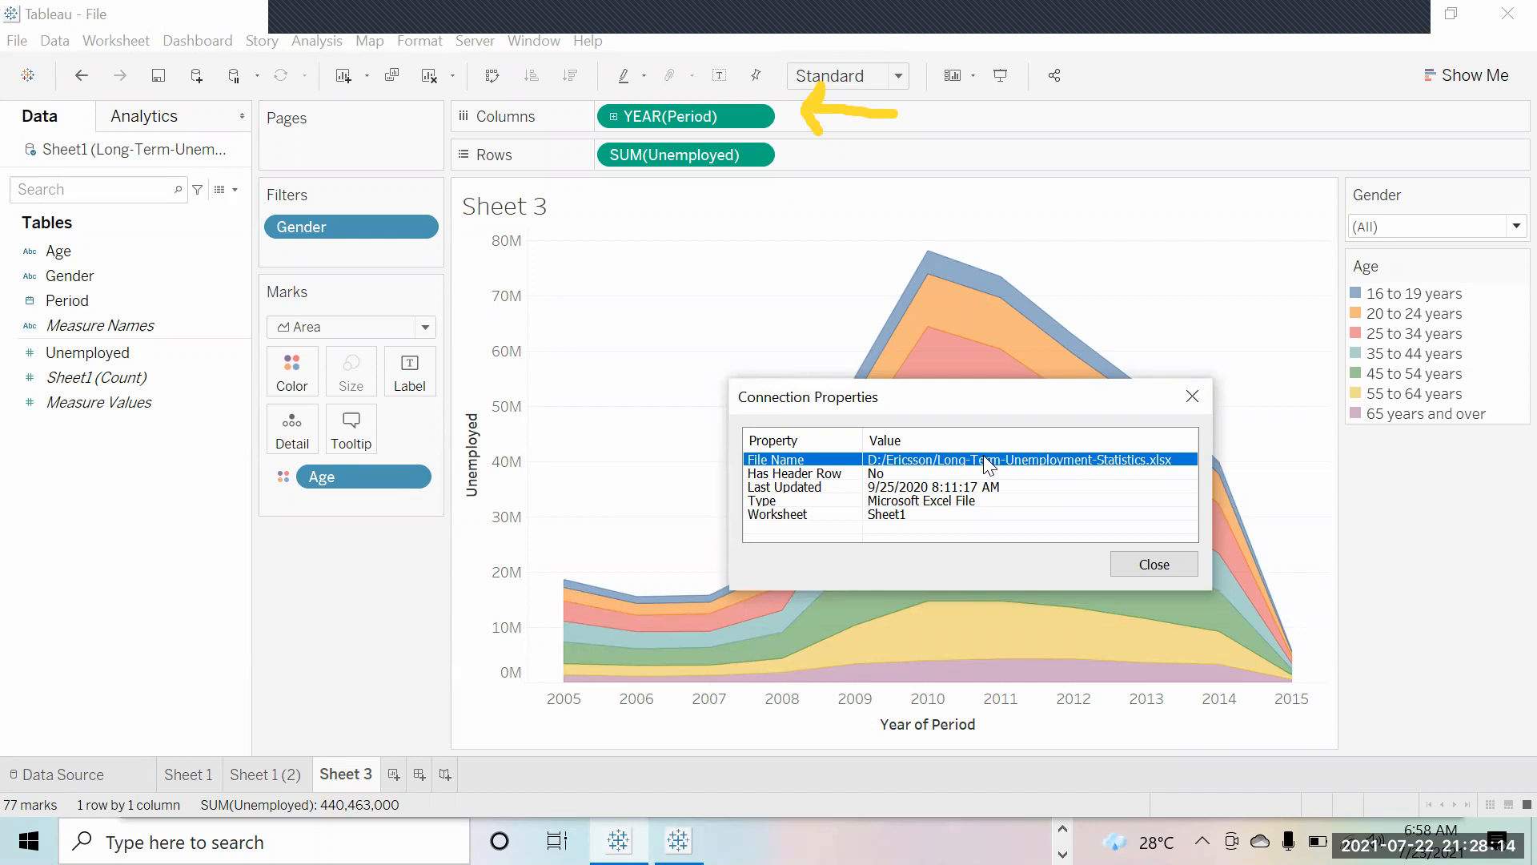
left_click(1177, 566)
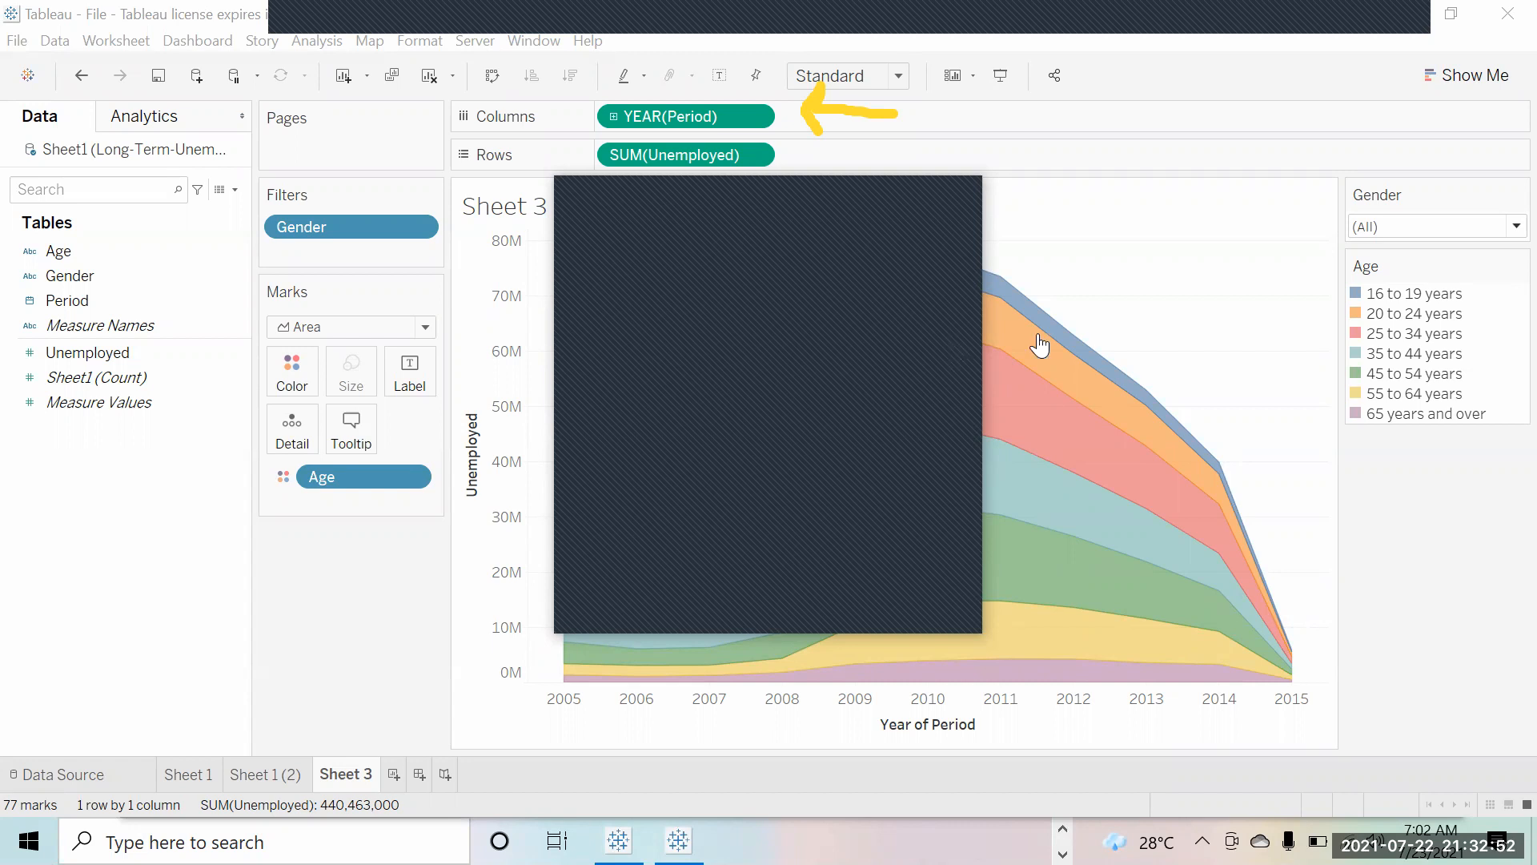
Step: Close the overlapping window and stop the Zoom screen share
left_click(954, 198)
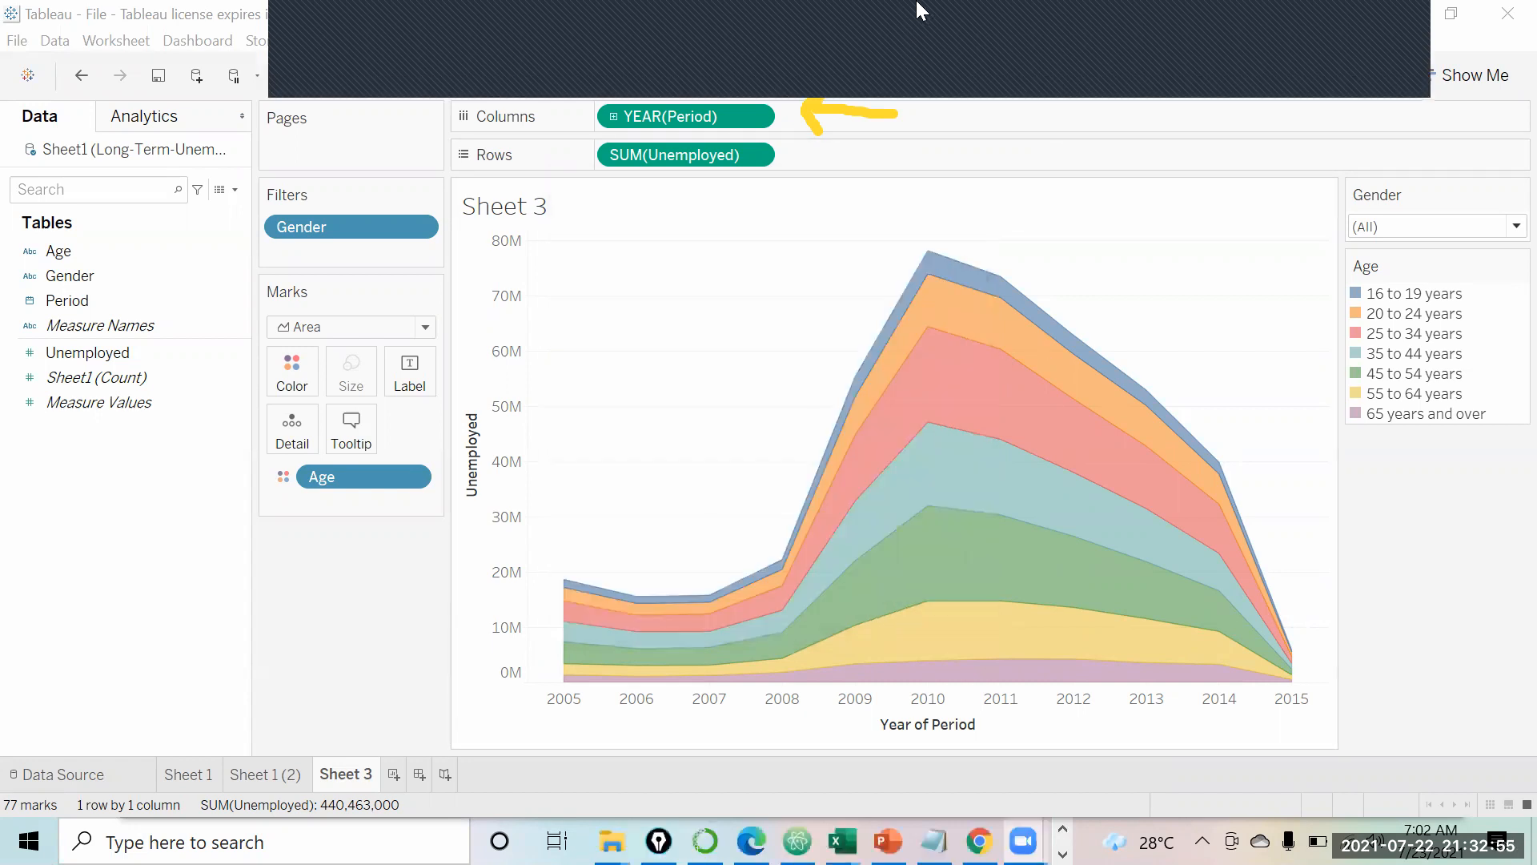
left_click(1002, 71)
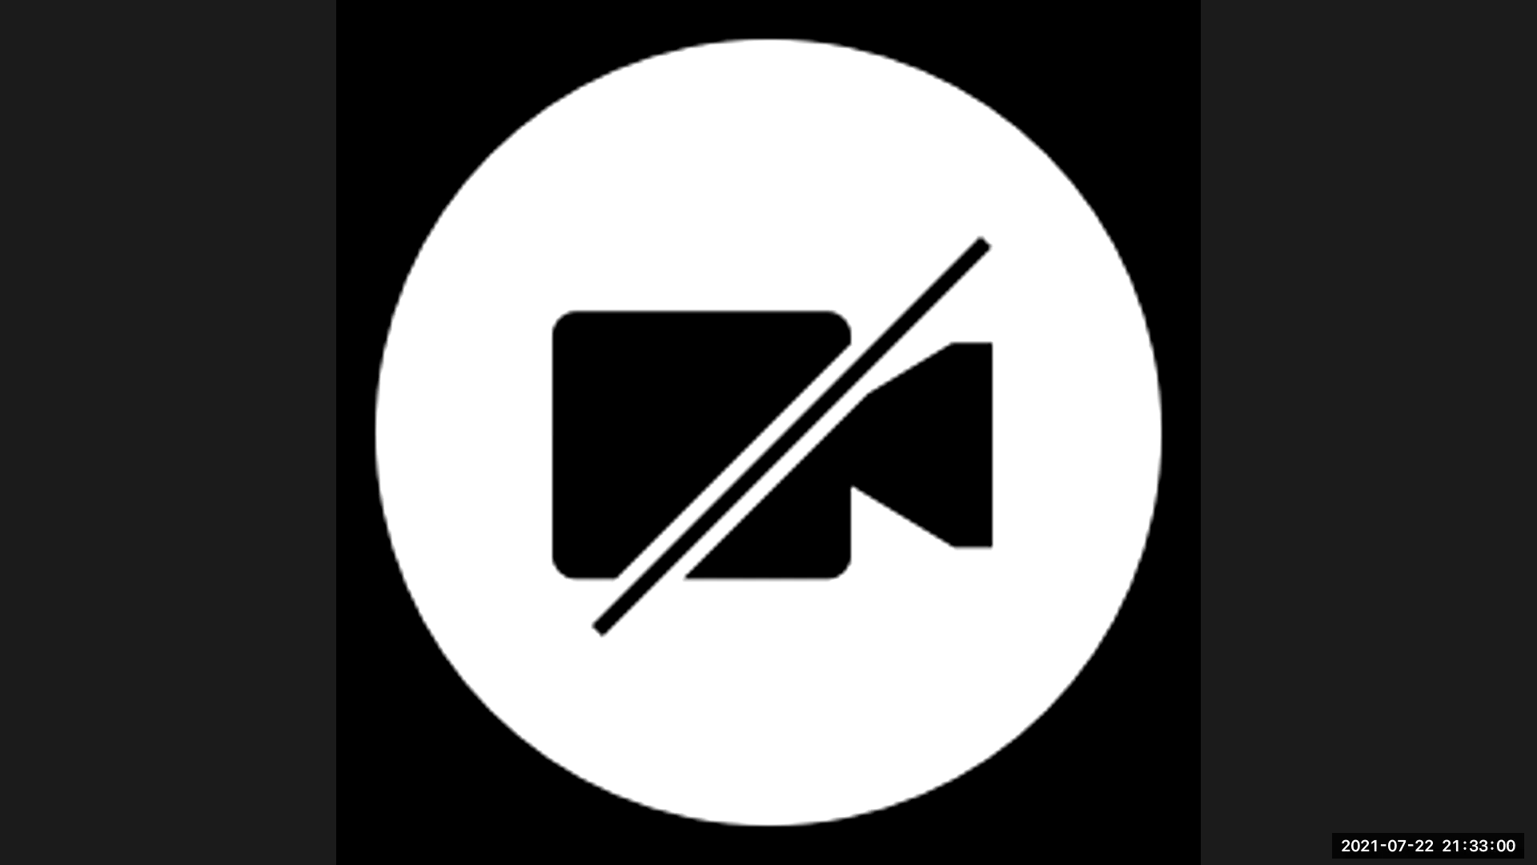